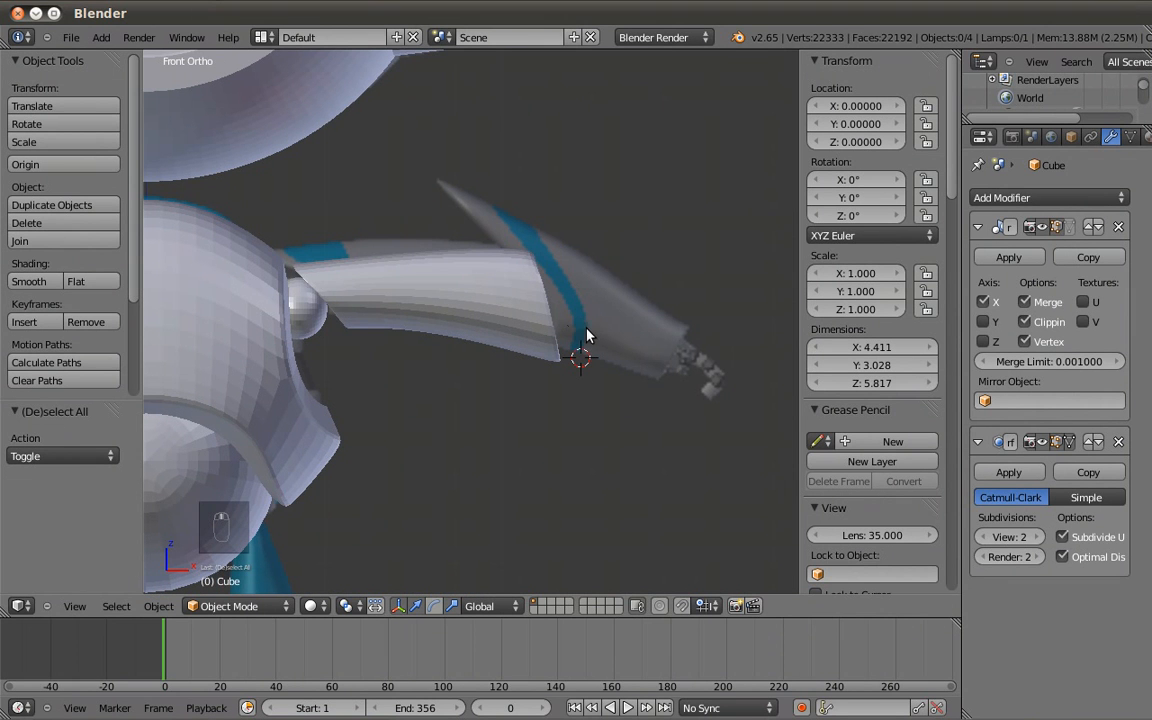
pyautogui.click(250, 607)
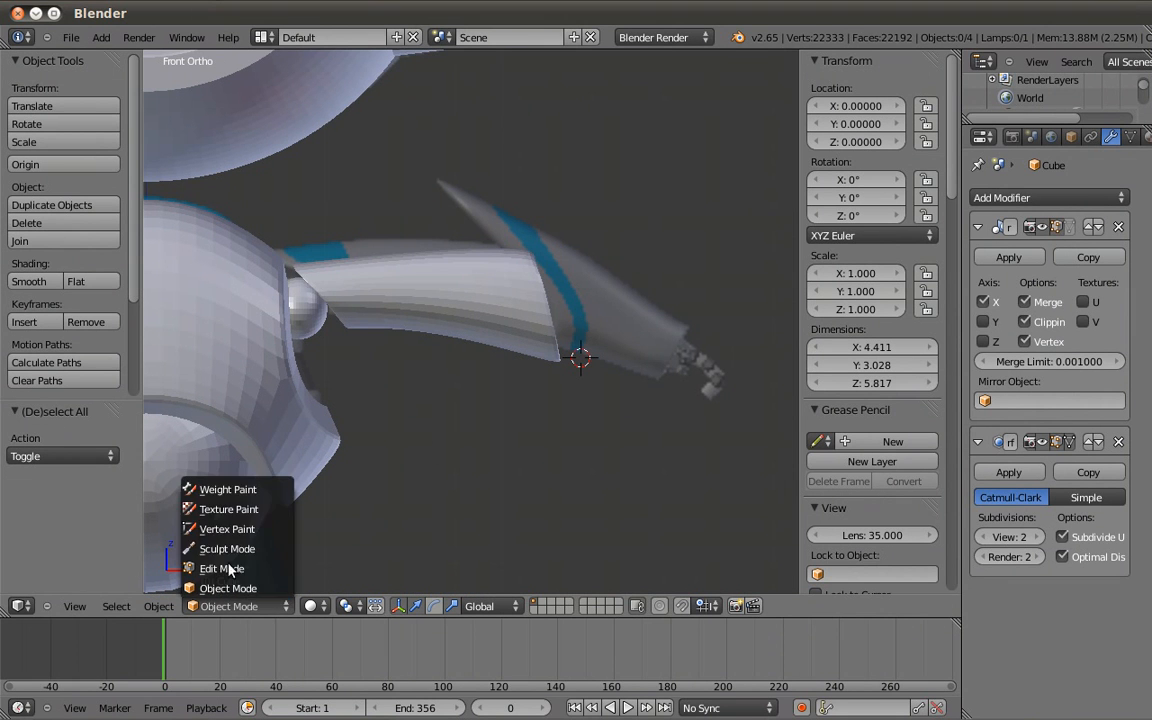
pyautogui.click(226, 568)
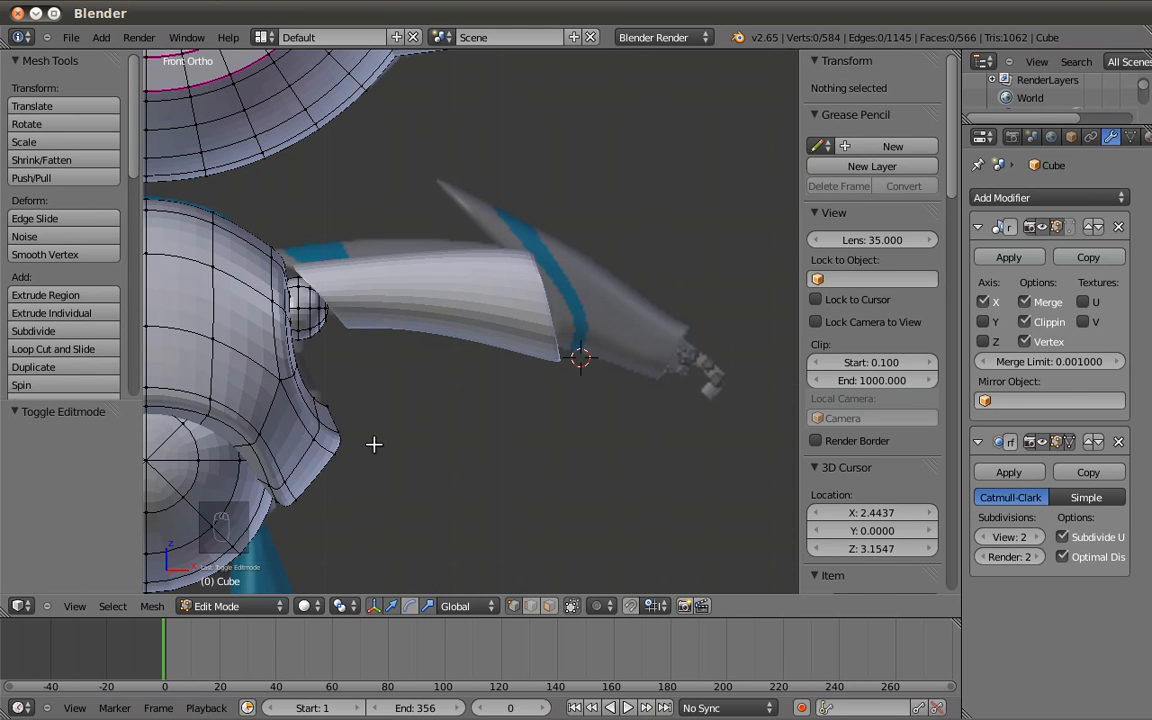
pyautogui.press('Tab')
# Turn off X-axis mirroring in the upper arm's Mirror modifier and apply the modifier.
pyautogui.press('z')
pyautogui.rightClick(533, 320)
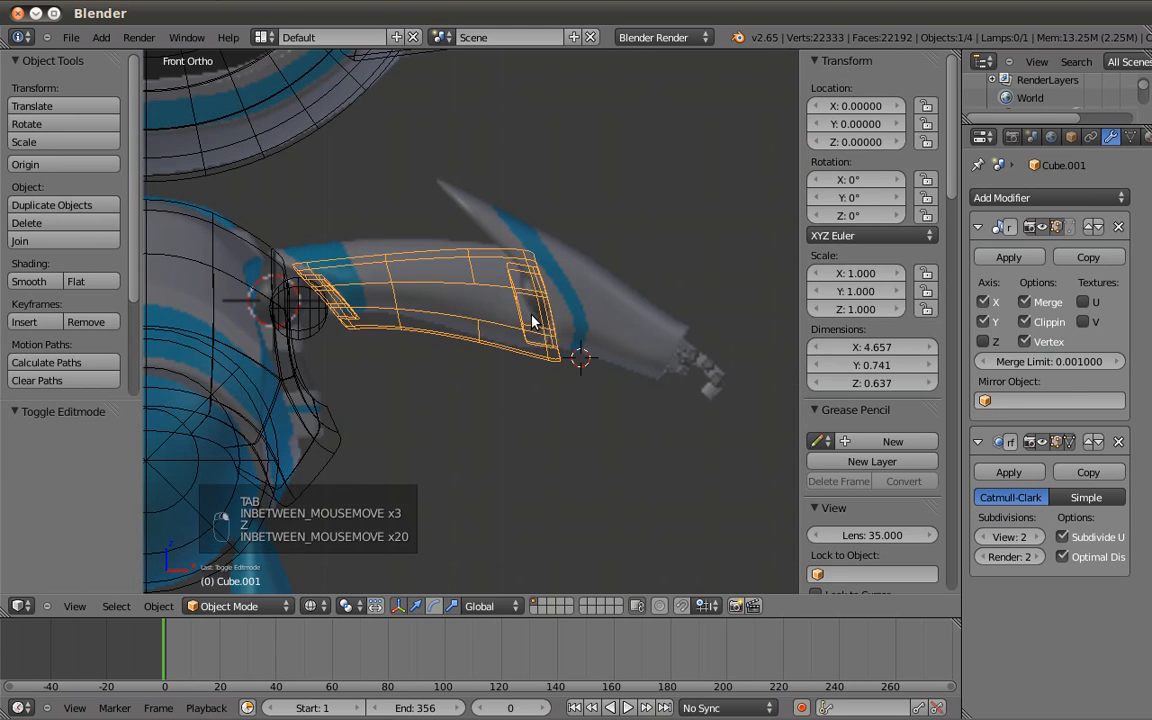
pyautogui.moveTo(578, 288)
pyautogui.mouseDown(button='middle')
pyautogui.moveTo(463, 350)
pyautogui.moveTo(627, 314)
pyautogui.mouseUp(button='middle')
pyautogui.press('z')
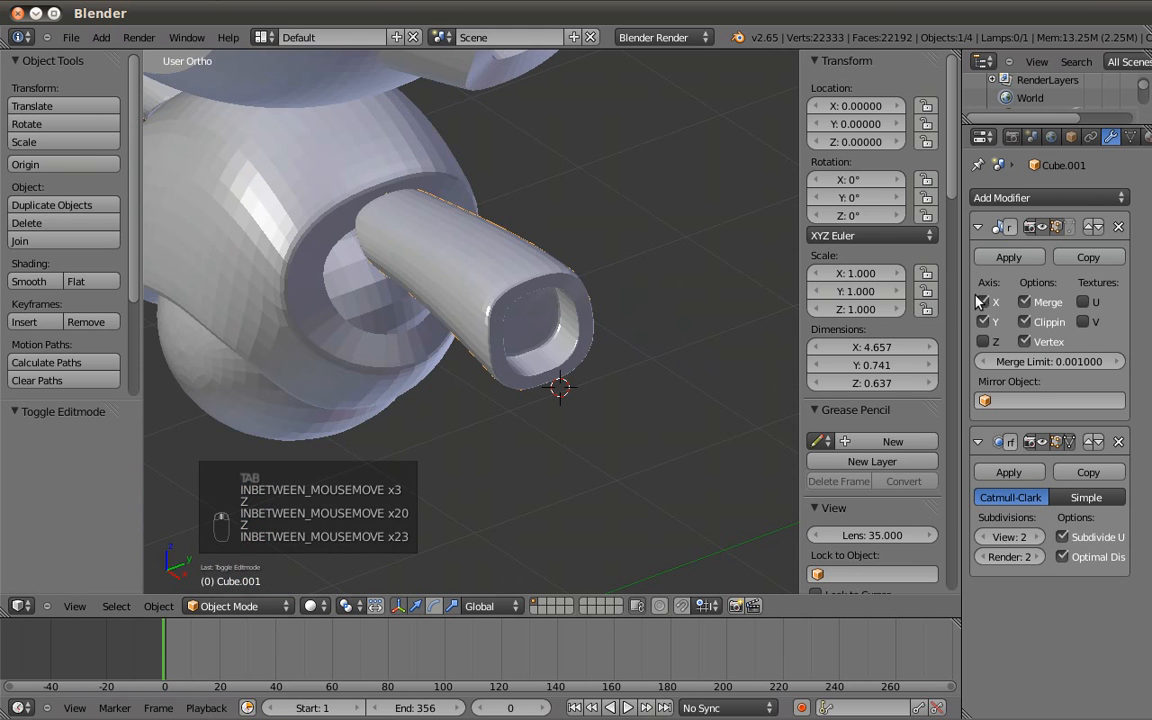
pyautogui.click(983, 303)
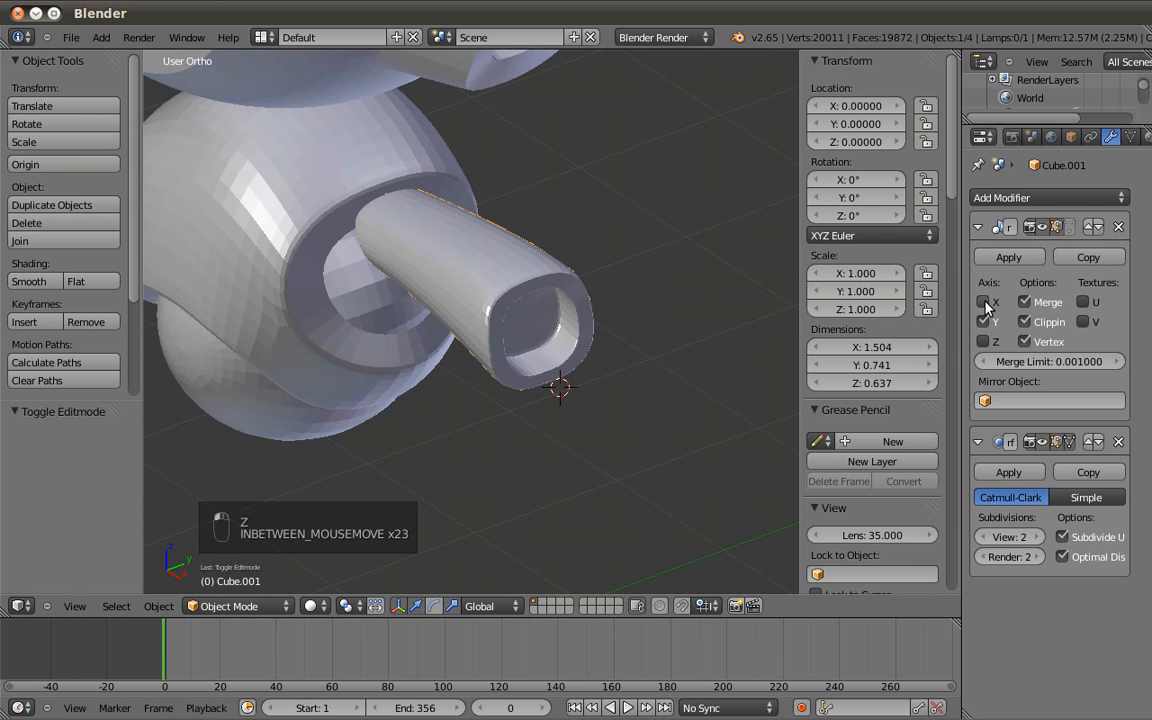
pyautogui.click(1008, 257)
# Join the upper arm to the robot's body mesh, keeping the body as the active object.
pyautogui.moveTo(399, 399); pyautogui.dragTo(505, 416, button='middle')
pyautogui.press('z')
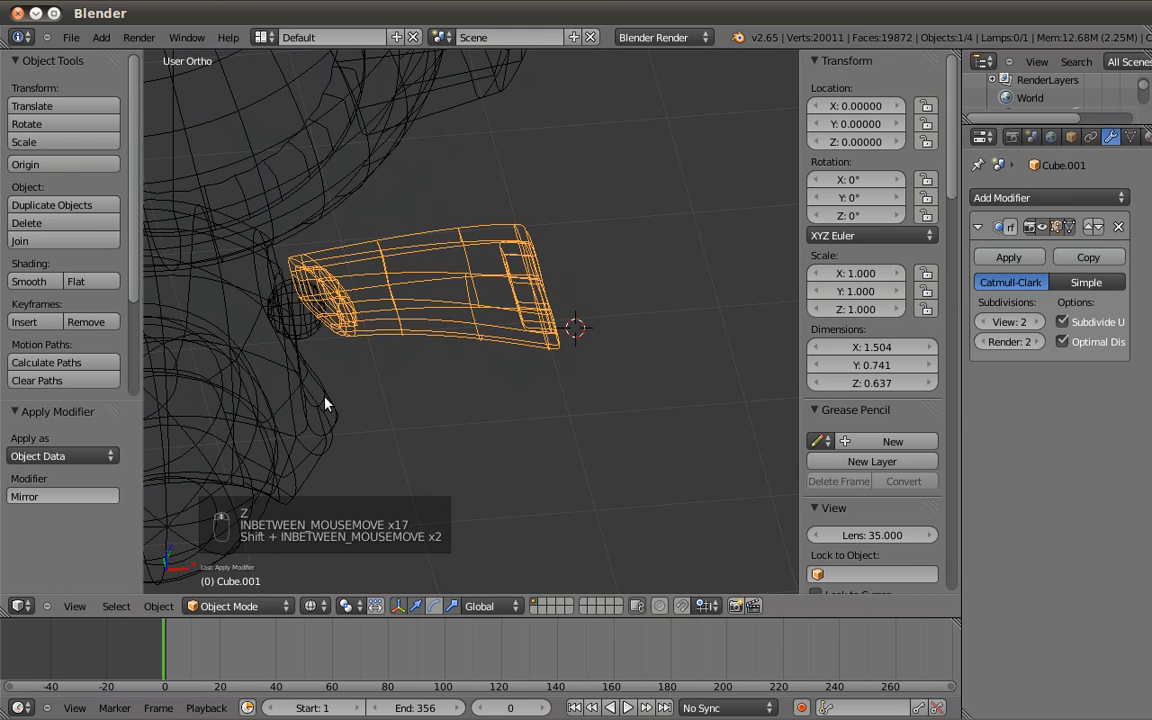
pyautogui.keyDown('shift'); pyautogui.rightClick(325, 403); pyautogui.keyUp('shift')
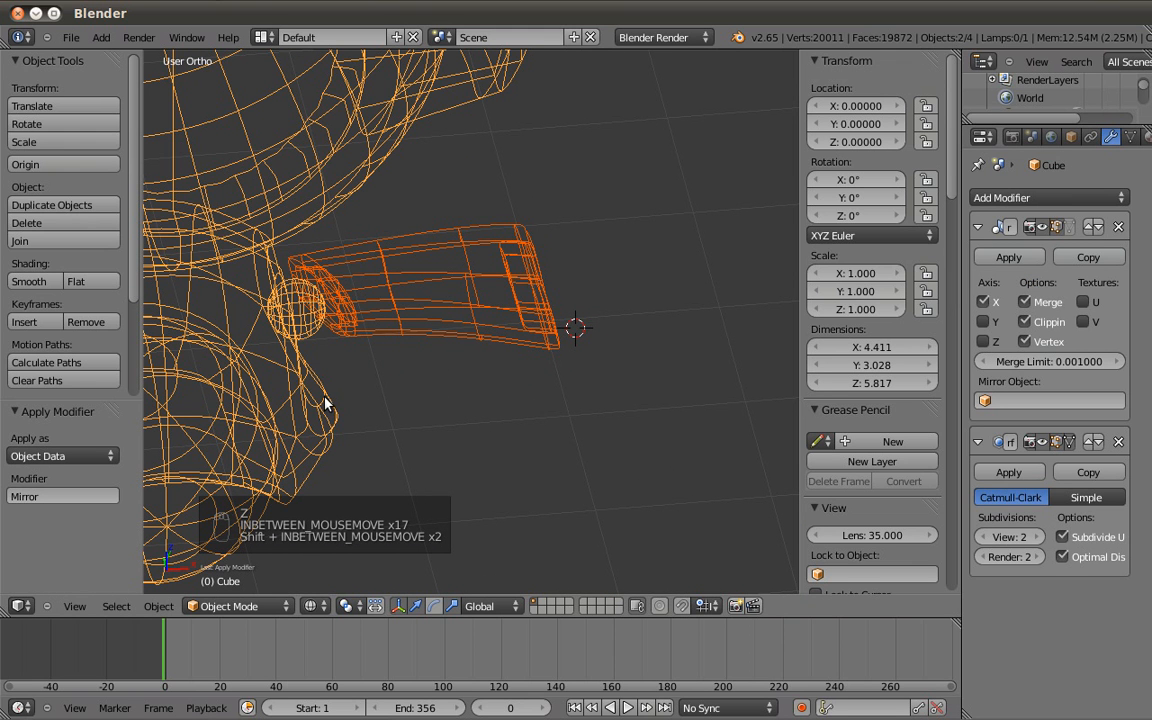
pyautogui.hotkey('ctrl', 'j')
pyautogui.press('KP_1')
pyautogui.keyDown('shift'); pyautogui.moveTo(281, 344); pyautogui.dragTo(425, 337, button='middle'); pyautogui.keyUp('shift')
pyautogui.press('z')
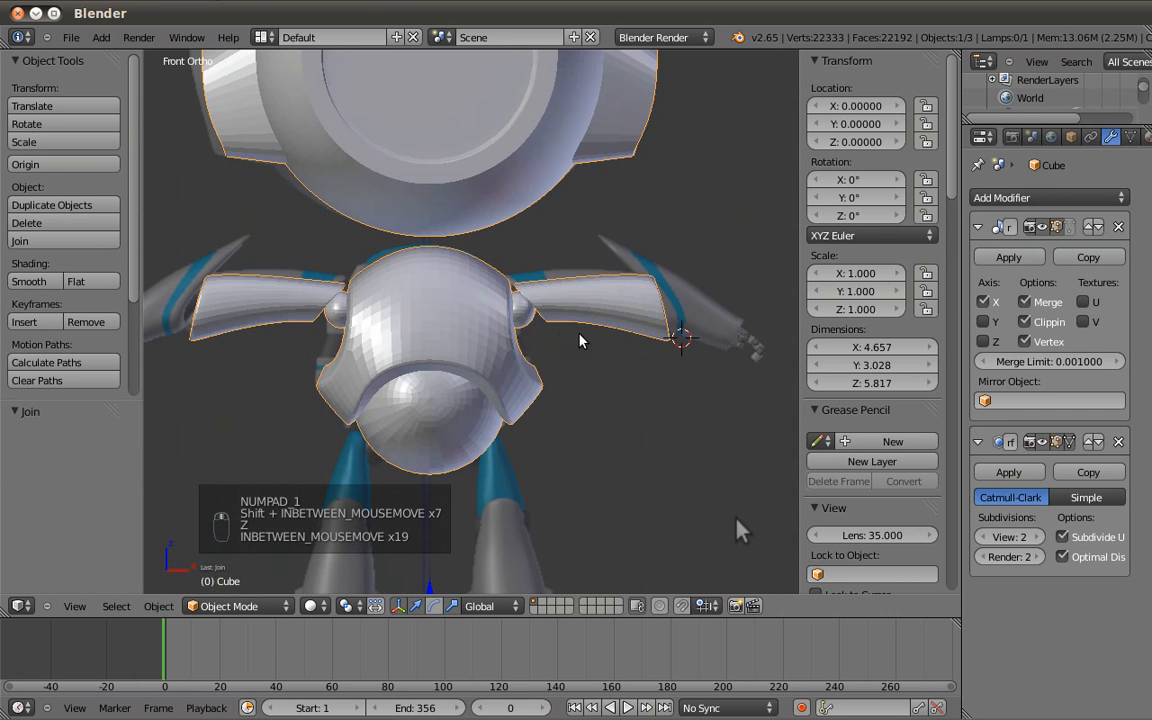
# In Edit Mode, duplicate the upper arm's edge loop nearest the elbow and place the copy at the reference wrist.
pyautogui.keyDown('shift'); pyautogui.moveTo(743, 530); pyautogui.dragTo(612, 552, button='middle'); pyautogui.keyUp('shift')
pyautogui.press('Tab')
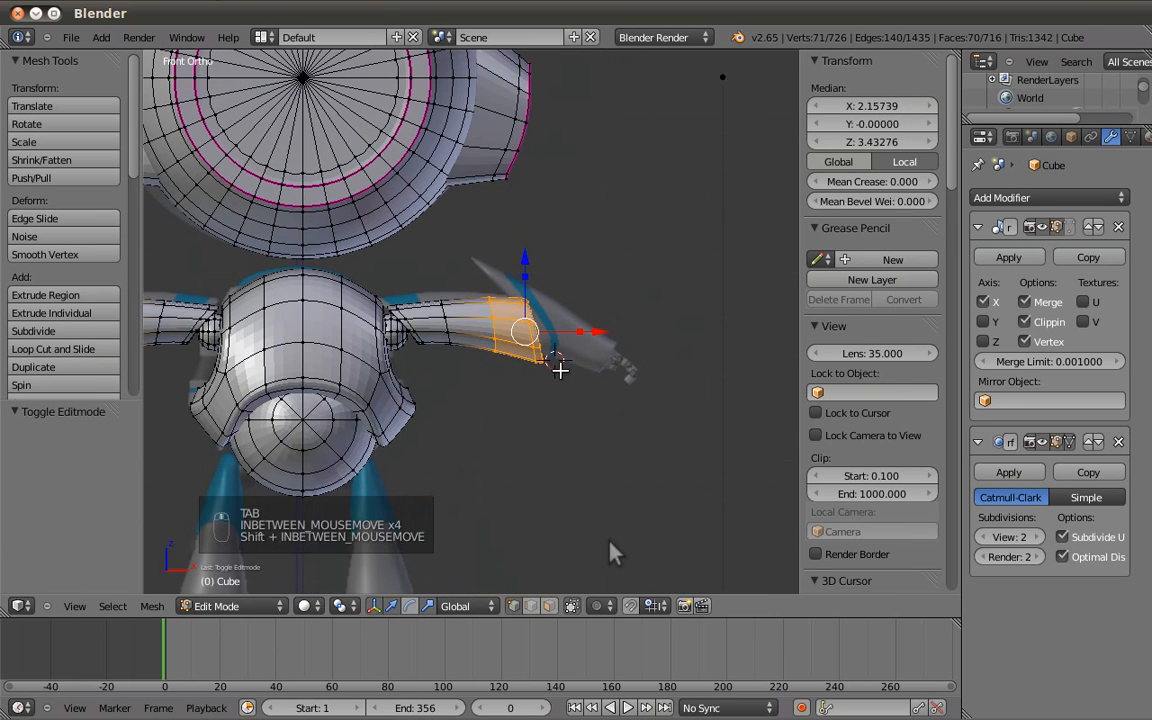
pyautogui.press('a')
pyautogui.scroll(3, 586, 361)
pyautogui.keyDown('shift'); pyautogui.moveTo(588, 361); pyautogui.dragTo(505, 350, button='middle'); pyautogui.keyUp('shift')
pyautogui.press('KP_1')
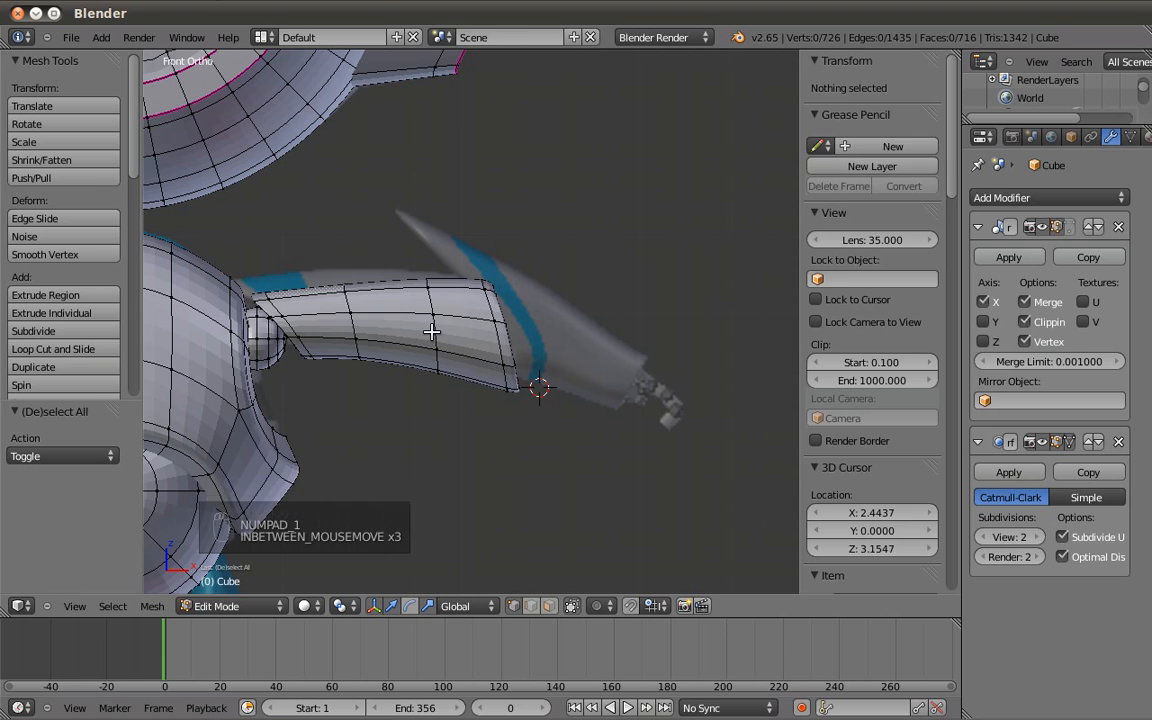
pyautogui.keyDown('alt'); pyautogui.keyDown('shift'); pyautogui.rightClick(435, 329); pyautogui.keyUp('shift'); pyautogui.keyUp('alt')
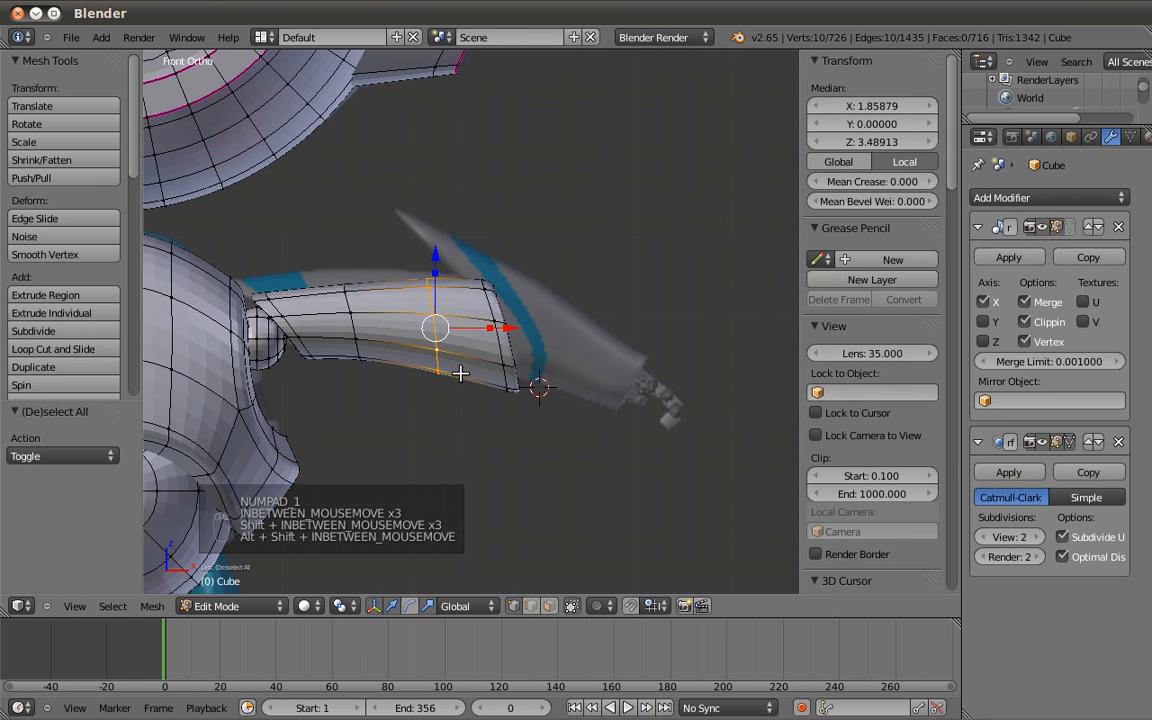
pyautogui.hotkey('shift', 'd')
# Rotate the duplicated wrist loop about 44° and scale it down to about half its size.
pyautogui.press('r')
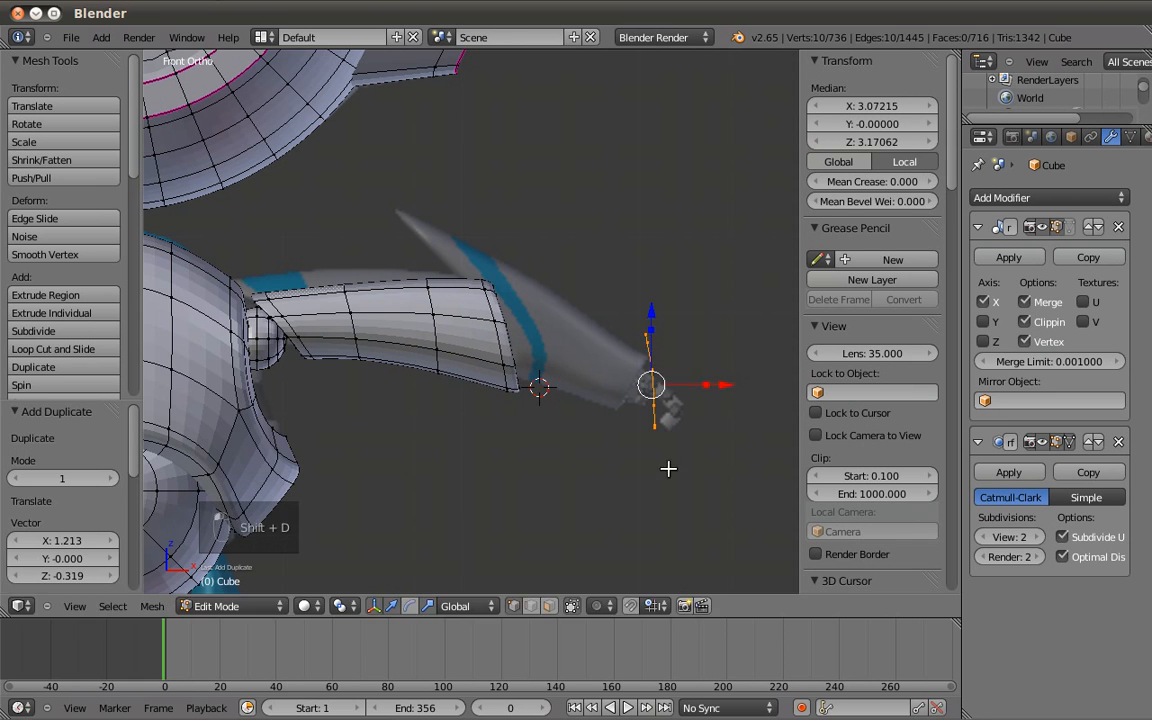
pyautogui.click(620, 465)
pyautogui.press('s')
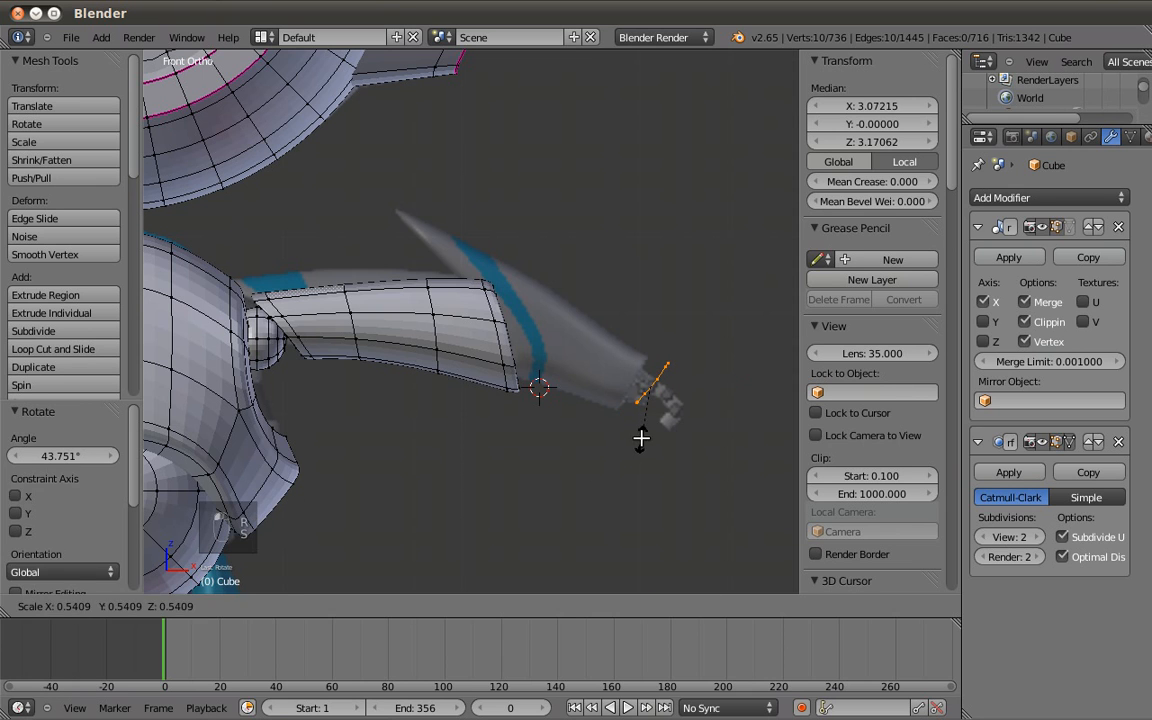
pyautogui.click(648, 430)
# Fit the loop to the reference wrist by moving it, rotating it about -13° and scaling it by about 1.07.
pyautogui.press('g')
pyautogui.click(633, 436)
pyautogui.press('r')
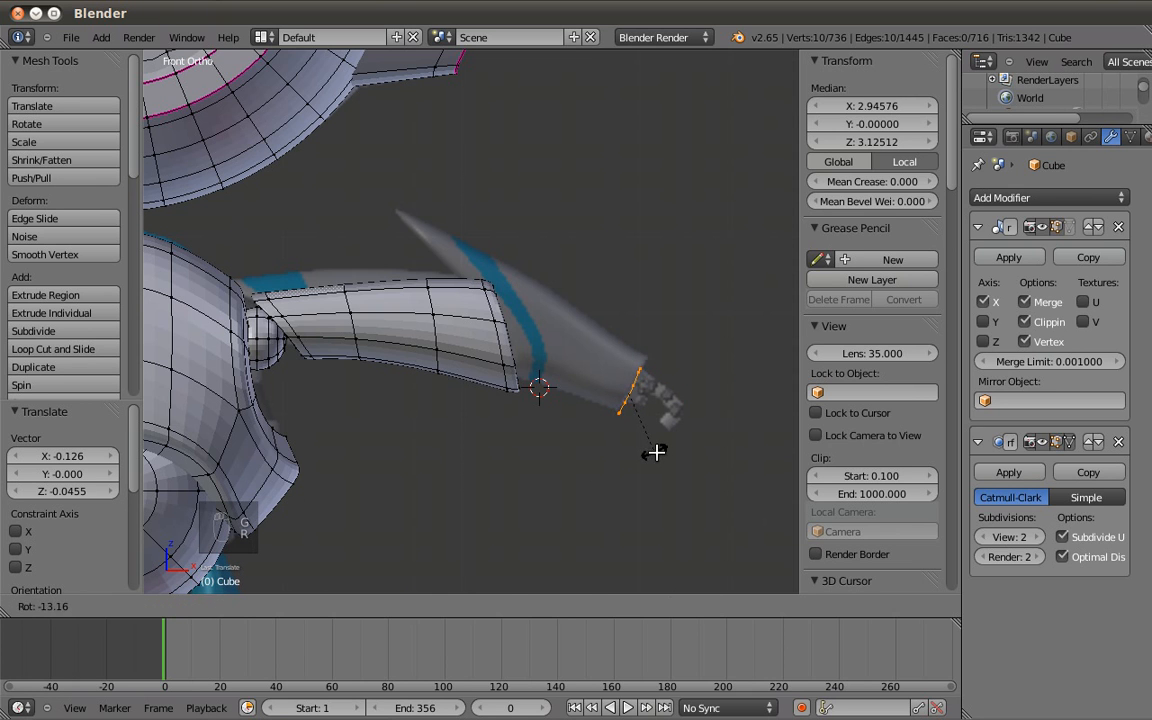
pyautogui.click(657, 450)
pyautogui.press('g')
pyautogui.click(661, 447)
pyautogui.press('s')
pyautogui.click(661, 451)
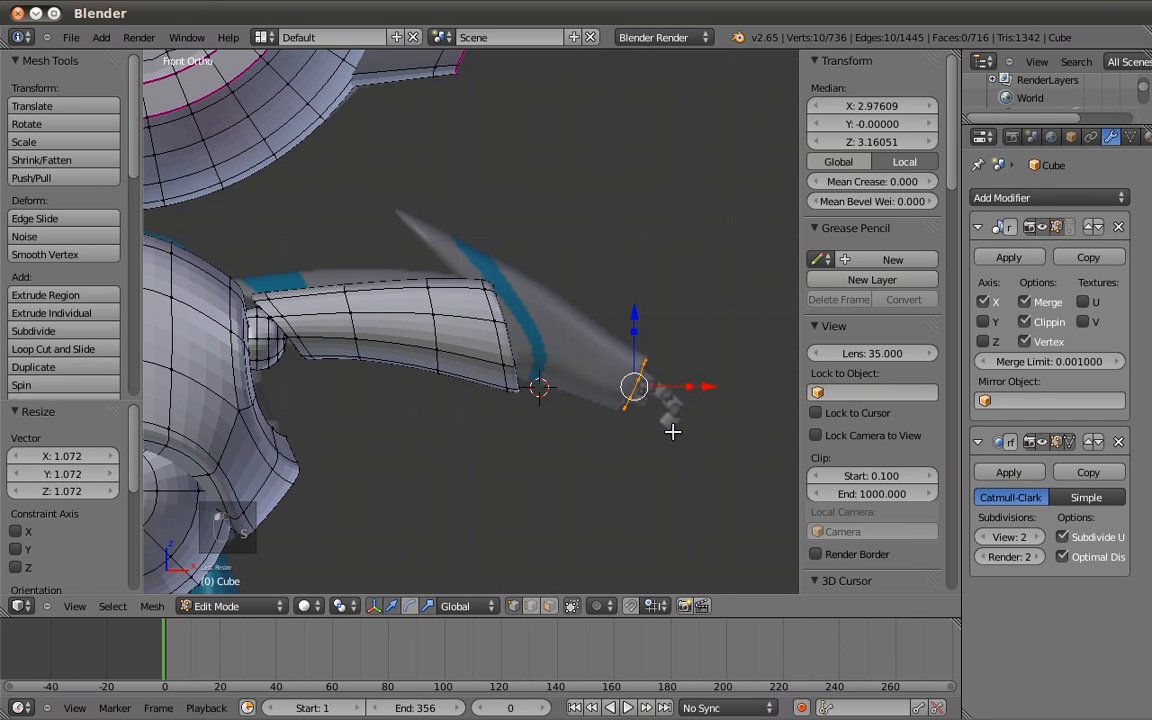
# Stretch the wrist loop along Z by about 1.05.
pyautogui.moveTo(630, 421); pyautogui.dragTo(506, 392, button='middle')
pyautogui.press('KP_3')
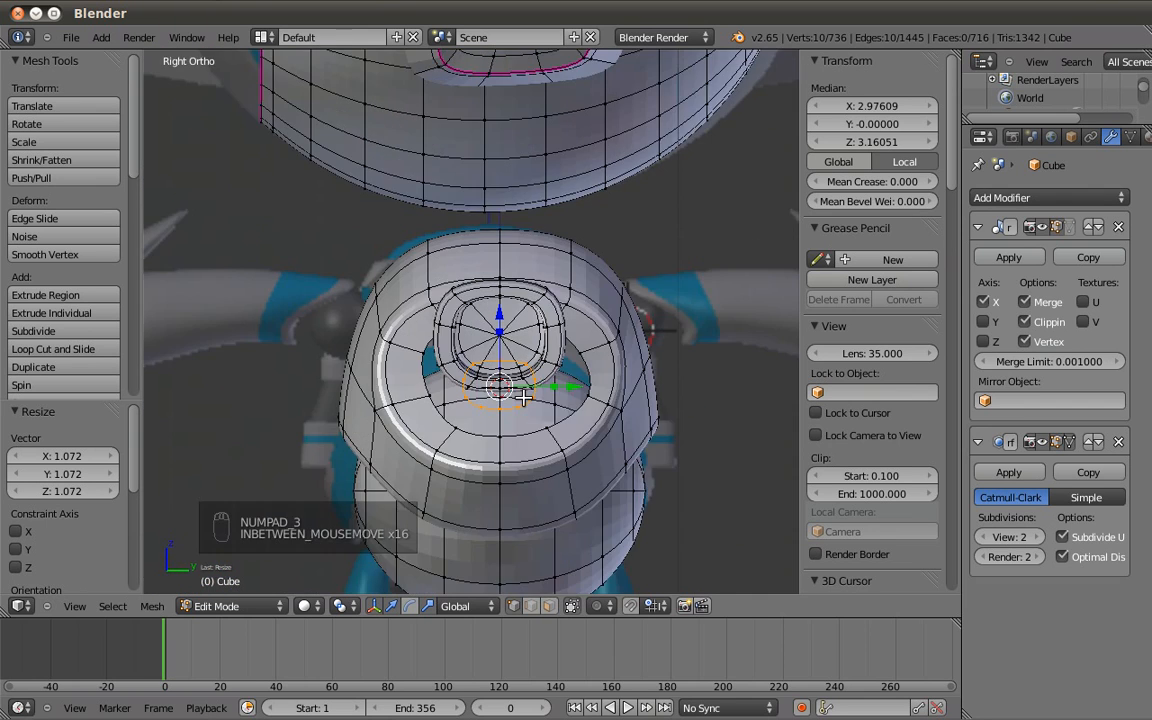
pyautogui.scroll(4, 503, 314)
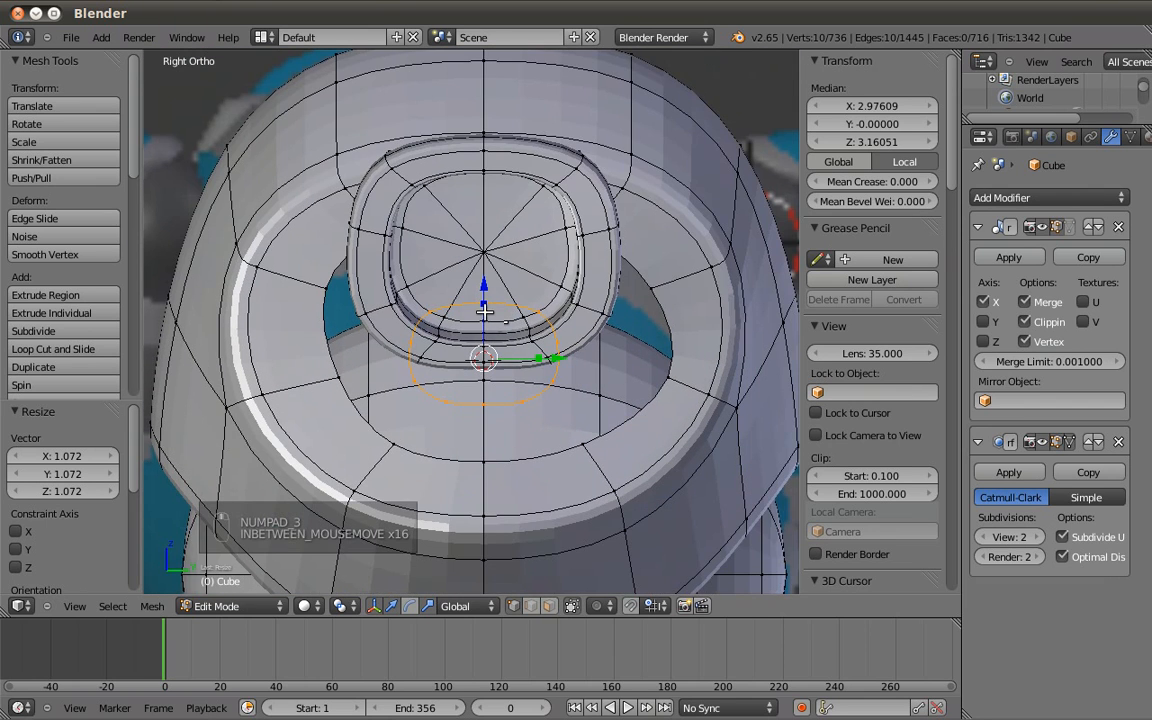
pyautogui.press('s')
pyautogui.press('z')
pyautogui.click(481, 300)
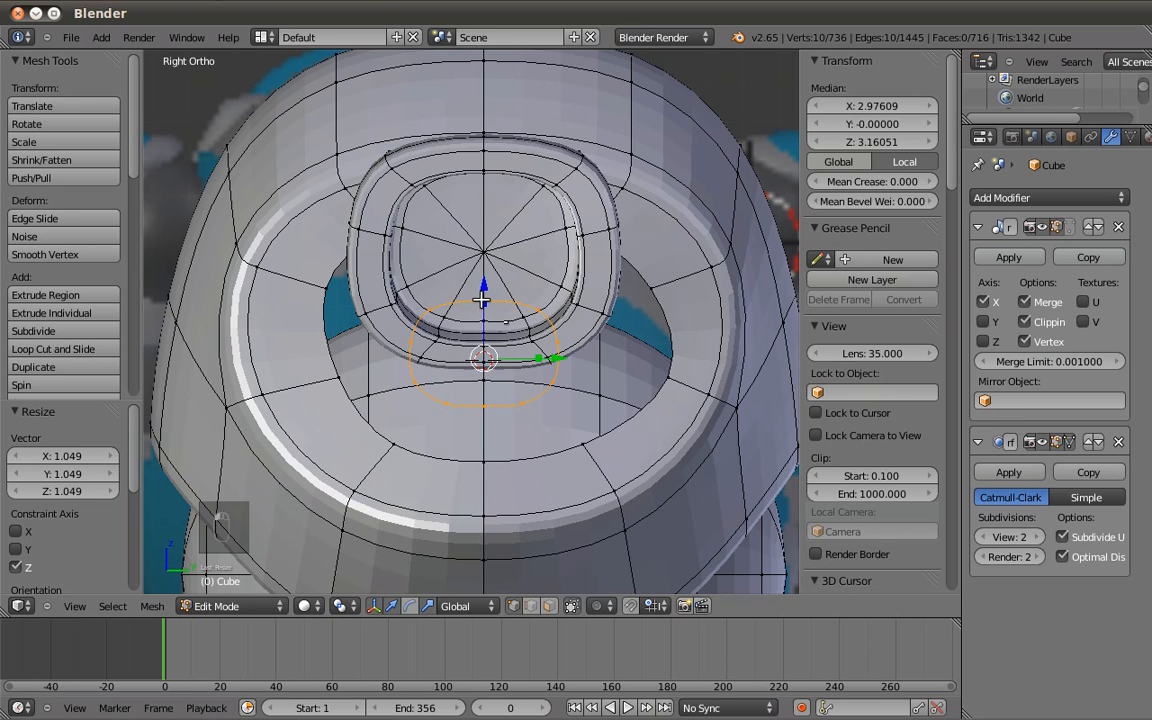
# Extrude the wrist loop toward the elbow by about -0.22 in X and 0.11 in Z, and scale it by about 1.23.
pyautogui.press('KP_1')
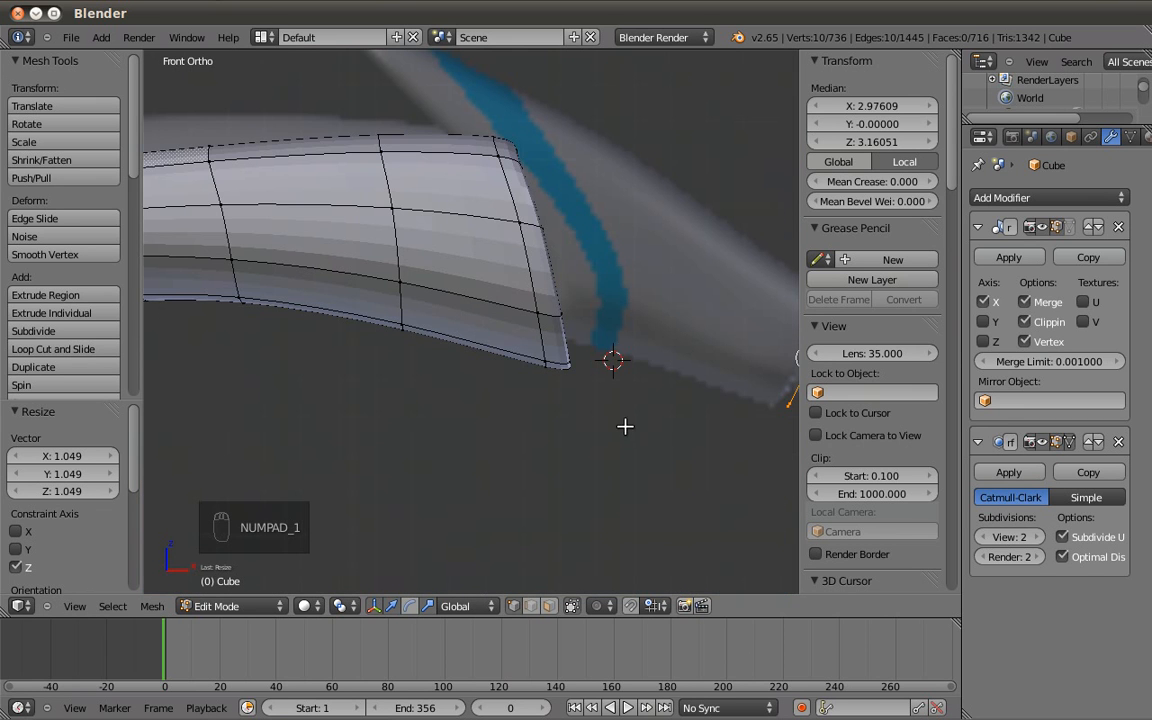
pyautogui.scroll(-4, 627, 431)
pyautogui.keyDown('shift'); pyautogui.moveTo(644, 396); pyautogui.dragTo(612, 389, button='middle'); pyautogui.keyUp('shift')
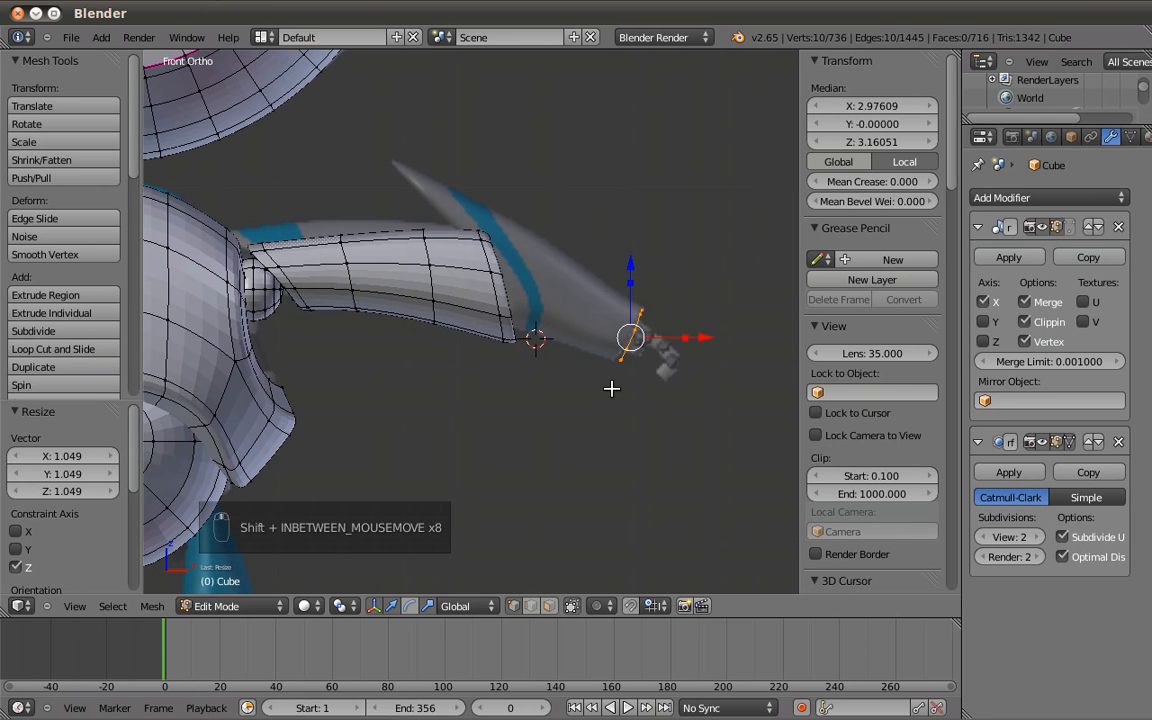
pyautogui.press('e')
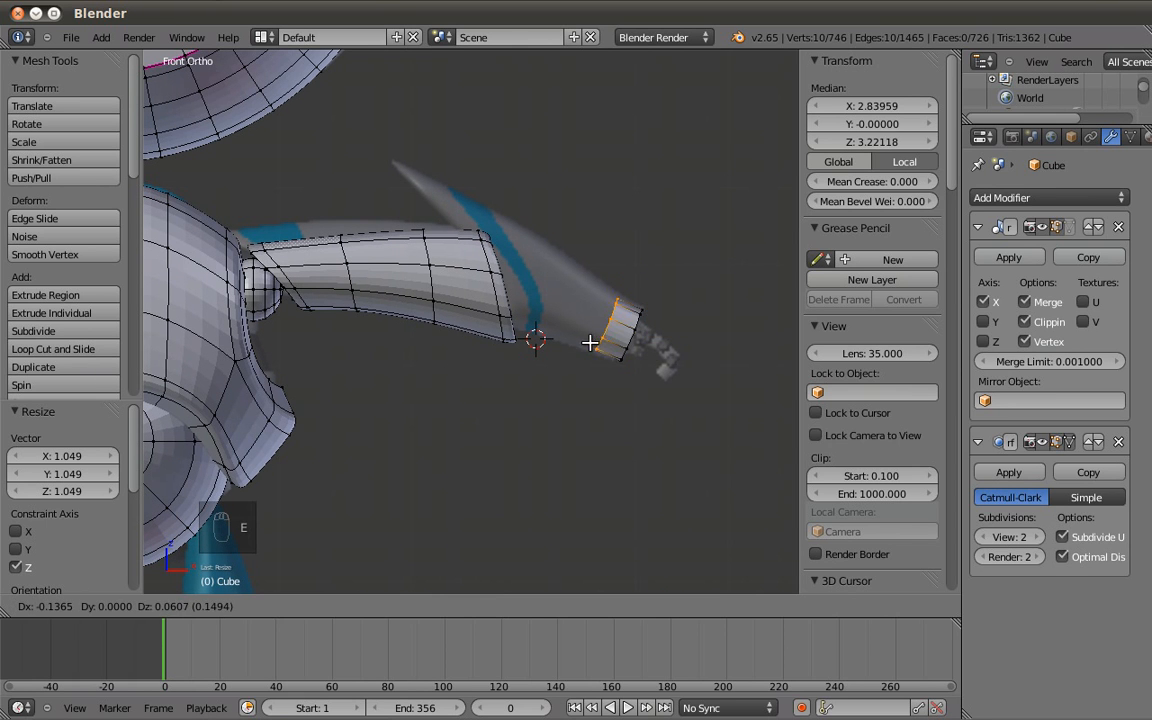
pyautogui.click(600, 366)
pyautogui.press('s')
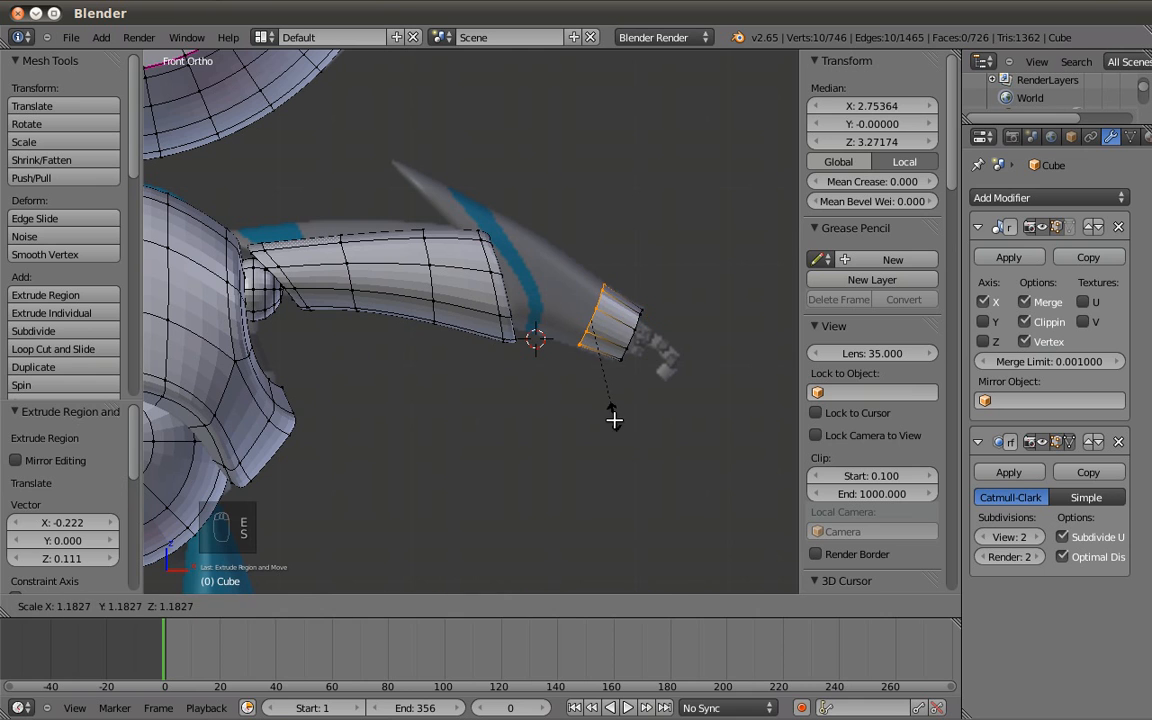
pyautogui.click(614, 420)
# Extrude a second forearm segment about -0.28 in X and 0.13 in Z, and enlarge its end by about 1.15.
pyautogui.press('e')
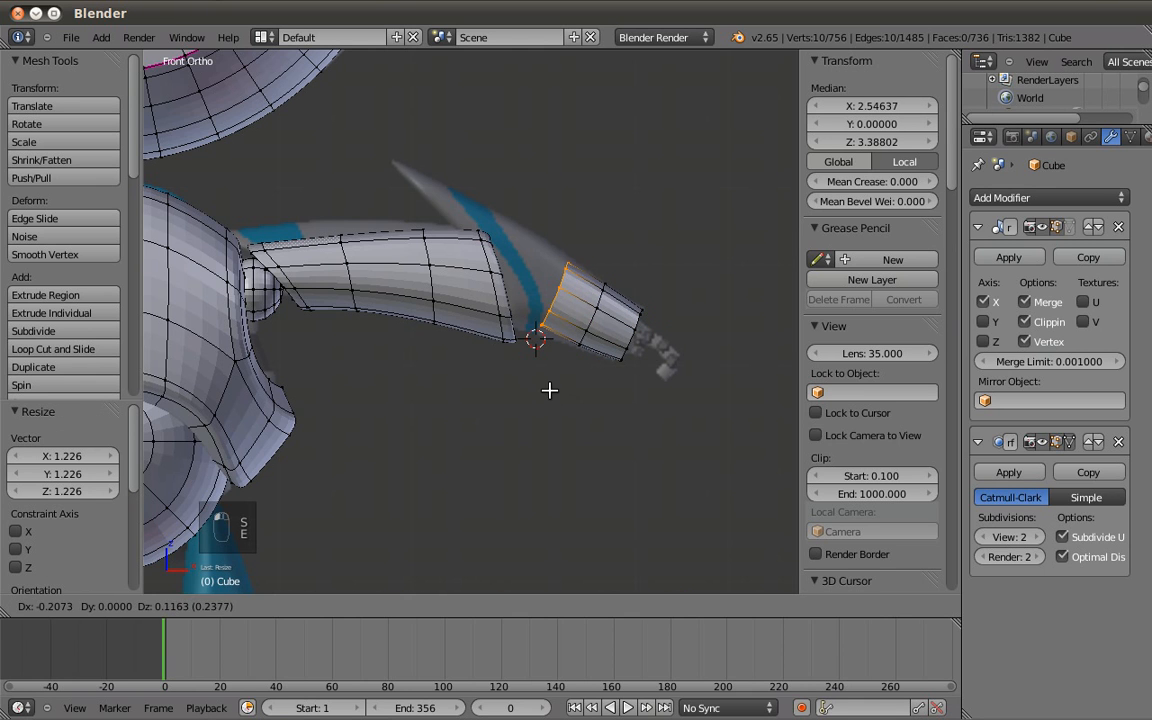
pyautogui.click(550, 392)
pyautogui.press('s')
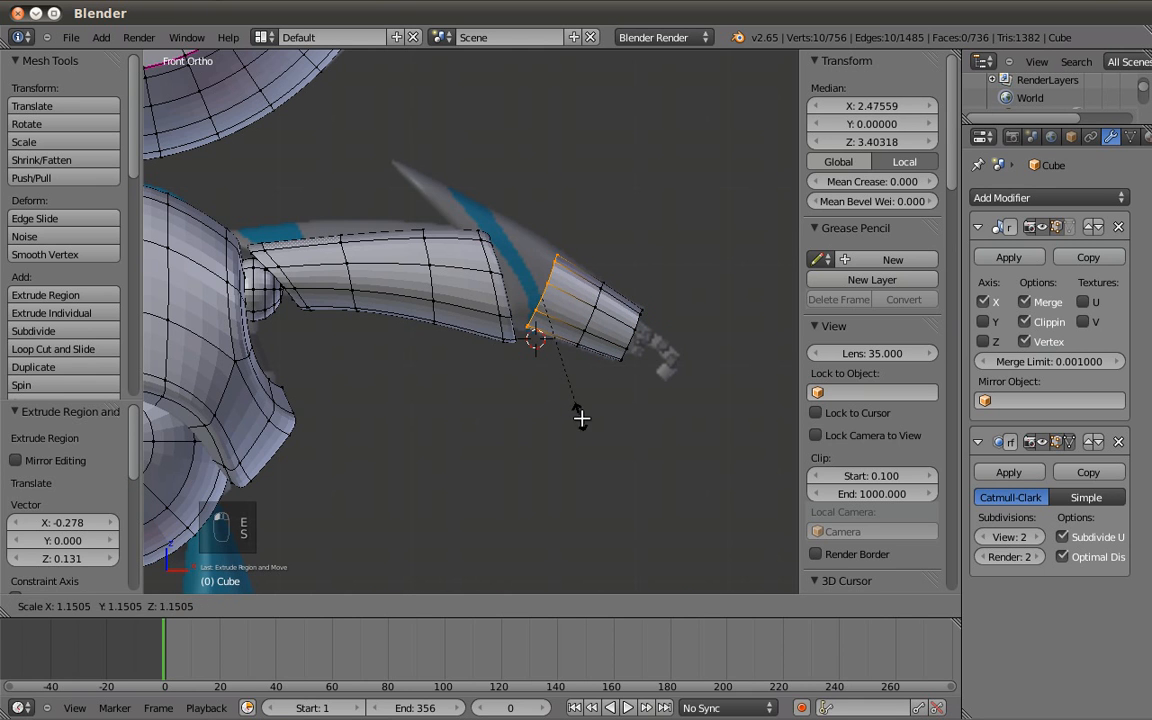
pyautogui.click(583, 418)
# Rotate the forearm's open elbow-side loop about -22° and scale it by about 1.24 along Z.
pyautogui.press('a')
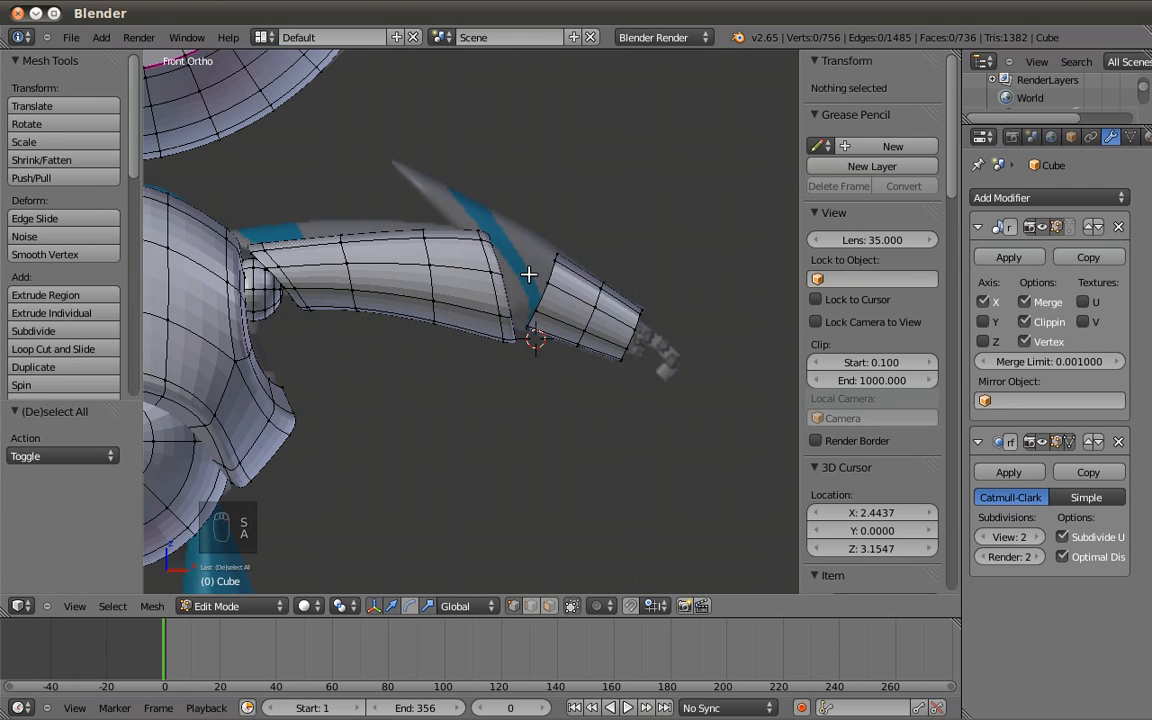
pyautogui.press('z')
pyautogui.press('b')
pyautogui.moveTo(516, 215); pyautogui.dragTo(563, 350)
pyautogui.press('r')
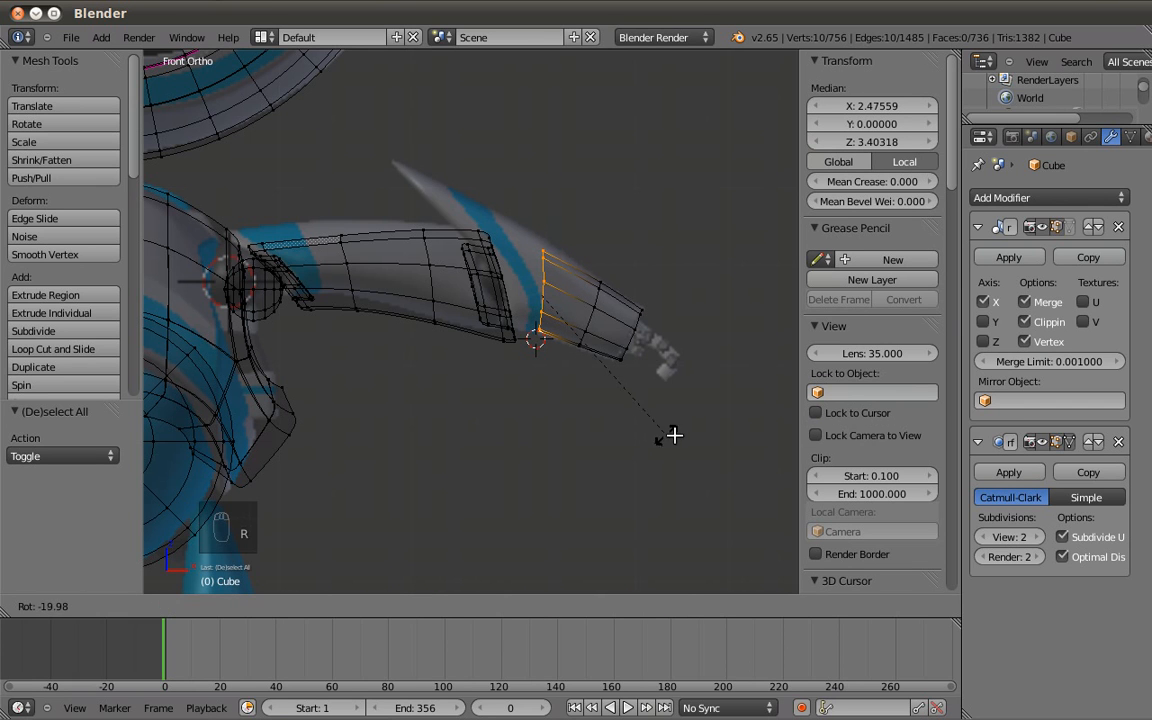
pyautogui.click(675, 435)
pyautogui.press('s')
pyautogui.press('z')
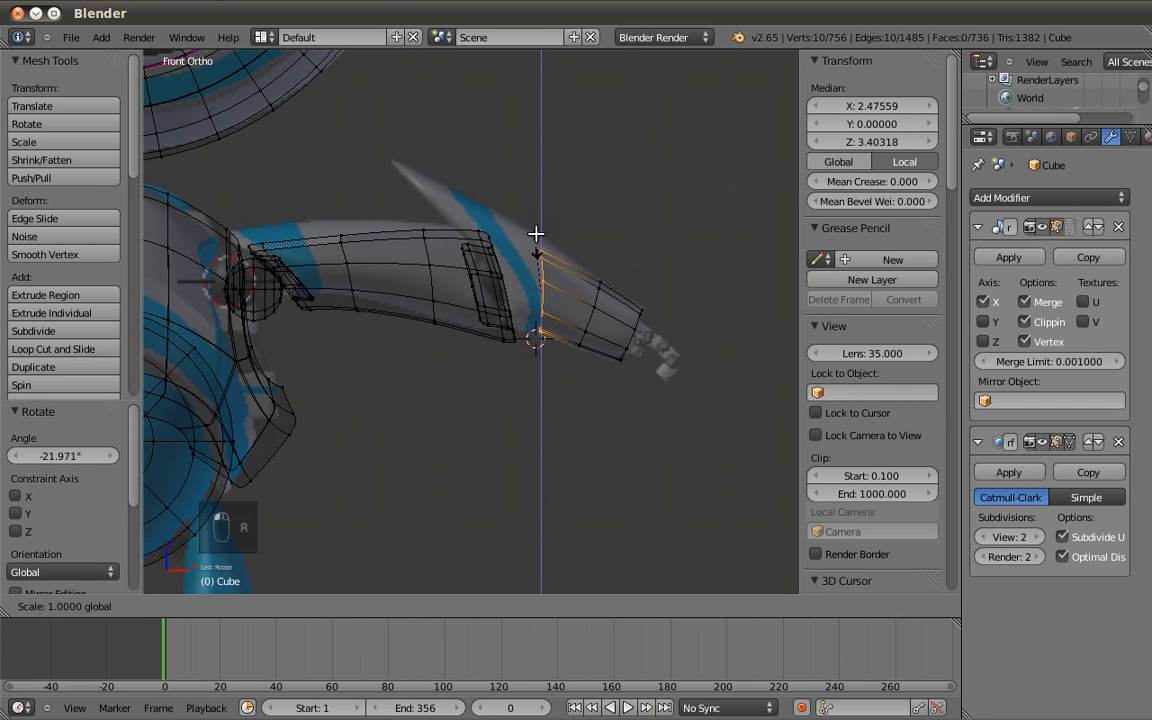
pyautogui.click(539, 231)
# Extrude the forearm's elbow end and move and rotate its upper vertices to follow the reference's pointed tip.
pyautogui.press('e')
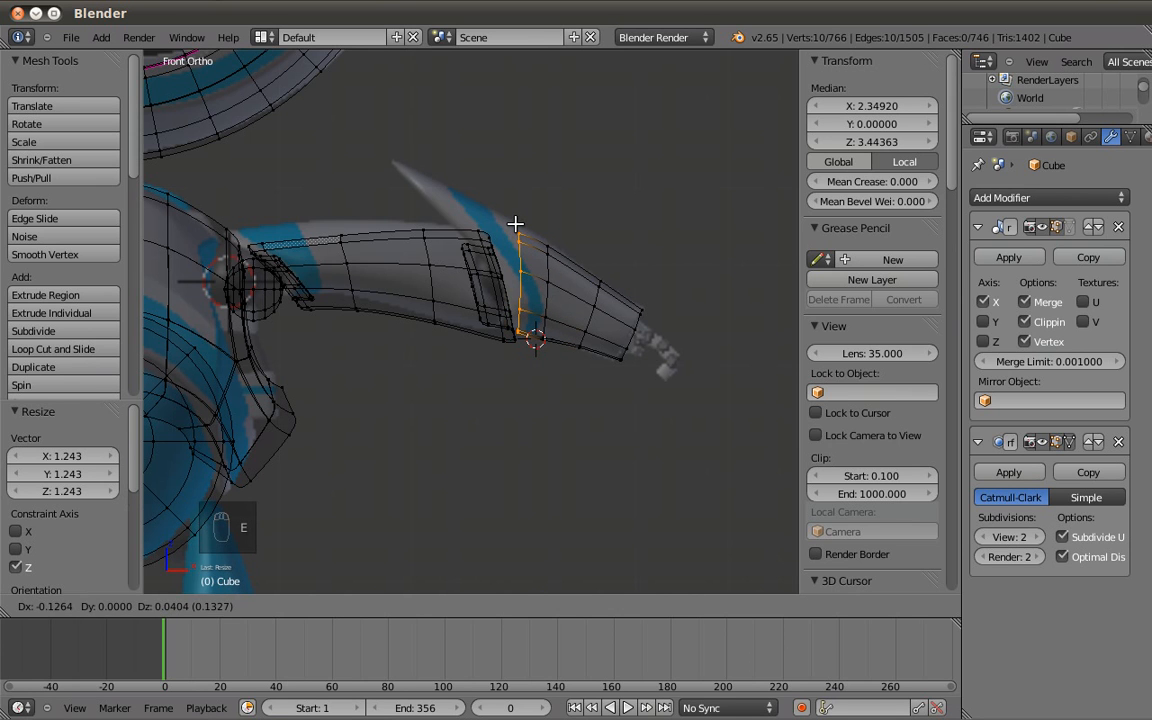
pyautogui.click(515, 224)
pyautogui.press('b')
pyautogui.moveTo(441, 253); pyautogui.dragTo(501, 171)
pyautogui.press('r')
pyautogui.press('z')
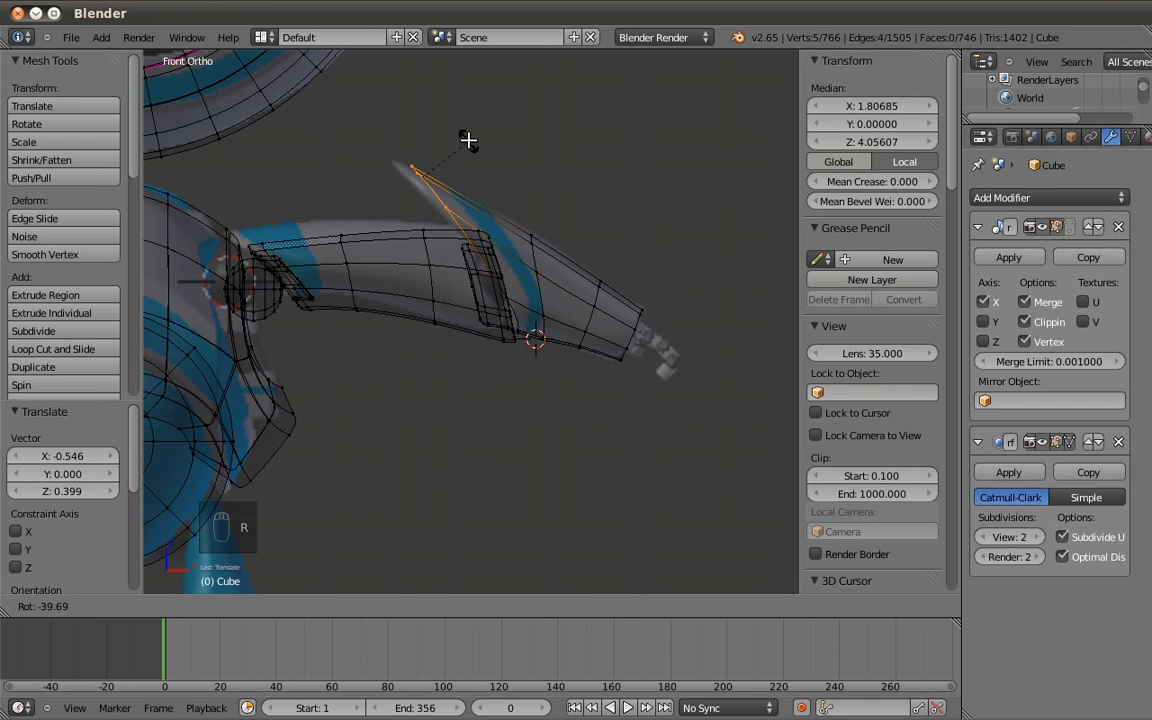
pyautogui.click(524, 183)
# Select the forearm's flared elbow-end edge loop and widen it by about 1.39 along Y.
pyautogui.moveTo(561, 266); pyautogui.dragTo(430, 167, button='middle')
pyautogui.keyDown('alt'); pyautogui.keyDown('shift'); pyautogui.rightClick(428, 166); pyautogui.keyUp('shift'); pyautogui.keyUp('alt')
pyautogui.moveTo(523, 220); pyautogui.dragTo(443, 180, button='middle')
pyautogui.keyDown('alt'); pyautogui.keyDown('shift'); pyautogui.rightClick(460, 178); pyautogui.keyUp('shift'); pyautogui.keyUp('alt')
pyautogui.press('s')
pyautogui.click(553, 250)
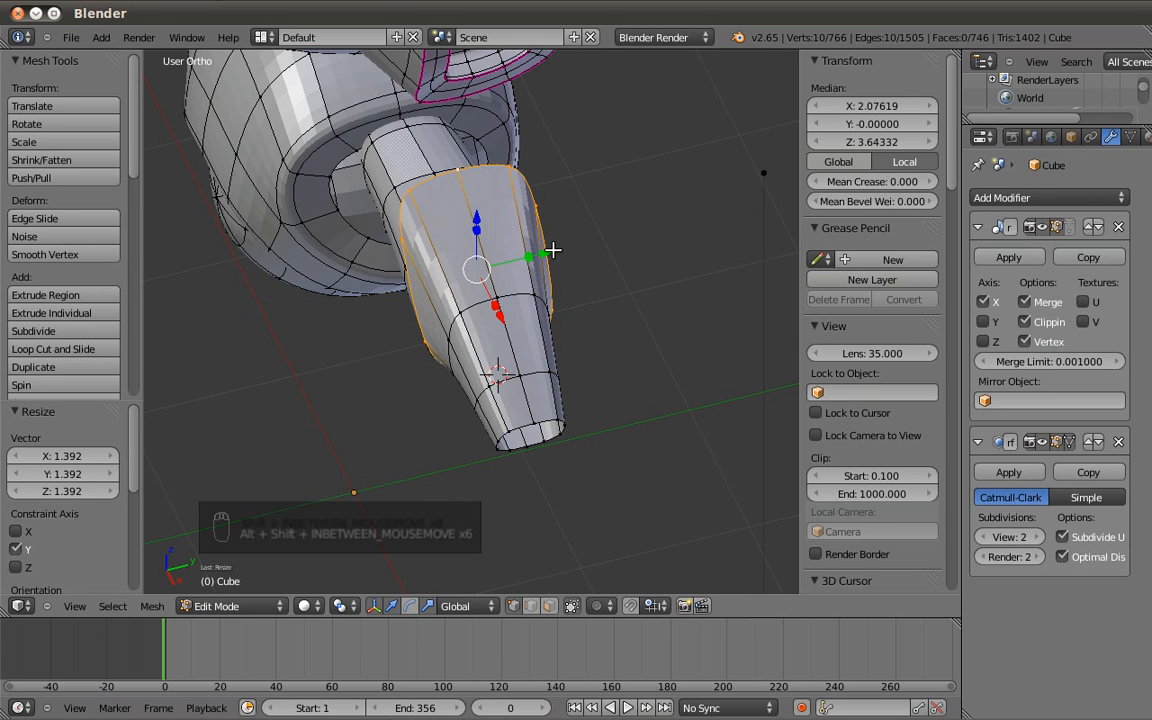
# Select the two corner vertices on the flared end's upper edge and scale them closer together by about 0.72.
pyautogui.press('KP_1')
pyautogui.press('KP_7')
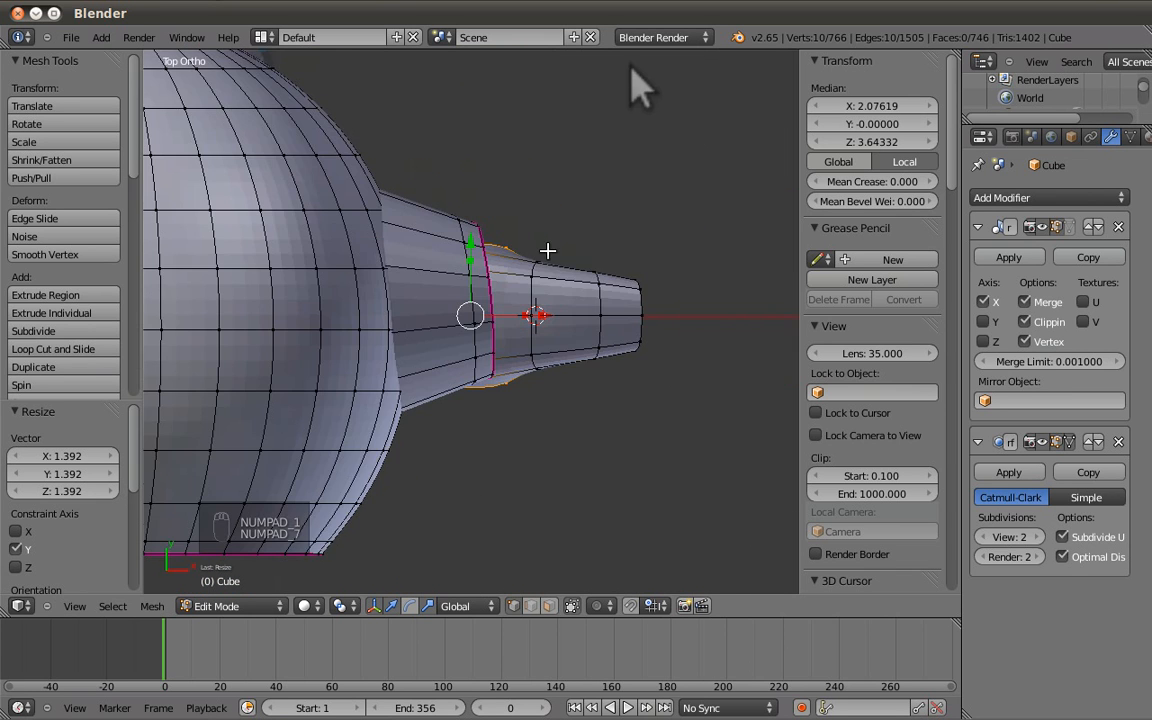
pyautogui.moveTo(471, 287); pyautogui.dragTo(525, 350, button='middle')
pyautogui.press('z')
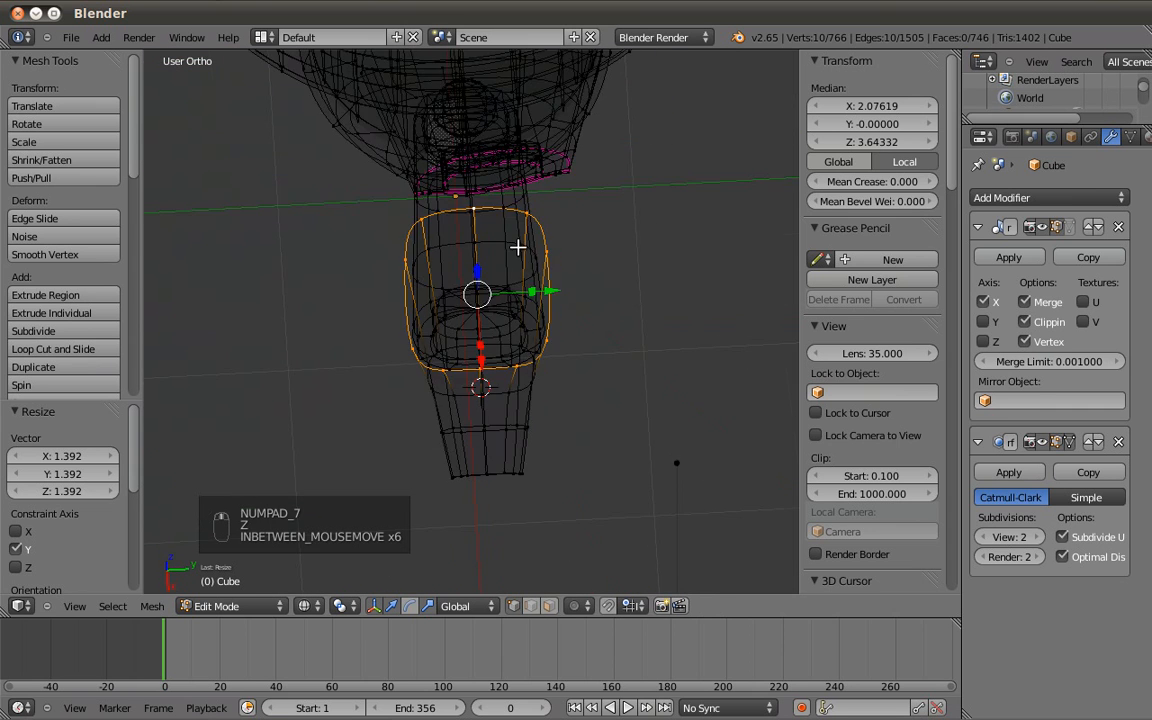
pyautogui.press('z')
pyautogui.scroll(2, 517, 247)
pyautogui.rightClick(617, 143)
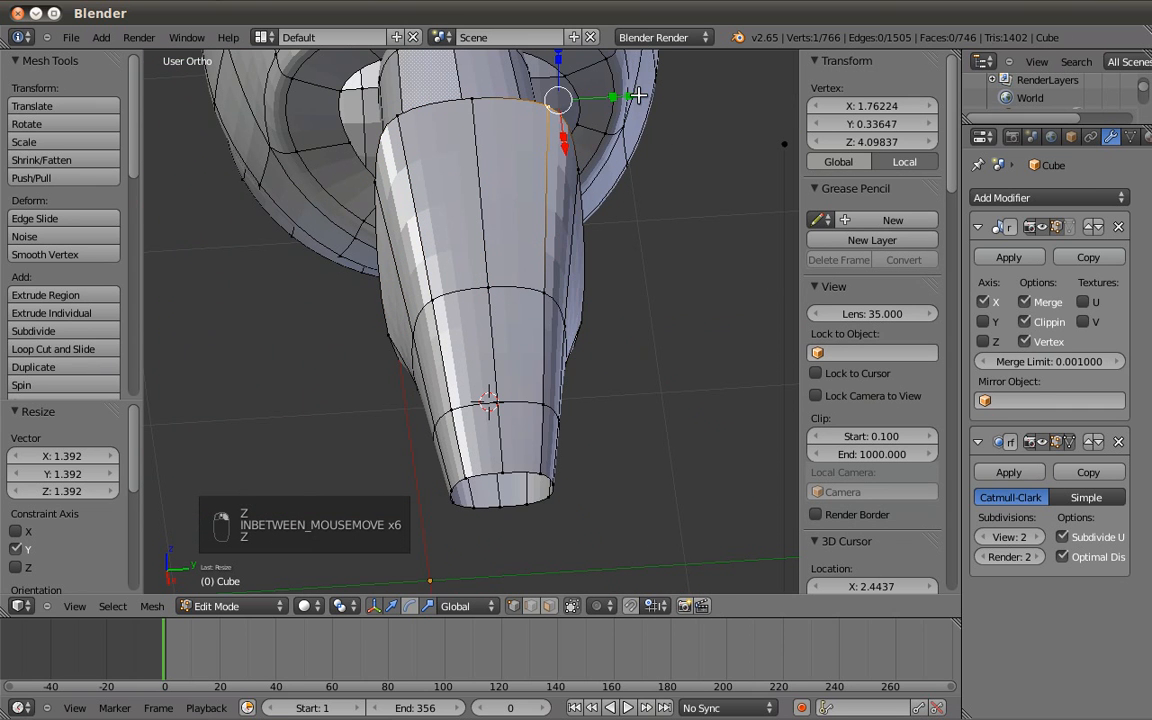
pyautogui.moveTo(622, 97); pyautogui.dragTo(598, 103)
pyautogui.rightClick(598, 103)
pyautogui.keyDown('shift'); pyautogui.rightClick(385, 118); pyautogui.keyUp('shift')
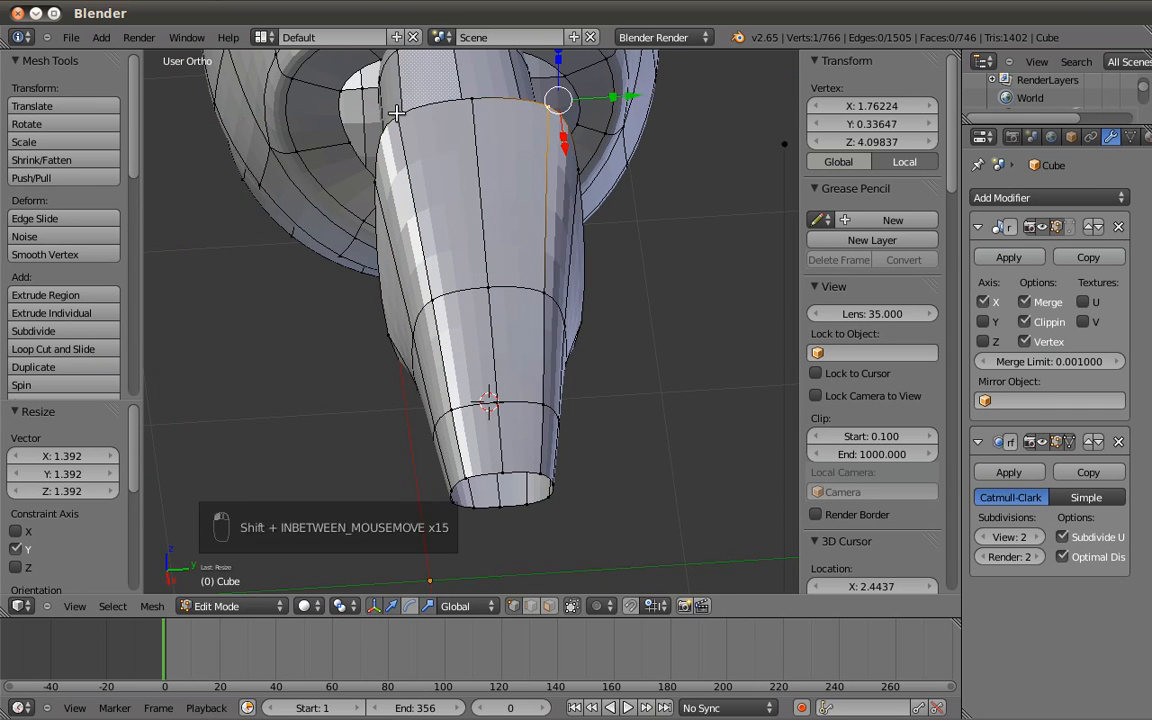
pyautogui.press('s')
pyautogui.click(466, 101)
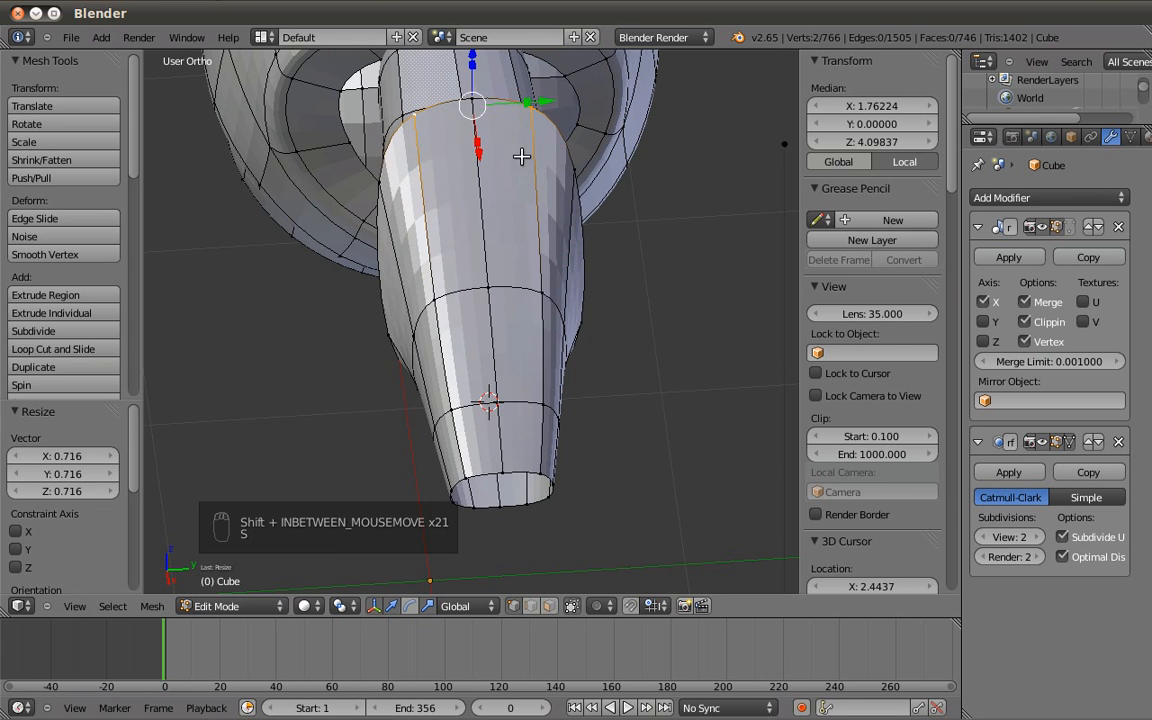
# Add the middle vertex of the flared end's upper edge to the selection and move the three vertices out to the reference's pointed tip.
pyautogui.keyDown('shift'); pyautogui.rightClick(468, 100); pyautogui.keyUp('shift')
pyautogui.press('KP_1')
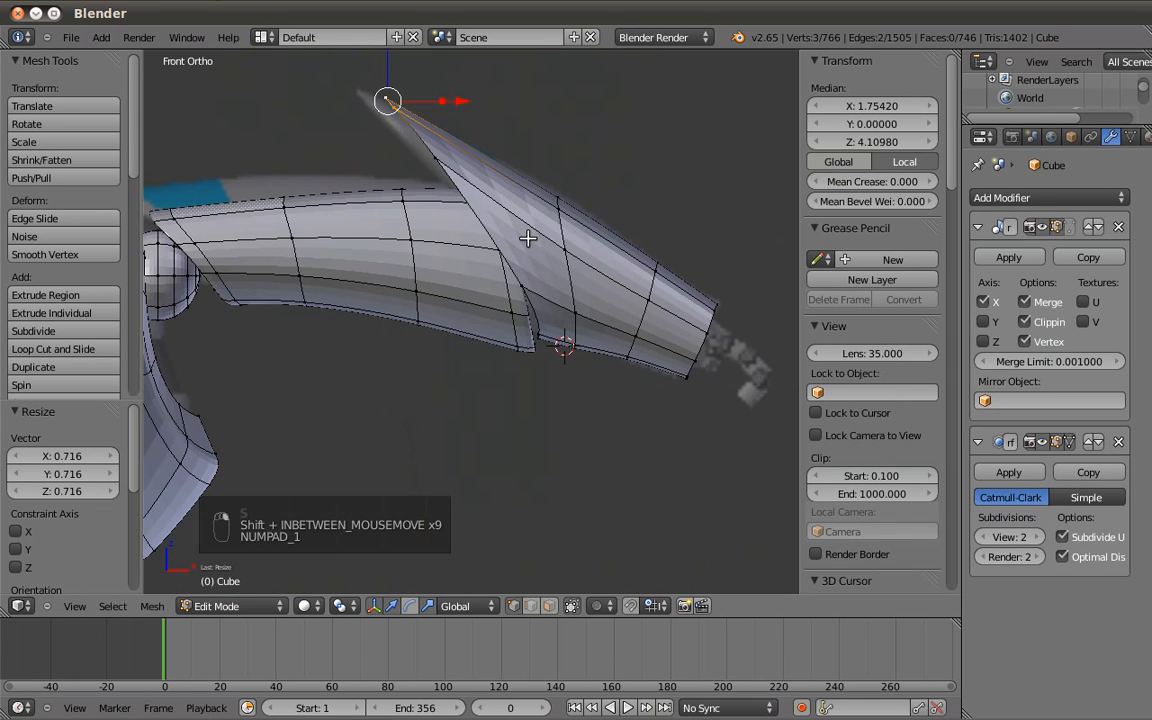
pyautogui.scroll(2, 550, 250)
pyautogui.press('g')
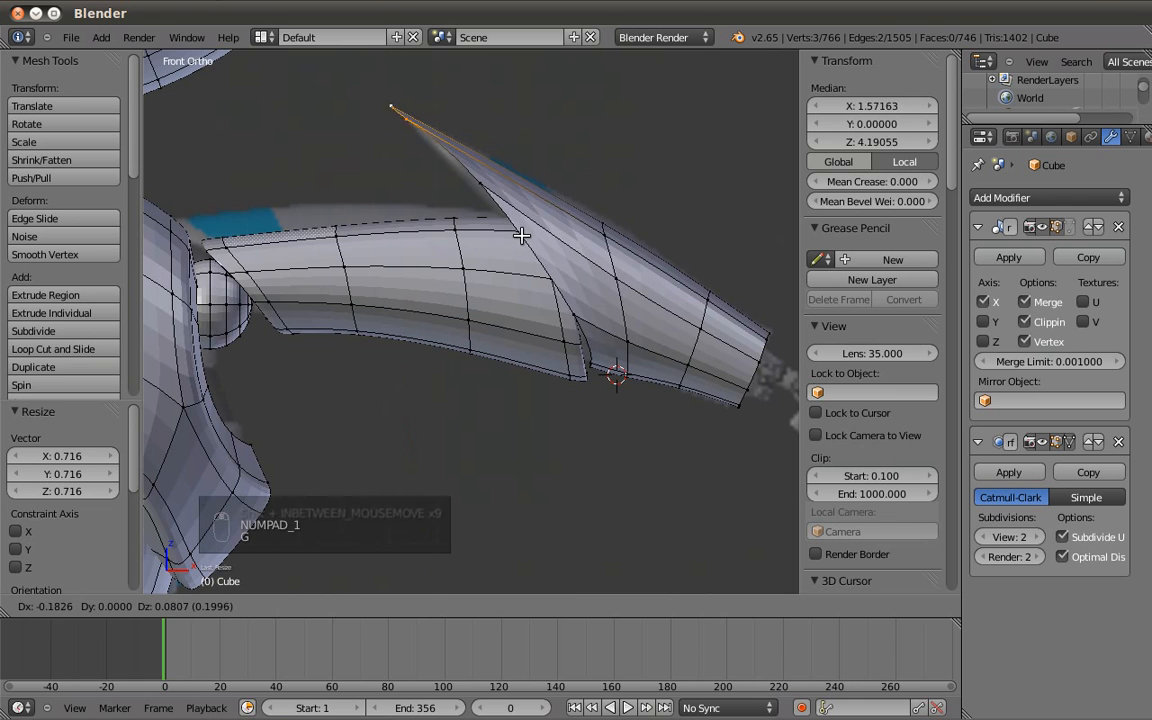
pyautogui.click(512, 235)
pyautogui.press('a')
pyautogui.moveTo(636, 289); pyautogui.dragTo(571, 345, button='middle')
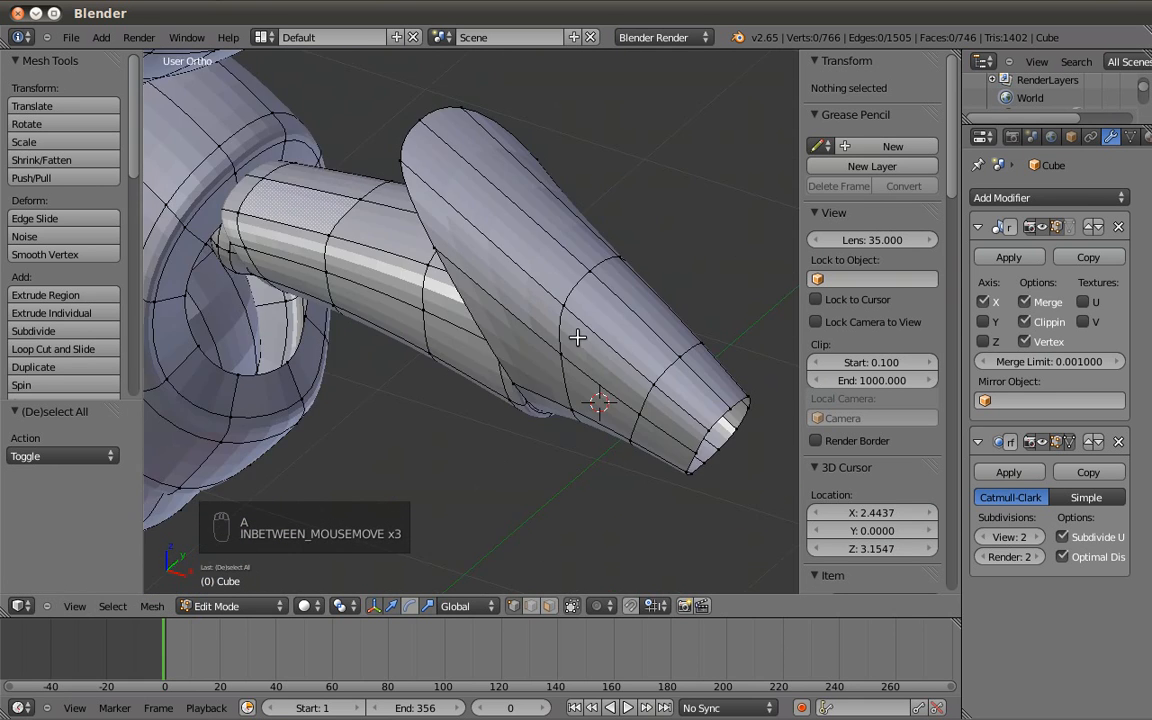
# Select the edge loop at the forearm's wrist end, extrude it in place and scale the new loop slightly for the rim.
pyautogui.press('KP_1')
pyautogui.keyDown('shift'); pyautogui.moveTo(597, 298); pyautogui.dragTo(678, 375, button='middle'); pyautogui.keyUp('shift')
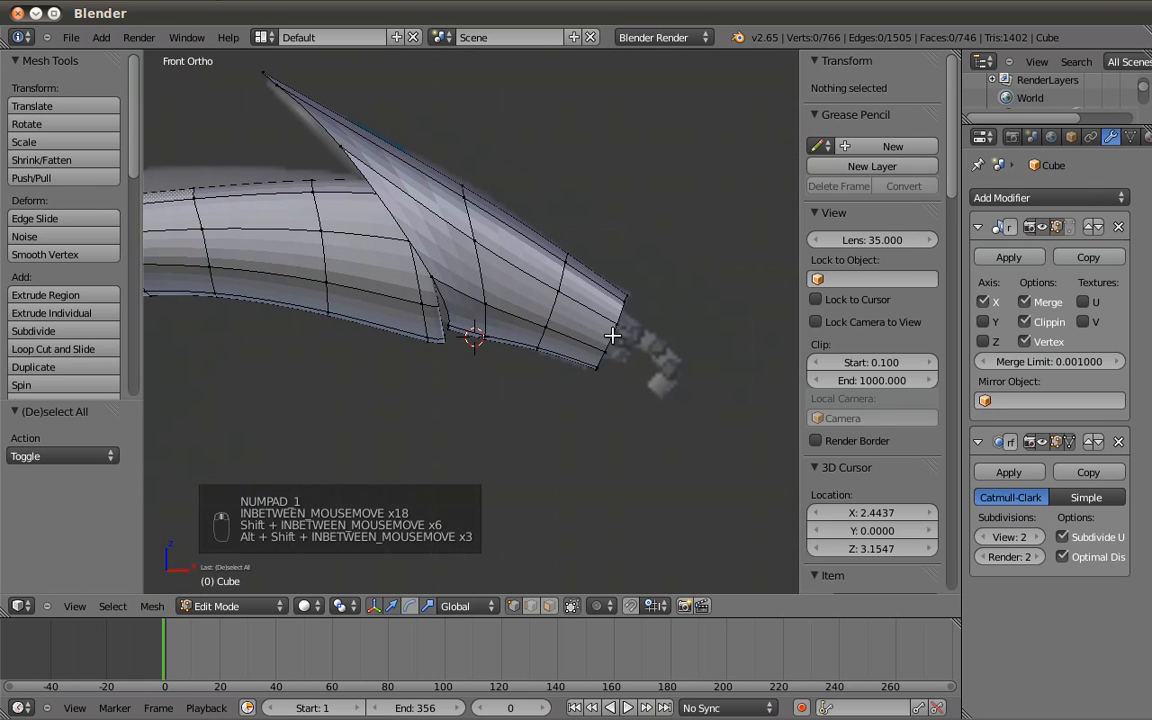
pyautogui.keyDown('alt'); pyautogui.keyDown('shift'); pyautogui.rightClick(618, 375); pyautogui.keyUp('shift'); pyautogui.keyUp('alt')
pyautogui.press('e')
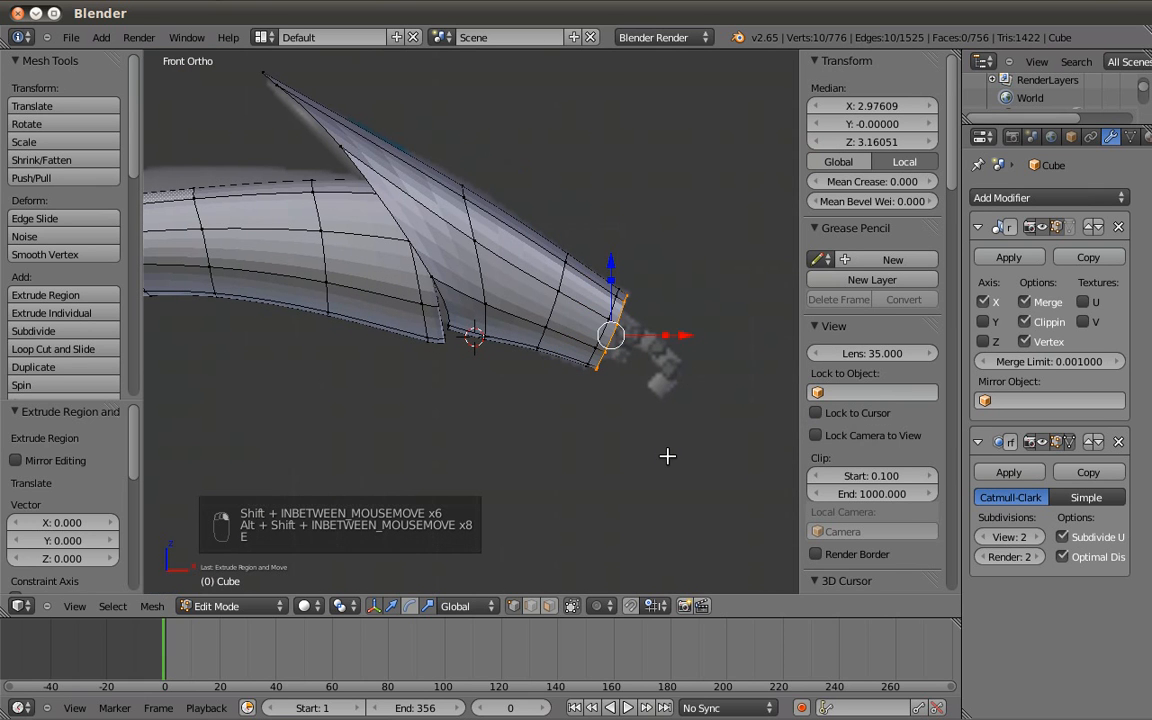
pyautogui.press('s')
pyautogui.click(670, 460)
# Extrude the wrist loop again and scale it inward by about 0.86, plus a further 0.85, to form an inset rim.
pyautogui.press('e')
pyautogui.press('s')
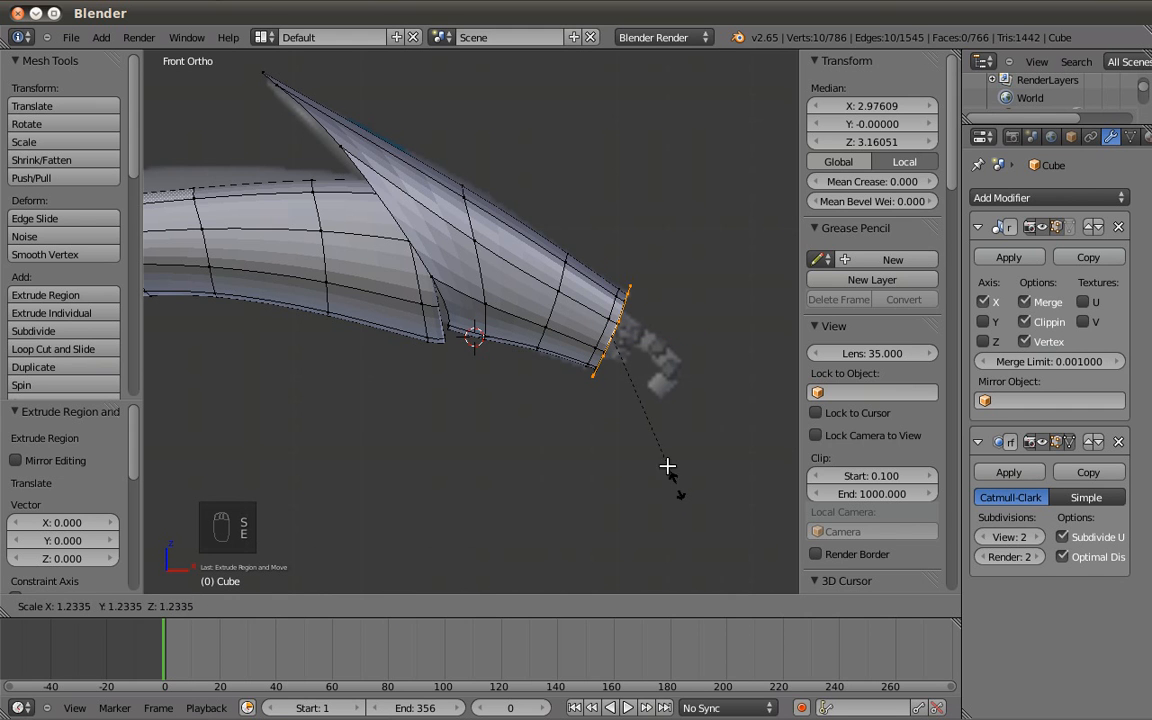
pyautogui.click(656, 440)
pyautogui.moveTo(656, 440); pyautogui.dragTo(689, 478, button='middle')
pyautogui.press('s')
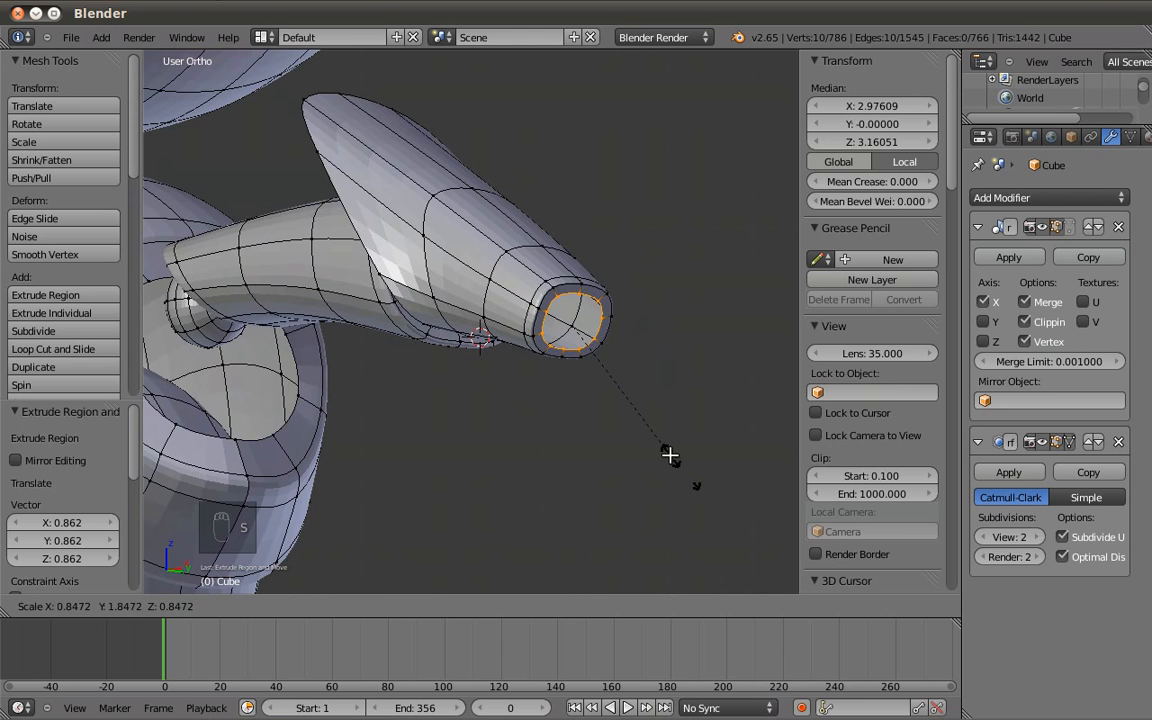
pyautogui.click(669, 456)
pyautogui.press('a')
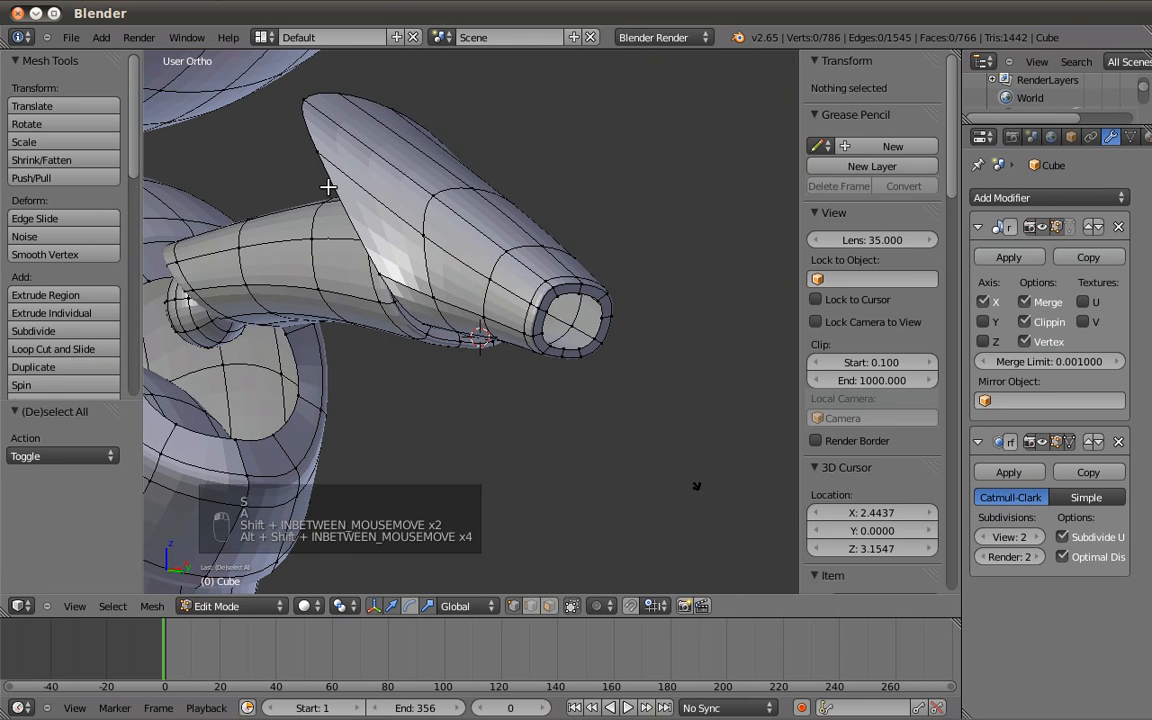
# Select the forearm's flared elbow-end edge loop, extrude it in place and scale the extruded loop inward by about 0.81.
pyautogui.keyDown('alt'); pyautogui.keyDown('shift'); pyautogui.rightClick(350, 196); pyautogui.keyUp('shift'); pyautogui.keyUp('alt')
pyautogui.press('KP_1')
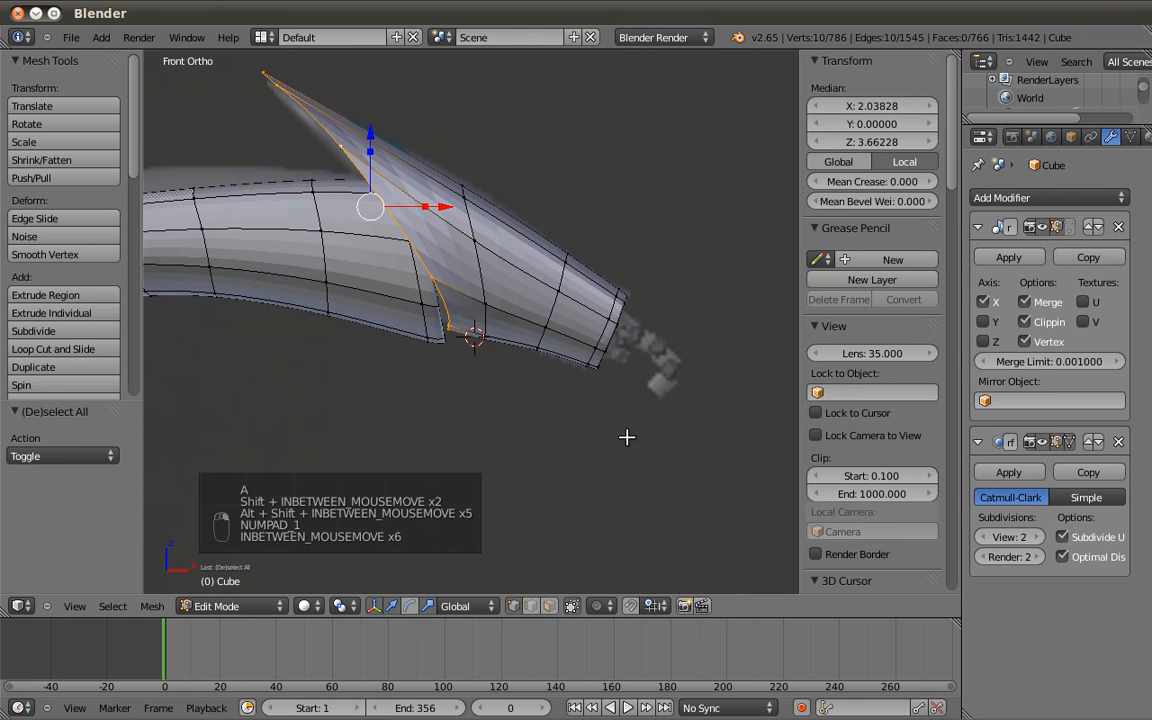
pyautogui.press('e')
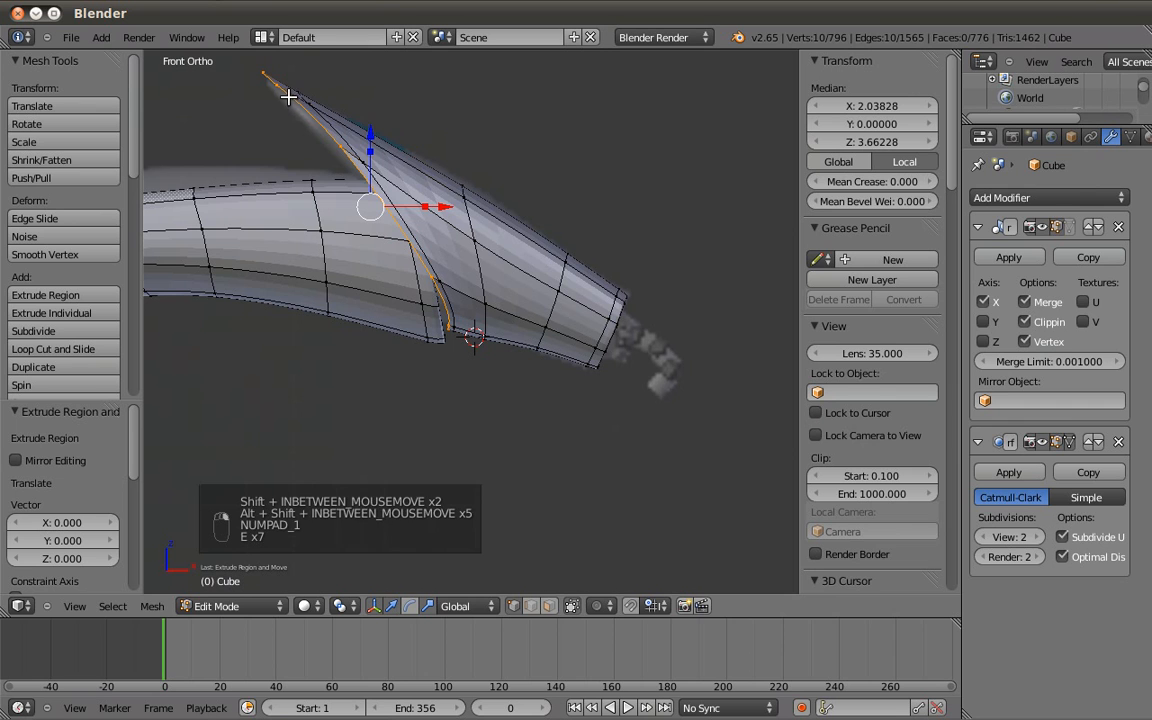
pyautogui.press('e')
pyautogui.click(592, 466)
pyautogui.press('s')
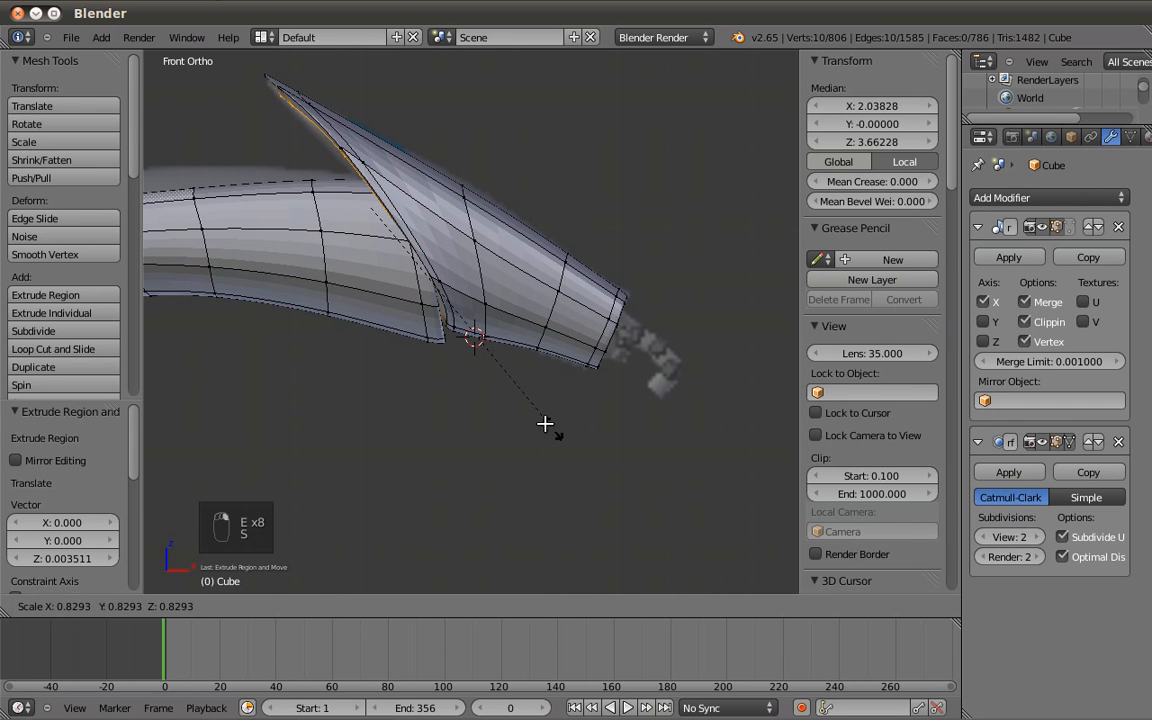
pyautogui.click(541, 418)
# Extrude the flared end's inner loop once more in place and scale it inward by about 0.94.
pyautogui.moveTo(571, 337); pyautogui.dragTo(593, 345, button='middle')
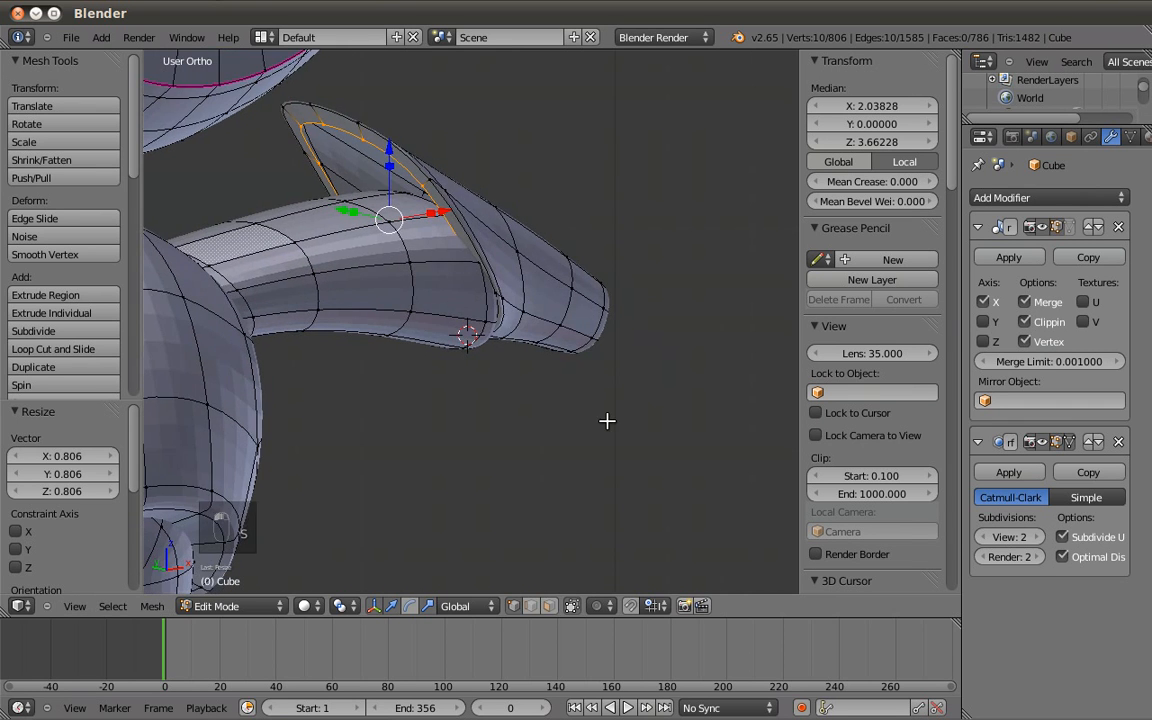
pyautogui.press('e')
pyautogui.click(604, 418)
pyautogui.press('s')
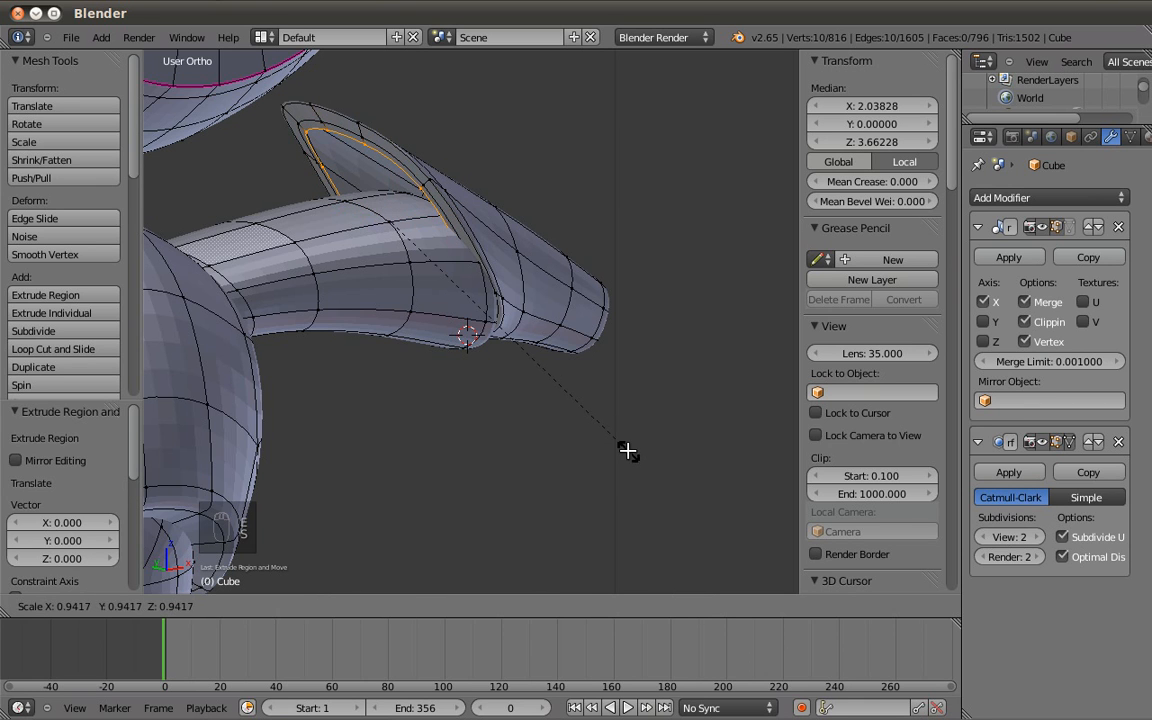
pyautogui.click(627, 451)
# Extrude the inner loop into the forearm by about 0.53 along X and -0.26 along Z, and scale it by about 0.6.
pyautogui.press('KP_1')
pyautogui.press('z')
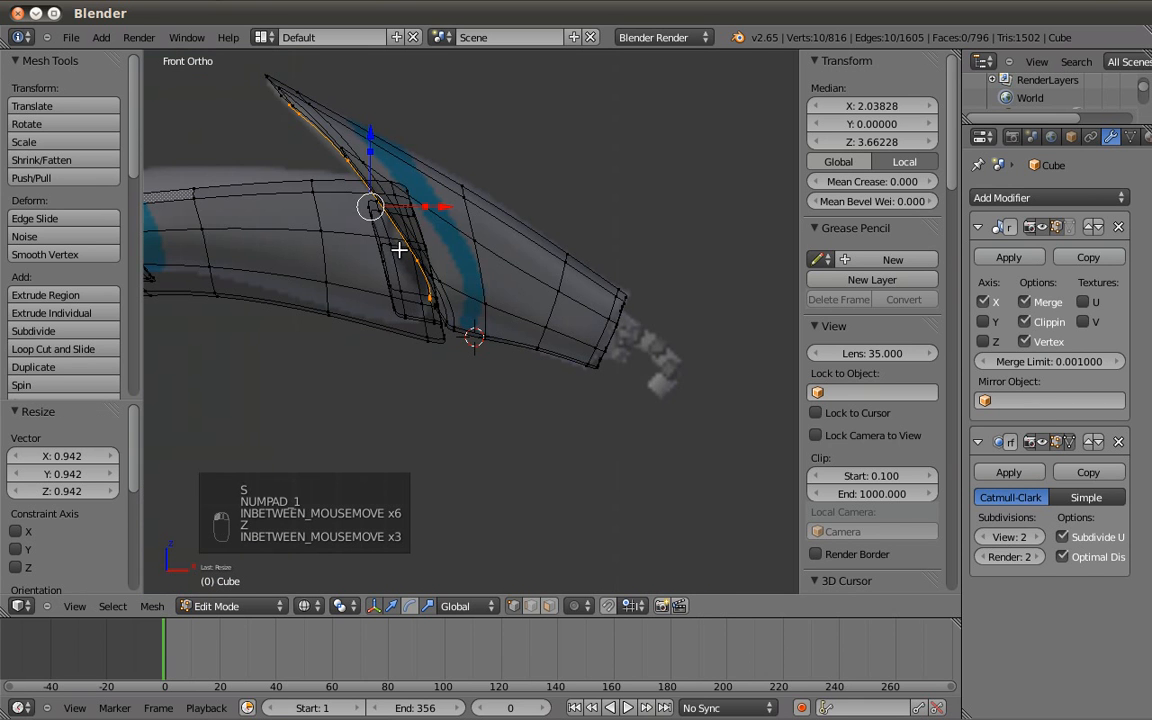
pyautogui.press('e')
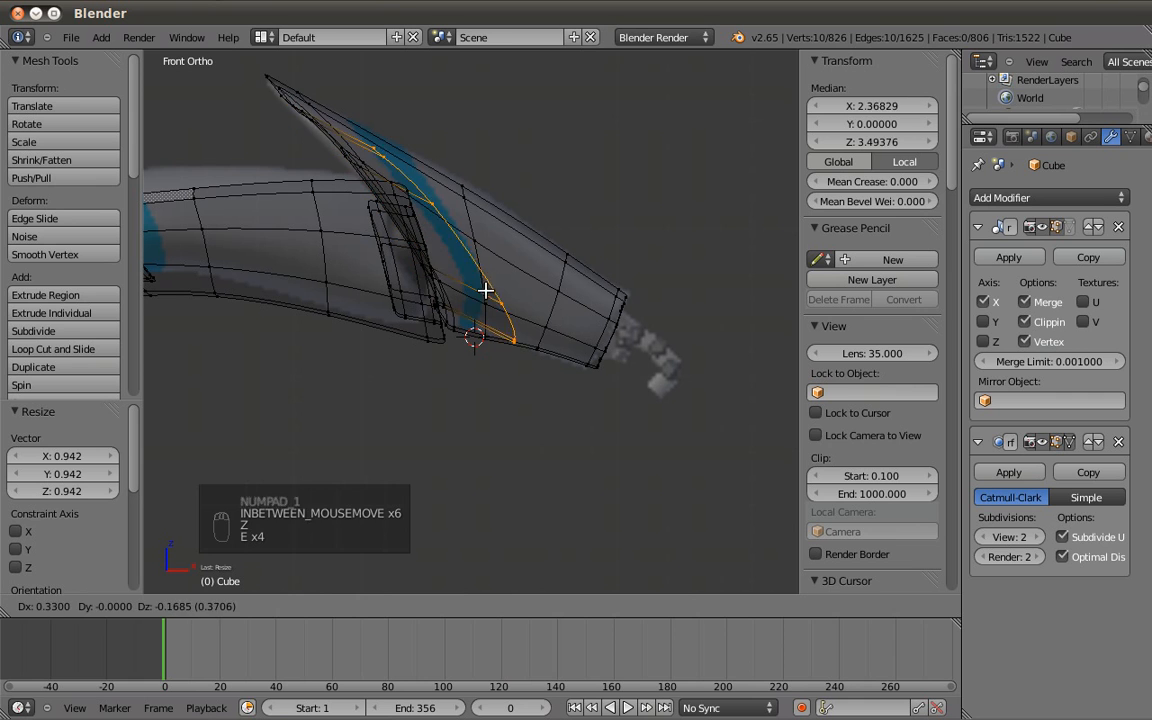
pyautogui.click(507, 298)
pyautogui.press('s')
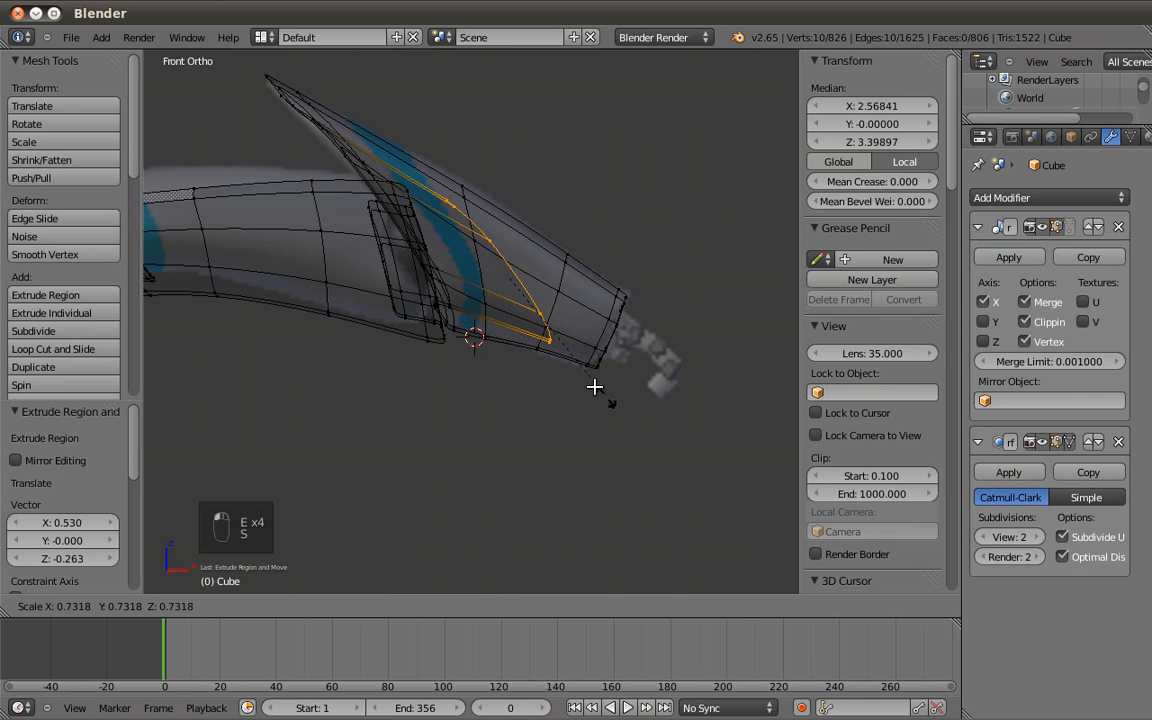
pyautogui.click(548, 322)
# Flatten the extruded loop inside the forearm by scaling it along X, starting with a factor of about 0.11.
pyautogui.press('s')
pyautogui.press('x')
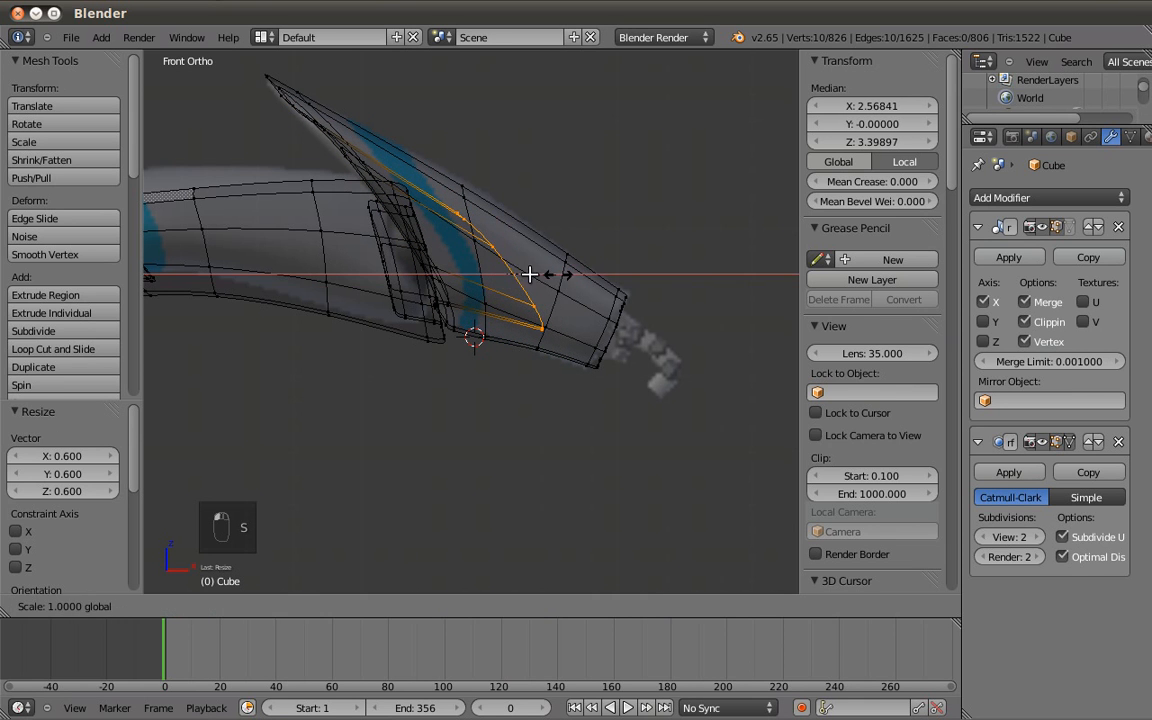
pyautogui.click(544, 277)
pyautogui.press('s')
pyautogui.press('x')
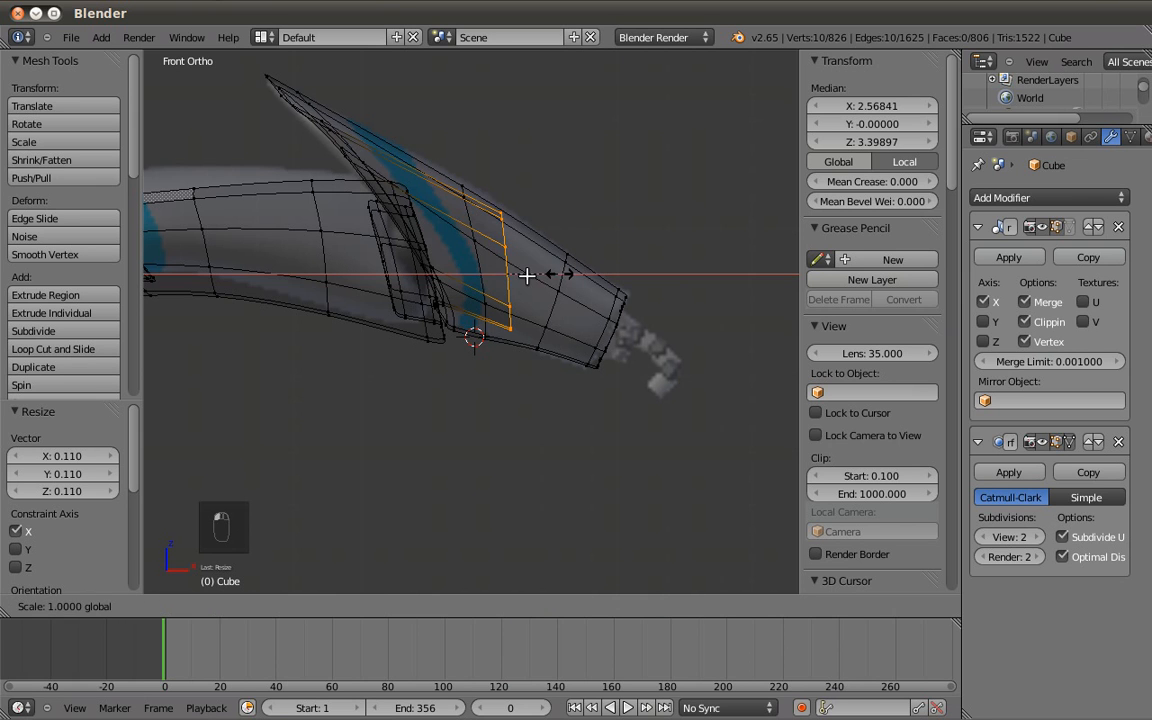
pyautogui.click(524, 276)
pyautogui.press('s')
pyautogui.press('x')
pyautogui.click(578, 98)
# Scale the flattened inner loop by about 0.74, move it slightly down within the forearm and check the arm in solid Object Mode.
pyautogui.press('s')
pyautogui.click(553, 147)
pyautogui.press('g')
pyautogui.press('z')
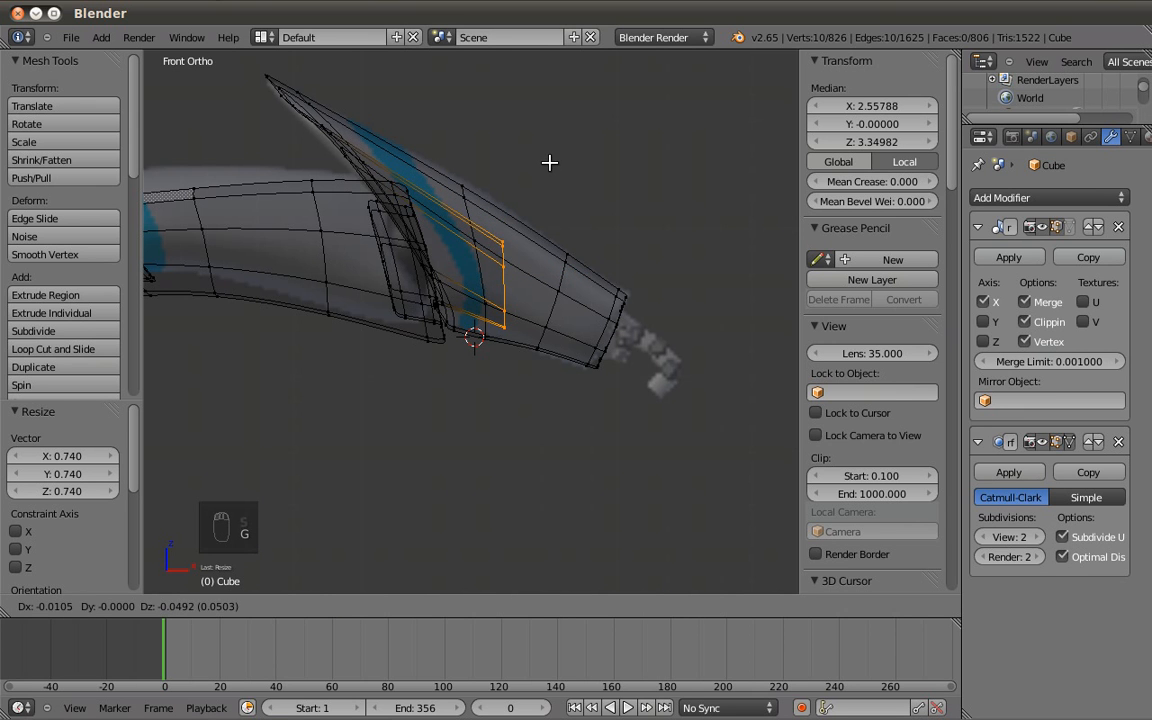
pyautogui.click(549, 162)
pyautogui.press('z')
pyautogui.moveTo(579, 198); pyautogui.dragTo(421, 243, button='middle')
pyautogui.press('Tab')
pyautogui.press('z')
pyautogui.press('KP_1')
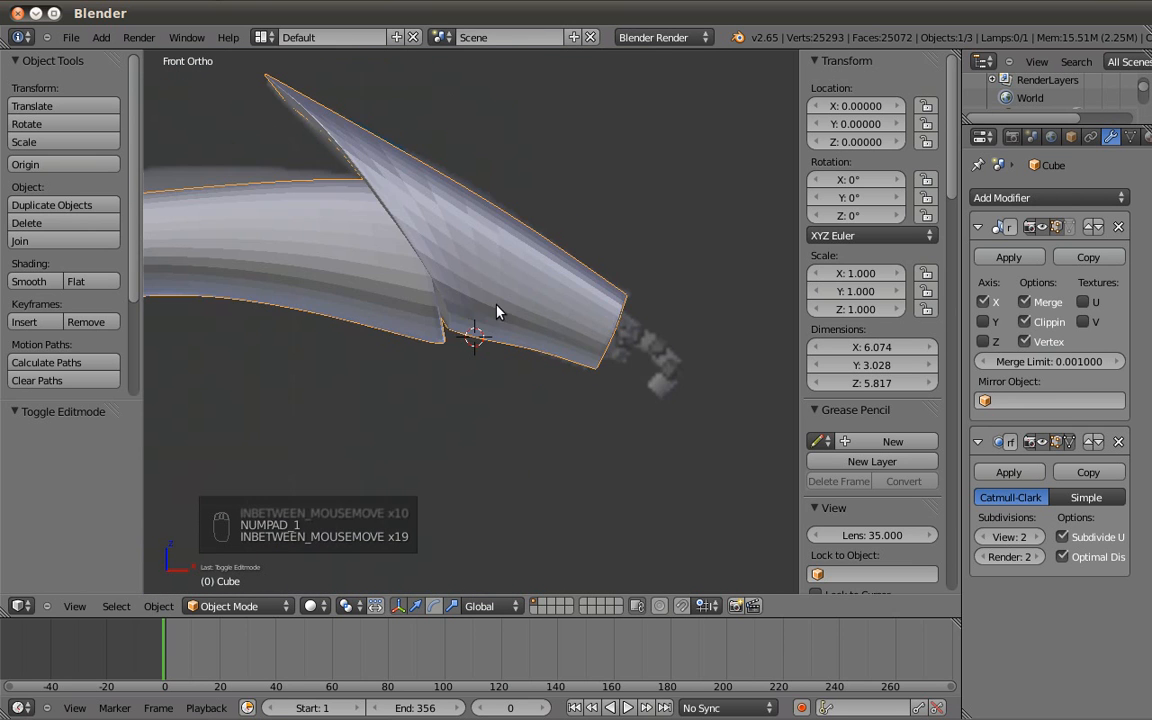
# Select the linked shoulder ball in Edit Mode and duplicate it to the elbow, about 1.41 along X and 0.018 along Z.
pyautogui.keyDown('shift'); pyautogui.moveTo(494, 311); pyautogui.dragTo(496, 309, button='middle'); pyautogui.keyUp('shift')
pyautogui.press('z')
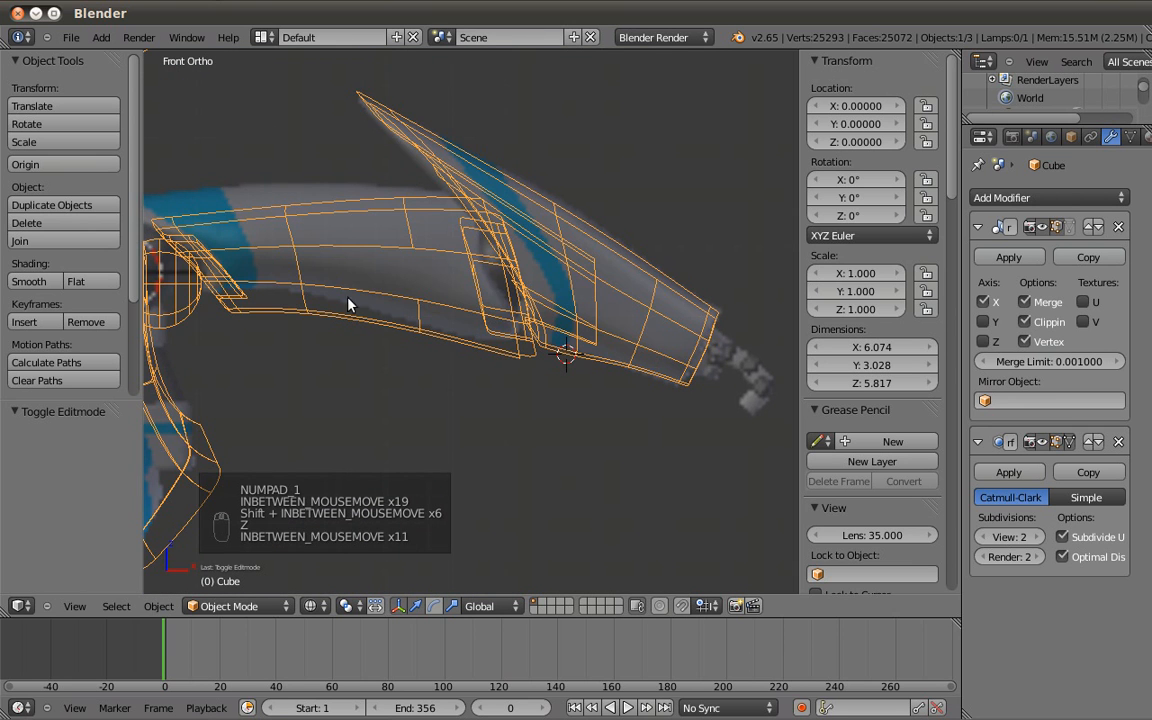
pyautogui.scroll(2, 253, 281)
pyautogui.press('Tab')
pyautogui.press('l')
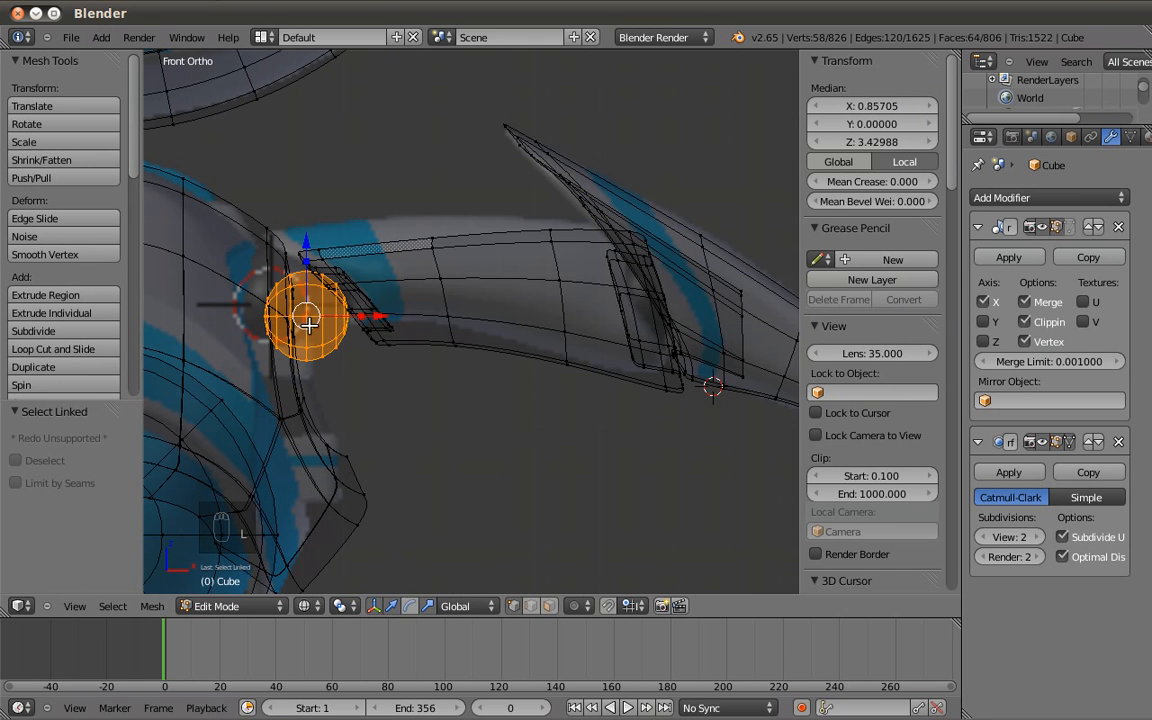
pyautogui.hotkey('shift', 'd')
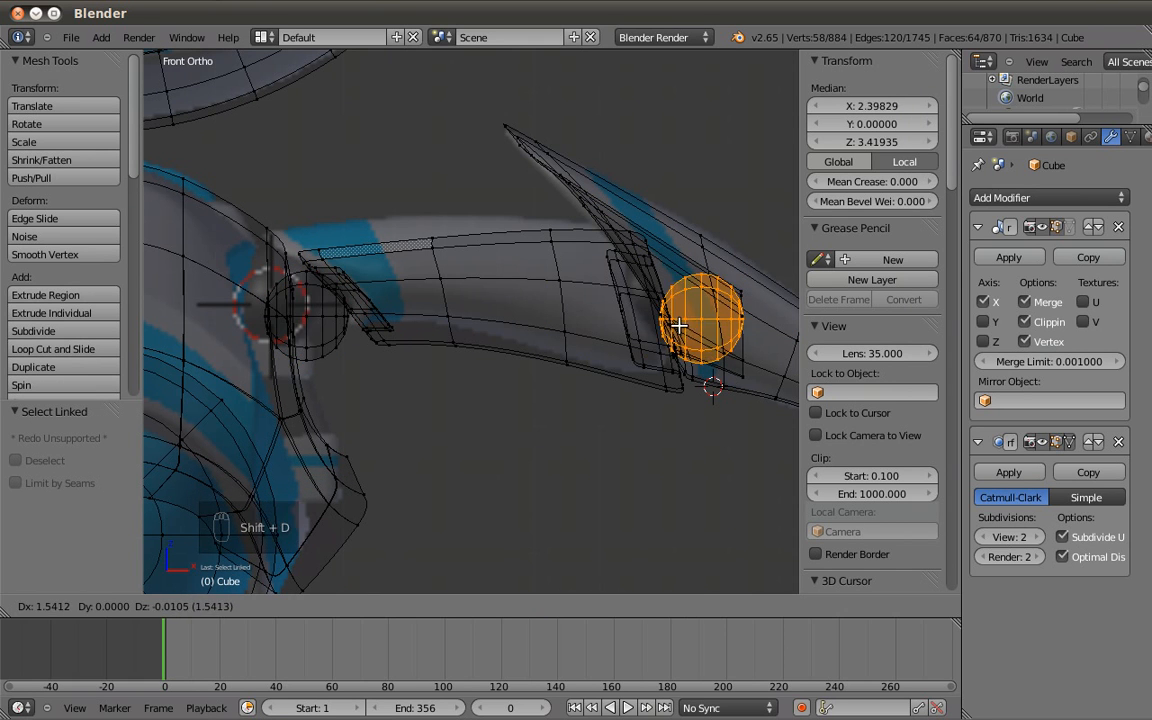
pyautogui.click(652, 330)
pyautogui.press('z')
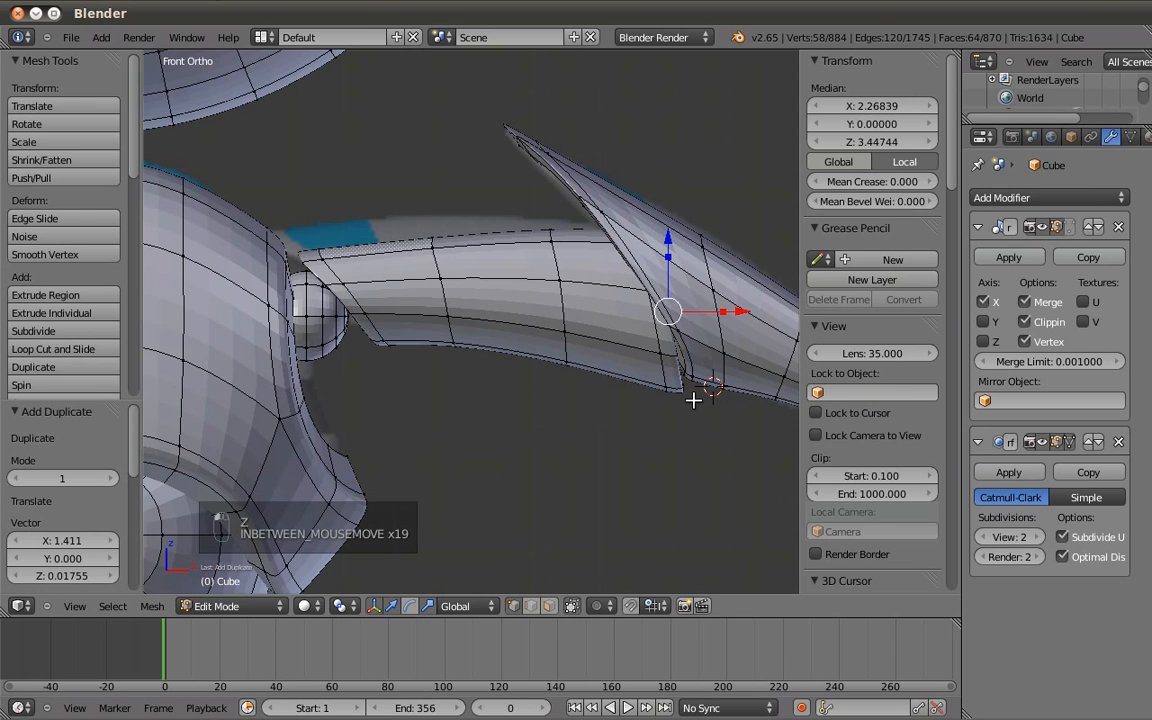
pyautogui.moveTo(646, 356); pyautogui.dragTo(648, 343, button='middle')
pyautogui.press('z')
pyautogui.press('KP_1')
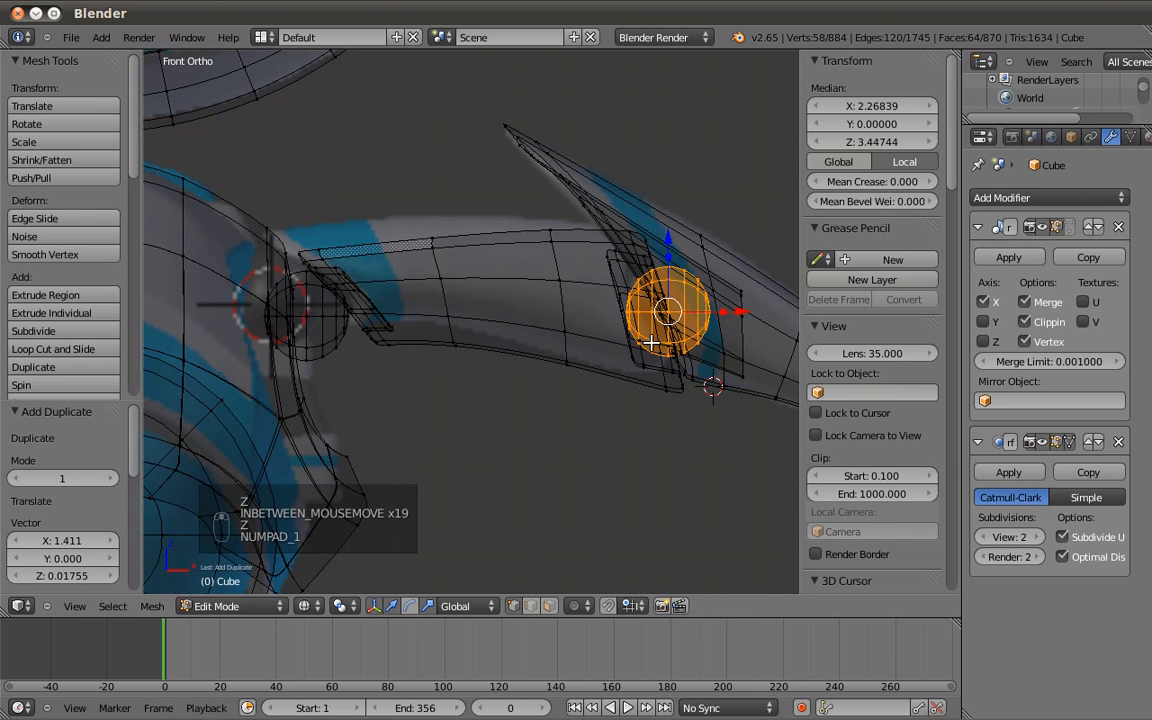
# Select the entire linked forearm and move it about 0.046 along X and -0.046 along Z.
pyautogui.keyDown('shift'); pyautogui.moveTo(771, 375); pyautogui.dragTo(617, 360, button='middle'); pyautogui.keyUp('shift')
pyautogui.press('z')
pyautogui.press('a')
pyautogui.press('a')
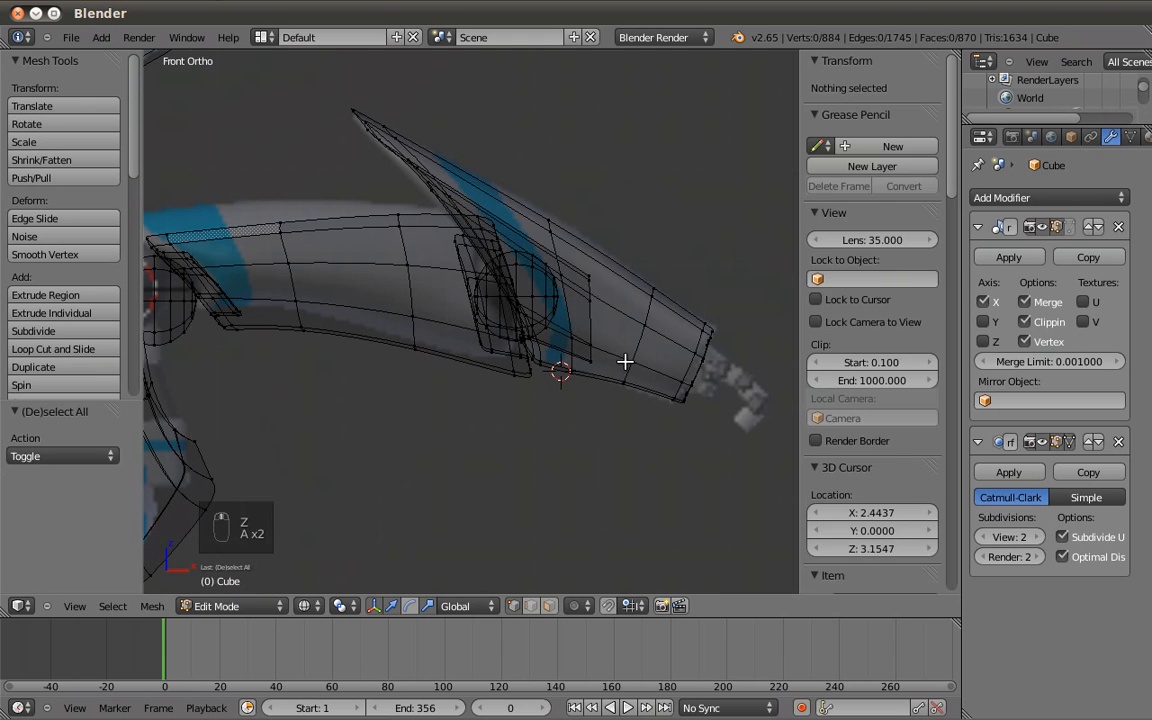
pyautogui.press('l')
pyautogui.press('g')
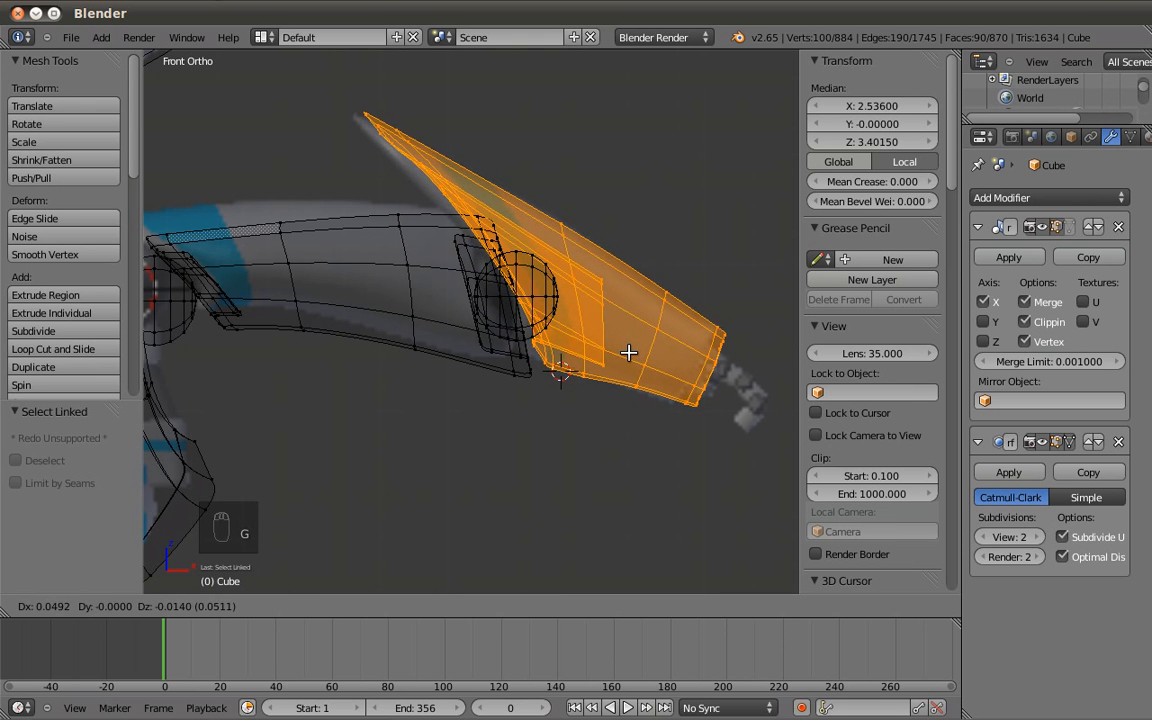
pyautogui.click(627, 359)
pyautogui.press('z')
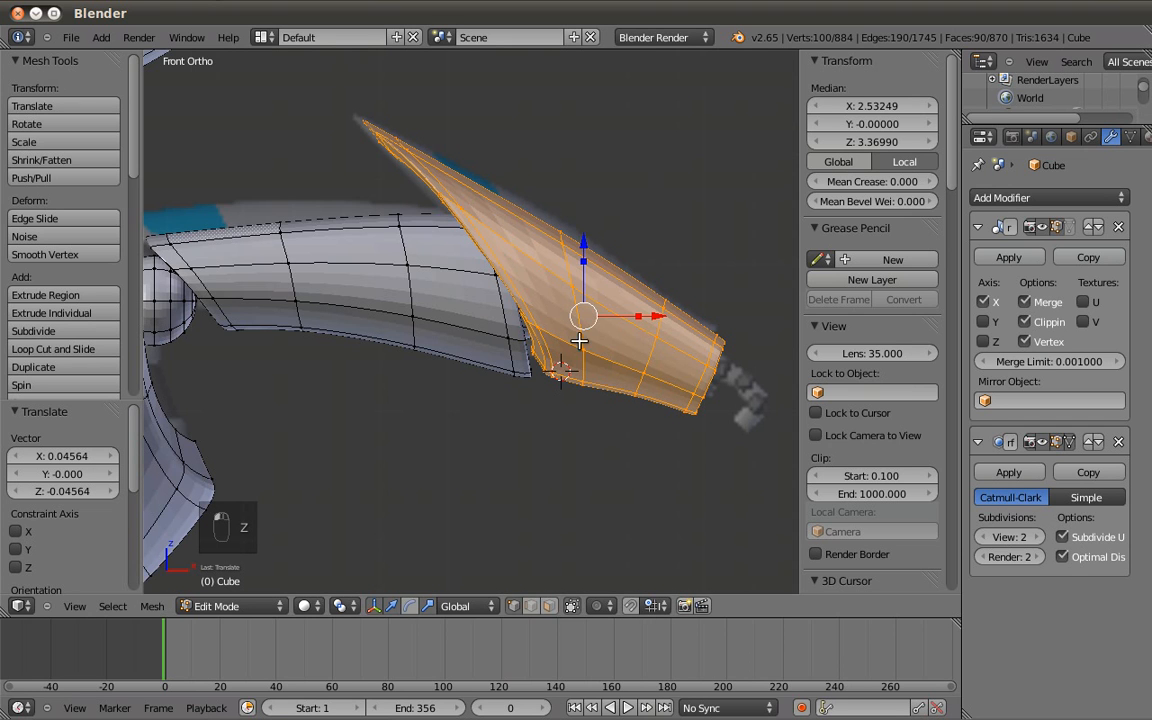
# Try rotating the forearm, and move it about 0.004 along X and 0.018 along Z.
pyautogui.press('r')
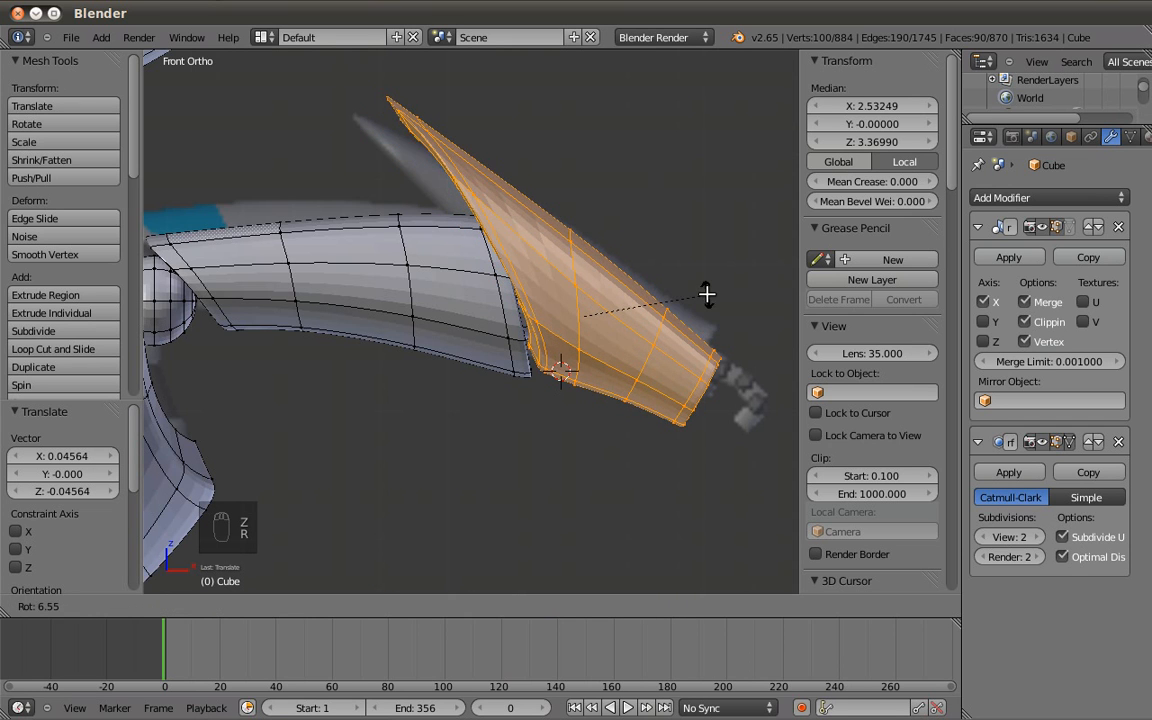
pyautogui.click(709, 371)
pyautogui.press('g')
pyautogui.click(713, 371)
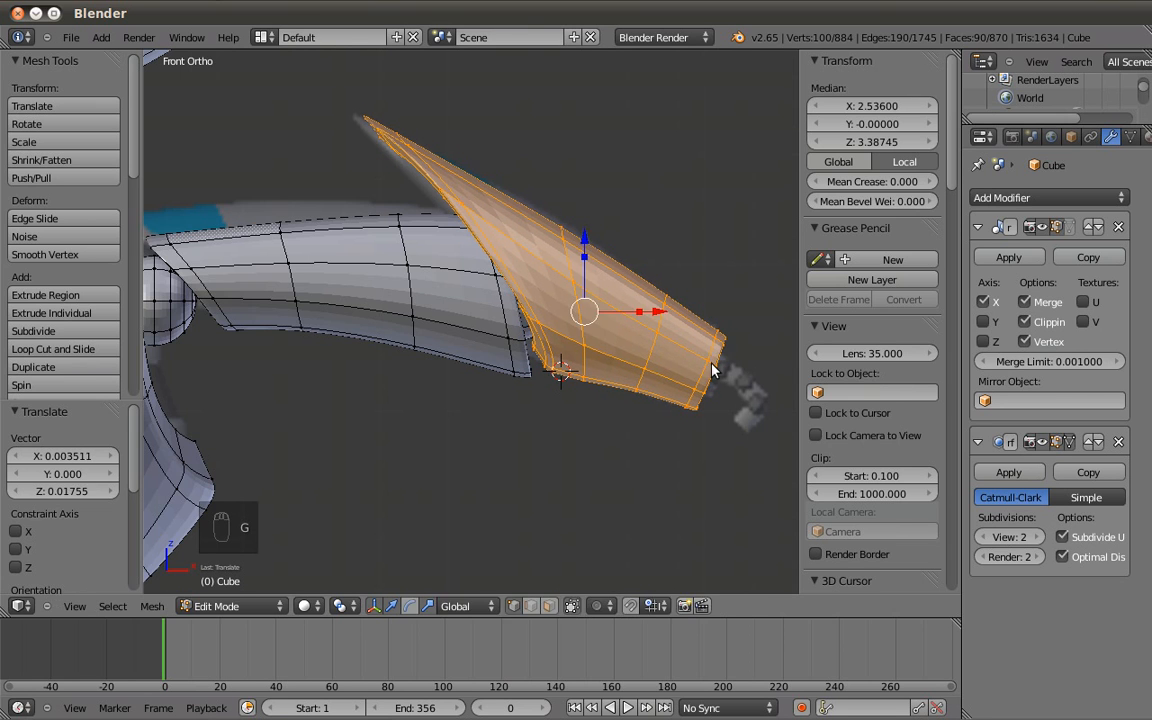
# Leave Edit Mode and examine the body and both arms against the front reference image, including the unmodelled legs.
pyautogui.press('Tab')
pyautogui.scroll(-4, 711, 363)
pyautogui.keyDown('shift'); pyautogui.moveTo(627, 353); pyautogui.dragTo(760, 304, button='middle'); pyautogui.keyUp('shift')
pyautogui.moveTo(499, 340)
pyautogui.keyDown('shift'); pyautogui.mouseDown(button='middle')
pyautogui.moveTo(648, 306)
pyautogui.moveTo(653, 281)
pyautogui.mouseUp(button='middle'); pyautogui.keyUp('shift')
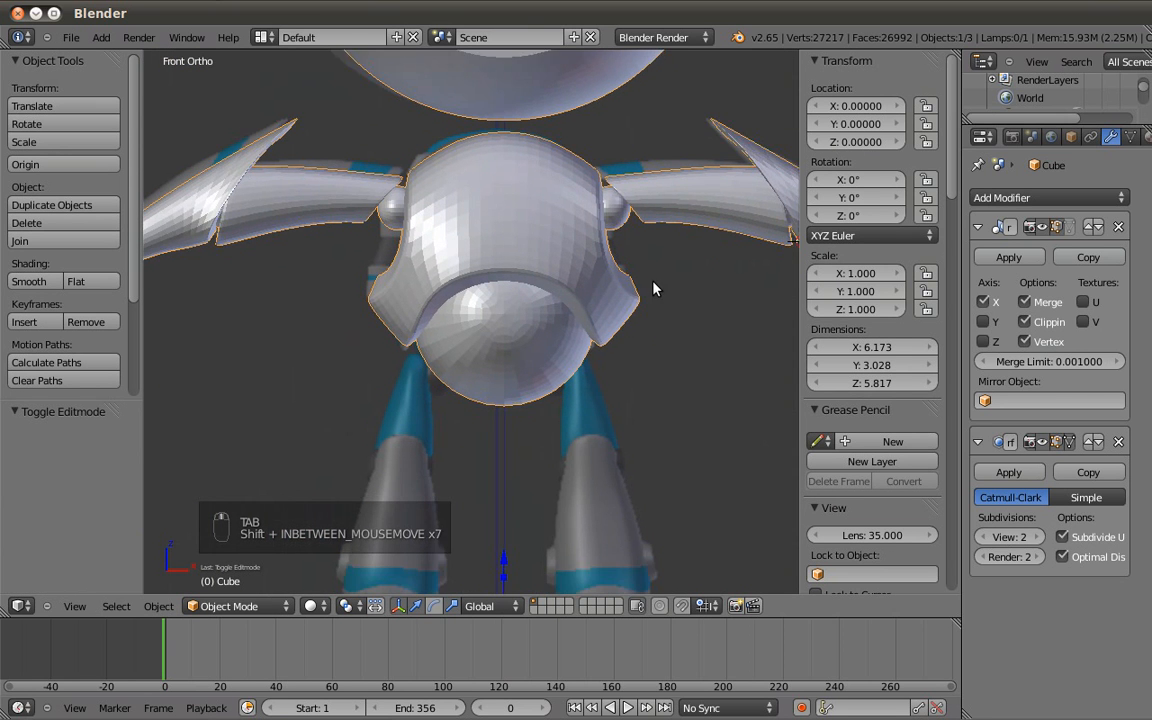
pyautogui.scroll(-2, 648, 294)
pyautogui.keyDown('shift'); pyautogui.moveTo(618, 369); pyautogui.dragTo(605, 341, button='middle'); pyautogui.keyUp('shift')
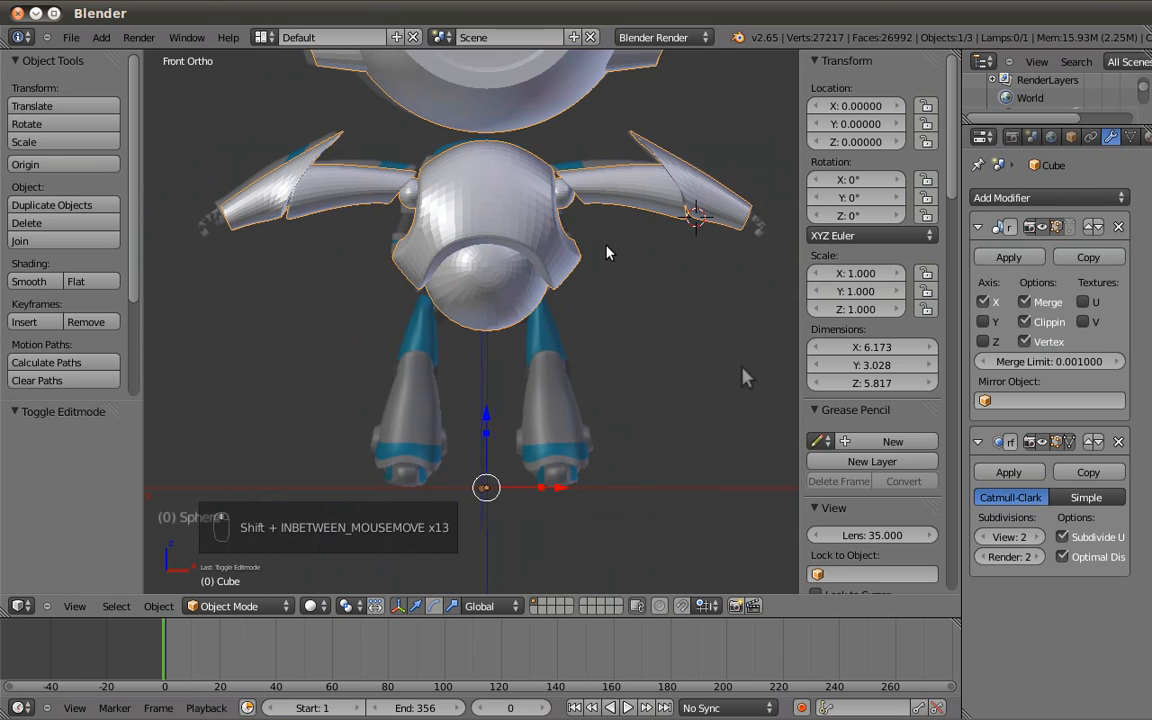
pyautogui.scroll(2, 593, 332)
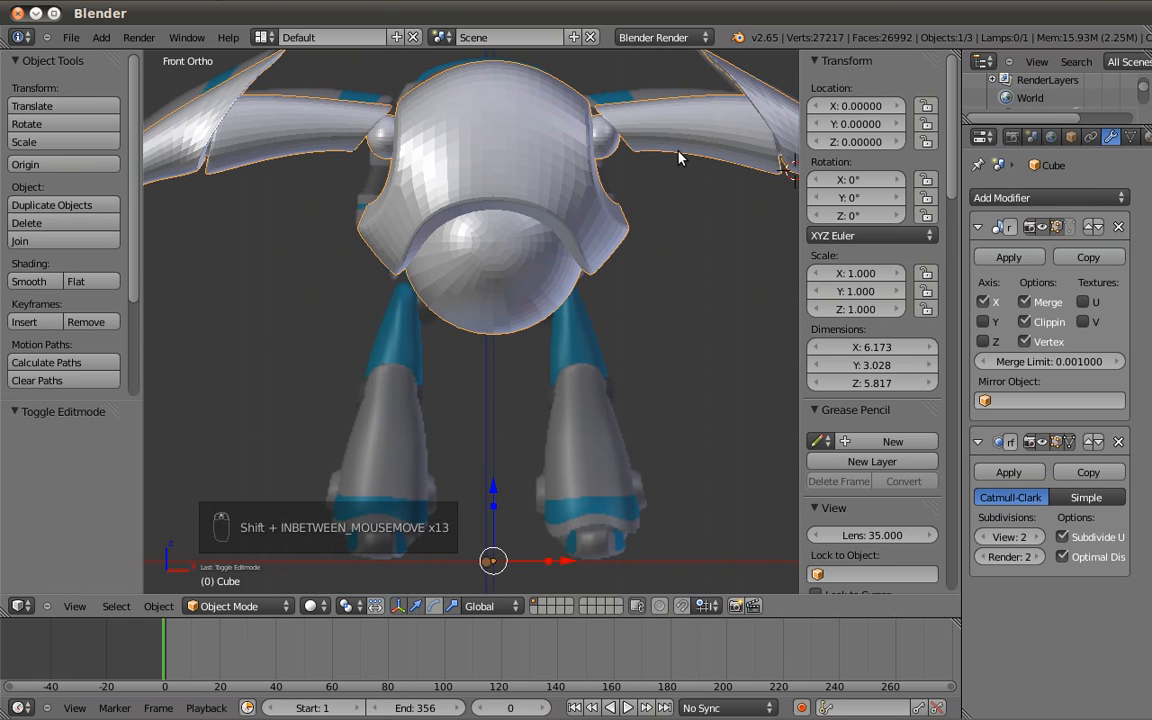
# Select the linked upper arm in Edit Mode and duplicate it about -0.109 along X and -1.616 along Z, beside the legs.
pyautogui.press('z')
pyautogui.press('Tab')
pyautogui.press('a')
pyautogui.press('a')
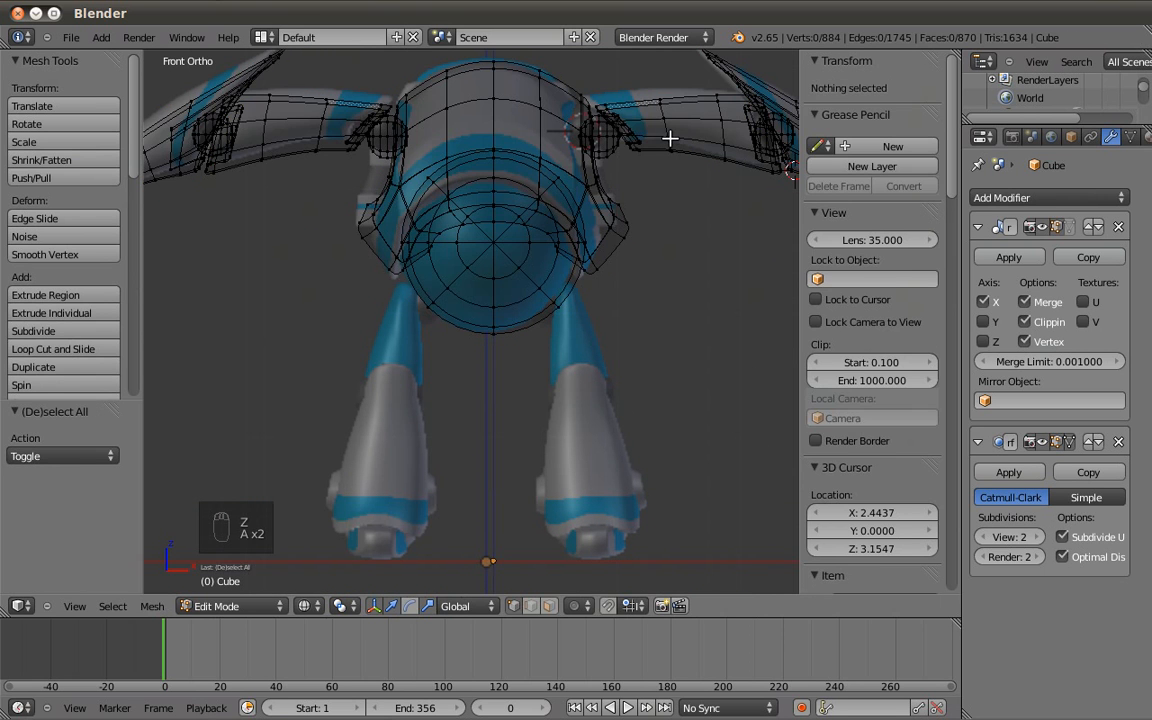
pyautogui.press('l')
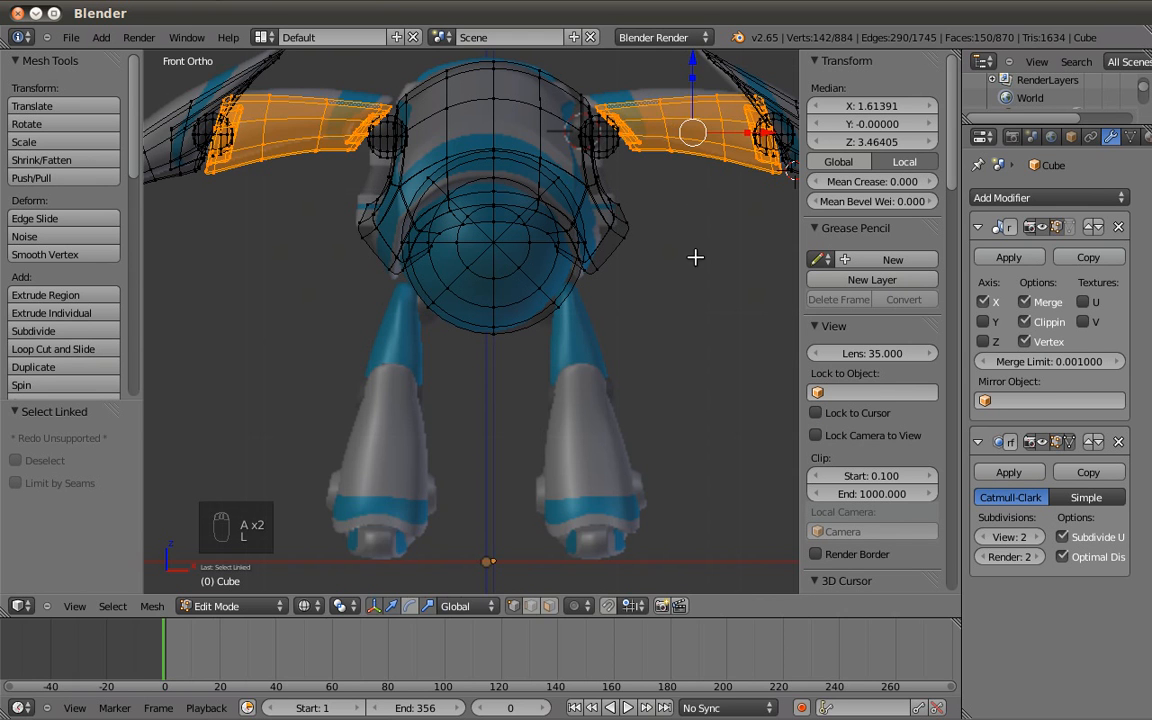
pyautogui.hotkey('shift', 'd')
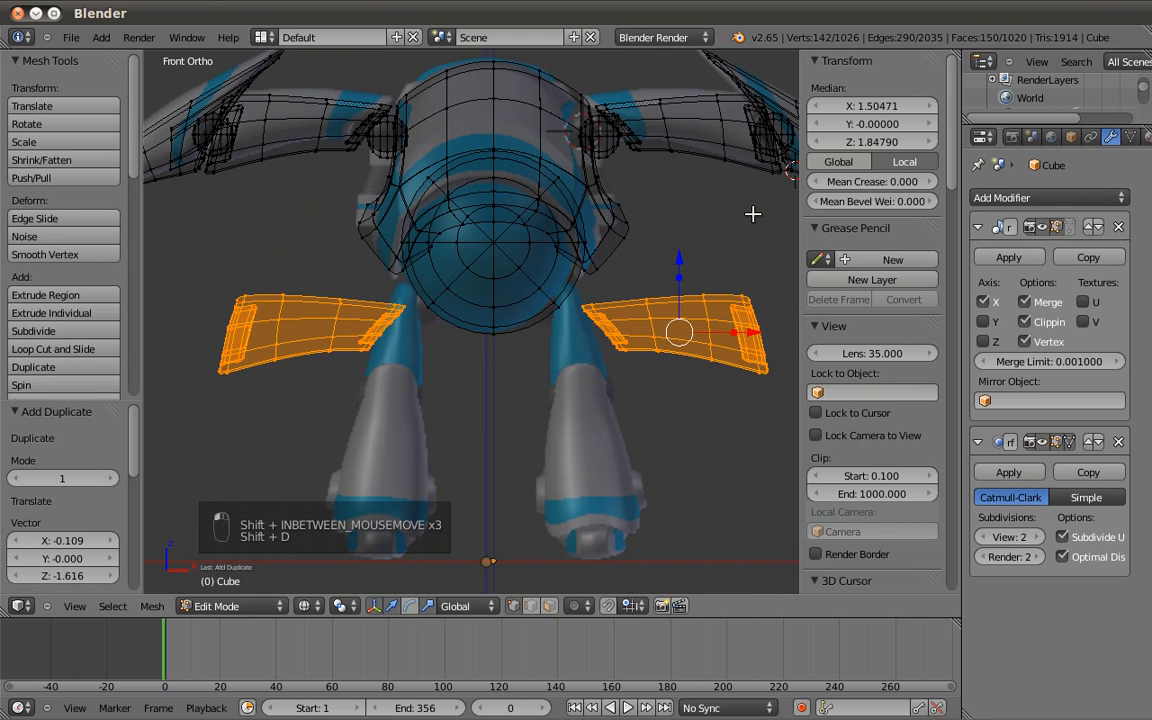
# Rotate the duplicated segment 90° in front view and another 90° in top view so it stands upright.
pyautogui.press('r')
pyautogui.write('r')
pyautogui.write('90')
pyautogui.press('Return')
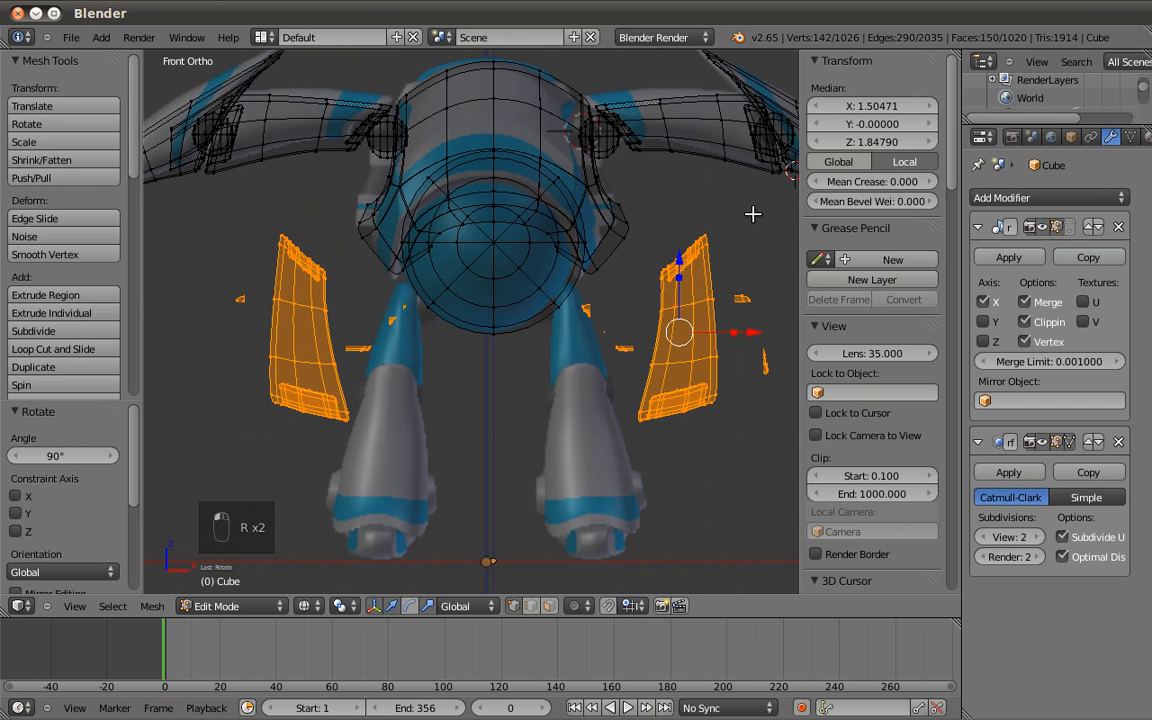
pyautogui.press('KP_7')
pyautogui.press('z')
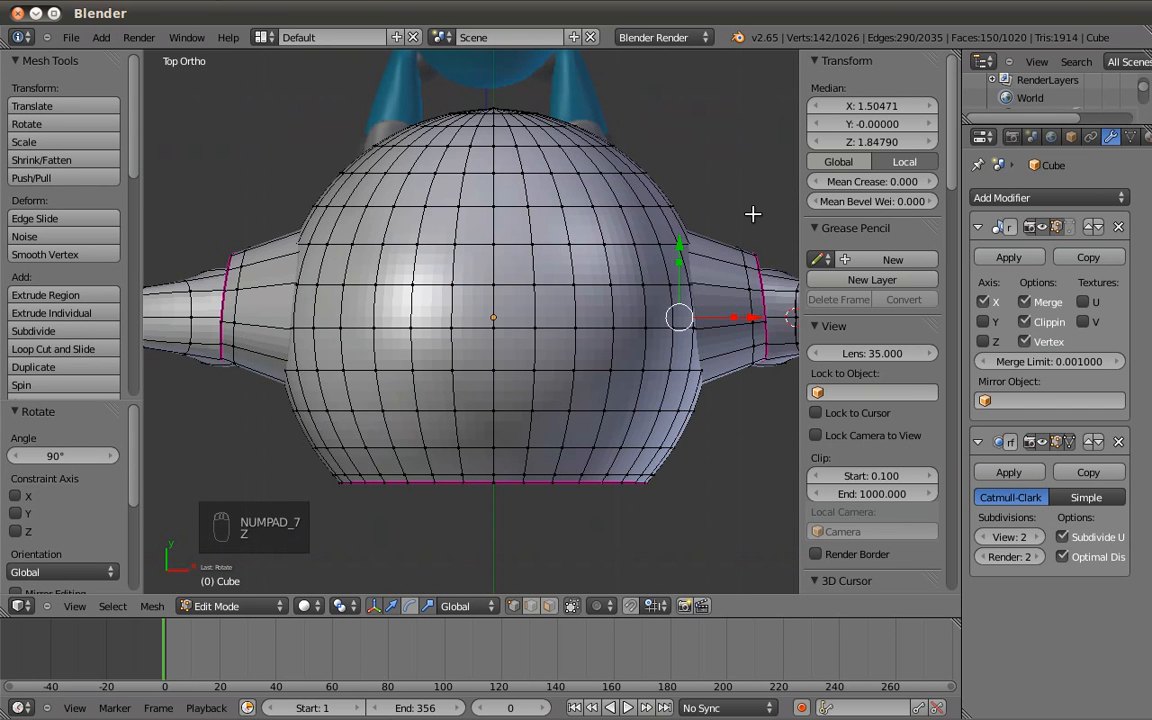
pyautogui.press('r')
pyautogui.press('Return')
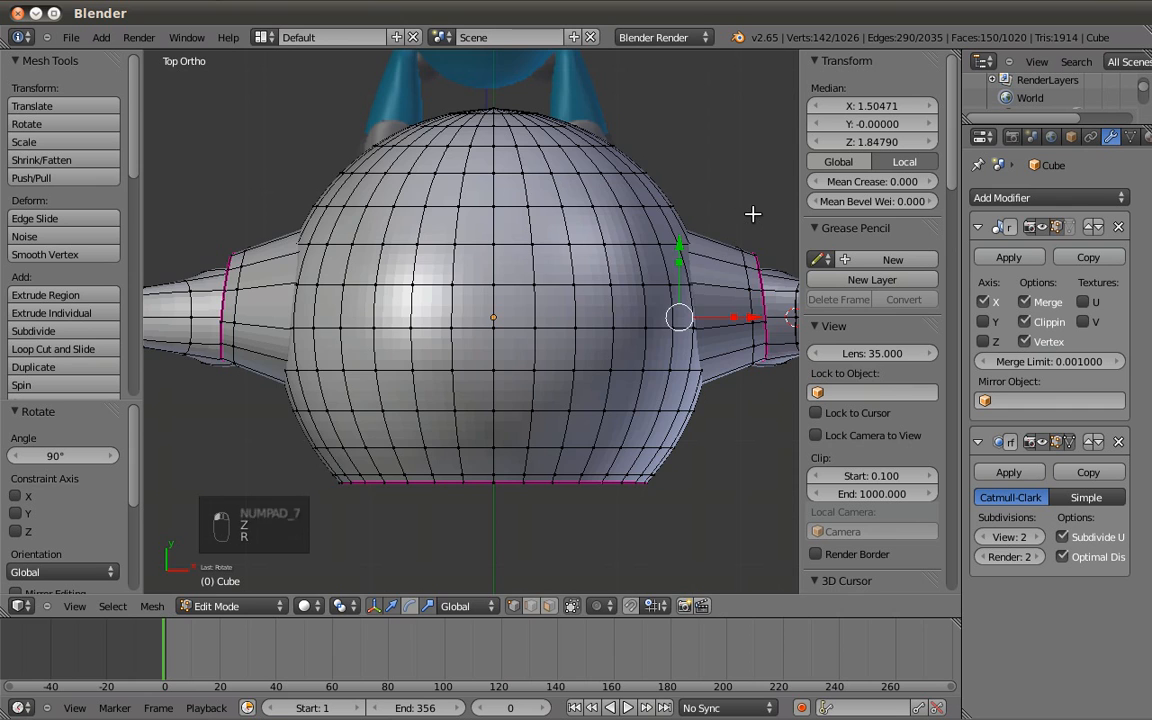
pyautogui.press('KP_1')
pyautogui.press('z')
pyautogui.keyDown('shift'); pyautogui.moveTo(726, 301); pyautogui.dragTo(710, 301, button='middle'); pyautogui.keyUp('shift')
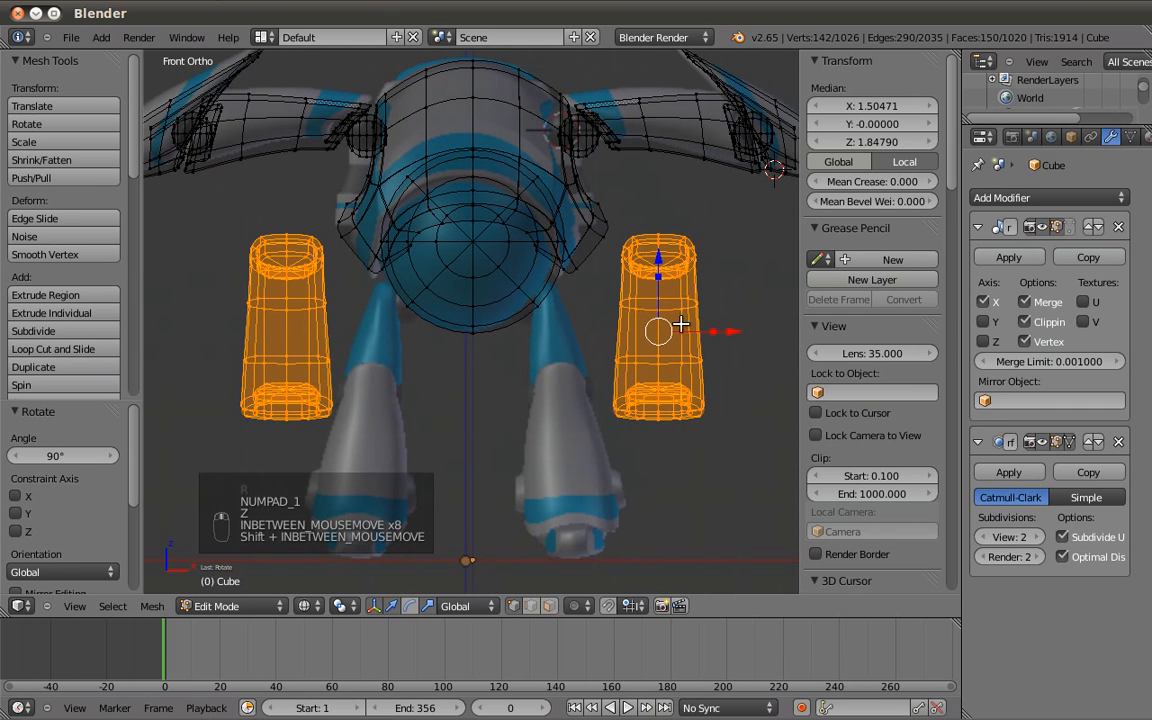
# Move the duplicate onto the reference's upper leg, about -0.735 along X and -0.175 along Z, and scale it to 0.659.
pyautogui.press('g')
pyautogui.click(720, 170)
pyautogui.press('s')
pyautogui.click(673, 233)
pyautogui.scroll(4, 674, 234)
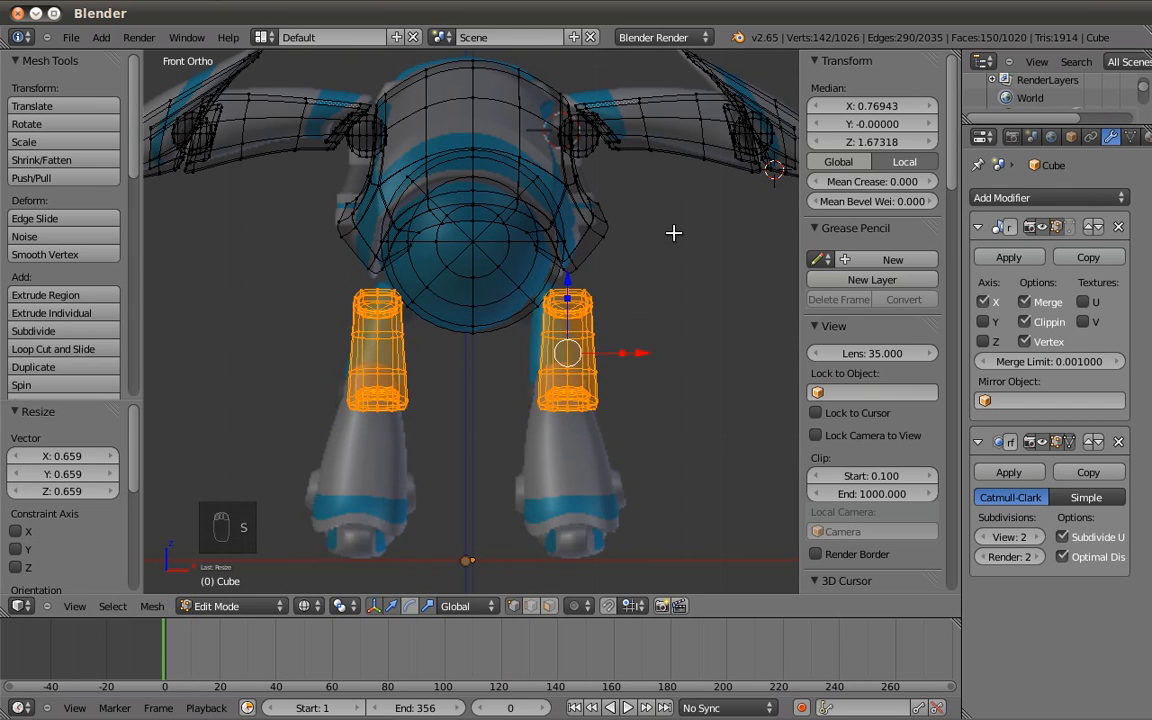
# Tilt the upper leg segment about -6.5° in front view and scale it to 0.910.
pyautogui.press('z')
pyautogui.press('z')
pyautogui.press('r')
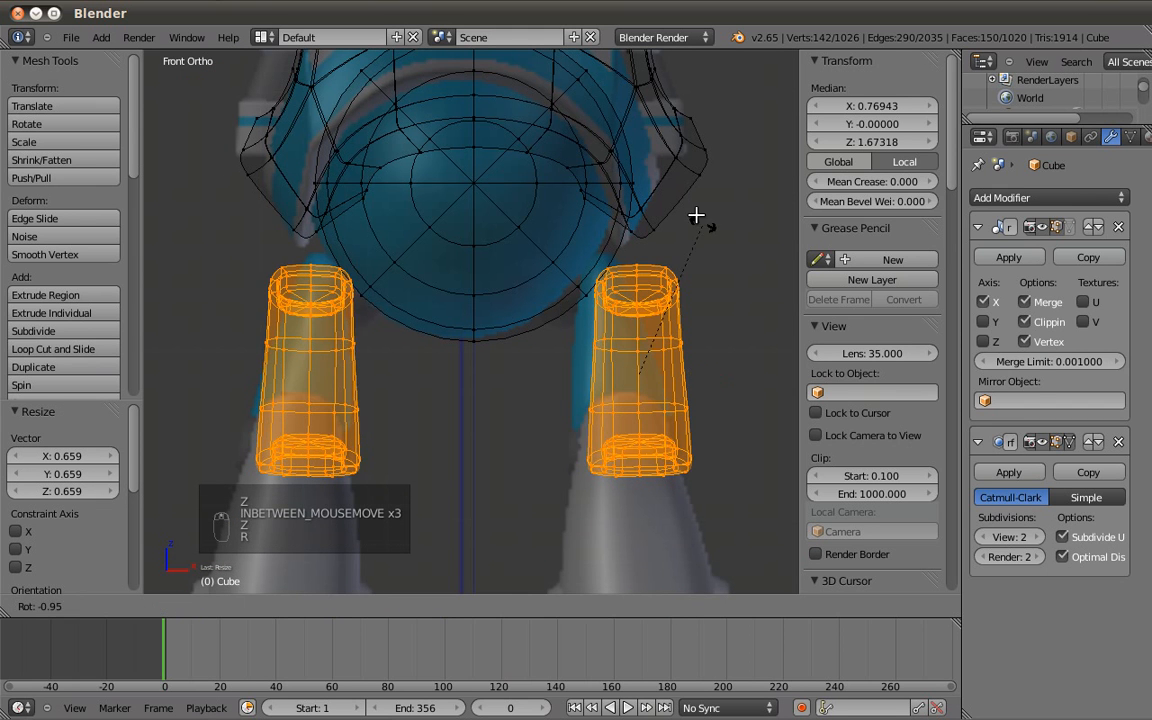
pyautogui.click(688, 217)
pyautogui.press('s')
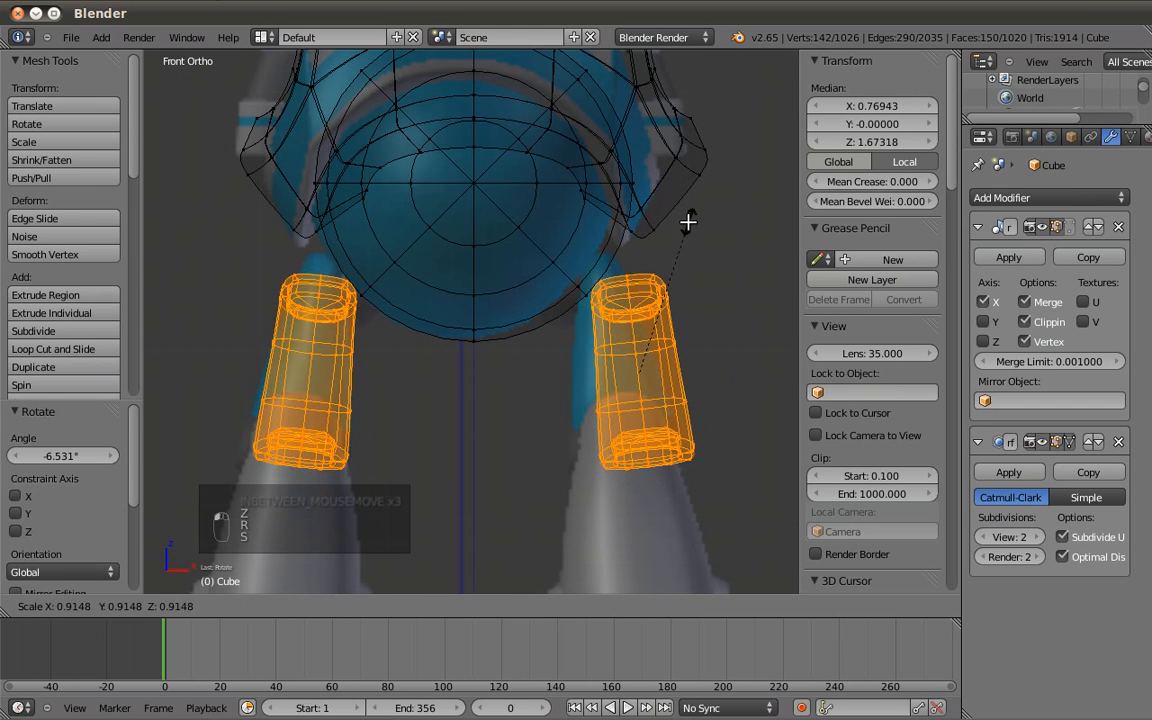
pyautogui.click(697, 238)
# Move the upper leg segment about -0.110 along X and 0.093 along Z, and scale it to 0.963.
pyautogui.press('g')
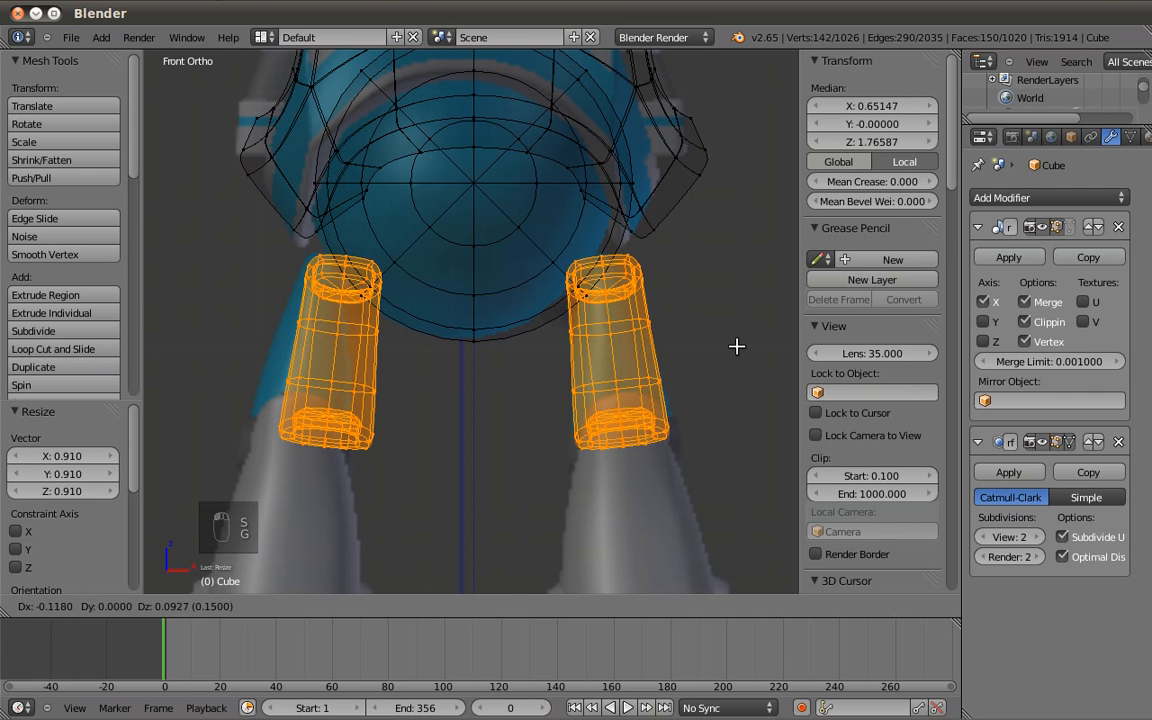
pyautogui.click(744, 267)
pyautogui.press('s')
pyautogui.click(738, 281)
# Examine the upper leg segment from the side and front, in and out of Edit Mode, against the reference image.
pyautogui.press('KP_3')
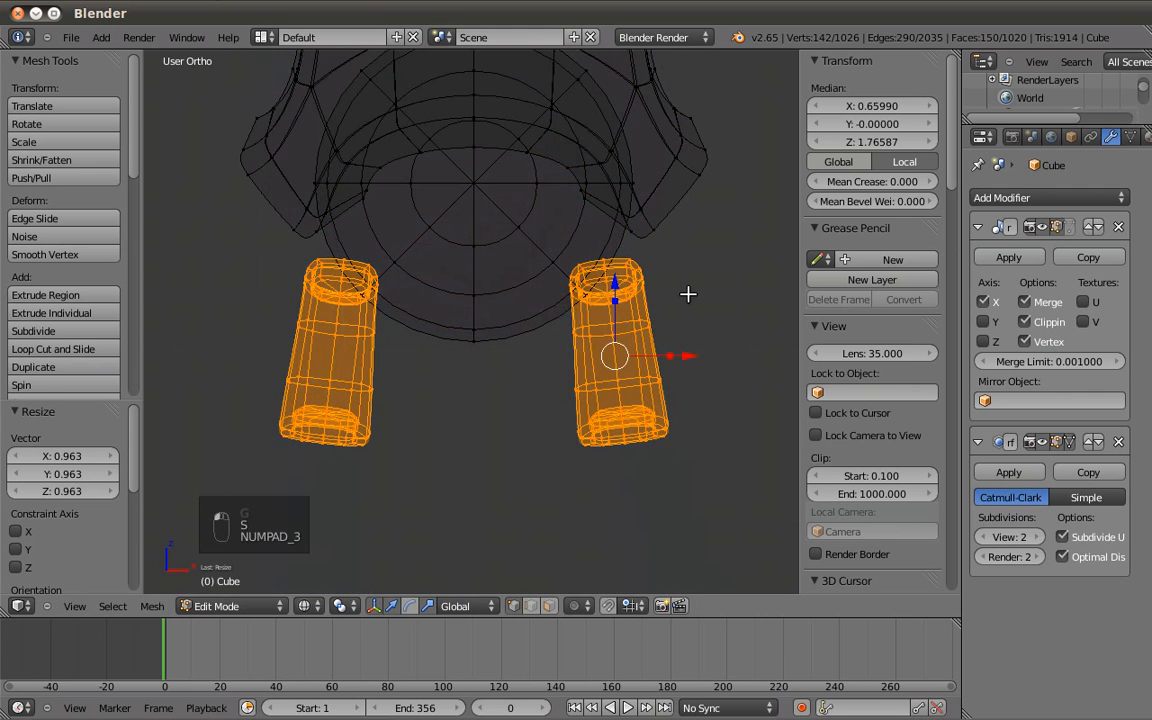
pyautogui.press('z')
pyautogui.scroll(2, 510, 406)
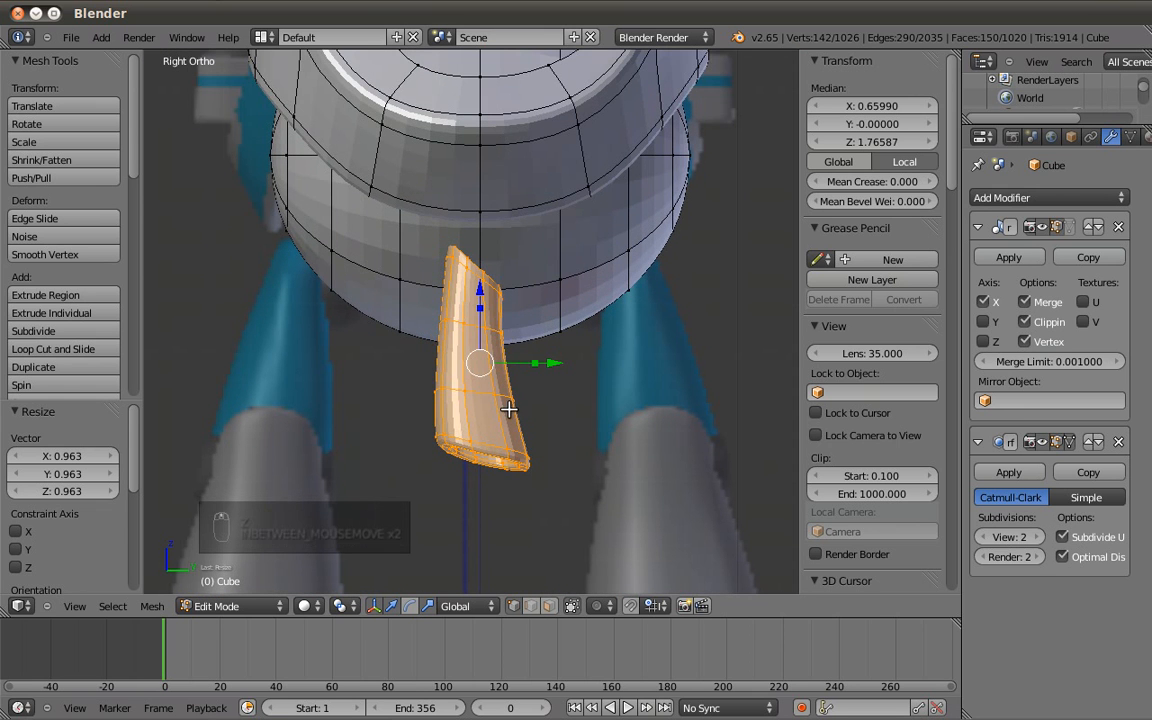
pyautogui.press('z')
pyautogui.press('KP_1')
pyautogui.press('z')
pyautogui.press('KP_3')
pyautogui.press('z')
pyautogui.press('Tab')
pyautogui.press('z')
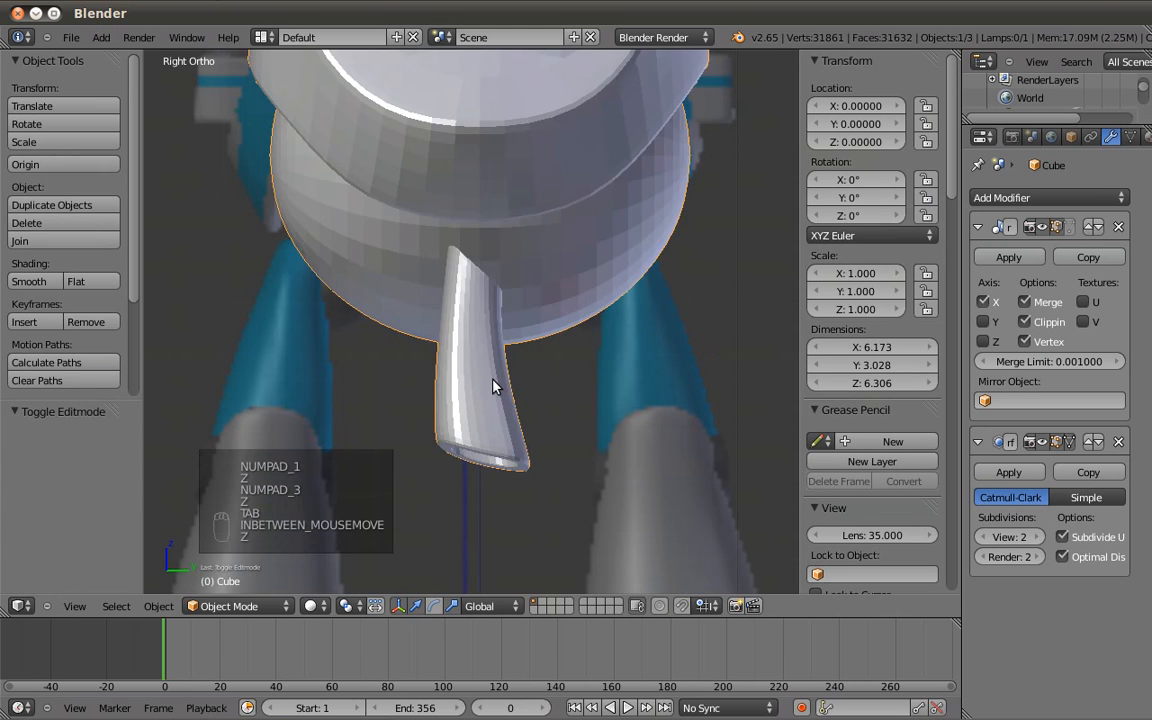
pyautogui.press('KP_1')
pyautogui.press('z')
pyautogui.press('z')
pyautogui.press('KP_1')
pyautogui.moveTo(509, 365)
pyautogui.mouseDown(button='middle')
pyautogui.moveTo(617, 396)
pyautogui.moveTo(723, 380)
pyautogui.mouseUp(button='middle')
pyautogui.press('KP_1')
# Hide the front background image and add a second, empty background image slot.
pyautogui.scroll(-8, 862, 402)
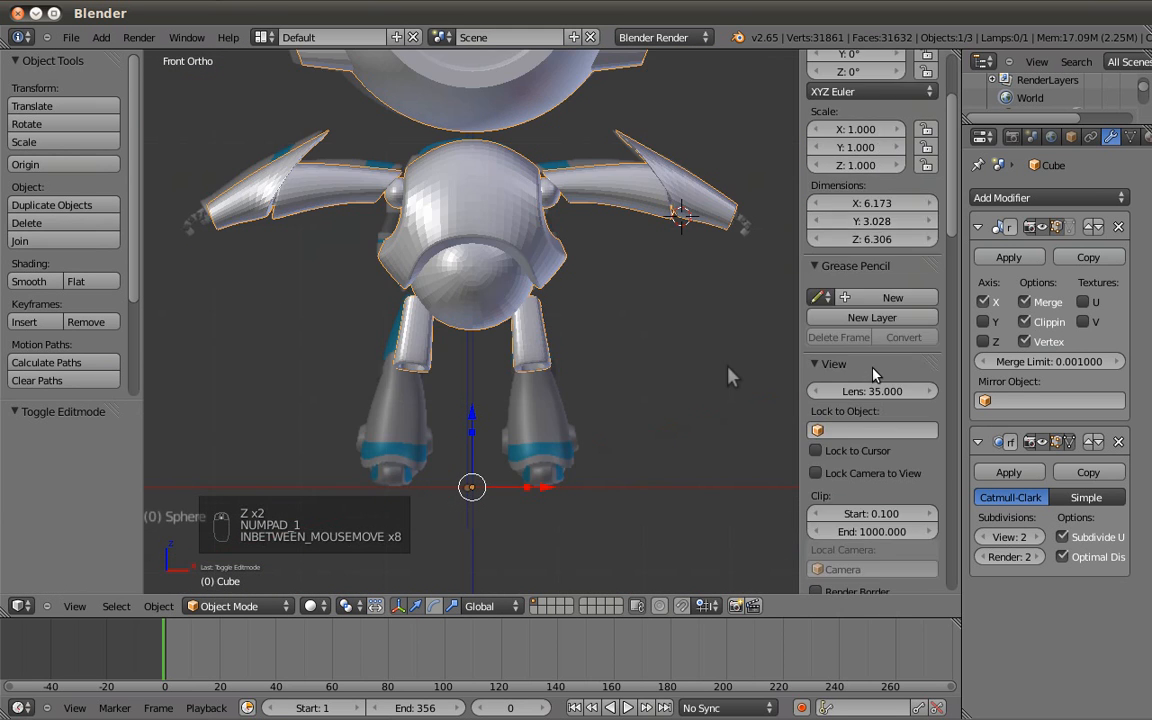
pyautogui.scroll(-14, 862, 402)
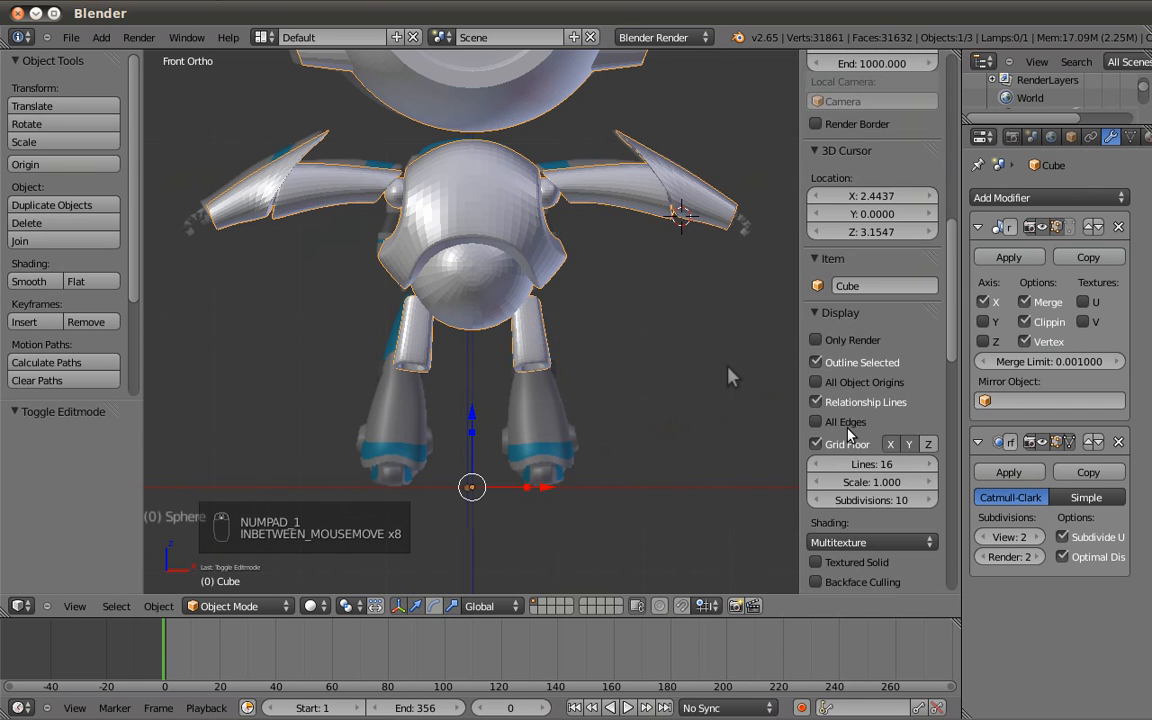
pyautogui.scroll(-5, 848, 432)
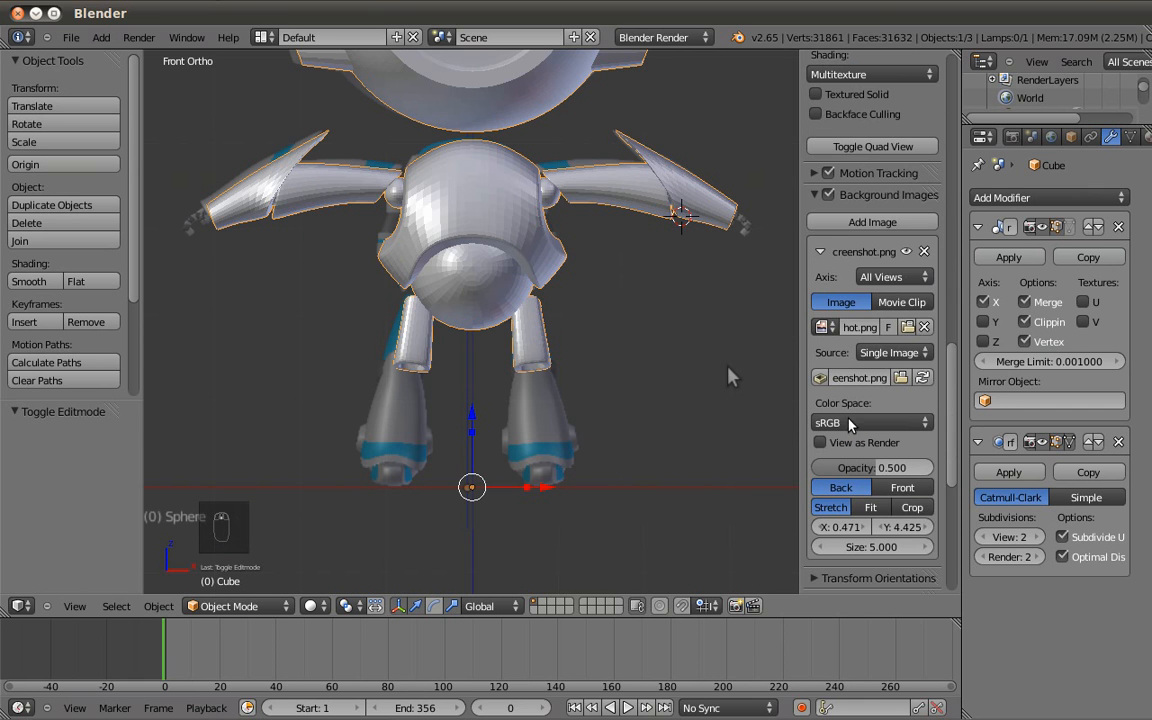
pyautogui.click(906, 253)
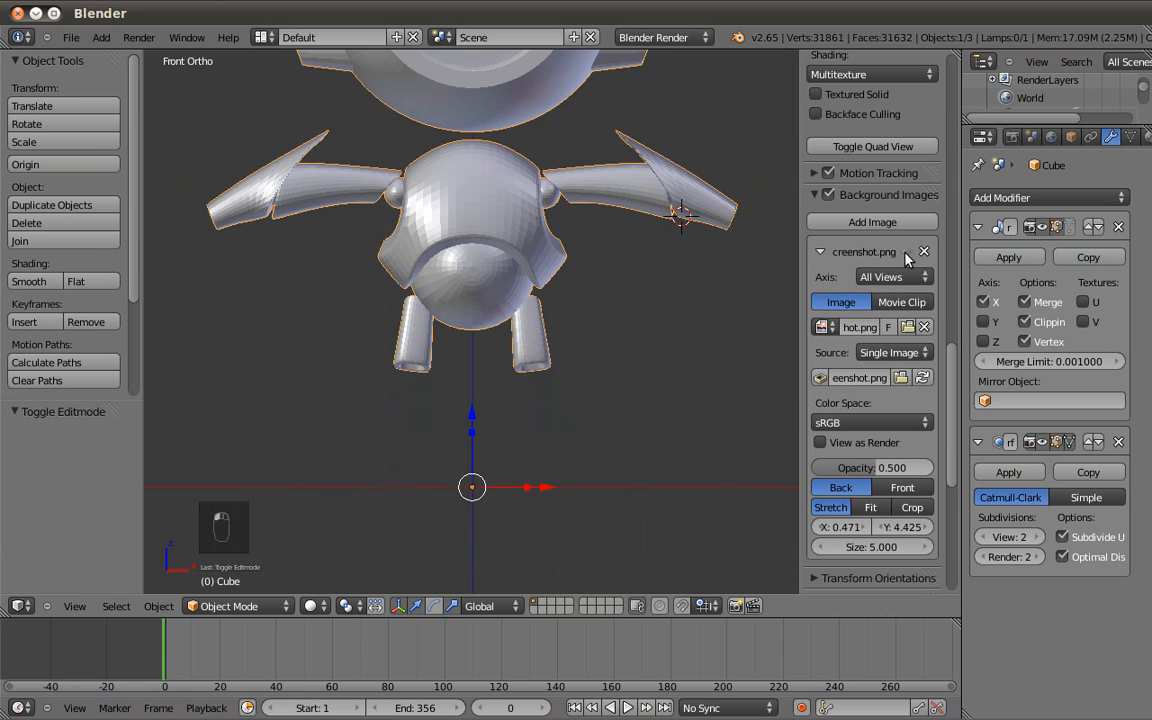
pyautogui.click(876, 222)
pyautogui.scroll(-8, 882, 420)
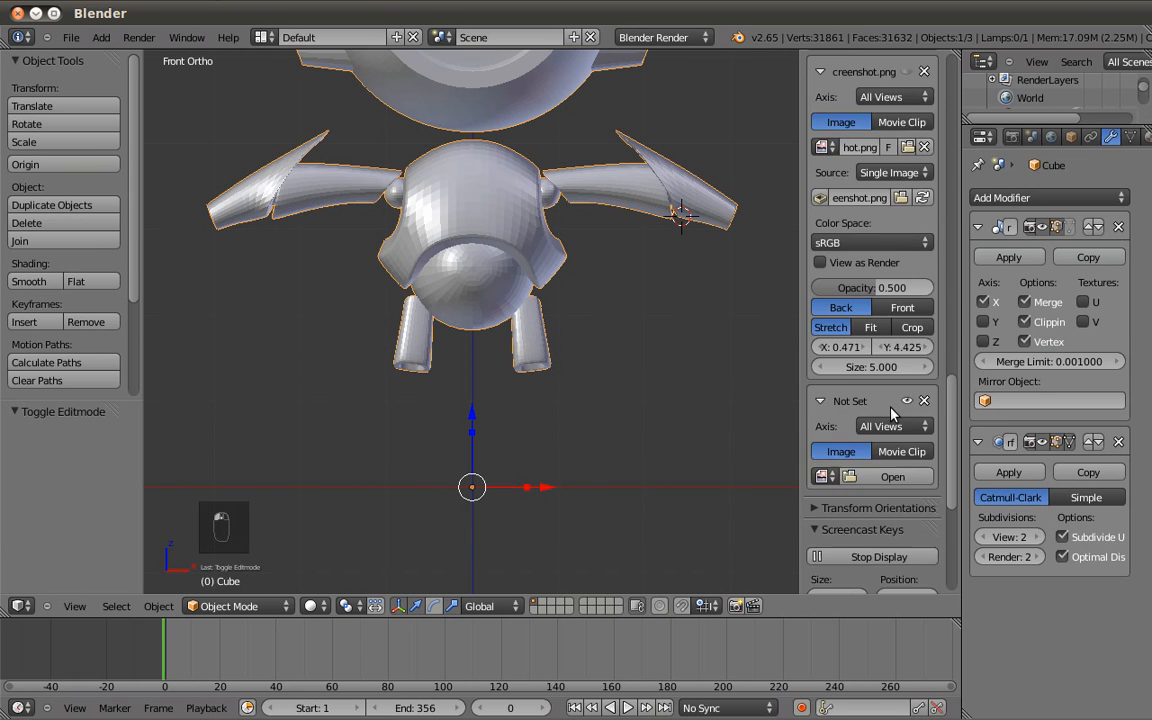
# Open Screenshot-1.png from the T-post folder in the new background image slot.
pyautogui.click(892, 332)
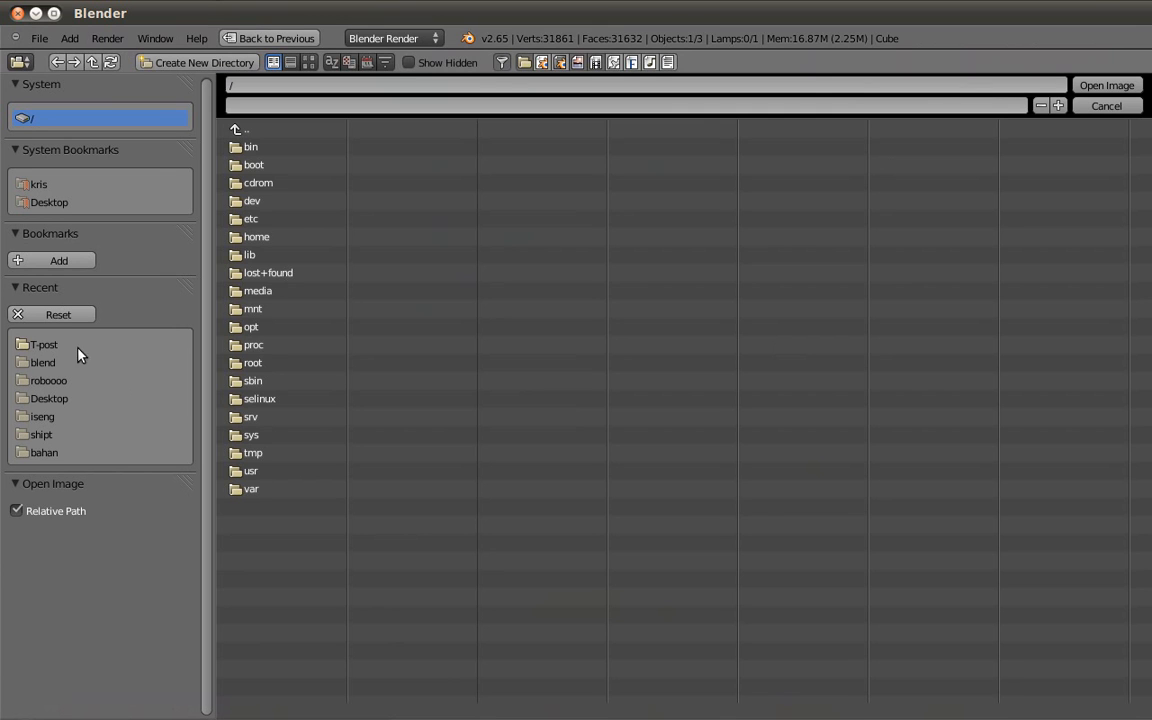
pyautogui.click(44, 344)
pyautogui.click(309, 62)
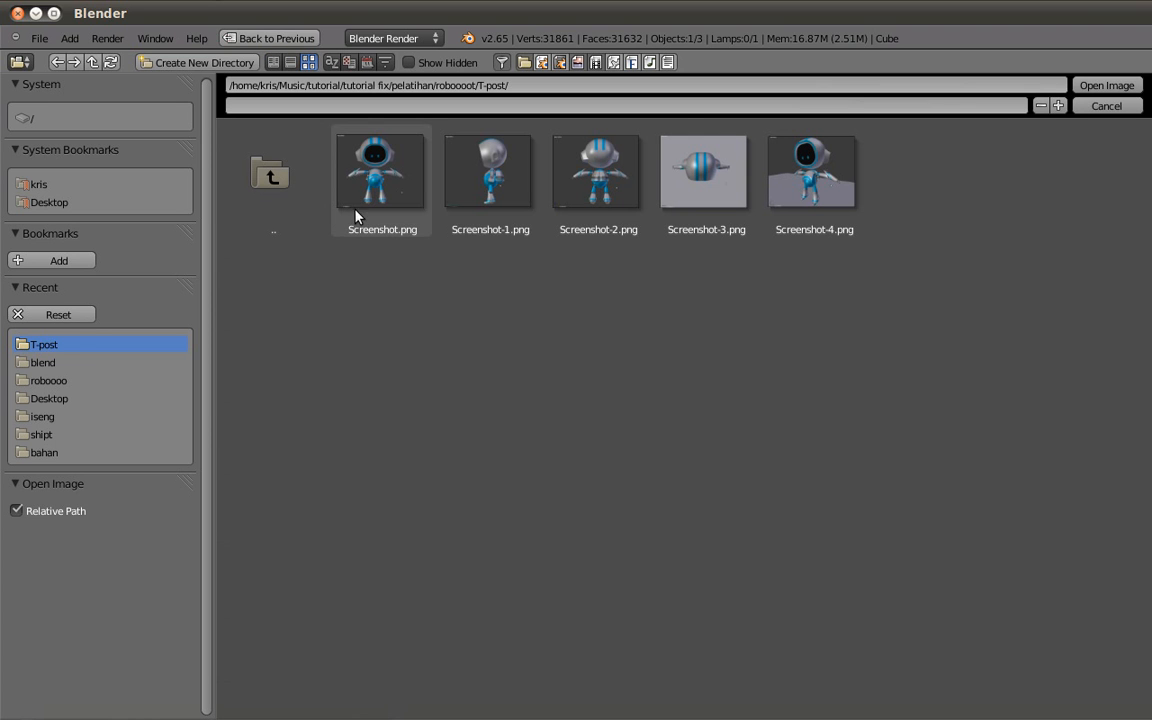
pyautogui.click(466, 190)
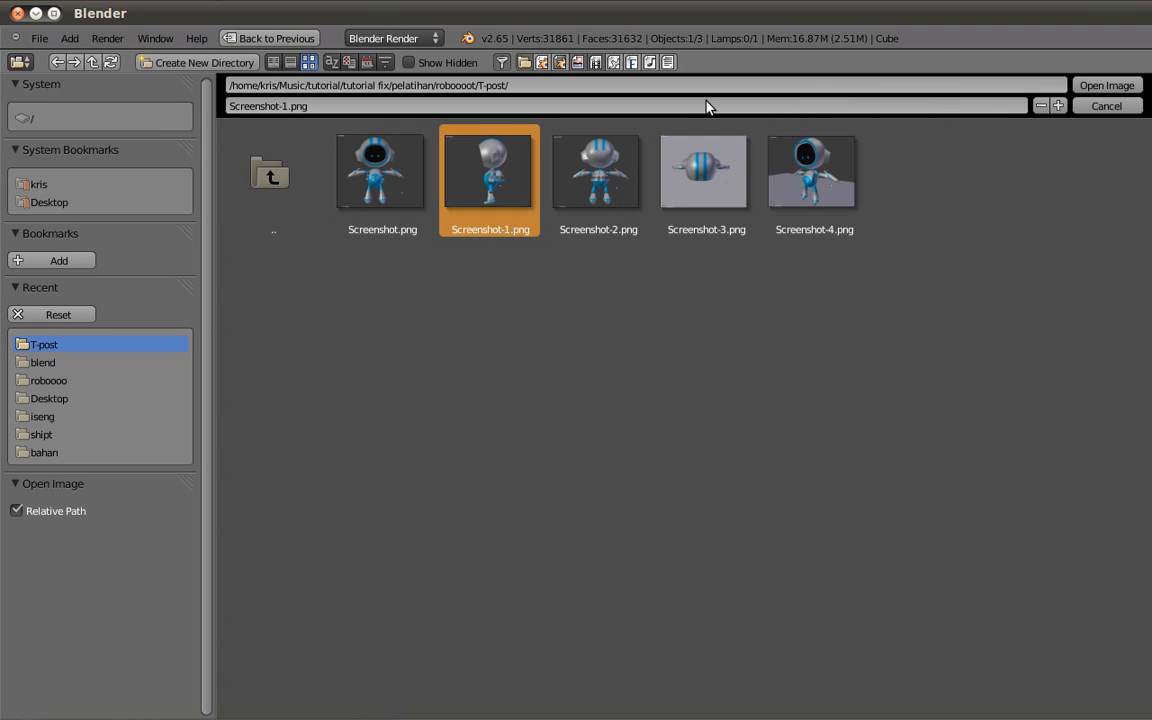
pyautogui.click(1118, 86)
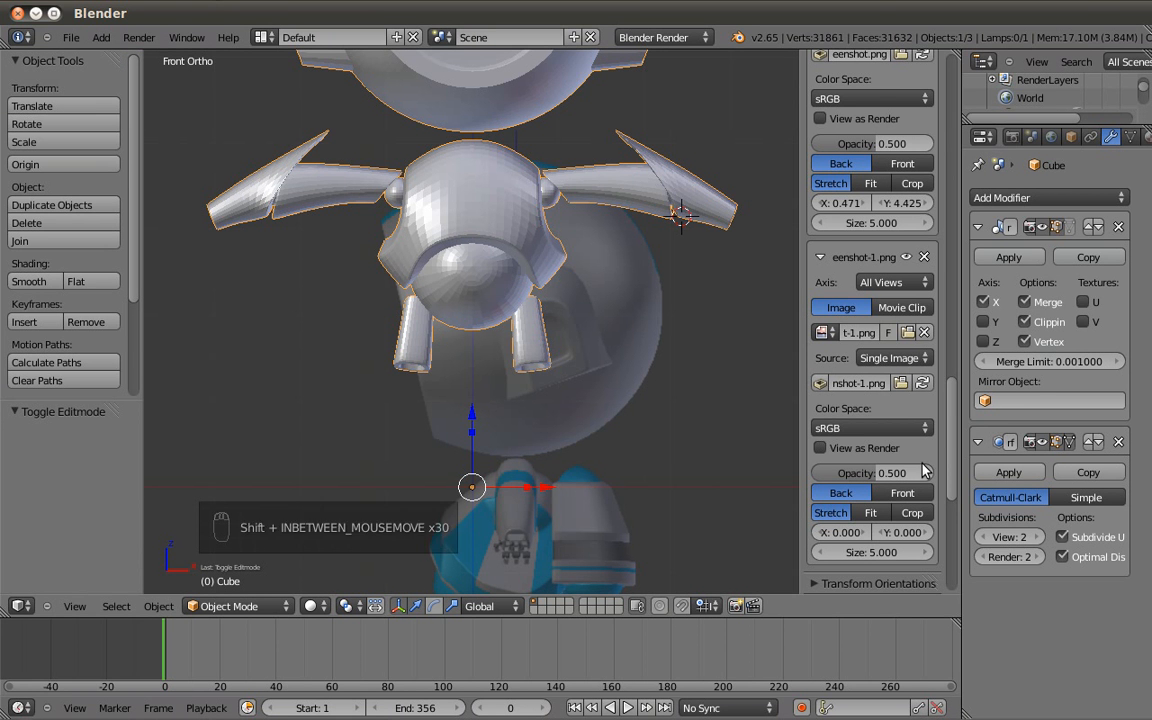
# Try shifting the side reference image to an X offset of -14.496, and undo the last operation.
pyautogui.scroll(-3, 860, 452)
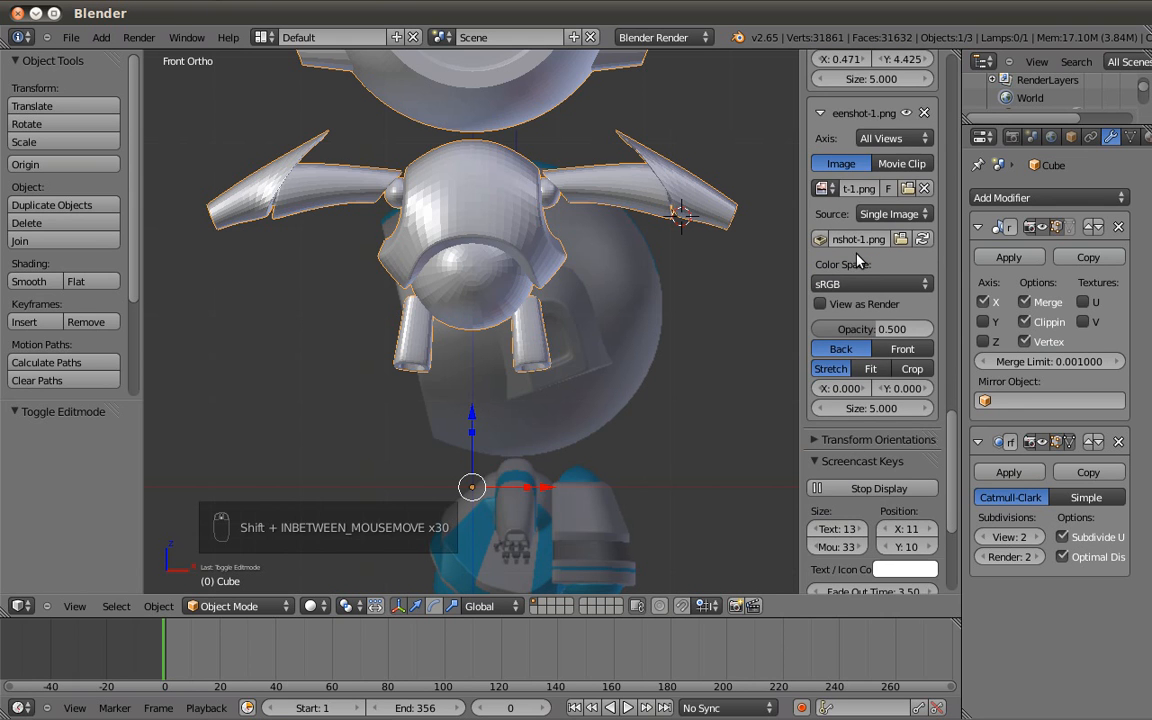
pyautogui.scroll(2, 855, 300)
pyautogui.moveTo(844, 460)
pyautogui.mouseDown()
pyautogui.moveTo(854, 461)
pyautogui.moveTo(829, 471)
pyautogui.moveTo(848, 476)
pyautogui.mouseUp()
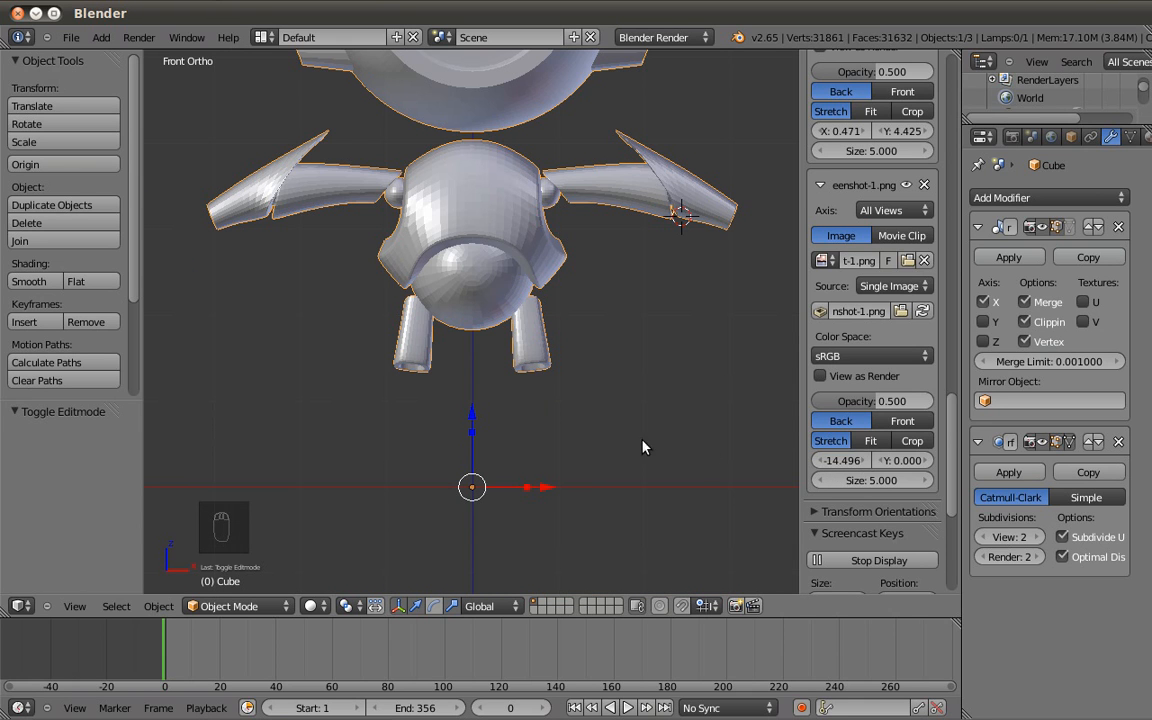
pyautogui.hotkey('ctrl', 'z')
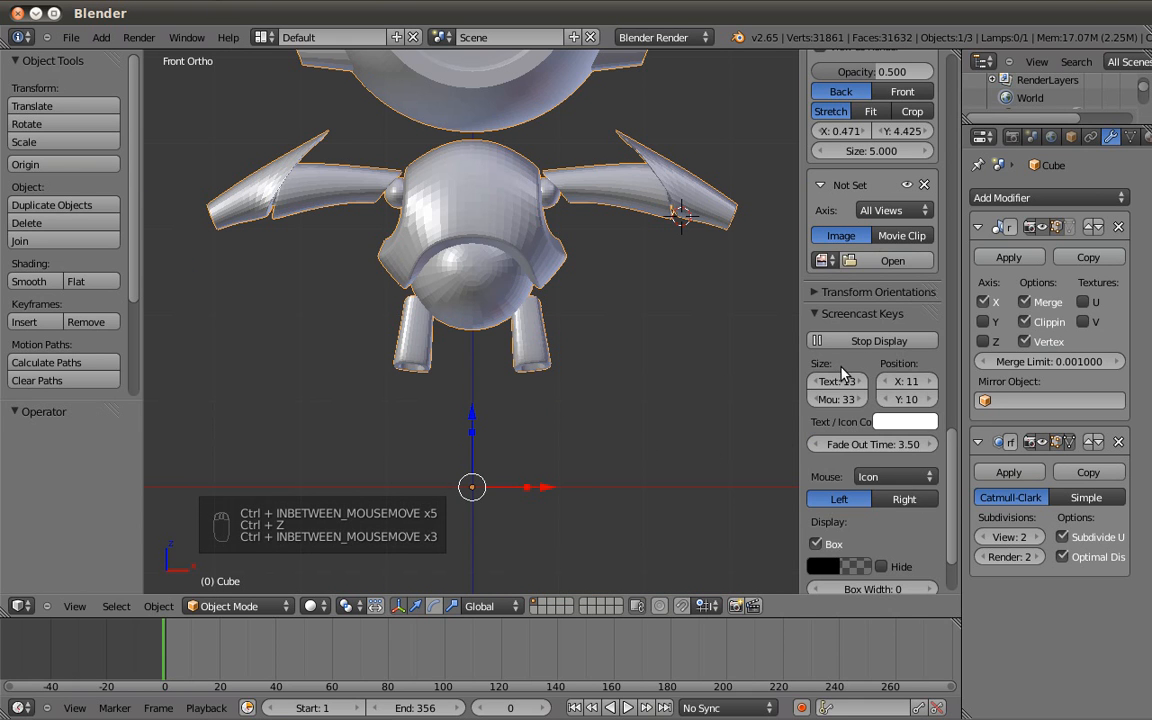
# Load Screenshot-1.png from the T-post folder again into the empty background image slot.
pyautogui.scroll(3, 841, 367)
pyautogui.click(889, 364)
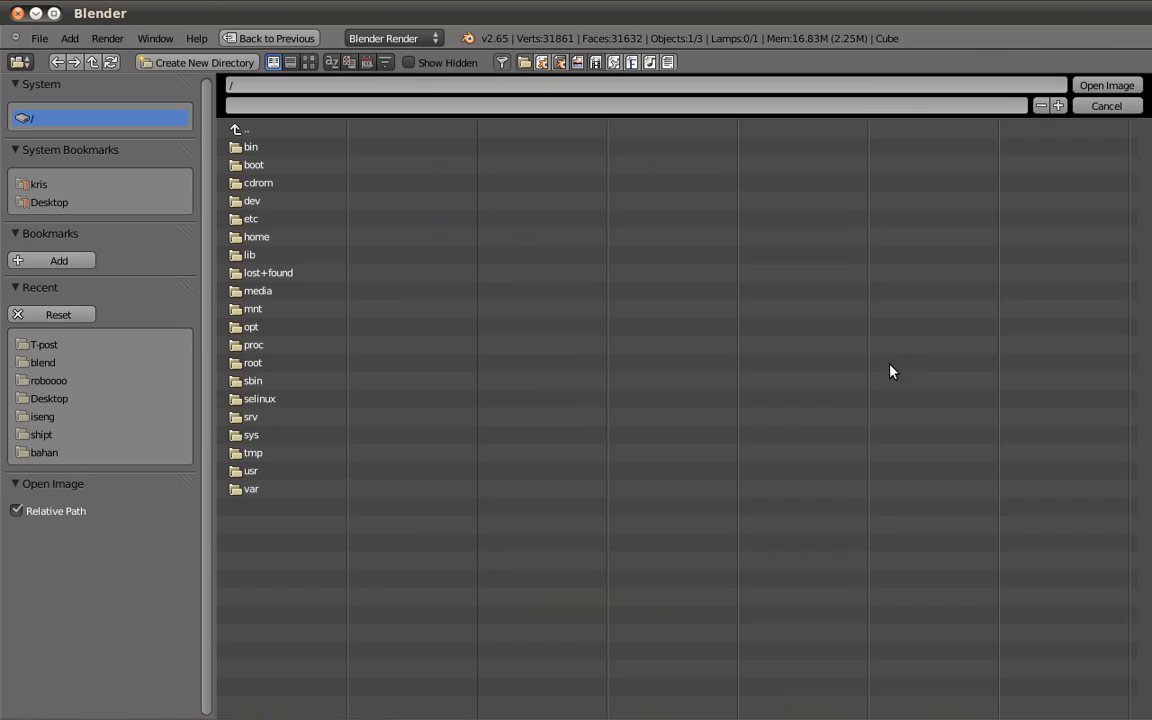
pyautogui.click(52, 347)
pyautogui.click(310, 61)
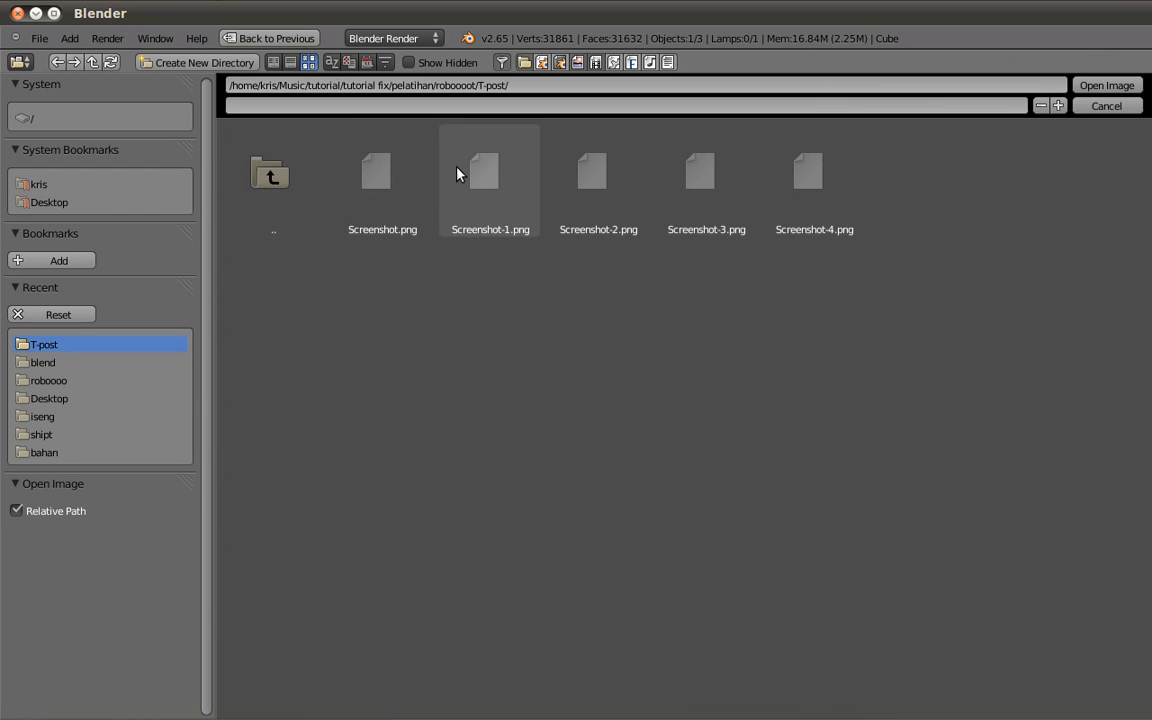
pyautogui.click(513, 203)
pyautogui.doubleClick(498, 190)
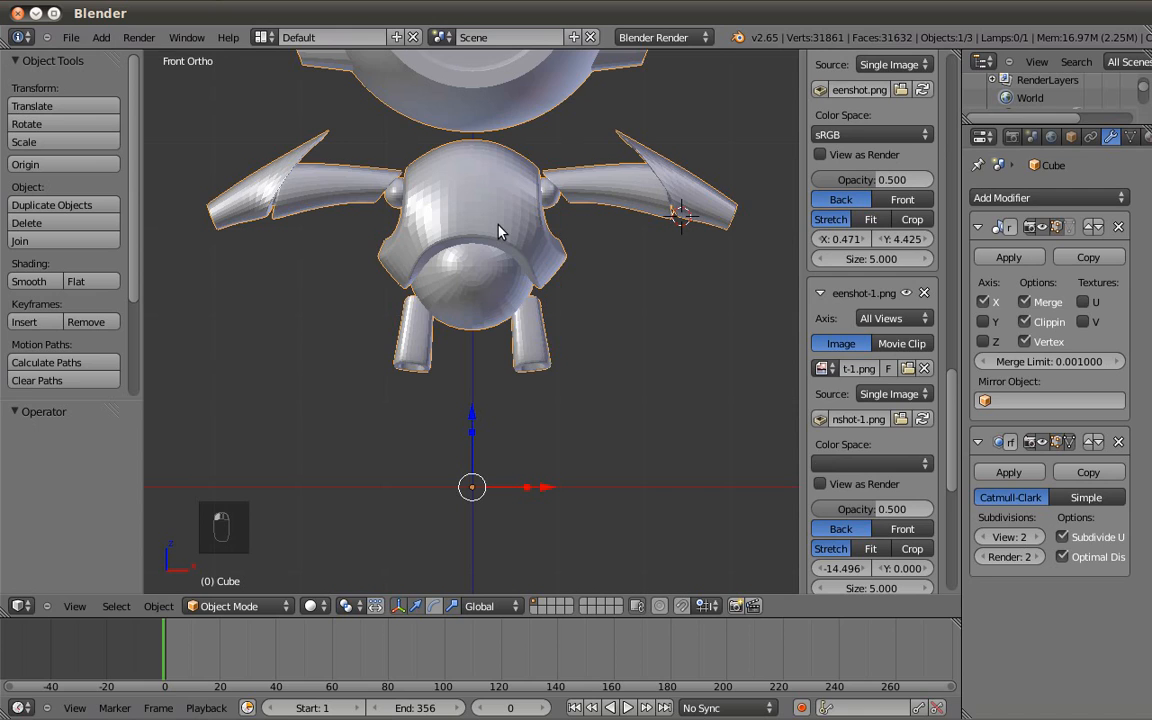
# Offset the side reference image to X -0.225 and Y 4.359, and compare it with the model in right view.
pyautogui.scroll(-4, 604, 411)
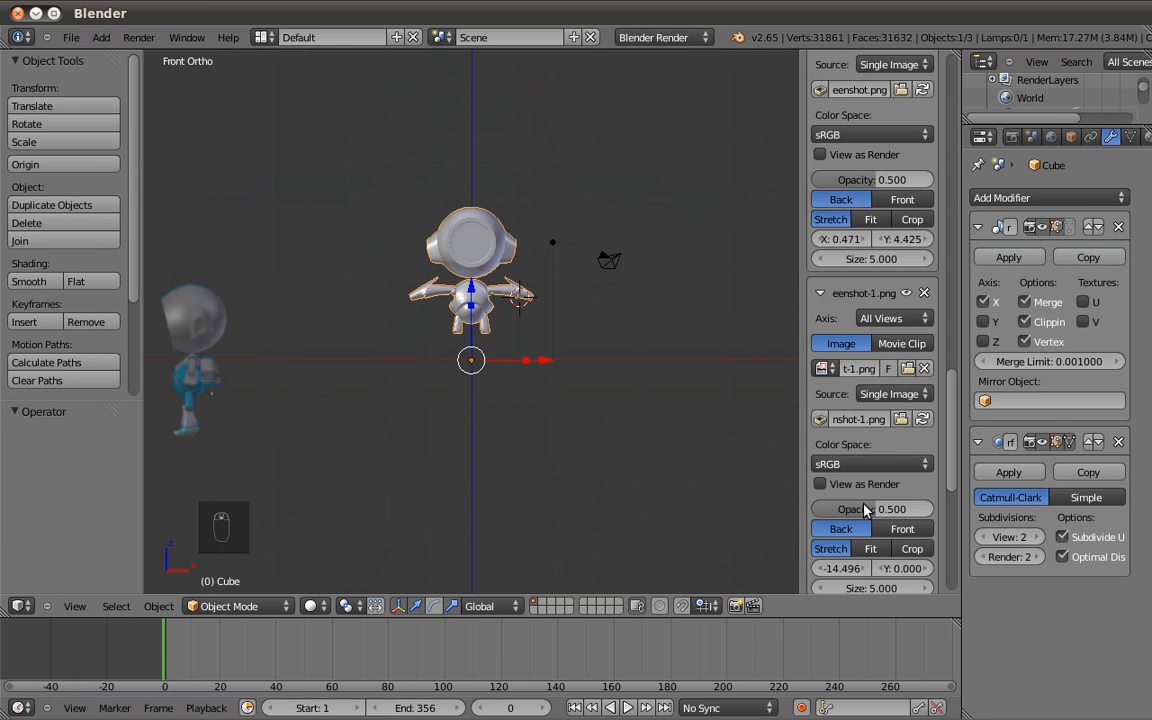
pyautogui.moveTo(843, 570); pyautogui.dragTo(937, 578)
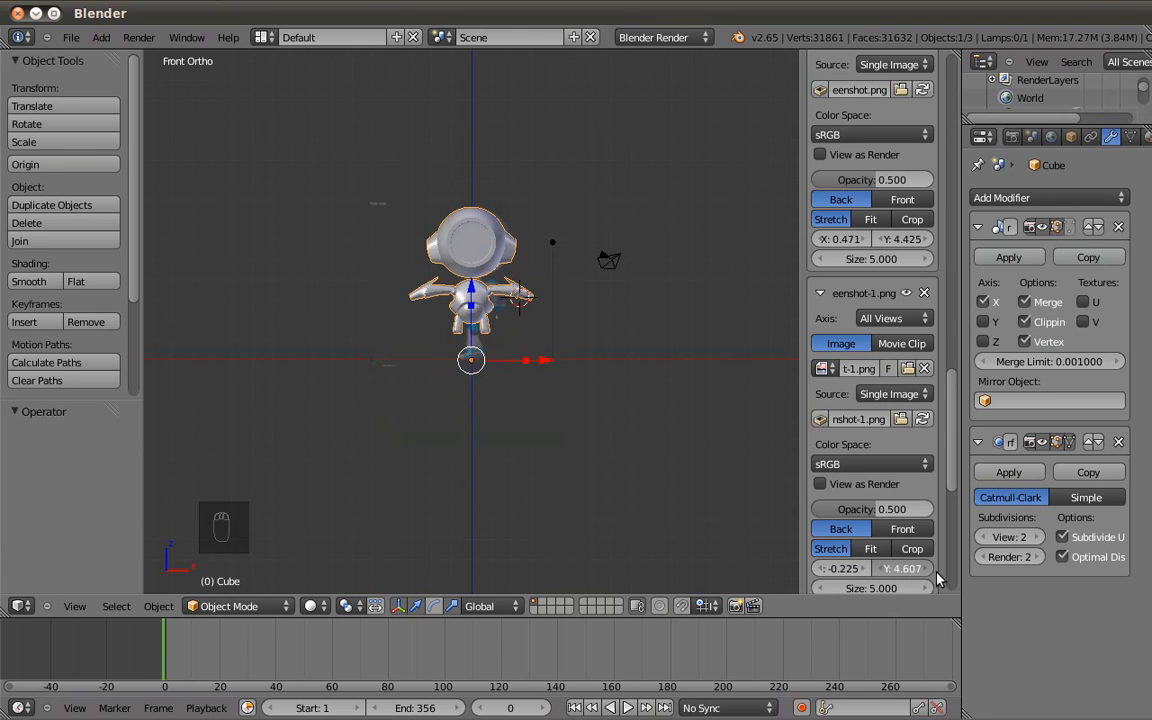
pyautogui.scroll(5, 585, 368)
pyautogui.press('KP_3')
pyautogui.keyDown('shift'); pyautogui.moveTo(401, 236); pyautogui.dragTo(676, 265, button='middle'); pyautogui.keyUp('shift')
pyautogui.scroll(-3, 826, 556)
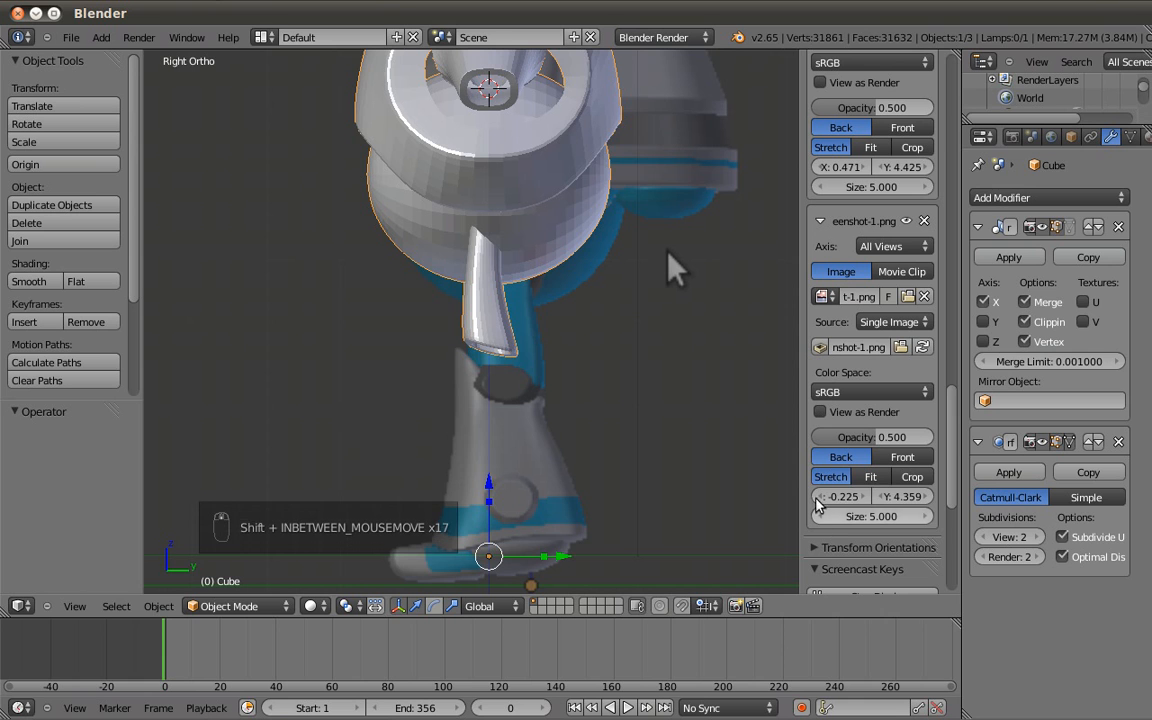
# Fine-tune the side reference image's position, setting its X offset to -0.325 and raising its Y offset by two small increments.
pyautogui.click(820, 497)
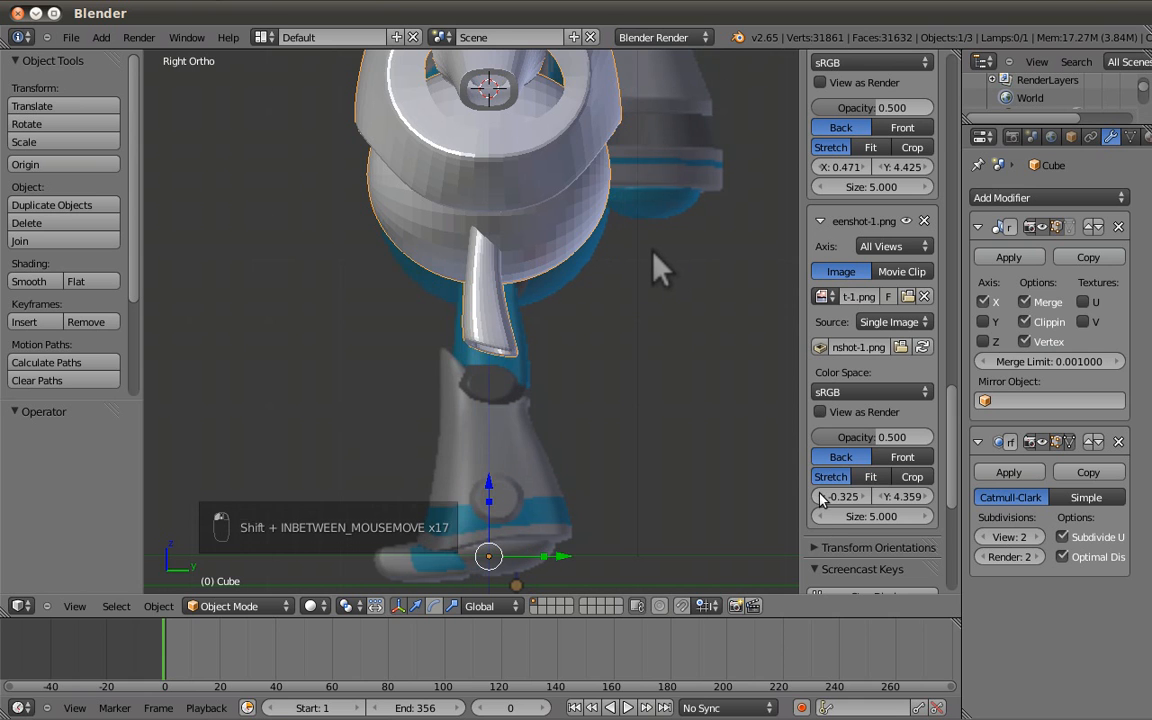
pyautogui.click(922, 497)
pyautogui.click(922, 497)
# Scale the selected upper leg segment along Y by about 1.33 in Edit Mode to match the side reference.
pyautogui.scroll(2, 514, 296)
pyautogui.press('Tab')
pyautogui.press('s')
pyautogui.rightClick(548, 278)
pyautogui.press('s')
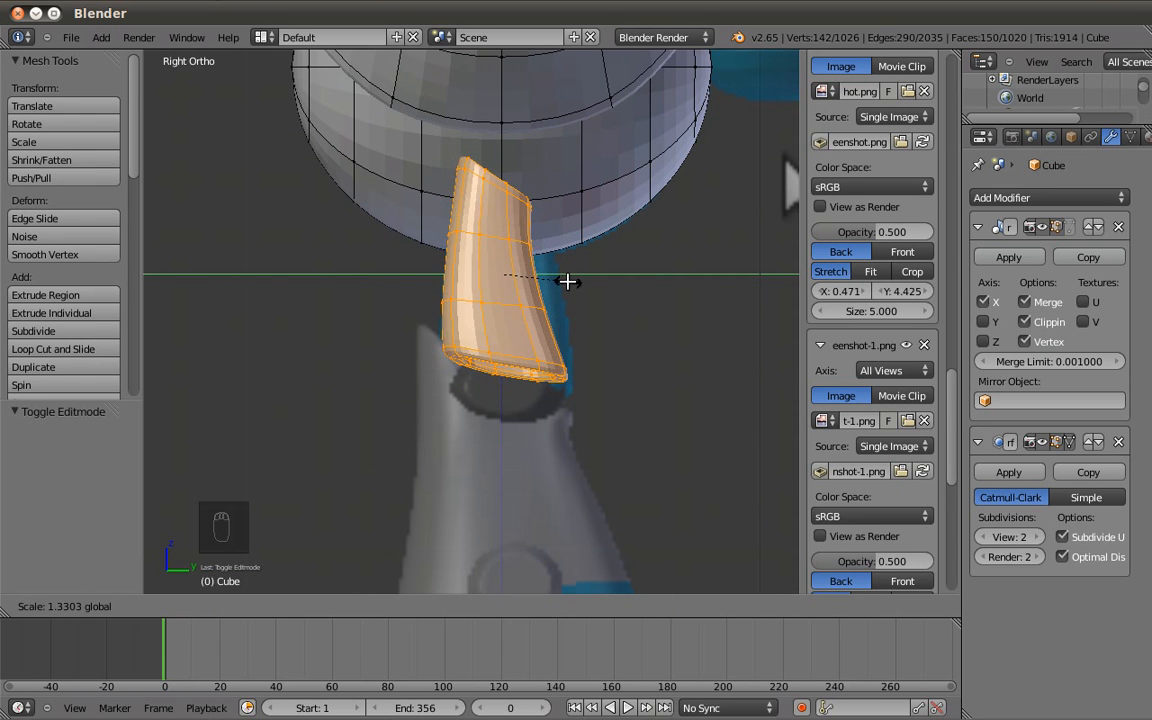
pyautogui.click(567, 281)
# Move the upper leg's two middle edge loops about 0.042 along Y and scale them along Y by about 1.31.
pyautogui.press('a')
pyautogui.keyDown('alt'); pyautogui.keyDown('shift'); pyautogui.rightClick(506, 303); pyautogui.keyUp('shift'); pyautogui.keyUp('alt')
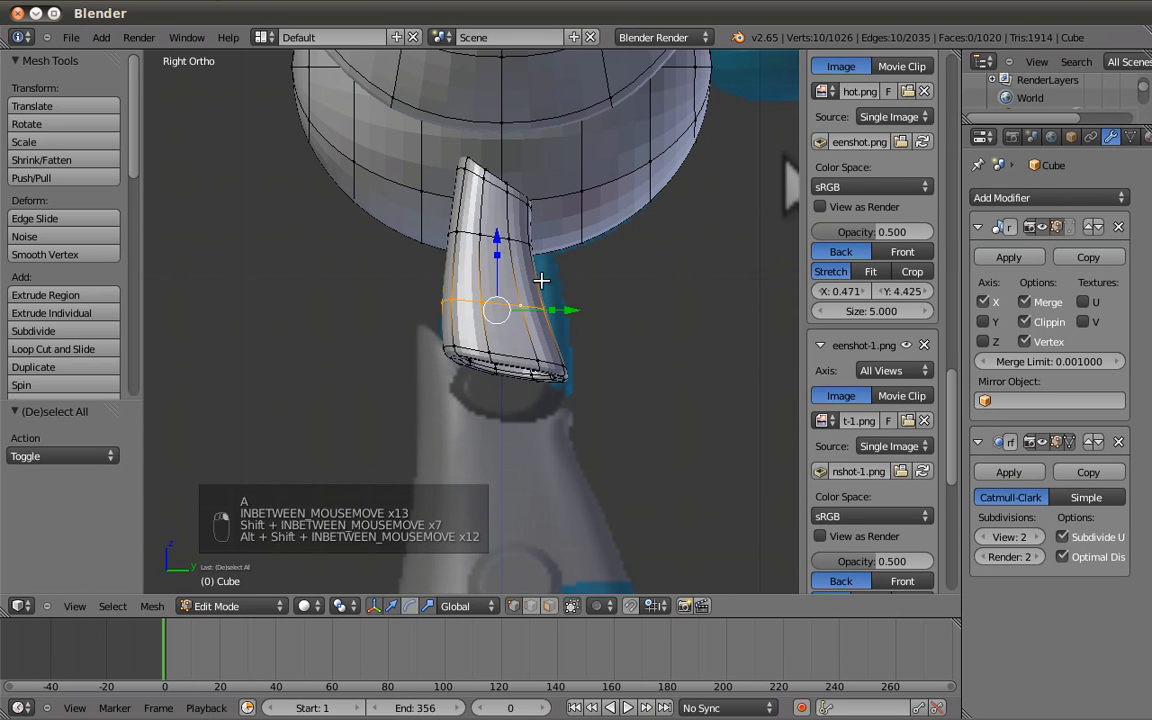
pyautogui.keyDown('alt'); pyautogui.keyDown('shift'); pyautogui.rightClick(490, 233); pyautogui.keyUp('shift'); pyautogui.keyUp('alt')
pyautogui.press('g')
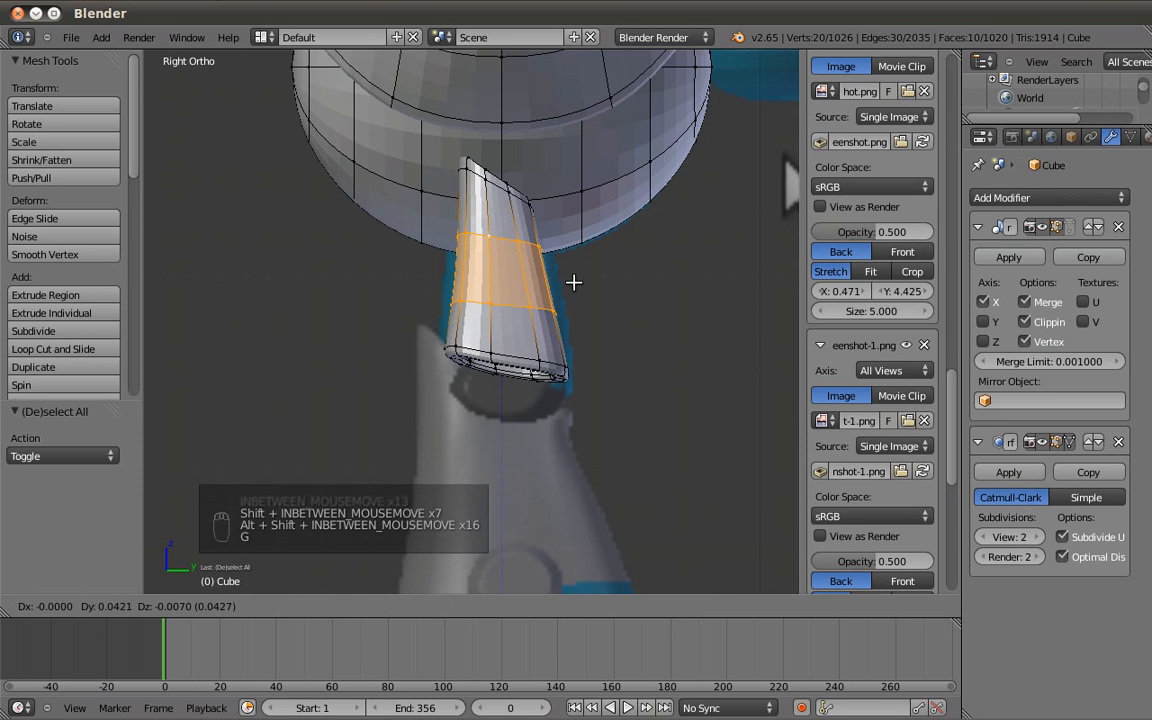
pyautogui.click(579, 285)
pyautogui.press('s')
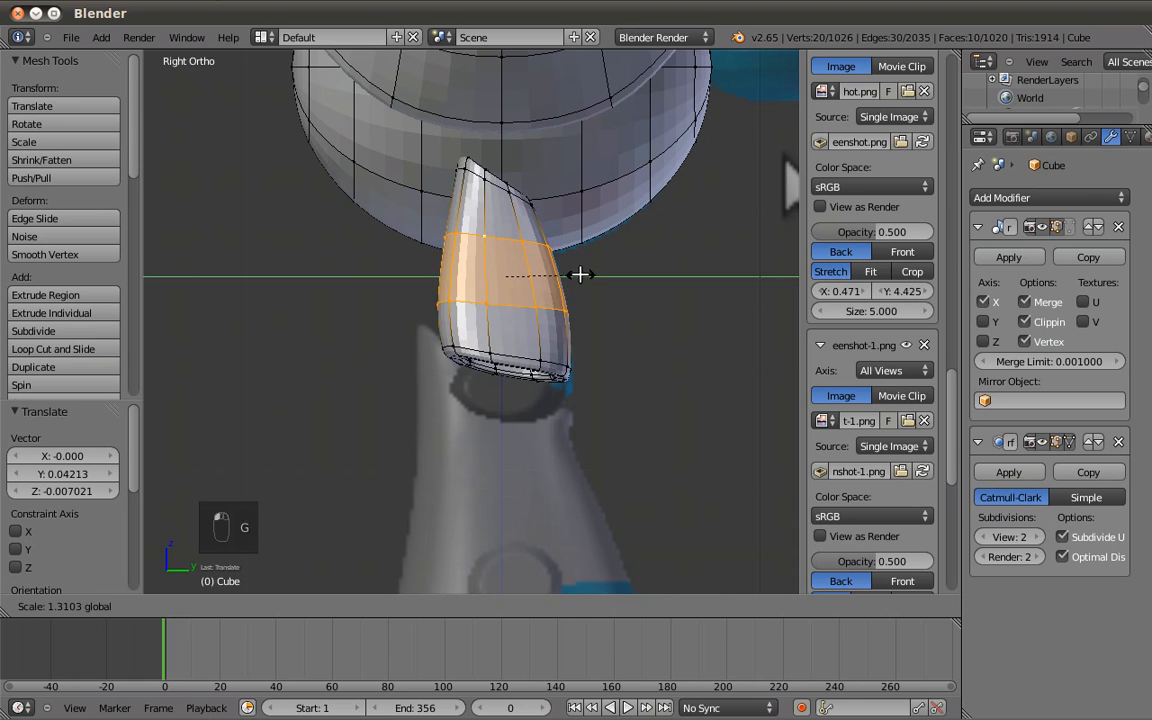
pyautogui.click(578, 274)
pyautogui.press('a')
# Select all vertices of the upper leg's top end, including hidden ones, using box selection in wireframe from the side and front.
pyautogui.press('z')
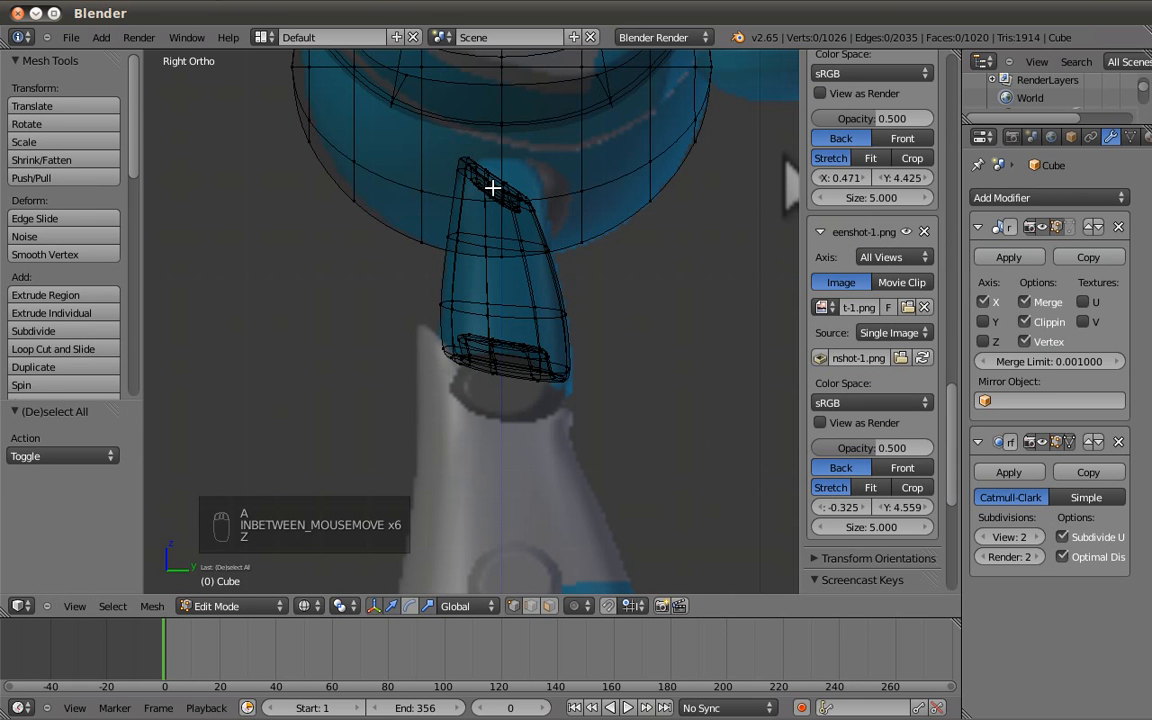
pyautogui.press('b')
pyautogui.moveTo(440, 148); pyautogui.dragTo(490, 178)
pyautogui.press('KP_1')
pyautogui.press('b')
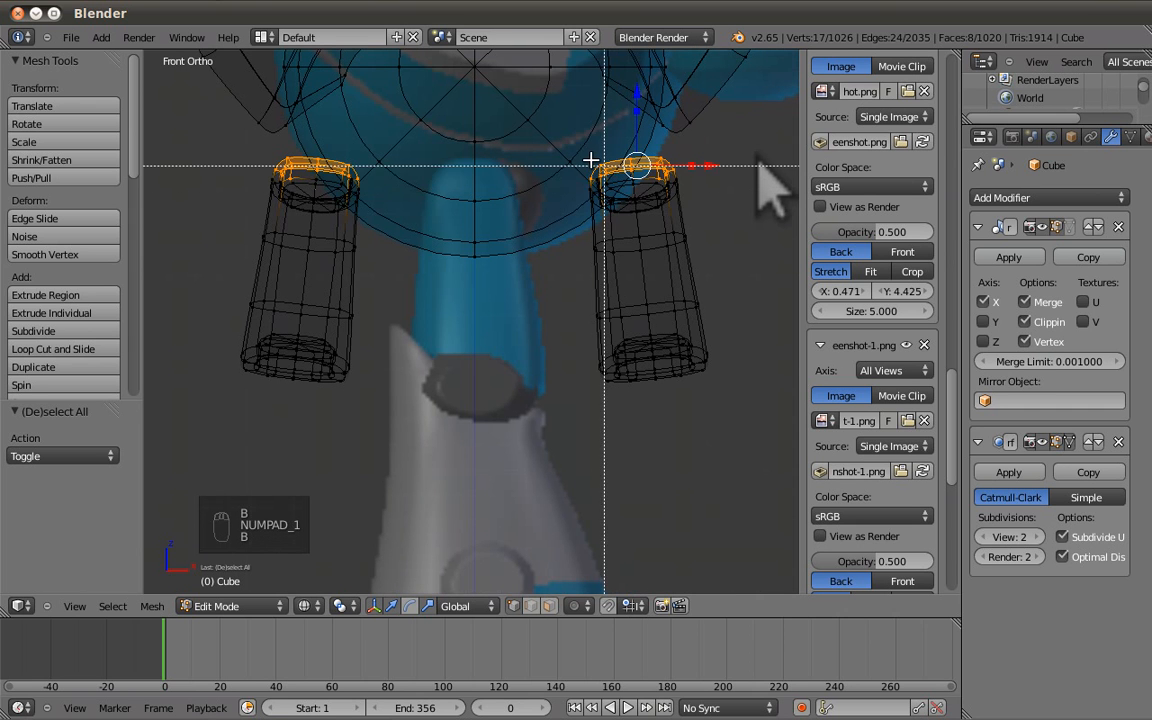
pyautogui.moveTo(584, 166); pyautogui.dragTo(690, 212)
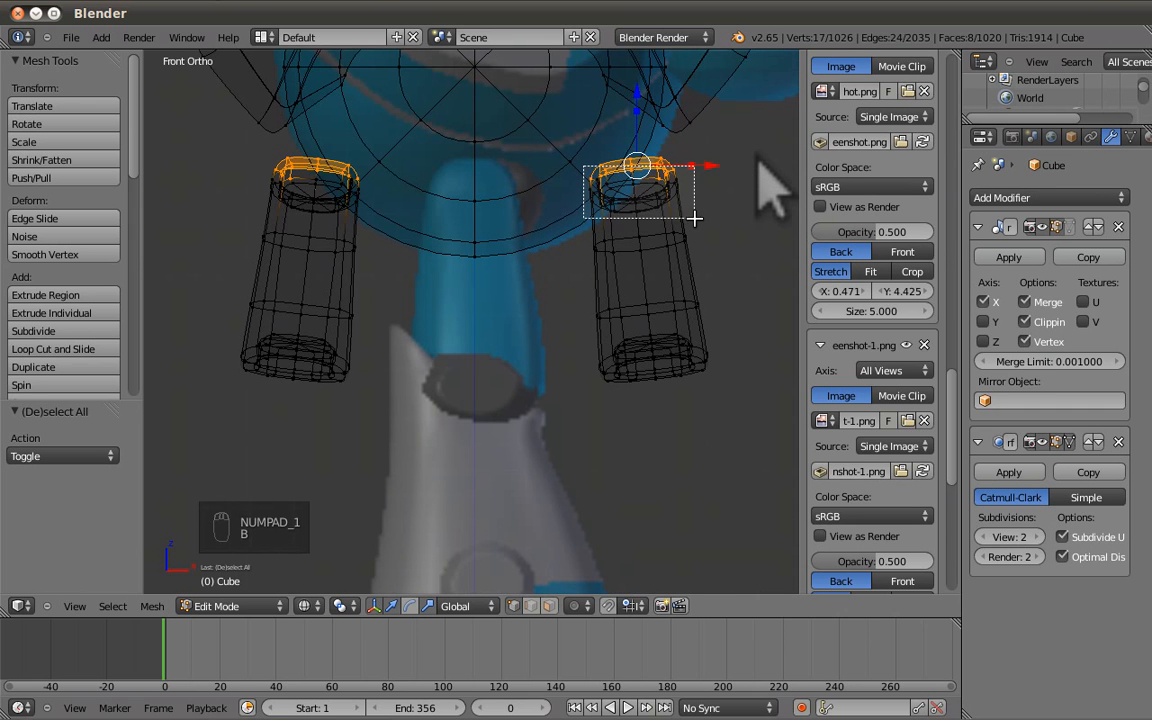
pyautogui.press('z')
pyautogui.moveTo(641, 190)
pyautogui.mouseDown(button='middle')
pyautogui.moveTo(612, 198)
pyautogui.moveTo(583, 237)
pyautogui.mouseUp(button='middle')
pyautogui.scroll(4, 563, 239)
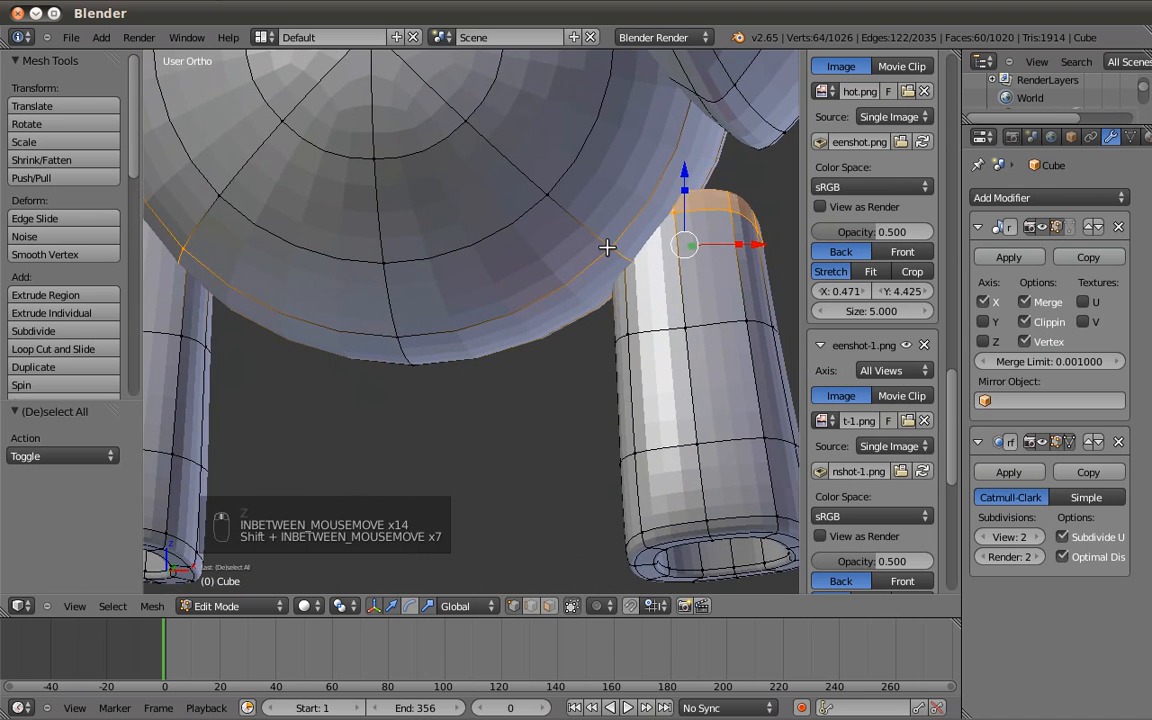
# Remove the stray body vertices from the selection, keeping only the upper leg's top end selected.
pyautogui.press('z')
pyautogui.moveTo(643, 285)
pyautogui.mouseDown(button='middle')
pyautogui.moveTo(643, 309)
pyautogui.moveTo(541, 265)
pyautogui.mouseUp(button='middle')
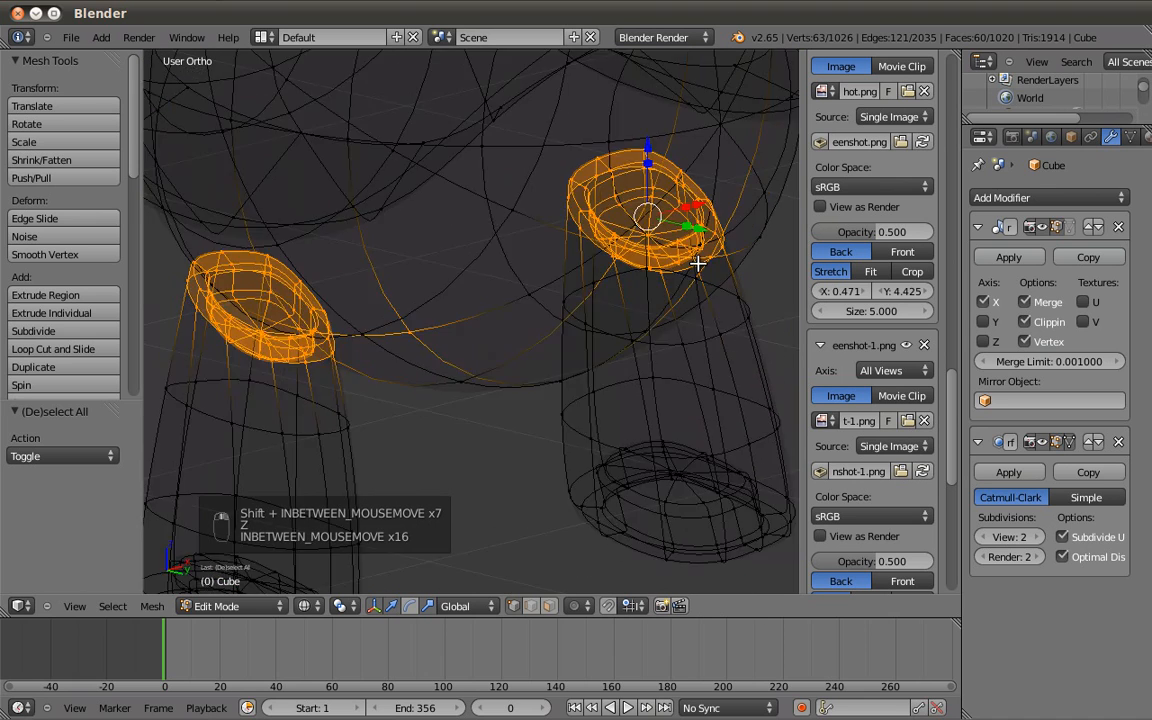
pyautogui.scroll(3, 690, 262)
pyautogui.moveTo(679, 257); pyautogui.dragTo(598, 275, button='middle')
pyautogui.press('z')
pyautogui.keyDown('shift'); pyautogui.moveTo(645, 221); pyautogui.dragTo(490, 321, button='middle'); pyautogui.keyUp('shift')
pyautogui.moveTo(585, 318); pyautogui.dragTo(512, 336, button='middle')
pyautogui.click(530, 608)
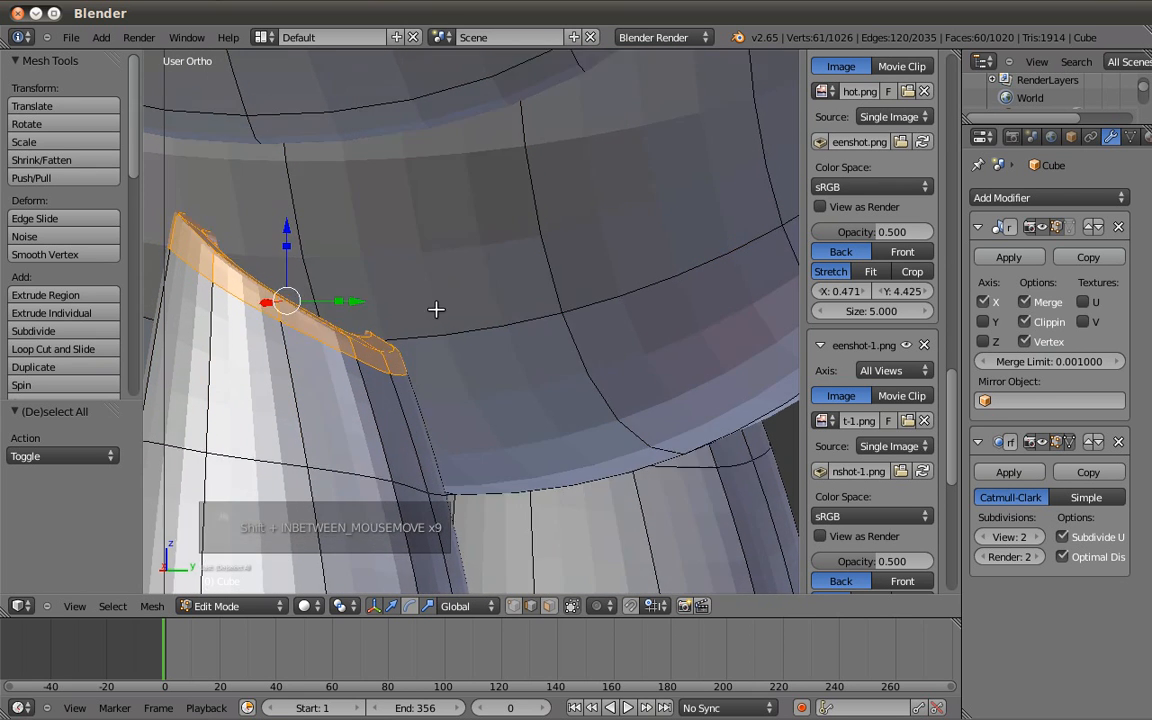
pyautogui.press('z')
pyautogui.moveTo(445, 309); pyautogui.dragTo(435, 326, button='middle')
pyautogui.press('KP_1')
pyautogui.press('z')
pyautogui.keyDown('shift'); pyautogui.moveTo(566, 334); pyautogui.dragTo(621, 344, button='middle'); pyautogui.keyUp('shift')
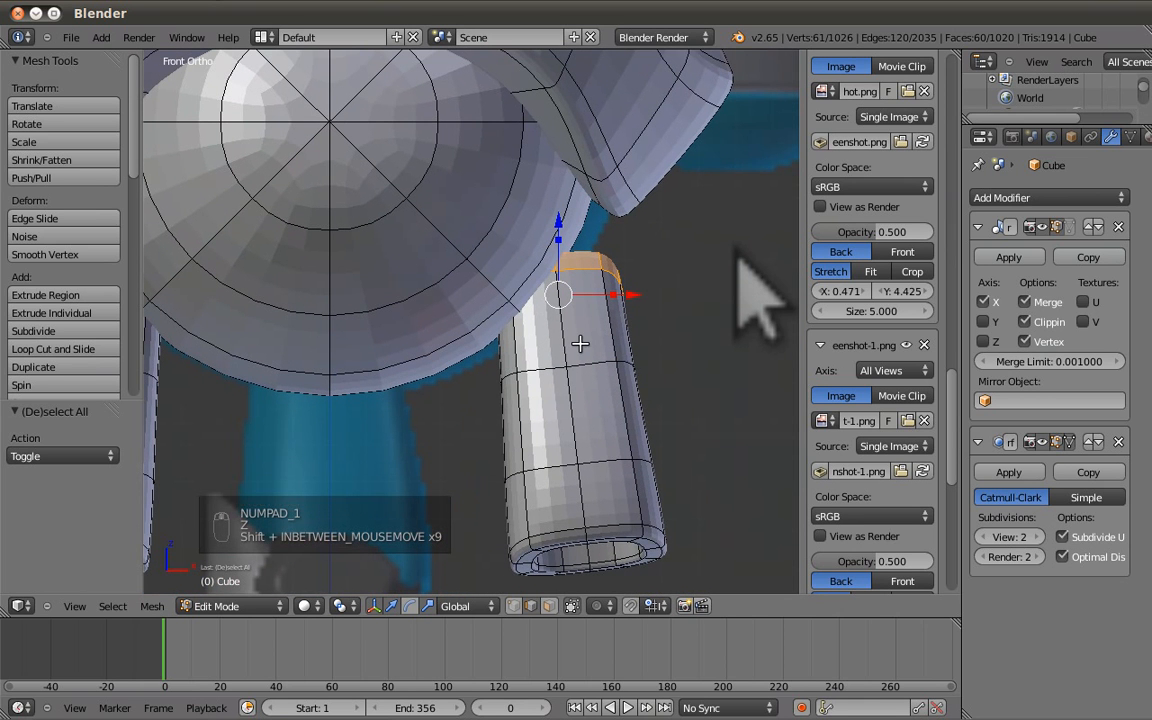
# Shrink the upper leg's top end to about 0.93, shift it 0.0195 along Y, and narrow it along X by 0.861.
pyautogui.press('s')
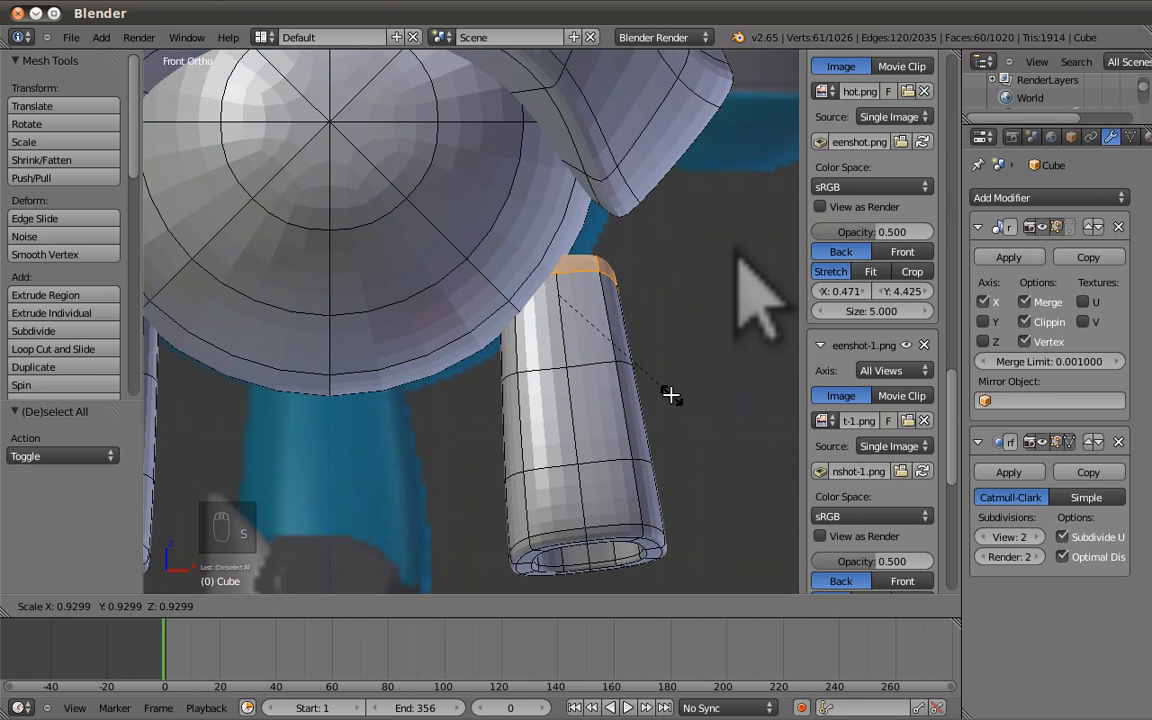
pyautogui.click(669, 393)
pyautogui.keyDown('shift'); pyautogui.moveTo(498, 298); pyautogui.dragTo(501, 288, button='middle'); pyautogui.keyUp('shift')
pyautogui.moveTo(503, 285); pyautogui.dragTo(512, 284)
pyautogui.press('KP_1')
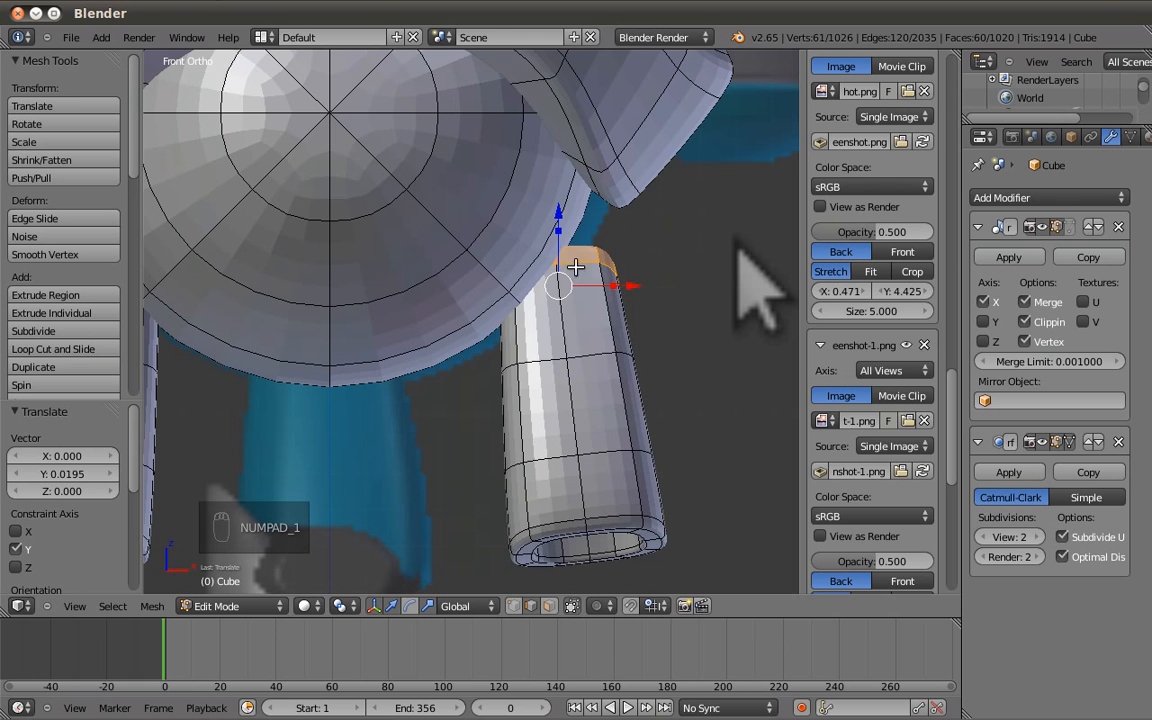
pyautogui.moveTo(600, 286); pyautogui.dragTo(594, 285)
pyautogui.scroll(-3, 626, 288)
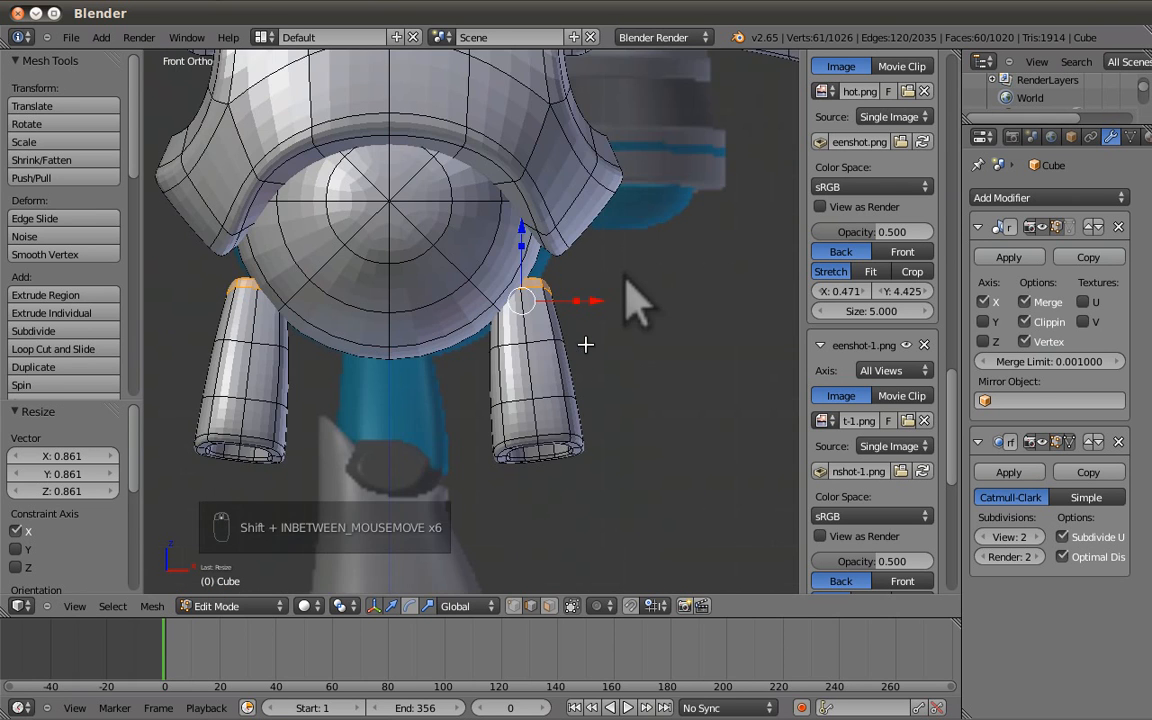
# Duplicate the edge loop at the upper leg's lower end and place the copy about 0.92 lower, over the boot's blue band.
pyautogui.keyDown('shift'); pyautogui.moveTo(568, 378); pyautogui.dragTo(585, 345, button='middle'); pyautogui.keyUp('shift')
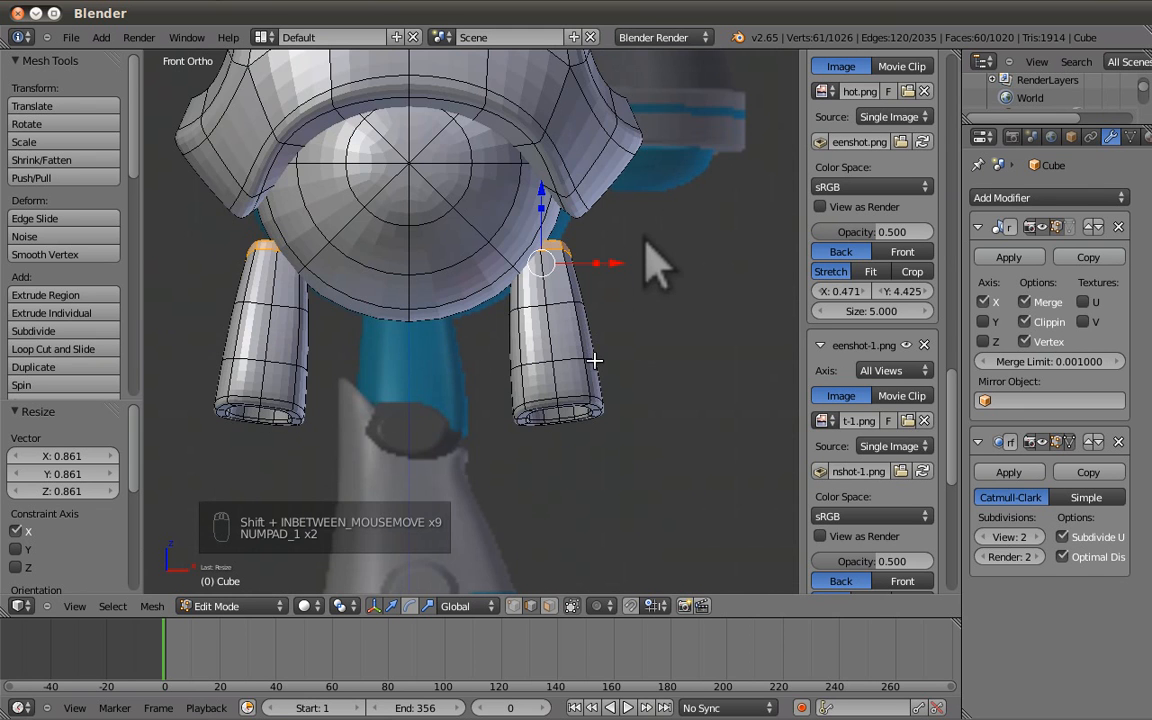
pyautogui.scroll(-4, 594, 360)
pyautogui.scroll(2, 590, 368)
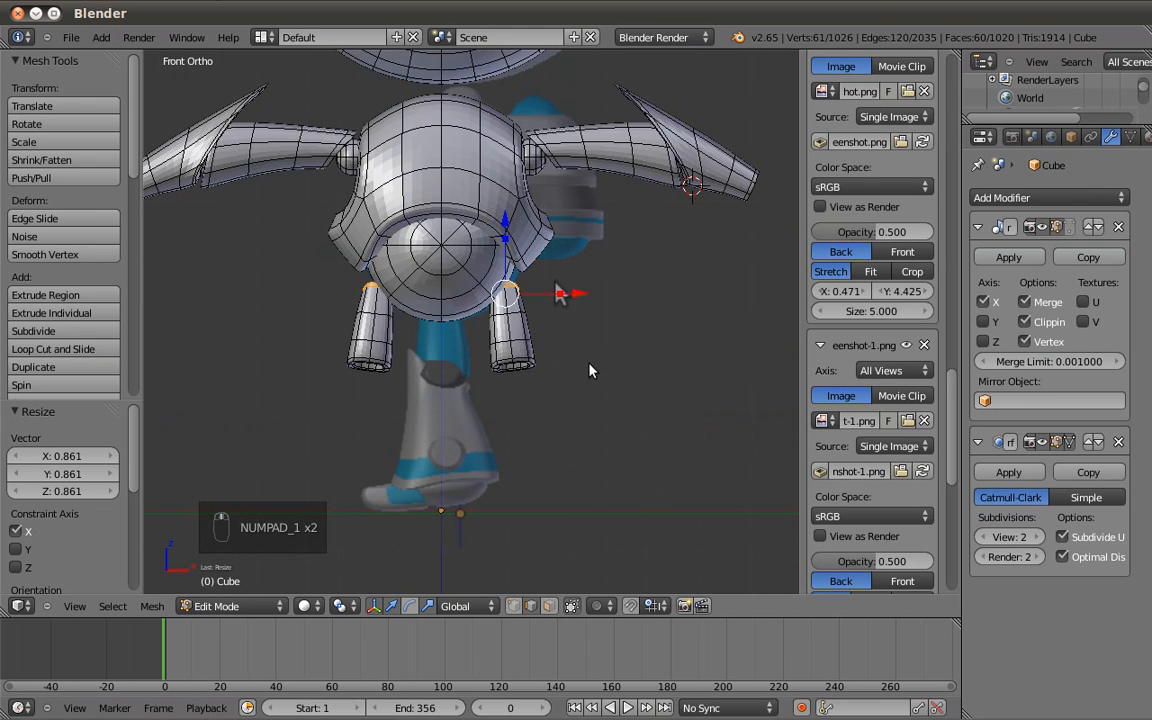
pyautogui.press('Tab')
pyautogui.press('KP_1')
pyautogui.press('KP_3')
pyautogui.keyDown('shift'); pyautogui.moveTo(625, 283); pyautogui.dragTo(472, 274, button='middle'); pyautogui.keyUp('shift')
pyautogui.press('Tab')
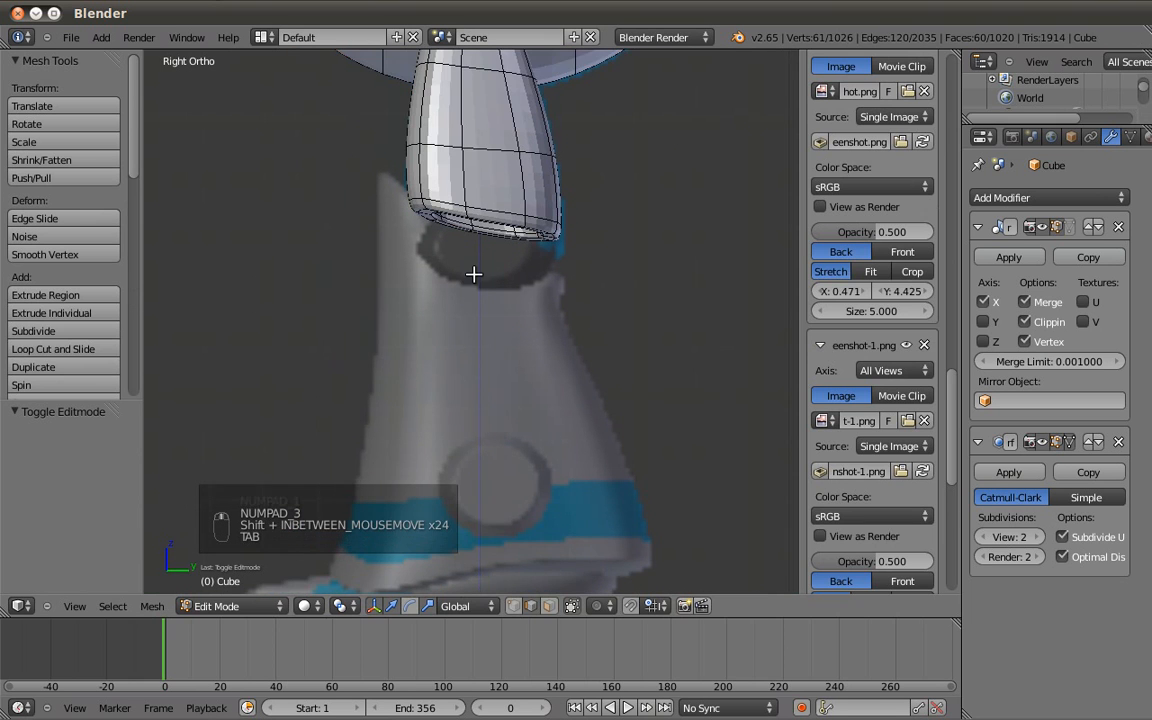
pyautogui.keyDown('shift'); pyautogui.moveTo(494, 390); pyautogui.dragTo(486, 324, button='middle'); pyautogui.keyUp('shift')
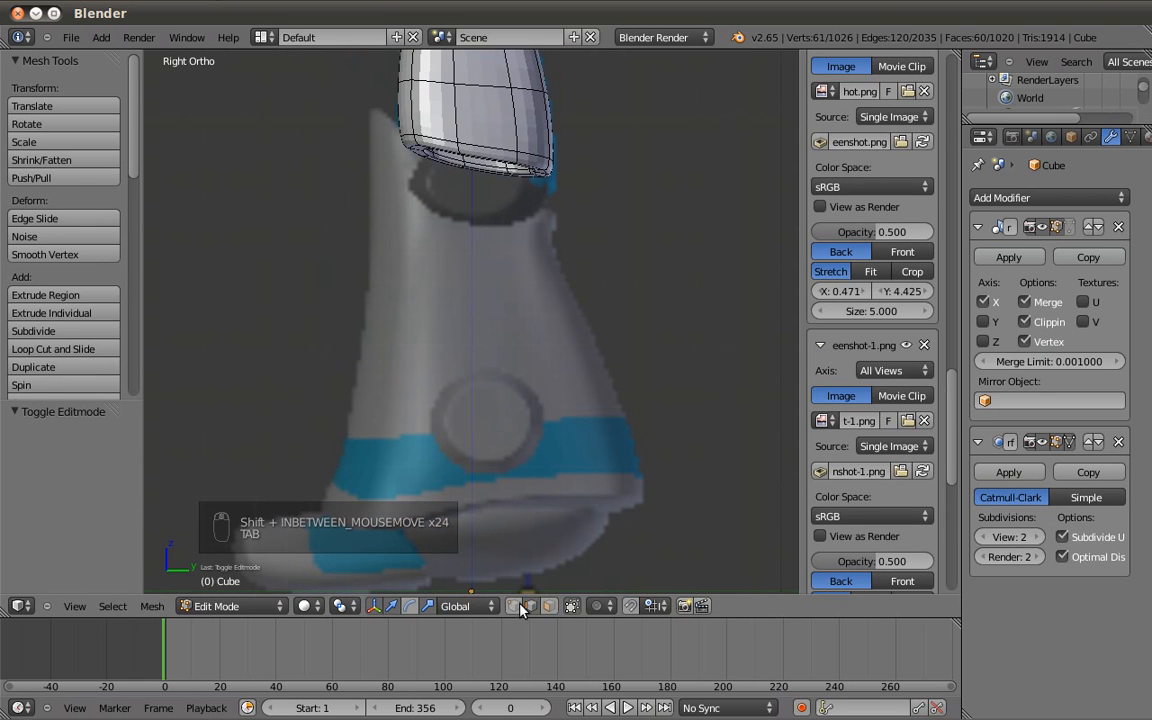
pyautogui.press('a')
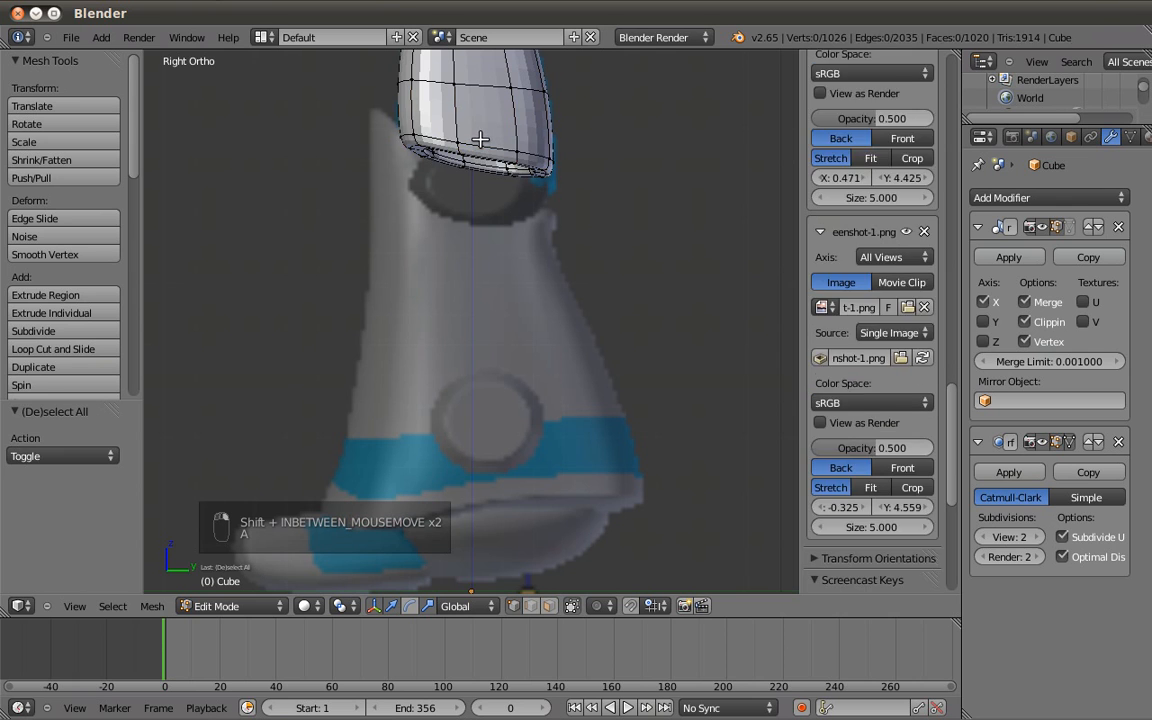
pyautogui.keyDown('alt'); pyautogui.rightClick(450, 167); pyautogui.keyUp('alt')
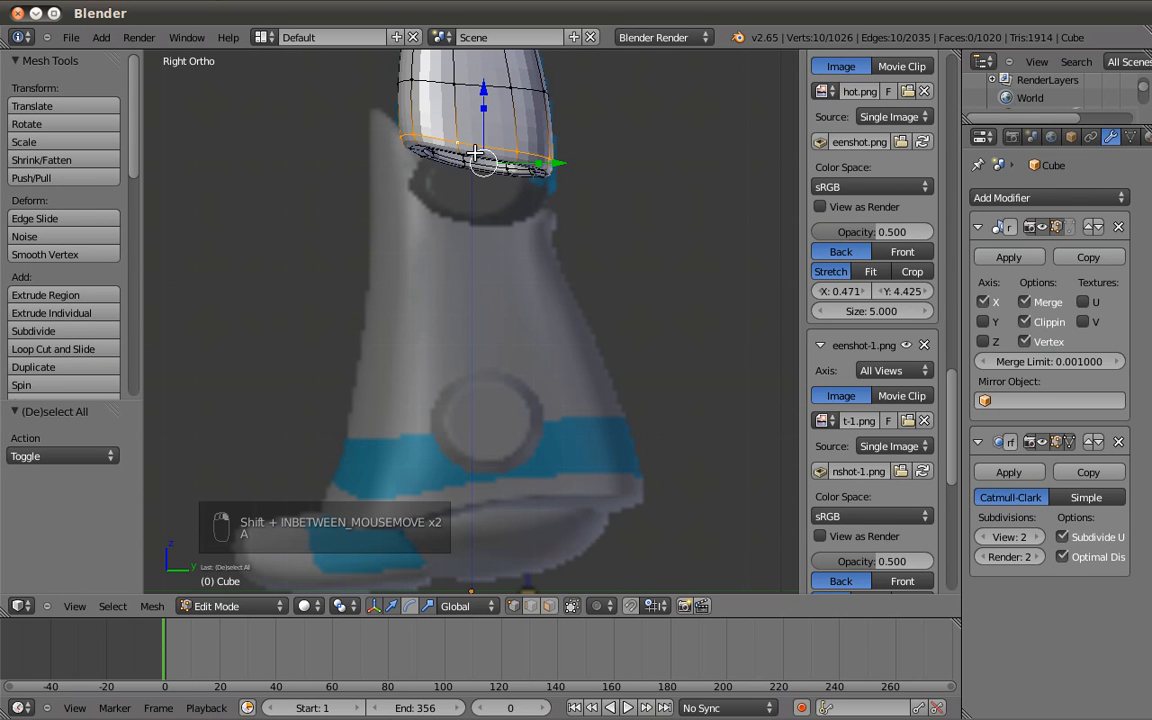
pyautogui.hotkey('shift', 'd')
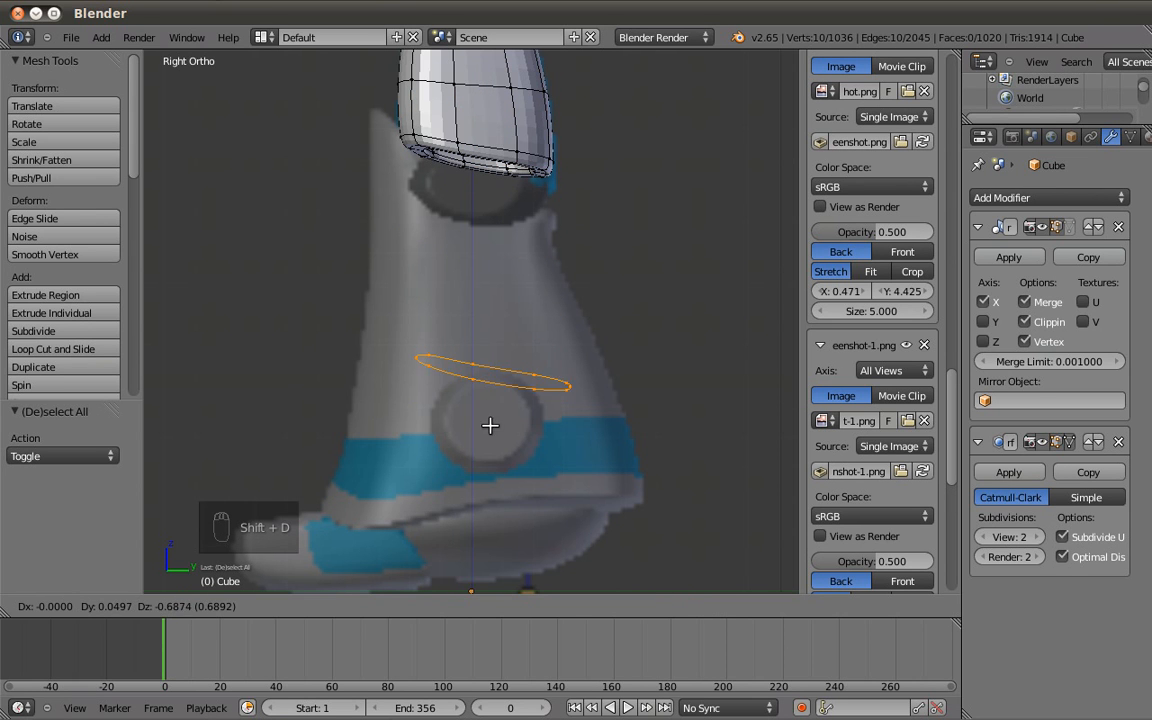
pyautogui.click(496, 440)
# Flatten the duplicated edge loop along Z until it is level.
pyautogui.press('s')
pyautogui.press('z')
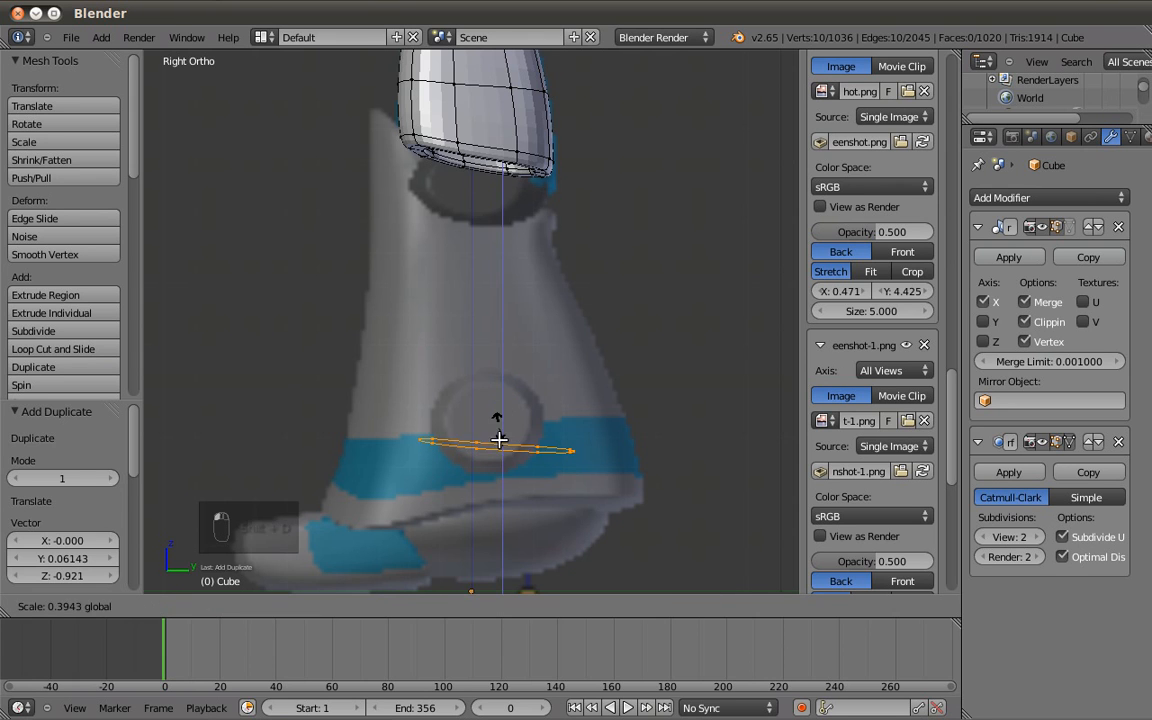
pyautogui.click(502, 397)
pyautogui.press('s')
pyautogui.click(504, 444)
pyautogui.press('s')
pyautogui.click(504, 407)
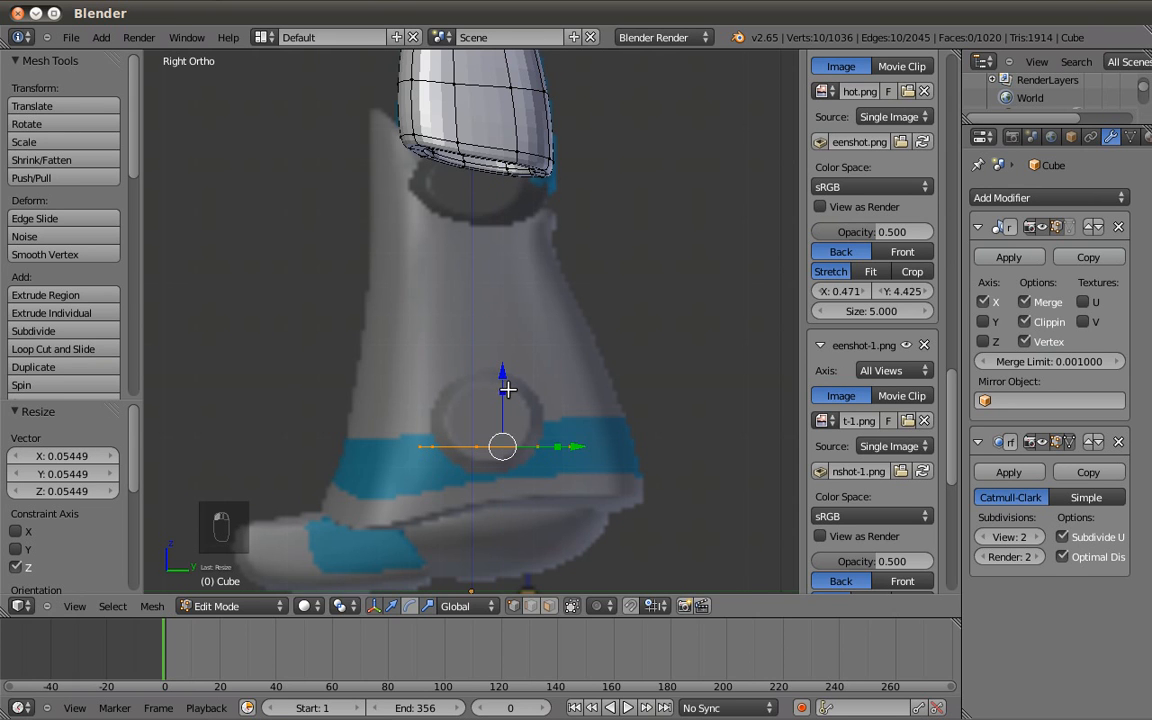
# Widen the flattened loop by 1.073 along X and about 1.89 along Y to match the boot reference.
pyautogui.press('KP_1')
pyautogui.scroll(-2, 613, 428)
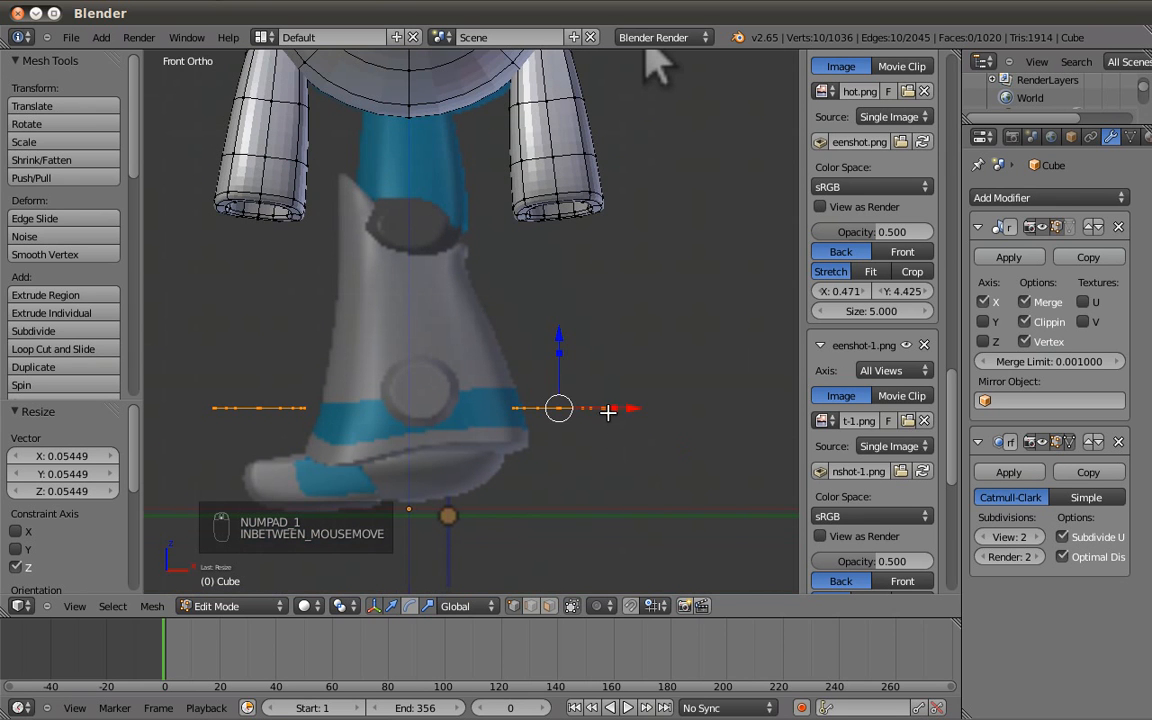
pyautogui.moveTo(609, 408); pyautogui.dragTo(562, 408)
pyautogui.press('KP_3')
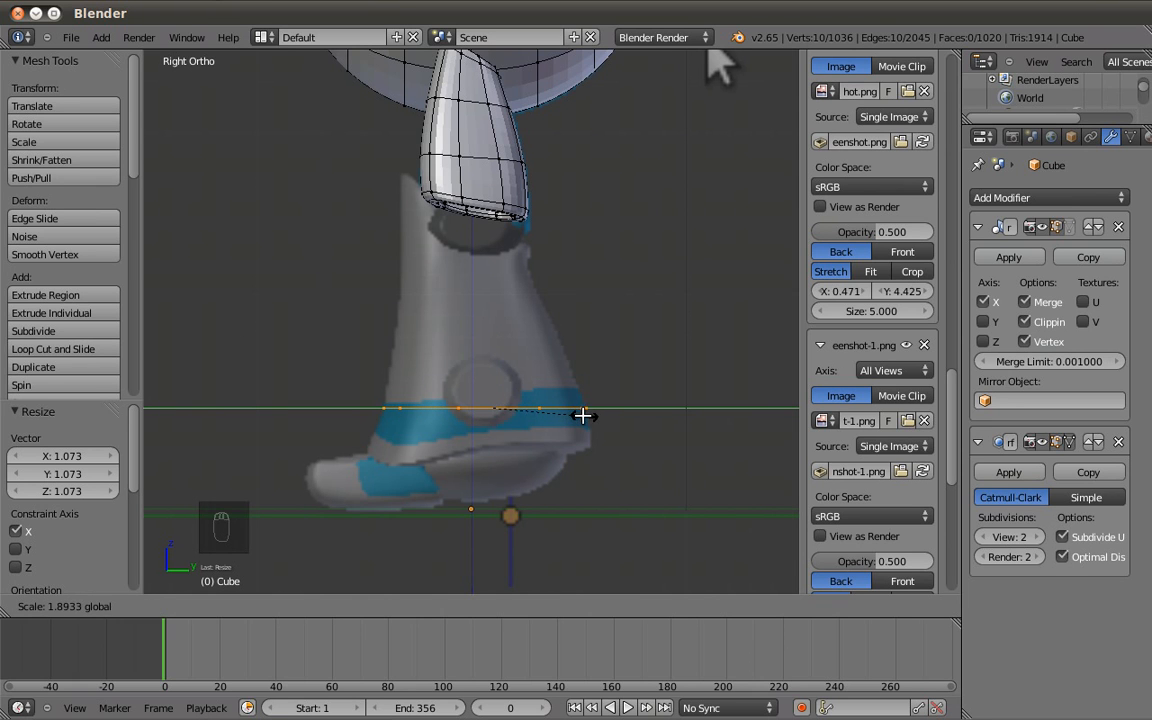
pyautogui.moveTo(582, 415); pyautogui.dragTo(582, 415)
# Extrude the loop upward into the first boot section, taper its upper edge, and shift that edge about -0.038 along Y.
pyautogui.press('e')
pyautogui.click(495, 313)
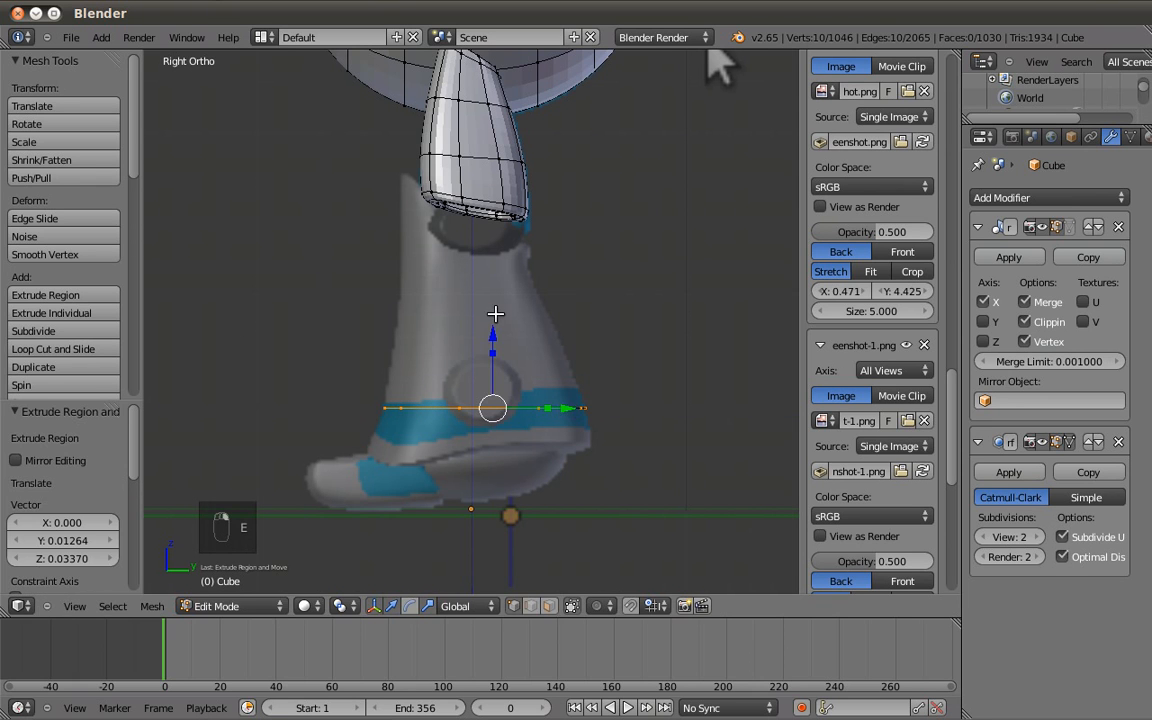
pyautogui.moveTo(495, 333); pyautogui.dragTo(591, 252)
pyautogui.press('s')
pyautogui.click(580, 260)
pyautogui.press('s')
pyautogui.click(571, 336)
pyautogui.press('g')
pyautogui.press('y')
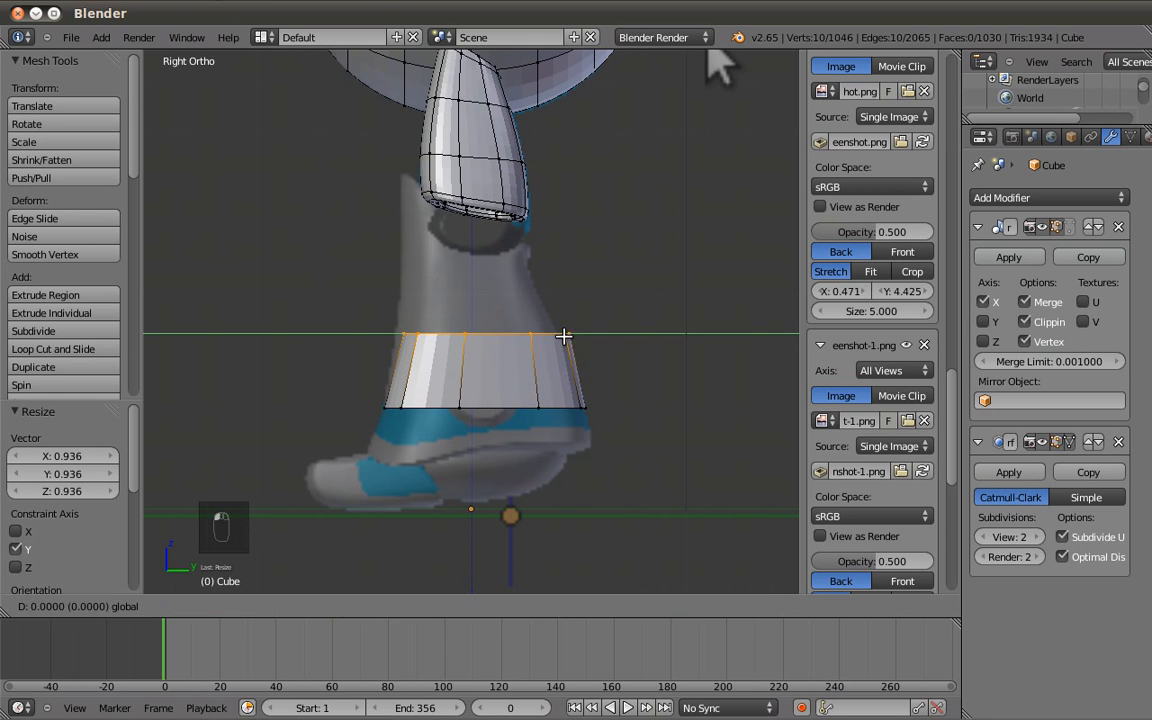
pyautogui.click(545, 297)
# Extrude a second boot section 0.274 upward, narrow its upper edge along Y, and shift that edge about -0.076 along Y.
pyautogui.press('e')
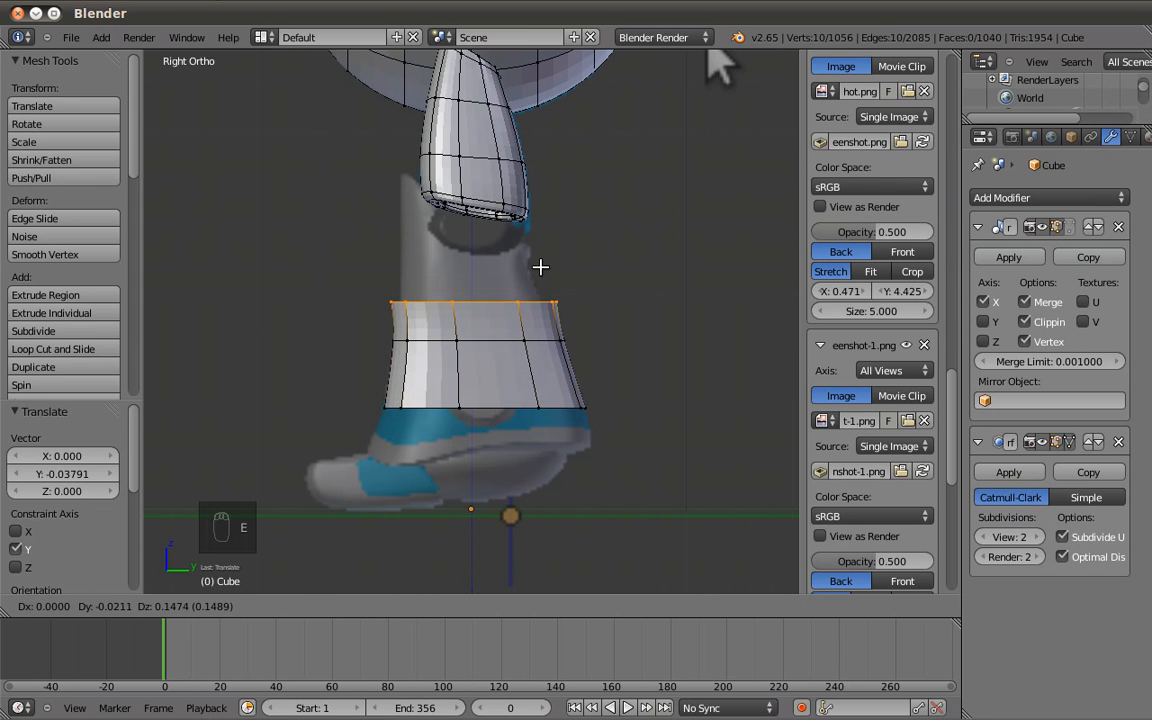
pyautogui.rightClick(540, 250)
pyautogui.moveTo(484, 258); pyautogui.dragTo(484, 195)
pyautogui.press('s')
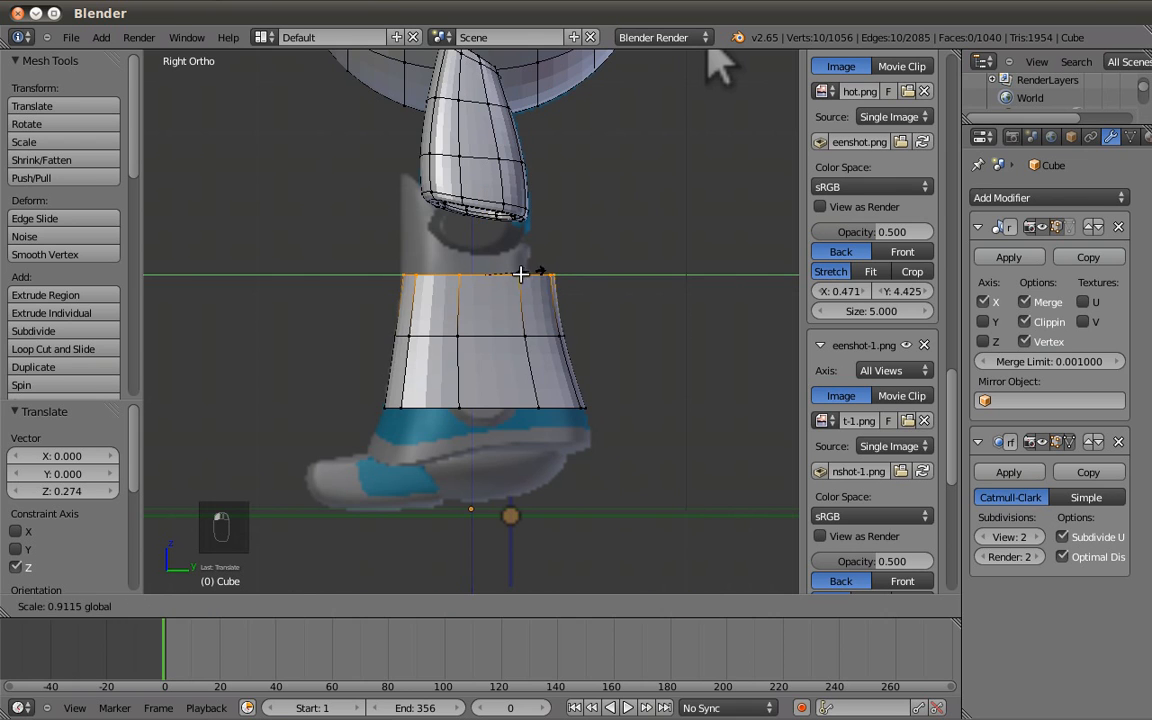
pyautogui.click(552, 272)
pyautogui.press('g')
pyautogui.press('y')
pyautogui.click(525, 243)
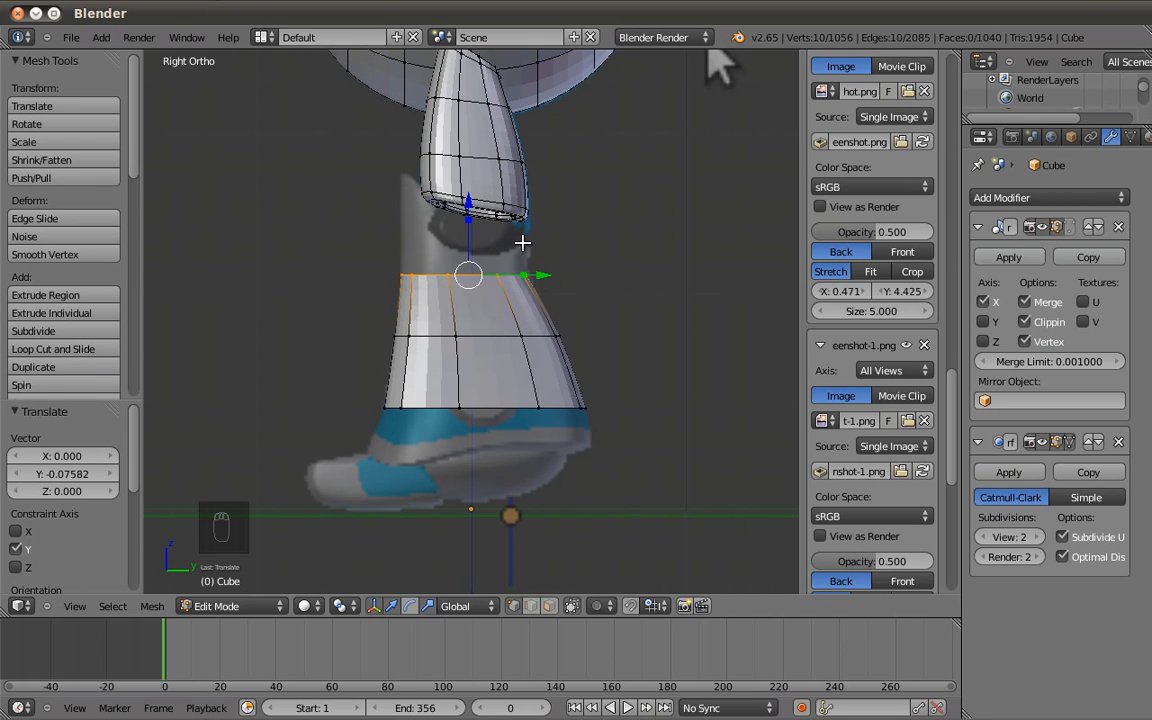
# Extrude a third boot section 0.164 upward and tilt its upper edge to slope down toward the back.
pyautogui.press('e')
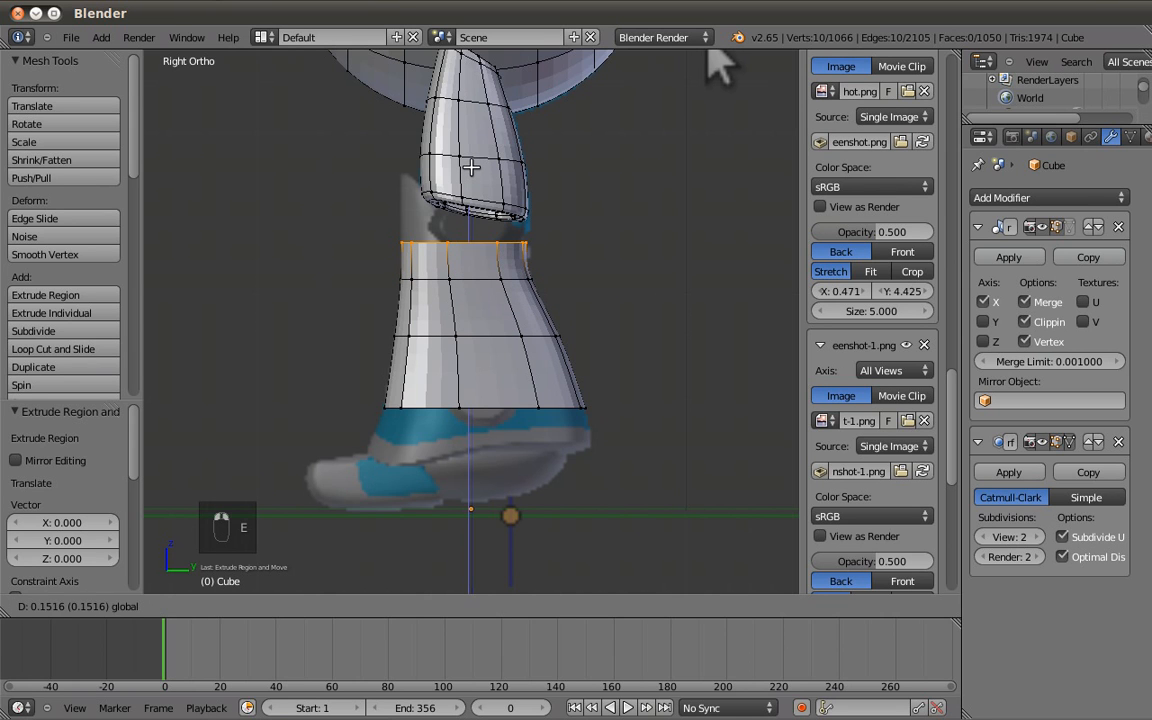
pyautogui.click(470, 167)
pyautogui.press('r')
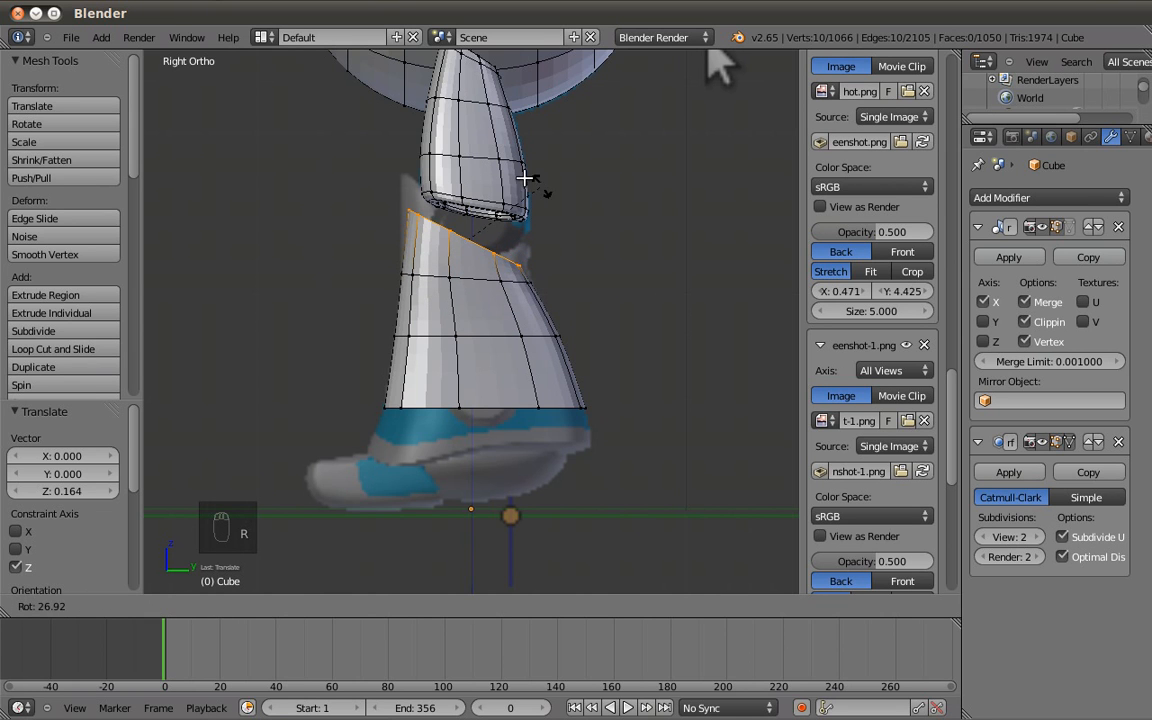
pyautogui.click(476, 180)
# Extrude the final boot section up toward the knee and rotate its rim to follow the steep slope in the side reference.
pyautogui.press('e')
pyautogui.click(463, 187)
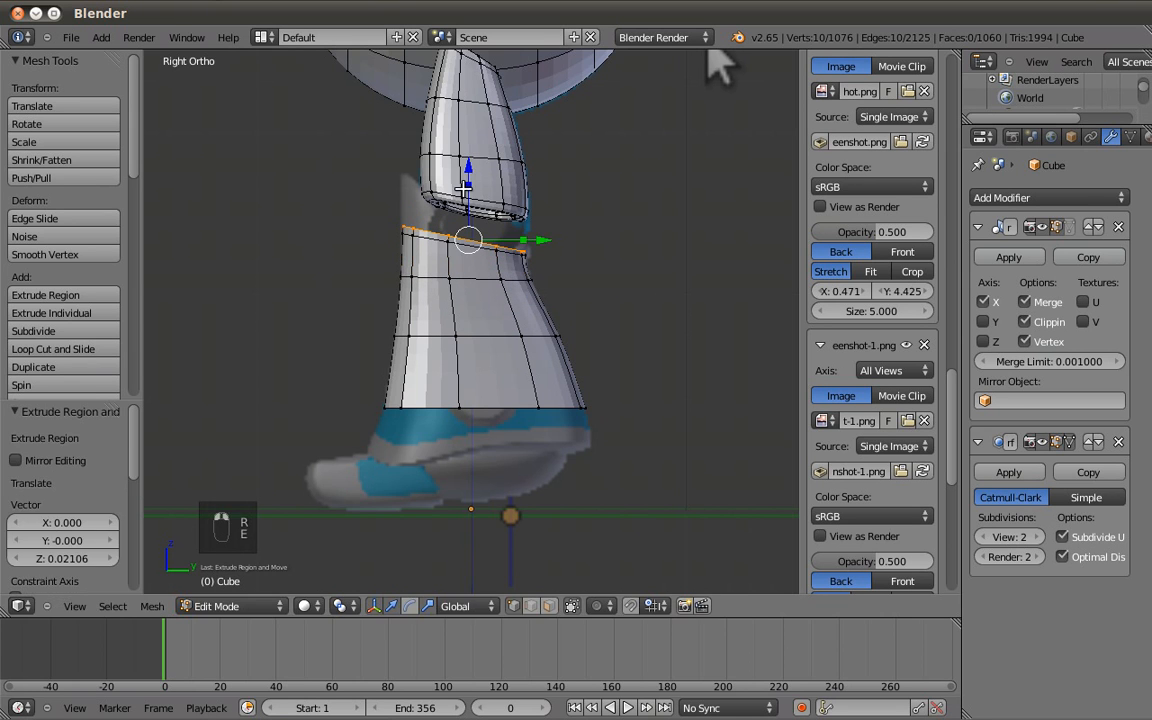
pyautogui.click(594, 172)
pyautogui.press('r')
pyautogui.click(518, 226)
pyautogui.press('s')
pyautogui.press('a')
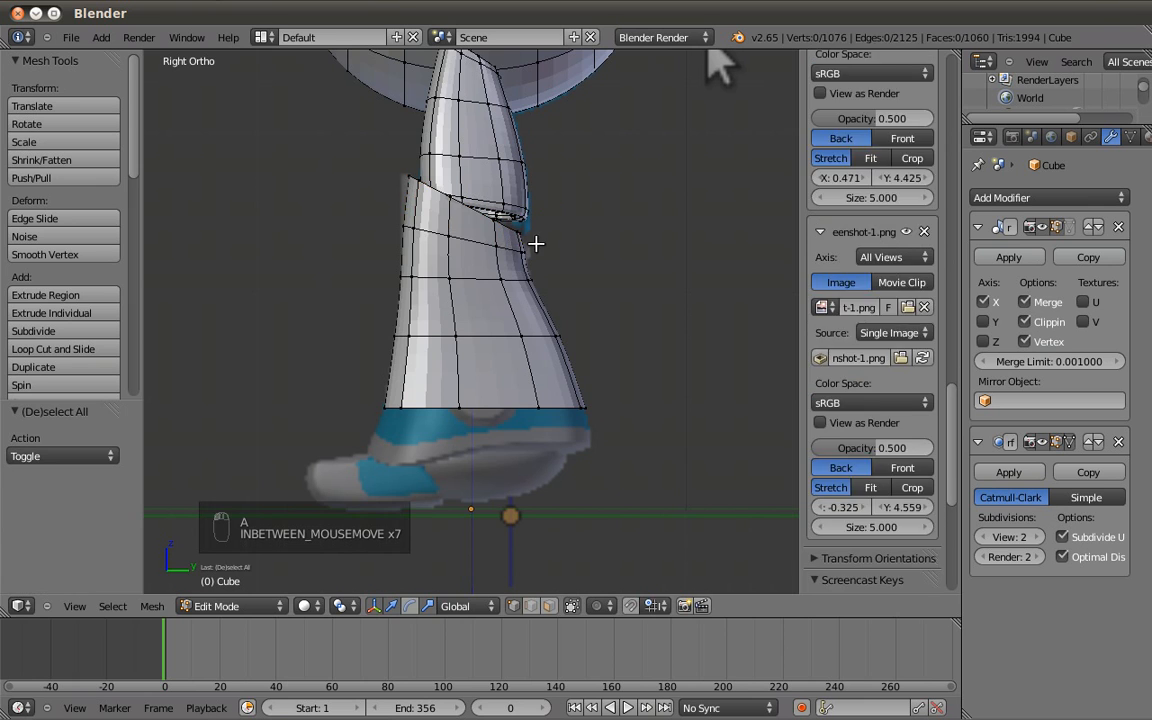
# Narrow the boot's loop just below the rim to 0.932 along Y and shift it about -0.025 along Y.
pyautogui.press('s')
pyautogui.press('y')
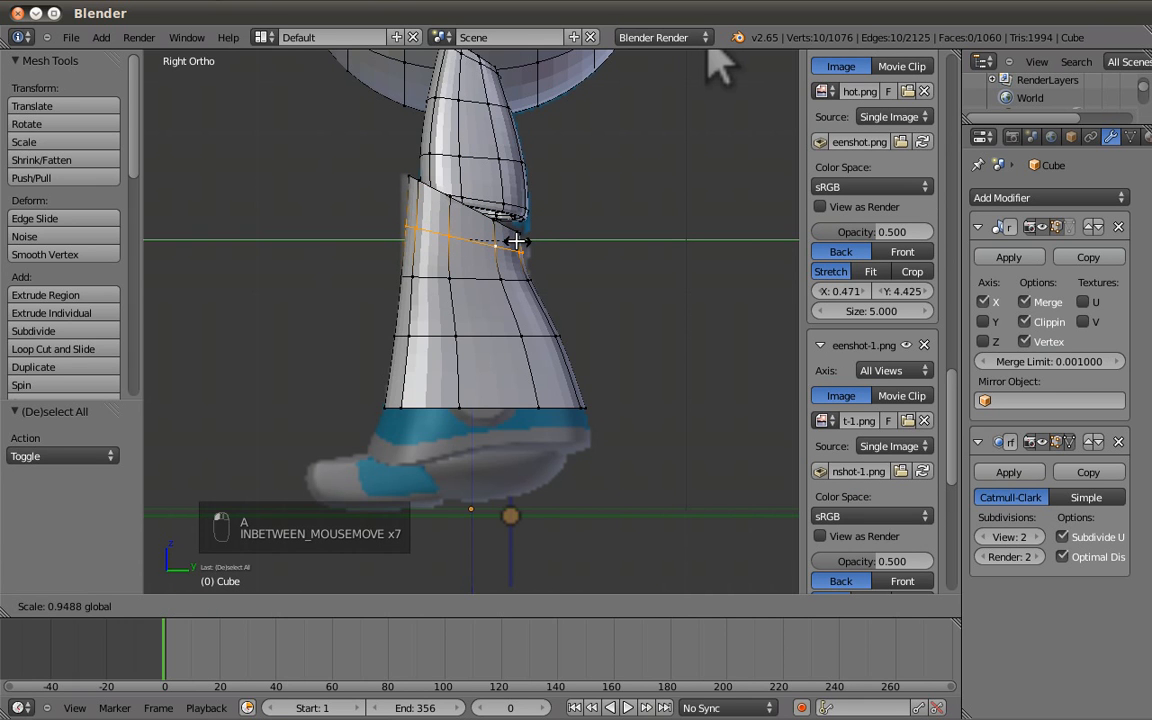
pyautogui.click(544, 241)
pyautogui.press('g')
pyautogui.press('y')
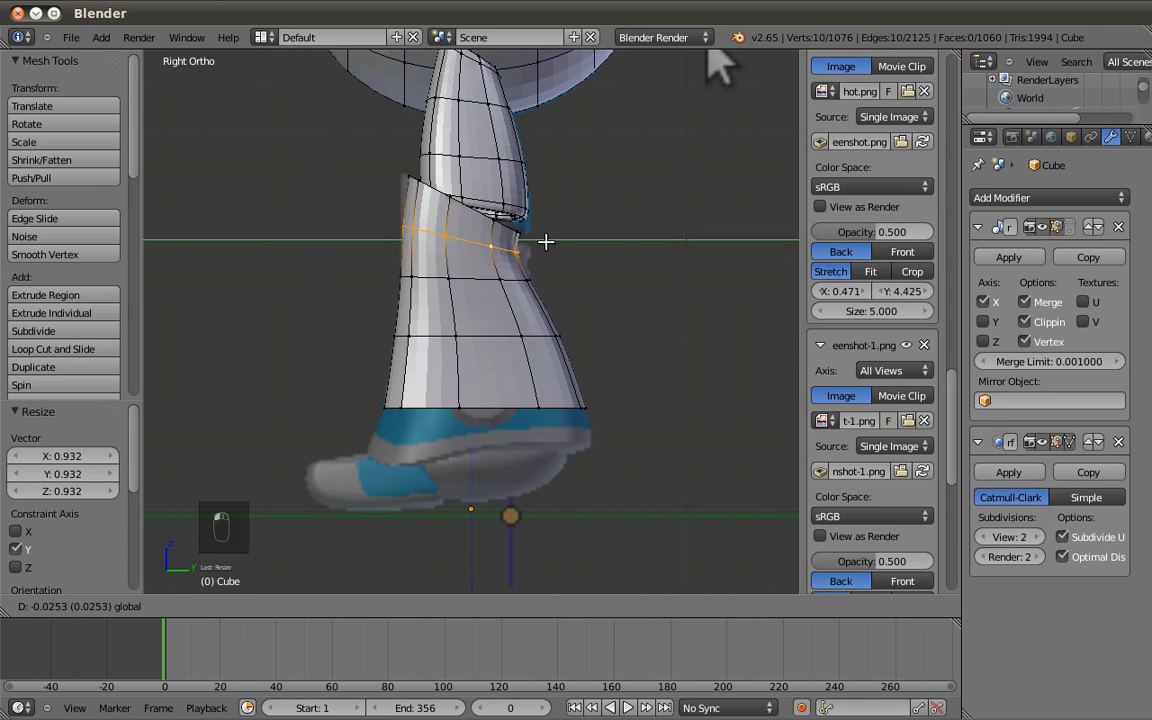
pyautogui.click(550, 242)
pyautogui.press('a')
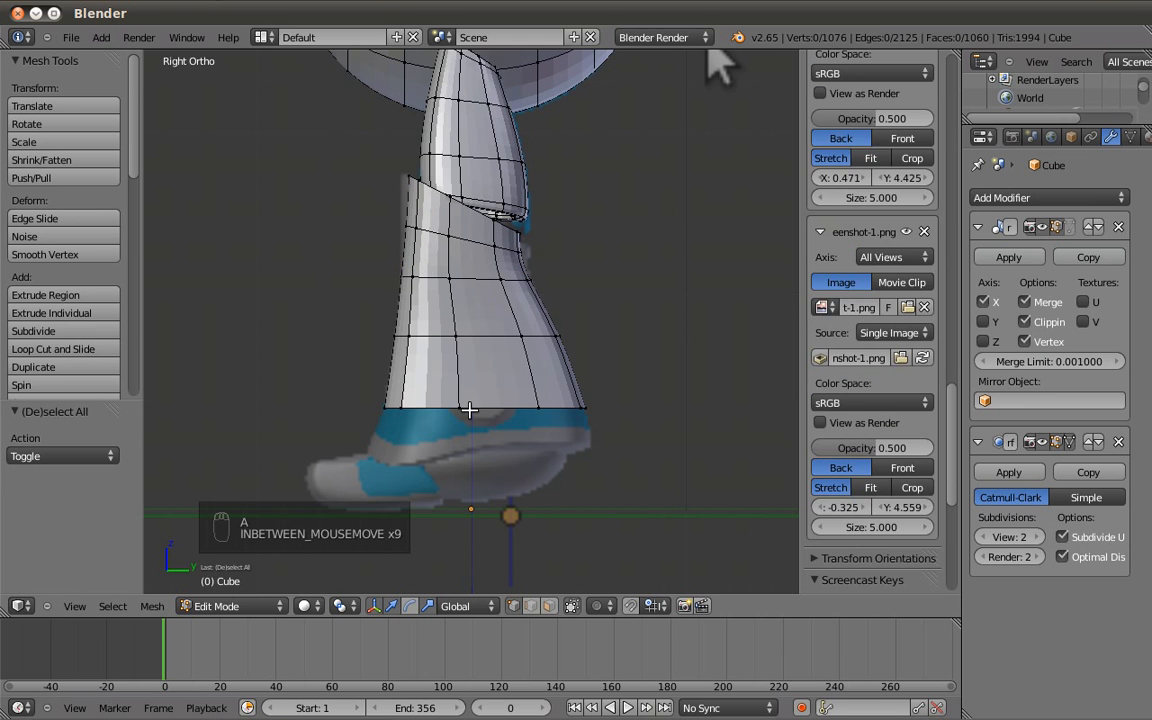
# Extrude the boot's bottom edge loop down toward the foot and scale it along Y to fit the side reference.
pyautogui.keyDown('alt'); pyautogui.keyDown('shift'); pyautogui.rightClick(476, 390); pyautogui.keyUp('shift'); pyautogui.keyUp('alt')
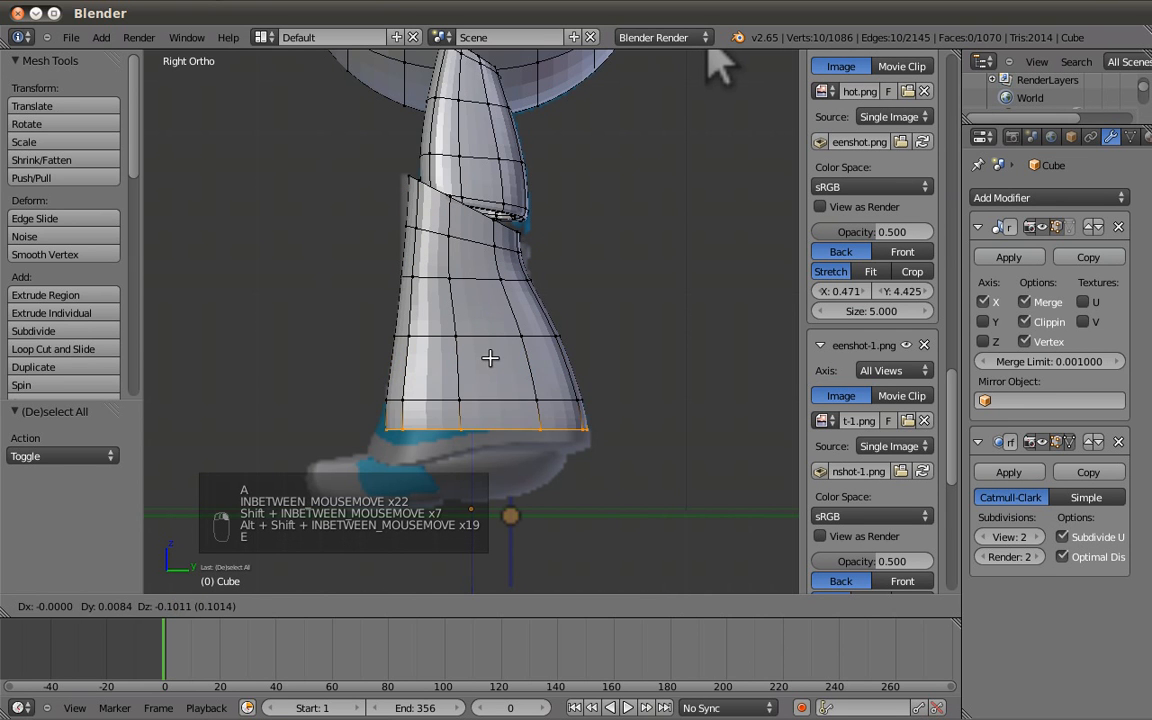
pyautogui.press('e')
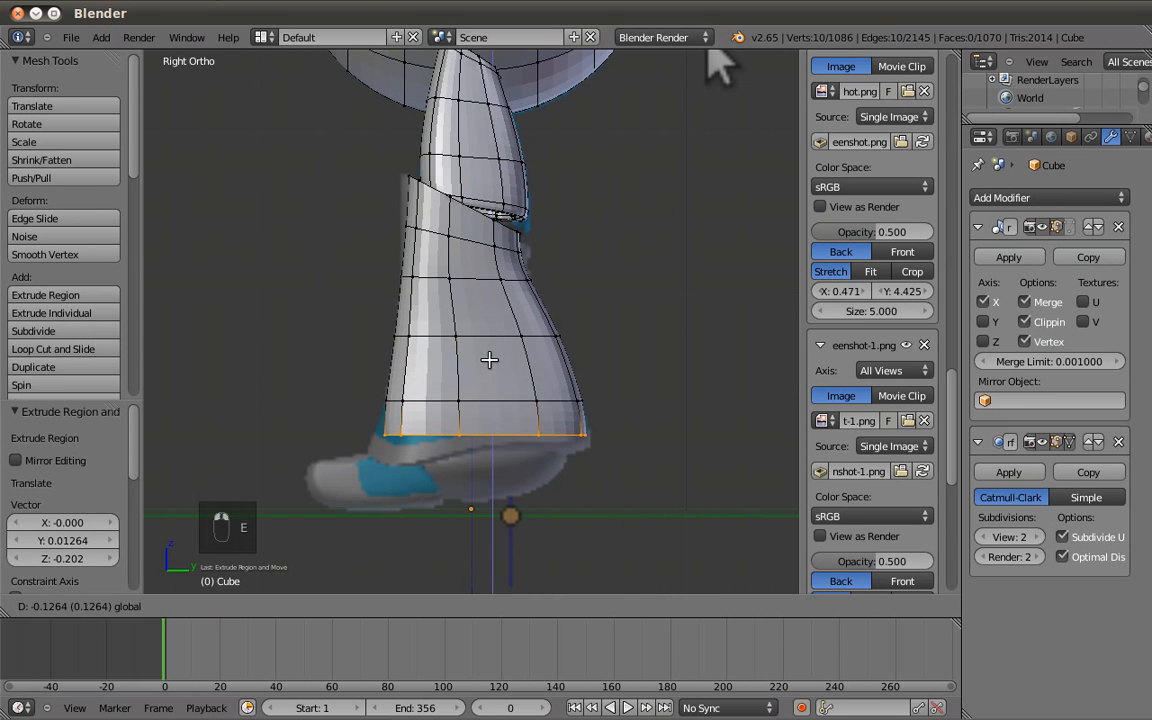
pyautogui.click(513, 393)
pyautogui.press('s')
pyautogui.press('y')
pyautogui.click(569, 440)
pyautogui.press('a')
# Move the front vertices of the boot's bottom edge forward and down, about -0.038 along Y and -0.072 along Z, and refine their position.
pyautogui.press('z')
pyautogui.press('b')
pyautogui.moveTo(353, 414); pyautogui.dragTo(445, 469)
pyautogui.press('g')
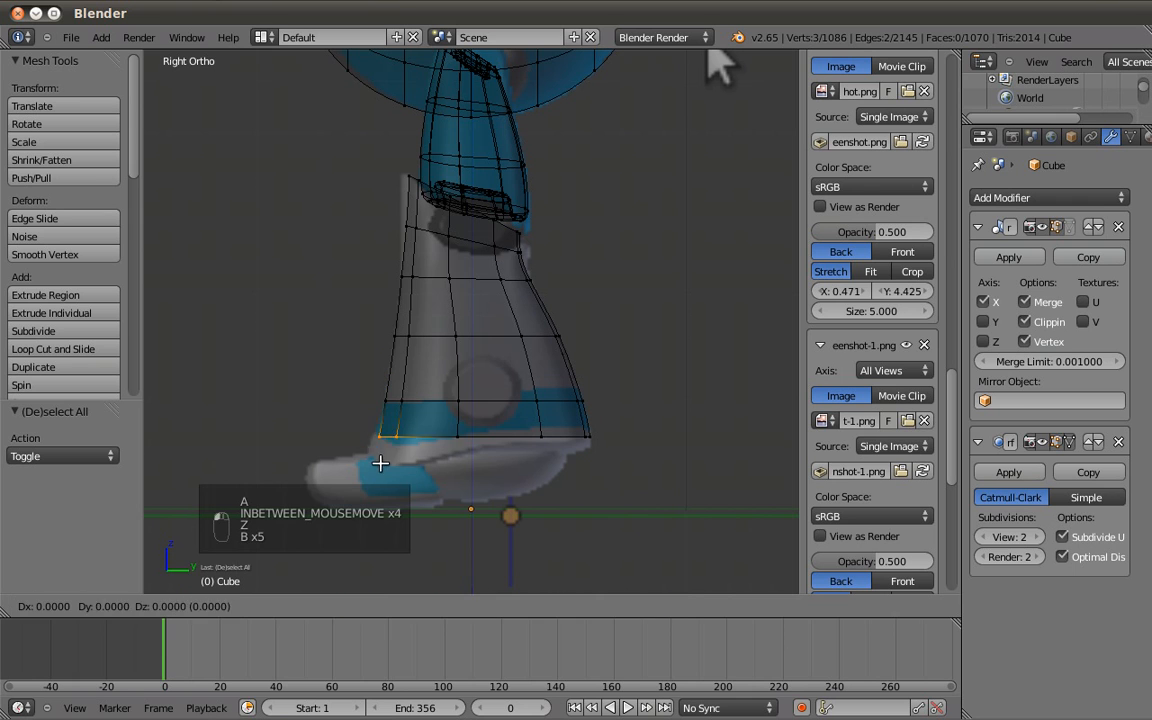
pyautogui.click(410, 452)
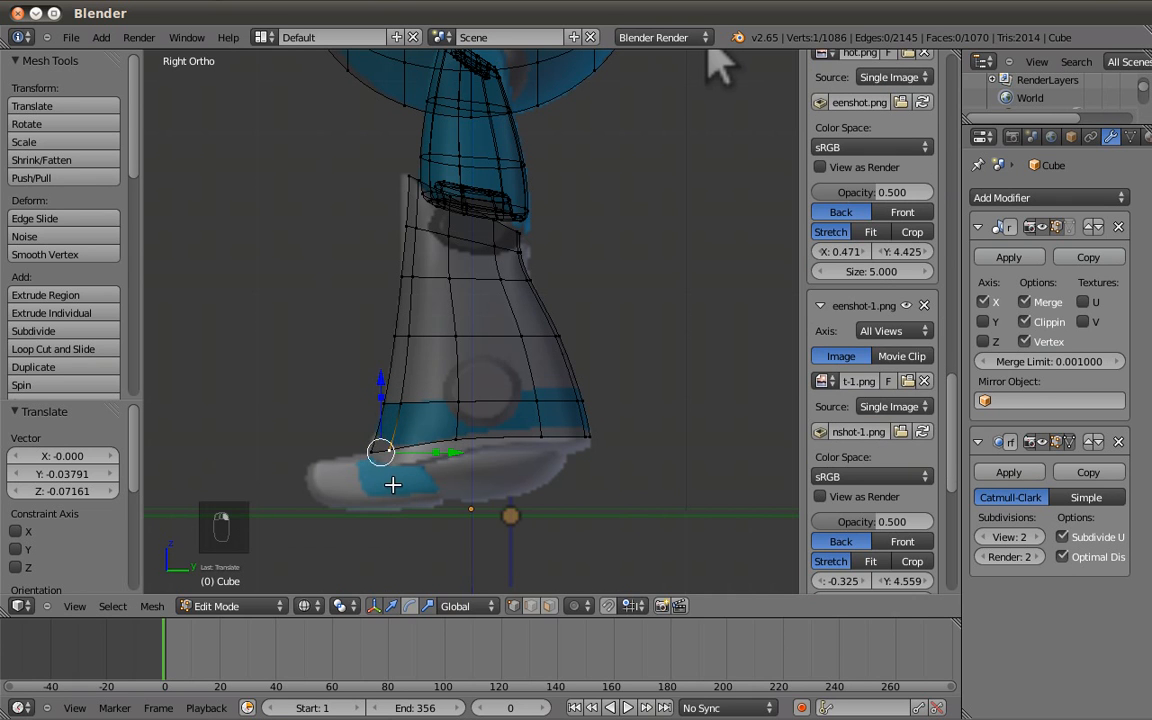
pyautogui.press('g')
pyautogui.rightClick(382, 456)
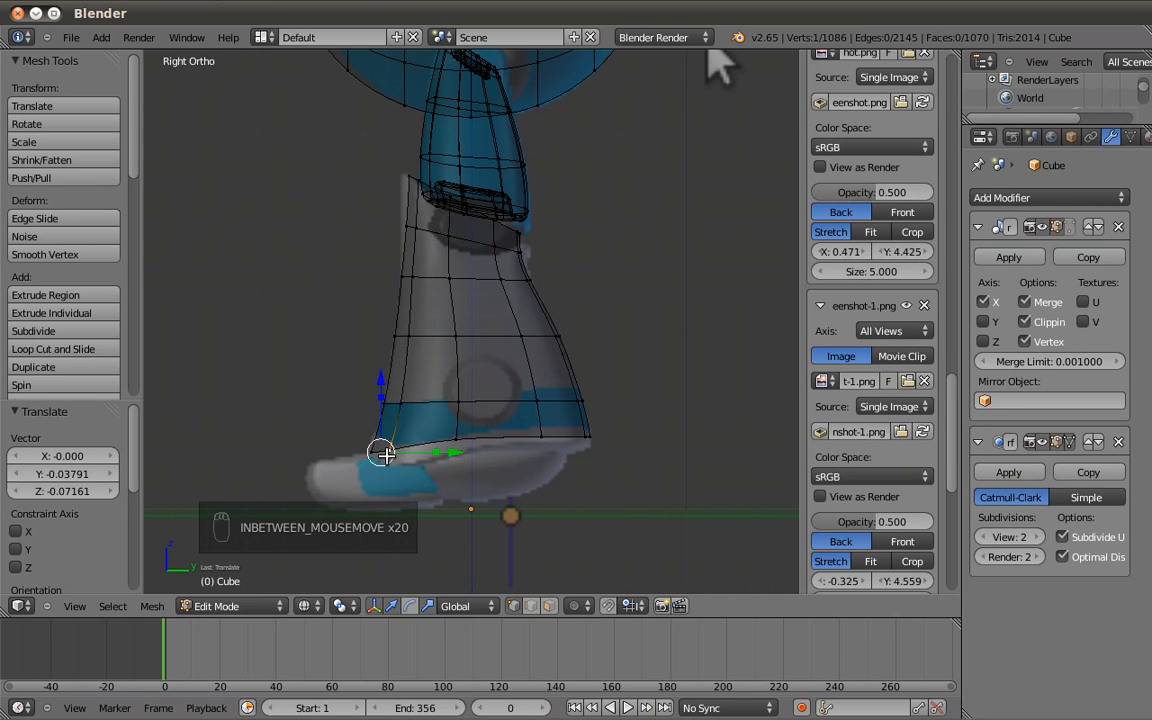
pyautogui.press('b')
pyautogui.moveTo(385, 395); pyautogui.dragTo(600, 497)
pyautogui.click(389, 413)
pyautogui.press('a')
# Lower the remaining middle and rear vertices of the boot's bottom edge by 0.042 along Z.
pyautogui.press('b')
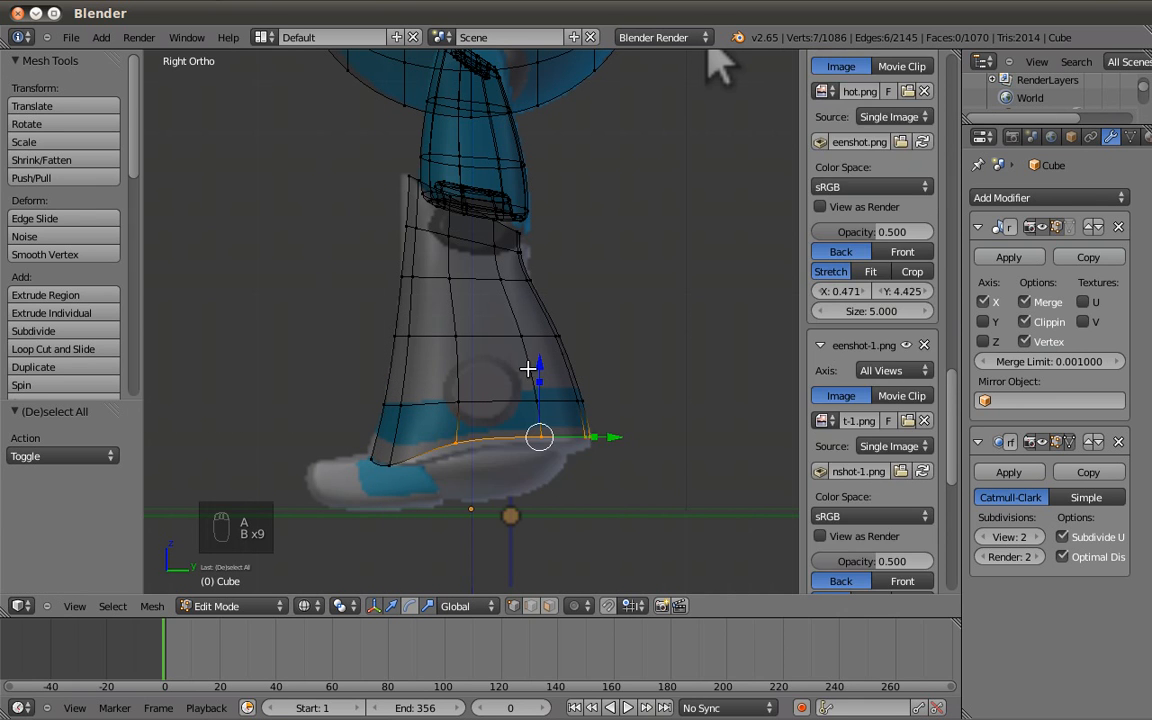
pyautogui.moveTo(533, 372); pyautogui.dragTo(533, 376)
pyautogui.click(489, 381)
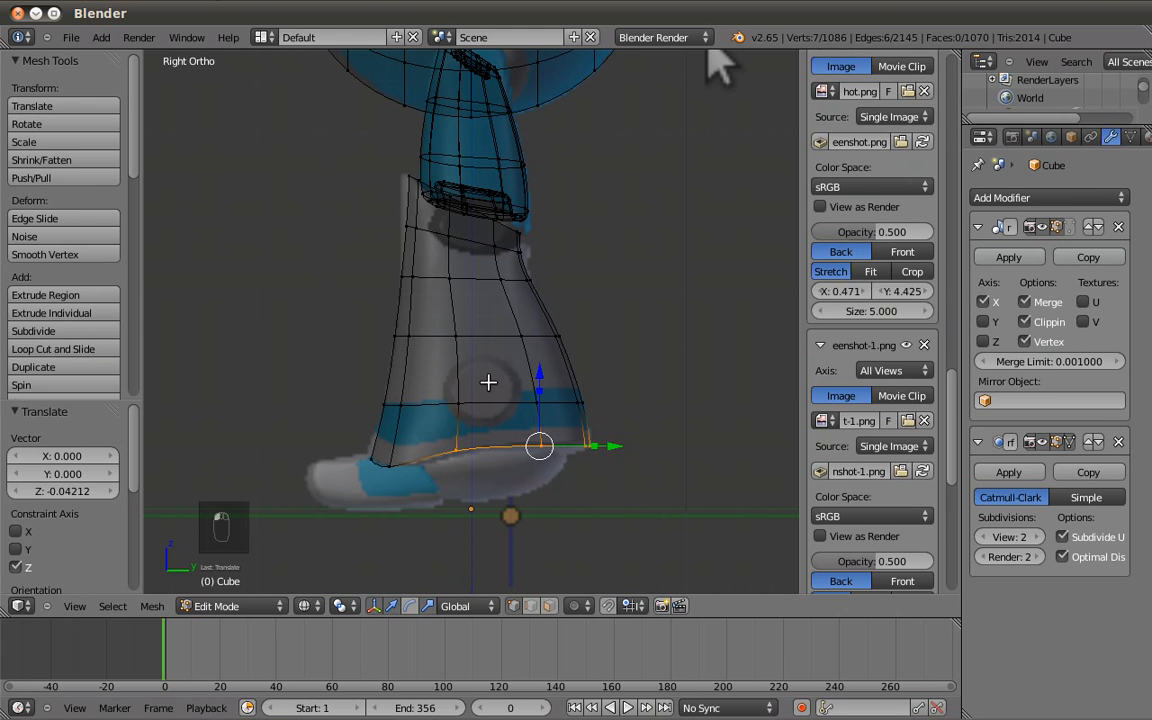
pyautogui.press('a')
pyautogui.press('z')
# Switch to the front view, hide the side reference image, and show the front reference image.
pyautogui.moveTo(483, 391); pyautogui.dragTo(700, 459, button='middle')
pyautogui.press('KP_1')
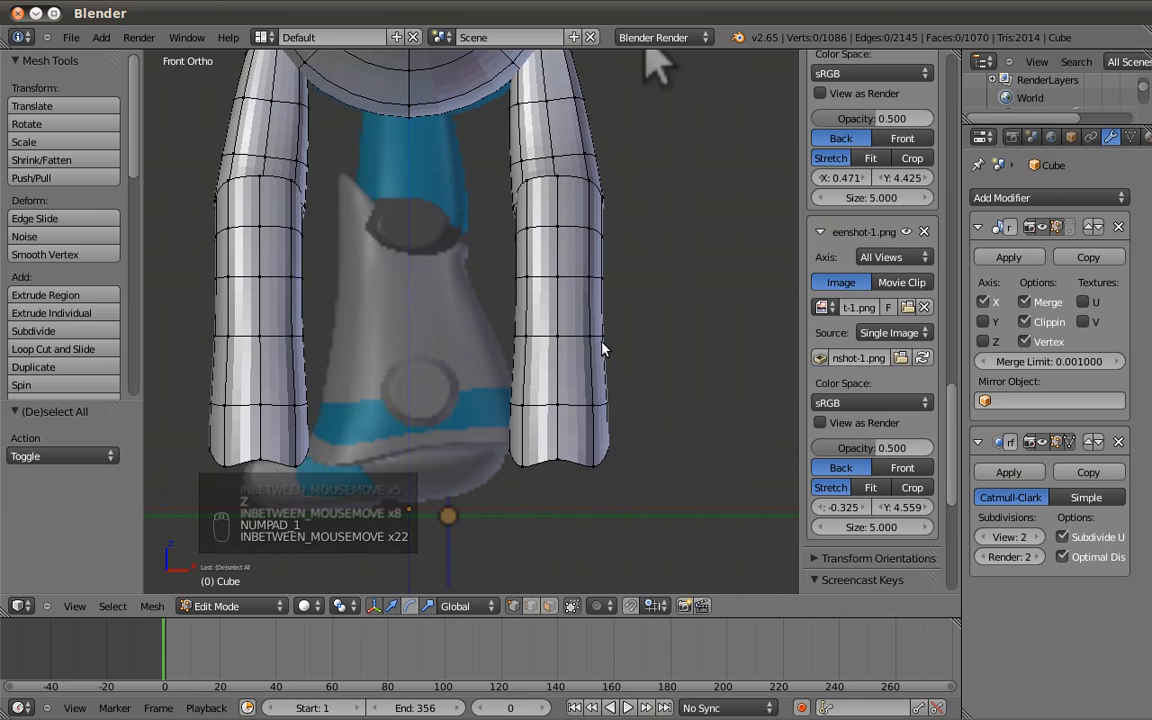
pyautogui.press('Tab')
pyautogui.press('KP_3')
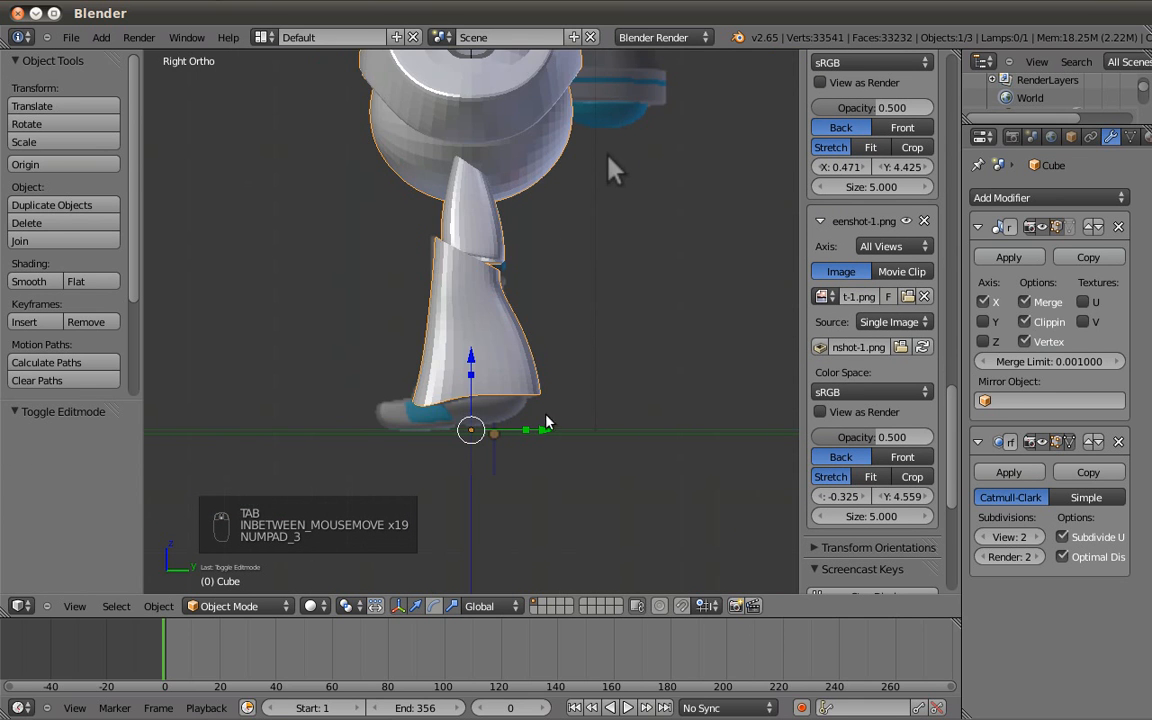
pyautogui.press('KP_1')
pyautogui.scroll(-5, 890, 475)
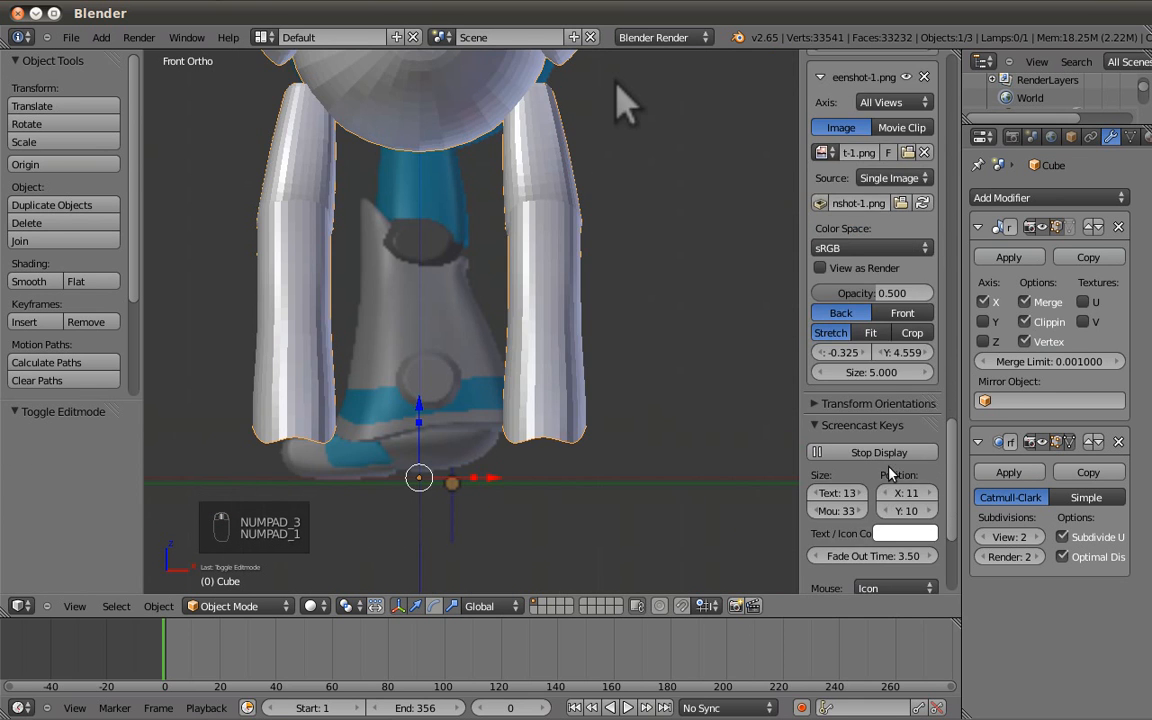
pyautogui.scroll(3, 899, 310)
pyautogui.scroll(2, 907, 235)
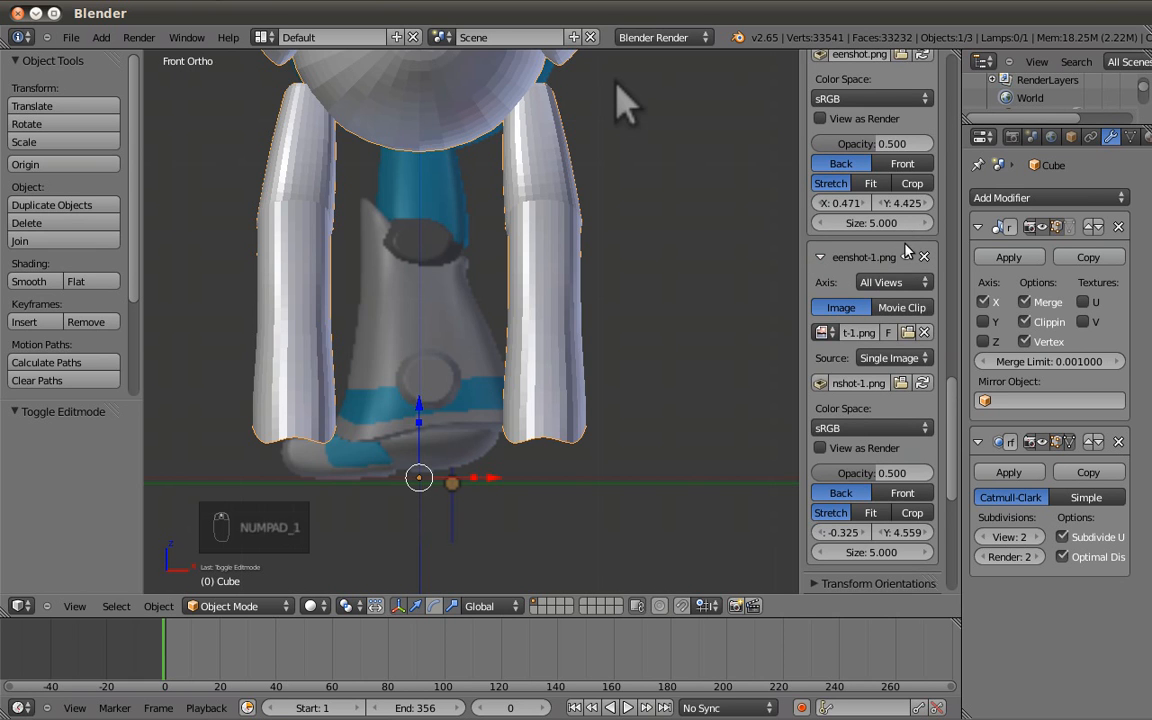
pyautogui.click(905, 258)
pyautogui.scroll(5, 880, 180)
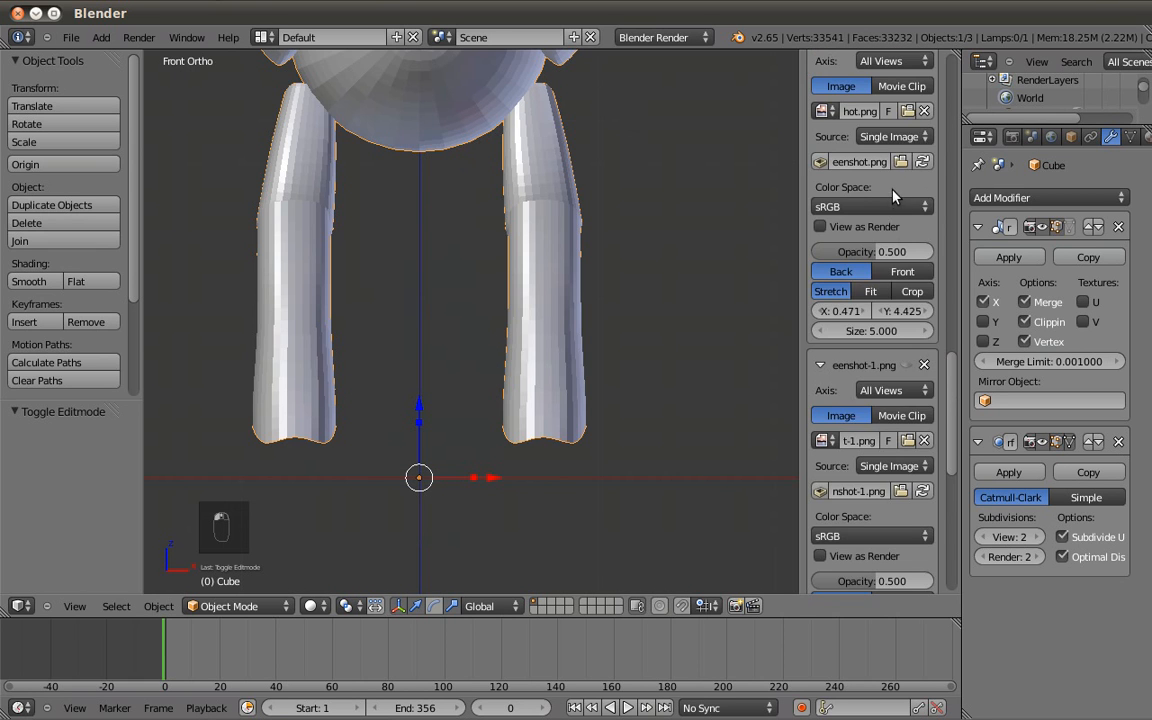
pyautogui.click(906, 107)
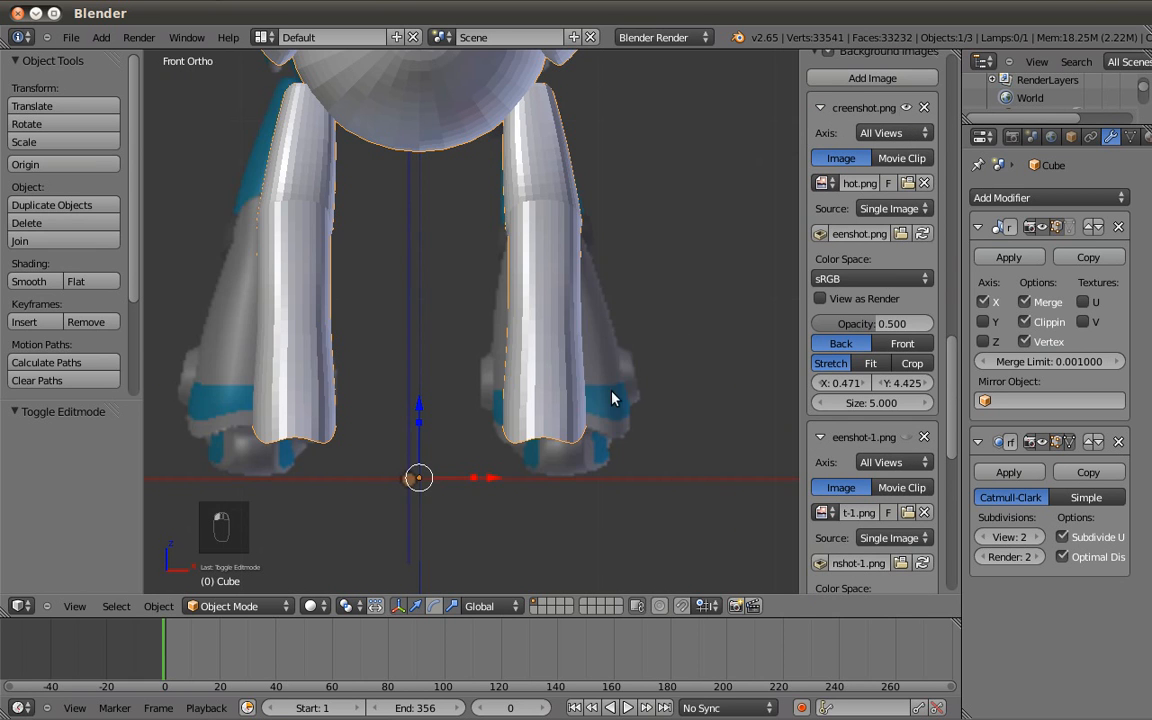
# Widen the boot's bottom edge loop along X and shift it outward to match the front reference.
pyautogui.keyDown('shift'); pyautogui.moveTo(598, 354); pyautogui.dragTo(605, 342, button='middle'); pyautogui.keyUp('shift')
pyautogui.press('Tab')
pyautogui.scroll(3, 580, 325)
pyautogui.press('z')
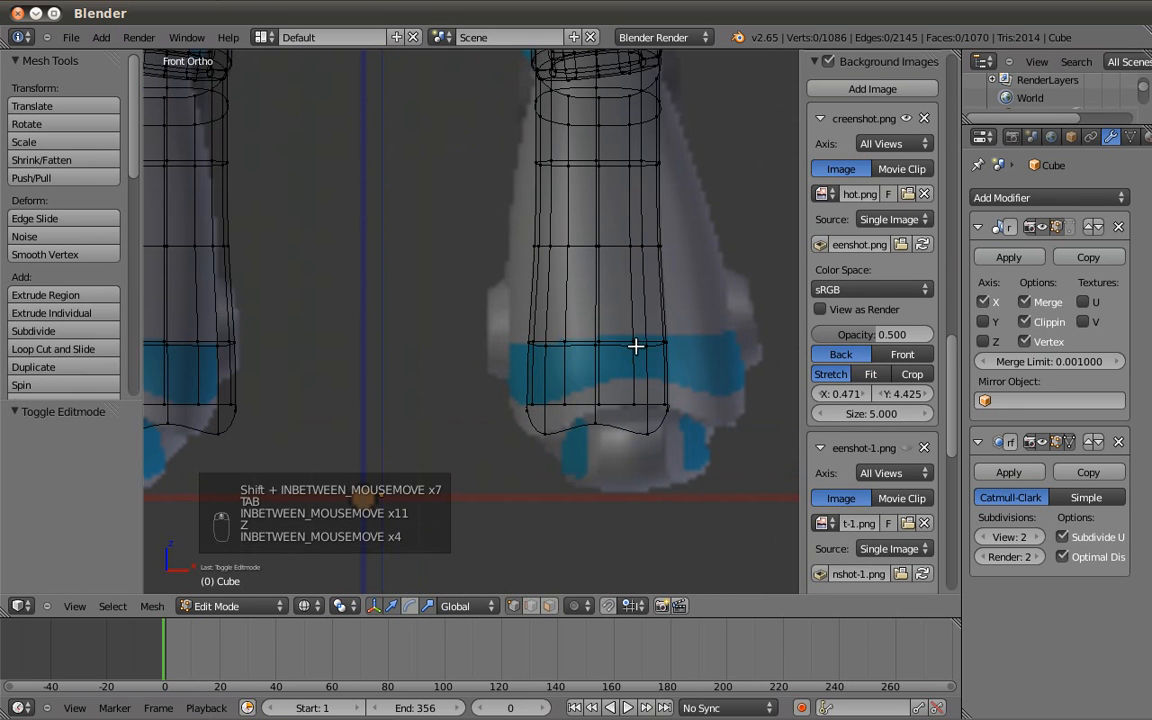
pyautogui.keyDown('alt'); pyautogui.keyDown('shift'); pyautogui.rightClick(621, 431); pyautogui.keyUp('shift'); pyautogui.keyUp('alt')
pyautogui.press('z')
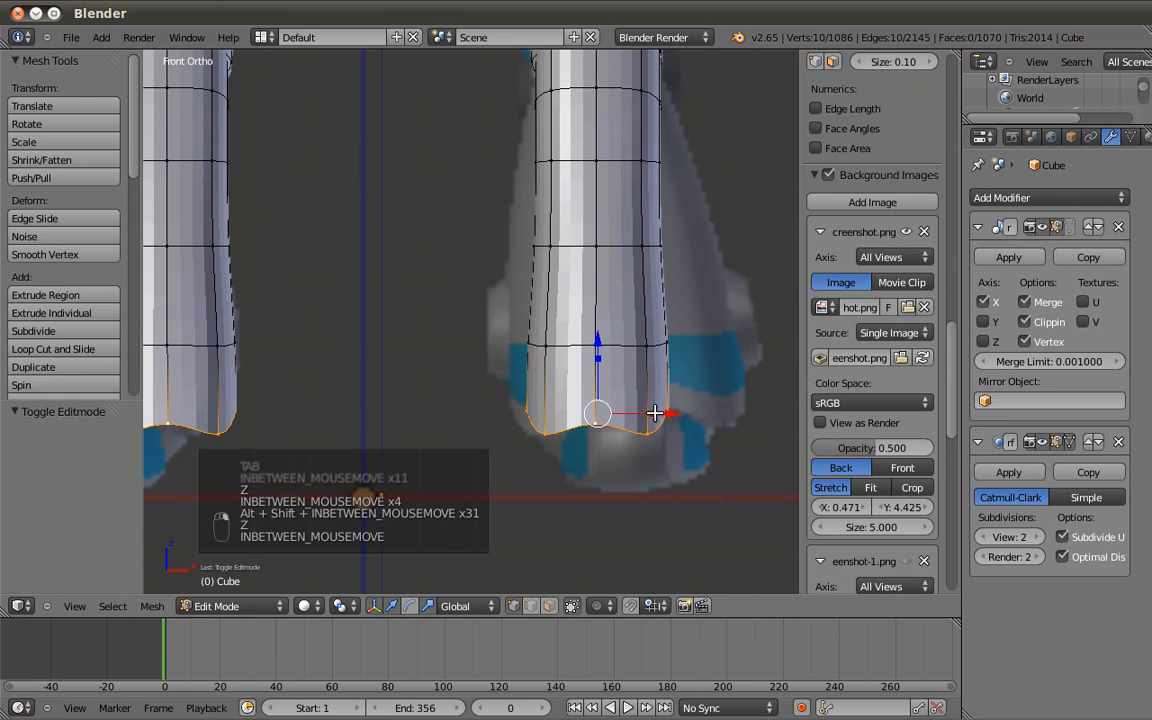
pyautogui.press('s')
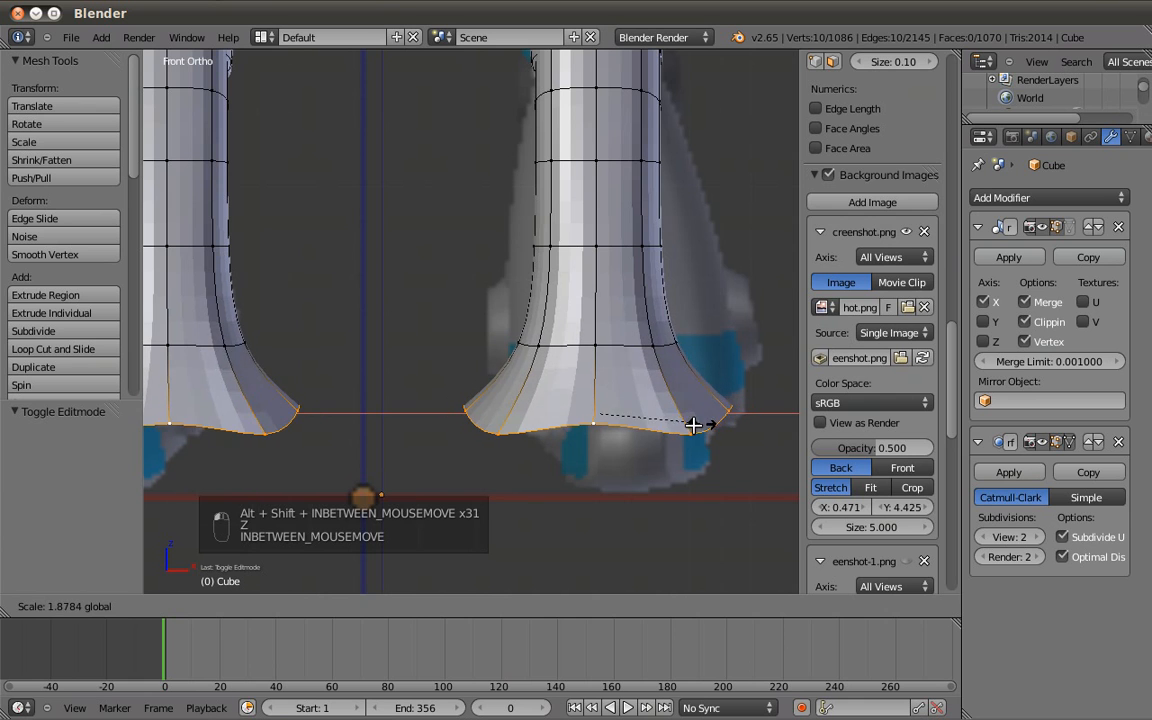
pyautogui.click(694, 419)
pyautogui.moveTo(699, 417); pyautogui.dragTo(702, 418)
pyautogui.press('a')
# Widen the loop just above the boot's bottom edge along X and shift it outward to follow the reference.
pyautogui.keyDown('alt'); pyautogui.keyDown('shift'); pyautogui.rightClick(655, 350); pyautogui.keyUp('shift'); pyautogui.keyUp('alt')
pyautogui.press('s')
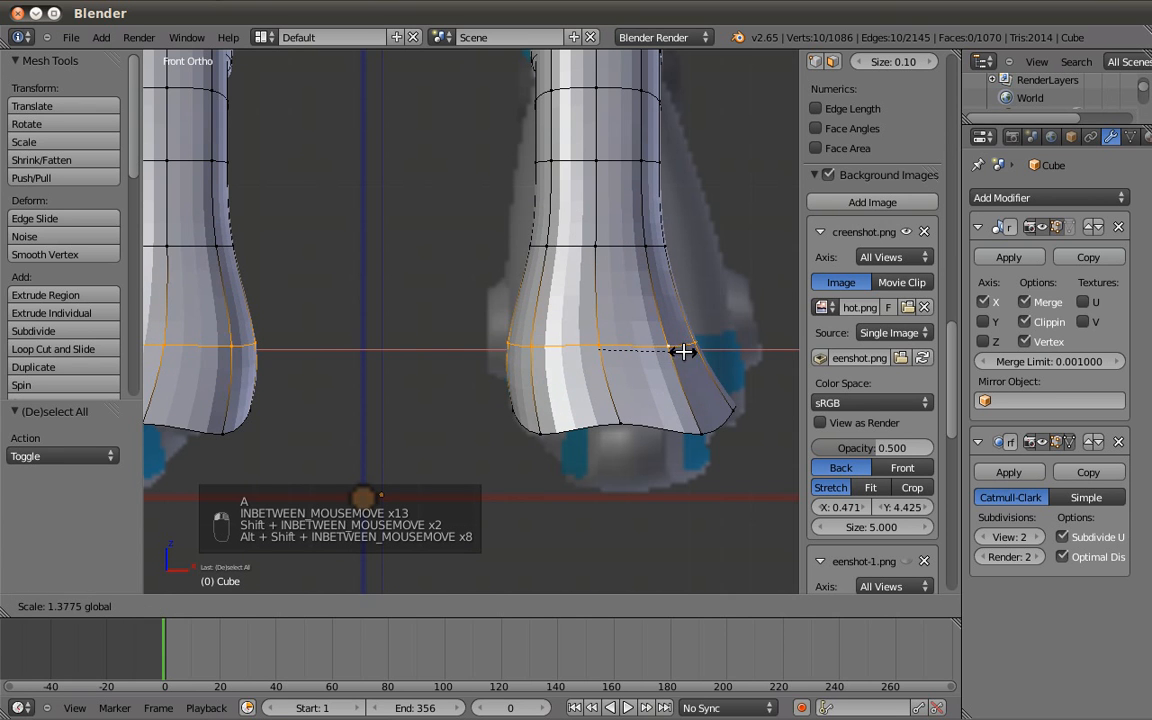
pyautogui.click(700, 355)
pyautogui.moveTo(677, 350); pyautogui.dragTo(695, 349)
pyautogui.press('a')
# Widen the third loop from the boot's bottom along X and shift it outward to the reference outline.
pyautogui.keyDown('alt'); pyautogui.rightClick(662, 246); pyautogui.keyUp('alt')
pyautogui.press('s')
pyautogui.press('x')
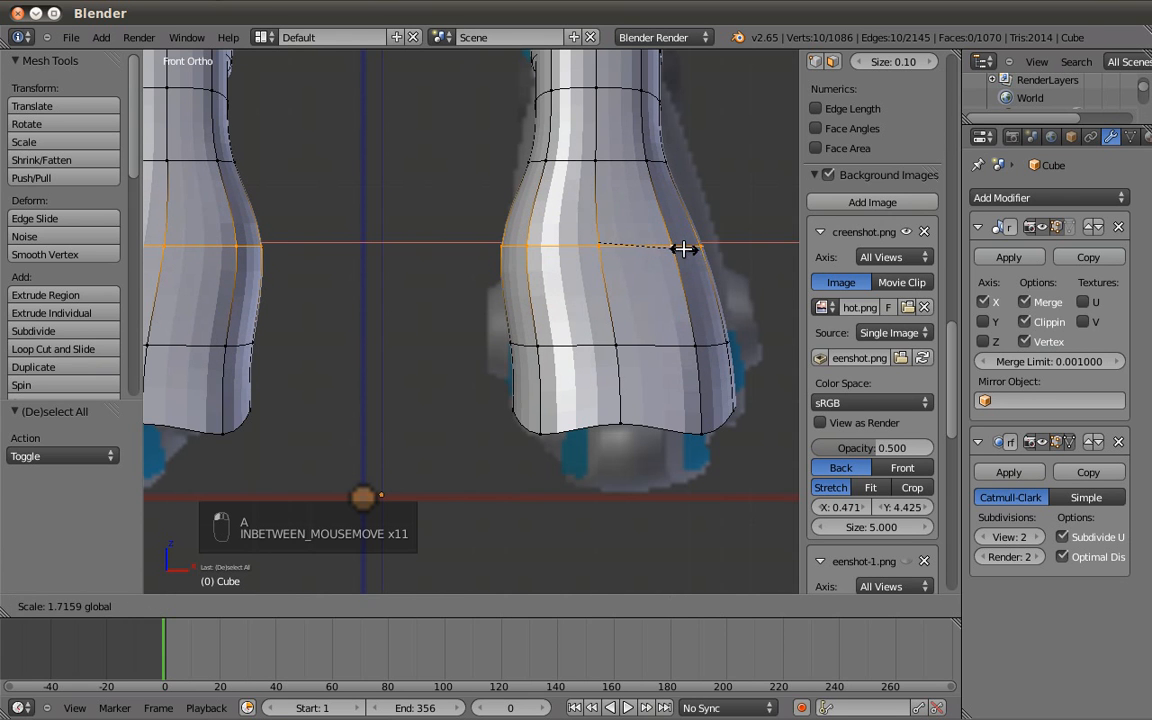
pyautogui.click(689, 248)
pyautogui.moveTo(678, 243); pyautogui.dragTo(692, 244)
pyautogui.press('a')
# Widen the fourth loop from the boot's bottom along X and shift it outward to the reference outline.
pyautogui.keyDown('shift'); pyautogui.moveTo(632, 142); pyautogui.dragTo(637, 222, button='middle'); pyautogui.keyUp('shift')
pyautogui.keyDown('alt'); pyautogui.rightClick(637, 221); pyautogui.keyUp('alt')
pyautogui.moveTo(666, 242)
pyautogui.mouseDown()
pyautogui.moveTo(697, 243)
pyautogui.moveTo(660, 218)
pyautogui.mouseUp()
# Widen the fifth loop from the boot's bottom, just below the rim, along X.
pyautogui.press('z')
pyautogui.press('a')
pyautogui.keyDown('alt'); pyautogui.rightClick(612, 176); pyautogui.keyUp('alt')
pyautogui.press('z')
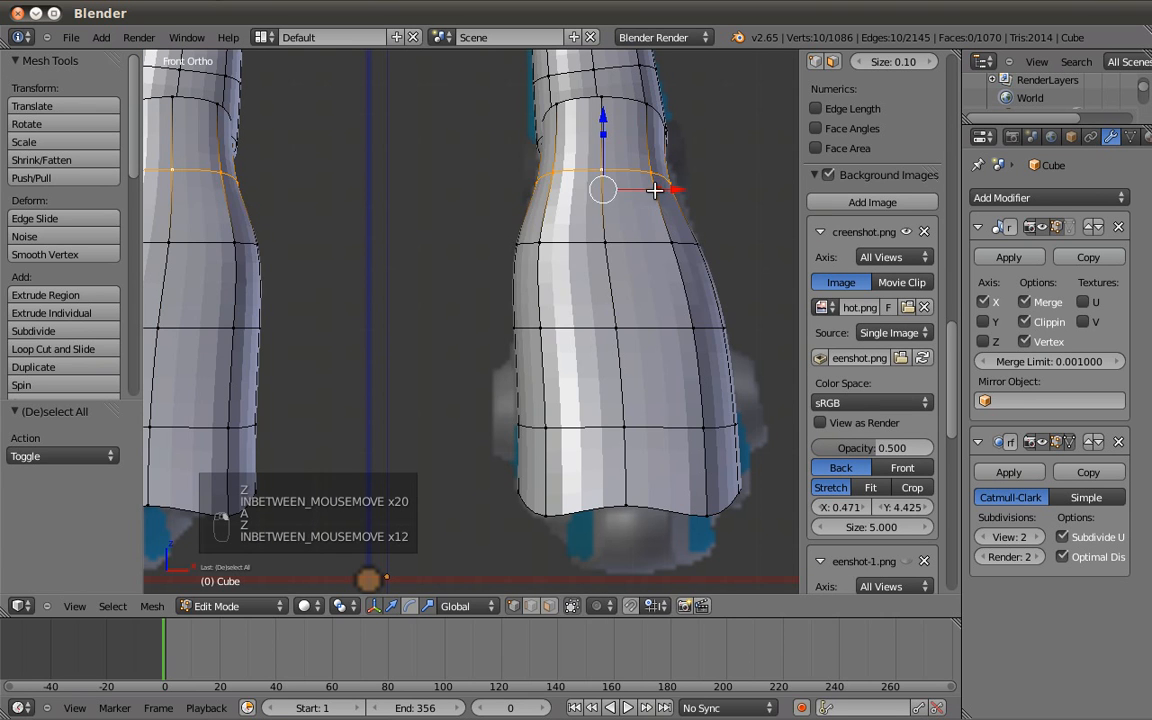
pyautogui.press('s')
pyautogui.press('x')
pyautogui.click(656, 218)
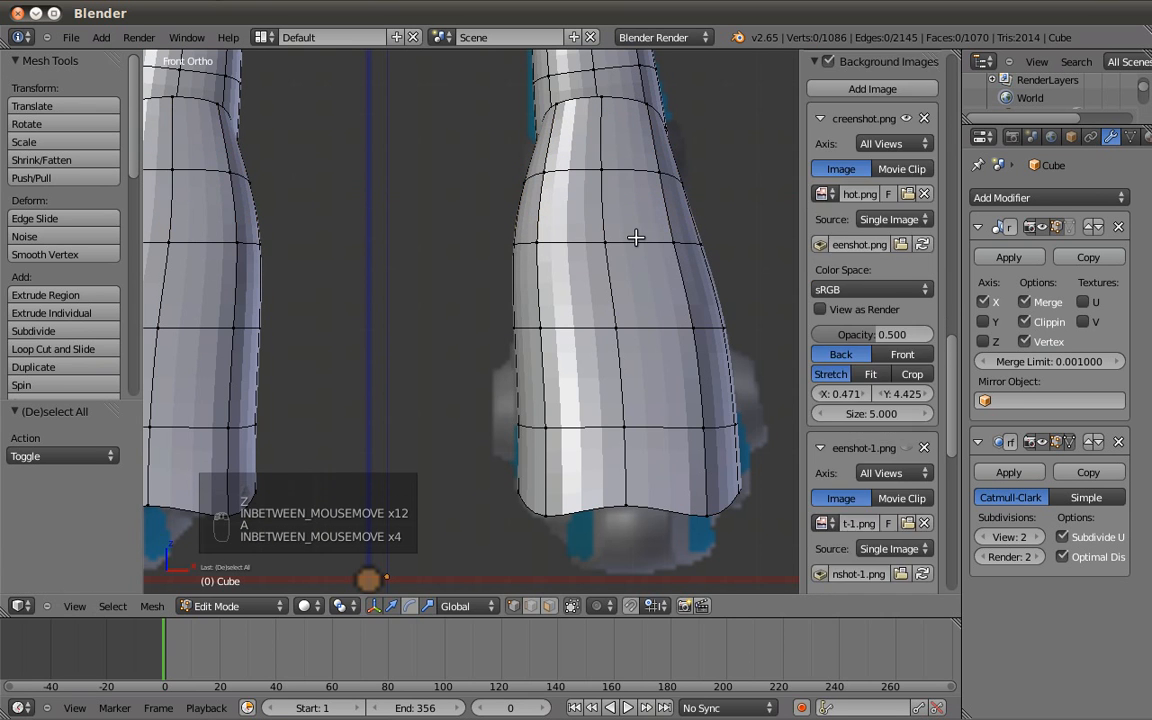
# Shift the boot's fourth loop outward about 0.026 along X and the fifth loop about 0.018.
pyautogui.keyDown('alt'); pyautogui.rightClick(651, 241); pyautogui.keyUp('alt')
pyautogui.moveTo(690, 240); pyautogui.dragTo(695, 237)
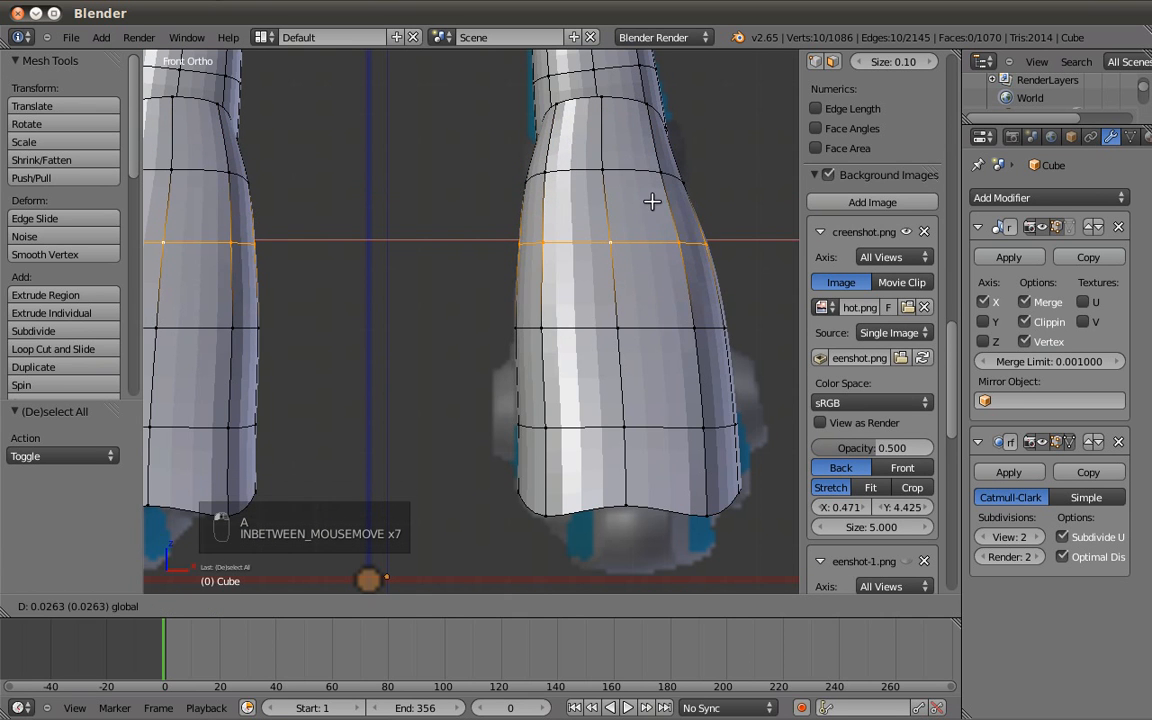
pyautogui.press('a')
pyautogui.keyDown('alt'); pyautogui.rightClick(640, 173); pyautogui.keyUp('alt')
pyautogui.moveTo(682, 188); pyautogui.dragTo(688, 190)
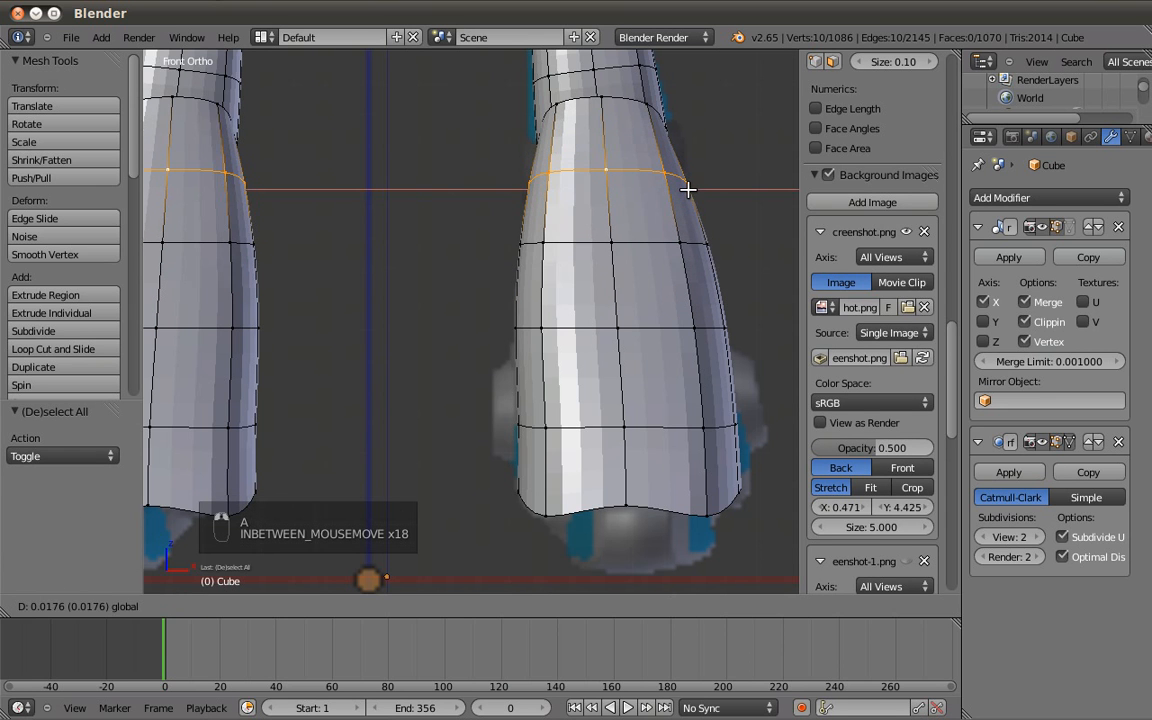
pyautogui.click(640, 155)
pyautogui.press('a')
# Rotate the boot's rim -4.733° in the front view, nudge it about -0.003 along X, and widen it slightly along X.
pyautogui.keyDown('alt'); pyautogui.rightClick(630, 101); pyautogui.keyUp('alt')
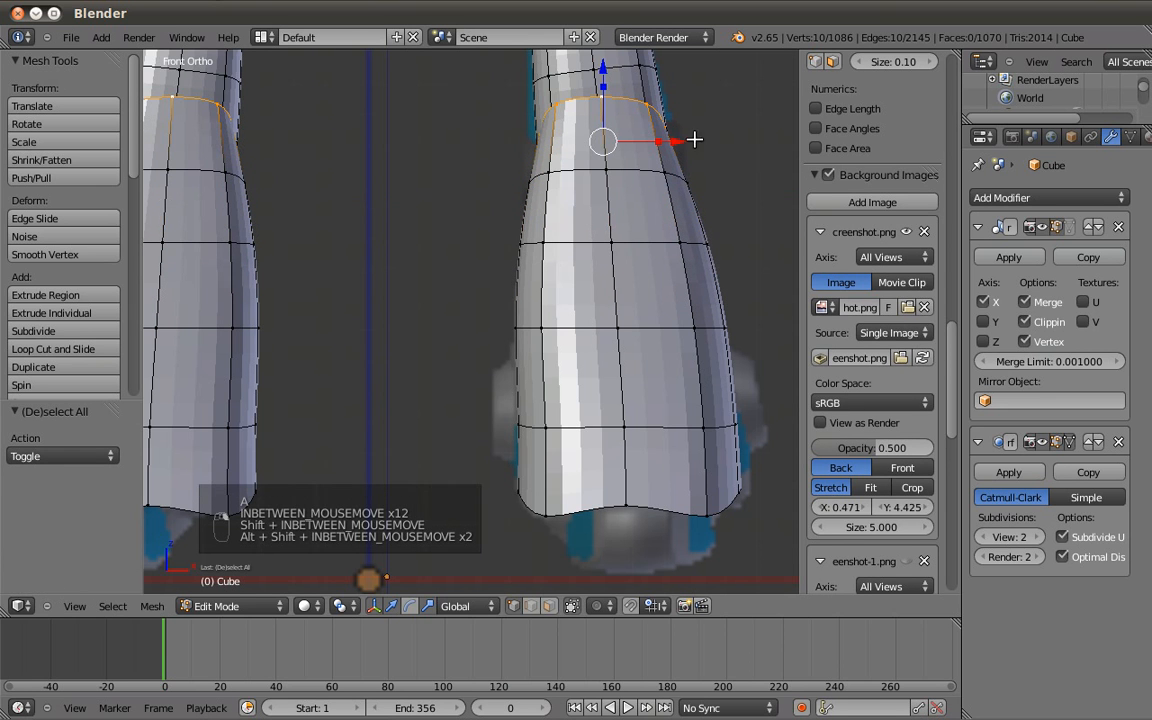
pyautogui.press('r')
pyautogui.click(688, 129)
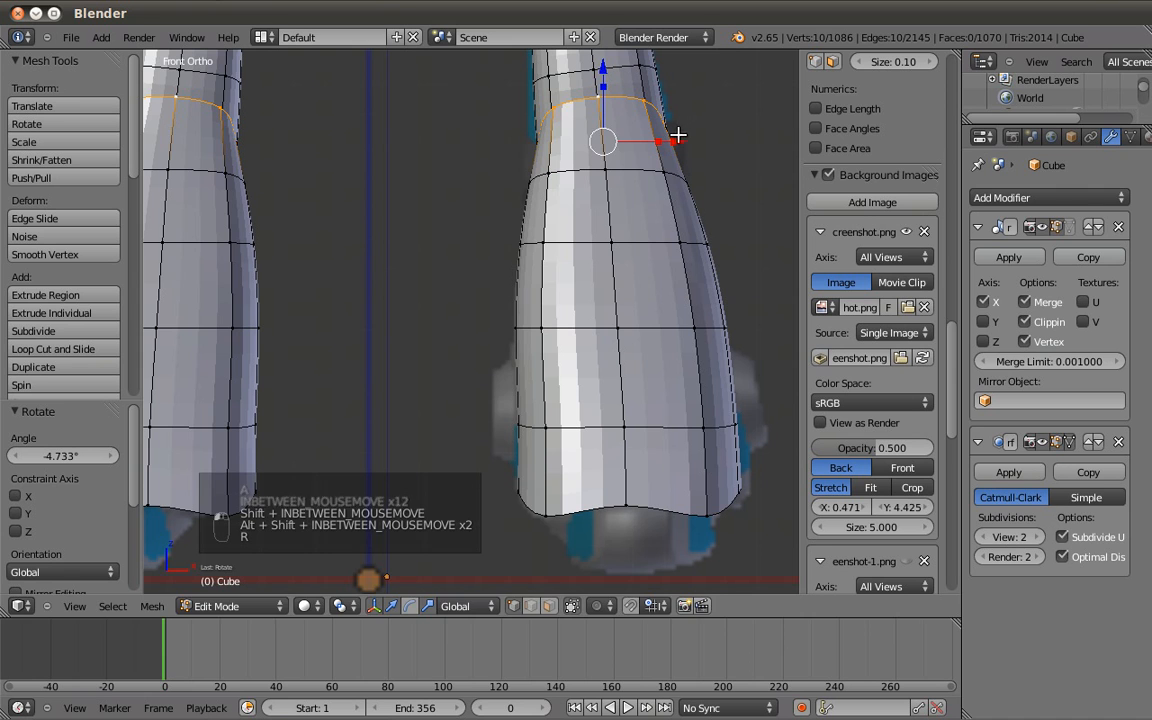
pyautogui.moveTo(656, 141); pyautogui.dragTo(654, 141)
pyautogui.press('s')
pyautogui.press('x')
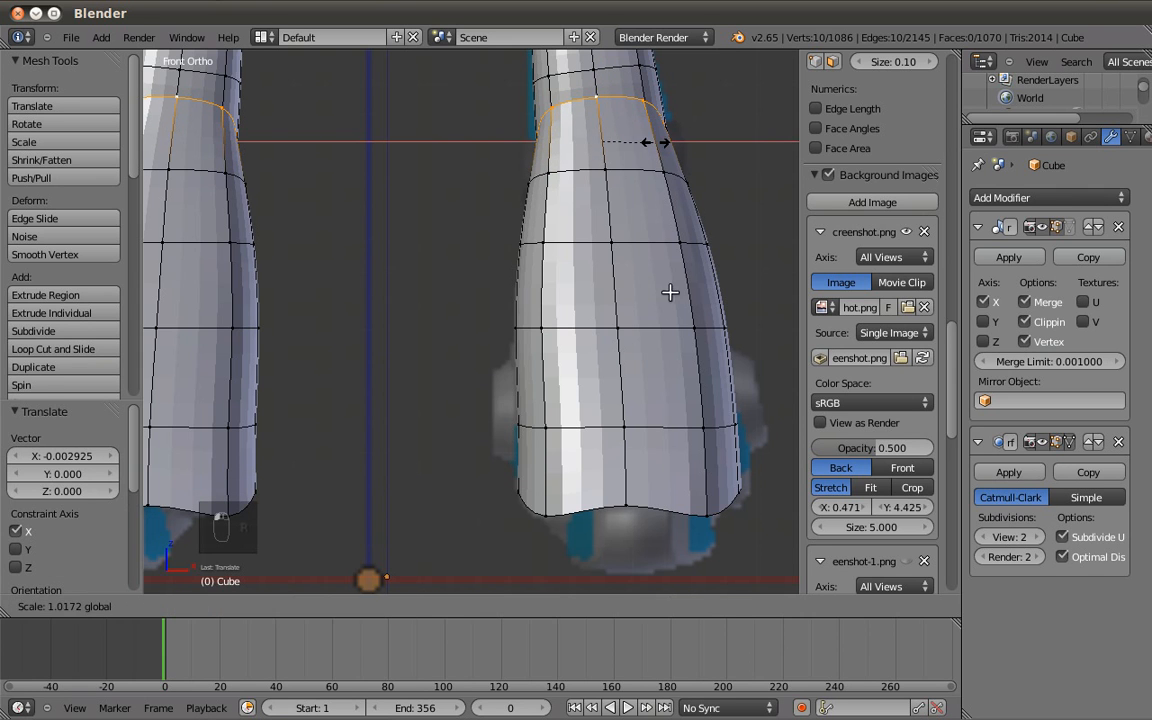
pyautogui.click(660, 190)
pyautogui.press('a')
# Widen the second and third loops from the boot's bottom together along X.
pyautogui.keyDown('alt'); pyautogui.rightClick(673, 420); pyautogui.keyUp('alt')
pyautogui.keyDown('alt'); pyautogui.keyDown('shift'); pyautogui.rightClick(663, 326); pyautogui.keyUp('shift'); pyautogui.keyUp('alt')
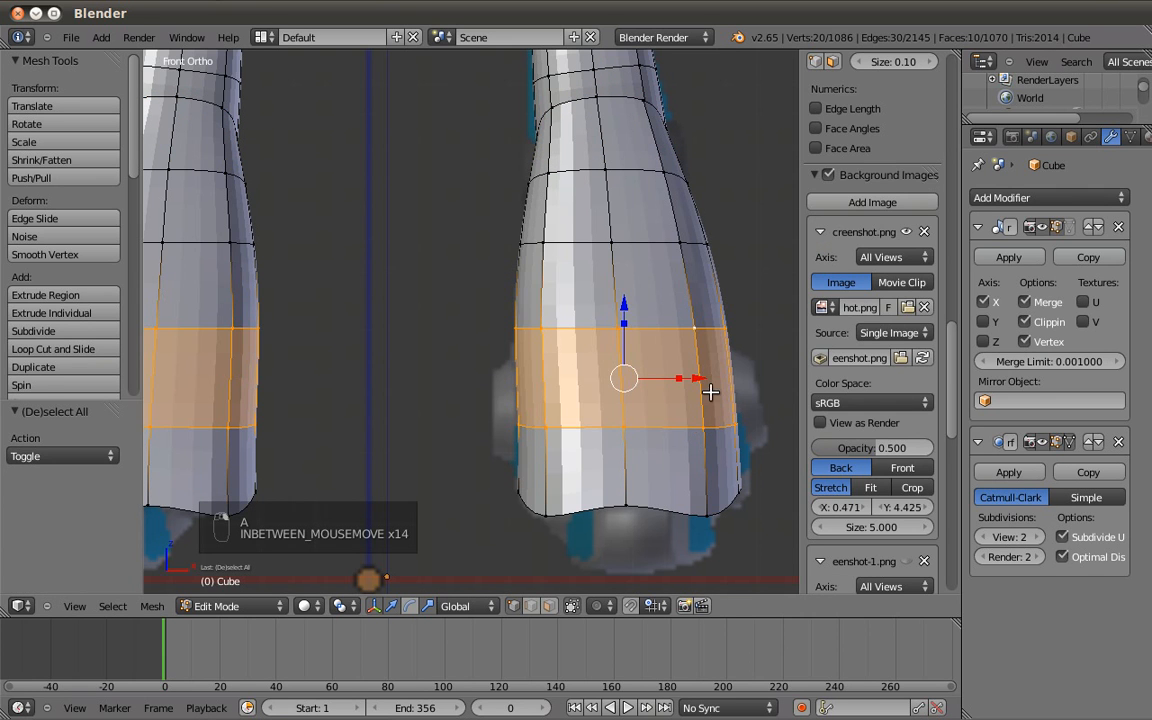
pyautogui.press('s')
pyautogui.press('x')
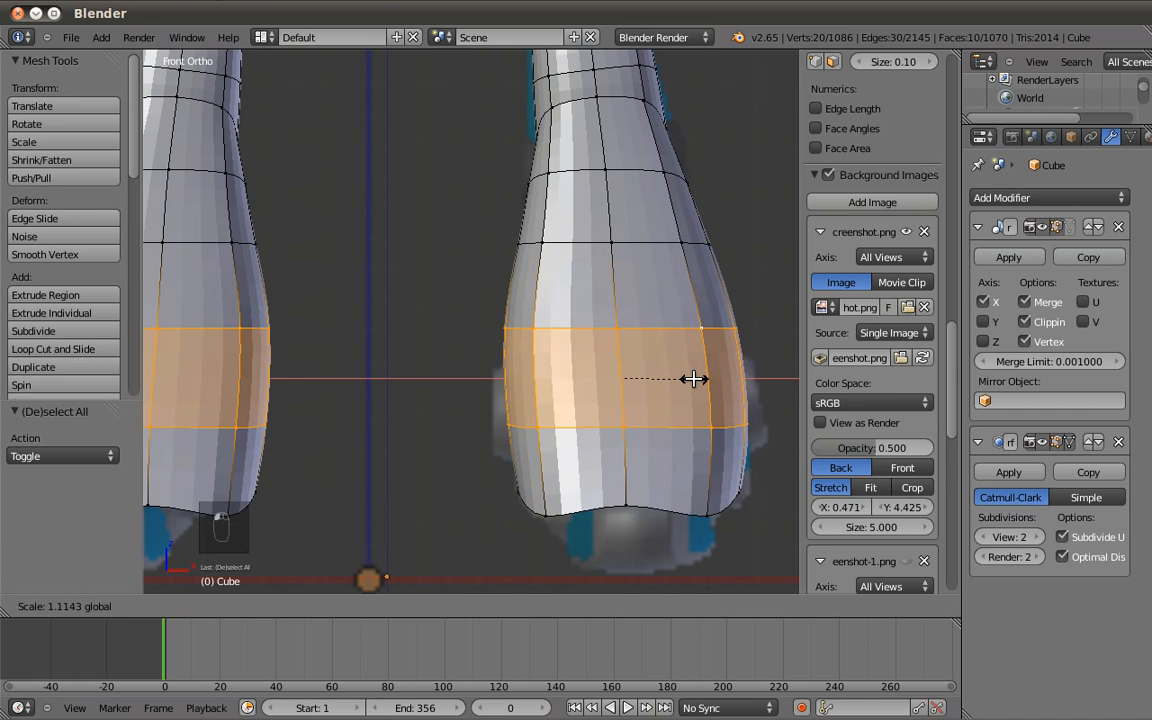
pyautogui.click(692, 435)
pyautogui.press('a')
# Widen the loop just above the boot's bottom edge by about 1.03 along X.
pyautogui.keyDown('alt'); pyautogui.keyDown('shift'); pyautogui.rightClick(682, 429); pyautogui.keyUp('shift'); pyautogui.keyUp('alt')
pyautogui.press('s')
pyautogui.press('x')
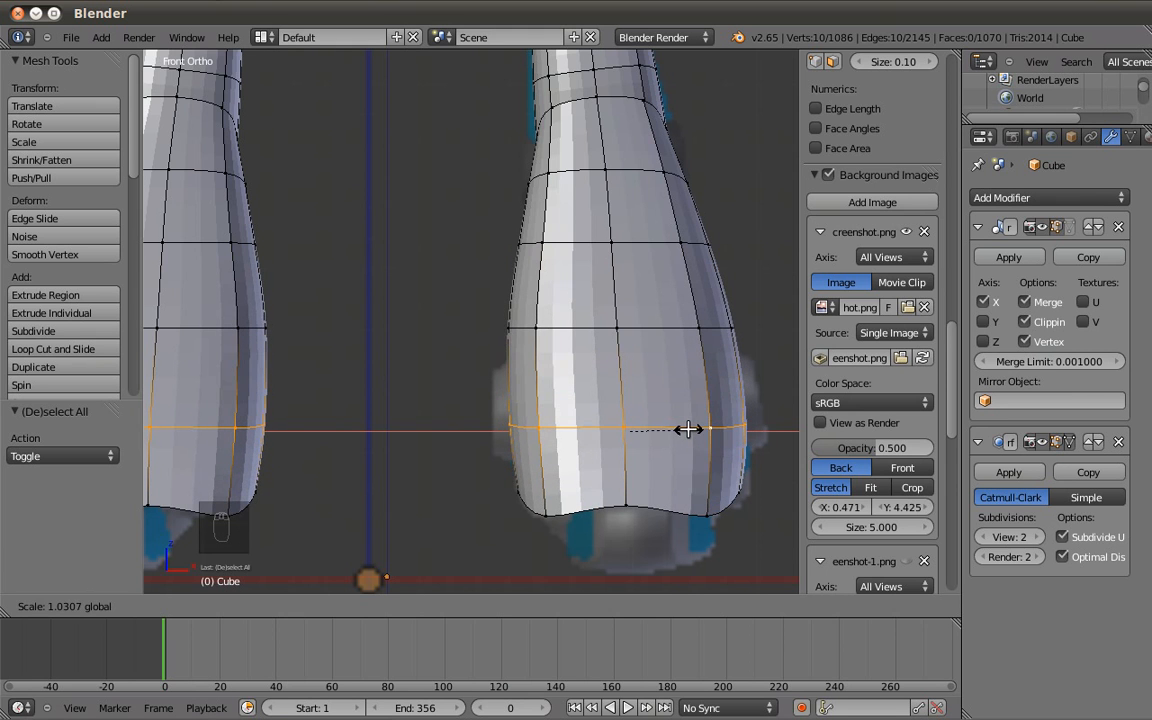
pyautogui.click(689, 432)
pyautogui.press('a')
# Extrude the boot's bottom edge loop slightly downward along Z in the side view.
pyautogui.scroll(-3, 697, 339)
pyautogui.press('Tab')
pyautogui.press('KP_3')
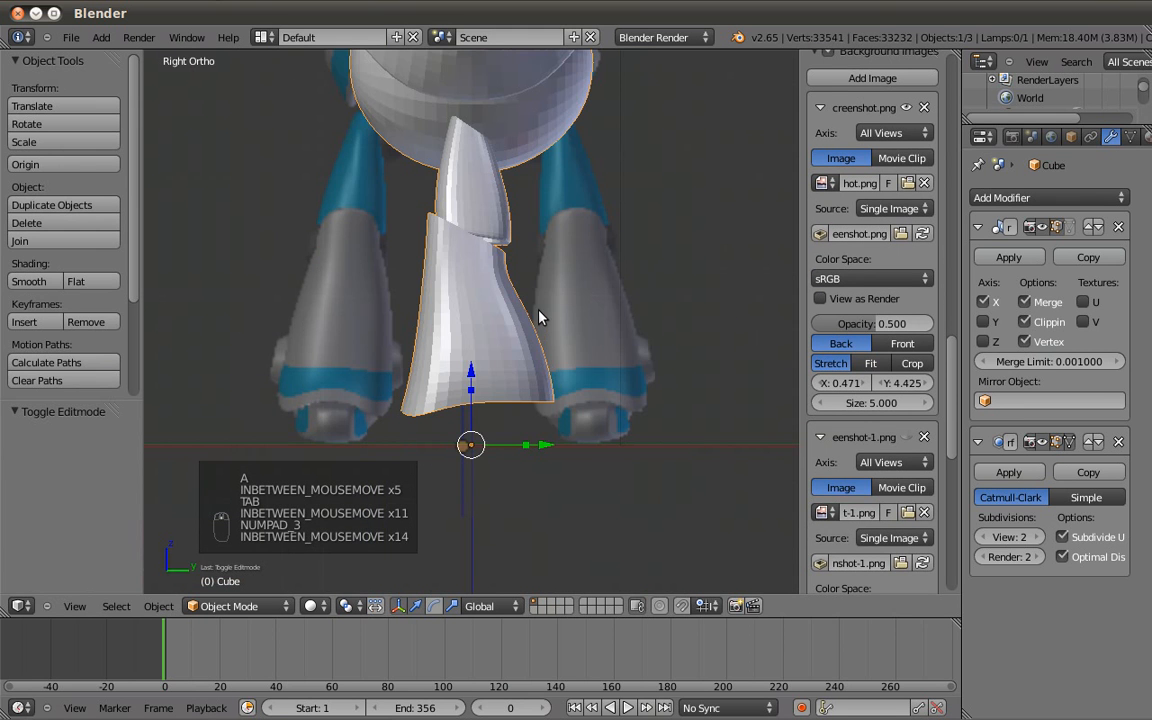
pyautogui.press('KP_1')
pyautogui.keyDown('shift'); pyautogui.moveTo(548, 327); pyautogui.dragTo(630, 293, button='middle'); pyautogui.keyUp('shift')
pyautogui.press('Tab')
pyautogui.keyDown('alt'); pyautogui.keyDown('shift'); pyautogui.rightClick(630, 293); pyautogui.keyUp('shift'); pyautogui.keyUp('alt')
pyautogui.press('KP_3')
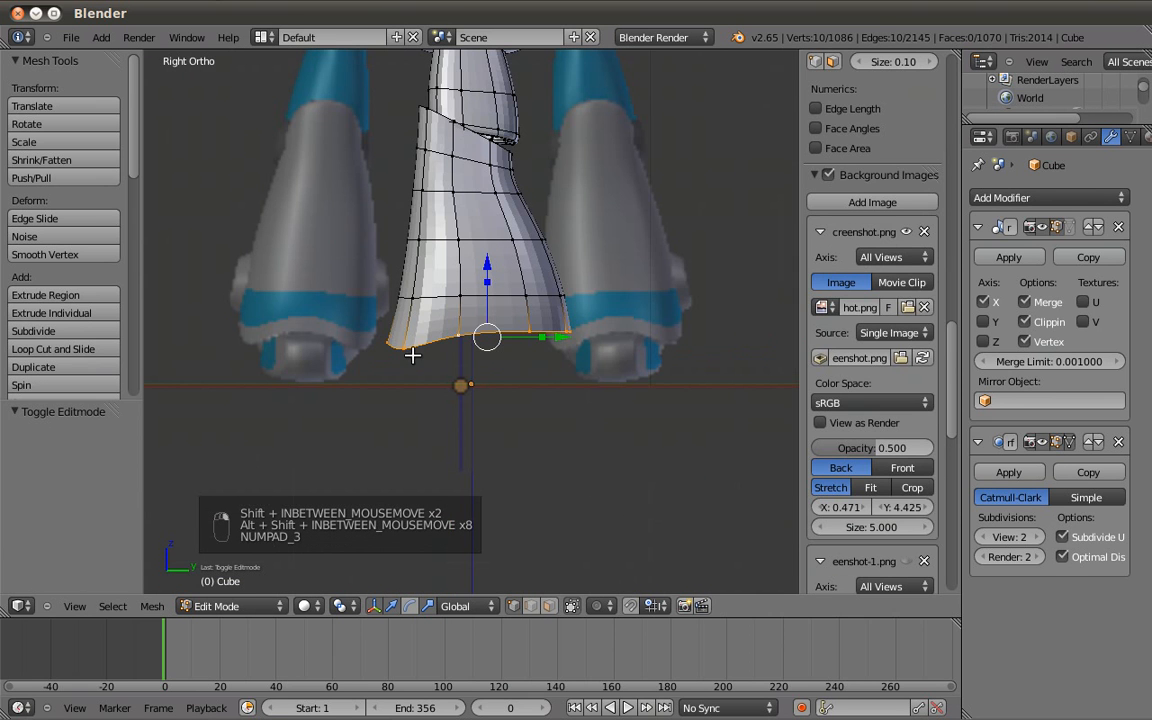
pyautogui.press('e')
pyautogui.press('z')
# Extrude the boot's bottom edge loop and scale it inward to about 0.8.
pyautogui.scroll(3, 594, 433)
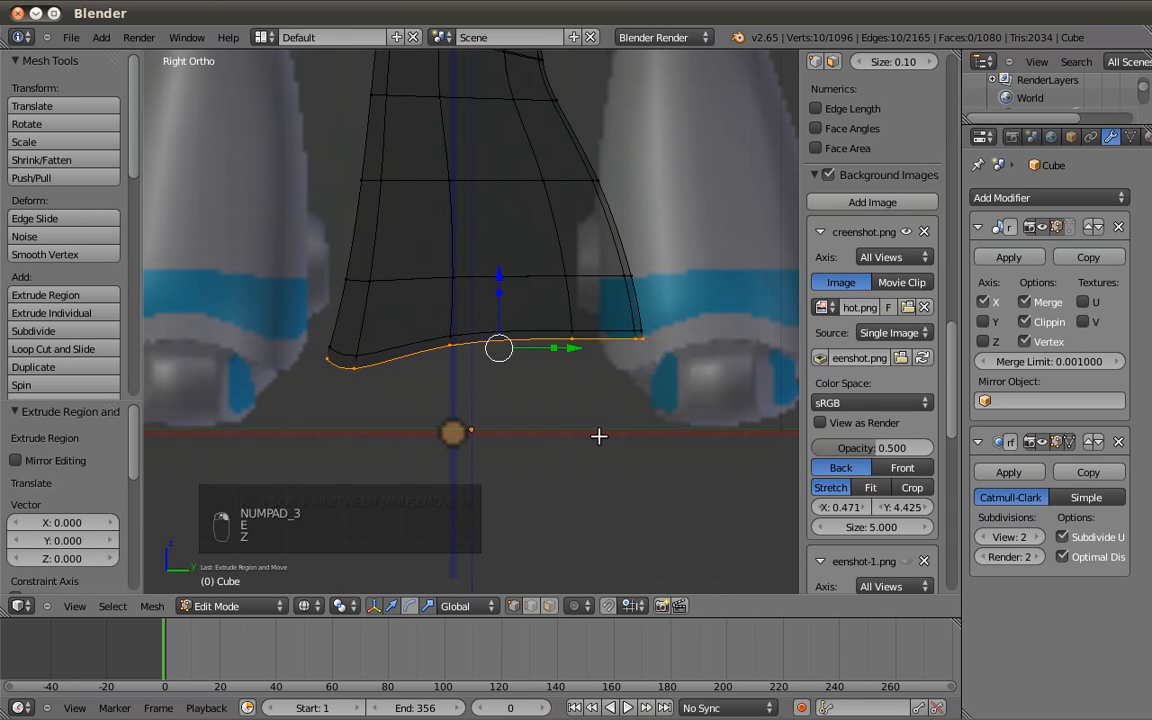
pyautogui.press('e')
pyautogui.press('s')
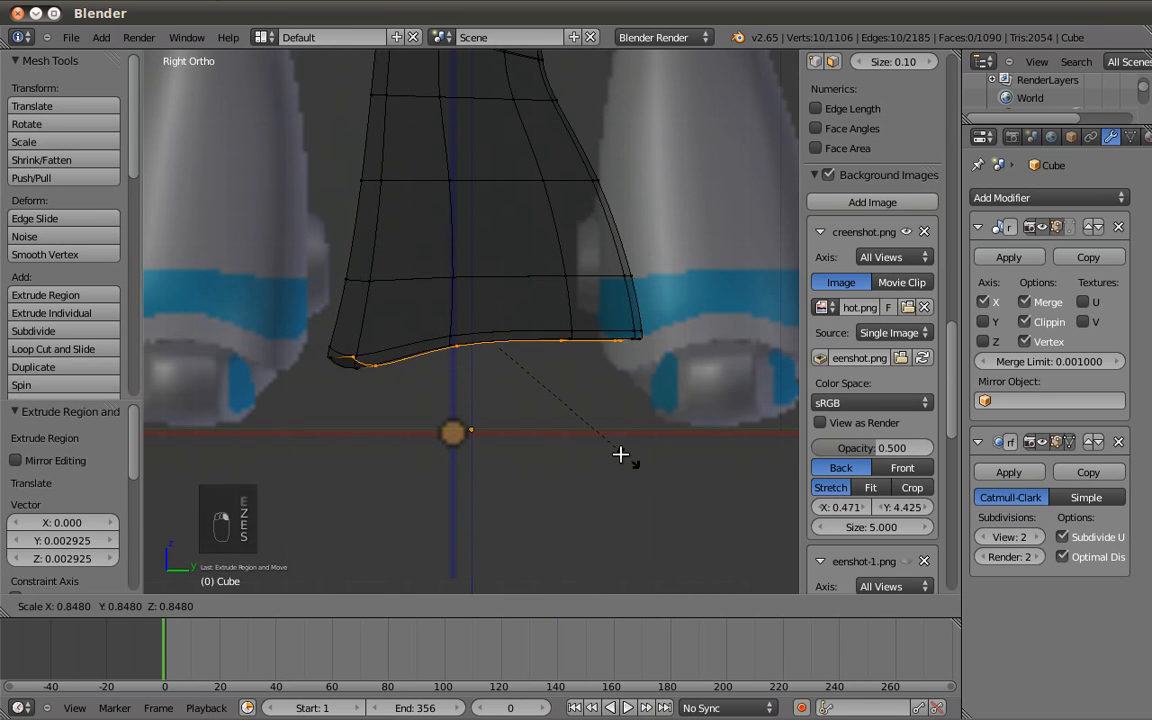
pyautogui.click(610, 443)
pyautogui.press('KP_1')
pyautogui.press('z')
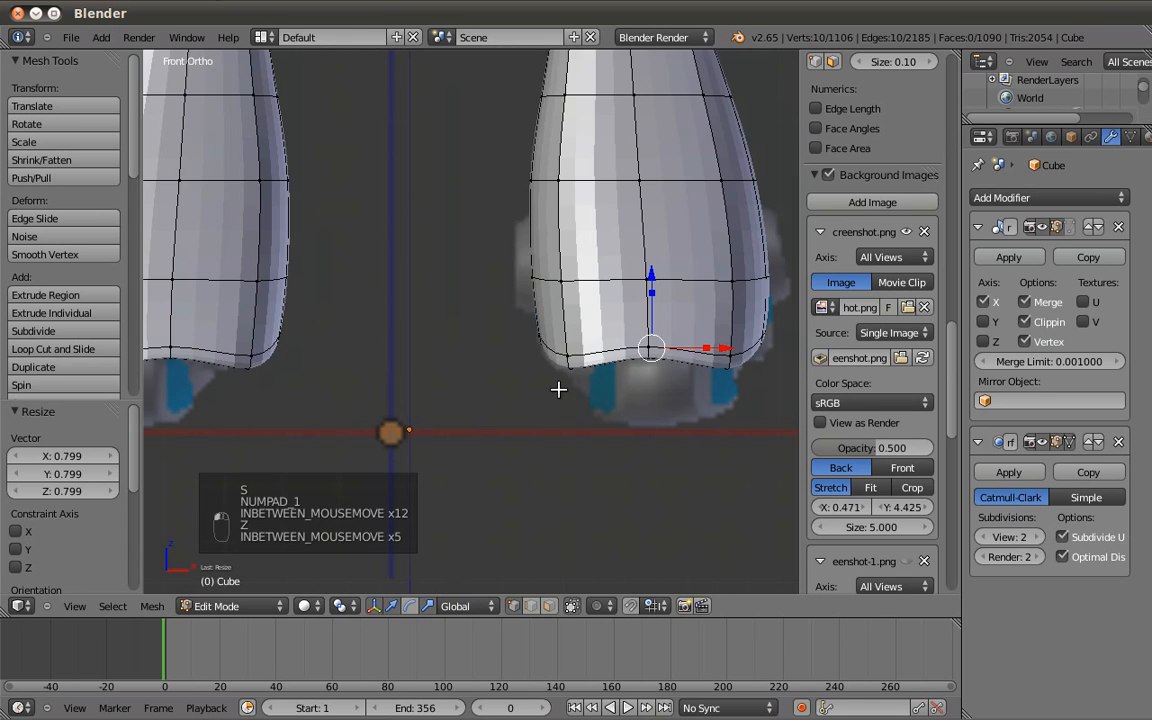
# In the bottom view, narrow the boot's inner bottom loop to about 0.872 along X, and scale it slightly smaller overall.
pyautogui.press('ctrl+KP_7')
pyautogui.press('z')
pyautogui.keyDown('shift'); pyautogui.moveTo(584, 343); pyautogui.dragTo(607, 342, button='middle'); pyautogui.keyUp('shift')
pyautogui.press('z')
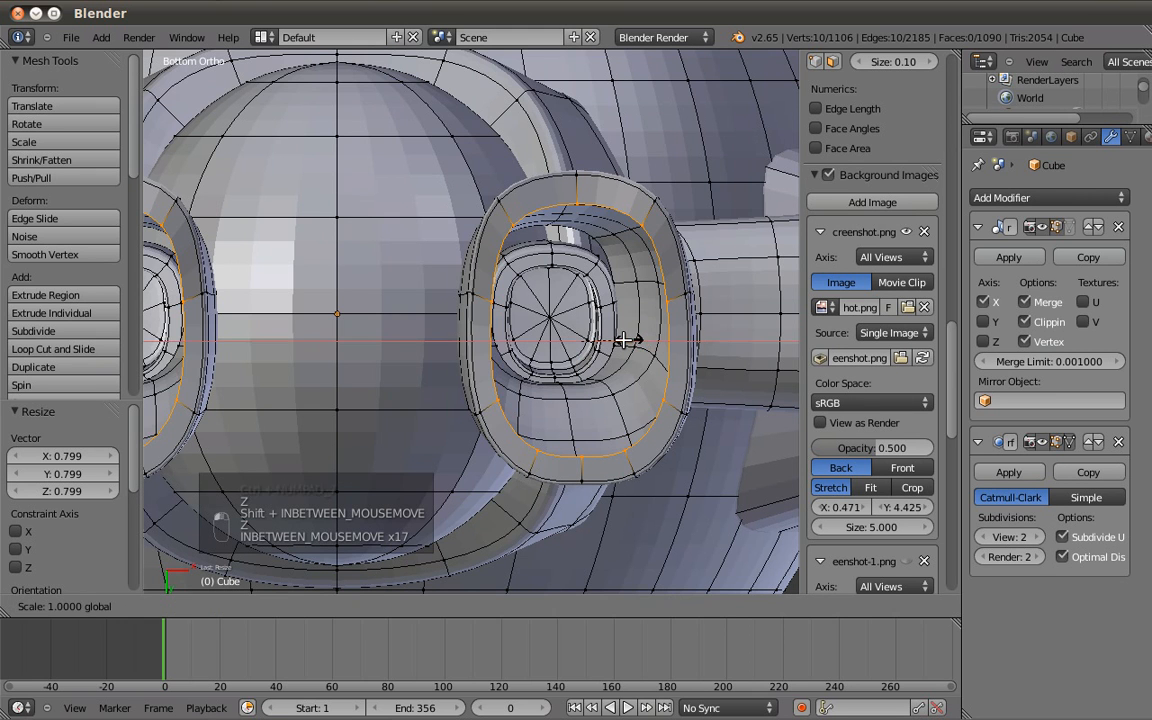
pyautogui.click(618, 341)
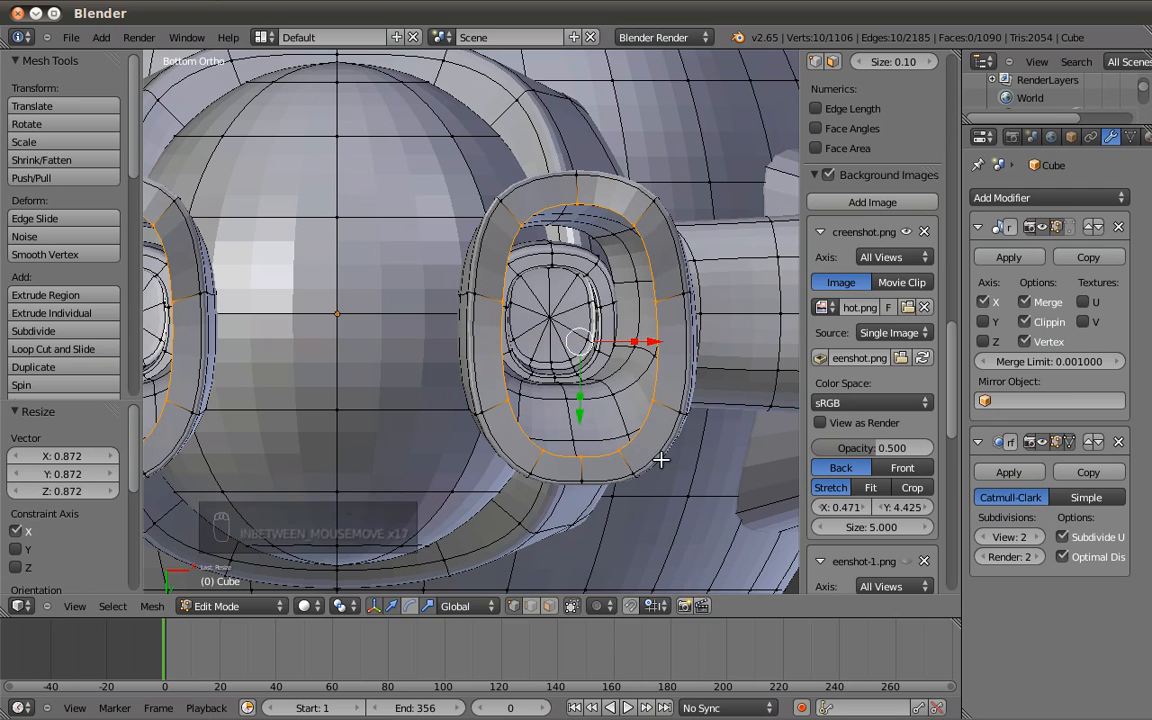
pyautogui.press('s')
pyautogui.click(660, 447)
# Close the boot's bottom by extruding the inner loop in place and merging the new loop at its center.
pyautogui.press('e')
pyautogui.rightClick(660, 447)
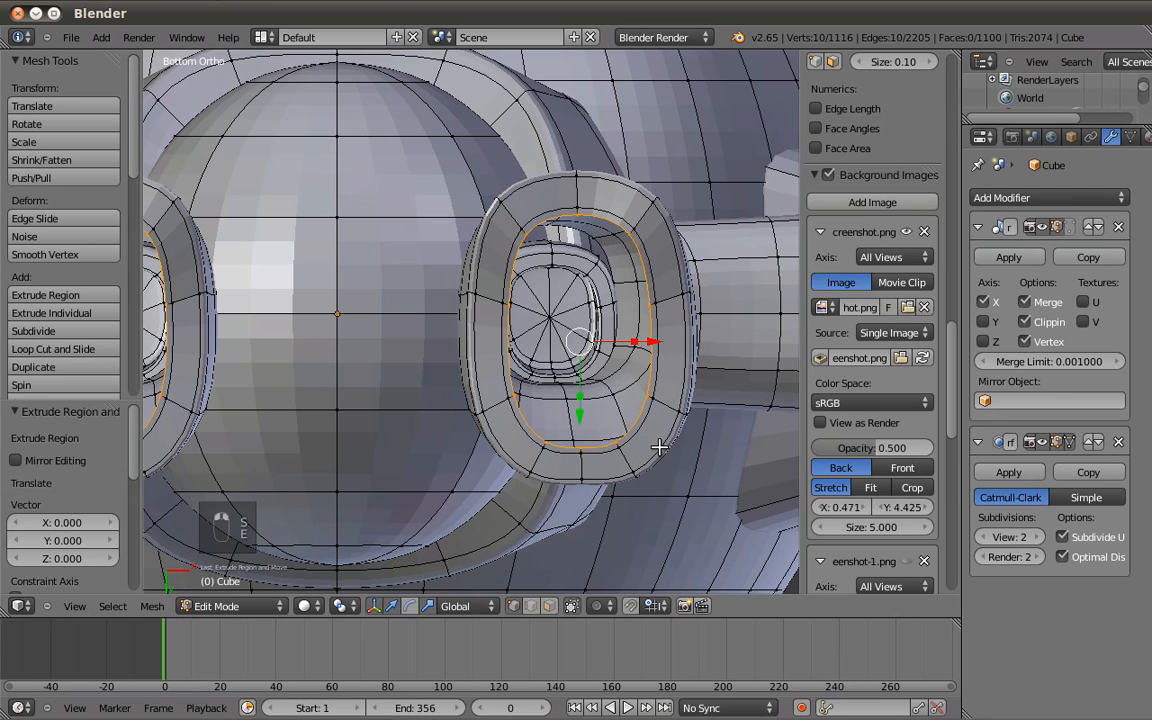
pyautogui.hotkey('alt', 'm')
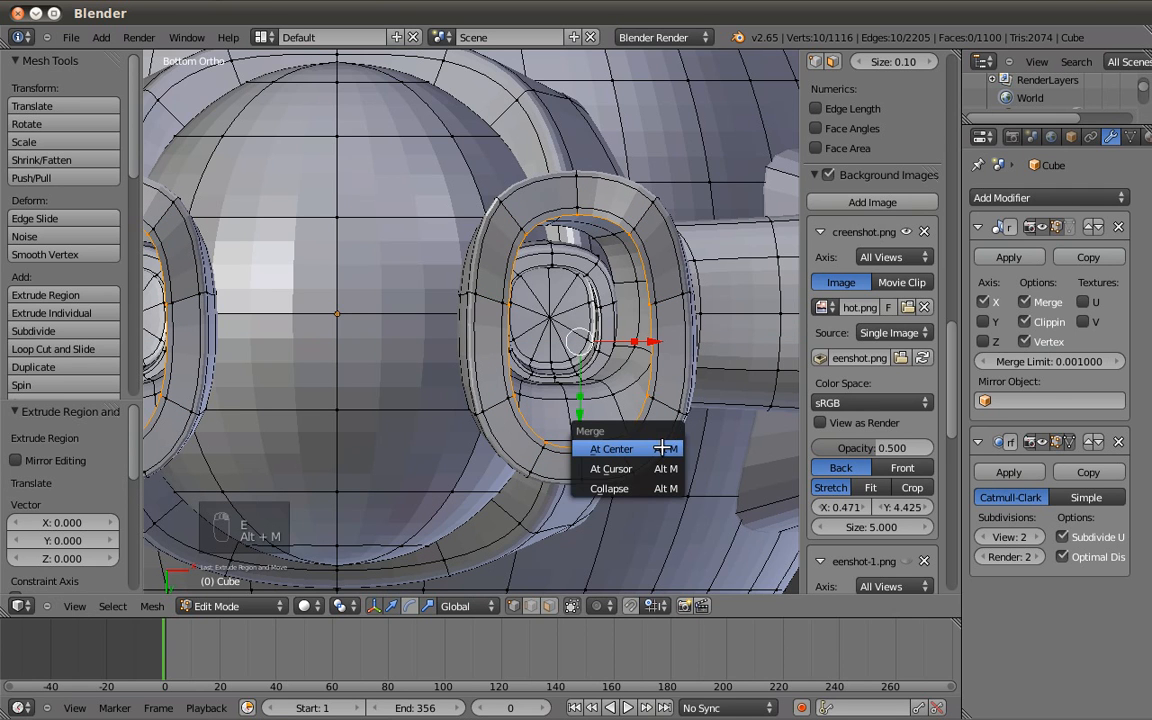
pyautogui.press('Return')
pyautogui.press('Tab')
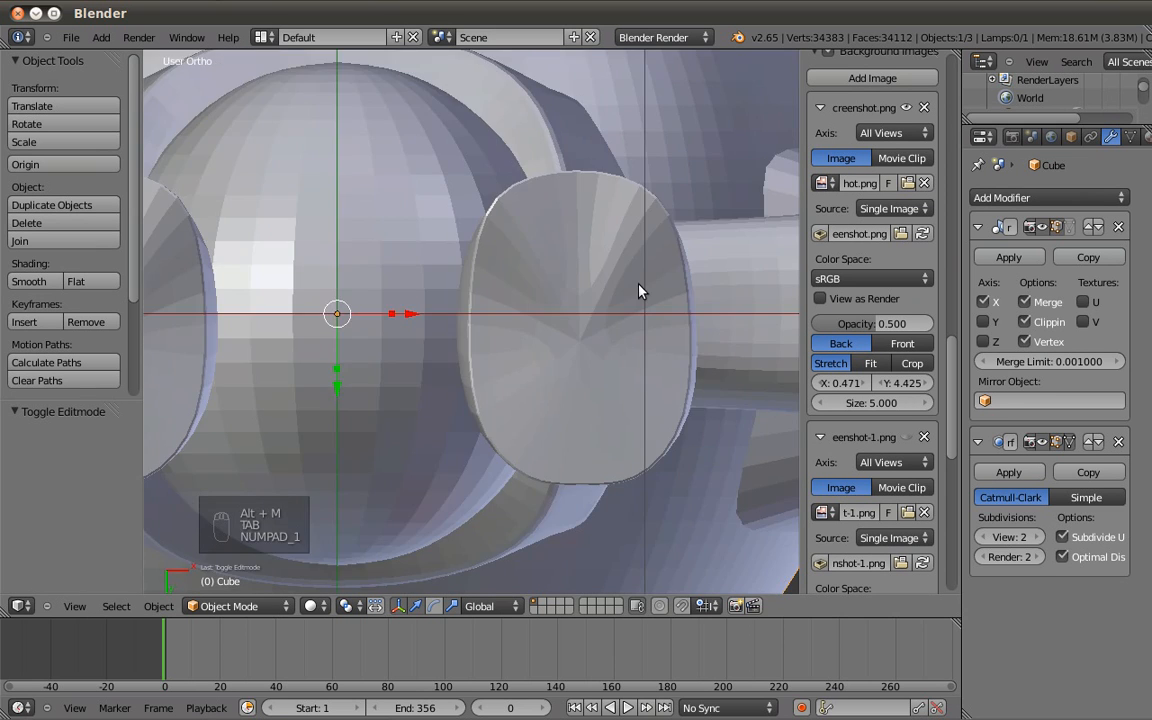
pyautogui.press('KP_1')
pyautogui.press('z')
pyautogui.press('KP_3')
pyautogui.press('z')
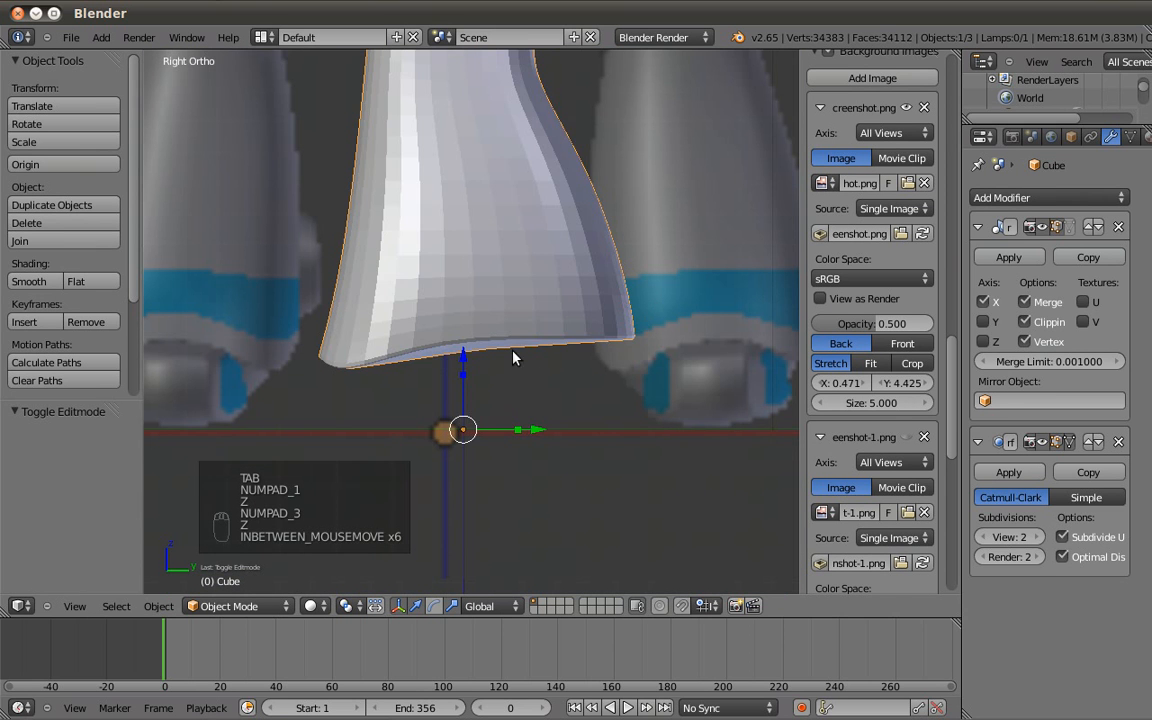
# Select the front and rear vertices of the sole's inner ring and shift them slightly along Z in the side view.
pyautogui.press('Tab')
pyautogui.moveTo(490, 266); pyautogui.dragTo(488, 261)
pyautogui.press('a')
pyautogui.moveTo(455, 337); pyautogui.dragTo(423, 241, button='middle')
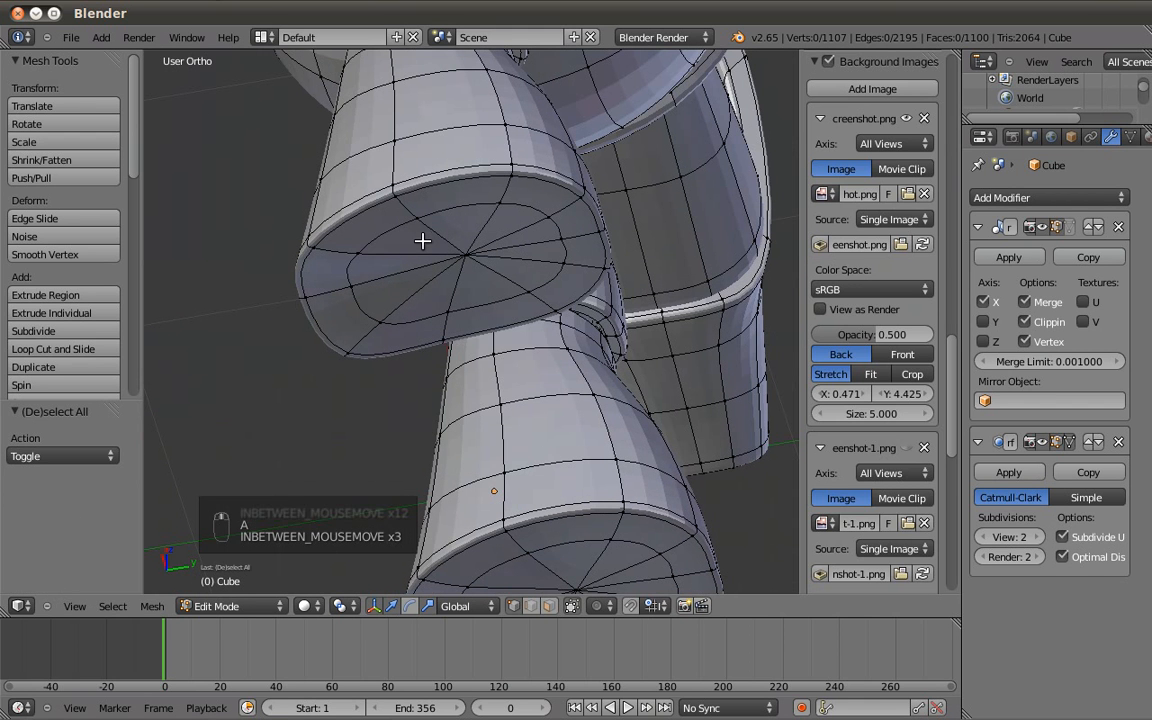
pyautogui.rightClick(363, 257)
pyautogui.keyDown('shift'); pyautogui.rightClick(380, 308); pyautogui.keyUp('shift')
pyautogui.keyDown('shift'); pyautogui.rightClick(572, 258); pyautogui.keyUp('shift')
pyautogui.keyDown('shift'); pyautogui.rightClick(547, 225); pyautogui.keyUp('shift')
pyautogui.keyDown('shift'); pyautogui.rightClick(559, 243); pyautogui.keyUp('shift')
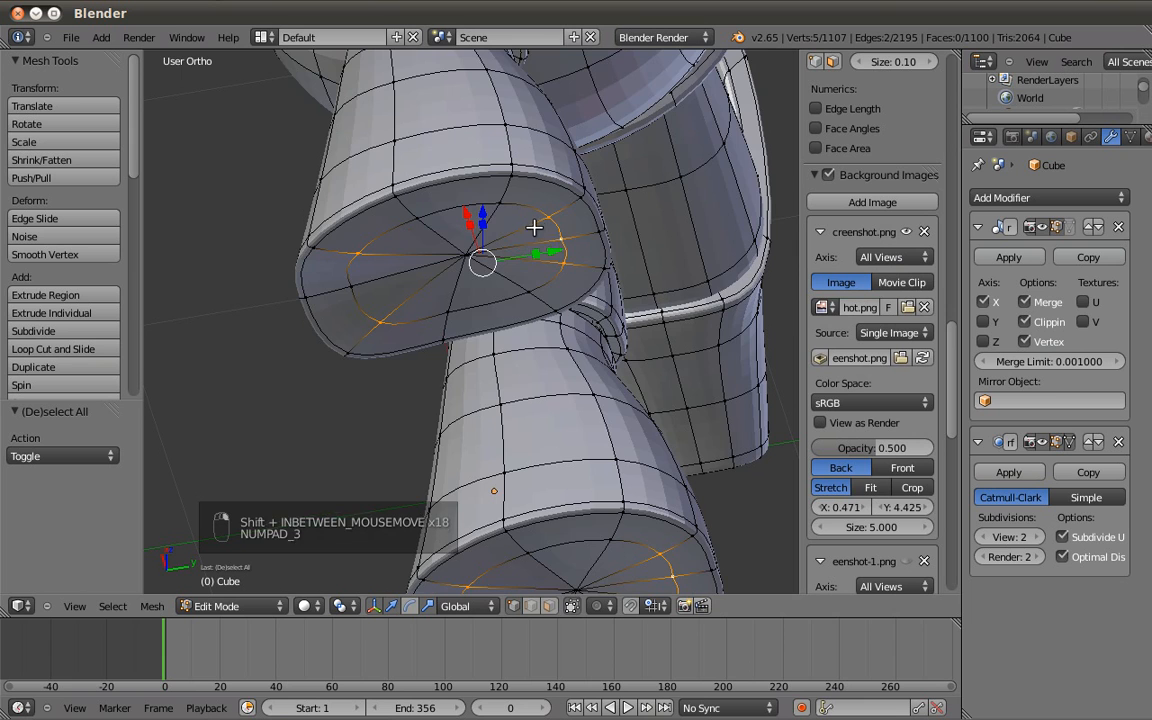
pyautogui.press('KP_3')
pyautogui.press('g')
pyautogui.press('z')
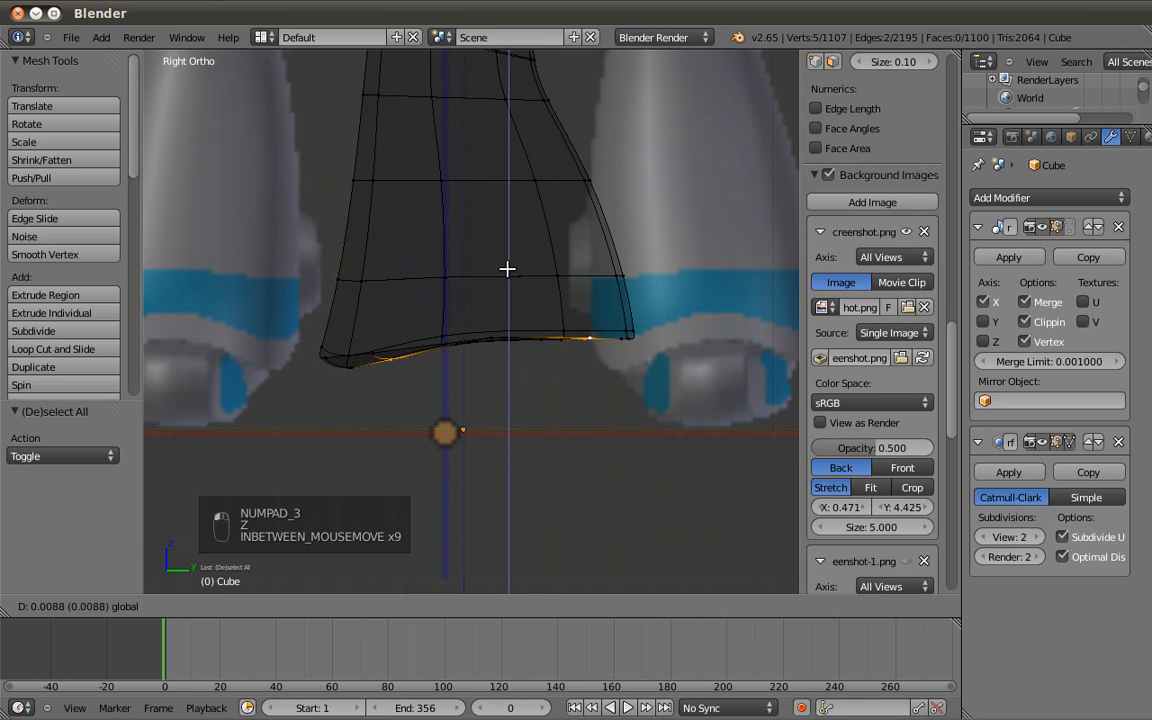
pyautogui.click(540, 355)
# Select the fan of faces at the sole's center and extrude it, shrinking the new ring slightly inward.
pyautogui.press('Tab')
pyautogui.press('z')
pyautogui.moveTo(545, 375)
pyautogui.mouseDown(button='middle')
pyautogui.moveTo(482, 215)
pyautogui.moveTo(612, 160)
pyautogui.mouseUp(button='middle')
pyautogui.press('z')
pyautogui.press('Tab')
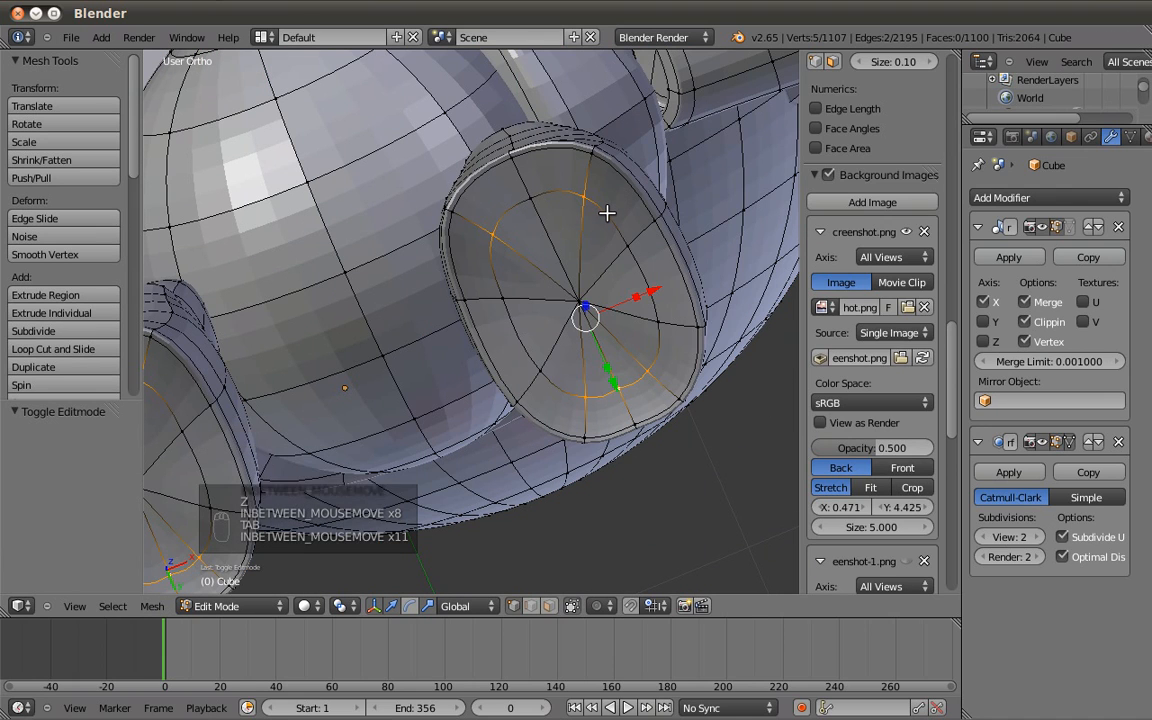
pyautogui.press('a')
pyautogui.keyDown('alt'); pyautogui.rightClick(606, 216); pyautogui.keyUp('alt')
pyautogui.keyDown('shift'); pyautogui.rightClick(581, 306); pyautogui.keyUp('shift')
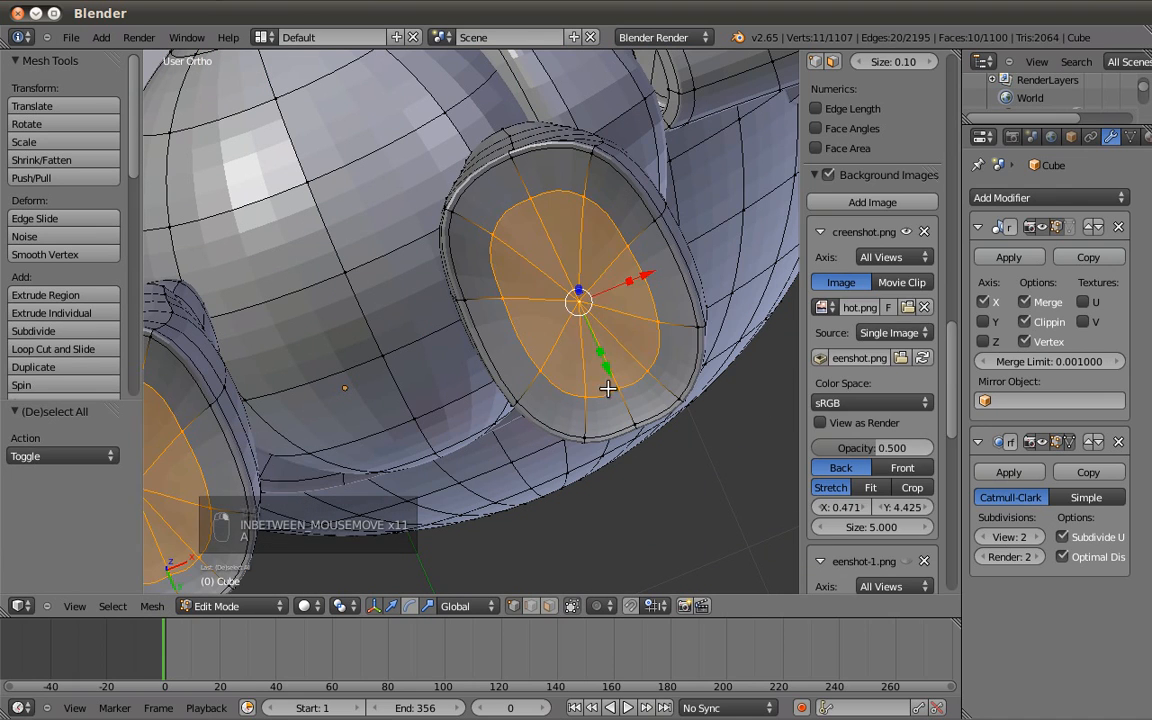
pyautogui.press('e')
pyautogui.rightClick(613, 414)
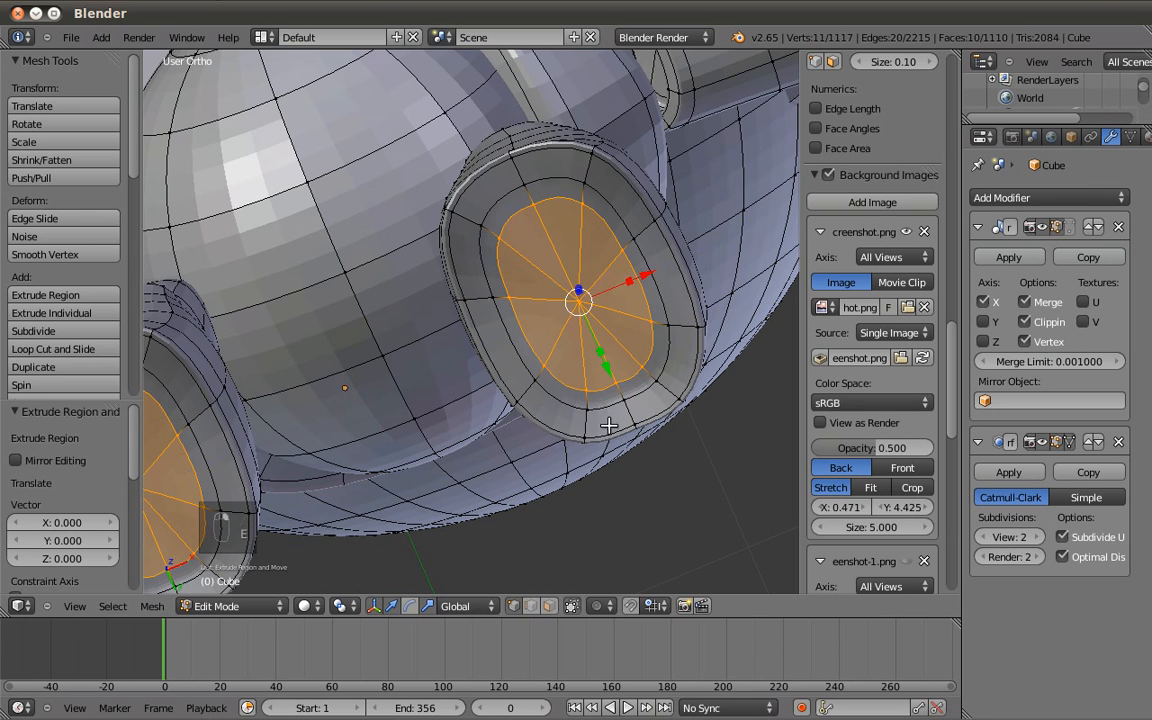
# Extrude the sole's center faces again and raise them about 0.129 along Z into the boot.
pyautogui.press('e')
pyautogui.click(570, 256)
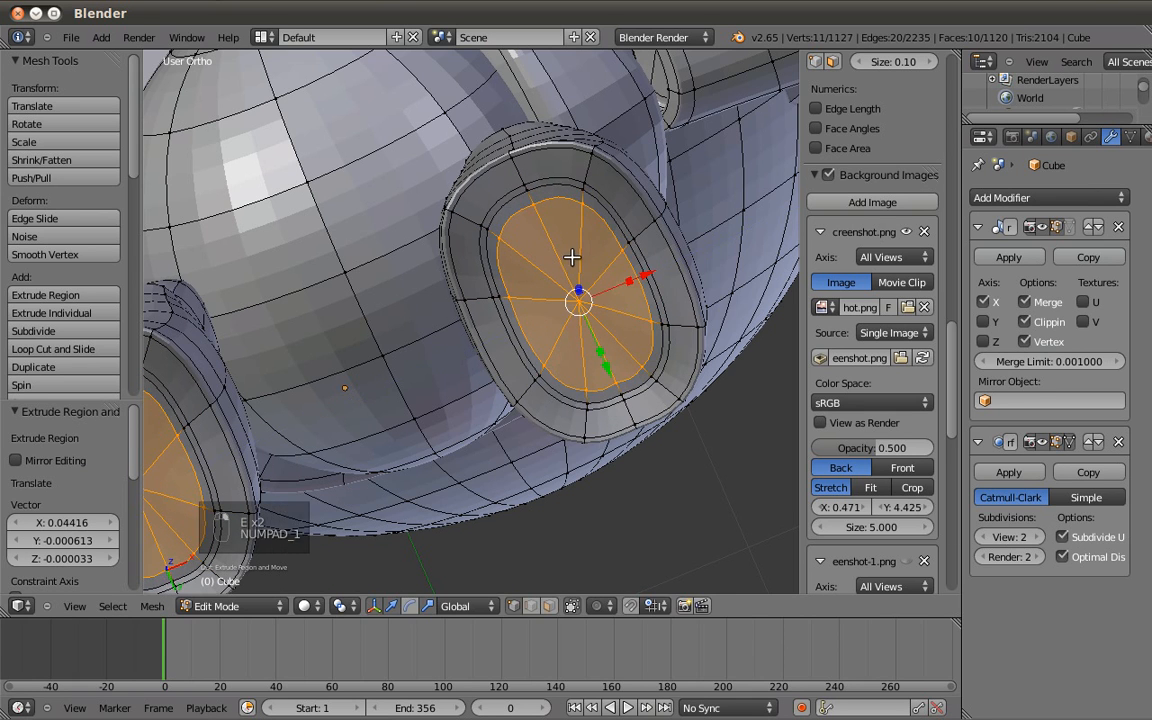
pyautogui.press('z')
pyautogui.press('z')
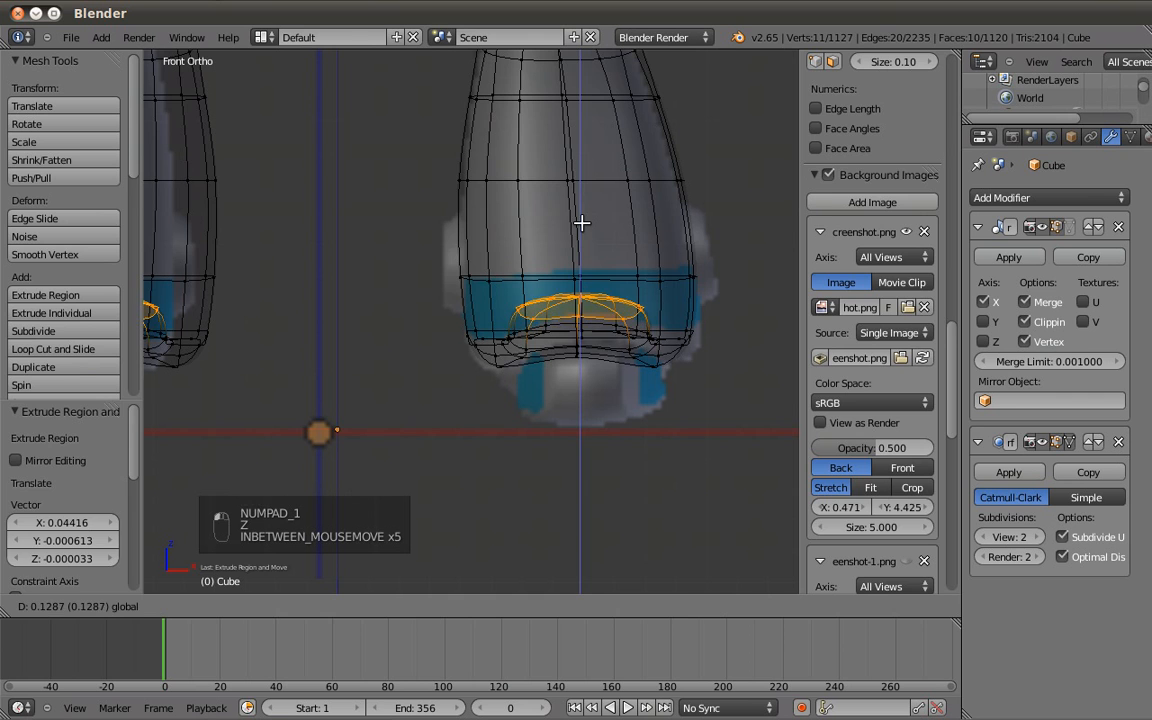
pyautogui.press('Tab')
pyautogui.press('Tab')
pyautogui.press('z')
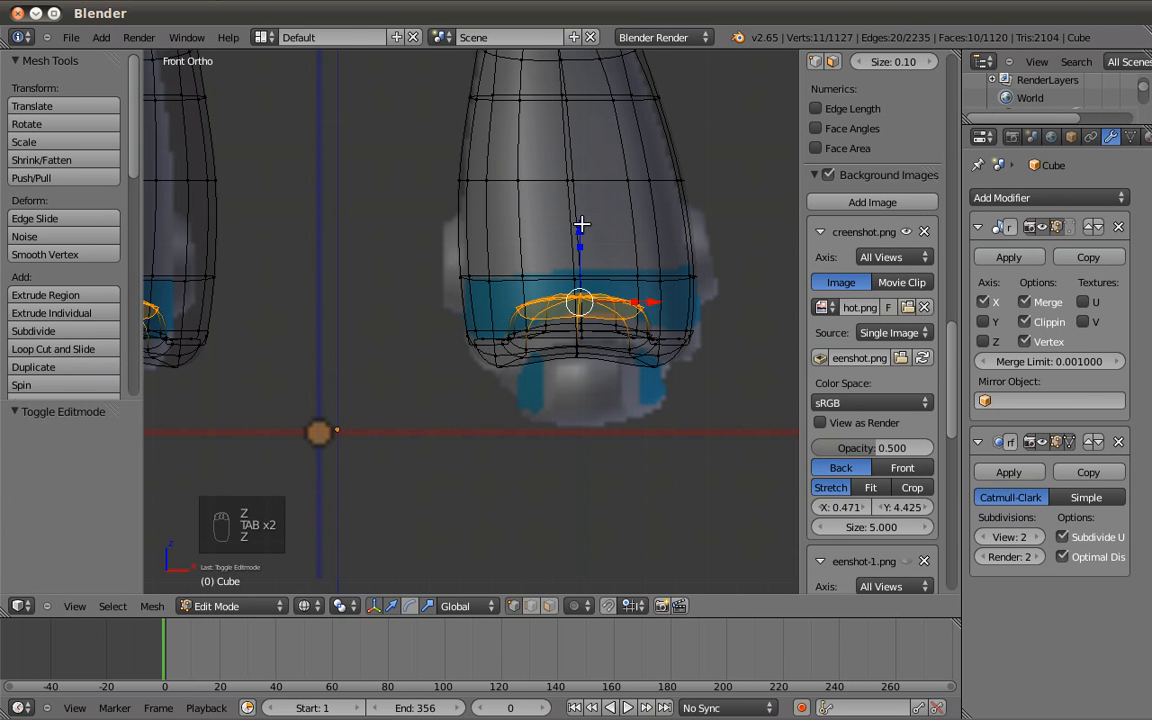
# Extrude the recessed sole faces once more and check the hollow from below.
pyautogui.press('e')
pyautogui.click(582, 224)
pyautogui.press('Tab')
pyautogui.moveTo(617, 371); pyautogui.dragTo(571, 183, button='middle')
pyautogui.press('z')
pyautogui.press('KP_1')
pyautogui.keyDown('shift'); pyautogui.moveTo(589, 321); pyautogui.dragTo(675, 310, button='middle'); pyautogui.keyUp('shift')
pyautogui.press('KP_3')
# Extrude the edge loop of the boot's upper rim and scale it inward to about 0.898.
pyautogui.press('Tab')
pyautogui.moveTo(430, 225); pyautogui.dragTo(524, 350, button='middle')
pyautogui.keyDown('alt'); pyautogui.keyDown('shift'); pyautogui.rightClick(551, 359); pyautogui.keyUp('shift'); pyautogui.keyUp('alt')
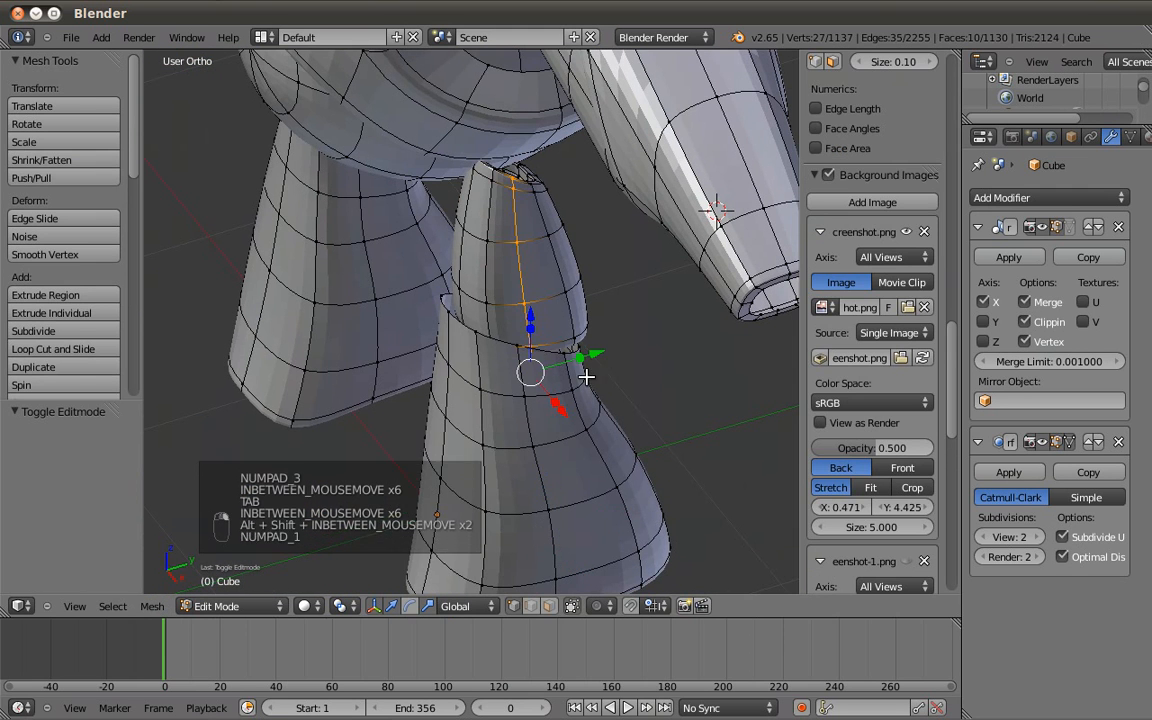
pyautogui.press('KP_1')
pyautogui.press('a')
pyautogui.keyDown('alt'); pyautogui.keyDown('shift'); pyautogui.rightClick(650, 238); pyautogui.keyUp('shift'); pyautogui.keyUp('alt')
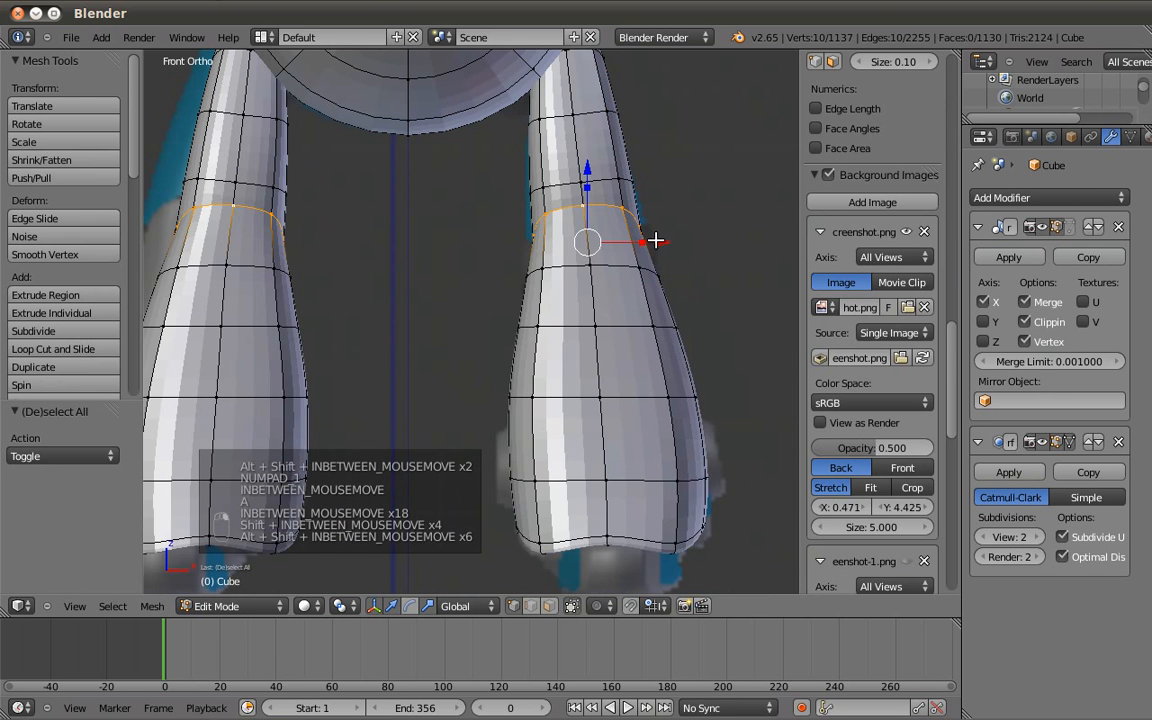
pyautogui.moveTo(490, 259); pyautogui.dragTo(470, 277, button='middle')
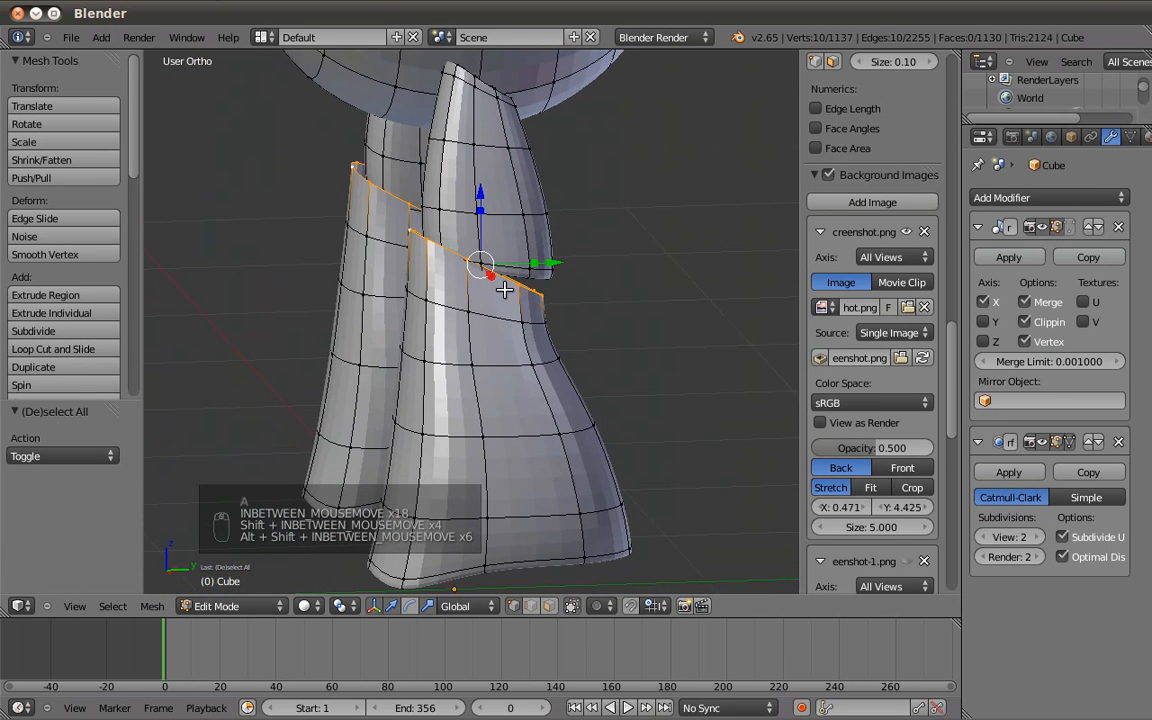
pyautogui.press('KP_1')
pyautogui.keyDown('shift'); pyautogui.moveTo(640, 330); pyautogui.dragTo(640, 448, button='middle'); pyautogui.keyUp('shift')
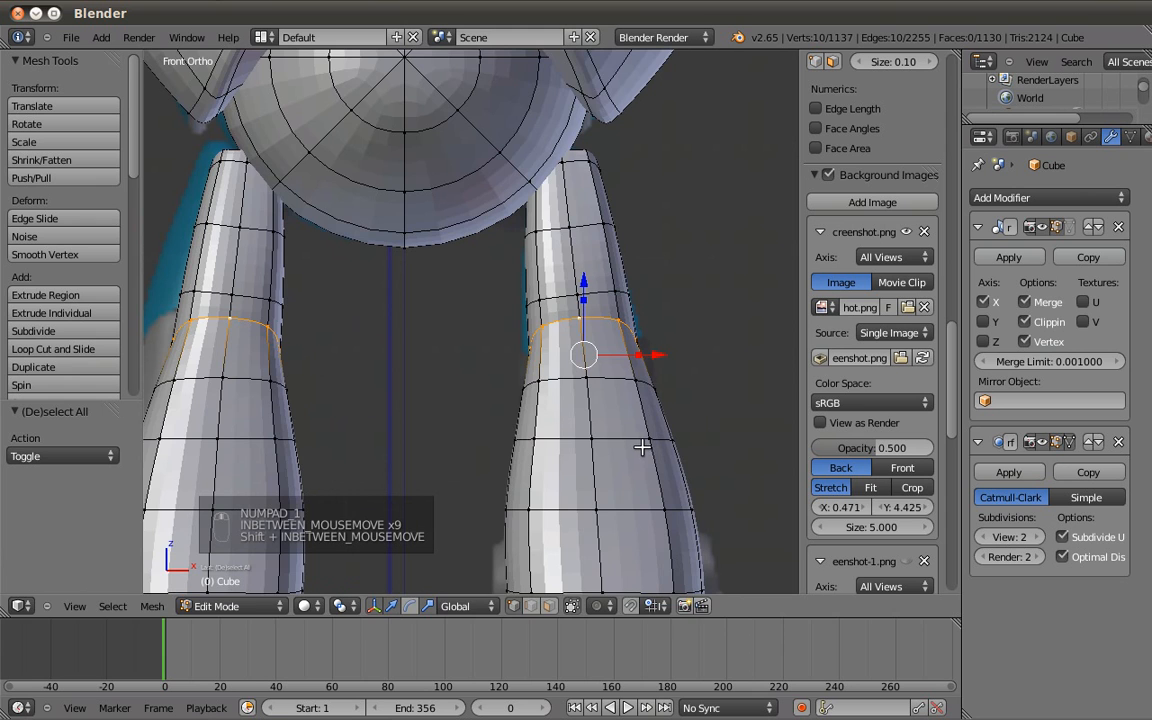
pyautogui.press('e')
pyautogui.click(650, 450)
pyautogui.press('z')
pyautogui.press('s')
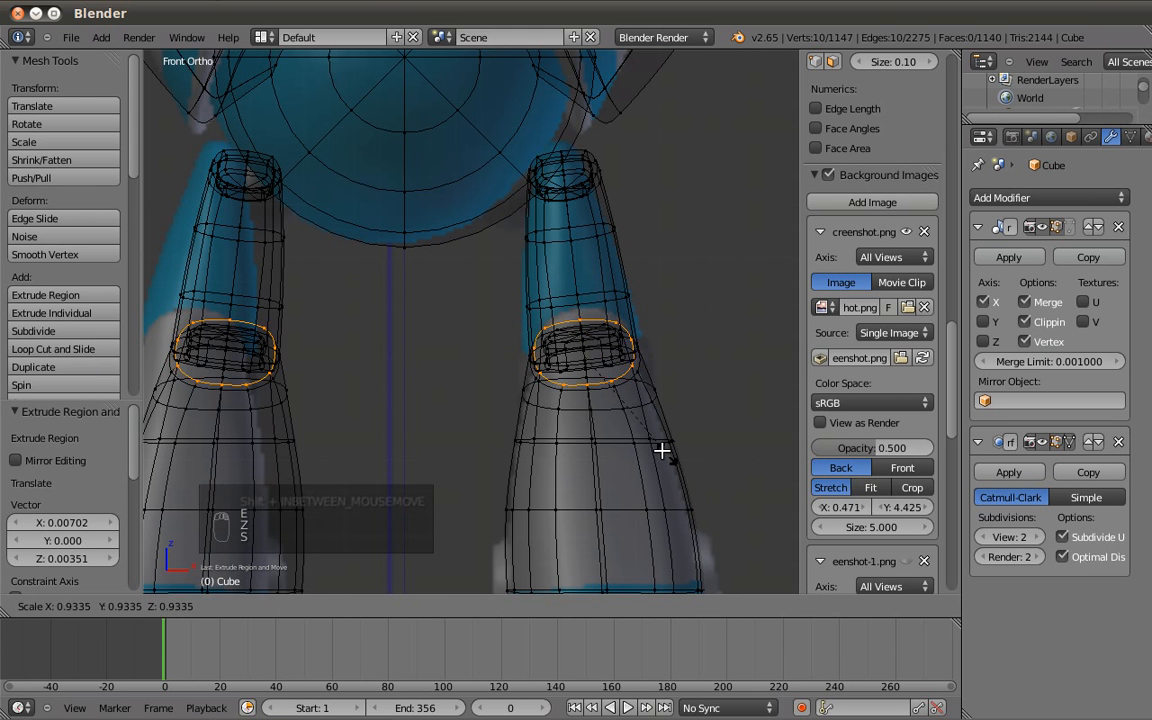
pyautogui.click(662, 447)
pyautogui.press('z')
# Extrude the inner rim loop at the boot's top again and scale it to about 0.793.
pyautogui.press('KP_3')
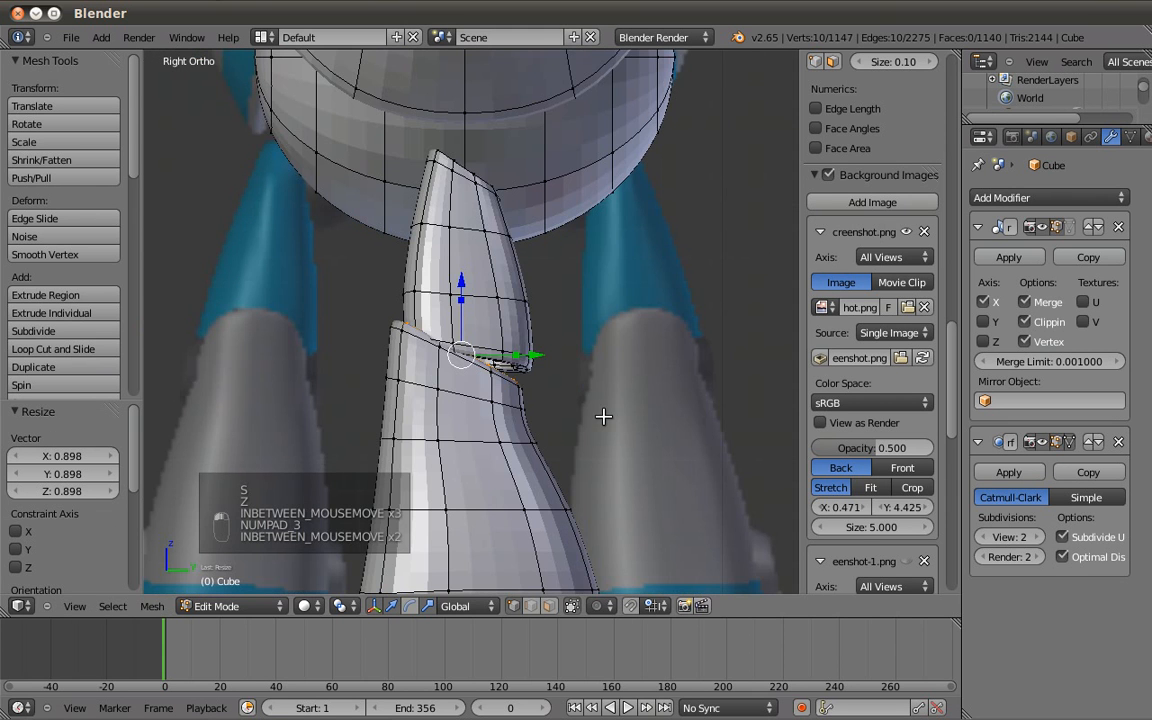
pyautogui.scroll(3, 604, 418)
pyautogui.press('e')
pyautogui.click(616, 423)
pyautogui.press('z')
pyautogui.moveTo(692, 363); pyautogui.dragTo(656, 417, button='middle')
pyautogui.press('s')
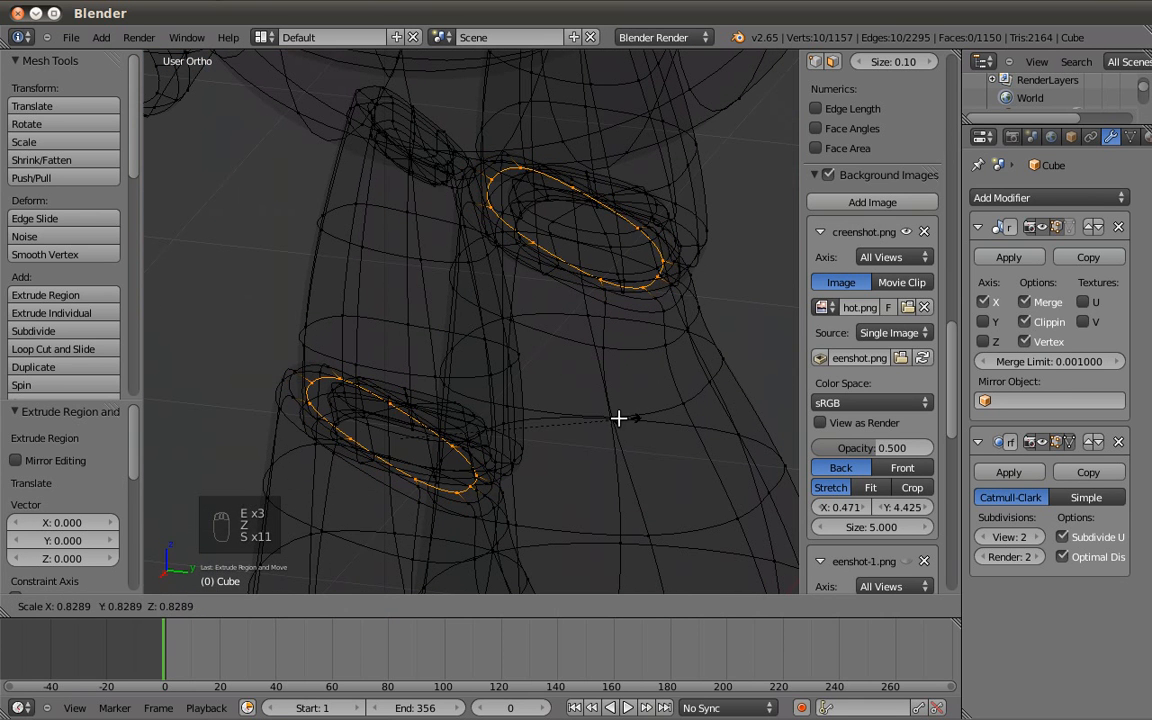
pyautogui.click(615, 418)
pyautogui.press('z')
# Extrude the inner rim loop down into the boot by about 0.004, 0.183 and 0.071, merging the last loop at its center.
pyautogui.press('KP_3')
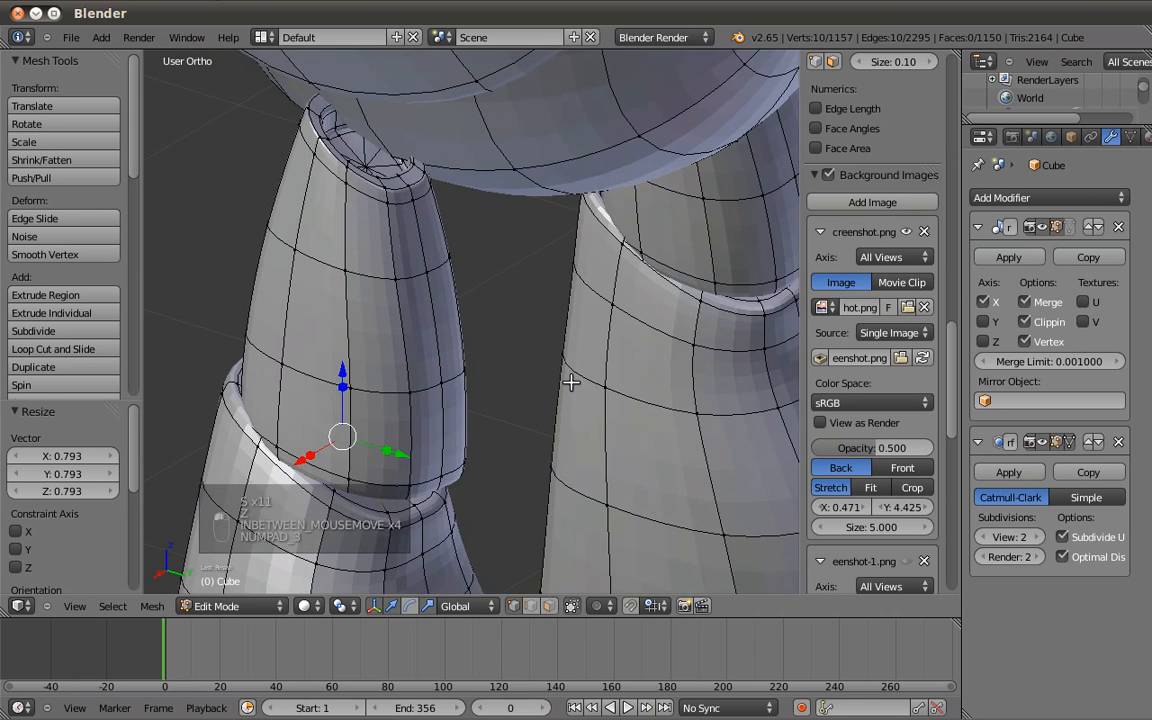
pyautogui.press('z')
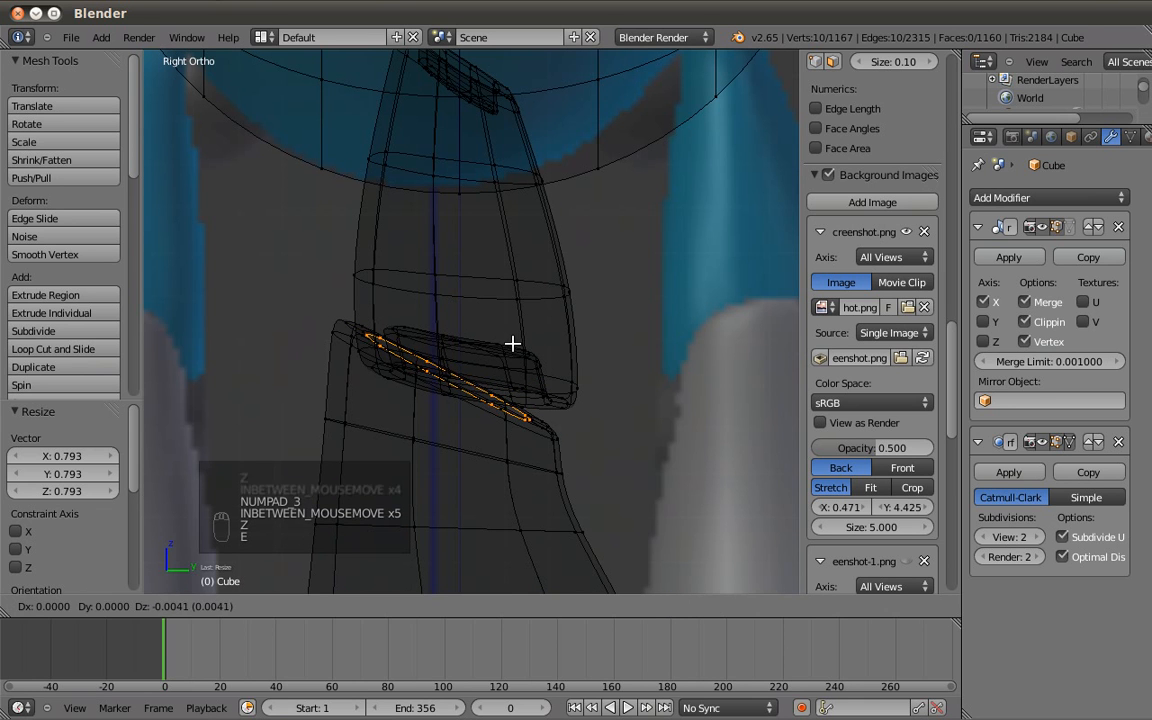
pyautogui.press('e')
pyautogui.press('e')
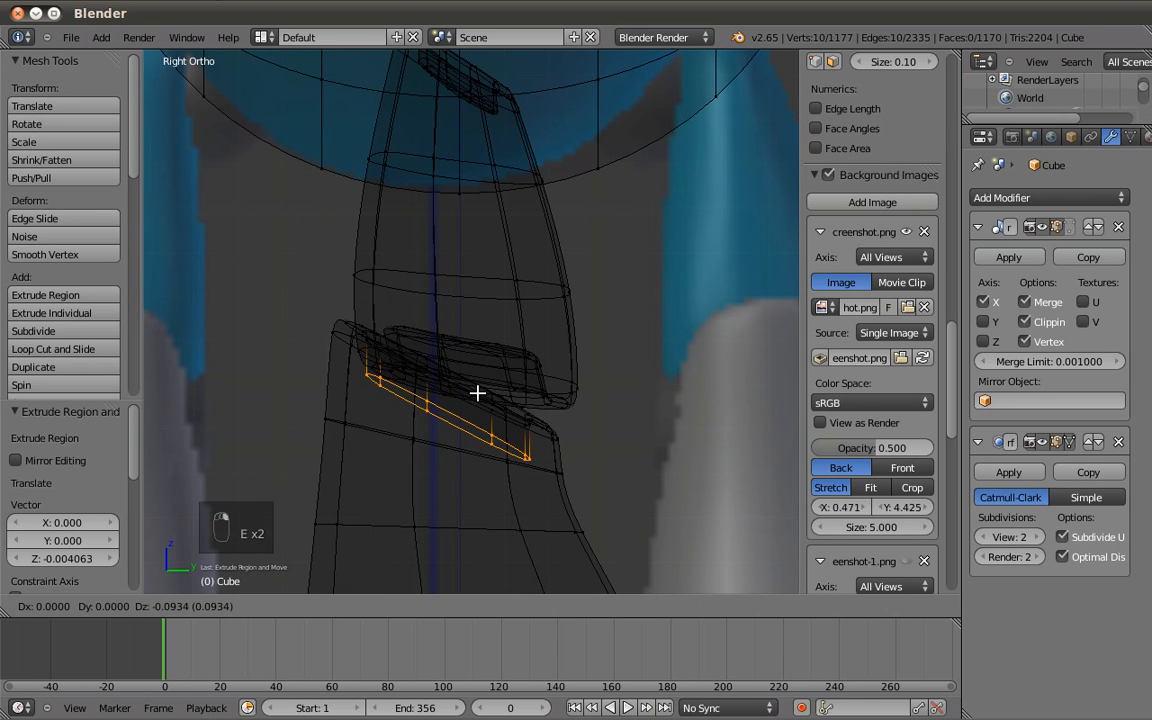
pyautogui.click(477, 394)
pyautogui.press('e')
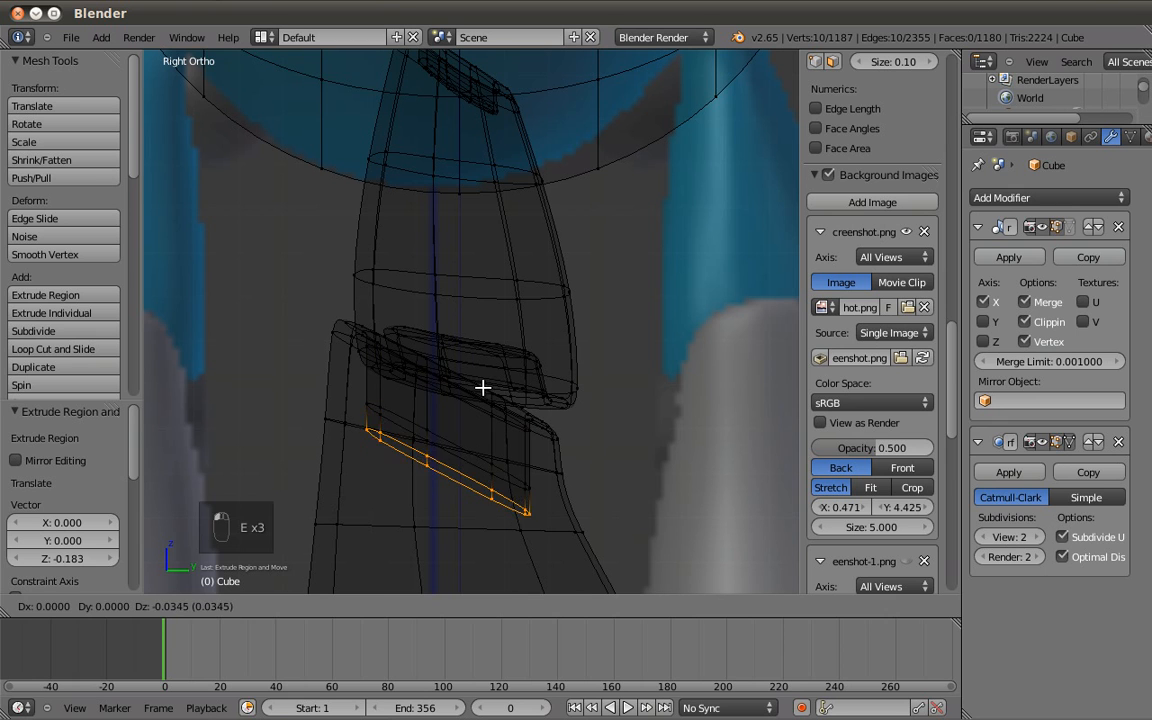
pyautogui.click(505, 397)
pyautogui.hotkey('alt', 'm')
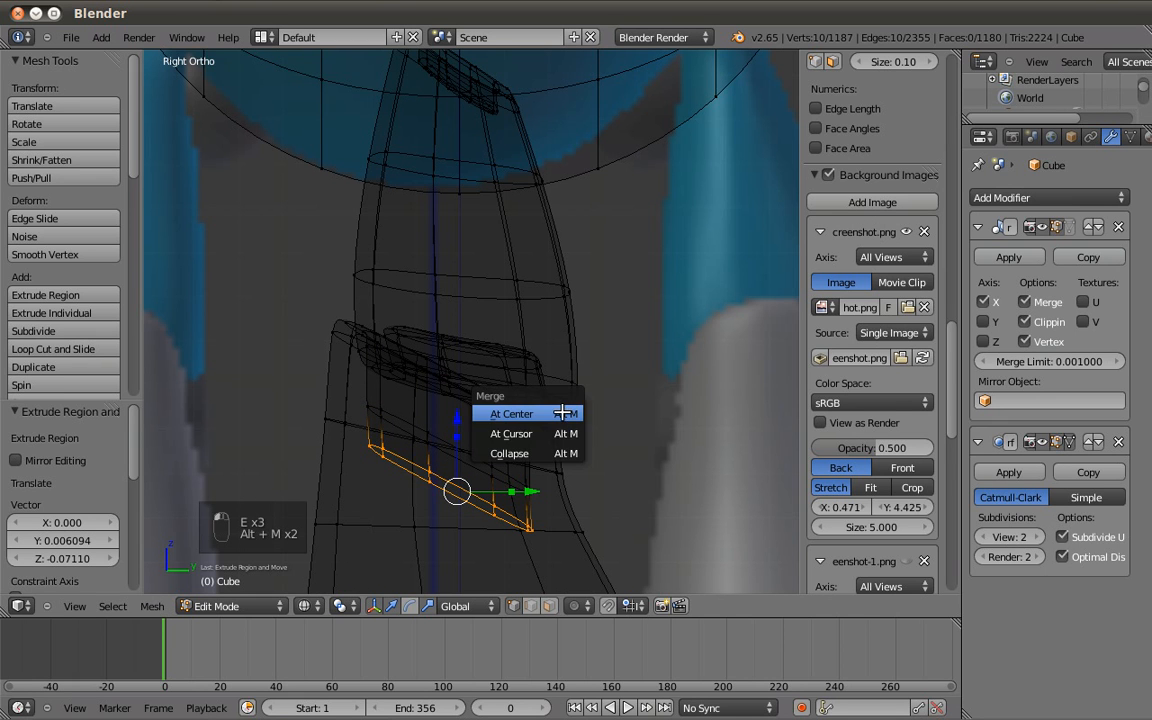
pyautogui.click(558, 411)
# Extrude the cap faces inside the boot, flatten them to about 0.415 along Z, and reposition them lower before leaving Edit Mode.
pyautogui.keyDown('alt'); pyautogui.keyDown('shift'); pyautogui.rightClick(456, 438); pyautogui.keyUp('shift'); pyautogui.keyUp('alt')
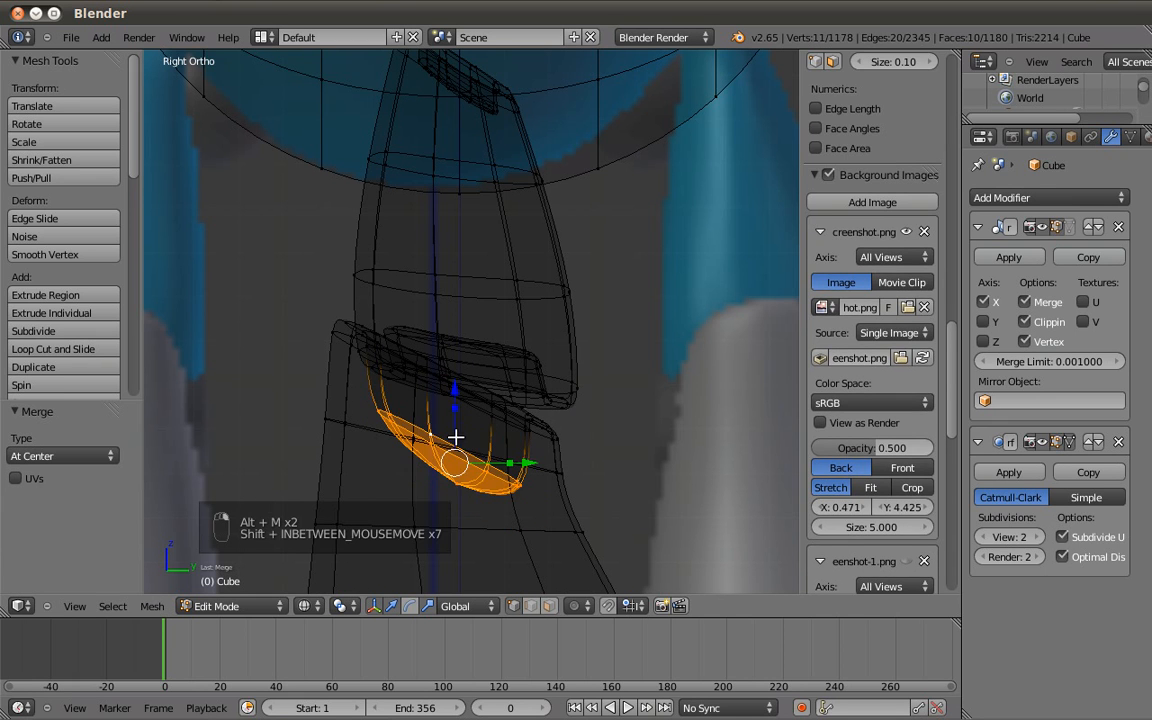
pyautogui.press('e')
pyautogui.rightClick(445, 453)
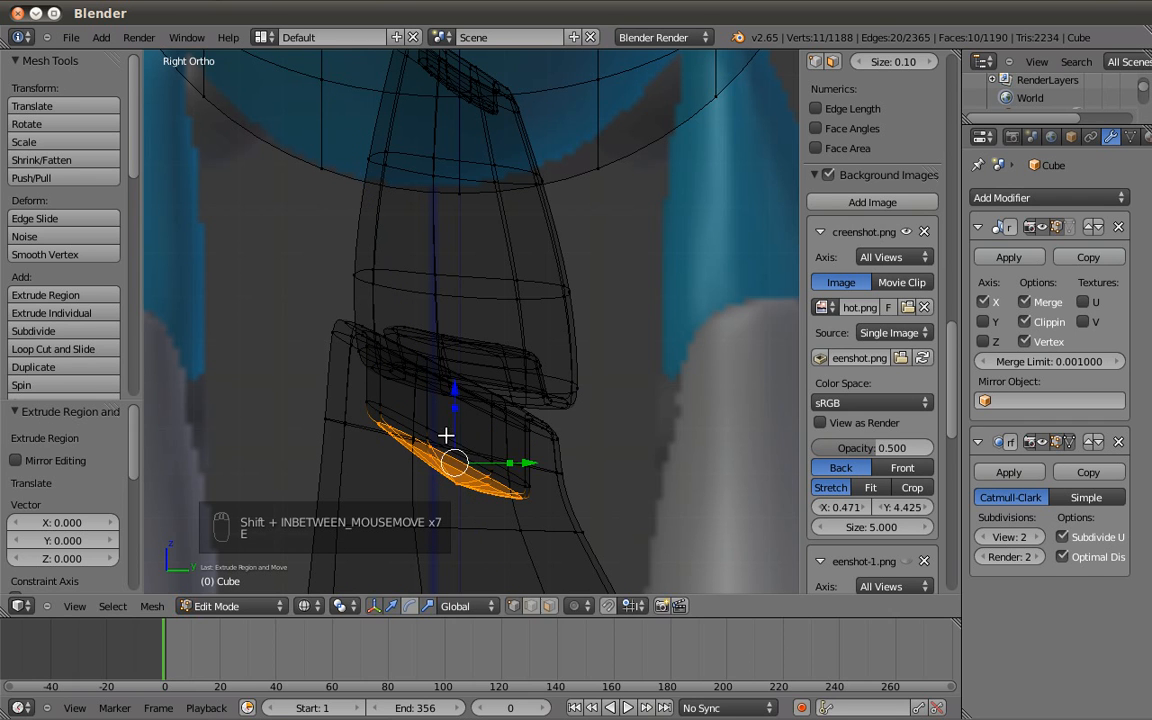
pyautogui.press('s')
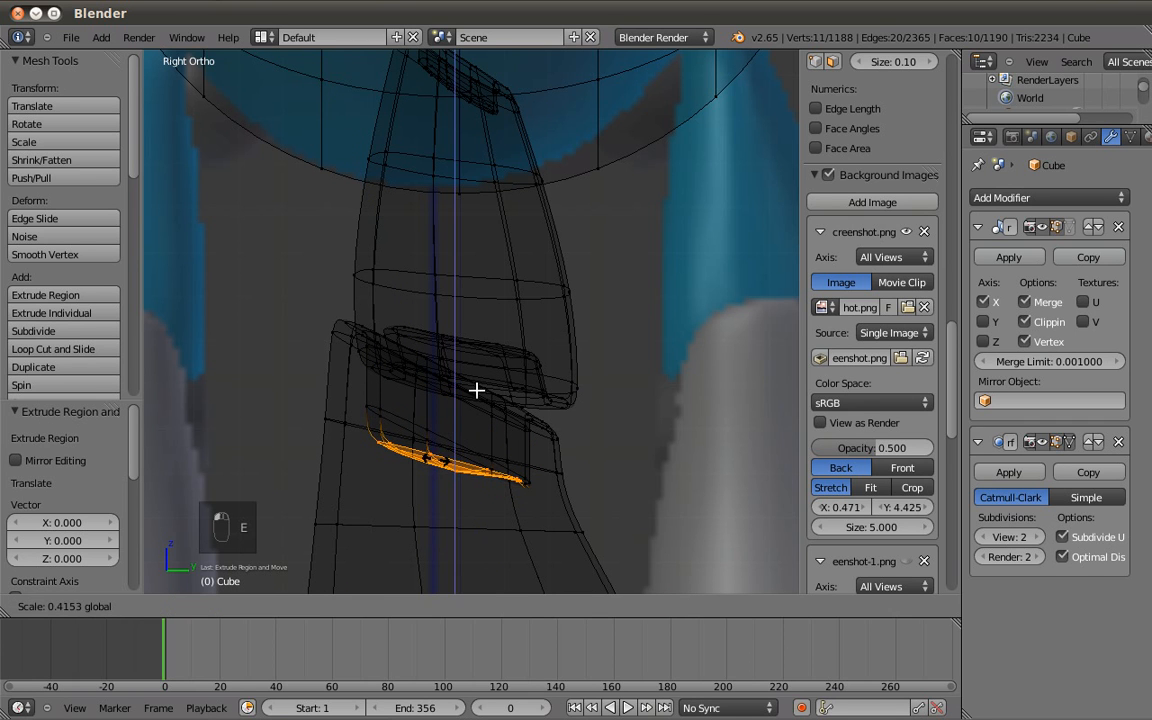
pyautogui.click(473, 404)
pyautogui.press('g')
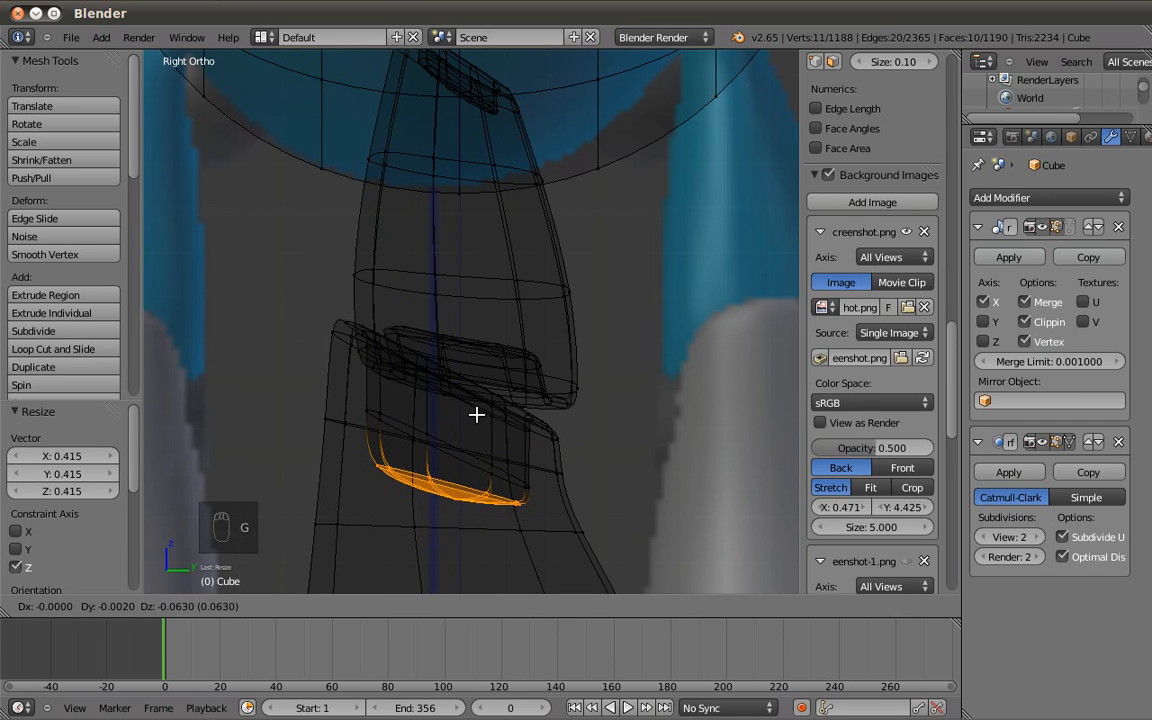
pyautogui.click(514, 396)
pyautogui.press('Tab')
pyautogui.press('z')
pyautogui.scroll(-5, 521, 397)
pyautogui.keyDown('shift'); pyautogui.moveTo(549, 328); pyautogui.dragTo(536, 205, button='middle'); pyautogui.keyUp('shift')
pyautogui.moveTo(608, 387); pyautogui.dragTo(717, 417, button='middle')
pyautogui.press('KP_1')
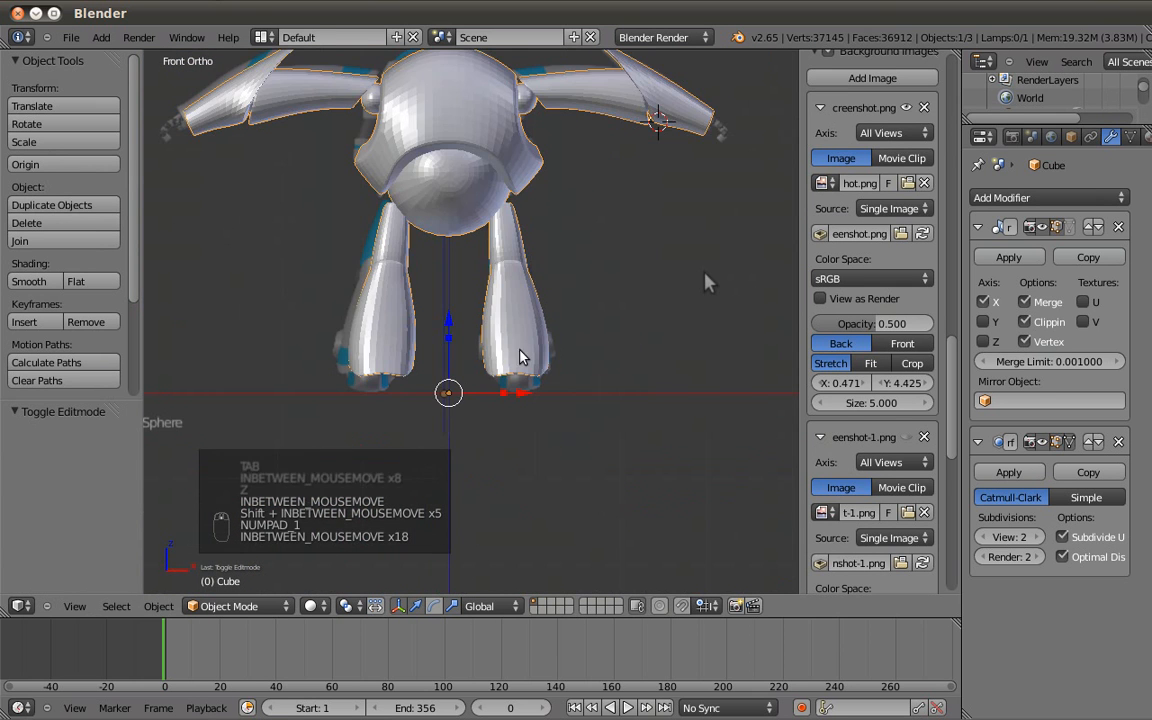
# Compare the bottoms of the boots with the feet in the reference image from the front and right side.
pyautogui.scroll(-4, 550, 324)
pyautogui.keyDown('shift'); pyautogui.moveTo(551, 325); pyautogui.dragTo(570, 299, button='middle'); pyautogui.keyUp('shift')
pyautogui.scroll(5, 560, 365)
pyautogui.press('KP_3')
pyautogui.scroll(3, 507, 473)
pyautogui.keyDown('shift'); pyautogui.moveTo(508, 469); pyautogui.dragTo(542, 325, button='middle'); pyautogui.keyUp('shift')
pyautogui.scroll(2, 502, 428)
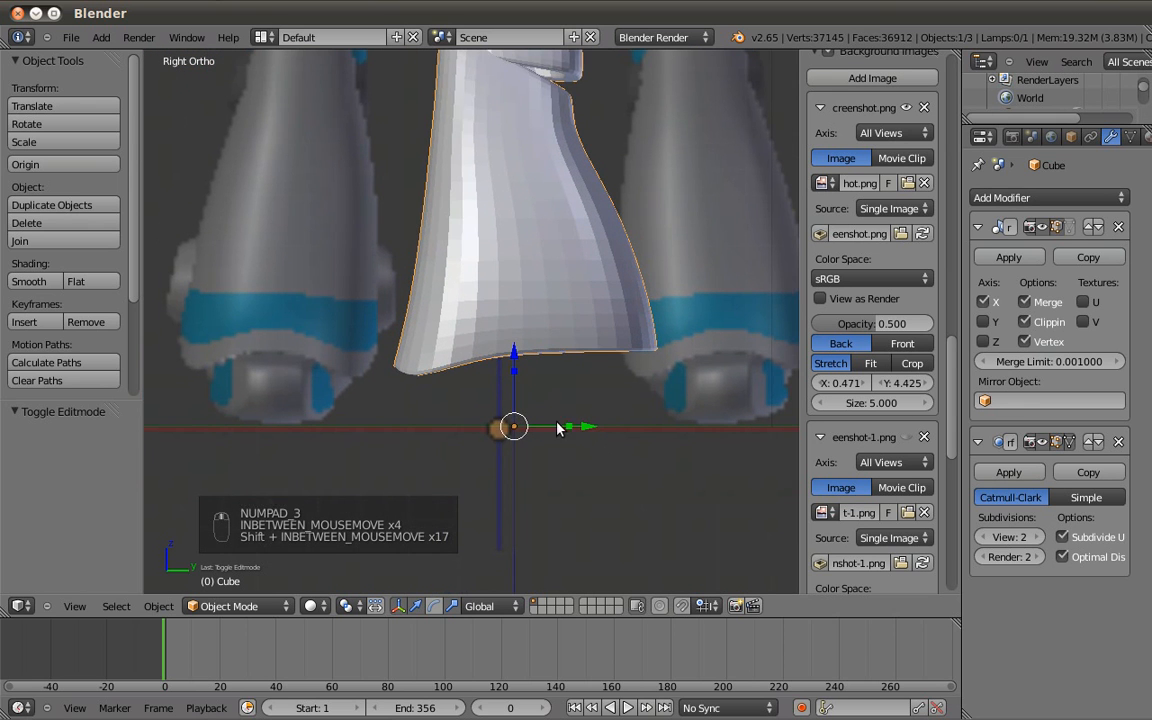
pyautogui.keyDown('shift'); pyautogui.moveTo(460, 396); pyautogui.dragTo(465, 380, button='middle'); pyautogui.keyUp('shift')
pyautogui.press('KP_1')
pyautogui.scroll(2, 468, 333)
pyautogui.press('KP_3')
pyautogui.scroll(1, 555, 370)
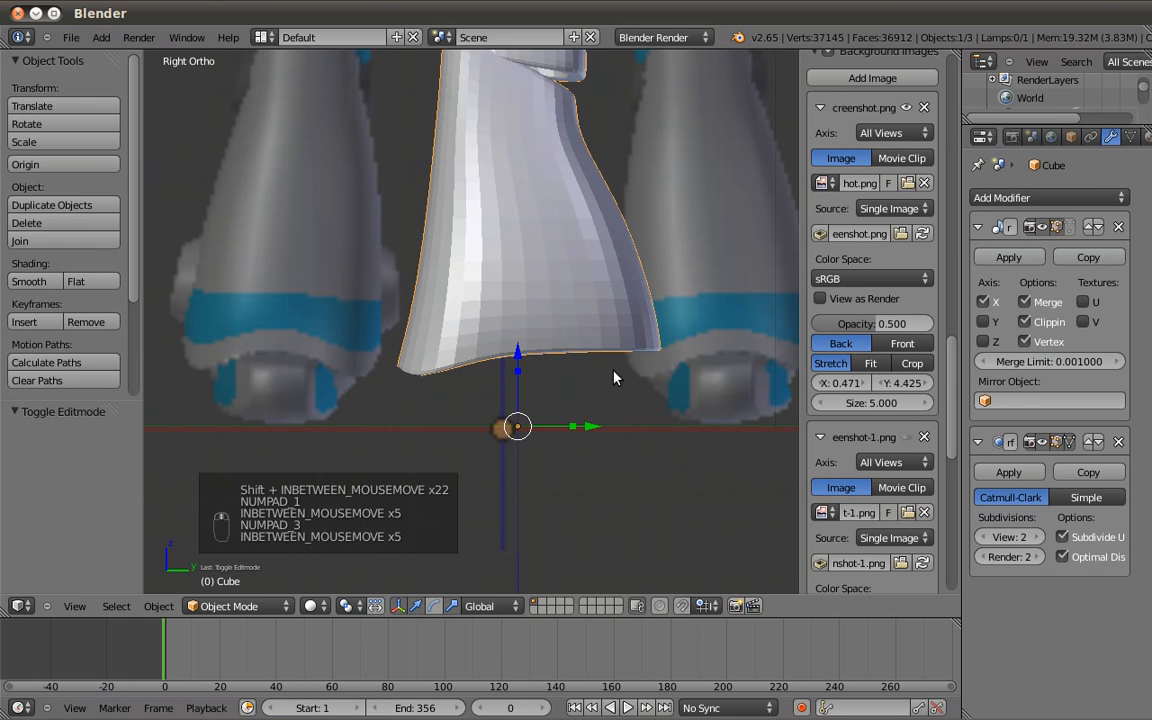
pyautogui.scroll(2, 555, 376)
pyautogui.press('KP_1')
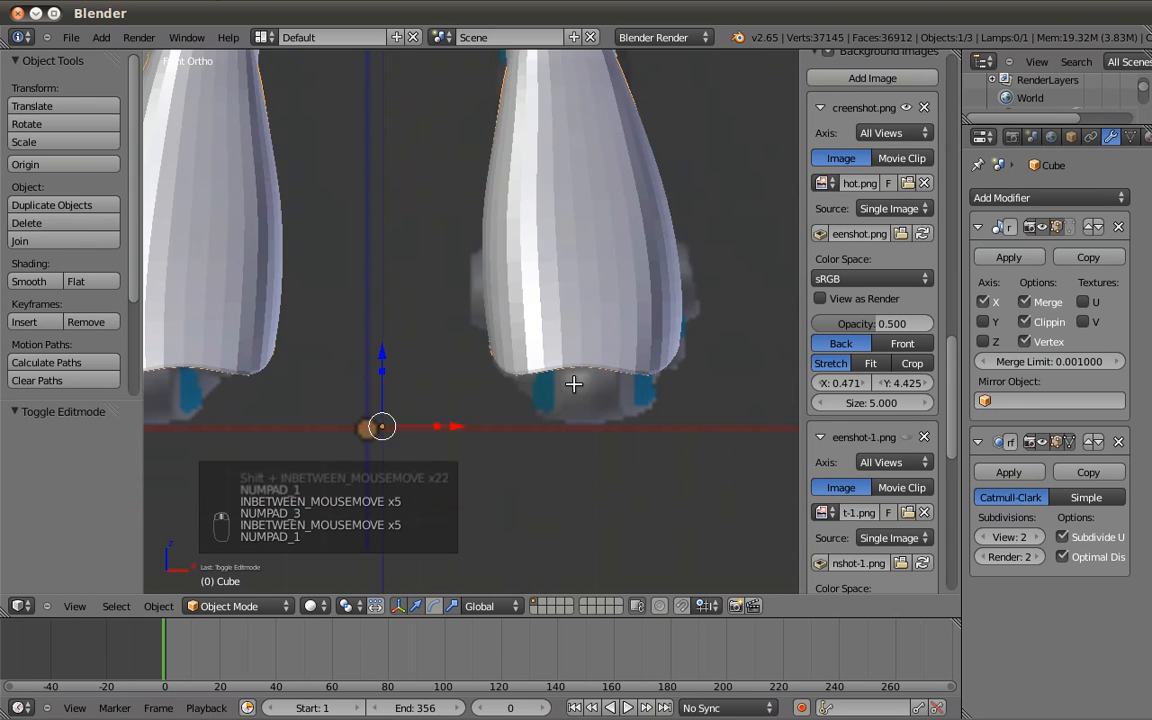
# Duplicate the shoulder joint sphere and place the copy at the underside of the boot.
pyautogui.press('Tab')
pyautogui.press('KP_3')
pyautogui.press('KP_1')
pyautogui.hotkey('shift', 'a')
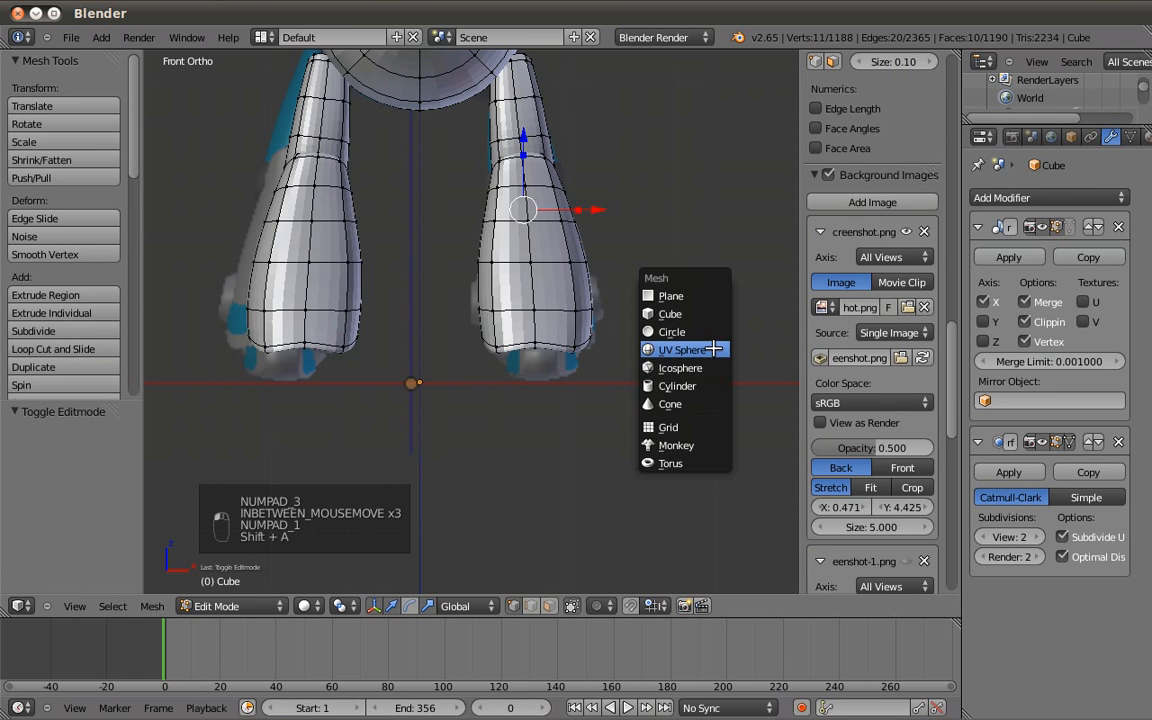
pyautogui.scroll(-4, 569, 200)
pyautogui.keyDown('shift'); pyautogui.moveTo(568, 171); pyautogui.dragTo(549, 288, button='middle'); pyautogui.keyUp('shift')
pyautogui.press('z')
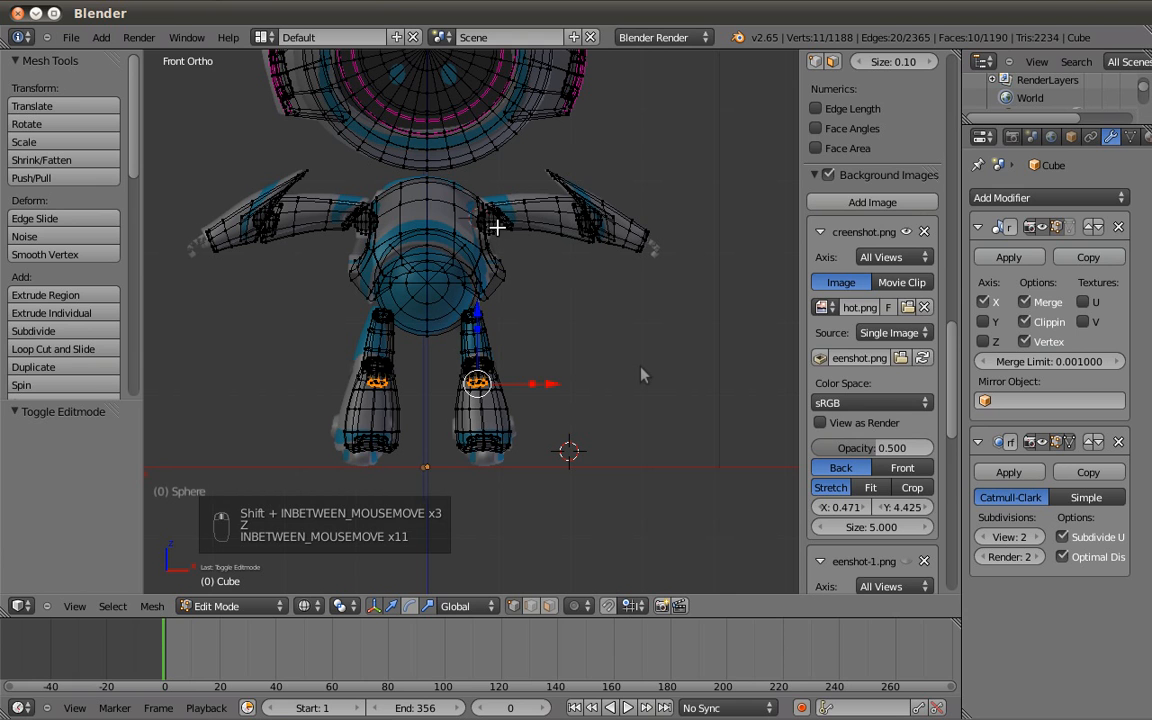
pyautogui.press('a')
pyautogui.press('l')
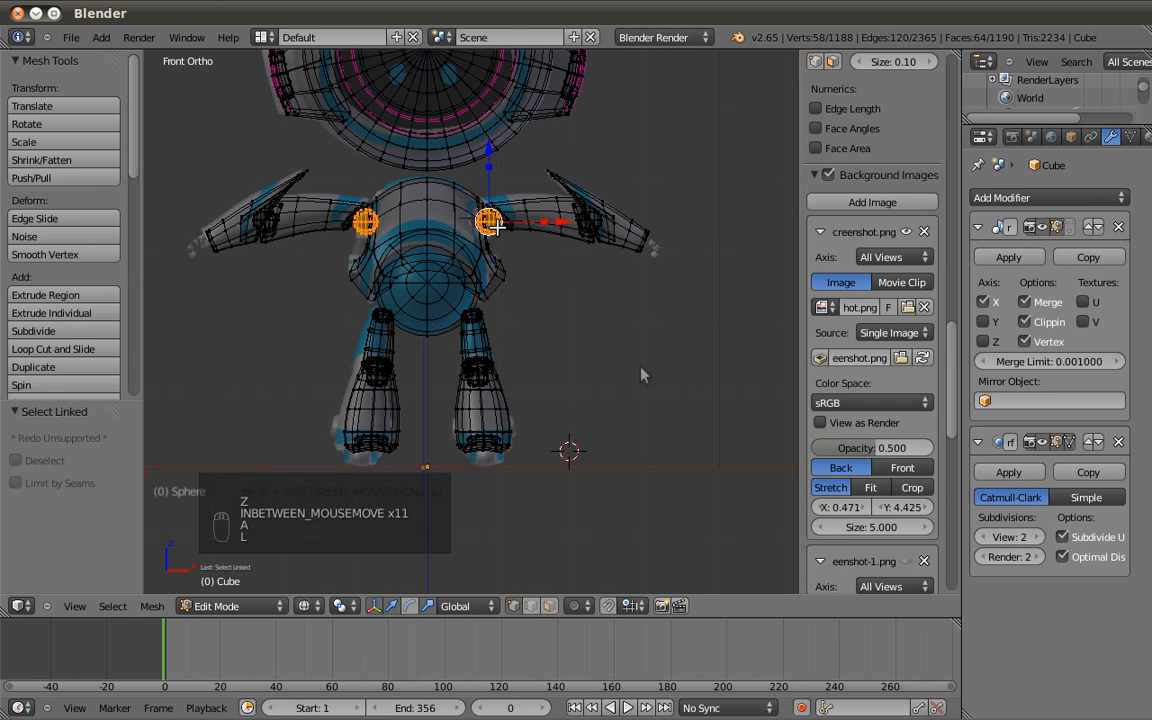
pyautogui.hotkey('shift', 'd')
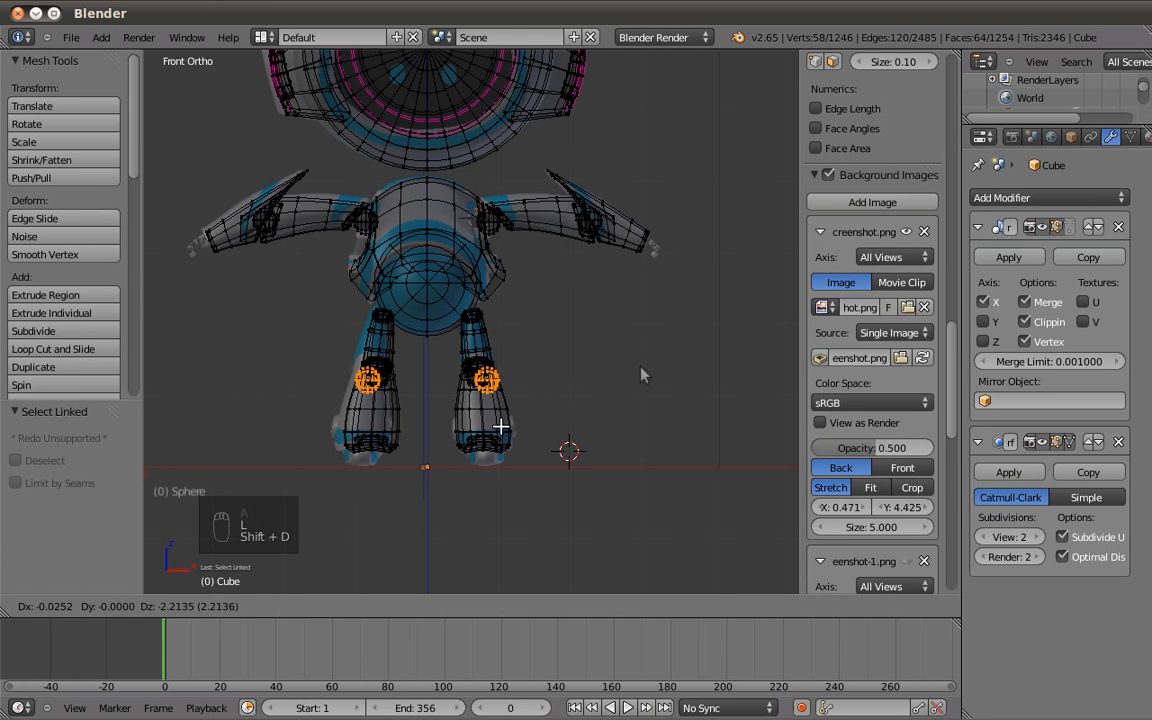
pyautogui.click(497, 526)
# Rotate the duplicated sphere 90° and stretch it to about 2.215 along Y to form a foot shape.
pyautogui.write('r90')
pyautogui.press('Return')
pyautogui.press('KP_2')
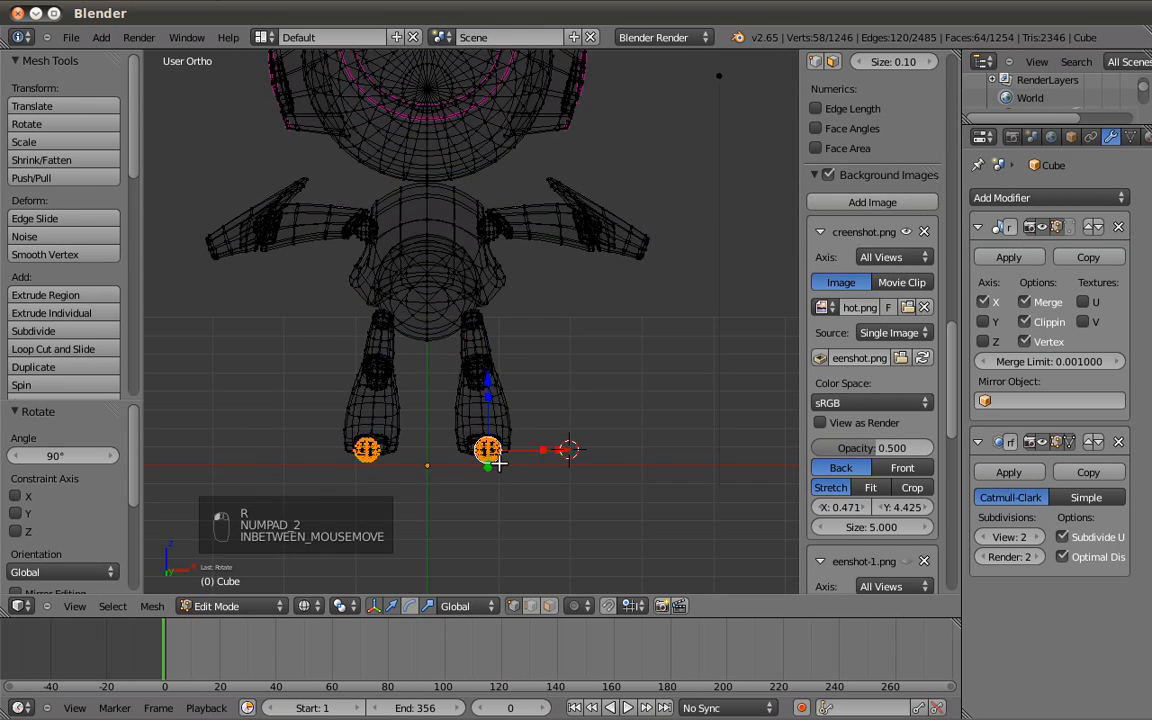
pyautogui.press('z')
pyautogui.scroll(3, 496, 463)
pyautogui.press('KP_3')
pyautogui.scroll(5, 405, 315)
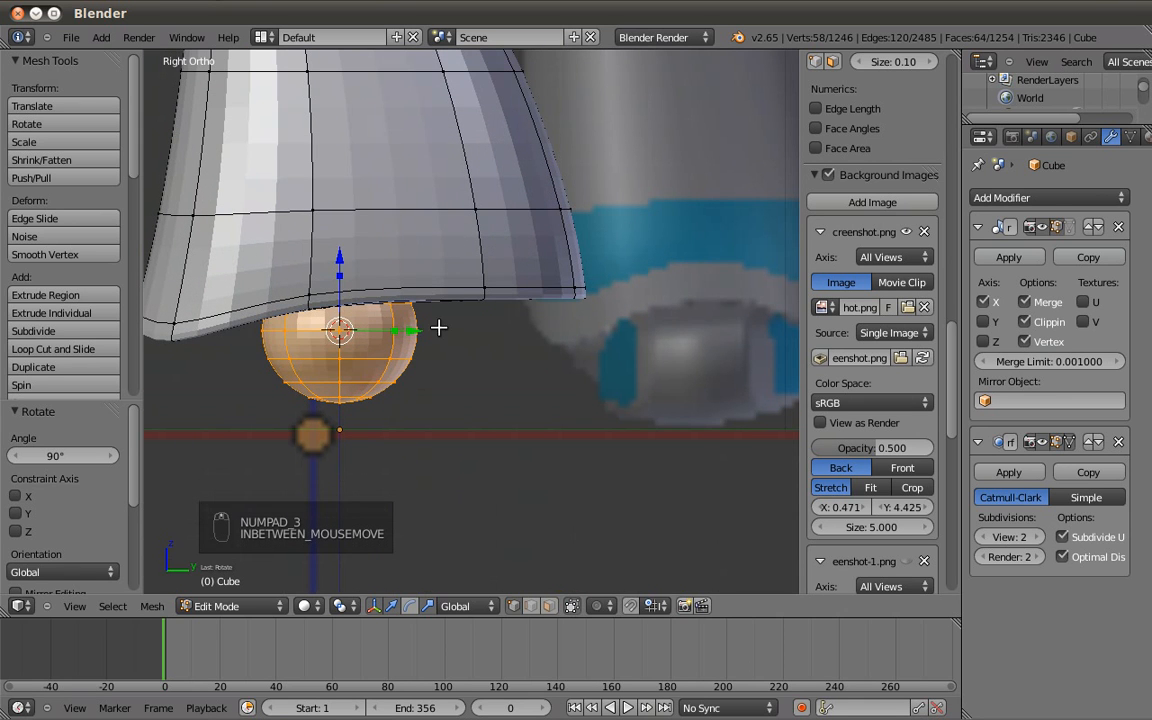
pyautogui.press('s')
pyautogui.press('y')
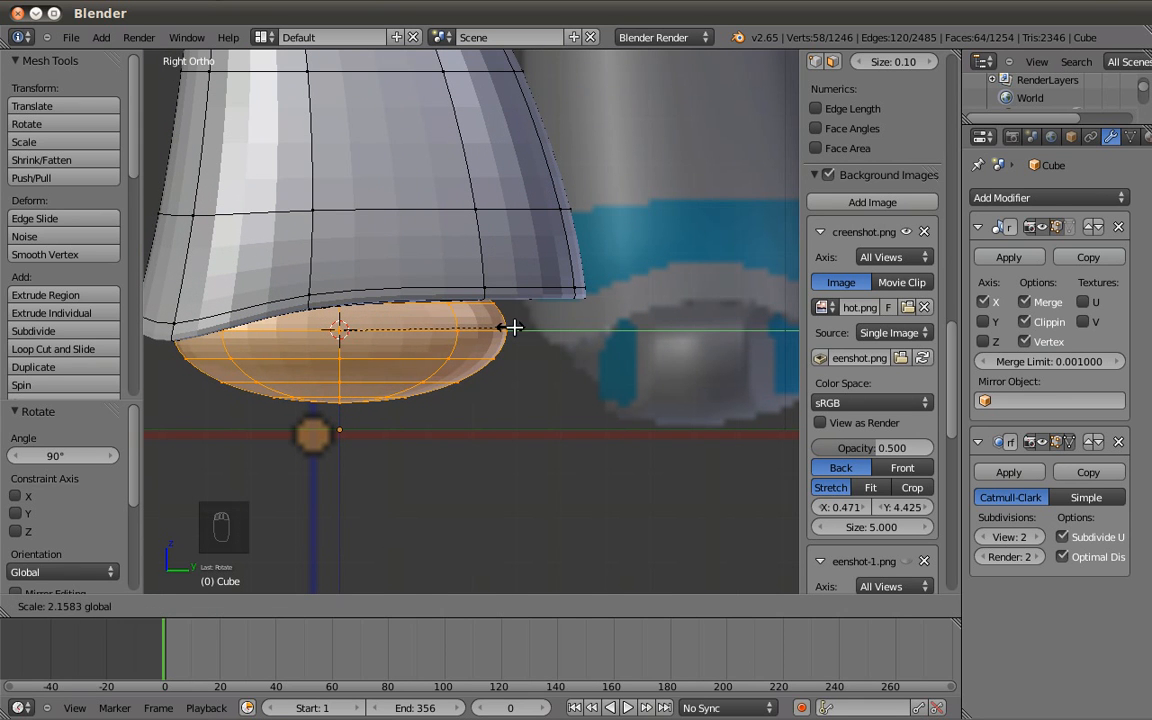
pyautogui.click(513, 328)
# Move the foot ellipsoid about 0.045 along Y and tilt it about -5.7° to follow the boot's slanted opening.
pyautogui.press('g')
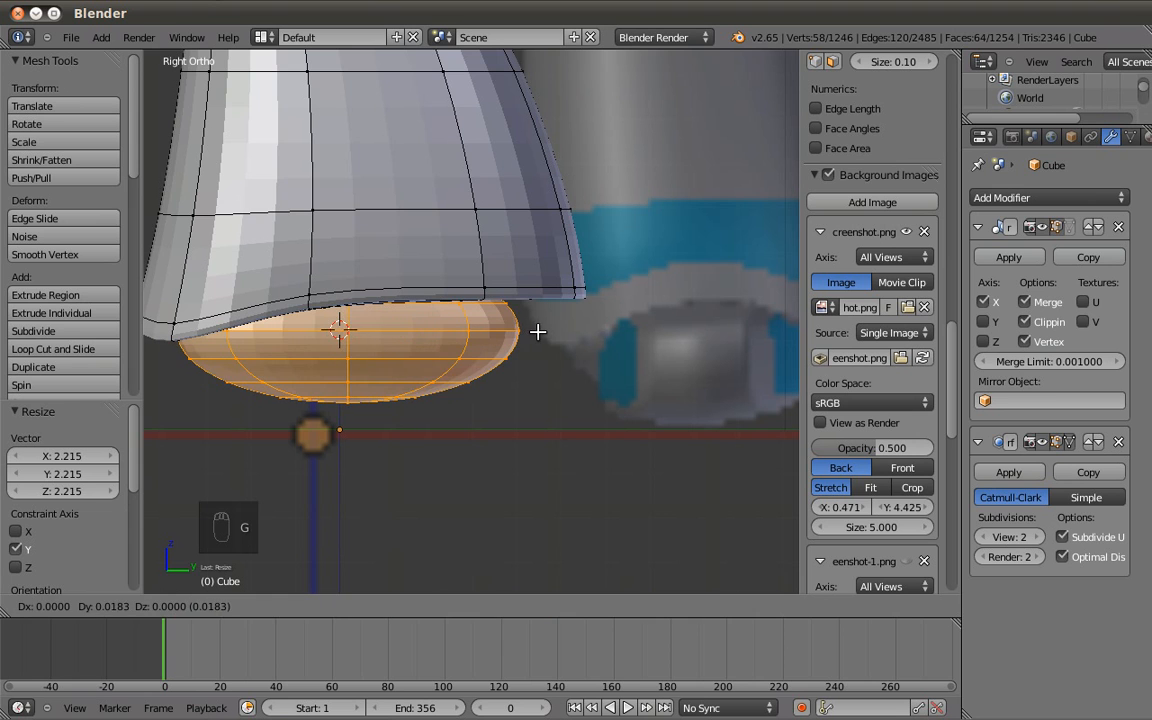
pyautogui.click(538, 331)
pyautogui.press('z')
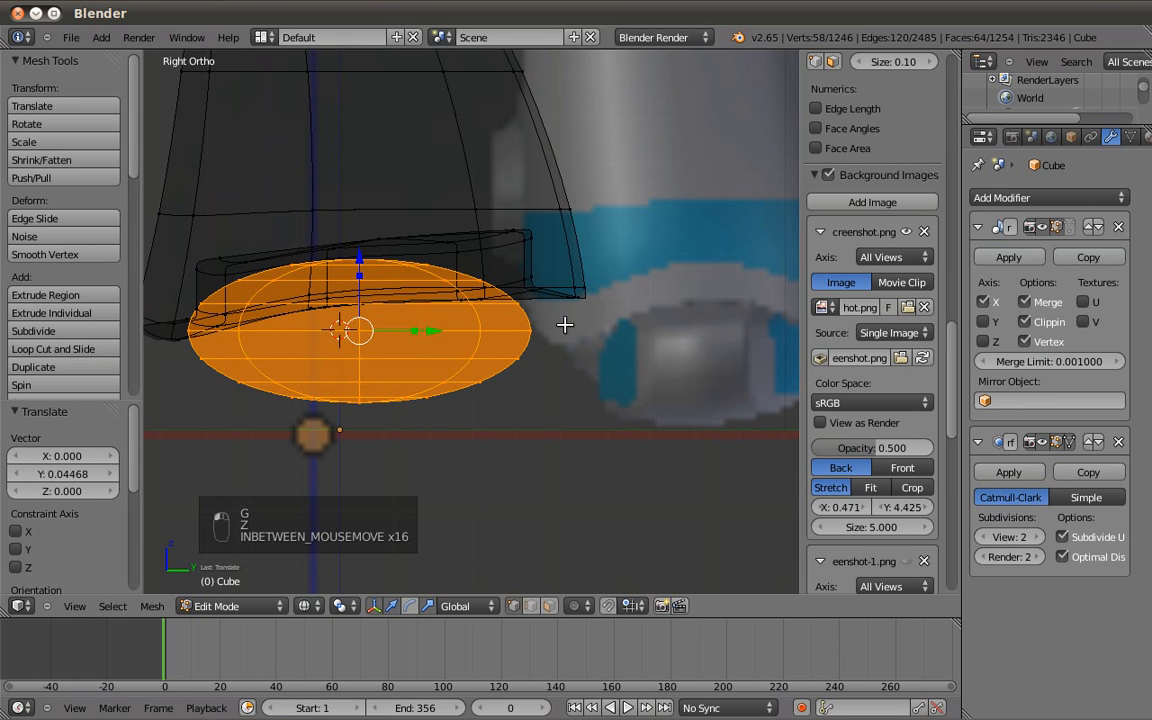
pyautogui.press('r')
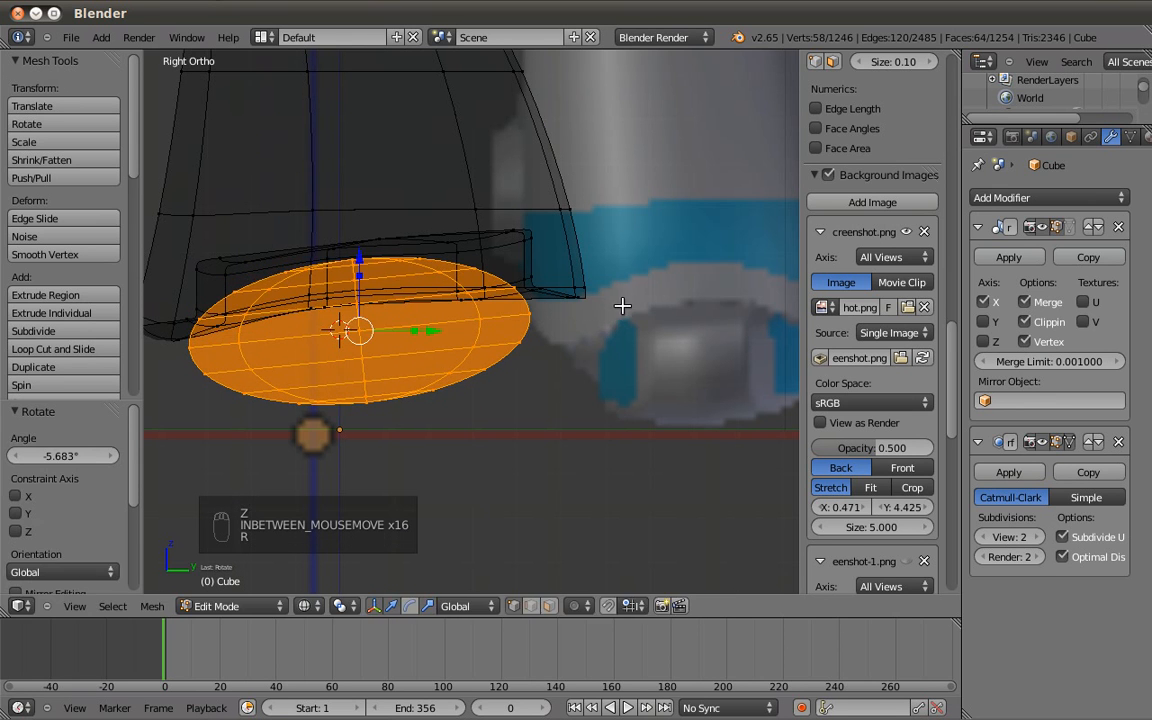
pyautogui.click(620, 302)
# Move the foot ellipsoid about 0.012 along Y and 0.041 up, and lengthen it along Y to about 1.15.
pyautogui.press('z')
pyautogui.press('g')
pyautogui.click(624, 286)
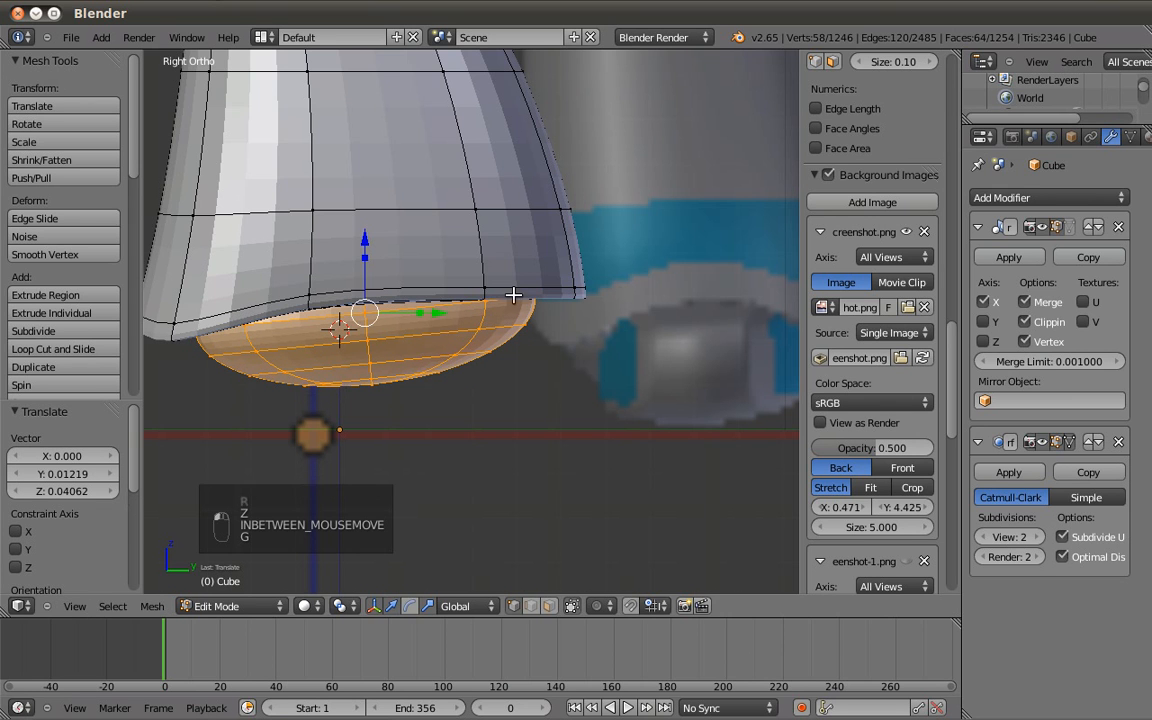
pyautogui.press('s')
pyautogui.press('y')
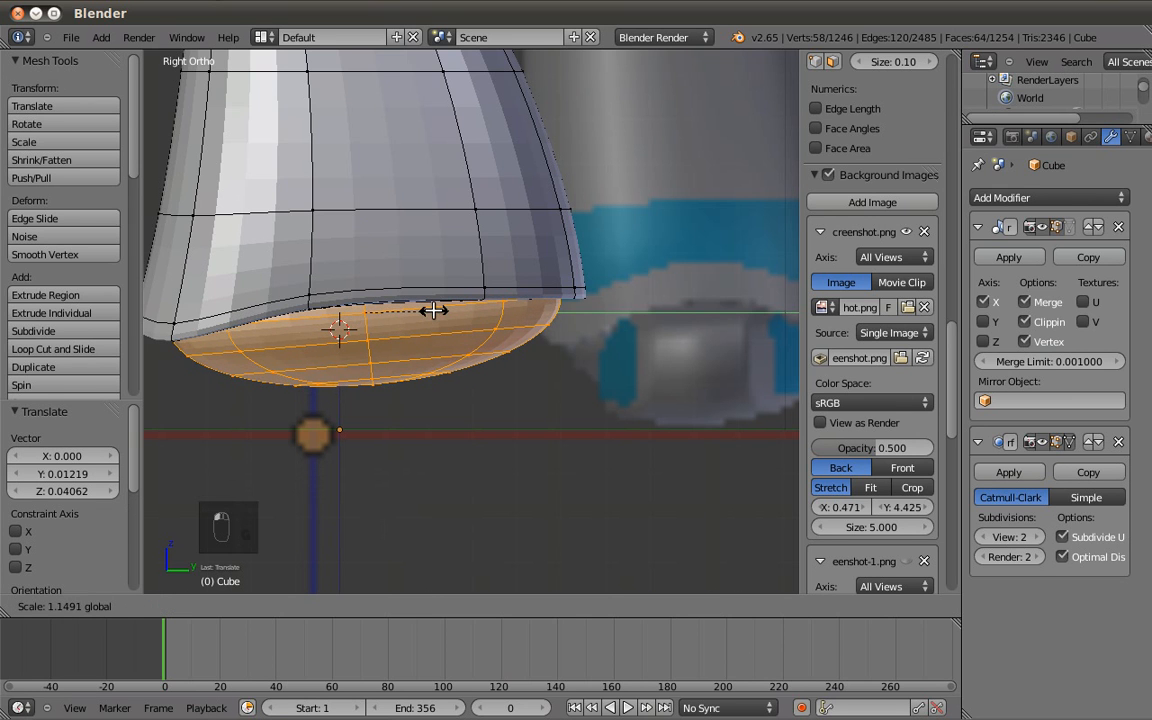
pyautogui.click(568, 334)
# Widen the foot ellipsoid to about 1.401 along X, judging it against the boot opening from below.
pyautogui.keyDown('shift'); pyautogui.moveTo(568, 334); pyautogui.dragTo(604, 332, button='middle'); pyautogui.keyUp('shift')
pyautogui.scroll(-2, 604, 332)
pyautogui.press('Tab')
pyautogui.moveTo(496, 334); pyautogui.dragTo(576, 177, button='middle')
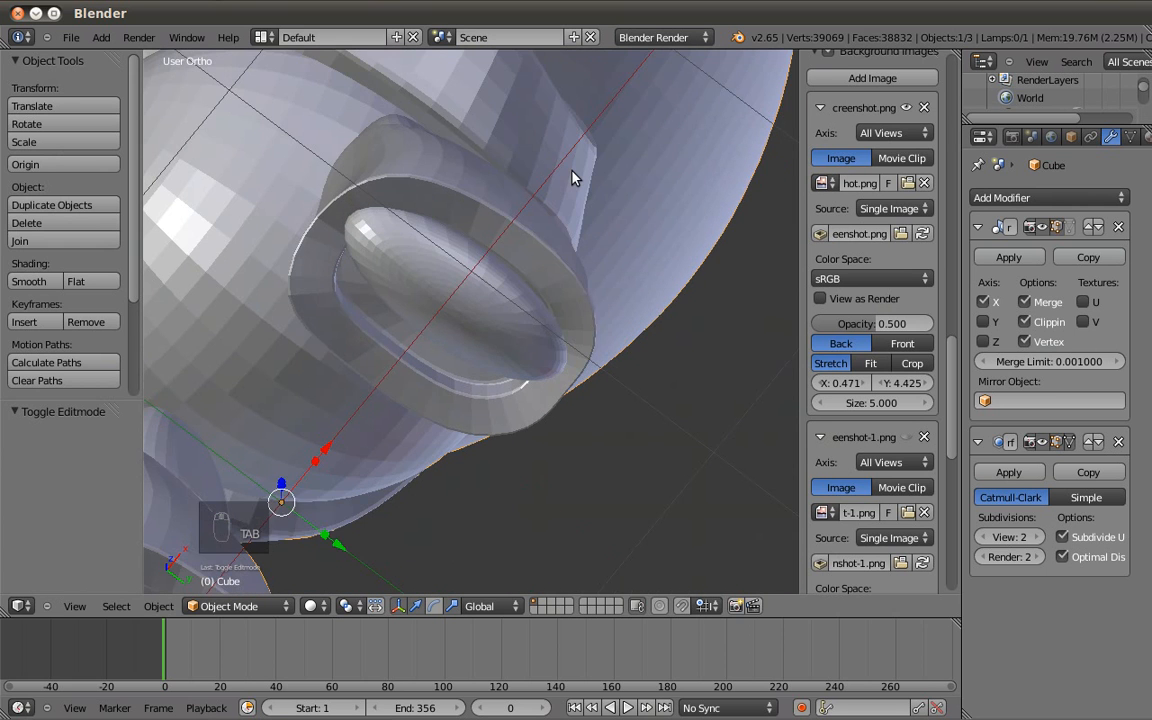
pyautogui.press('ctrl+KP_7')
pyautogui.press('Tab')
pyautogui.moveTo(535, 293)
pyautogui.mouseDown()
pyautogui.moveTo(563, 296)
pyautogui.moveTo(540, 298)
pyautogui.mouseUp()
pyautogui.press('s')
pyautogui.click(558, 296)
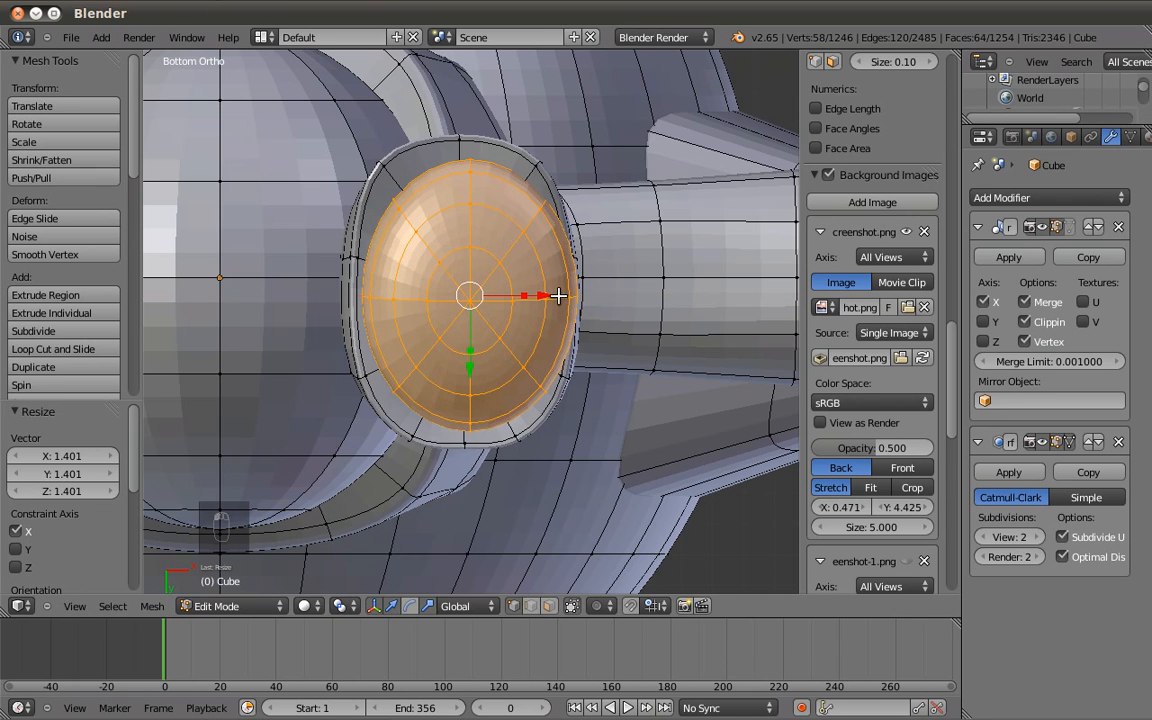
# Shift the foot ellipsoid about -0.029 along X and narrow it to about 0.88 along X, then leave Edit Mode.
pyautogui.moveTo(541, 296); pyautogui.dragTo(540, 296)
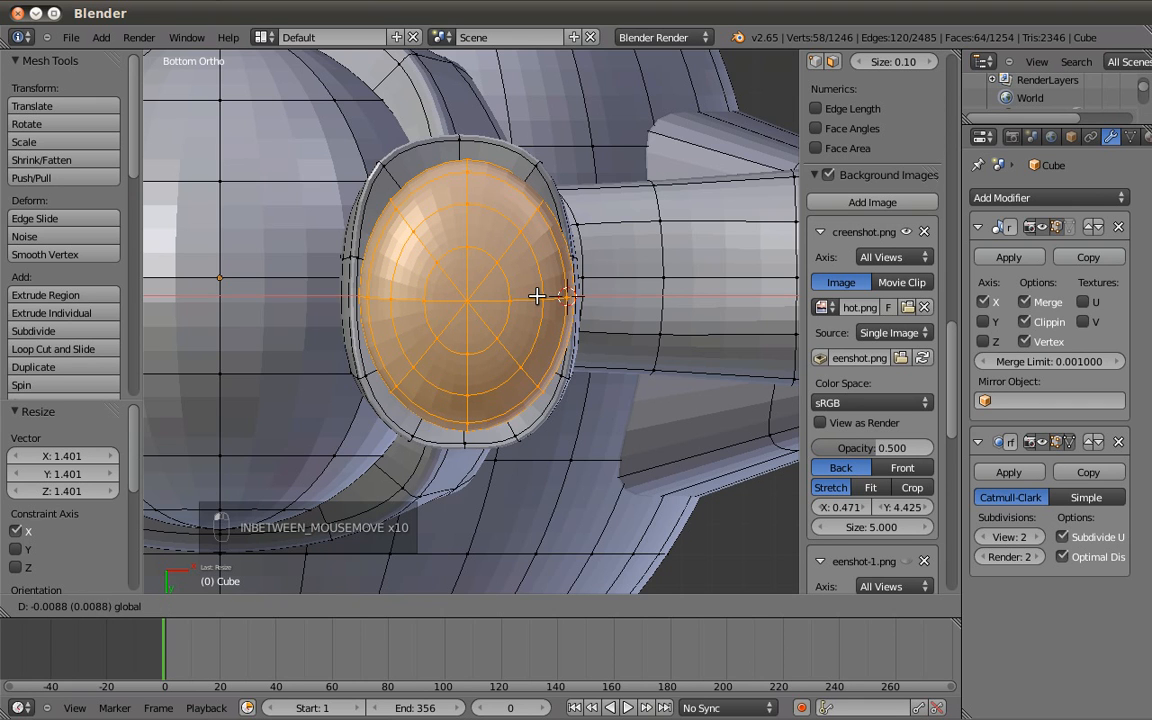
pyautogui.click(514, 292)
pyautogui.press('s')
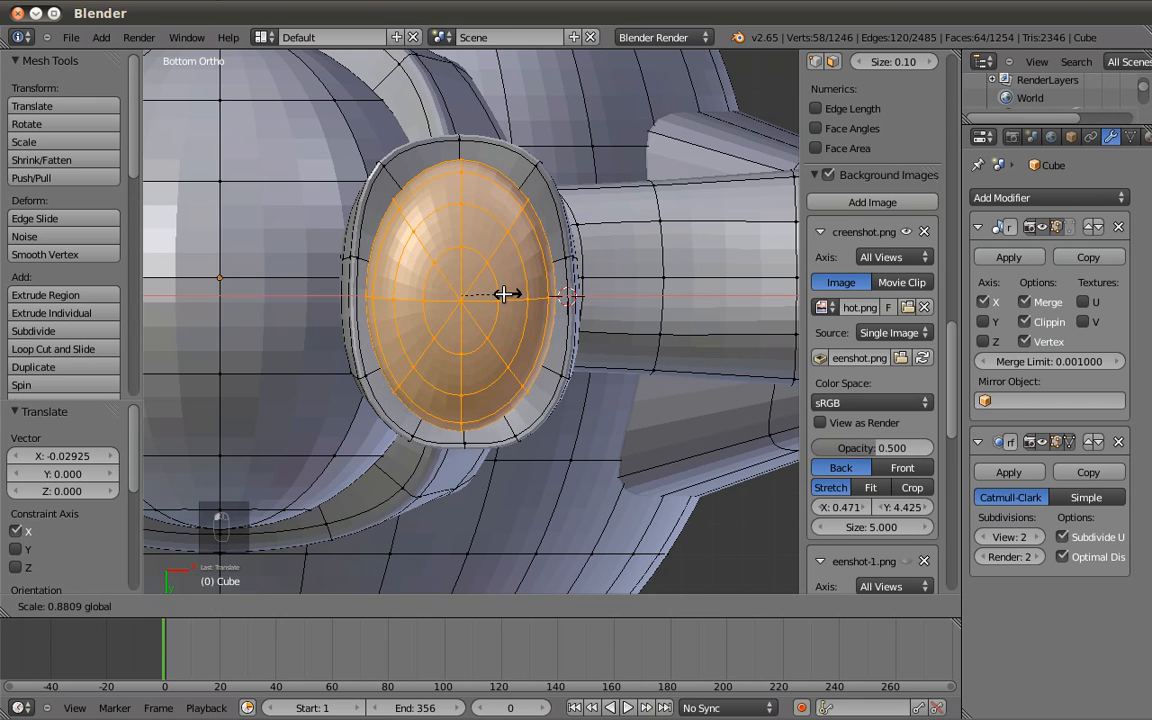
pyautogui.click(510, 296)
pyautogui.press('a')
pyautogui.press('Tab')
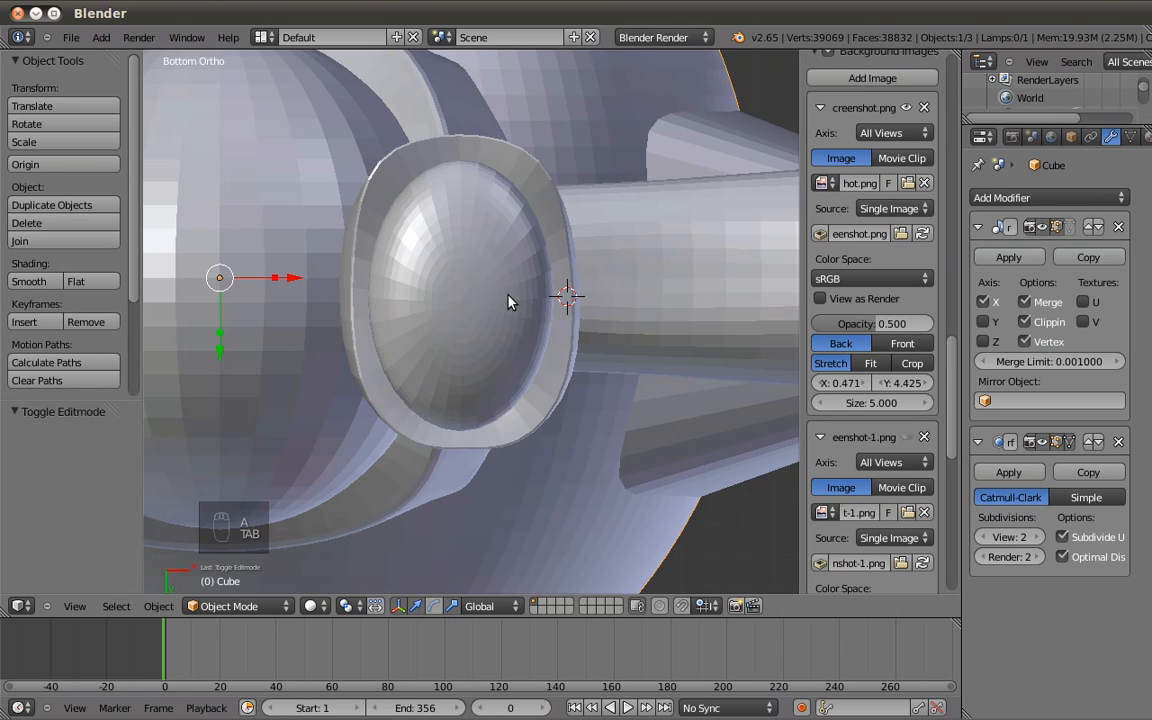
# Reopen the mesh for editing with the boot's front lower rim in view.
pyautogui.press('KP_3')
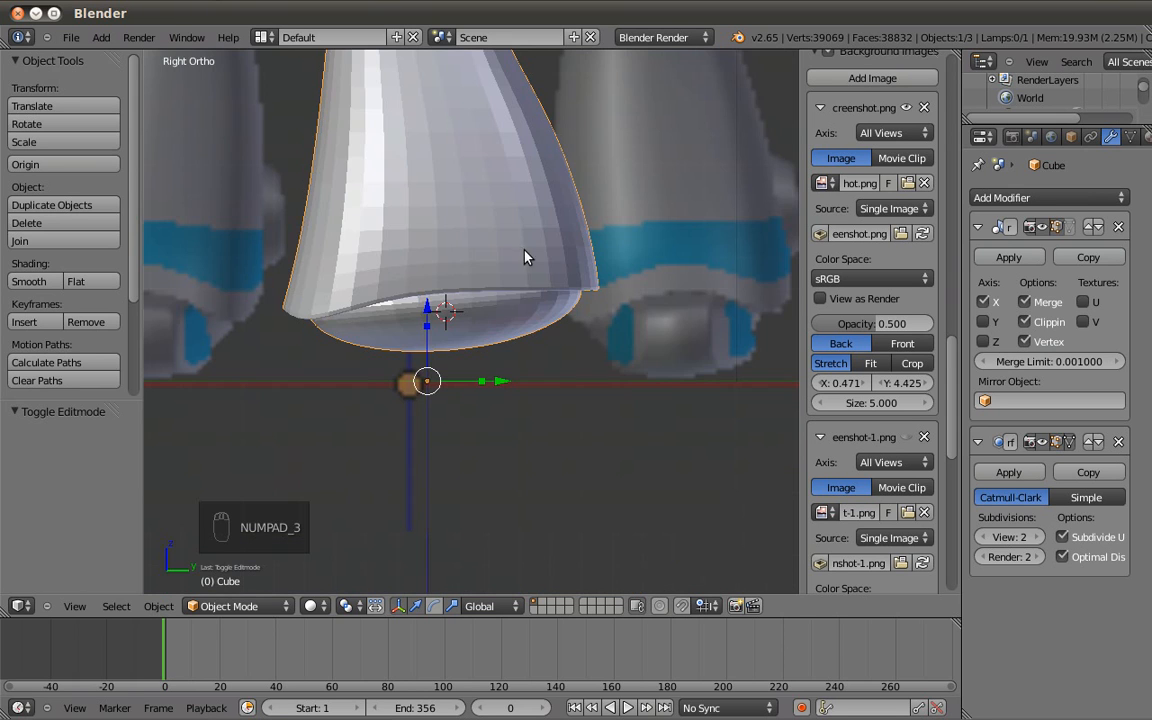
pyautogui.keyDown('shift'); pyautogui.moveTo(400, 305); pyautogui.dragTo(407, 333, button='middle'); pyautogui.keyUp('shift')
pyautogui.press('Tab')
pyautogui.moveTo(537, 393); pyautogui.dragTo(431, 323, button='middle')
pyautogui.rightClick(415, 385)
pyautogui.keyDown('shift'); pyautogui.rightClick(506, 338); pyautogui.keyUp('shift')
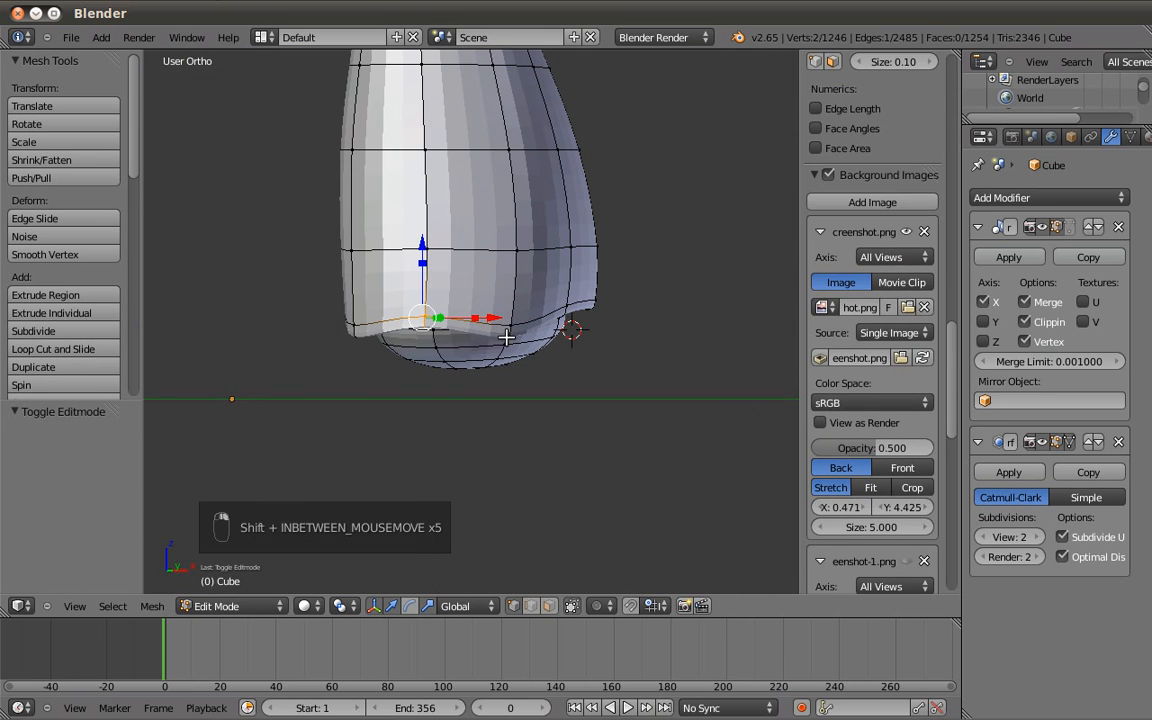
pyautogui.keyDown('shift'); pyautogui.rightClick(508, 330); pyautogui.keyUp('shift')
pyautogui.keyDown('shift'); pyautogui.rightClick(511, 326); pyautogui.keyUp('shift')
pyautogui.moveTo(504, 290); pyautogui.dragTo(509, 211, button='middle')
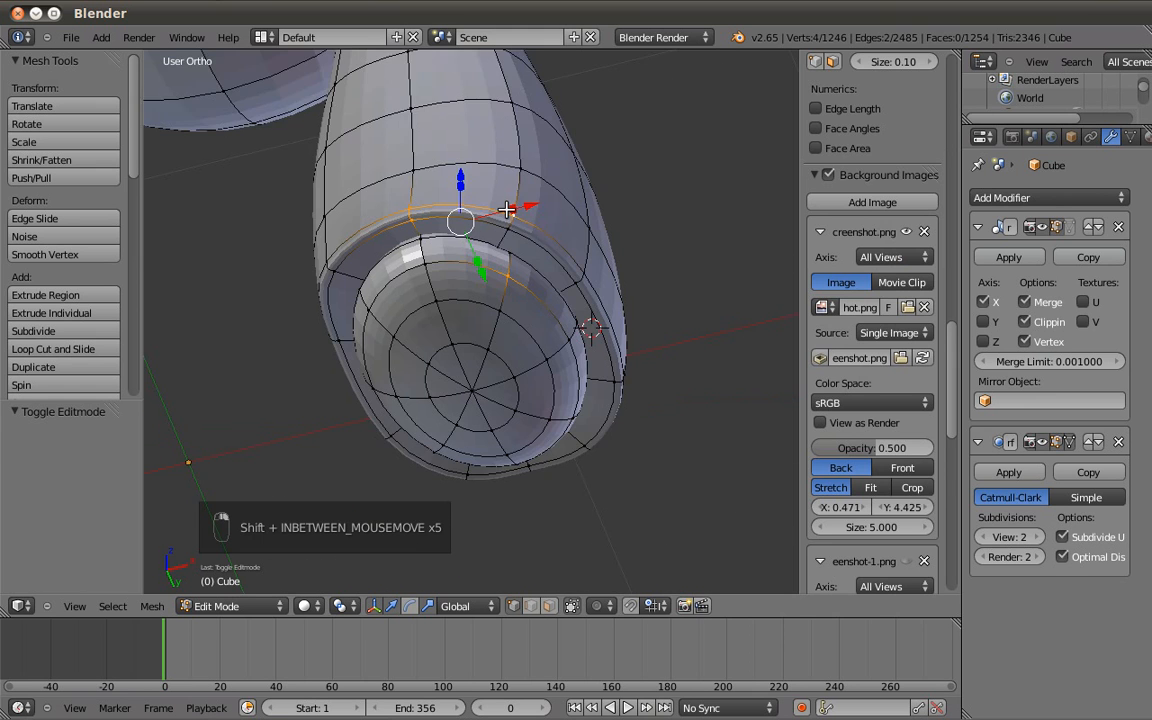
pyautogui.scroll(2, 514, 218)
pyautogui.press('a')
# Duplicate the three connected vertices along the boot's front lower rim and move the copy about -0.029 along Y.
pyautogui.rightClick(526, 187)
pyautogui.keyDown('shift'); pyautogui.rightClick(532, 171); pyautogui.keyUp('shift')
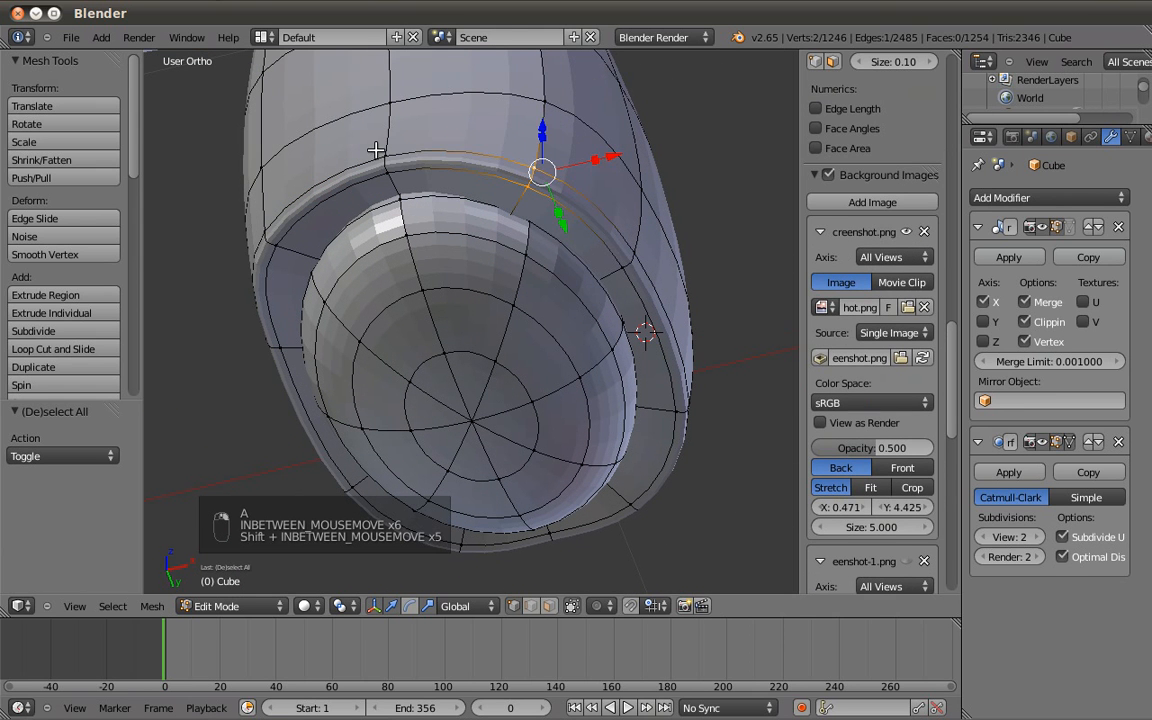
pyautogui.keyDown('shift'); pyautogui.rightClick(386, 172); pyautogui.keyUp('shift')
pyautogui.keyDown('shift'); pyautogui.rightClick(388, 155); pyautogui.keyUp('shift')
pyautogui.keyDown('shift'); pyautogui.rightClick(262, 237); pyautogui.keyUp('shift')
pyautogui.keyDown('shift'); pyautogui.rightClick(275, 244); pyautogui.keyUp('shift')
pyautogui.press('KP_3')
pyautogui.keyDown('shift'); pyautogui.moveTo(398, 256); pyautogui.dragTo(404, 301, button='middle'); pyautogui.keyUp('shift')
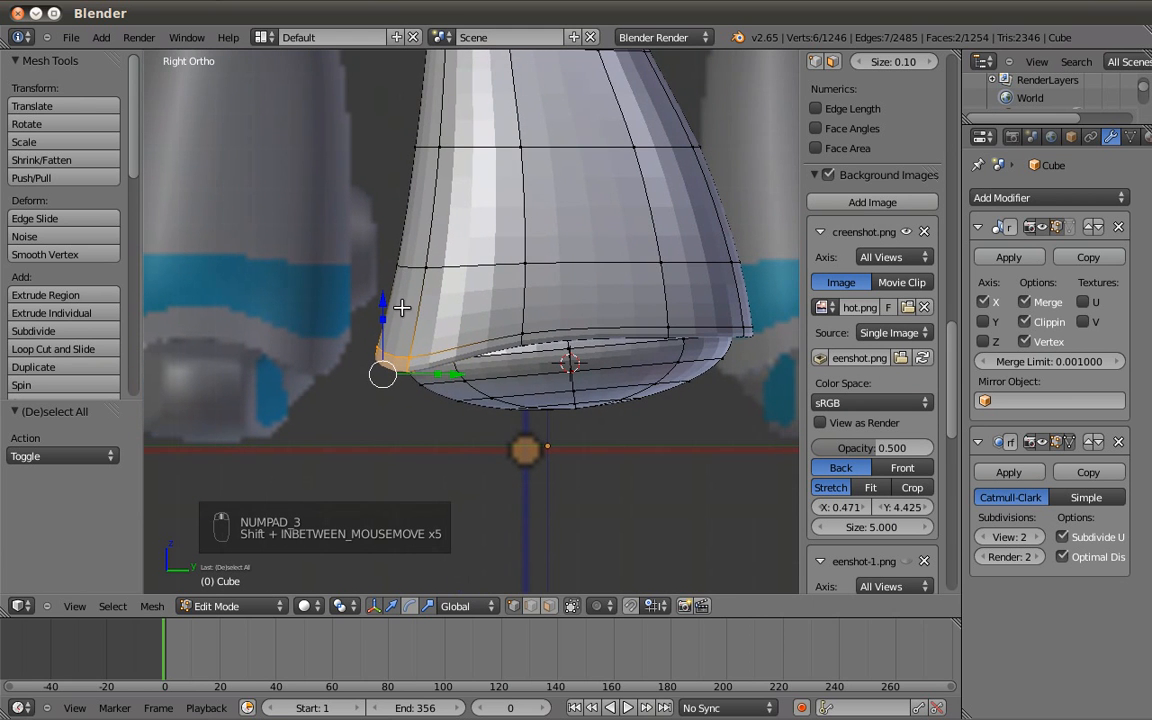
pyautogui.press('z')
pyautogui.keyDown('alt'); pyautogui.keyDown('shift'); pyautogui.rightClick(388, 350); pyautogui.keyUp('shift'); pyautogui.keyUp('alt')
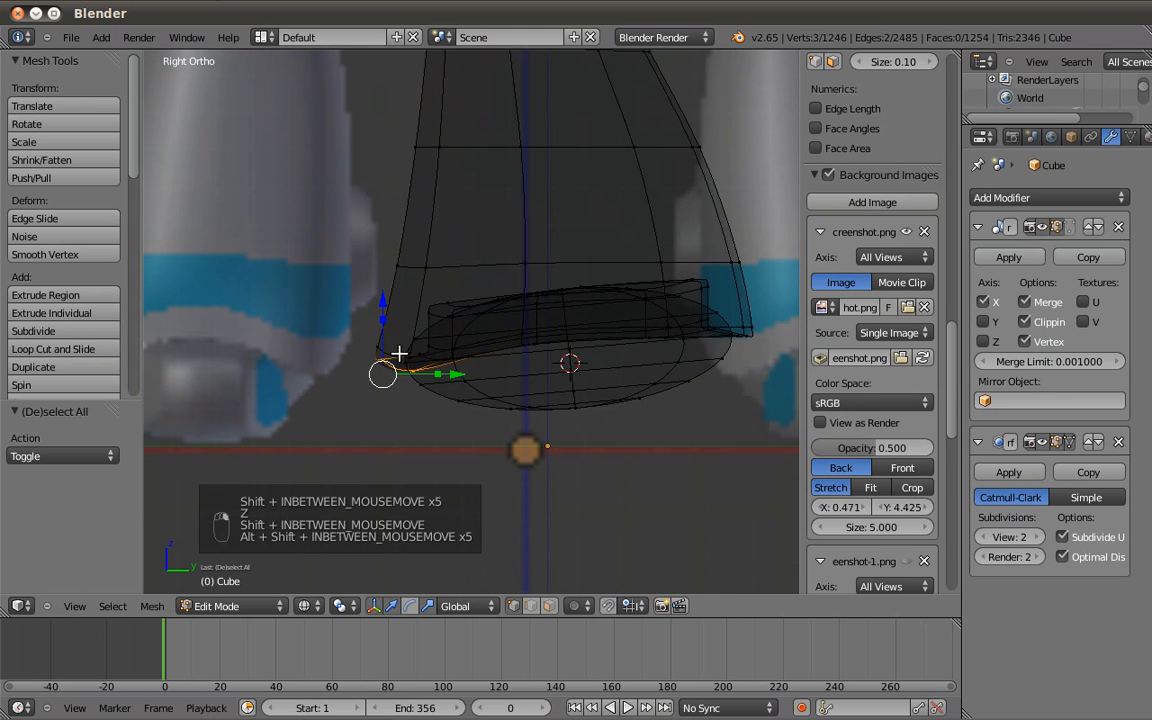
pyautogui.press('z')
pyautogui.moveTo(406, 375); pyautogui.dragTo(473, 258, button='middle')
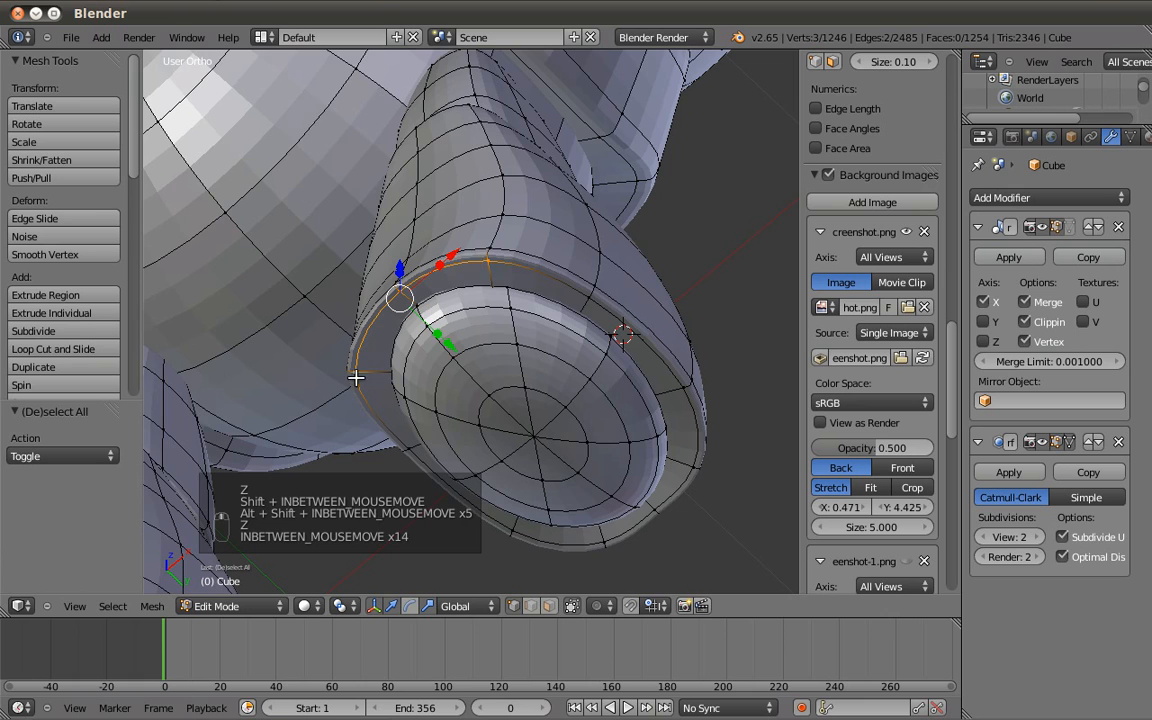
pyautogui.press('KP_3')
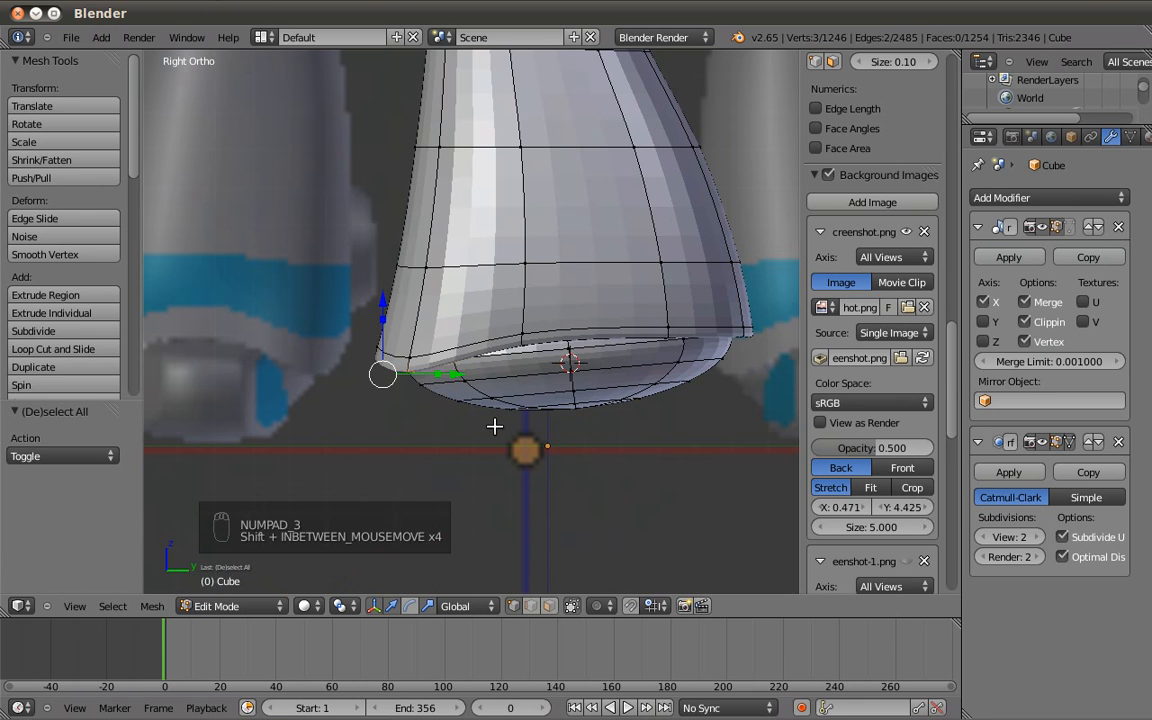
pyautogui.hotkey('shift', 'd')
pyautogui.click(476, 424)
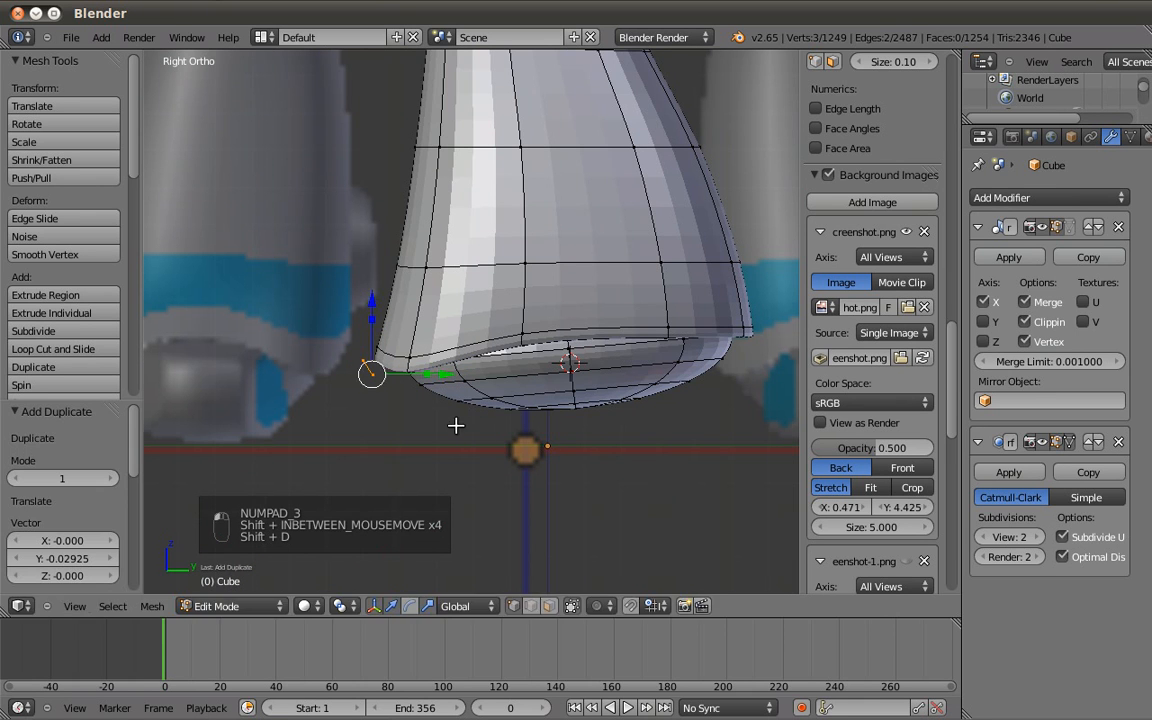
# Extrude the copied edge strip forward about 0.256, a little further, and down in two segments, the last about 0.083.
pyautogui.press('e')
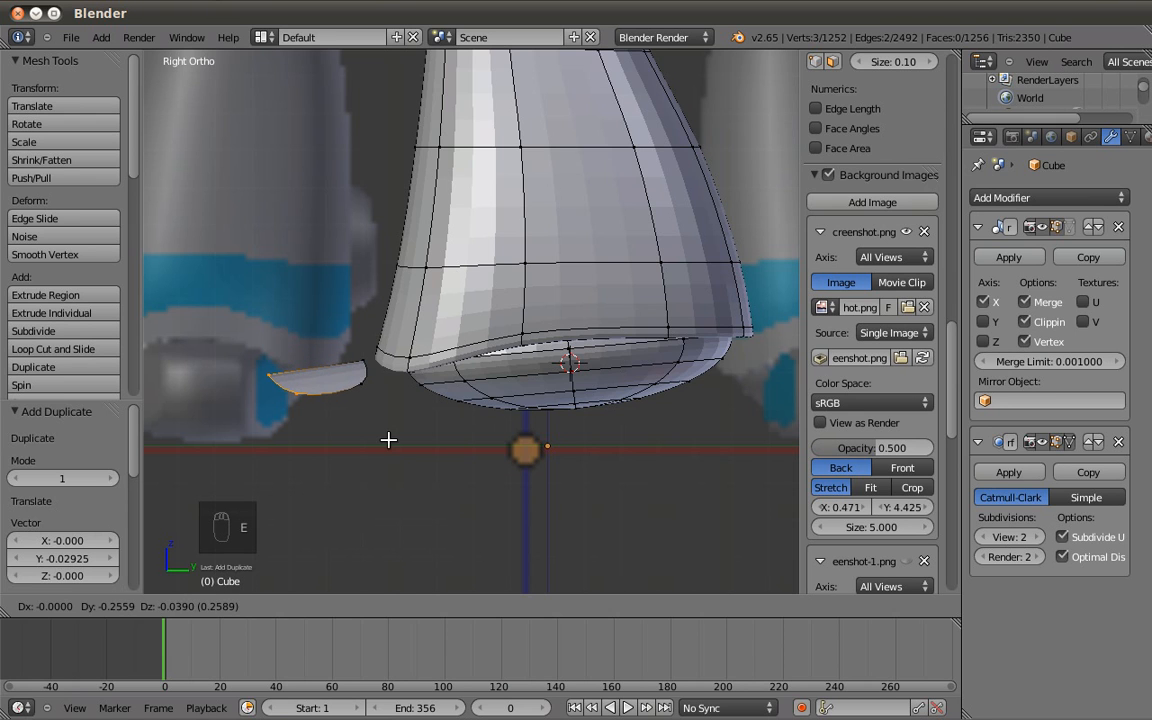
pyautogui.click(388, 440)
pyautogui.press('e')
pyautogui.click(370, 441)
pyautogui.press('e')
pyautogui.click(360, 471)
pyautogui.press('e')
pyautogui.click(359, 493)
# Extrude the toe strip down about 0.015, then back along Y in three segments of about 0.09, 0.258 and 0.212 to form the sole.
pyautogui.press('e')
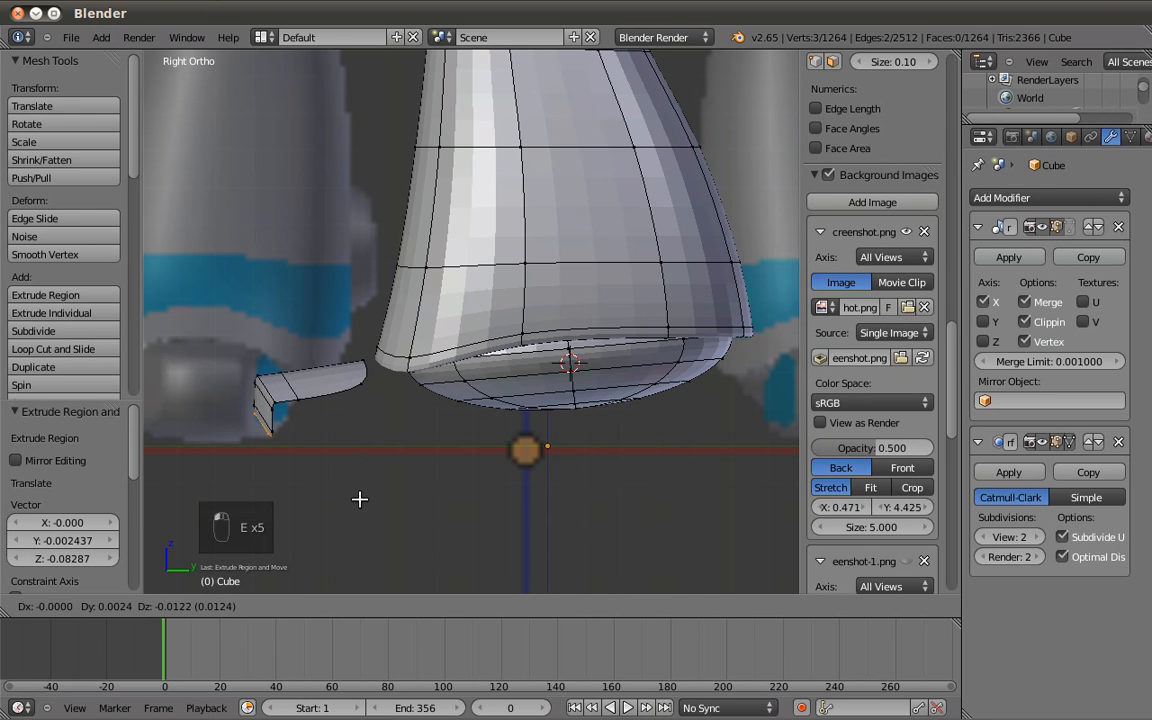
pyautogui.click(385, 502)
pyautogui.press('e')
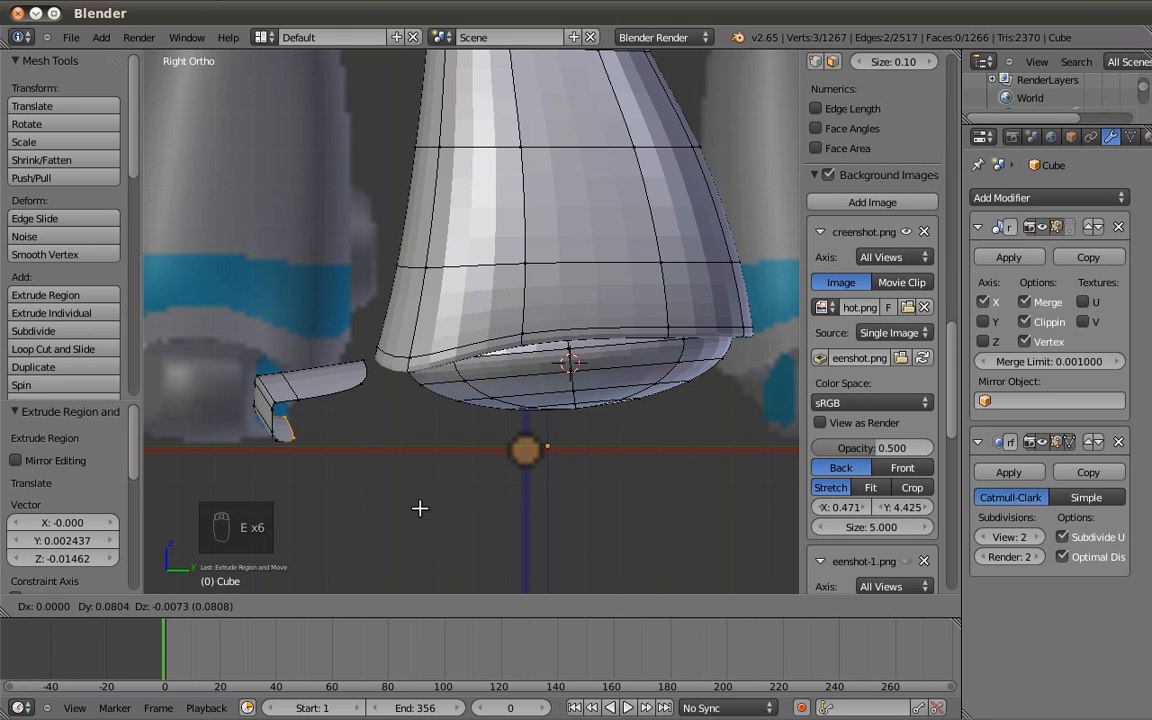
pyautogui.click(421, 511)
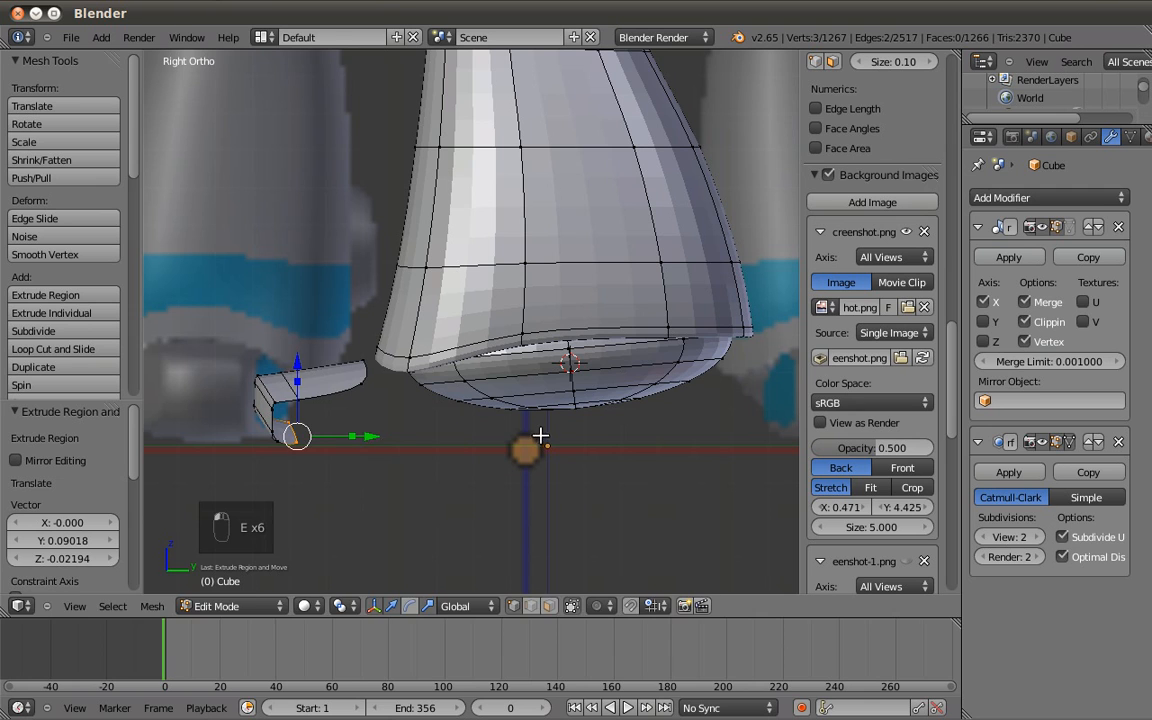
pyautogui.press('e')
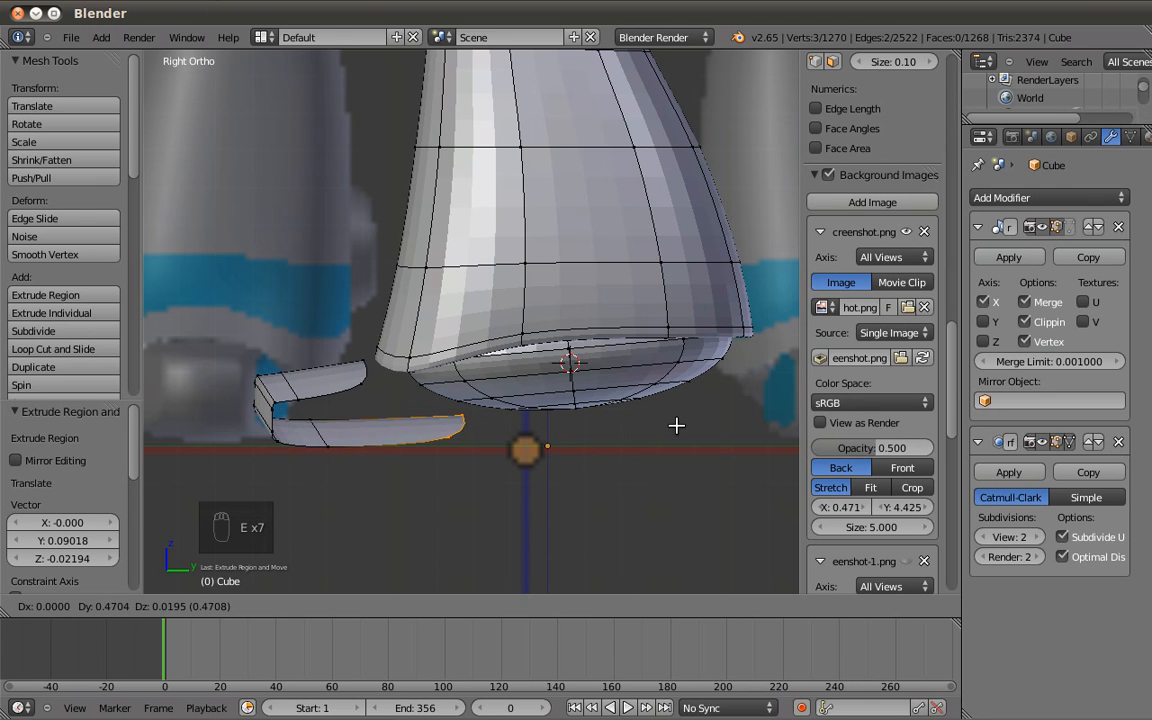
pyautogui.click(645, 419)
pyautogui.press('e')
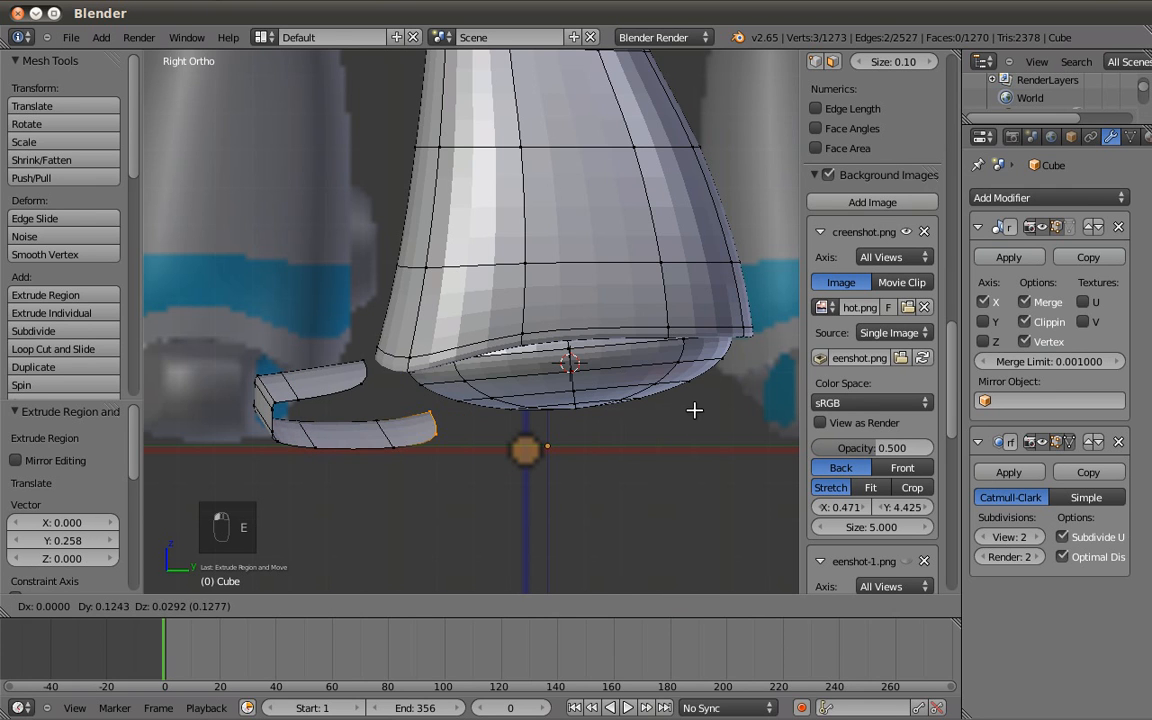
pyautogui.click(687, 410)
# Fill half of the gap at the toe piece's rear end with a face joining the upper and lower end edges.
pyautogui.moveTo(499, 425); pyautogui.dragTo(464, 428, button='middle')
pyautogui.keyDown('shift'); pyautogui.rightClick(407, 411); pyautogui.keyUp('shift')
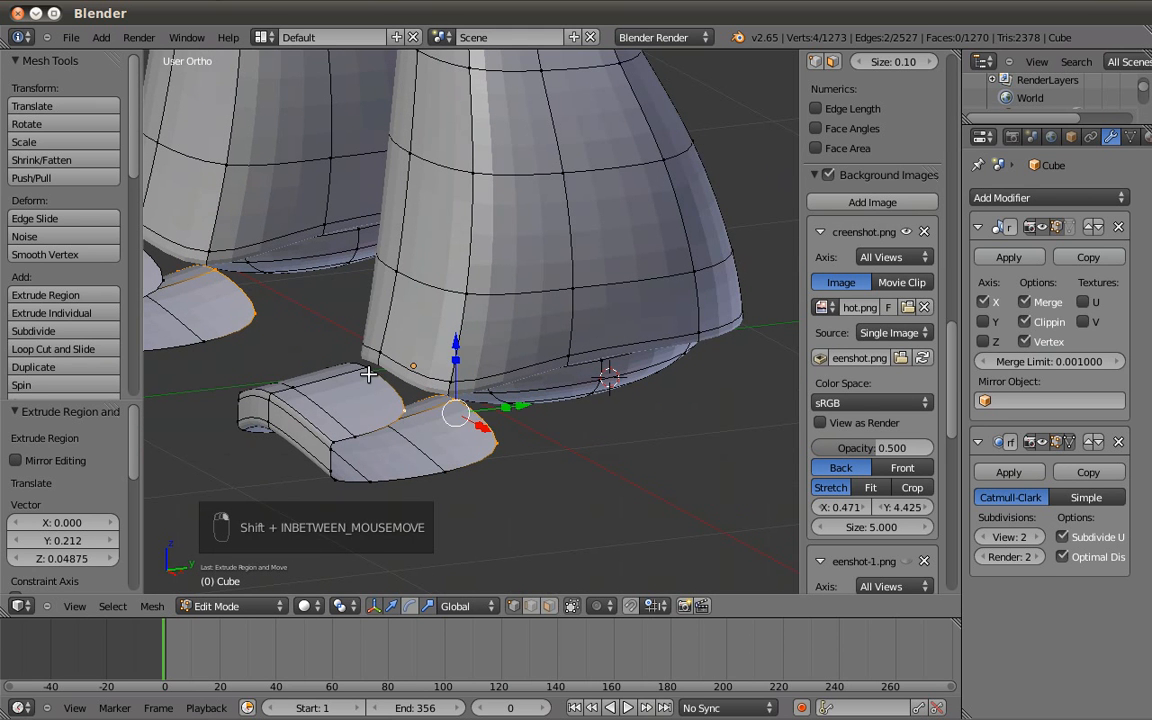
pyautogui.press('z')
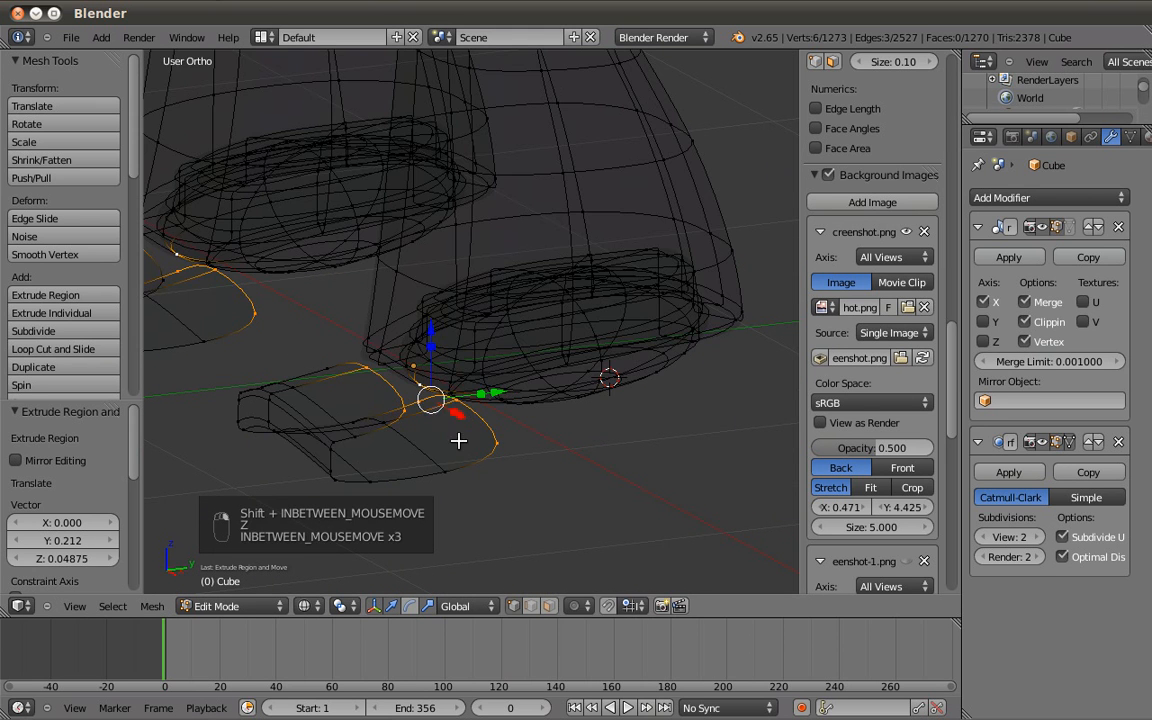
pyautogui.press('b')
pyautogui.press('b')
pyautogui.press('b')
pyautogui.press('b')
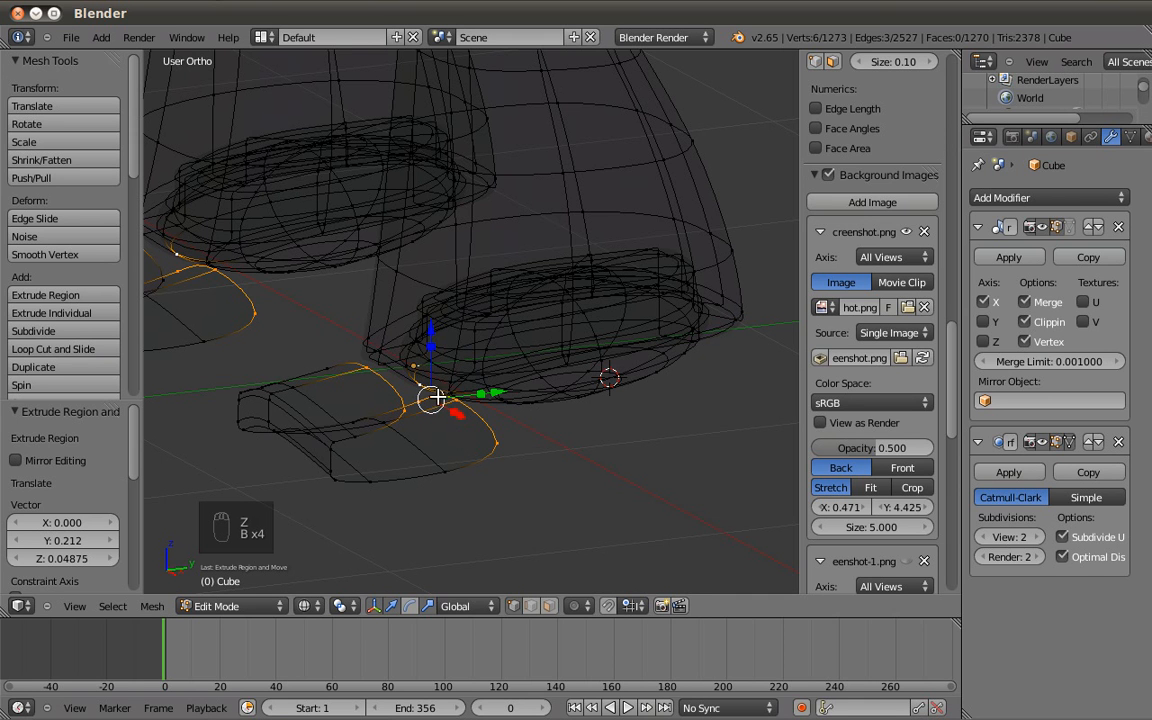
pyautogui.moveTo(431, 401); pyautogui.dragTo(437, 402, button='middle')
pyautogui.press('z')
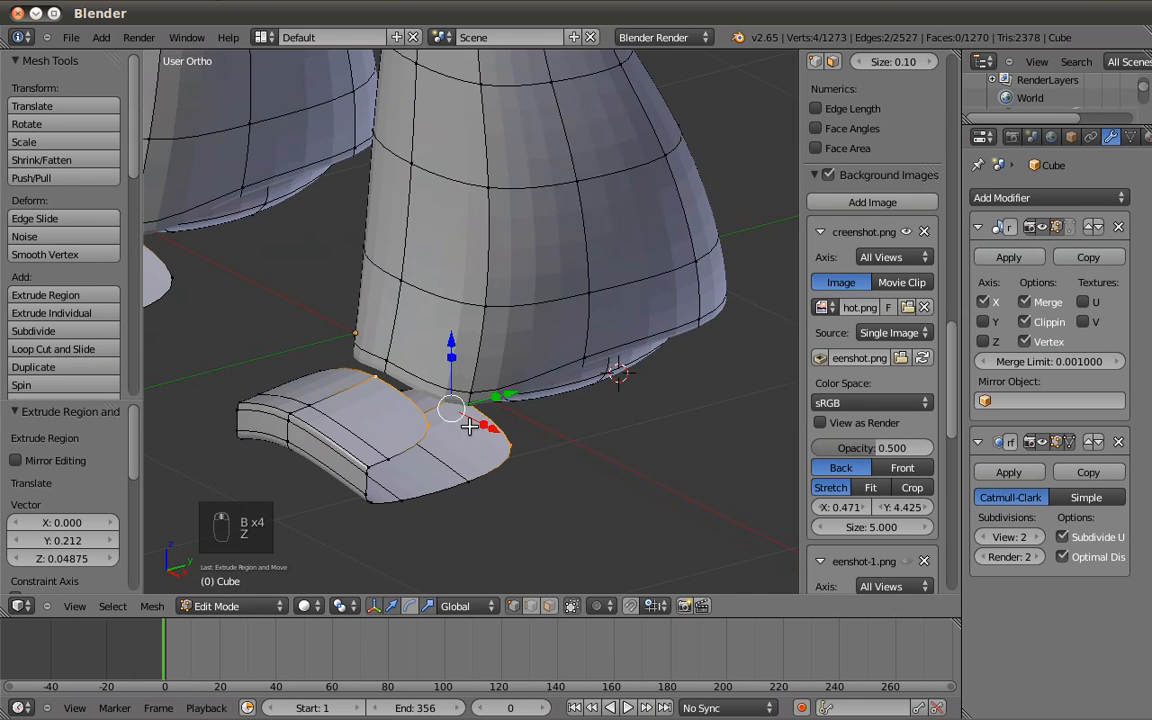
pyautogui.moveTo(447, 397); pyautogui.dragTo(560, 453, button='middle')
pyautogui.press('f')
pyautogui.press('a')
# Close the other half of the toe piece's rear gap with a second face between the upper and lower end vertices.
pyautogui.keyDown('shift'); pyautogui.rightClick(453, 434); pyautogui.keyUp('shift')
pyautogui.moveTo(454, 434); pyautogui.dragTo(483, 422, button='middle')
pyautogui.press('z')
pyautogui.keyDown('shift'); pyautogui.rightClick(484, 436); pyautogui.keyUp('shift')
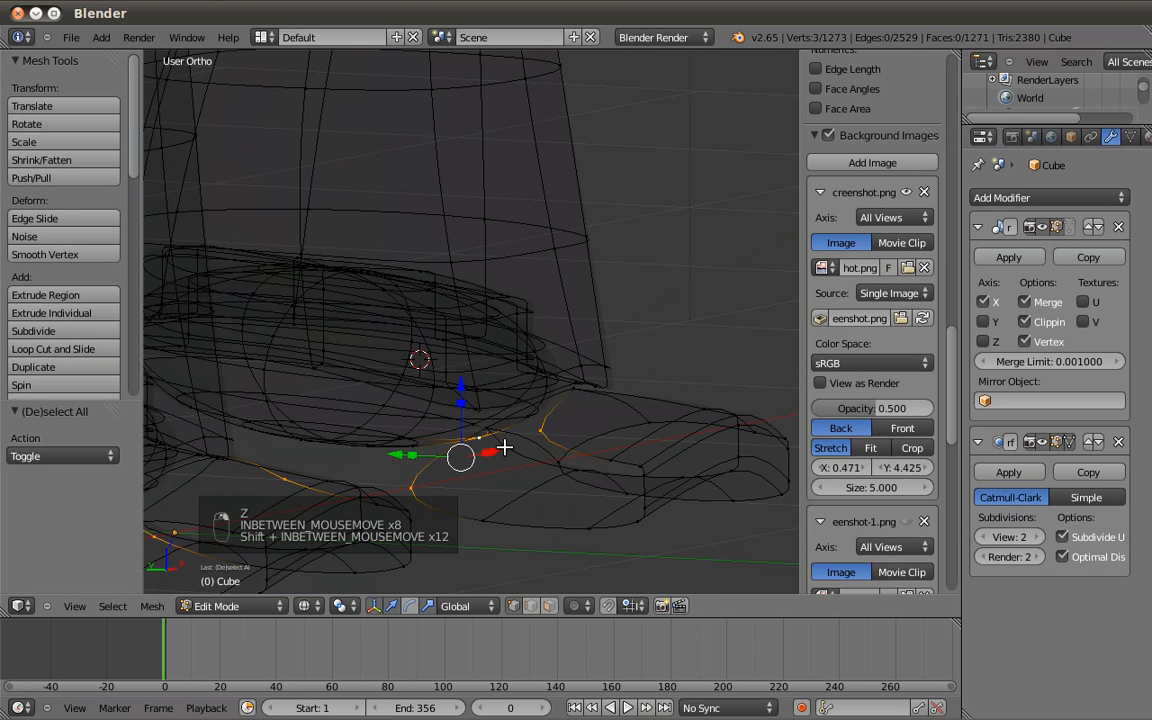
pyautogui.hotkey('ctrl', 'z')
pyautogui.press('z')
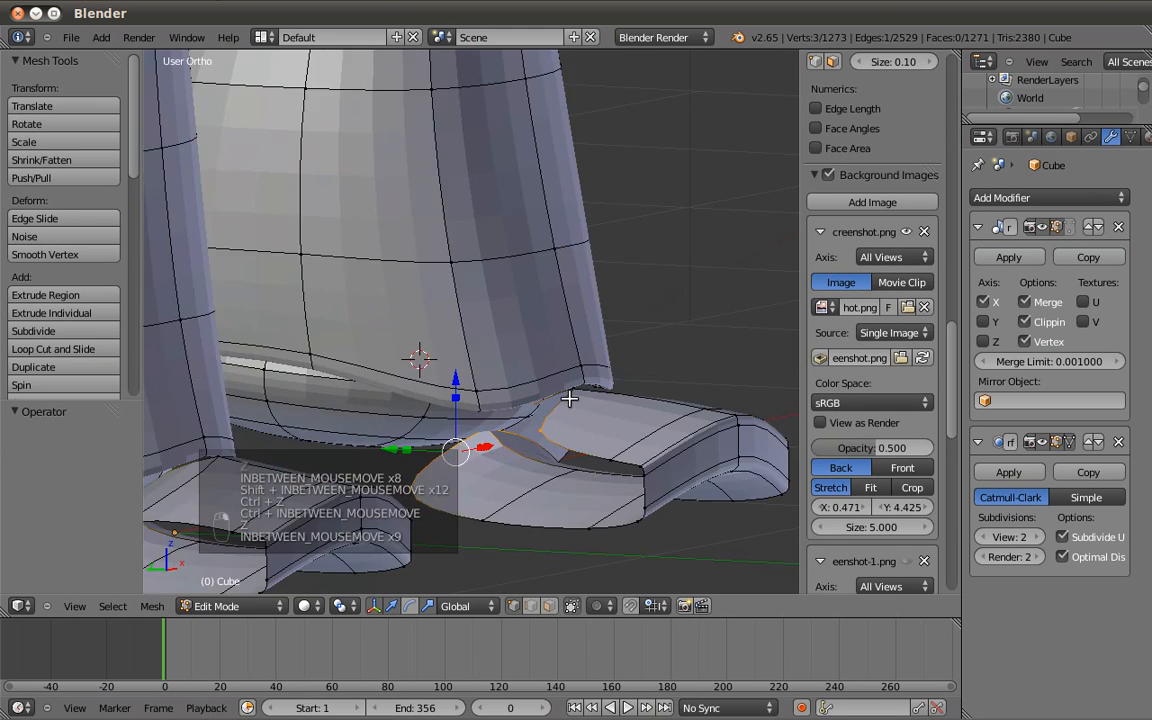
pyautogui.keyDown('shift'); pyautogui.rightClick(578, 405); pyautogui.keyUp('shift')
pyautogui.press('f')
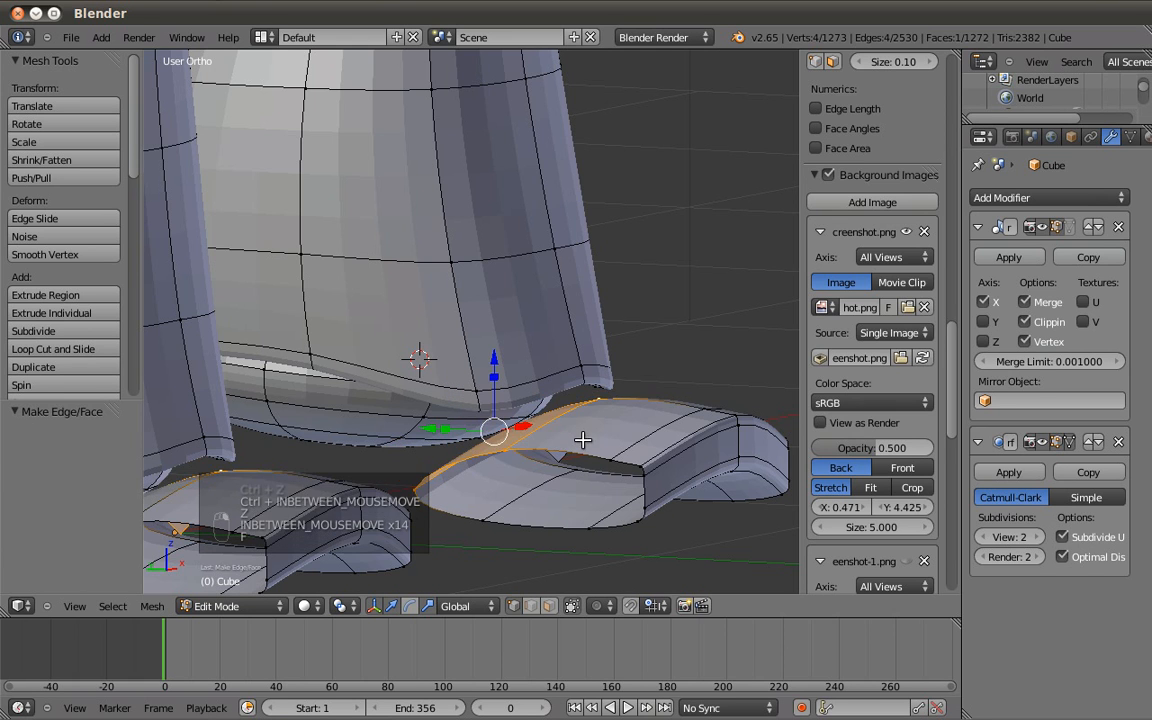
# Fill the rear section of the toe piece's open side with a four-vertex face.
pyautogui.press('a')
pyautogui.keyDown('shift'); pyautogui.rightClick(463, 410); pyautogui.keyUp('shift')
pyautogui.keyDown('shift'); pyautogui.rightClick(420, 491); pyautogui.keyUp('shift')
pyautogui.keyDown('shift'); pyautogui.rightClick(476, 519); pyautogui.keyUp('shift')
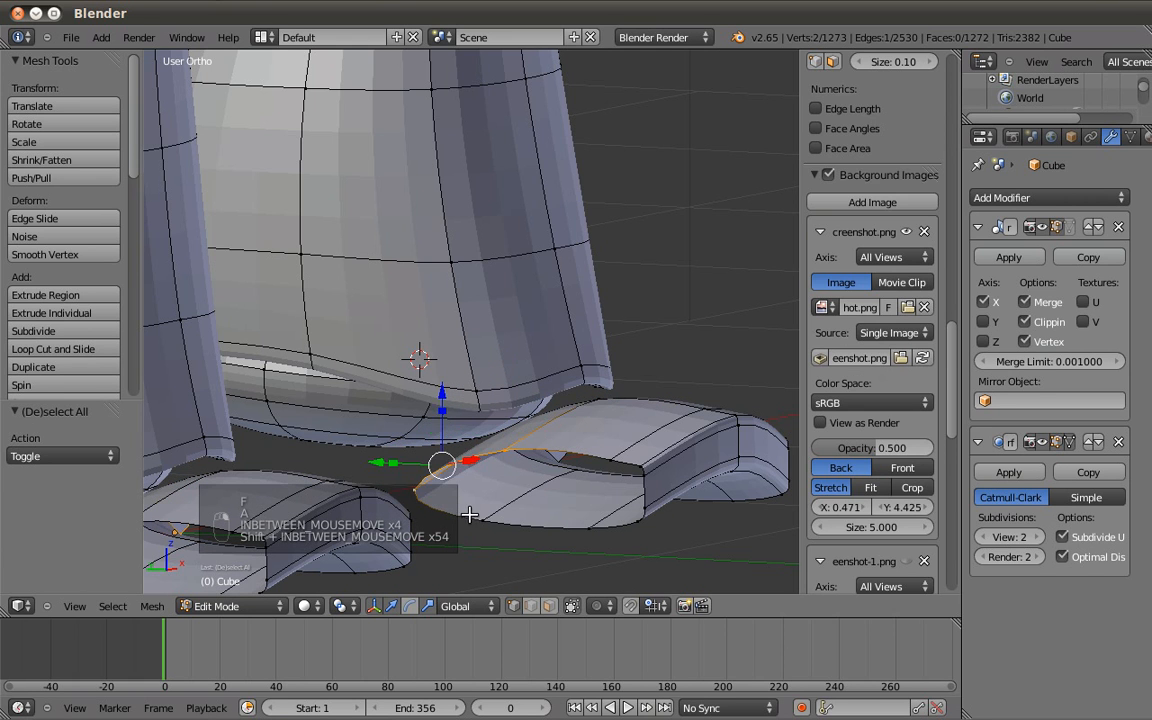
pyautogui.keyDown('shift'); pyautogui.rightClick(613, 457); pyautogui.keyUp('shift')
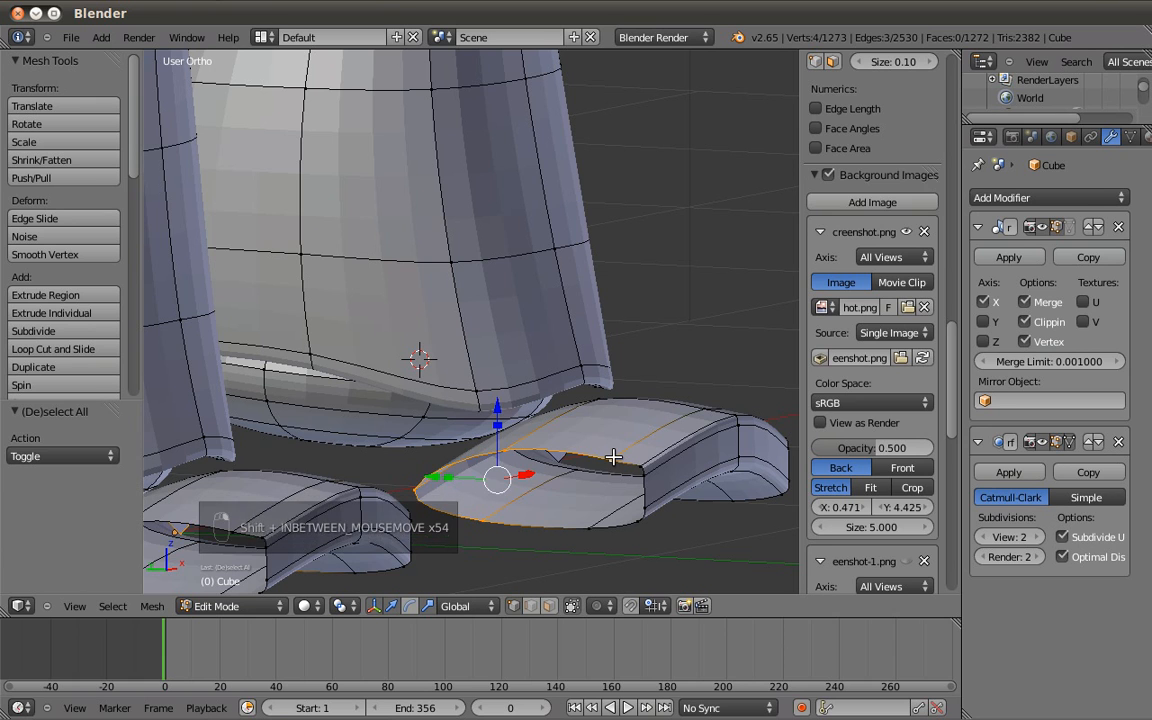
pyautogui.press('f')
pyautogui.press('a')
# Fill the middle section and the remaining front opening of the same side of the toe piece with two faces.
pyautogui.rightClick(529, 518)
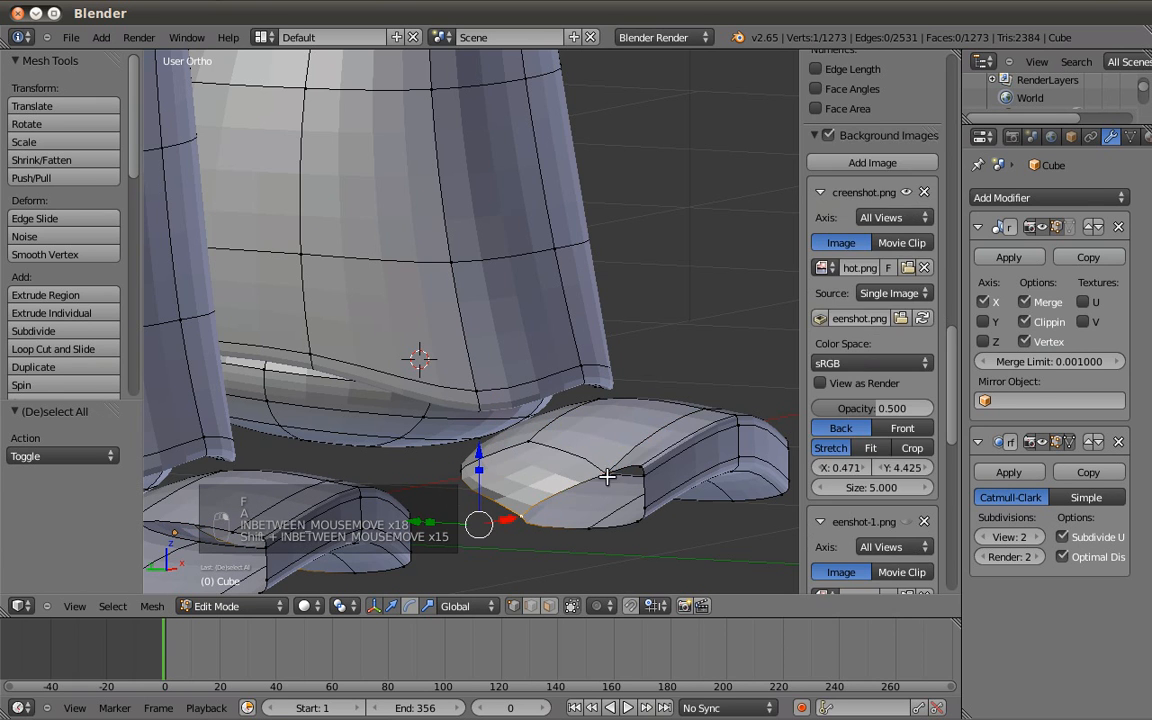
pyautogui.keyDown('shift'); pyautogui.rightClick(609, 464); pyautogui.keyUp('shift')
pyautogui.keyDown('shift'); pyautogui.rightClick(594, 519); pyautogui.keyUp('shift')
pyautogui.keyDown('shift'); pyautogui.rightClick(637, 465); pyautogui.keyUp('shift')
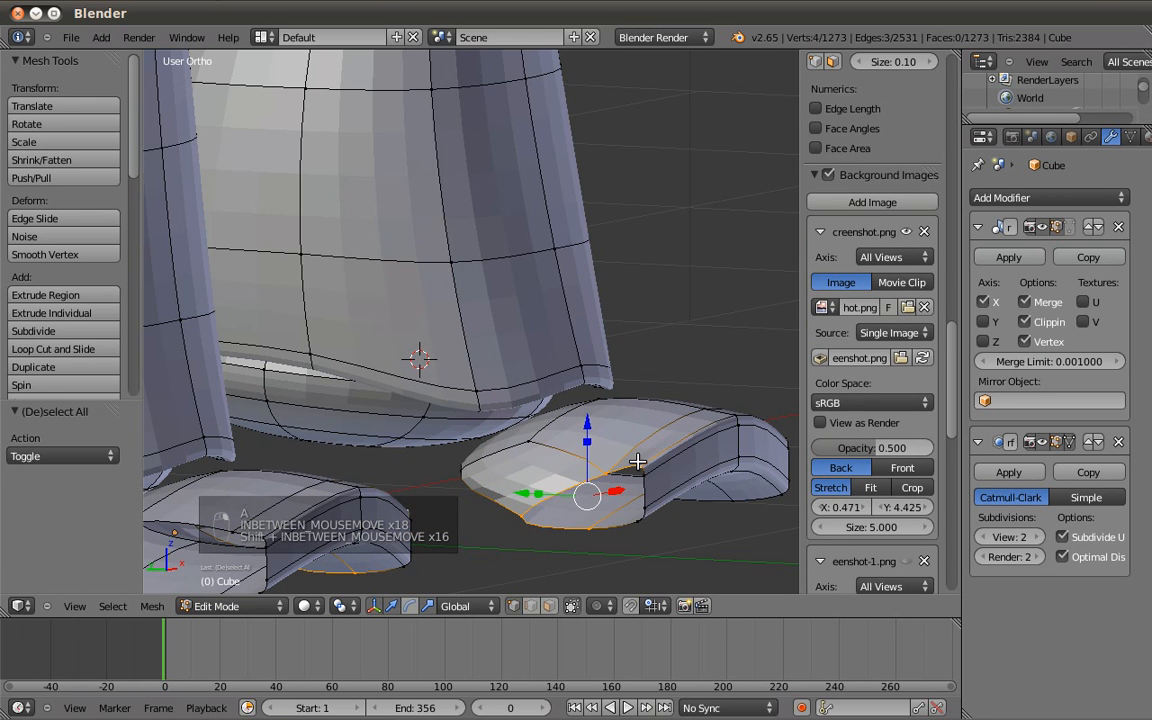
pyautogui.scroll(2, 607, 493)
pyautogui.keyDown('shift'); pyautogui.moveTo(566, 504); pyautogui.dragTo(520, 382, button='middle'); pyautogui.keyUp('shift')
pyautogui.keyDown('shift'); pyautogui.rightClick(502, 486); pyautogui.keyUp('shift')
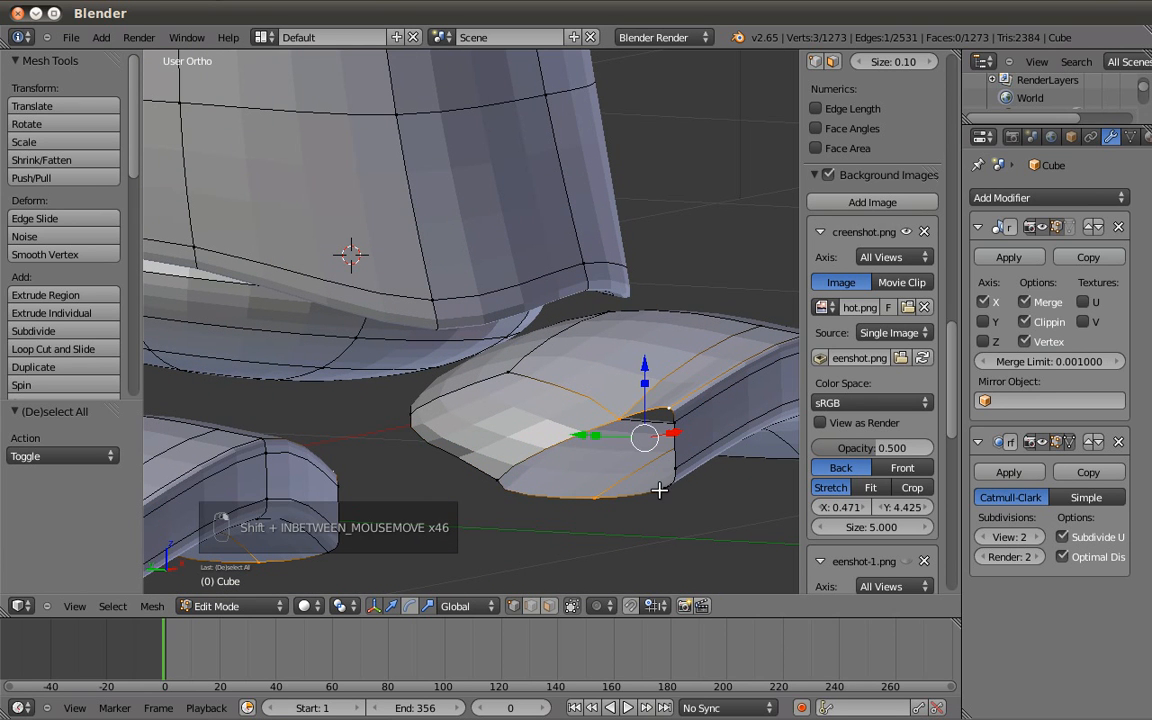
pyautogui.press('f')
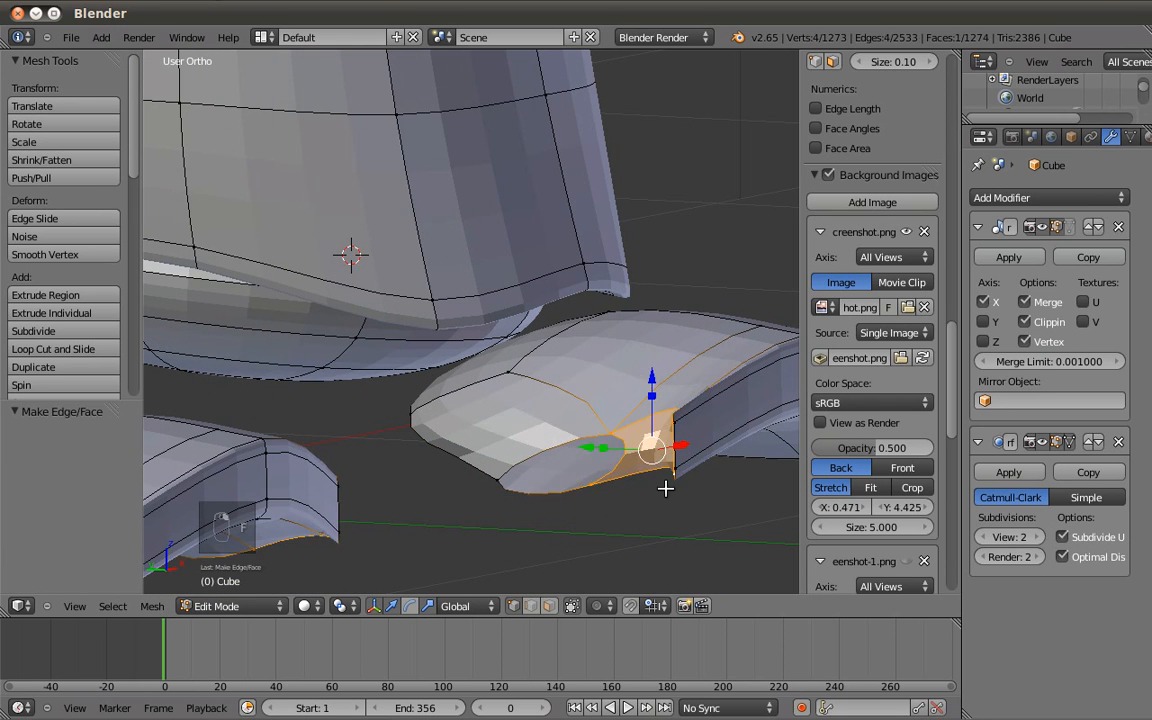
pyautogui.press('a')
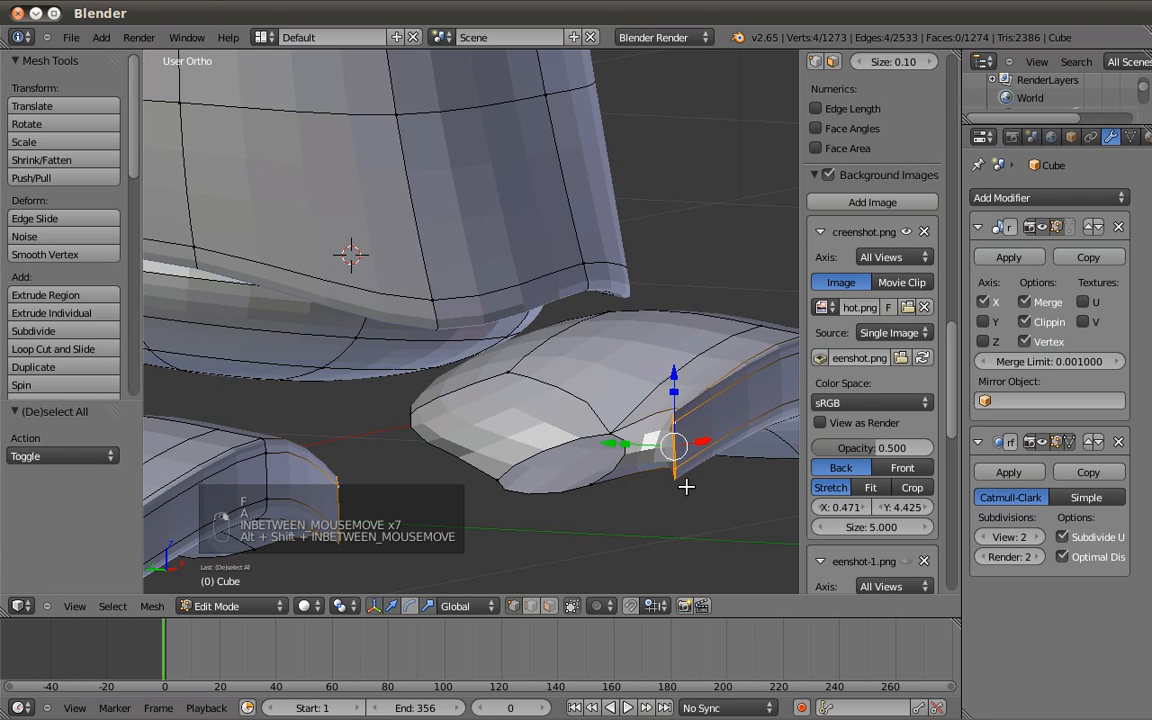
pyautogui.press('f')
pyautogui.press('a')
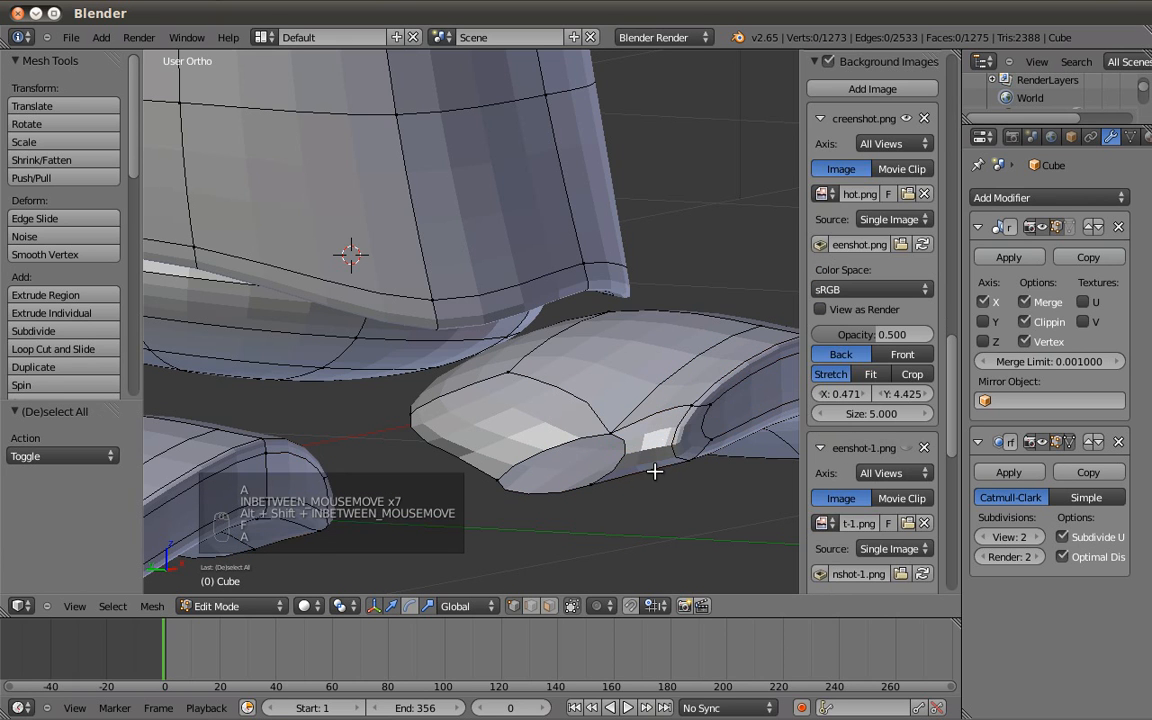
# Select the crosswise row of three vertices on the toe piece's underside and delete it as an edge loop.
pyautogui.rightClick(593, 486)
pyautogui.moveTo(545, 391); pyautogui.dragTo(513, 353, button='middle')
pyautogui.press('a')
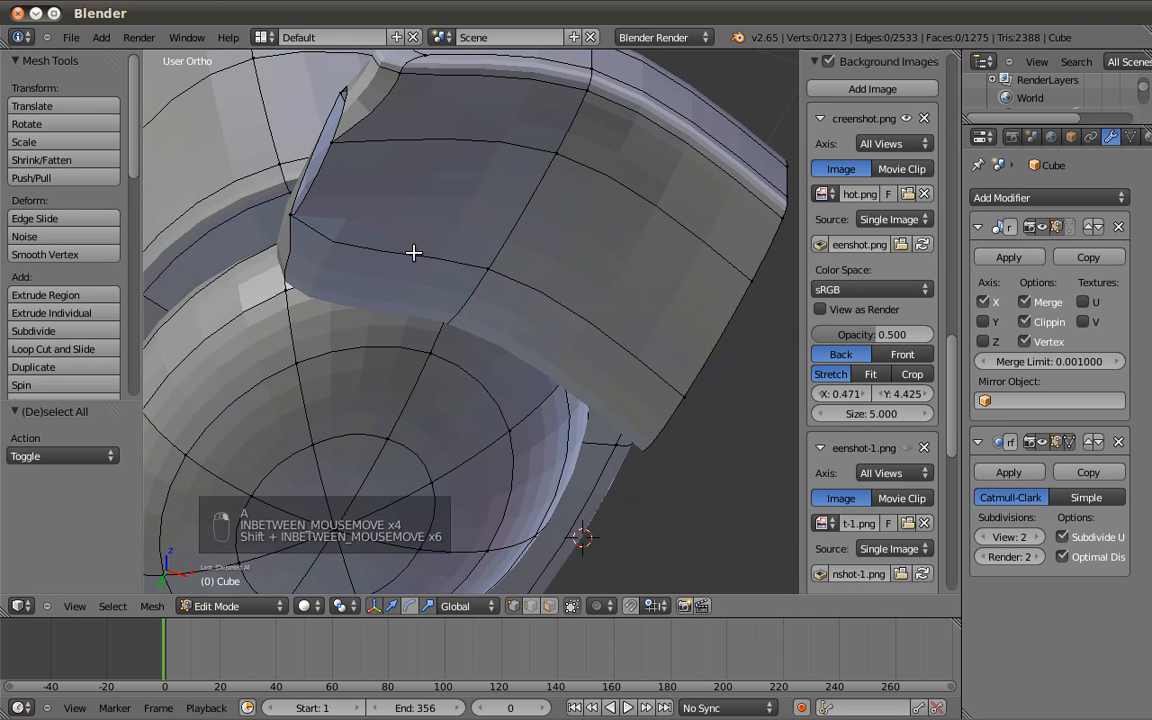
pyautogui.rightClick(490, 266)
pyautogui.keyDown('shift'); pyautogui.rightClick(306, 221); pyautogui.keyUp('shift')
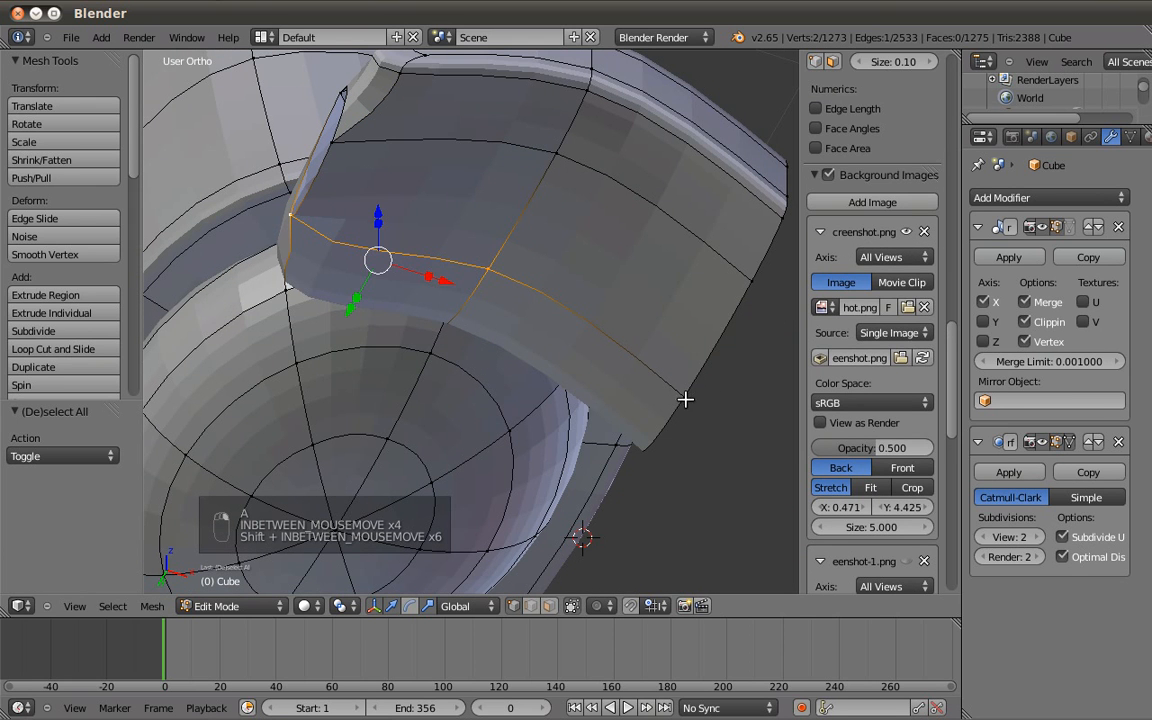
pyautogui.keyDown('shift'); pyautogui.rightClick(682, 398); pyautogui.keyUp('shift')
pyautogui.moveTo(355, 224); pyautogui.dragTo(375, 231, button='middle')
pyautogui.press('x')
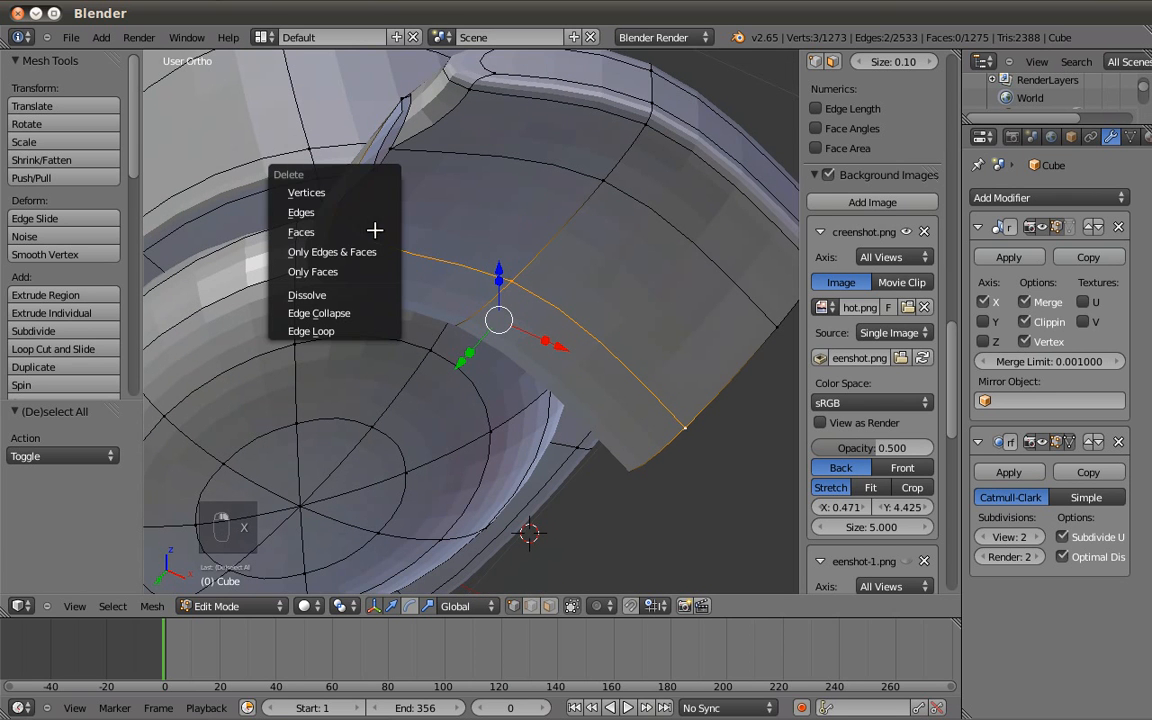
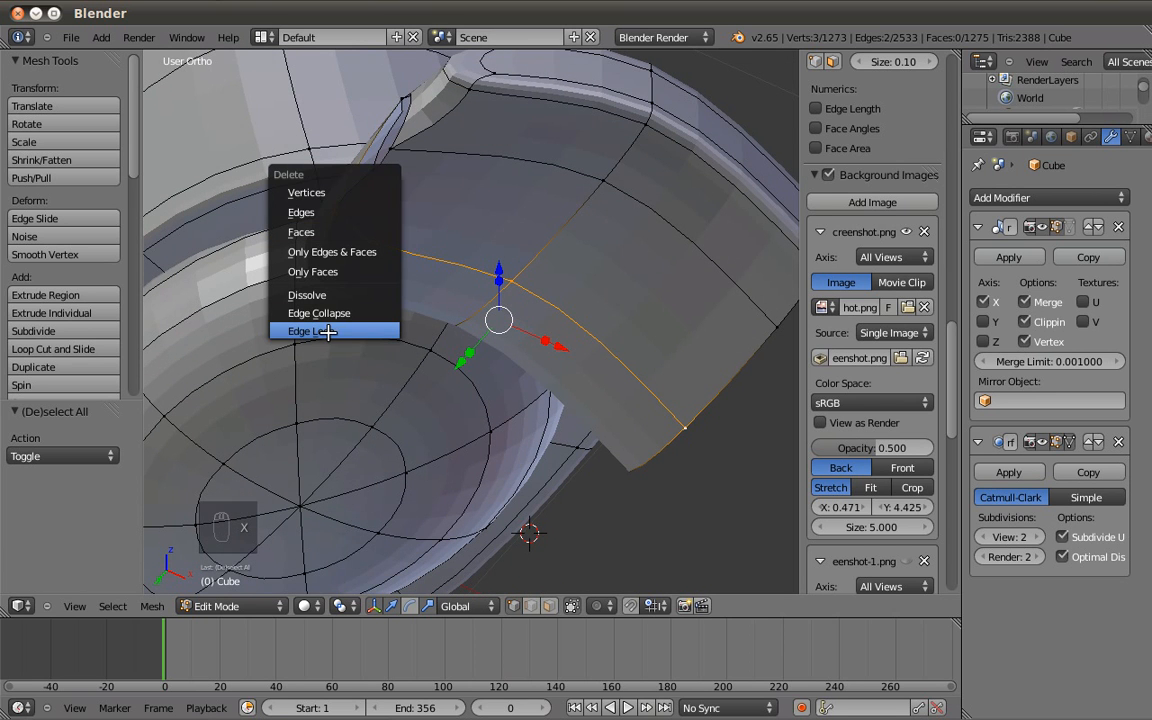
pyautogui.press('Return')
pyautogui.moveTo(420, 155); pyautogui.dragTo(602, 345, button='middle')
pyautogui.press('a')
# Fill the triangular gap at the rear of the toe piece's side and merge it with the adjoining face into one.
pyautogui.moveTo(602, 401); pyautogui.dragTo(387, 406, button='middle')
pyautogui.rightClick(350, 405)
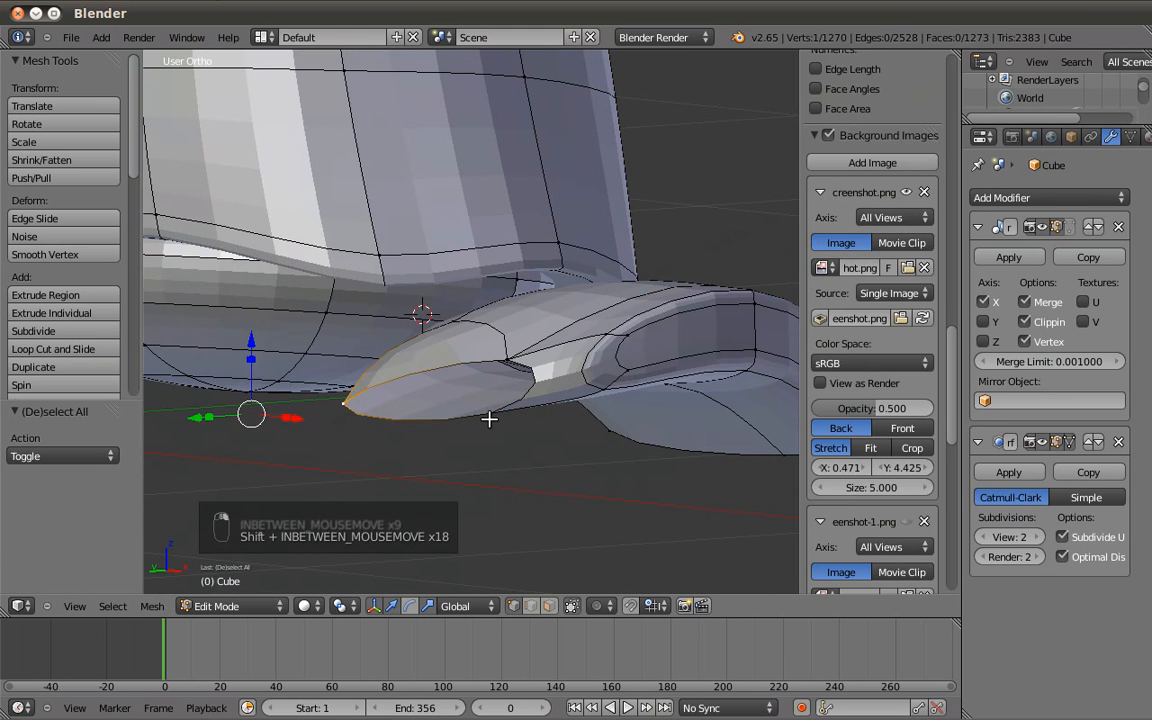
pyautogui.keyDown('shift'); pyautogui.rightClick(489, 418); pyautogui.keyUp('shift')
pyautogui.keyDown('shift'); pyautogui.rightClick(514, 360); pyautogui.keyUp('shift')
pyautogui.press('f')
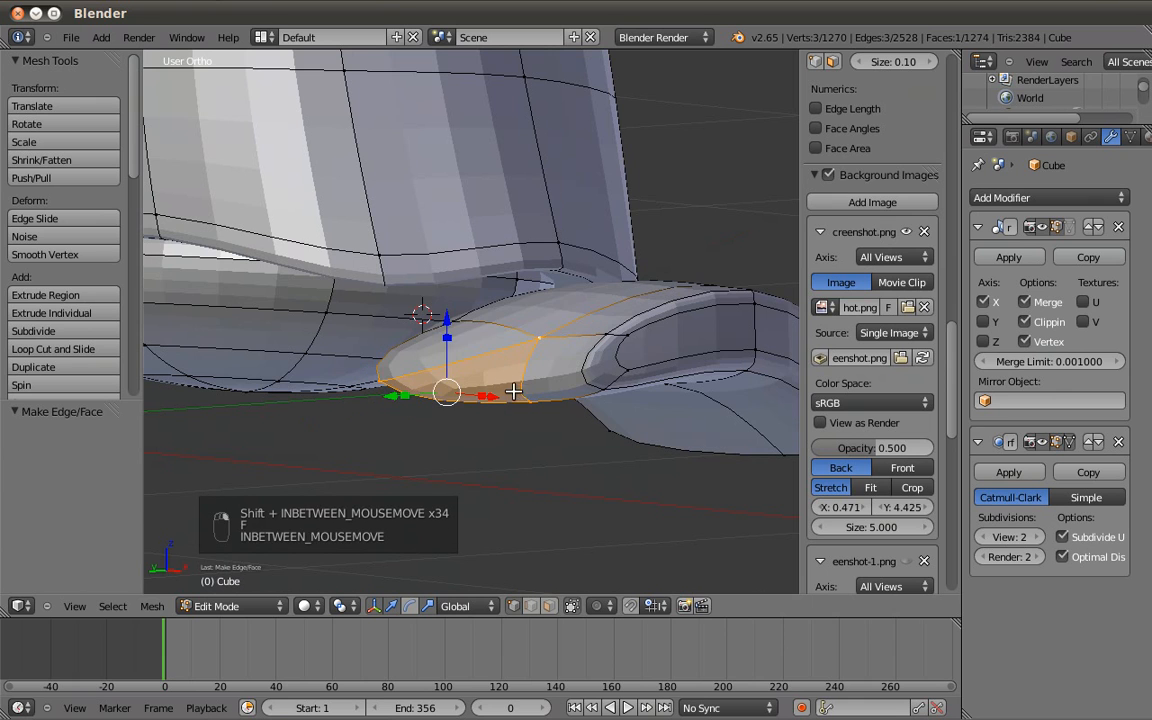
pyautogui.keyDown('shift'); pyautogui.rightClick(440, 323); pyautogui.keyUp('shift')
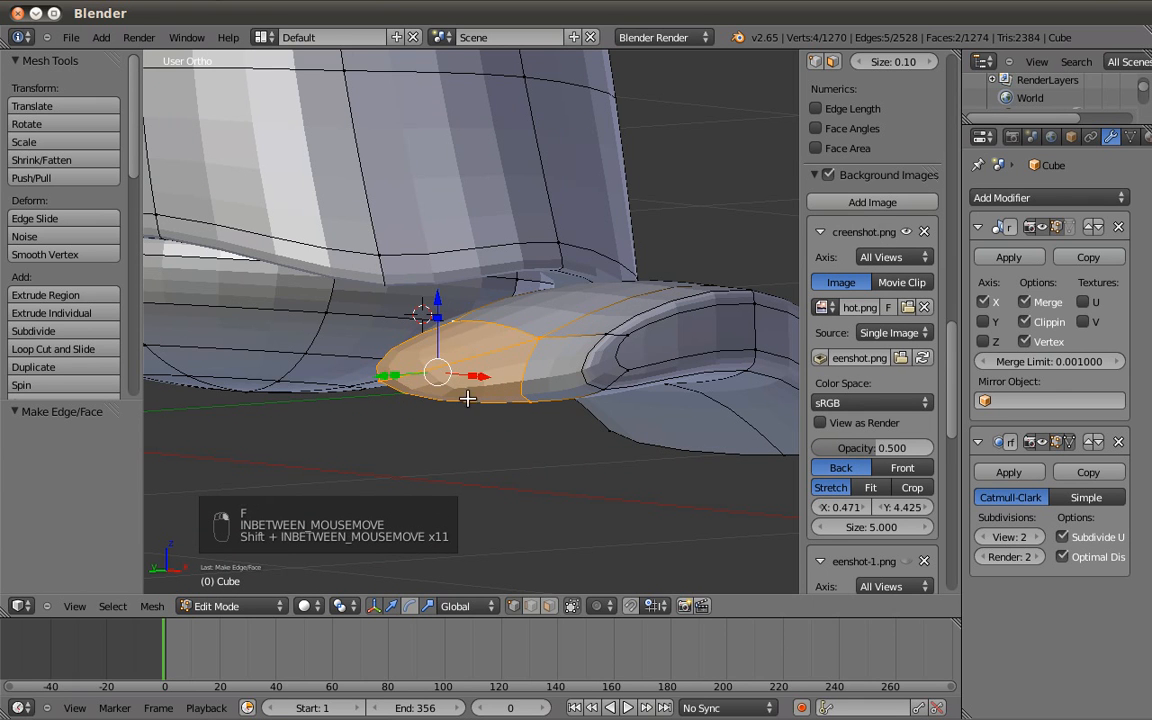
pyautogui.press('f')
pyautogui.moveTo(488, 364); pyautogui.dragTo(533, 380, button='middle')
pyautogui.moveTo(515, 455); pyautogui.dragTo(355, 368, button='middle')
pyautogui.press('a')
# Fill the front section of the toe piece's opposite open side with a face between the upper and lower edges.
pyautogui.keyDown('shift'); pyautogui.moveTo(573, 283); pyautogui.dragTo(454, 312, button='middle'); pyautogui.keyUp('shift')
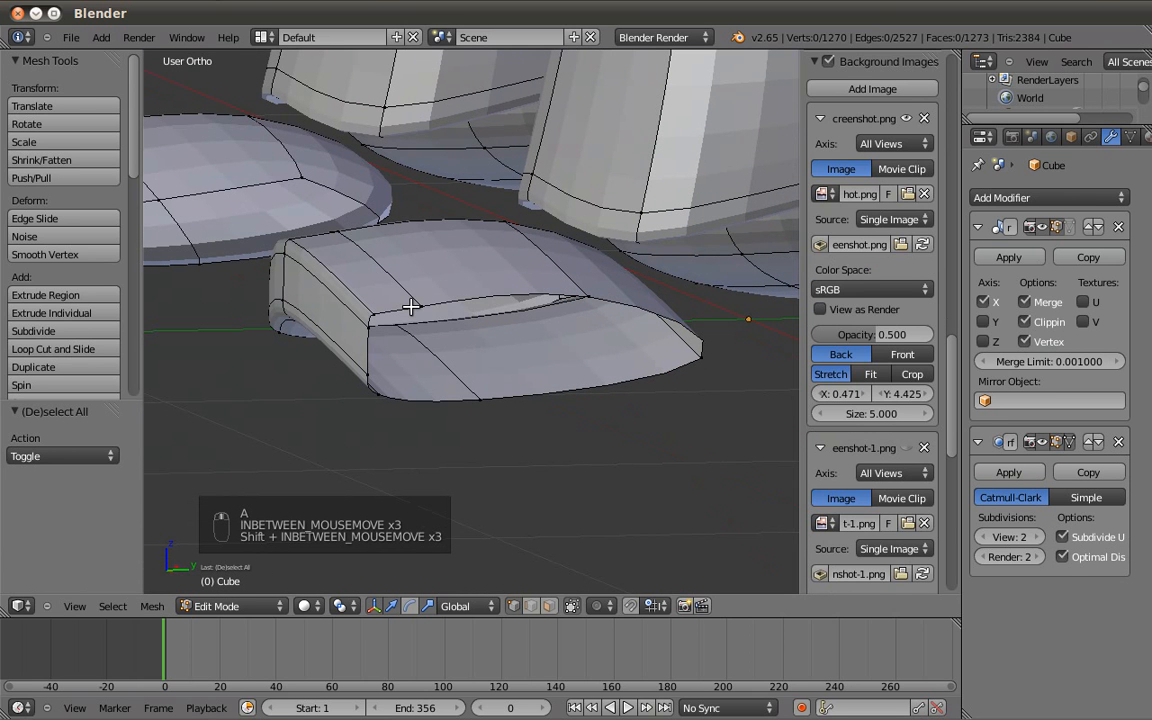
pyautogui.rightClick(411, 307)
pyautogui.keyDown('shift'); pyautogui.rightClick(486, 404); pyautogui.keyUp('shift')
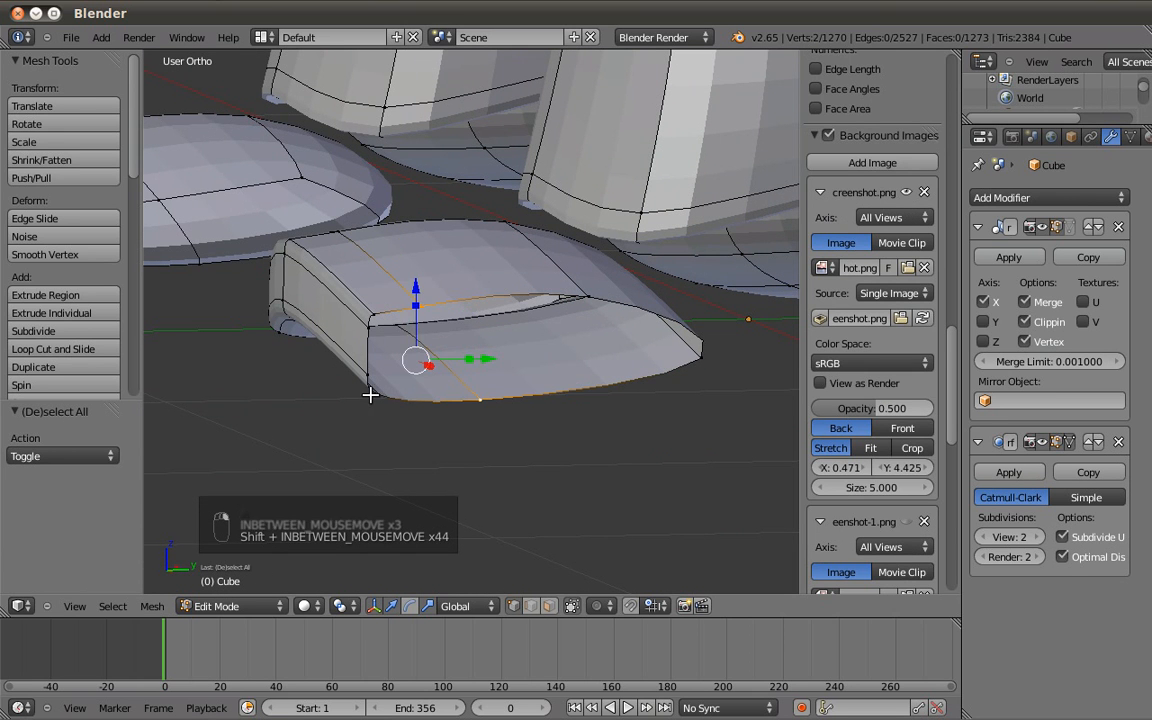
pyautogui.keyDown('shift'); pyautogui.rightClick(386, 396); pyautogui.keyUp('shift')
pyautogui.press('f')
pyautogui.press('a')
pyautogui.keyDown('alt'); pyautogui.keyDown('shift'); pyautogui.rightClick(591, 366); pyautogui.keyUp('shift'); pyautogui.keyUp('alt')
pyautogui.press('a')
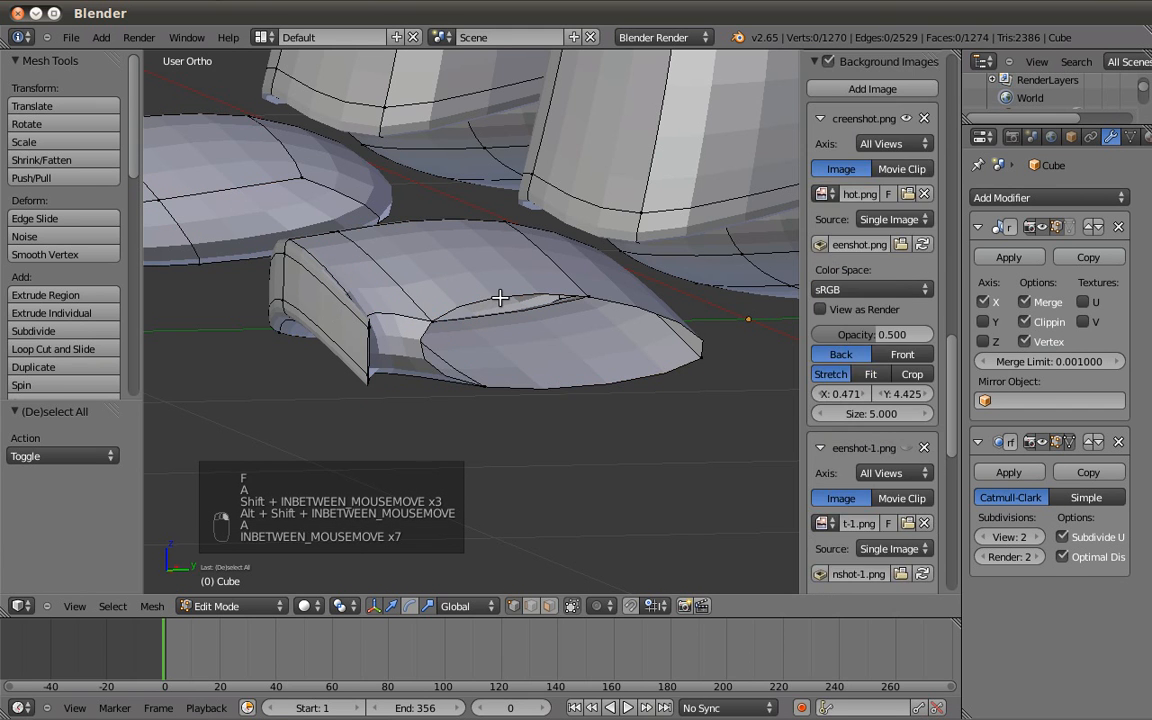
# Close the remaining rear hole and the narrow front opening on the opposite side of the toe piece with faces.
pyautogui.keyDown('alt'); pyautogui.keyDown('shift'); pyautogui.rightClick(496, 296); pyautogui.keyUp('shift'); pyautogui.keyUp('alt')
pyautogui.press('f')
pyautogui.press('a')
pyautogui.keyDown('alt'); pyautogui.keyDown('shift'); pyautogui.rightClick(378, 356); pyautogui.keyUp('shift'); pyautogui.keyUp('alt')
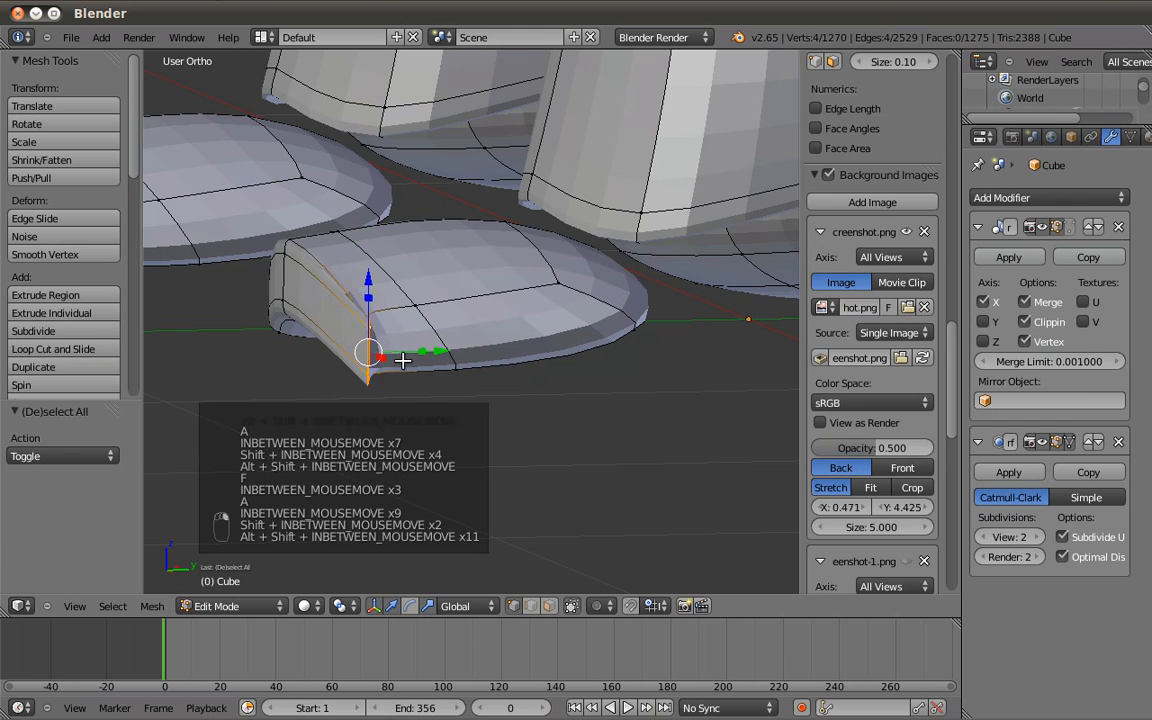
pyautogui.press('f')
pyautogui.moveTo(500, 387); pyautogui.dragTo(636, 392, button='middle')
pyautogui.press('a')
pyautogui.moveTo(656, 347); pyautogui.dragTo(451, 343, button='middle')
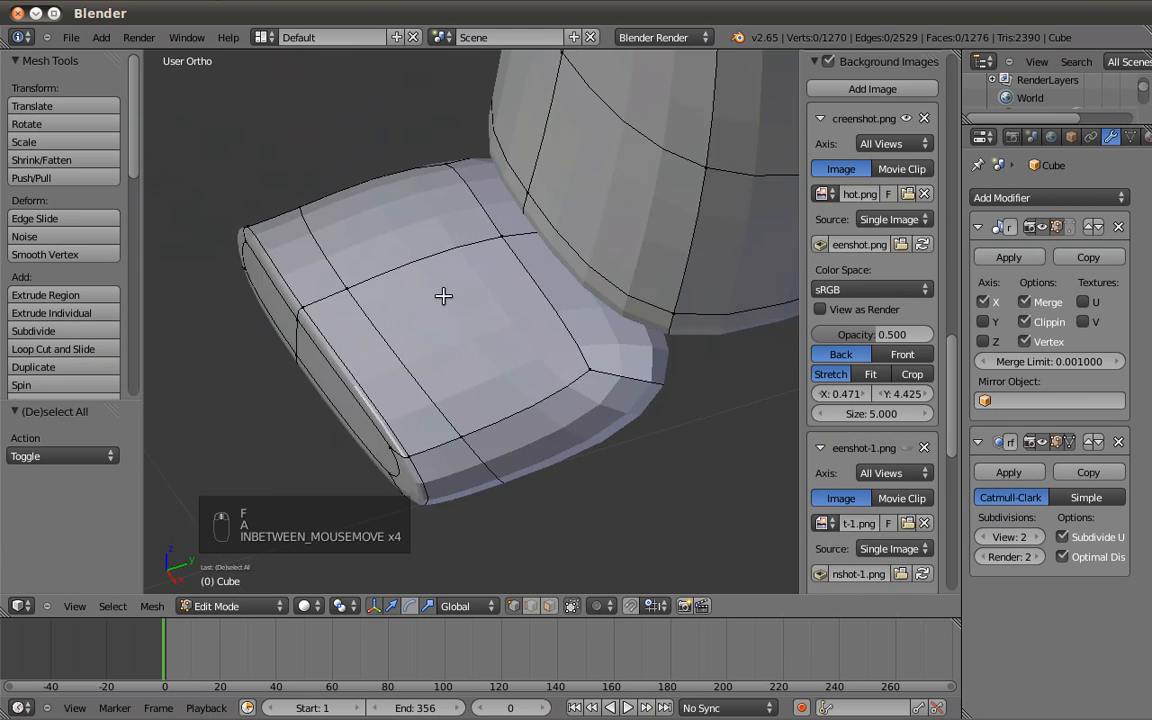
# Add a crosswise loop cut around the toe piece in right view, slid toward its rear, and switch to wireframe display.
pyautogui.press('KP_3')
pyautogui.keyDown('shift'); pyautogui.moveTo(429, 260); pyautogui.dragTo(563, 302, button='middle'); pyautogui.keyUp('shift')
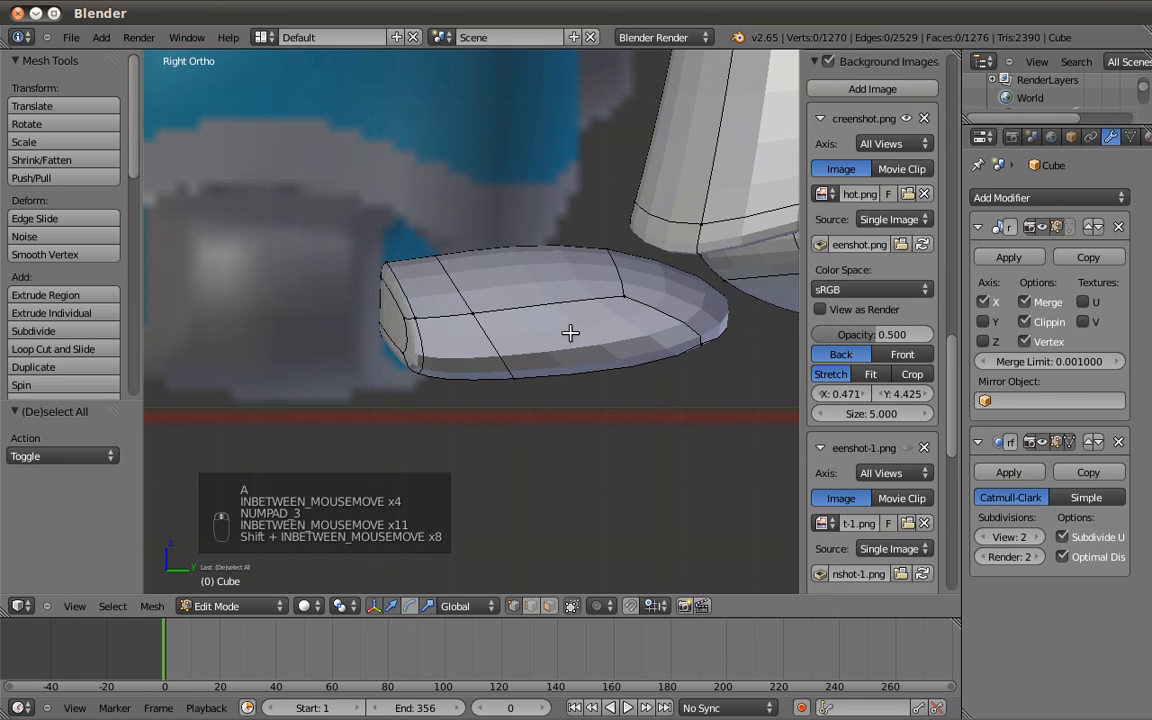
pyautogui.hotkey('ctrl', 'r')
pyautogui.click(591, 283)
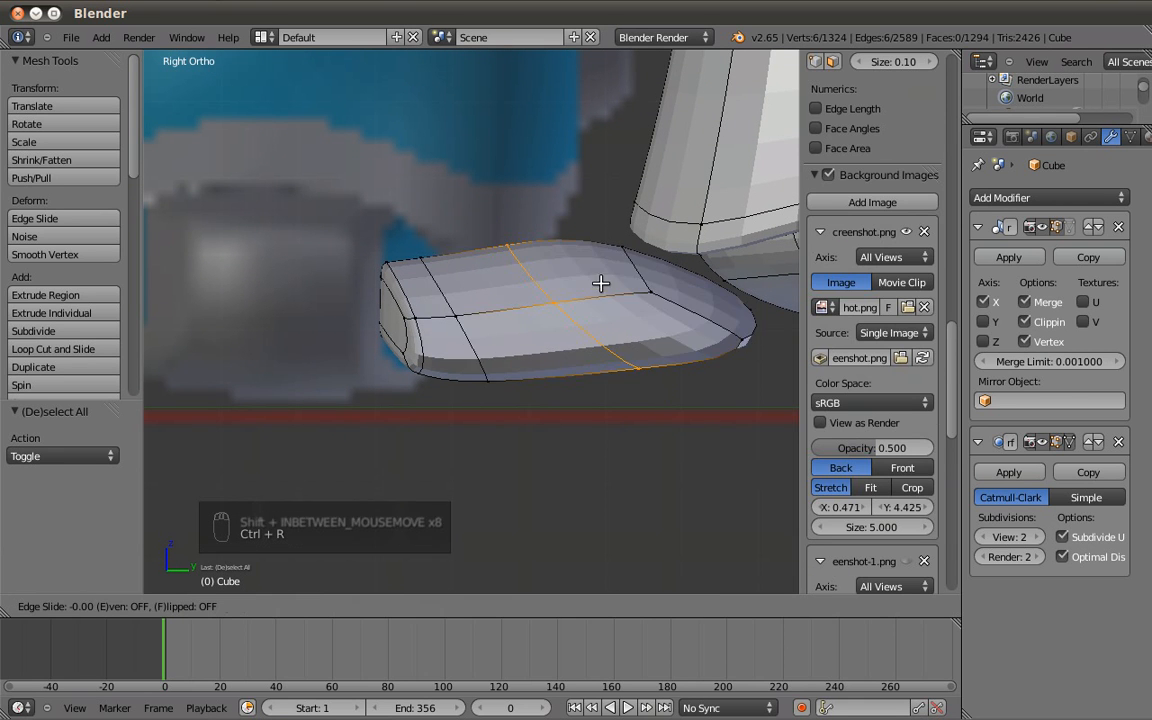
pyautogui.click(703, 302)
pyautogui.press('z')
pyautogui.scroll(-2, 713, 309)
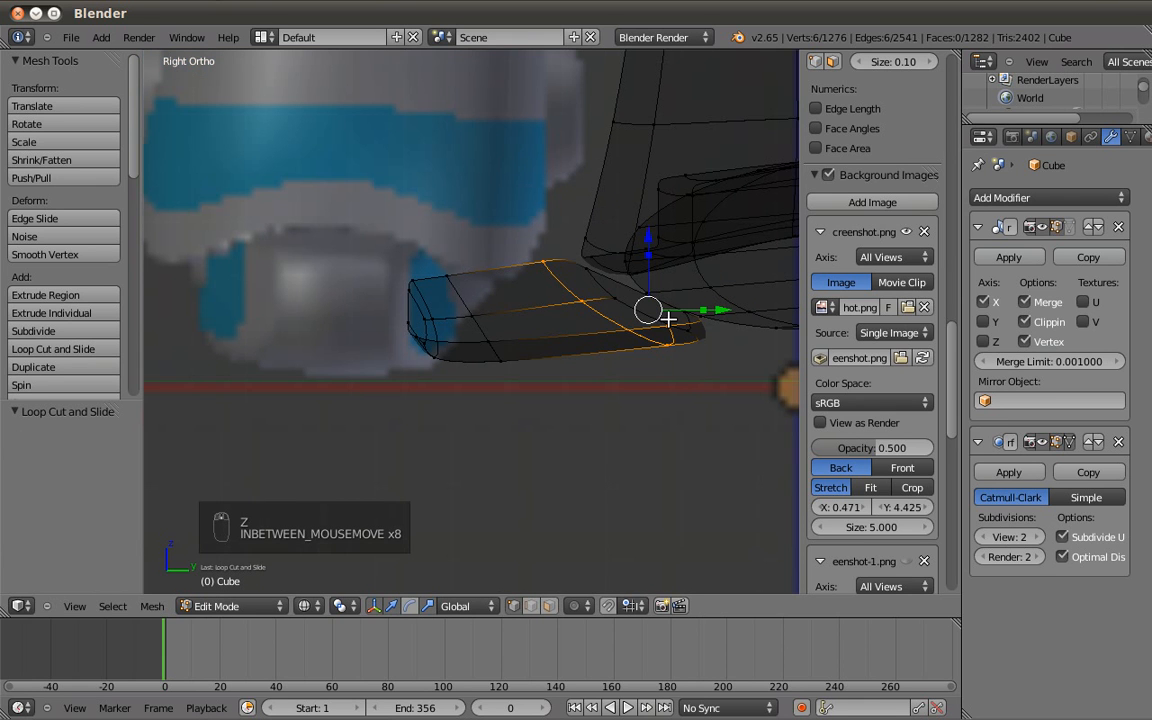
# Move the whole rear end of the toe piece about 0.11 backward beneath the boot in right view.
pyautogui.press('b')
pyautogui.moveTo(565, 260); pyautogui.dragTo(600, 327)
pyautogui.press('b')
pyautogui.moveTo(600, 282); pyautogui.dragTo(638, 347)
pyautogui.press('b')
pyautogui.moveTo(662, 299); pyautogui.dragTo(698, 360)
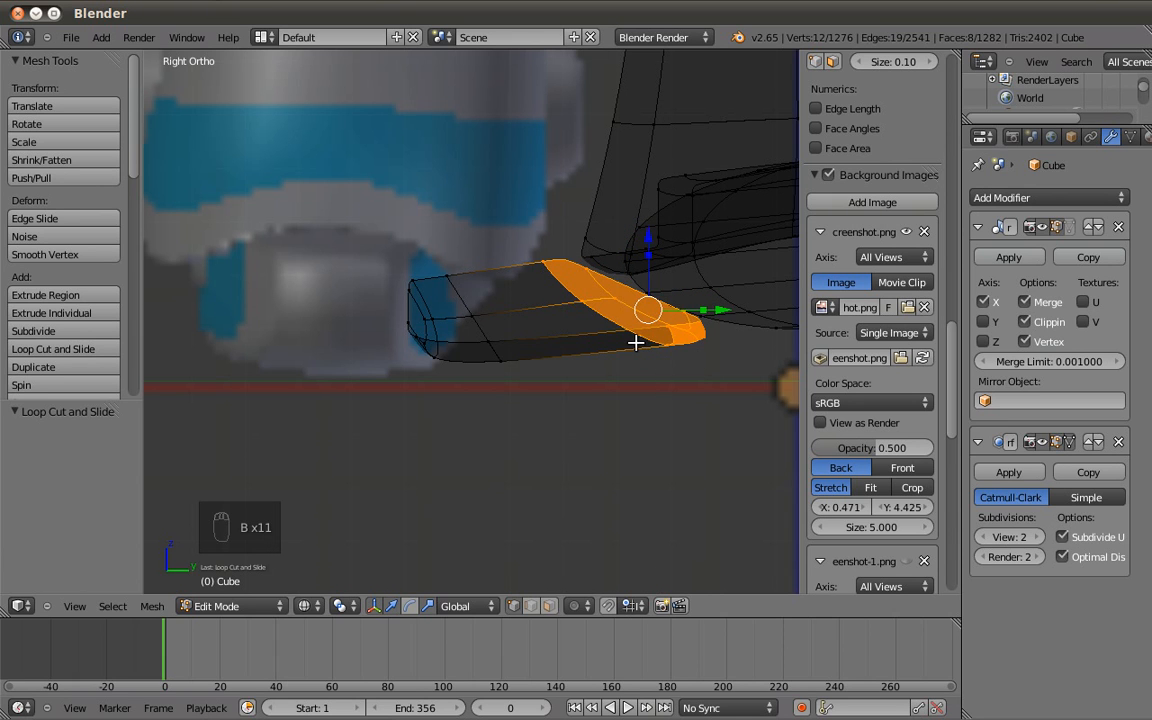
pyautogui.press('g')
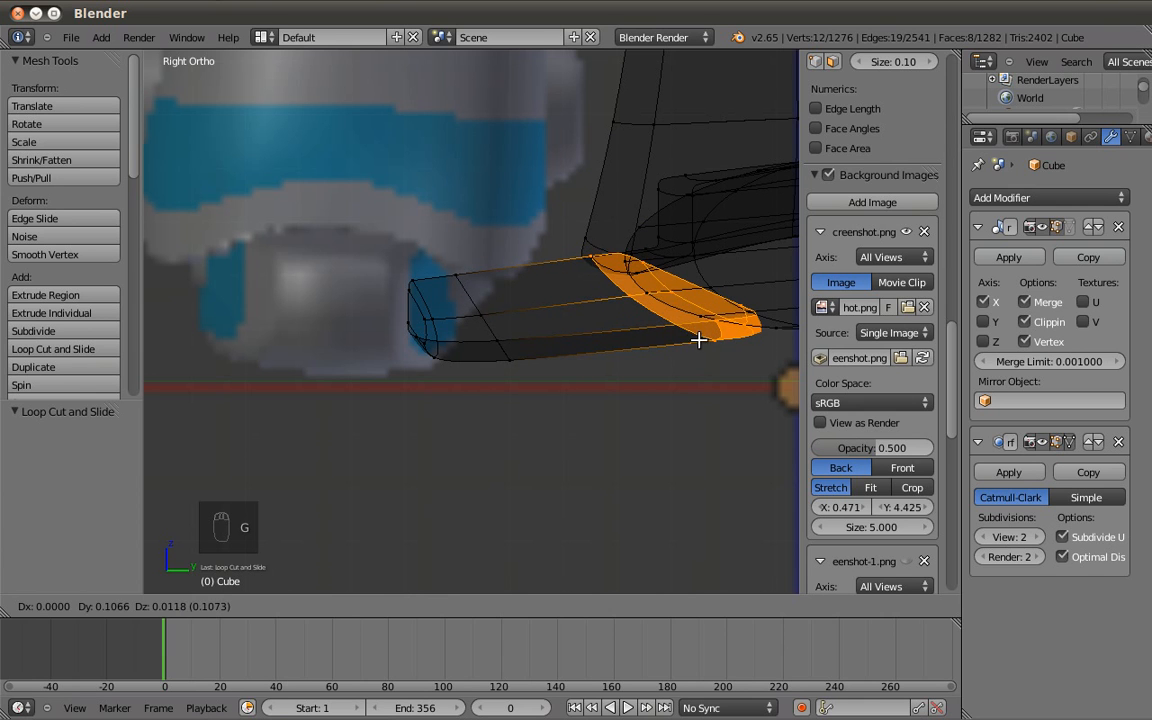
pyautogui.click(700, 339)
# Scale the toe piece's rear end along Z and lower it by about 0.007.
pyautogui.press('s')
pyautogui.press('z')
pyautogui.moveTo(713, 220); pyautogui.dragTo(713, 220)
pyautogui.keyDown('shift'); pyautogui.moveTo(705, 221); pyautogui.dragTo(675, 231, button='middle'); pyautogui.keyUp('shift')
pyautogui.moveTo(688, 249); pyautogui.dragTo(660, 300)
pyautogui.press('z')
pyautogui.moveTo(660, 300)
pyautogui.mouseDown(button='middle')
pyautogui.moveTo(707, 360)
pyautogui.moveTo(693, 334)
pyautogui.mouseUp(button='middle')
pyautogui.press('KP_1')
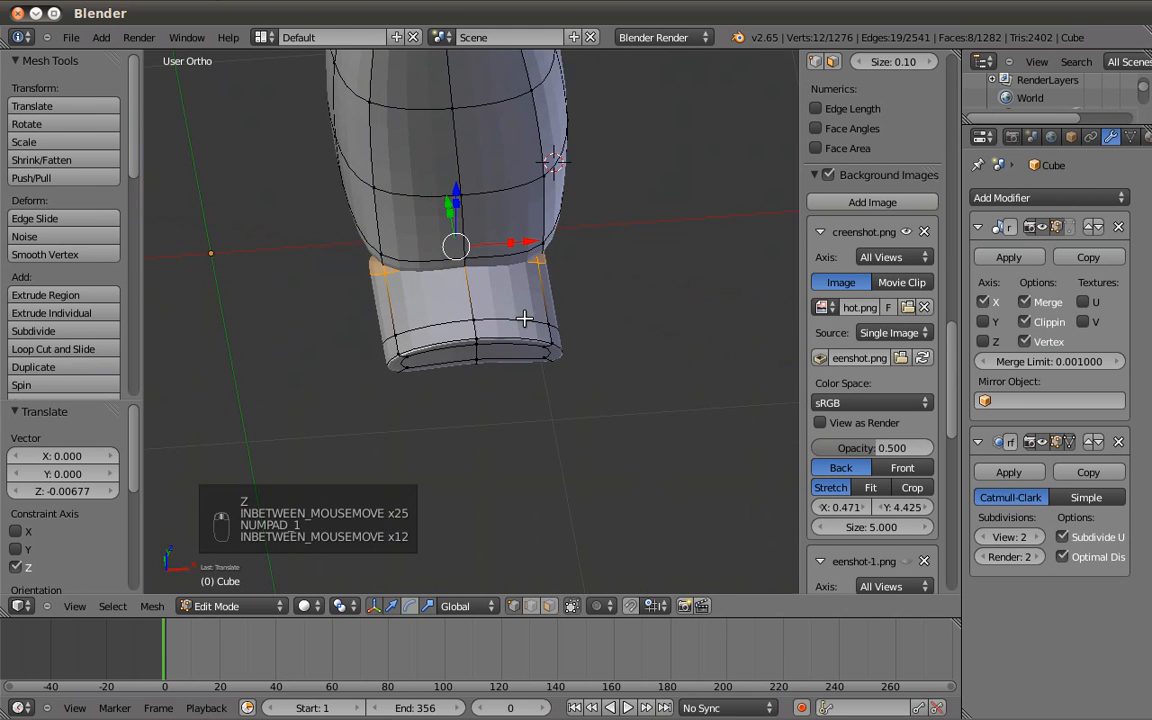
pyautogui.press('Tab')
pyautogui.press('Tab')
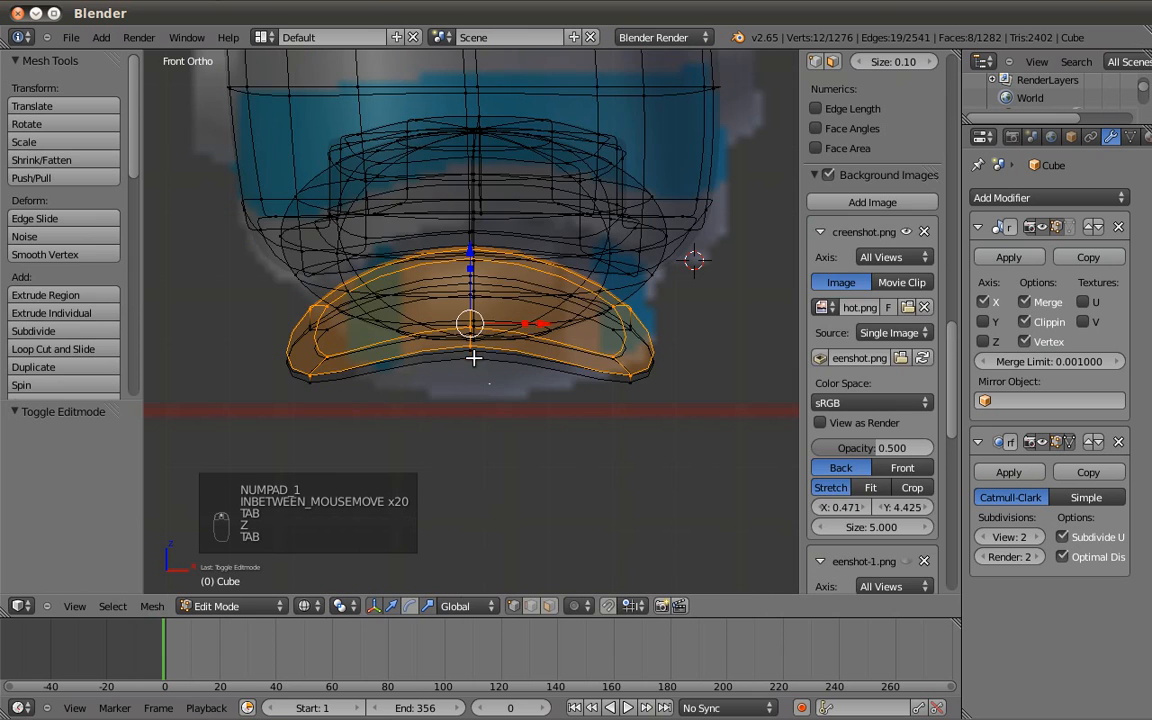
# Select the centre vertices along the toe piece's underside from front to rear and lower them about 0.078 along Z.
pyautogui.moveTo(489, 369); pyautogui.dragTo(491, 285, button='middle')
pyautogui.press('a')
pyautogui.press('z')
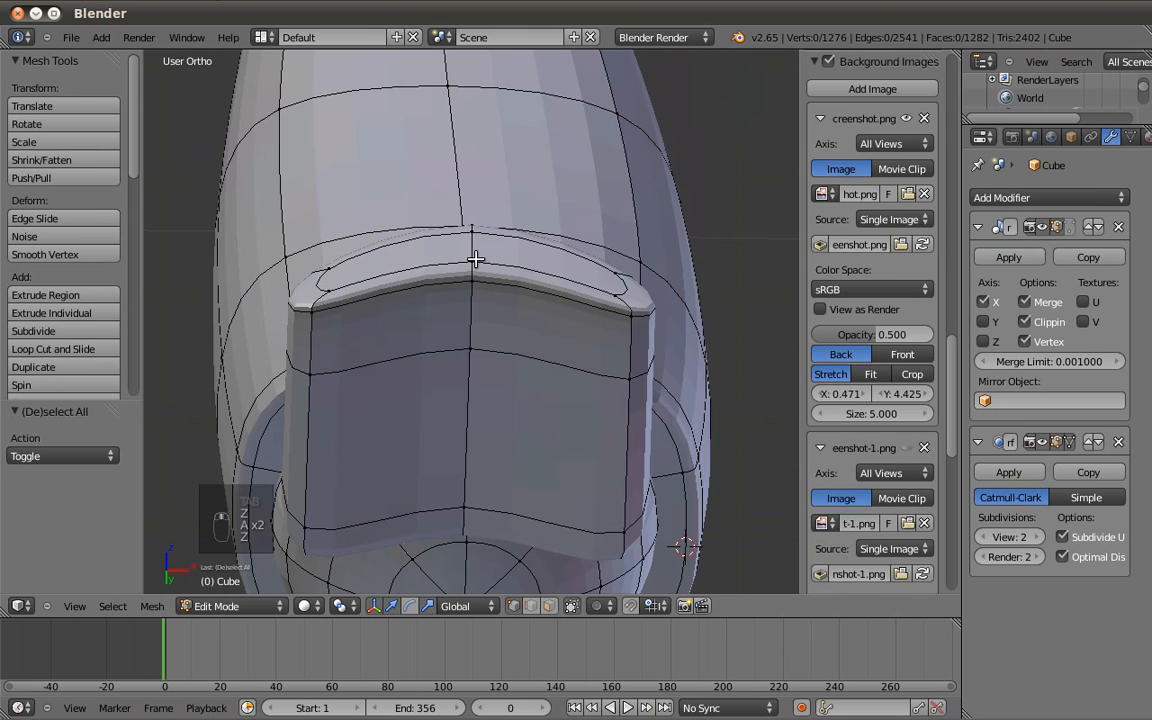
pyautogui.rightClick(473, 271)
pyautogui.keyDown('shift'); pyautogui.rightClick(473, 271); pyautogui.keyUp('shift')
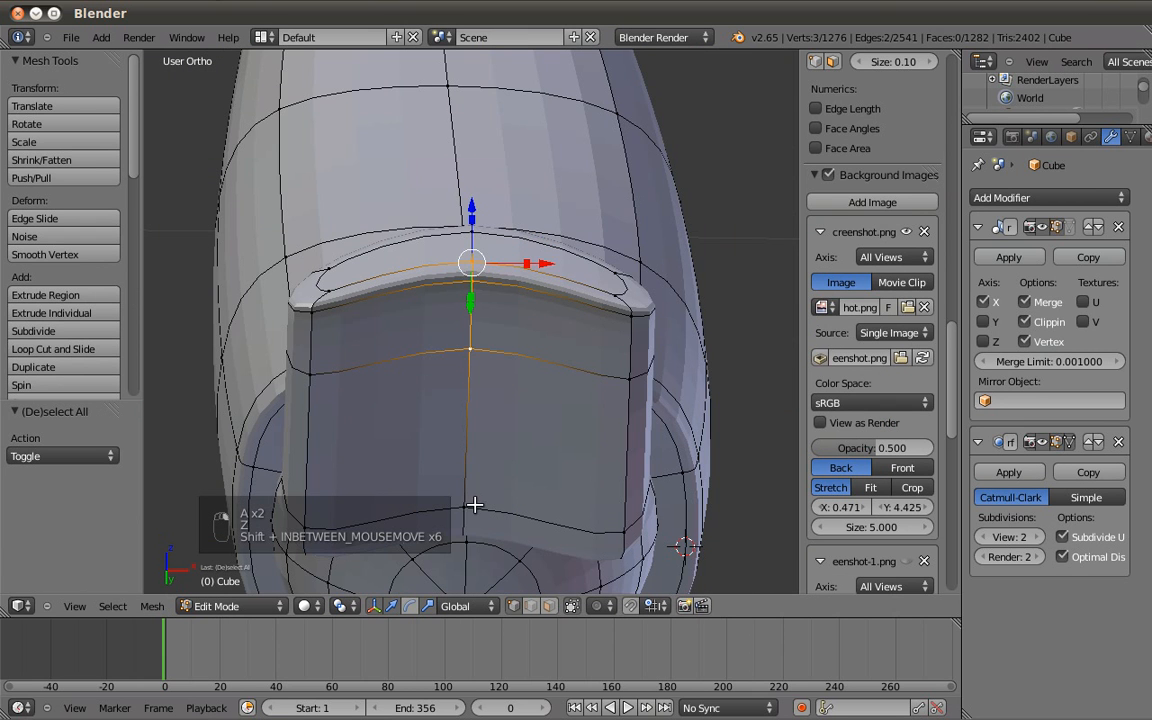
pyautogui.press('z')
pyautogui.keyDown('shift'); pyautogui.rightClick(458, 535); pyautogui.keyUp('shift')
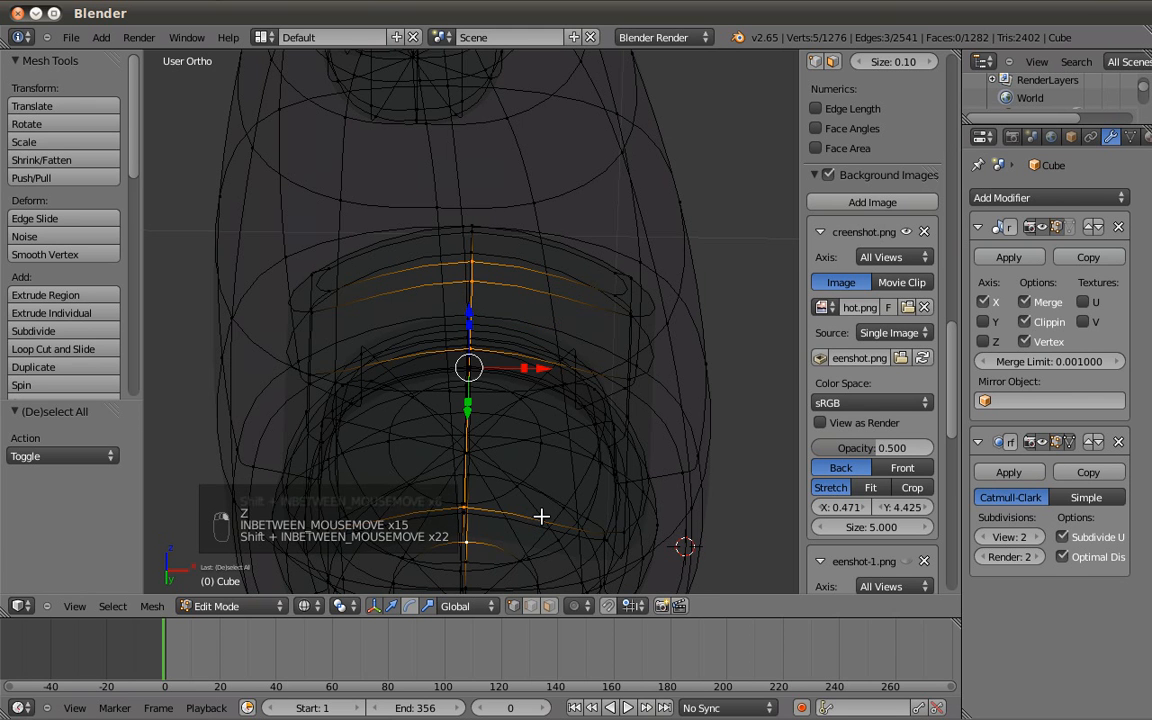
pyautogui.hotkey('ctrl', 'z')
pyautogui.press('KP_3')
pyautogui.press('z')
pyautogui.keyDown('shift'); pyautogui.moveTo(791, 349); pyautogui.dragTo(482, 328, button='middle'); pyautogui.keyUp('shift')
pyautogui.press('z')
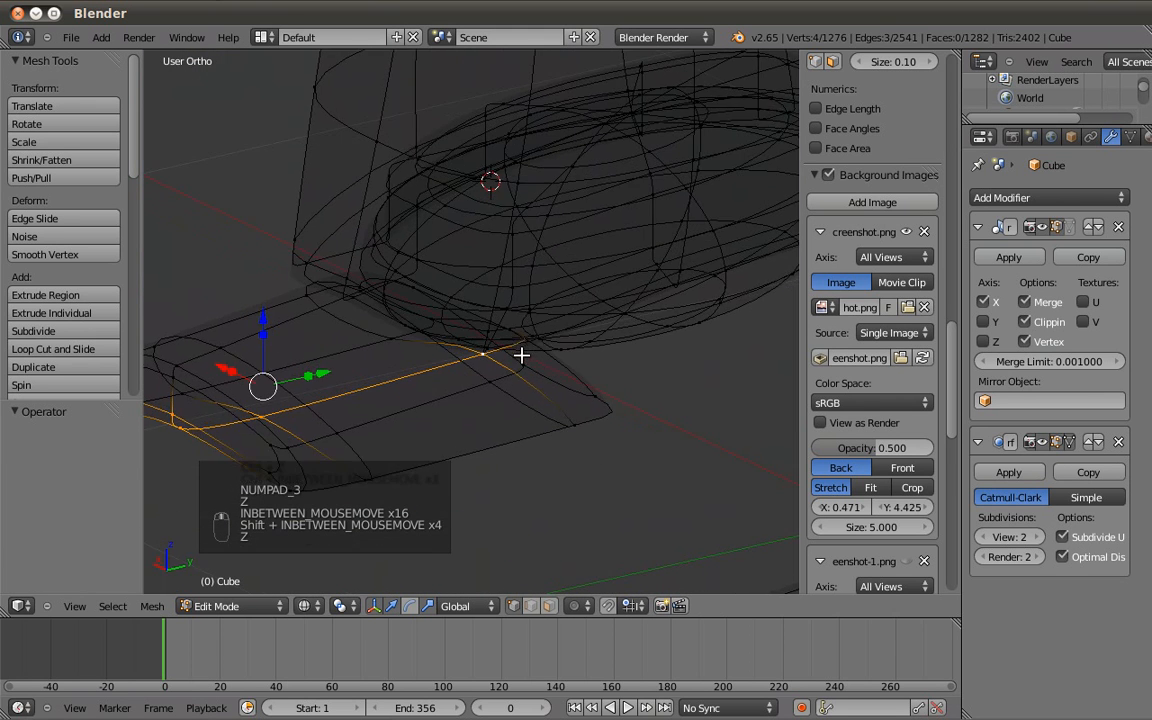
pyautogui.press('z')
pyautogui.press('z')
pyautogui.keyDown('shift'); pyautogui.rightClick(503, 342); pyautogui.keyUp('shift')
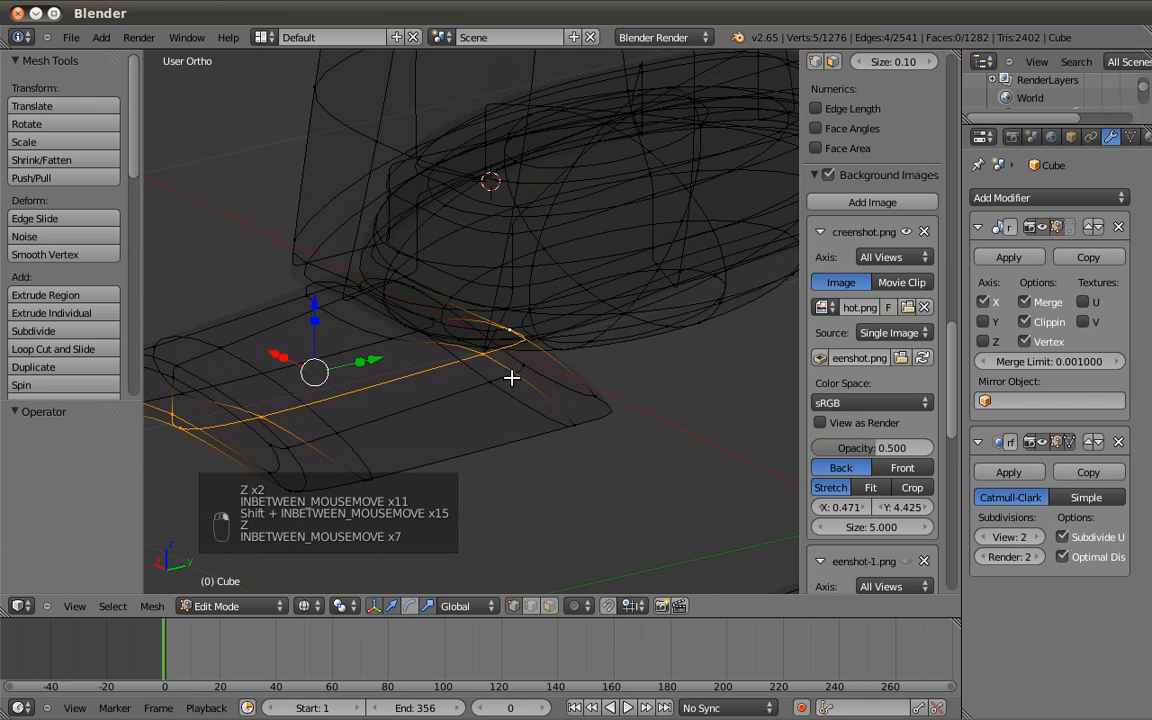
pyautogui.press('z')
pyautogui.press('KP_3')
pyautogui.keyDown('shift'); pyautogui.moveTo(290, 290); pyautogui.dragTo(491, 241, button='middle'); pyautogui.keyUp('shift')
pyautogui.press('z')
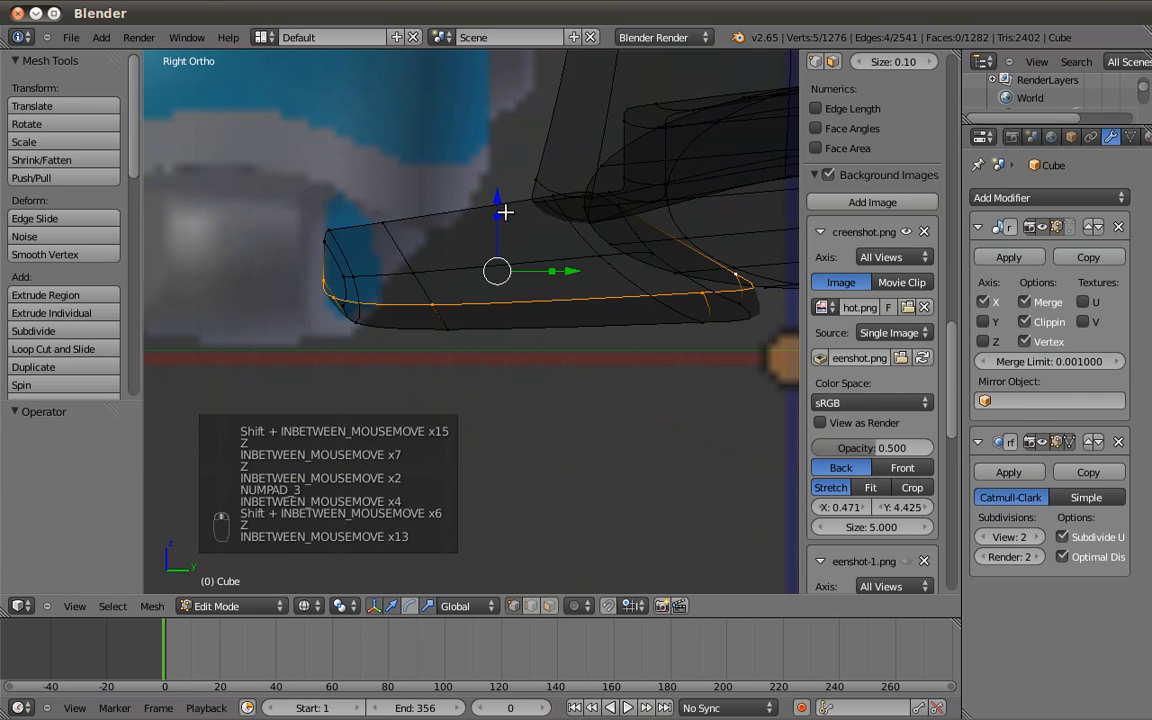
pyautogui.moveTo(499, 196); pyautogui.dragTo(535, 240)
# Push the front corner vertices on both sides of the toe piece backward to round its front.
pyautogui.press('KP_1')
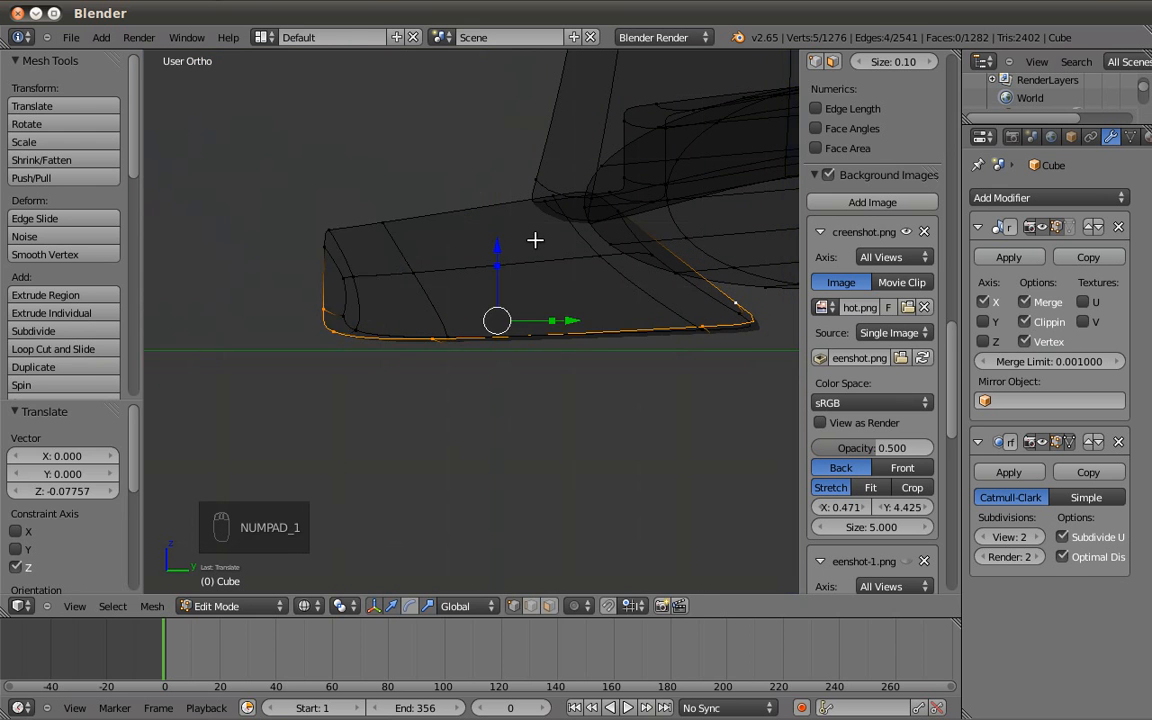
pyautogui.press('z')
pyautogui.press('Tab')
pyautogui.press('z')
pyautogui.moveTo(534, 290); pyautogui.dragTo(598, 335, button='middle')
pyautogui.press('z')
pyautogui.press('Tab')
pyautogui.press('z')
pyautogui.press('a')
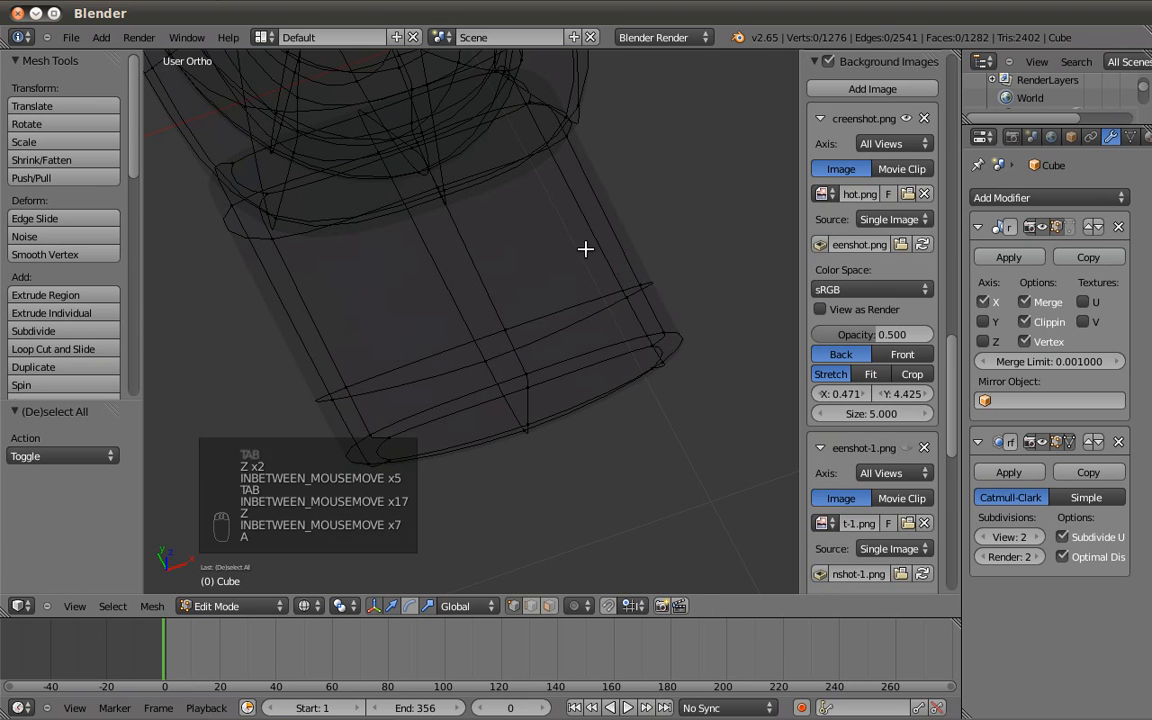
pyautogui.press('b')
pyautogui.moveTo(568, 247); pyautogui.dragTo(752, 441)
pyautogui.press('b')
pyautogui.moveTo(288, 341); pyautogui.dragTo(437, 539)
pyautogui.press('z')
pyautogui.moveTo(481, 333); pyautogui.dragTo(443, 289)
# Narrow the toe piece's front by scaling its side vertices along X to 0.768.
pyautogui.press('Tab')
pyautogui.press('KP_3')
pyautogui.scroll(-6, 446, 289)
pyautogui.moveTo(562, 292); pyautogui.dragTo(545, 348, button='middle')
pyautogui.press('a')
pyautogui.moveTo(599, 388); pyautogui.dragTo(526, 320, button='middle')
pyautogui.scroll(4, 481, 350)
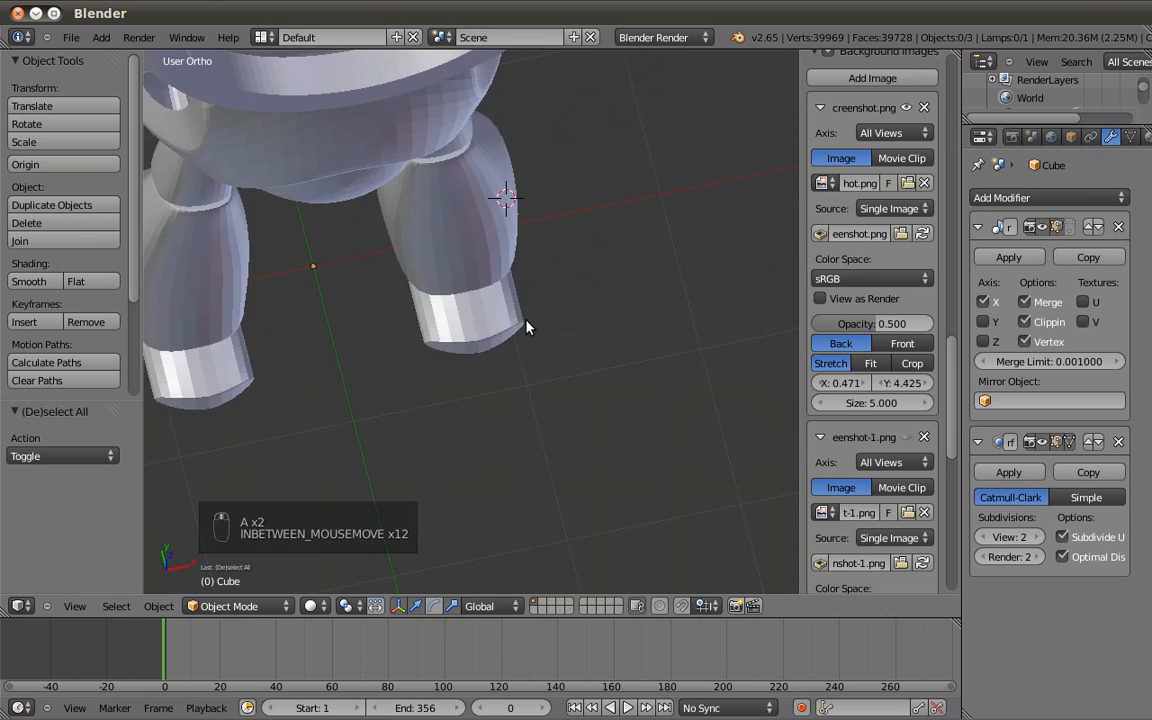
pyautogui.press('Tab')
pyautogui.press('z')
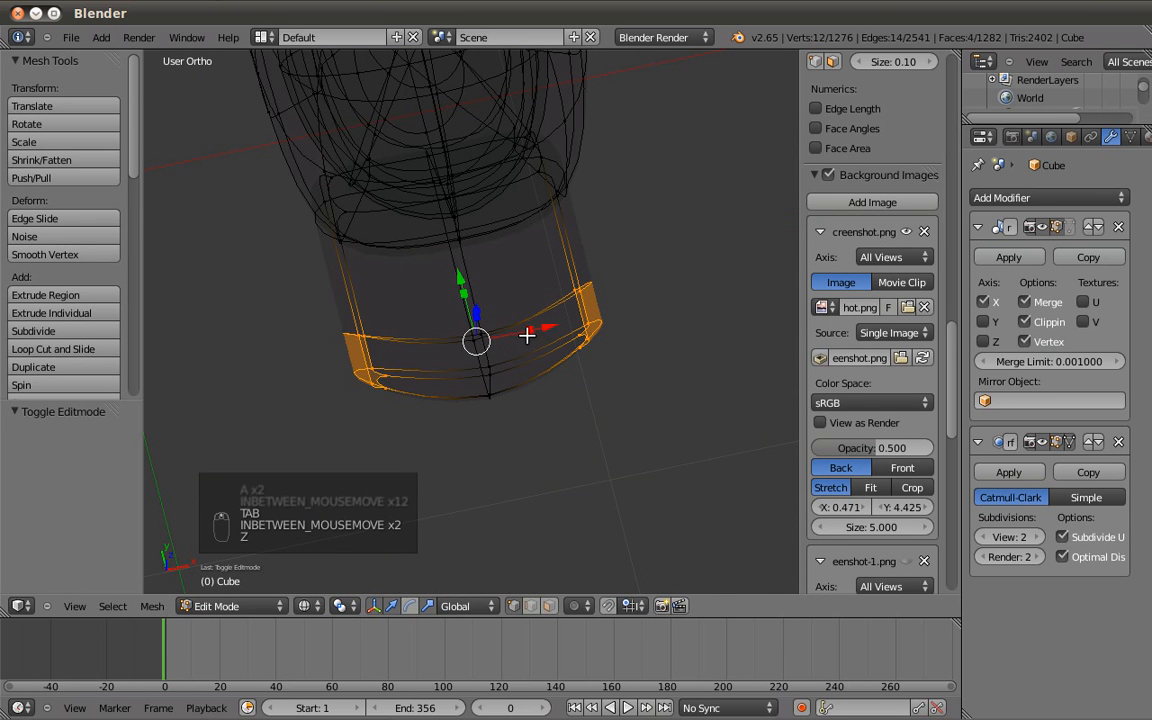
pyautogui.press('s')
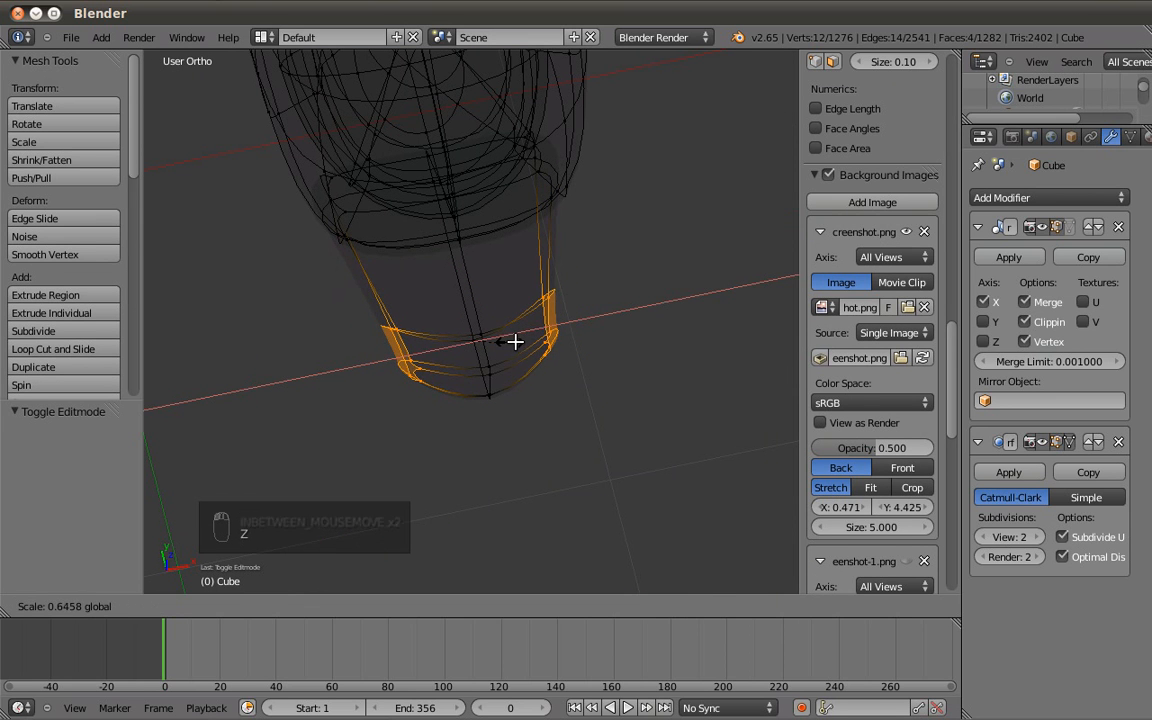
pyautogui.click(515, 342)
pyautogui.press('z')
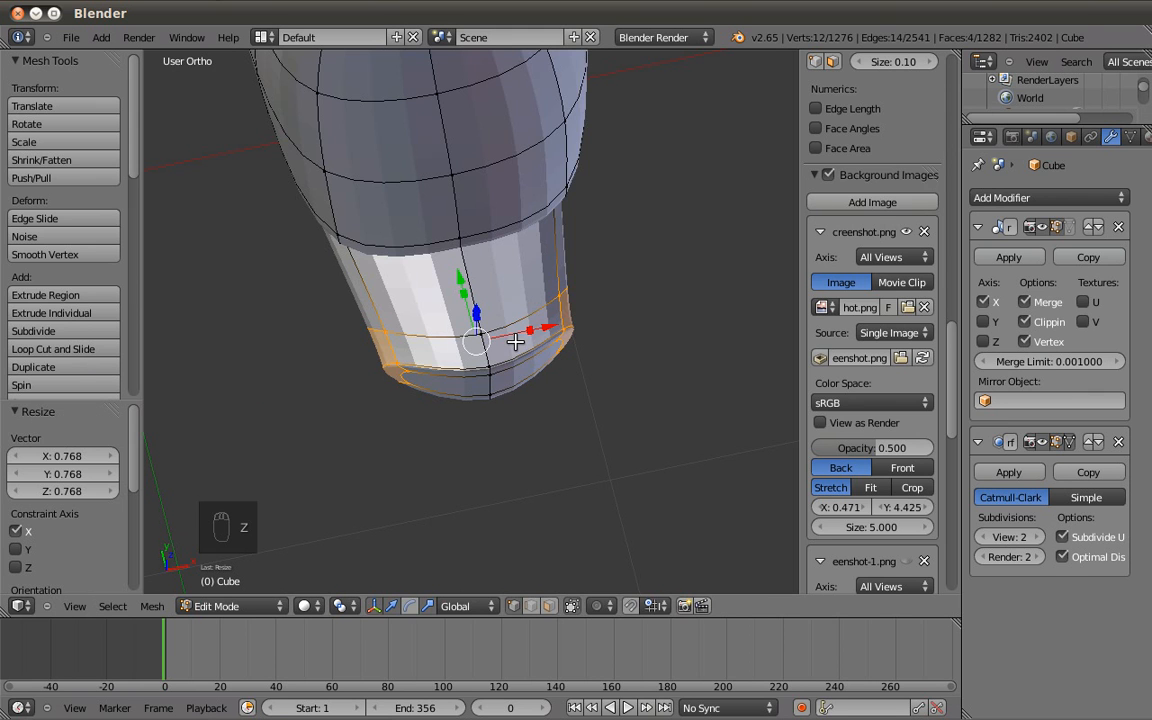
pyautogui.press('Tab')
pyautogui.press('KP_1')
pyautogui.press('KP_3')
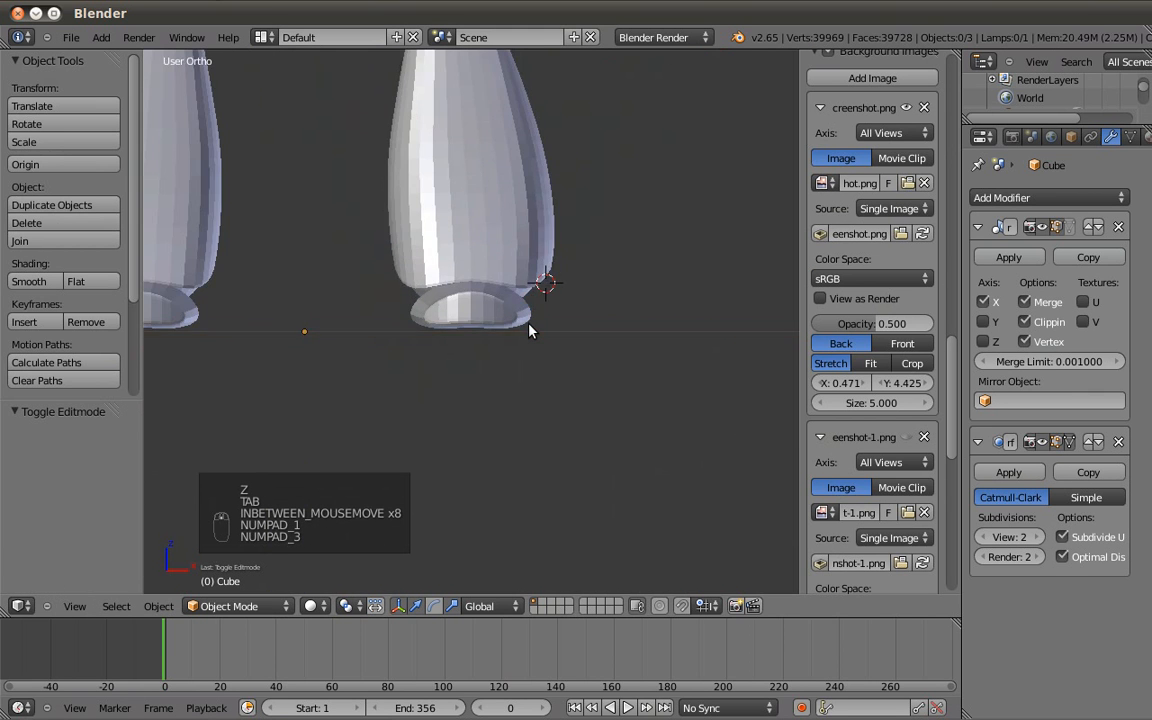
# Add a vertical loop cut in front view on the toe piece's outer half, slid close to its side edge.
pyautogui.scroll(-4, 530, 330)
pyautogui.press('Tab')
pyautogui.scroll(8, 515, 375)
pyautogui.press('KP_1')
pyautogui.press('a')
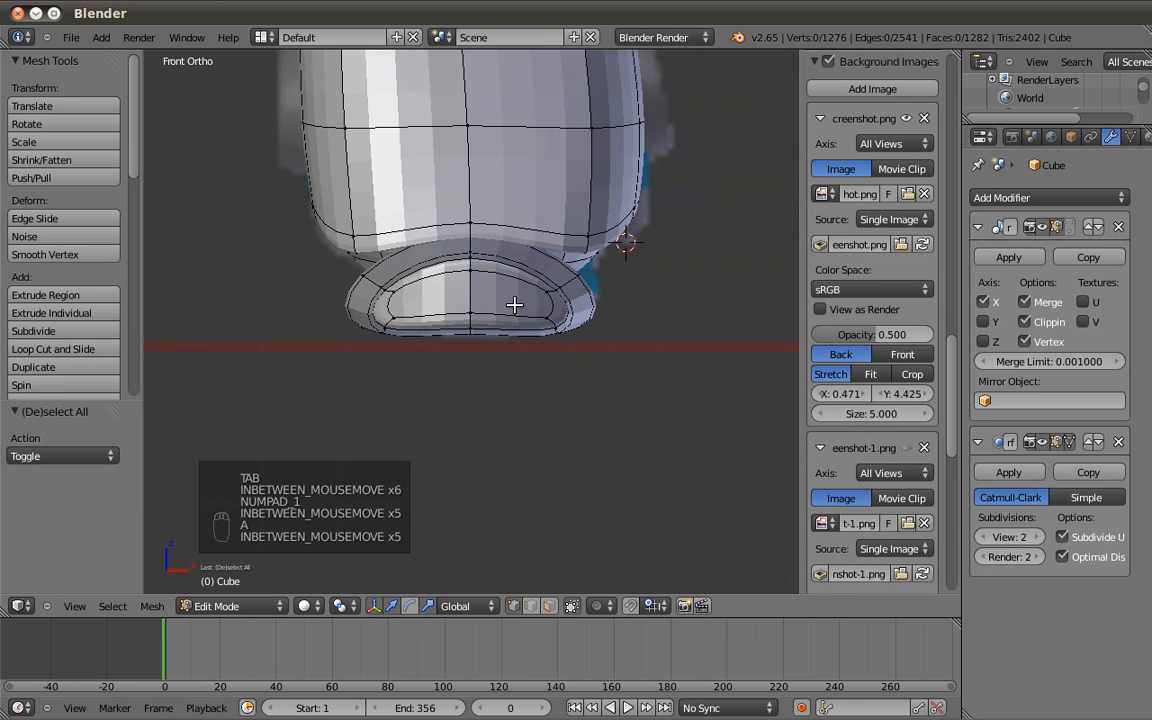
pyautogui.hotkey('ctrl', 'r')
pyautogui.click(521, 279)
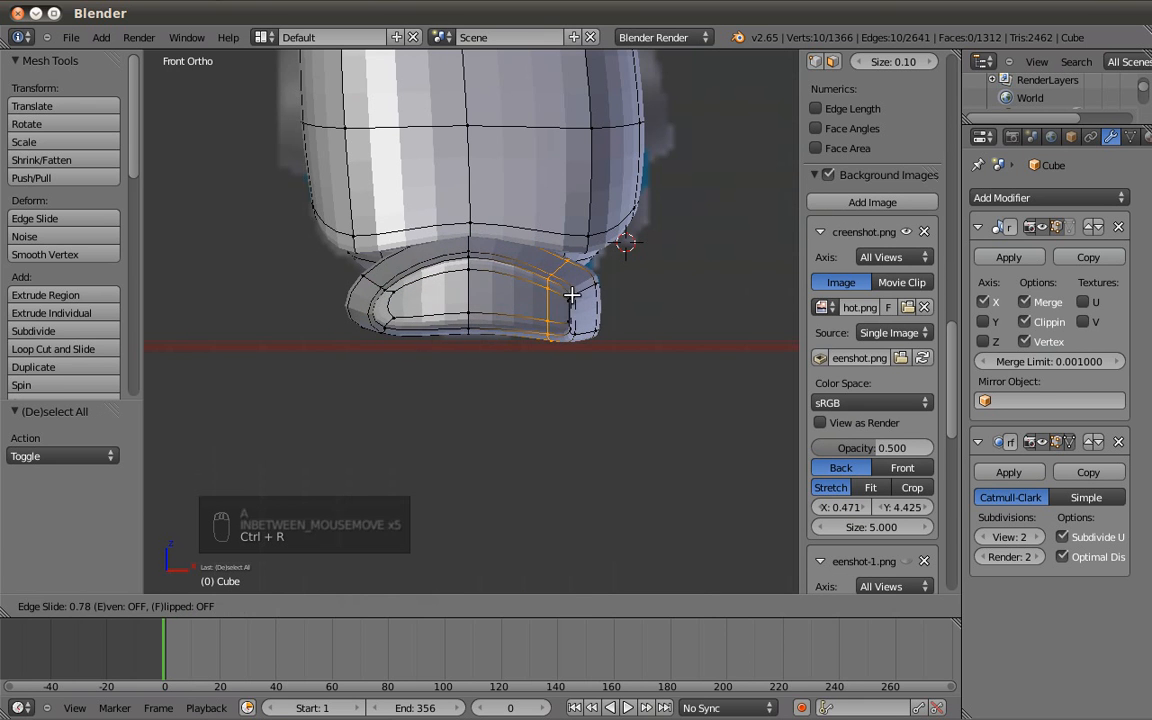
pyautogui.click(478, 279)
# Add a matching vertical loop cut on the toe piece's inner half, slid close to its side edge.
pyautogui.hotkey('ctrl', 'r')
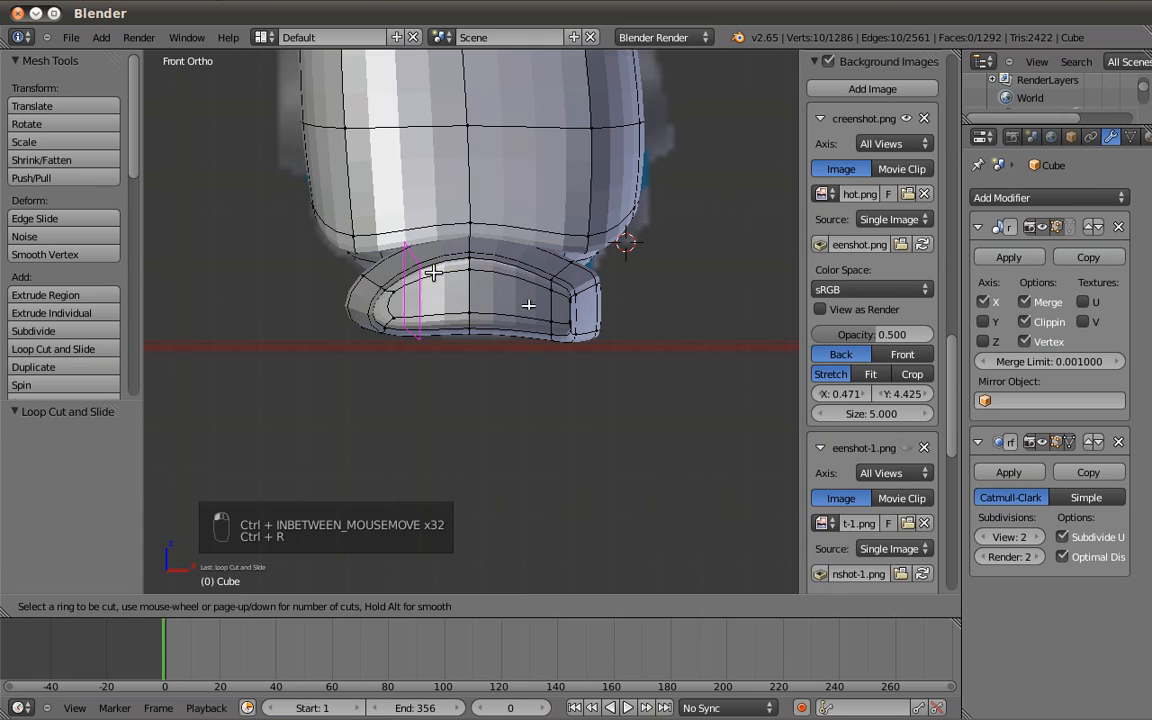
pyautogui.click(434, 272)
pyautogui.click(410, 281)
pyautogui.press('Tab')
pyautogui.moveTo(581, 193); pyautogui.dragTo(573, 292, button='middle')
# Select the entire linked toe piece and scale it uniformly to 0.943.
pyautogui.press('Tab')
pyautogui.press('l')
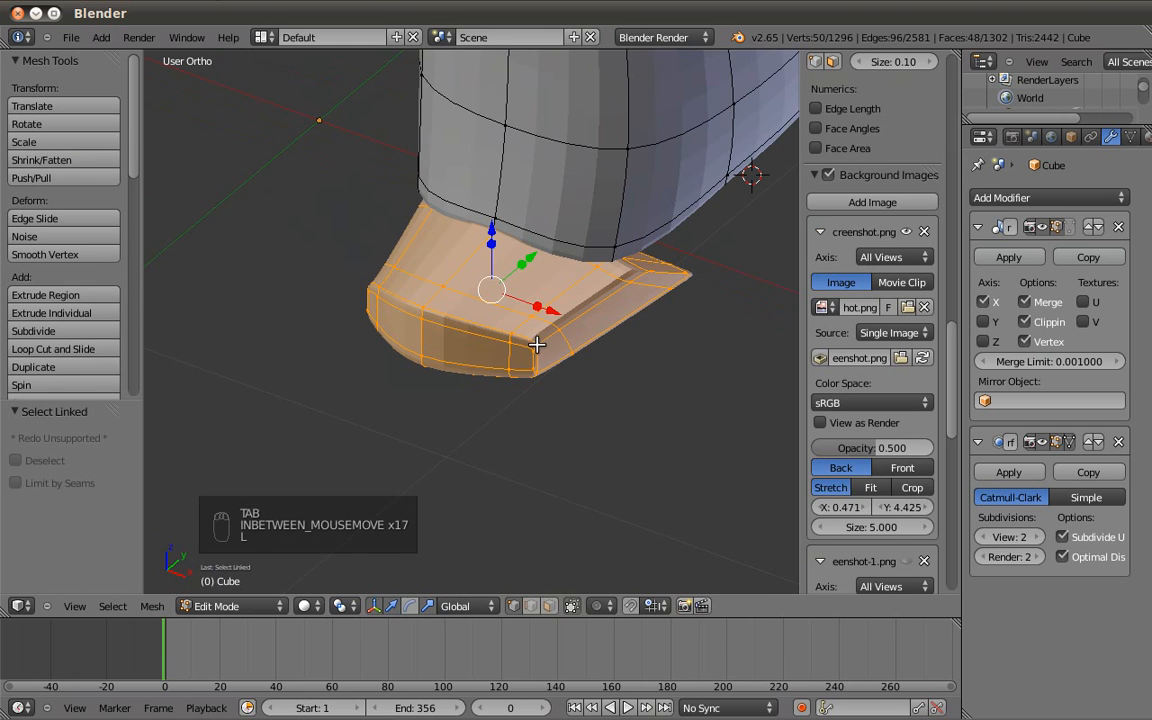
pyautogui.press('s')
pyautogui.click(655, 399)
pyautogui.press('KP_1')
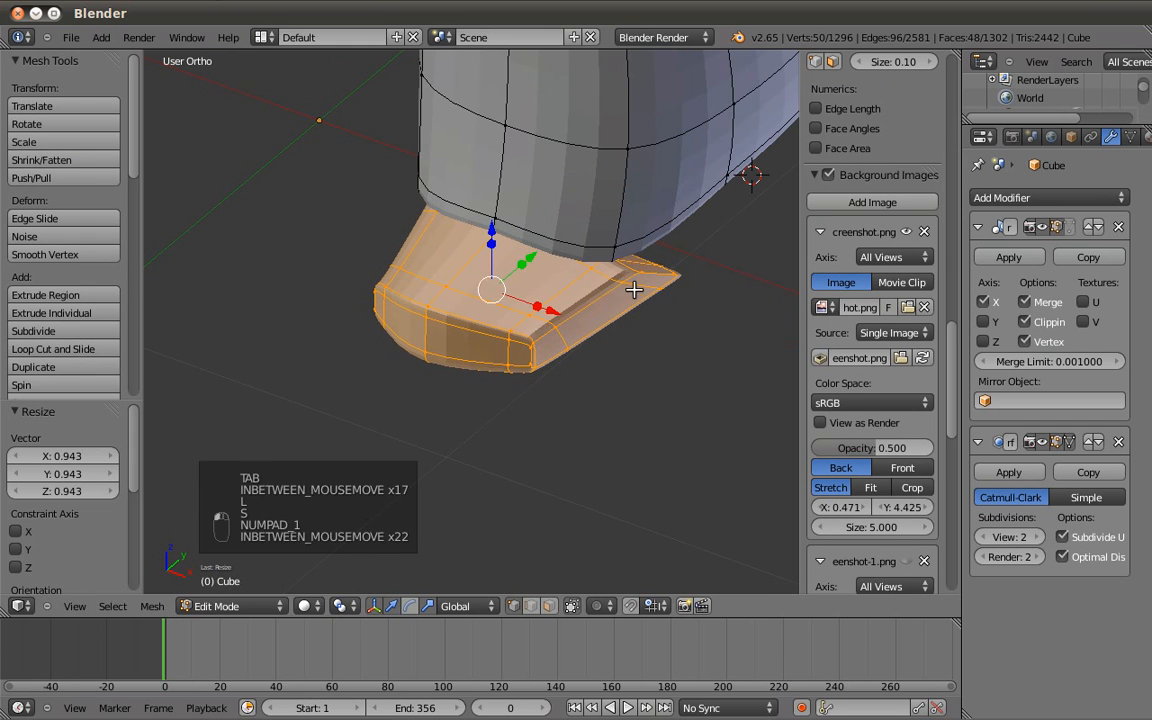
pyautogui.press('KP_3')
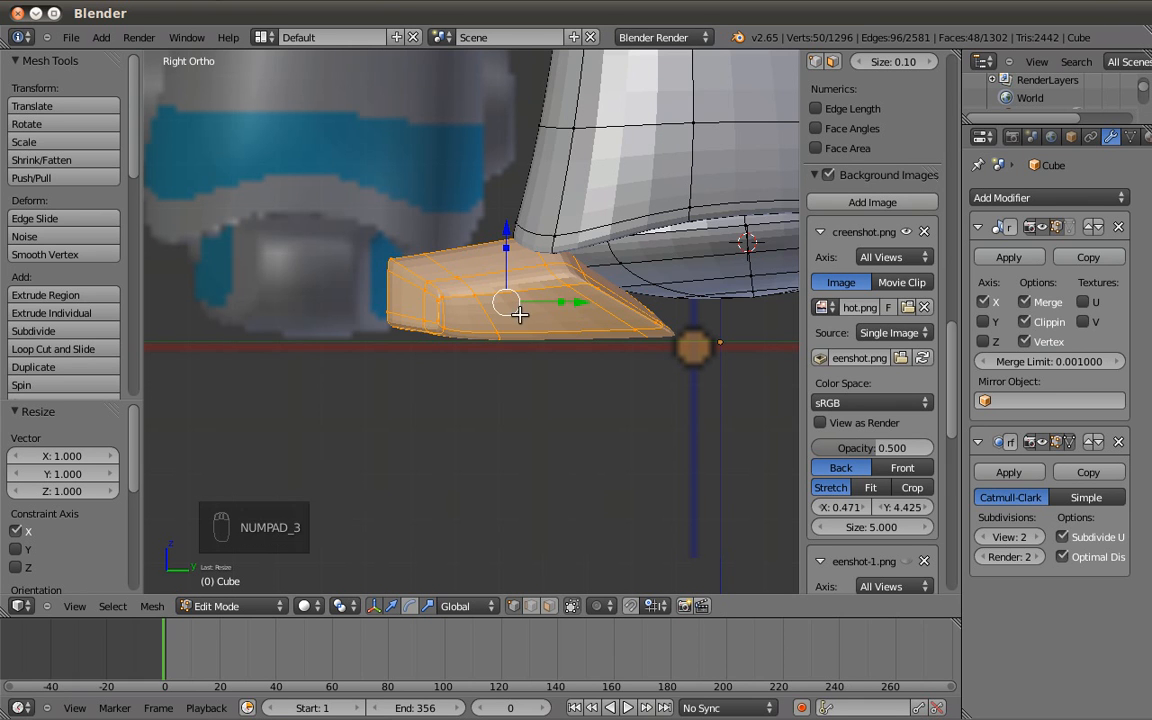
# Move only the toe piece's rear vertices about 0.08 backward beneath the boot.
pyautogui.press('z')
pyautogui.press('b')
pyautogui.moveTo(358, 217); pyautogui.dragTo(501, 403)
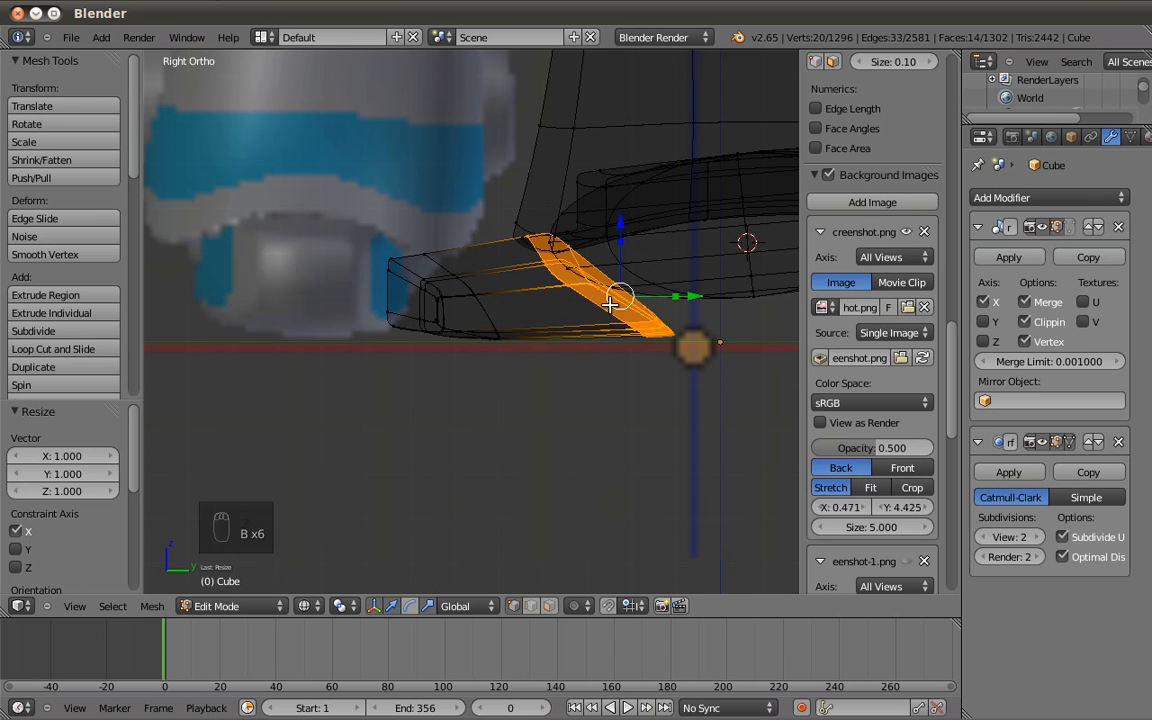
pyautogui.press('g')
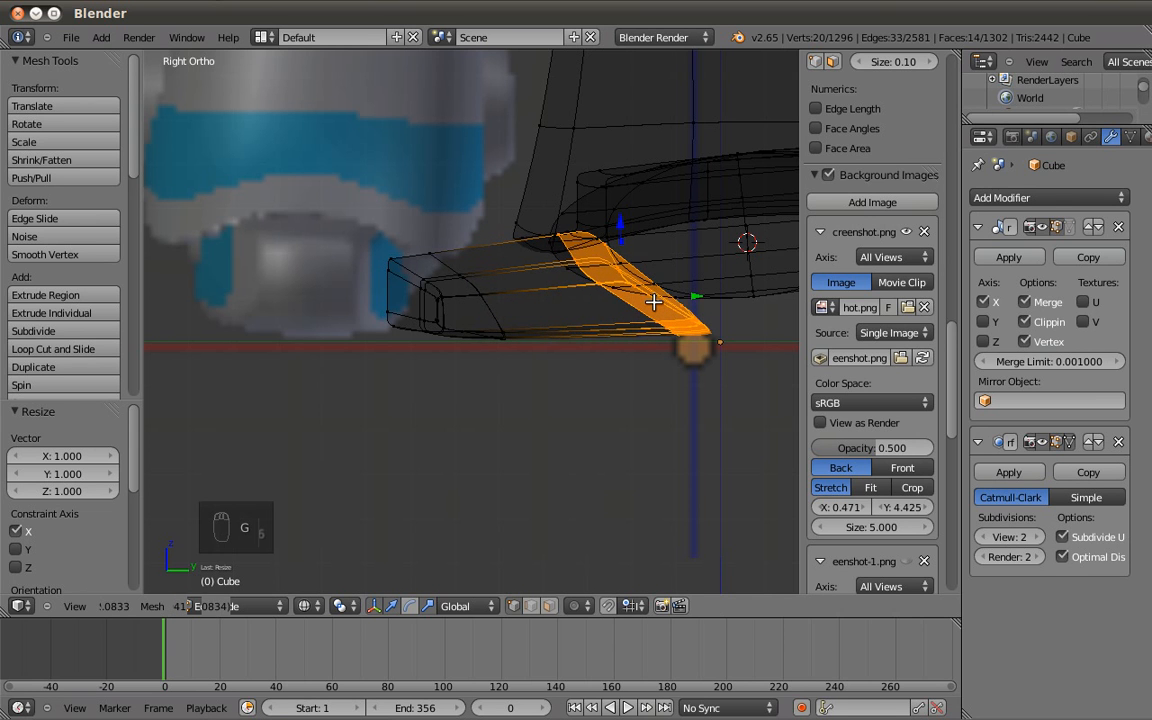
pyautogui.press('z')
# Inspect the foot in solid shading from an angle and in right view against the boot, with nothing left selected.
pyautogui.press('Tab')
pyautogui.press('z')
pyautogui.scroll(-5, 655, 301)
pyautogui.moveTo(673, 299)
pyautogui.keyDown('shift'); pyautogui.mouseDown(button='middle')
pyautogui.moveTo(527, 302)
pyautogui.moveTo(555, 342)
pyautogui.mouseUp(button='middle'); pyautogui.keyUp('shift')
pyautogui.press('z')
pyautogui.scroll(3, 527, 309)
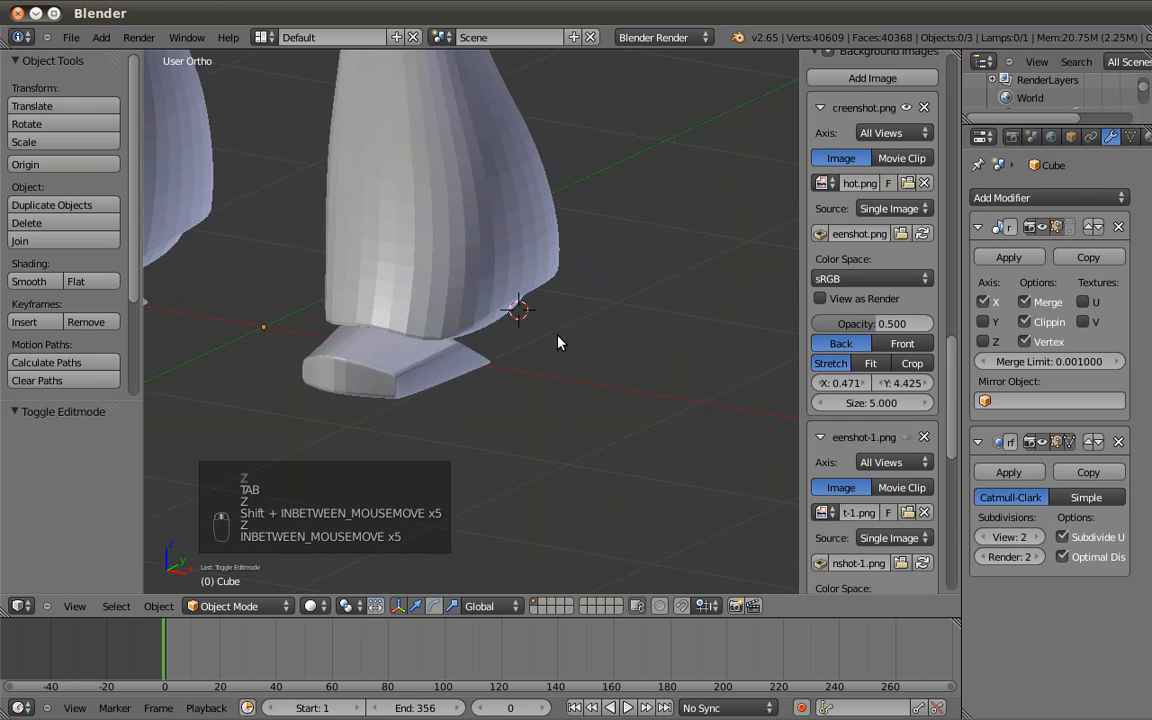
pyautogui.moveTo(388, 301); pyautogui.dragTo(425, 290, button='middle')
pyautogui.press('KP_3')
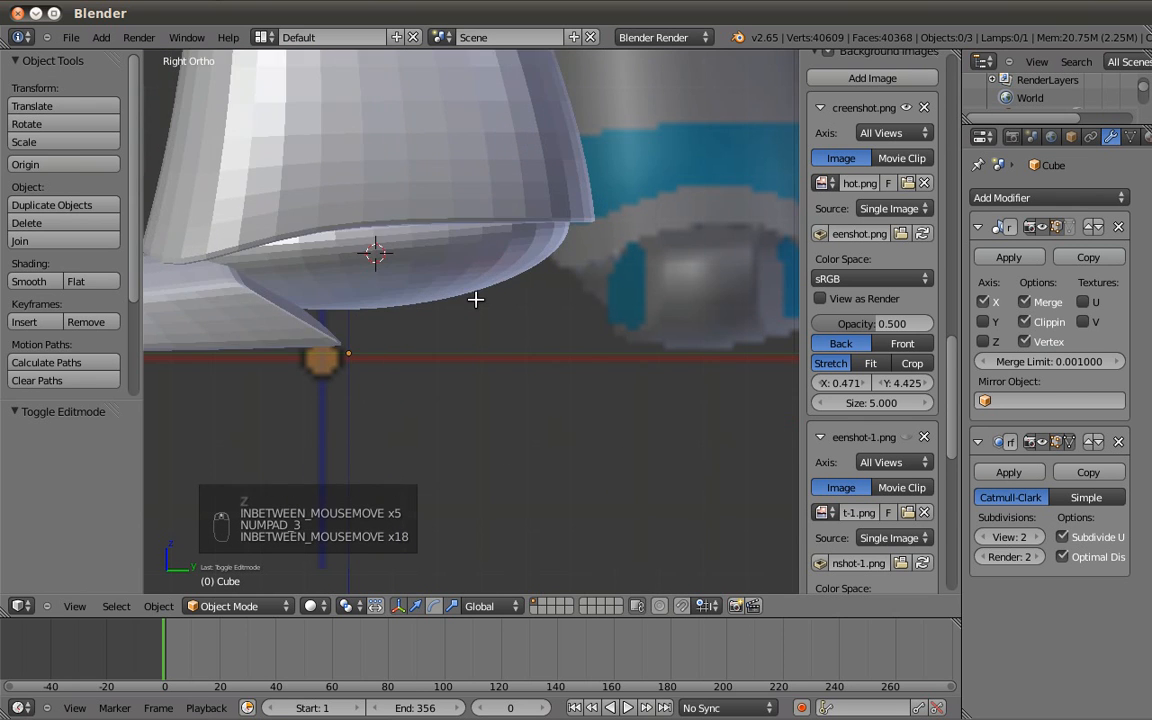
pyautogui.press('Tab')
pyautogui.press('z')
pyautogui.press('a')
pyautogui.press('z')
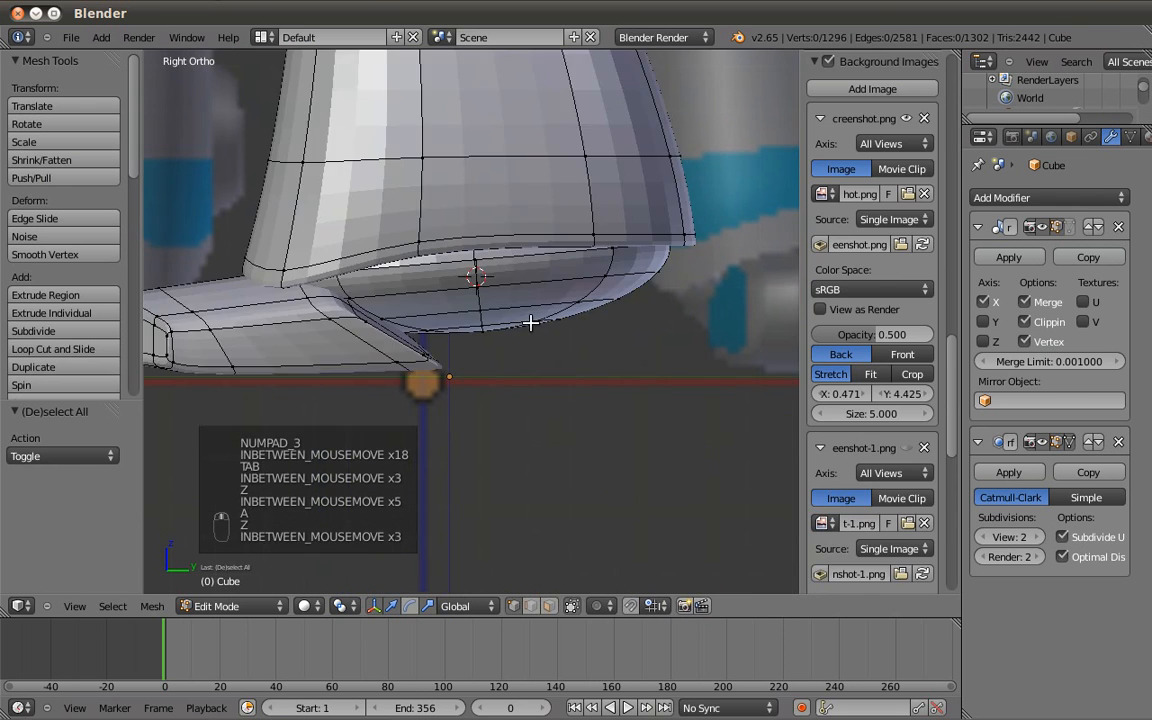
# Move the linked rounded heel piece under the foot by about 0.03 in Y and -0.08 in Z.
pyautogui.press('l')
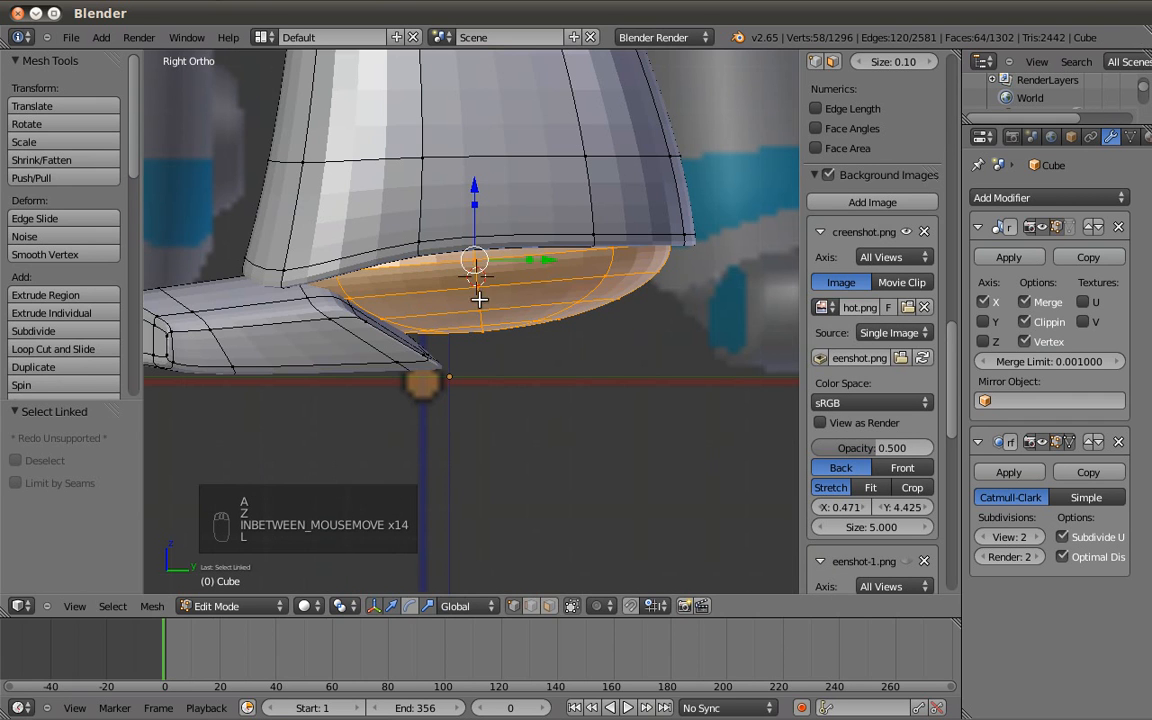
pyautogui.press('g')
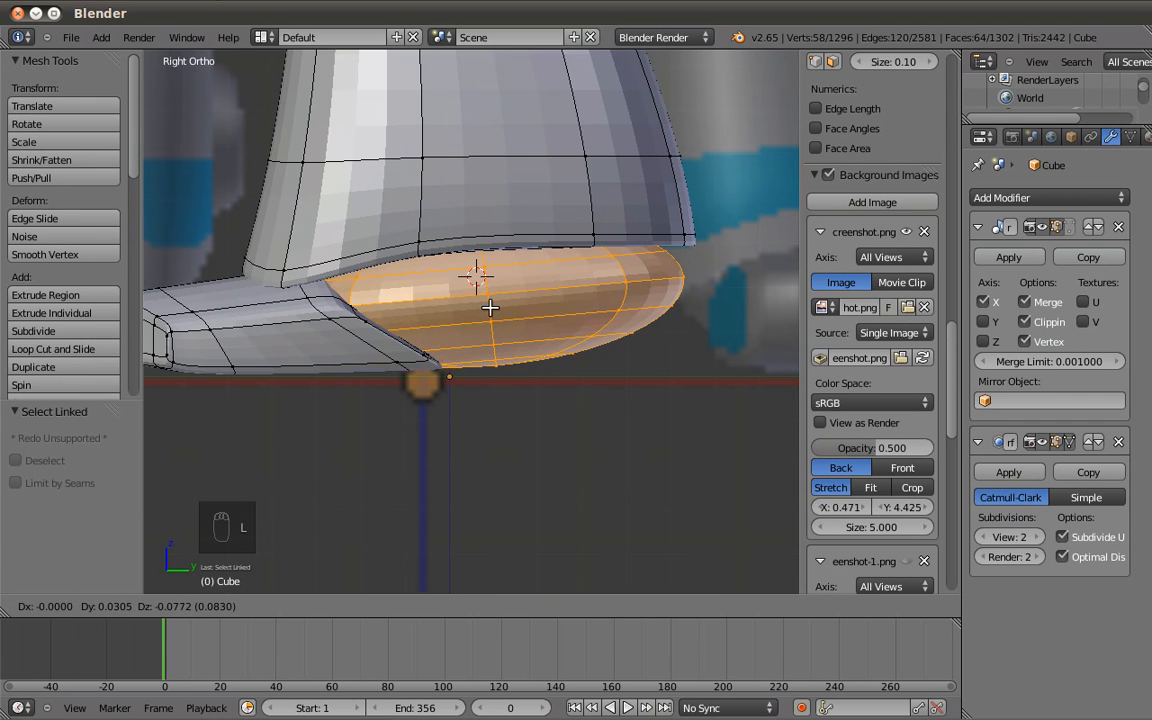
pyautogui.click(489, 308)
pyautogui.press('Tab')
pyautogui.press('KP_1')
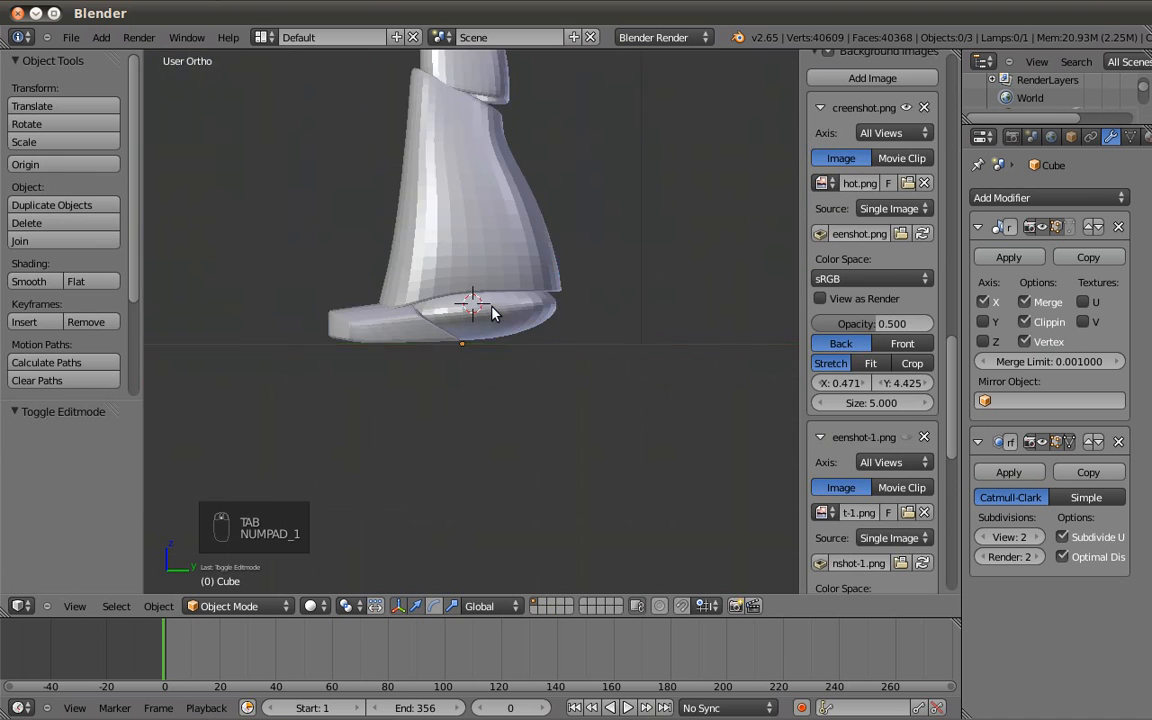
# Duplicate the shoulder joint sphere and place the copy at the knee, using the front wireframe view.
pyautogui.moveTo(700, 343); pyautogui.dragTo(477, 291, button='middle')
pyautogui.press('KP_1')
pyautogui.keyDown('shift'); pyautogui.moveTo(553, 244); pyautogui.dragTo(576, 295, button='middle'); pyautogui.keyUp('shift')
pyautogui.keyDown('shift'); pyautogui.moveTo(677, 356); pyautogui.dragTo(658, 406, button='middle'); pyautogui.keyUp('shift')
pyautogui.press('z')
pyautogui.scroll(5, 543, 347)
pyautogui.keyDown('shift'); pyautogui.moveTo(543, 347); pyautogui.dragTo(528, 250, button='middle'); pyautogui.keyUp('shift')
pyautogui.press('Tab')
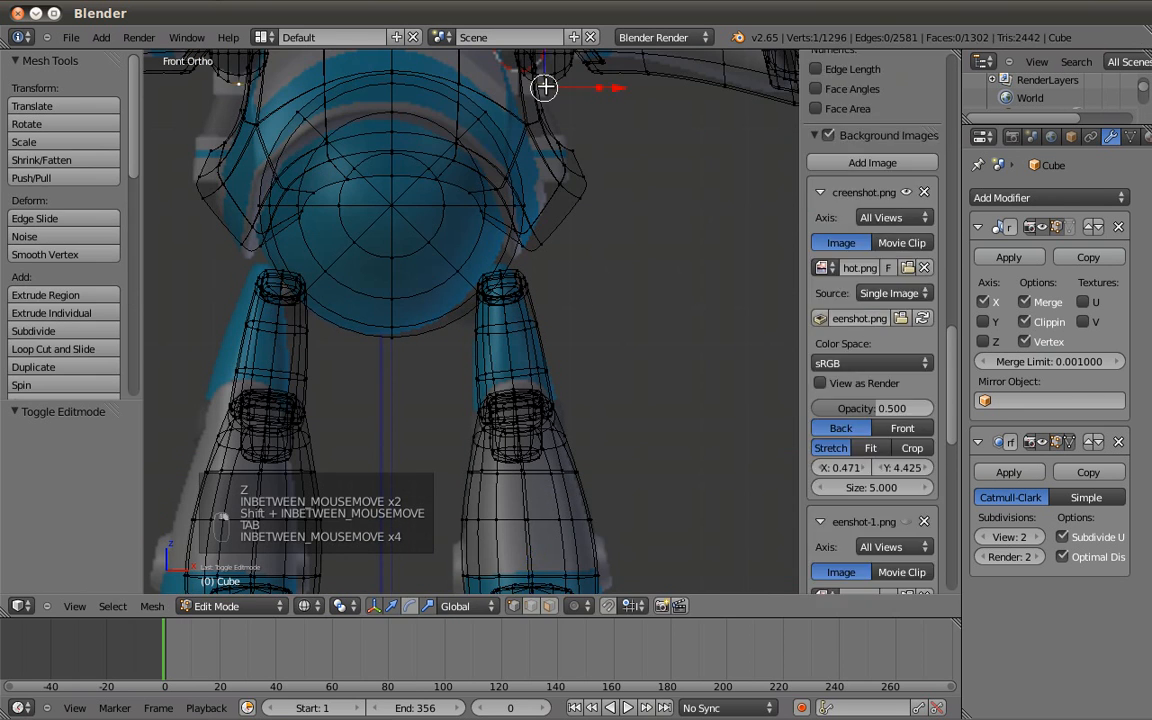
pyautogui.press('l')
pyautogui.hotkey('shift', 'd')
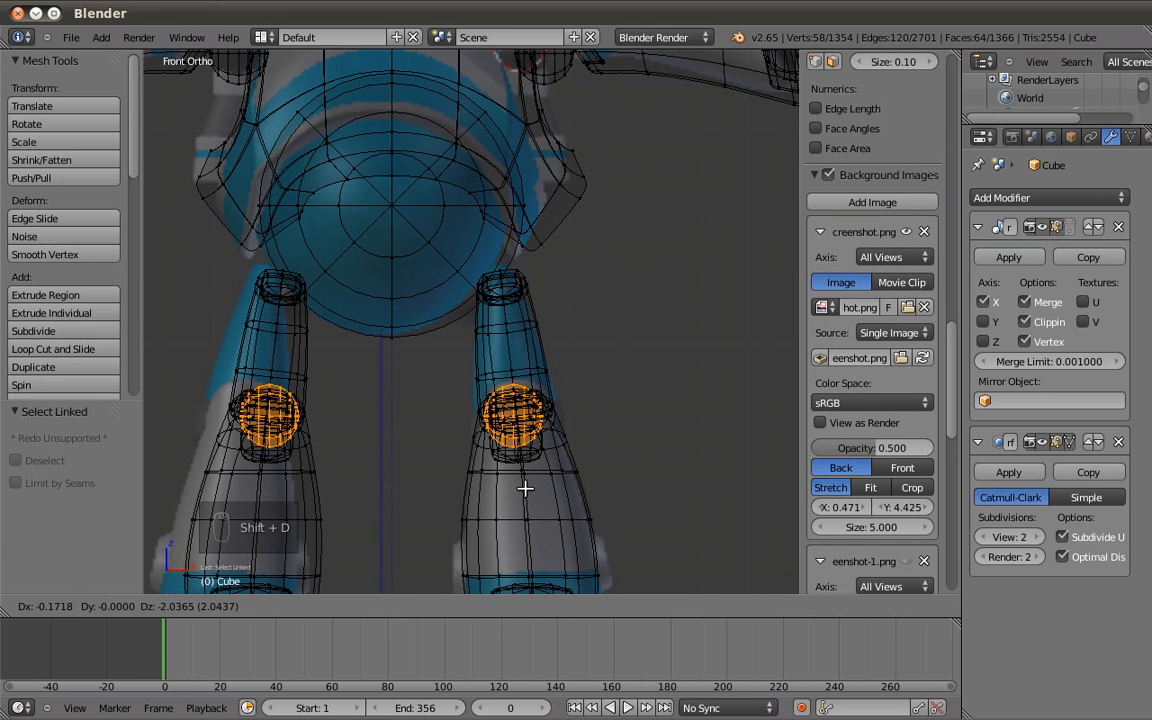
pyautogui.click(537, 484)
# Rotate the duplicated knee sphere by 90 degrees and leave mesh editing.
pyautogui.write('r9')
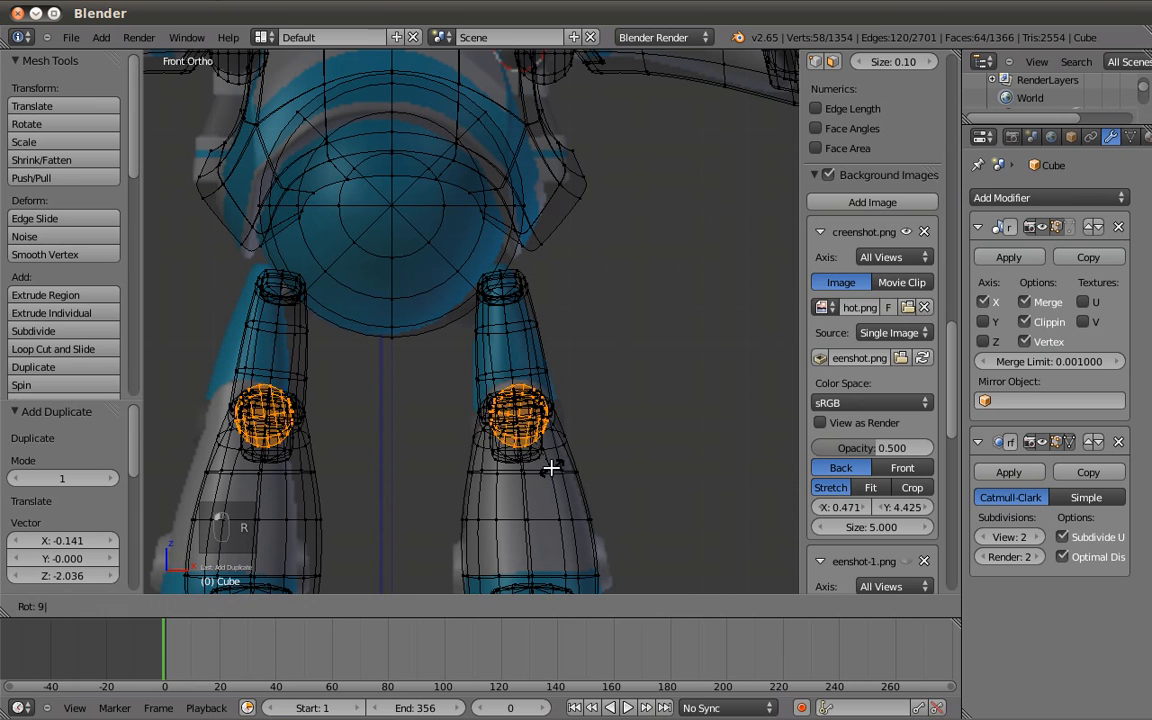
pyautogui.write('0')
pyautogui.press('Return')
pyautogui.press('Tab')
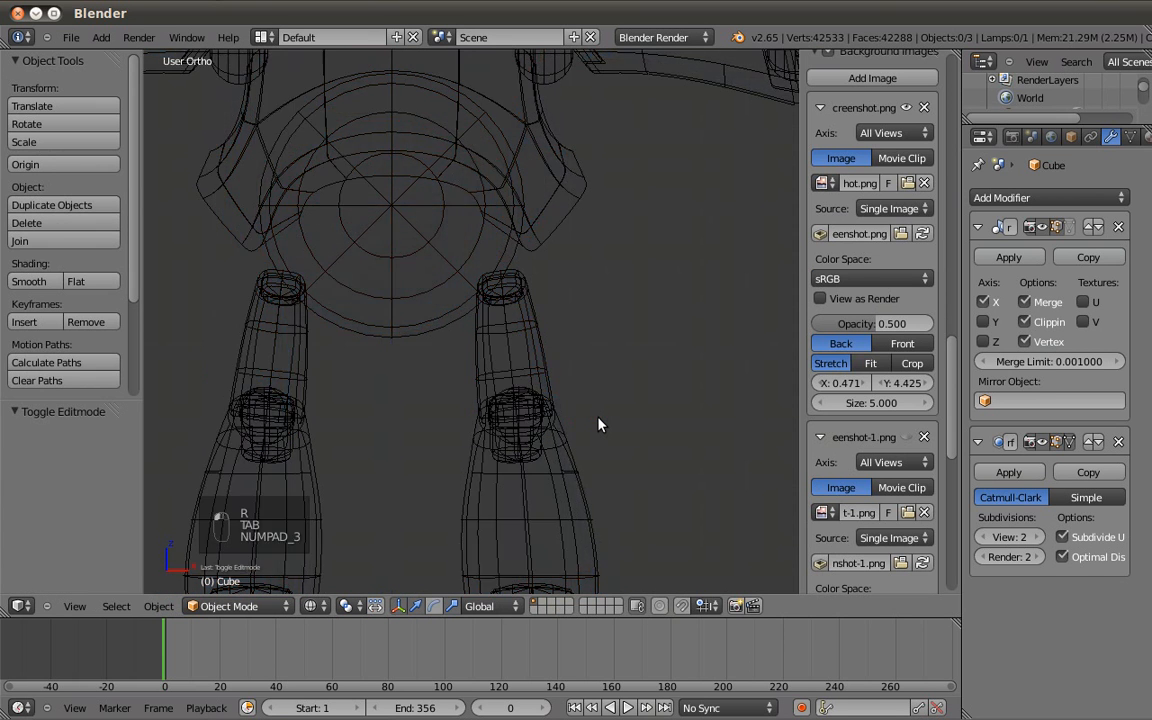
# Examine the new knee joints and the whole robot in solid shading from the side, front and an angle.
pyautogui.press('KP_3')
pyautogui.press('z')
pyautogui.keyDown('shift'); pyautogui.moveTo(541, 453); pyautogui.dragTo(530, 391, button='middle'); pyautogui.keyUp('shift')
pyautogui.moveTo(537, 296); pyautogui.dragTo(396, 298, button='middle')
pyautogui.press('KP_1')
pyautogui.scroll(-4, 530, 300)
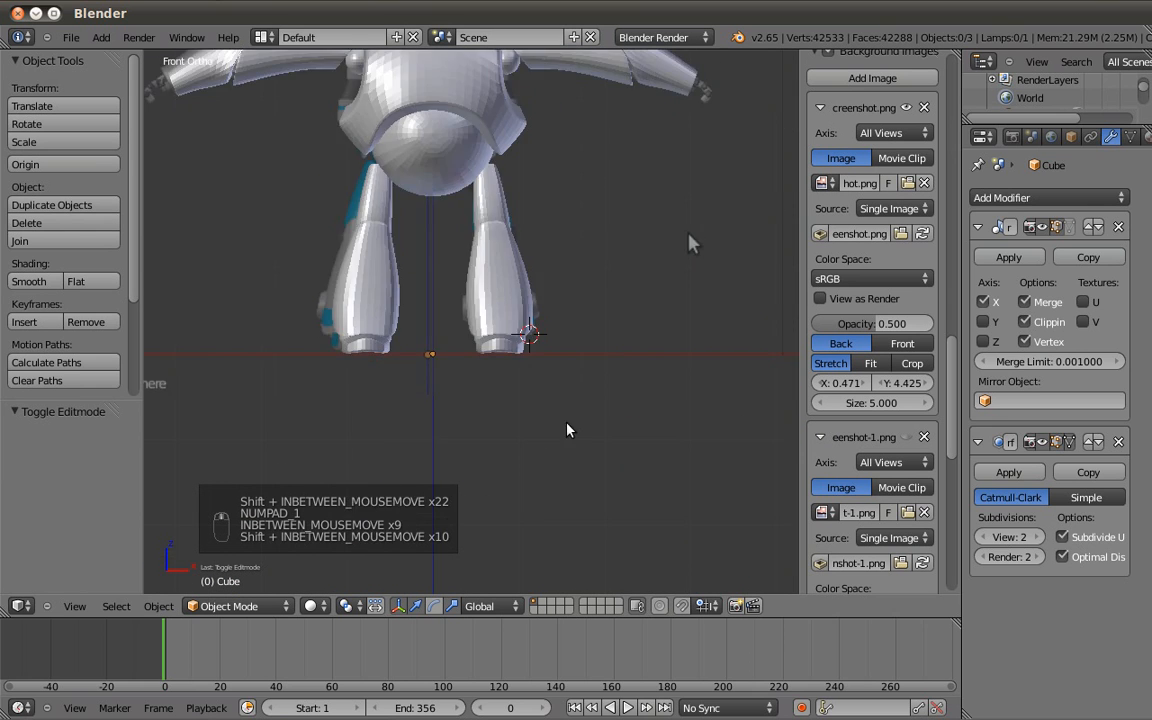
pyautogui.keyDown('shift'); pyautogui.moveTo(530, 172); pyautogui.dragTo(551, 381, button='middle'); pyautogui.keyUp('shift')
pyautogui.scroll(-2, 549, 380)
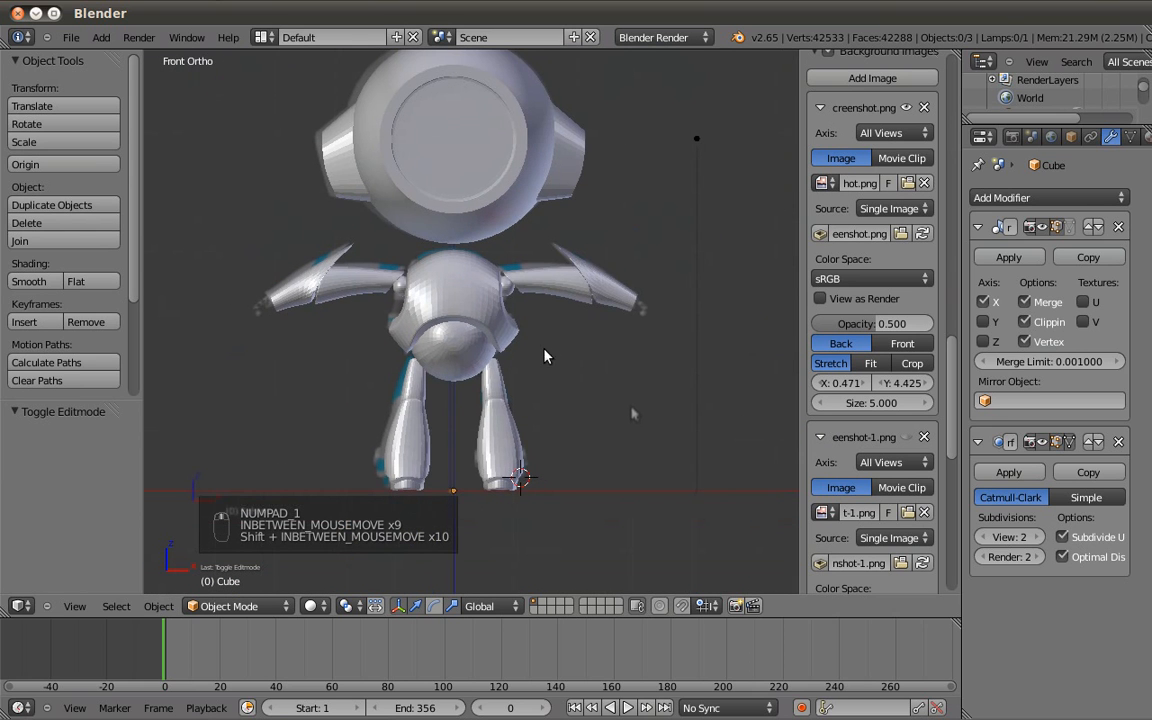
pyautogui.moveTo(380, 326); pyautogui.dragTo(470, 315, button='middle')
# Extrude the edge loop around the torso's arm opening twice inward, by about -0.06 and then -0.14 in X.
pyautogui.scroll(3, 470, 309)
pyautogui.press('Tab')
pyautogui.scroll(7, 564, 289)
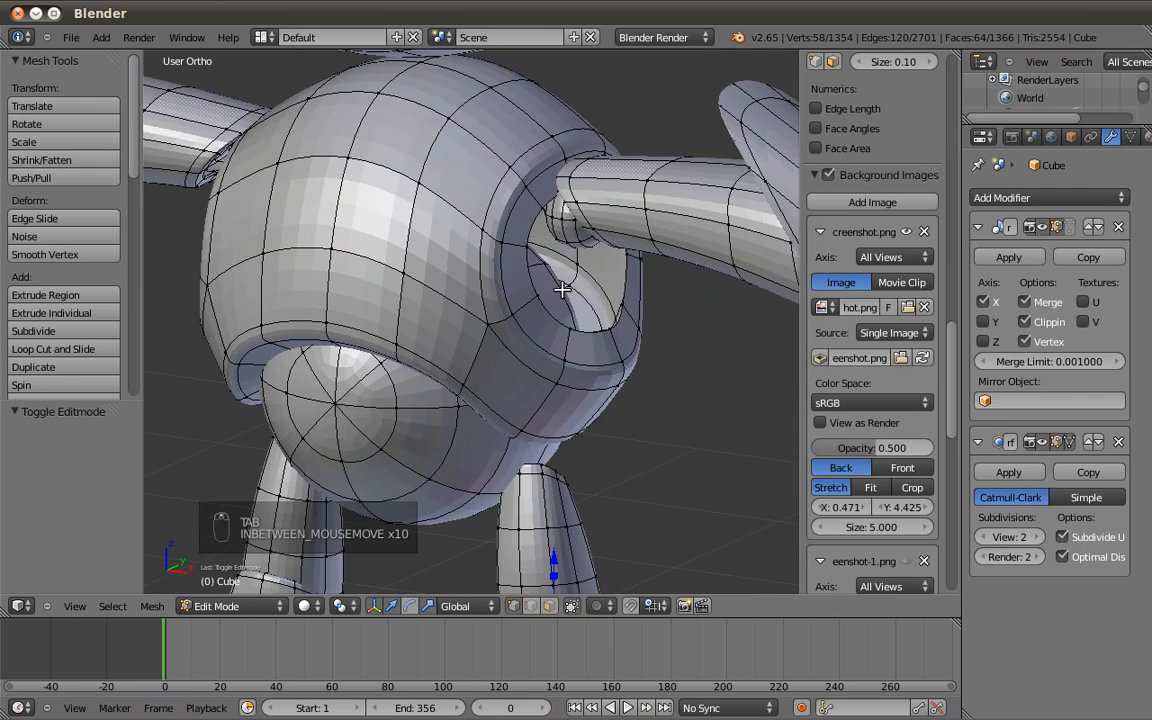
pyautogui.keyDown('shift'); pyautogui.moveTo(653, 330); pyautogui.dragTo(603, 352, button='middle'); pyautogui.keyUp('shift')
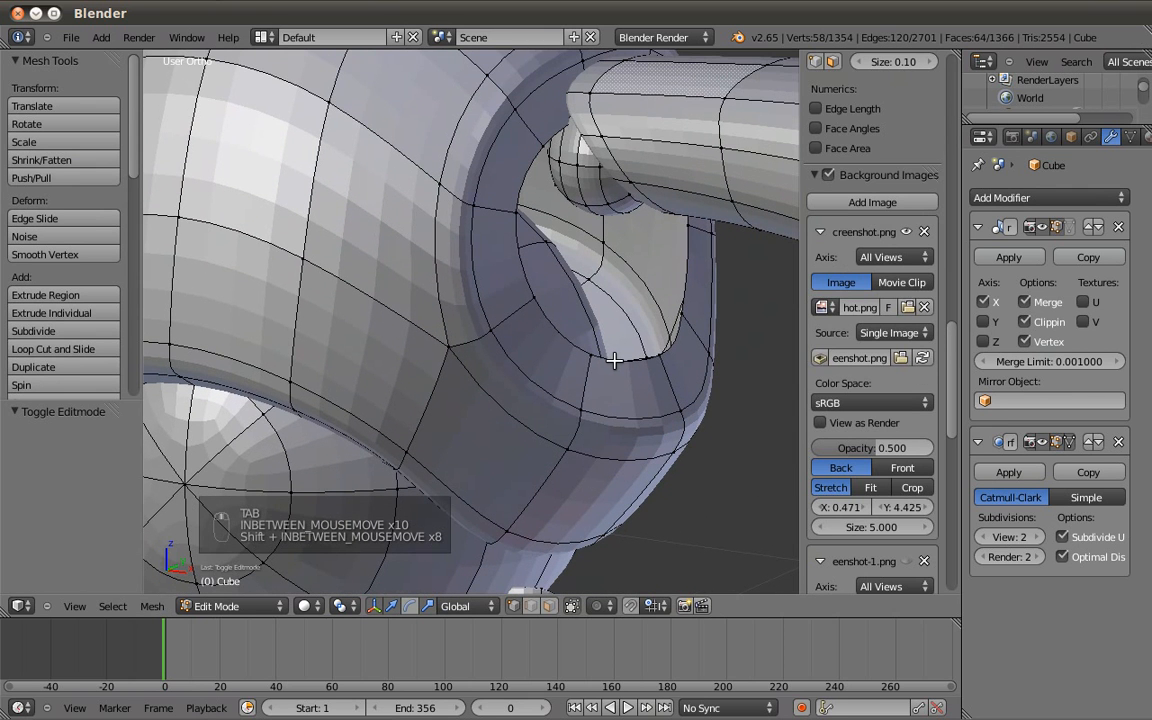
pyautogui.press('a')
pyautogui.press('a')
pyautogui.press('a')
pyautogui.keyDown('alt'); pyautogui.rightClick(614, 360); pyautogui.keyUp('alt')
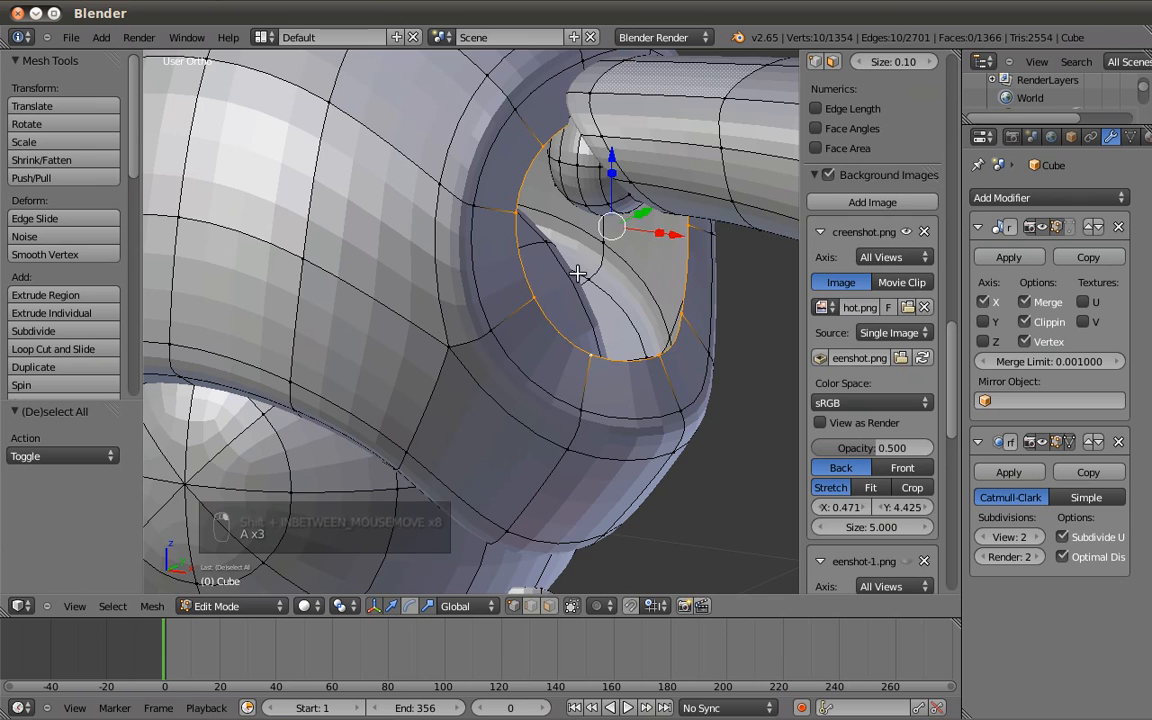
pyautogui.press('KP_1')
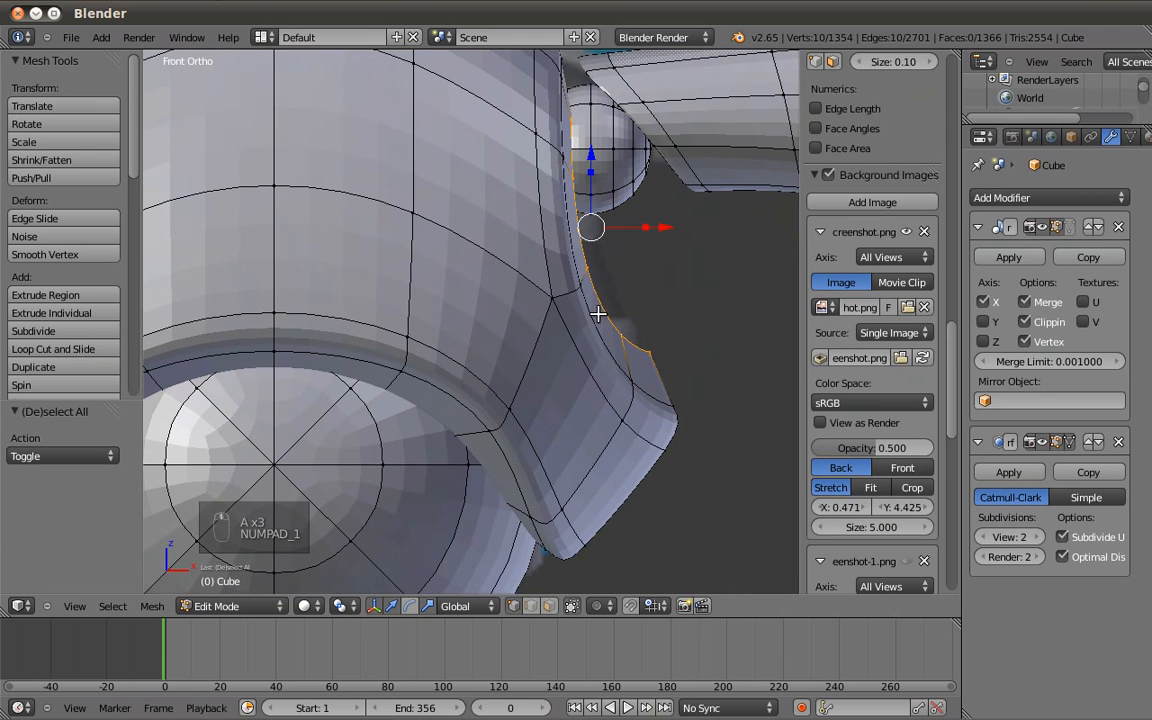
pyautogui.press('e')
pyautogui.click(588, 319)
pyautogui.press('e')
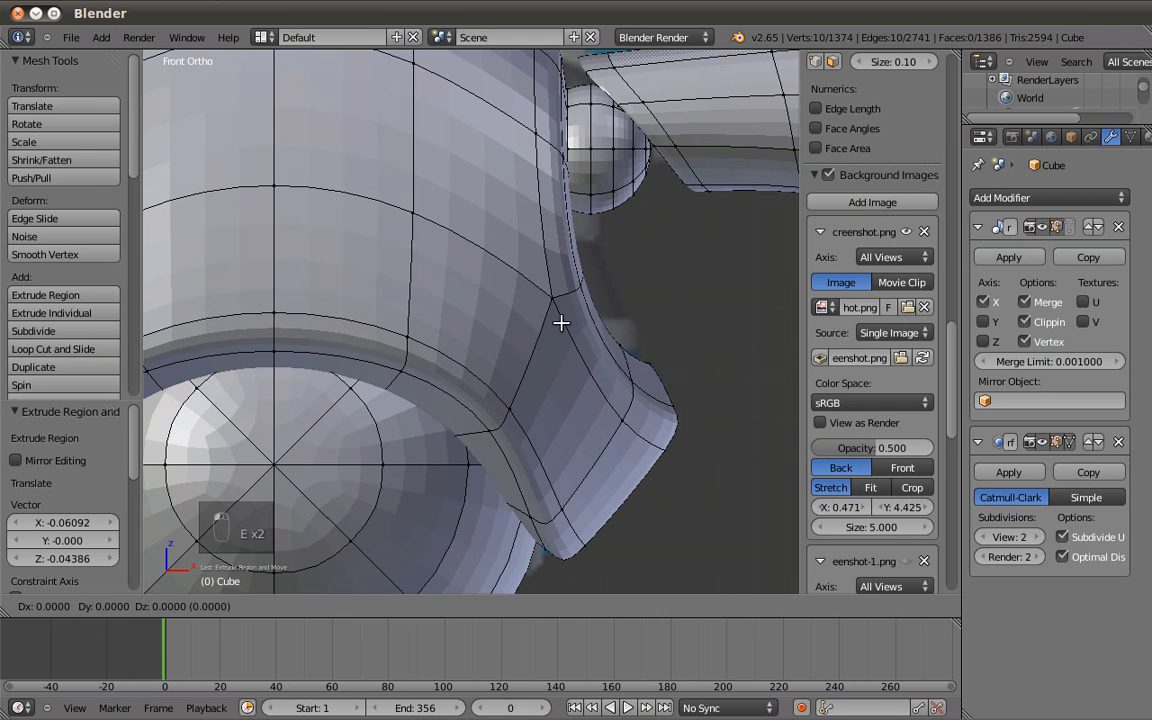
pyautogui.click(535, 330)
# Extrude the socket's inner edge loop again and scale it to about 0.774 in wireframe view.
pyautogui.press('z')
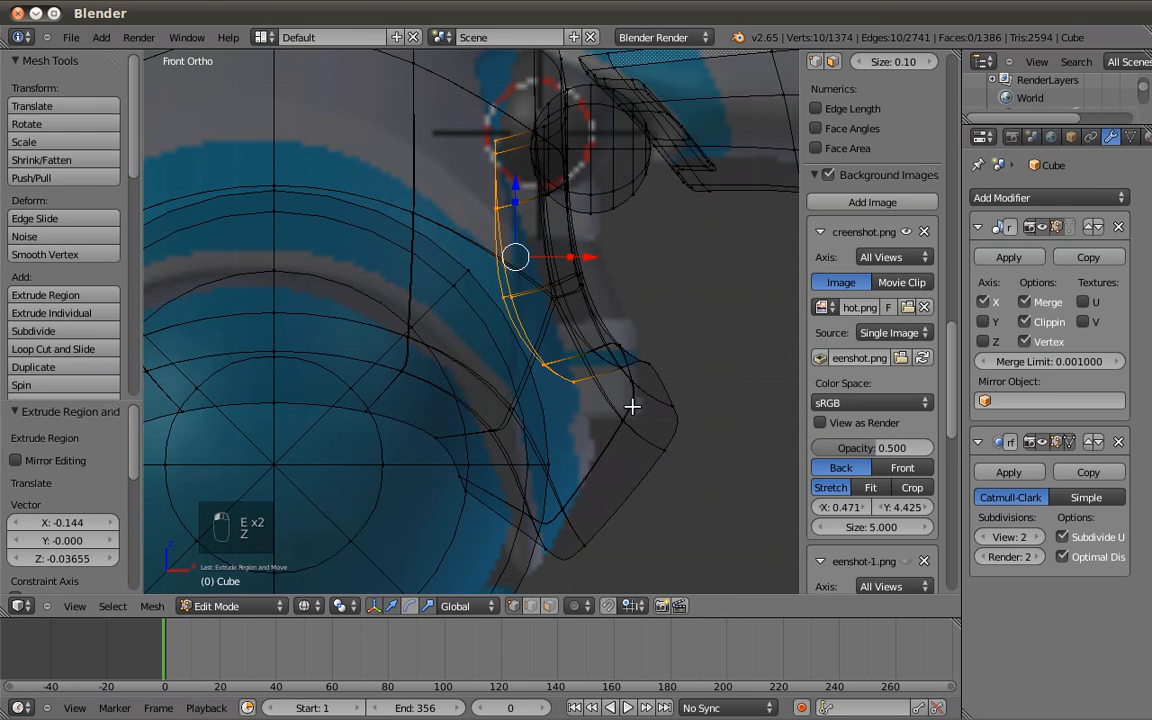
pyautogui.press('e')
pyautogui.press('s')
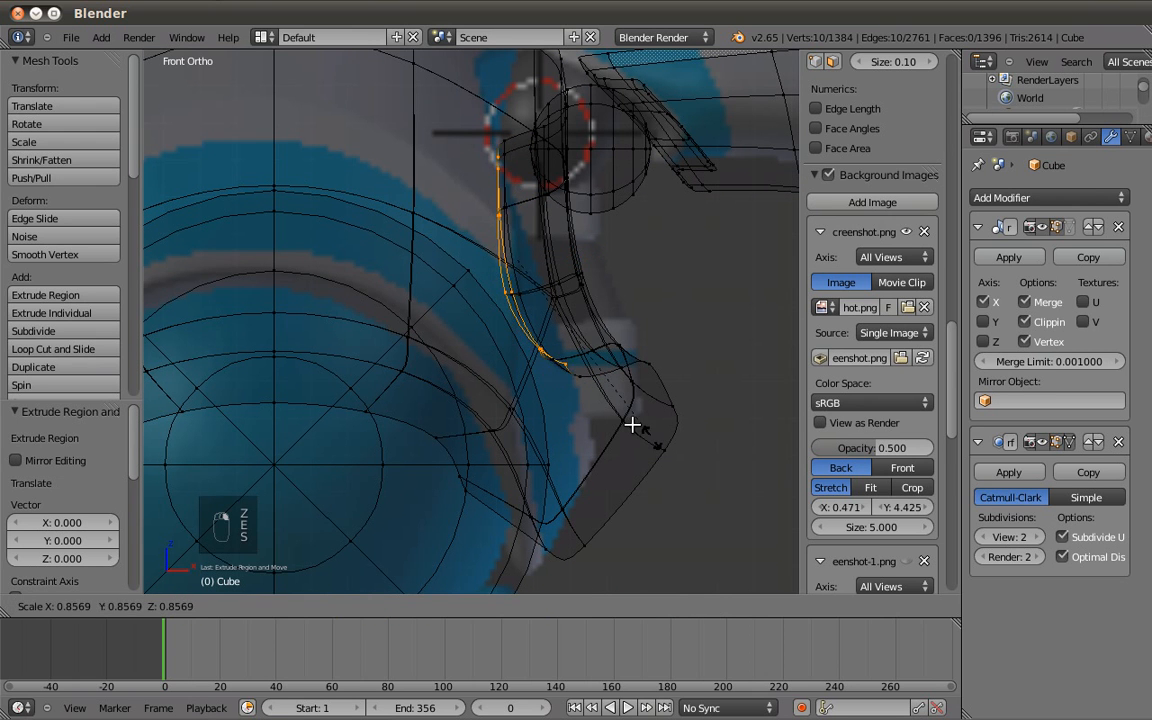
pyautogui.click(632, 425)
# Close the arm socket by extruding its inner edge loop and merging the new vertices at center.
pyautogui.moveTo(638, 344); pyautogui.dragTo(517, 362, button='middle')
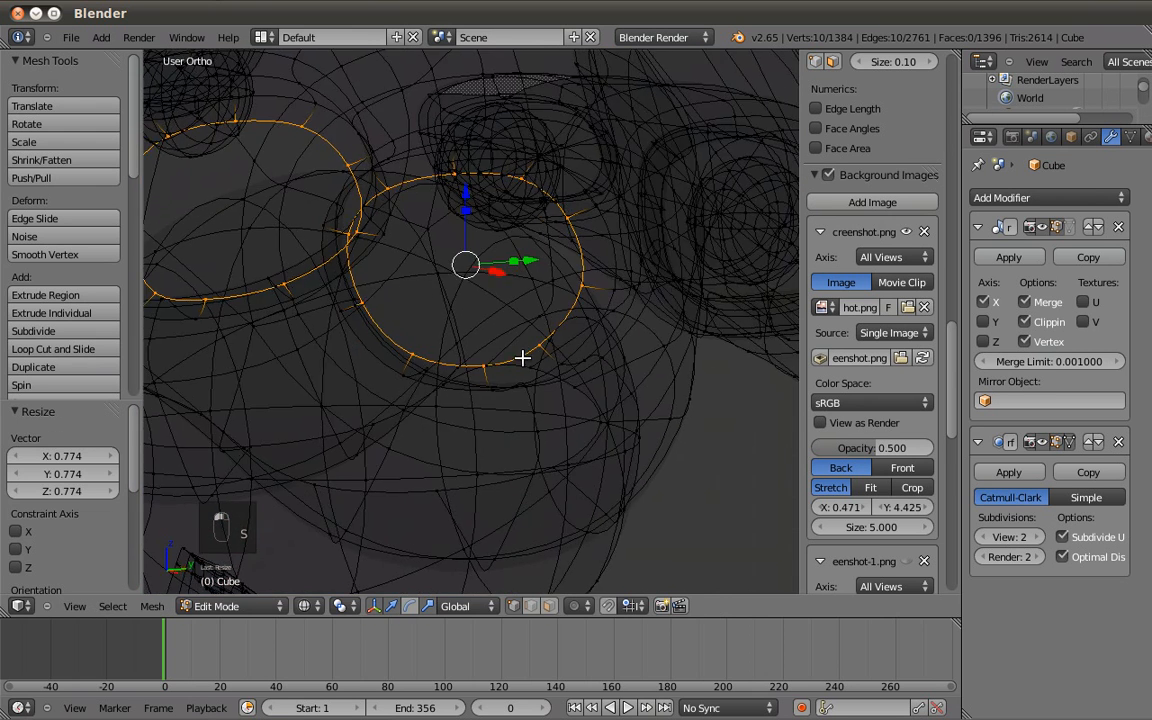
pyautogui.press('z')
pyautogui.press('e')
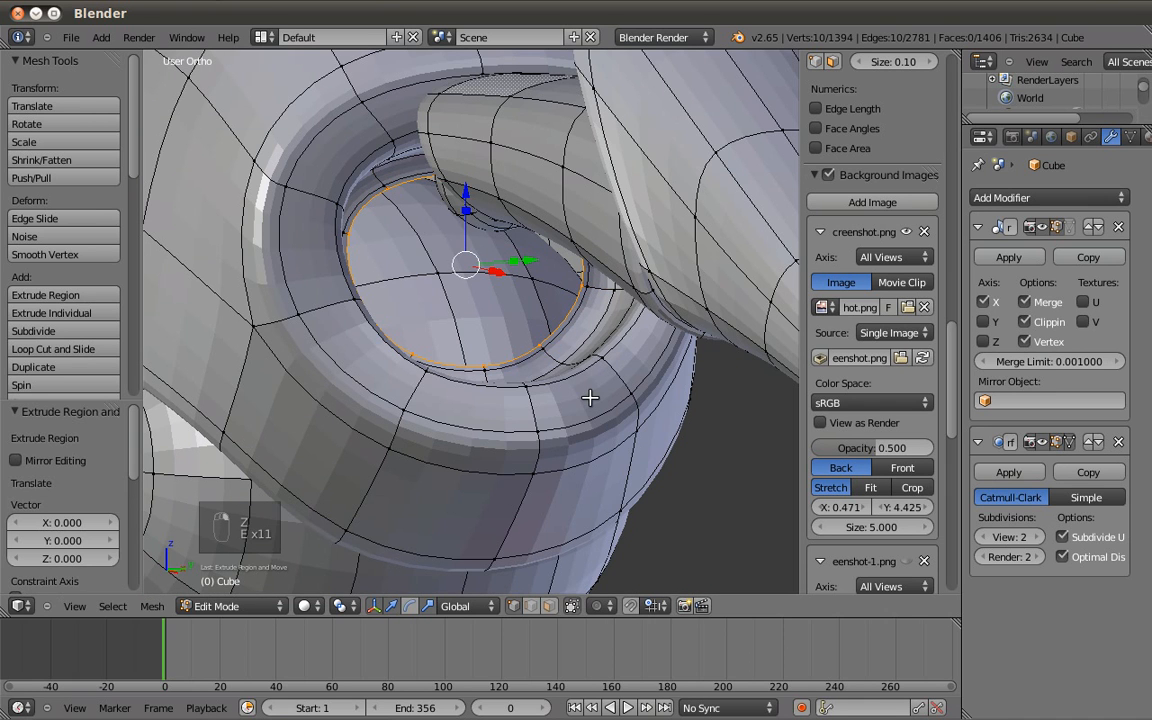
pyautogui.hotkey('alt', 'm')
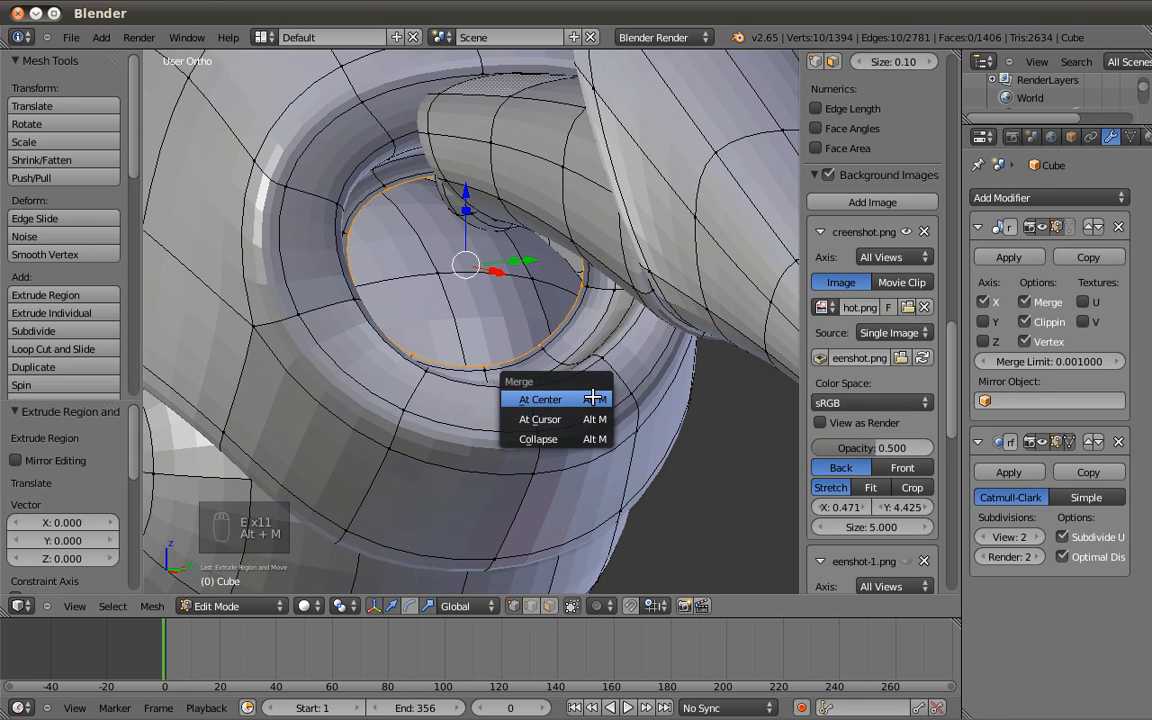
pyautogui.click(593, 398)
pyautogui.moveTo(490, 359); pyautogui.dragTo(625, 352, button='middle')
pyautogui.press('Tab')
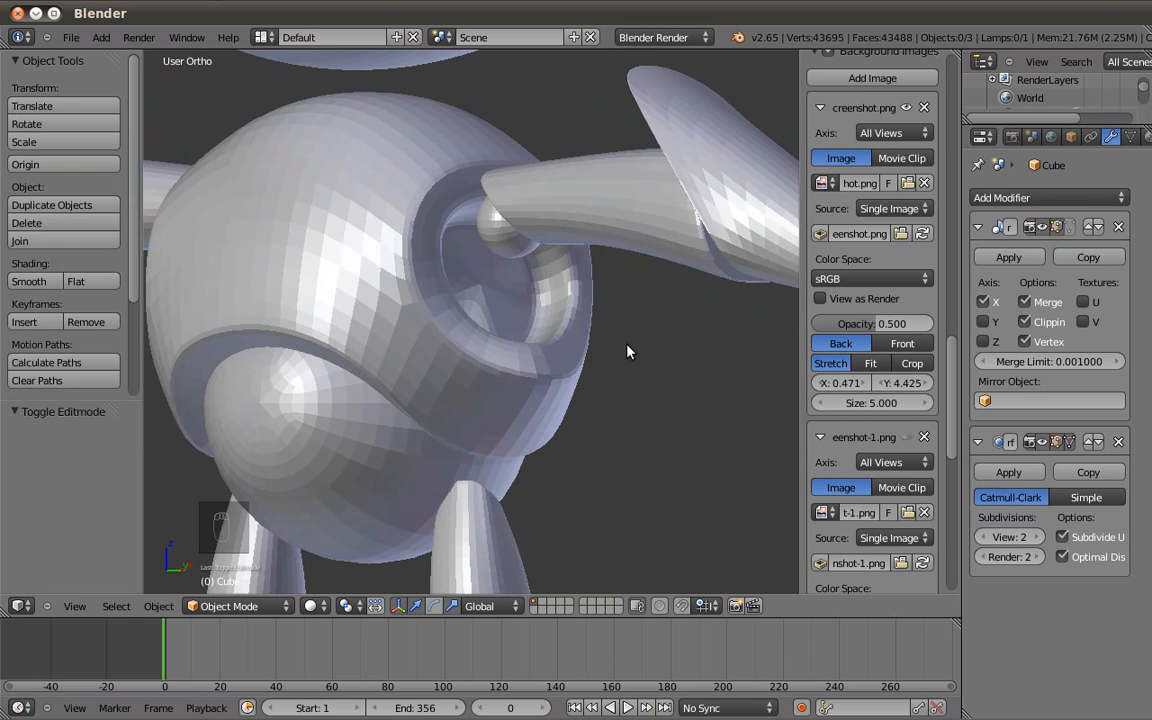
# Move the arm socket's merged centre vertex deeper into the torso and down, then return to solid object view.
pyautogui.press('KP_1')
pyautogui.press('Tab')
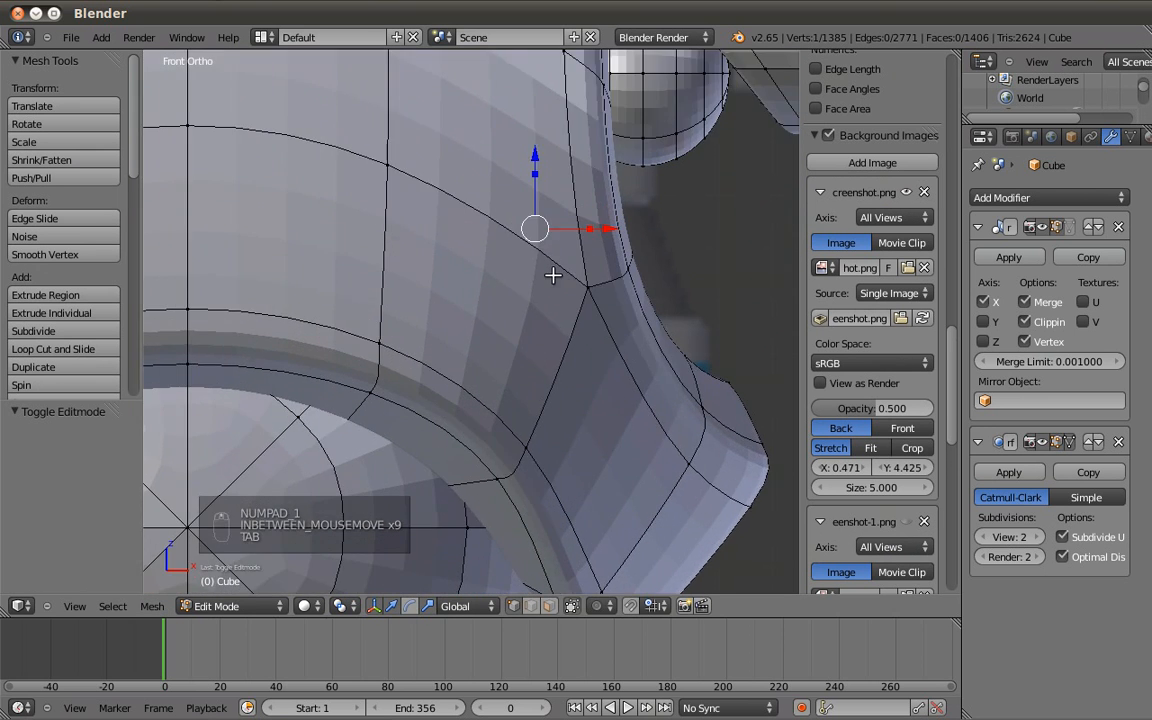
pyautogui.press('z')
pyautogui.moveTo(540, 236); pyautogui.dragTo(523, 272)
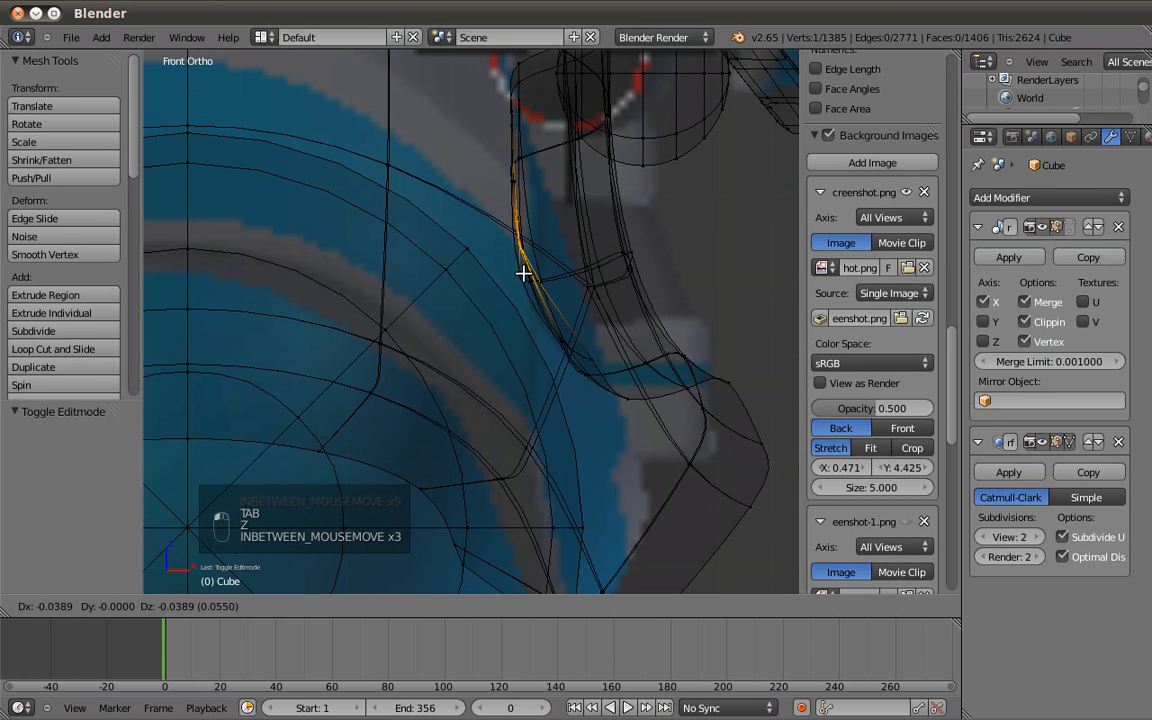
pyautogui.moveTo(561, 372); pyautogui.dragTo(545, 391, button='right')
pyautogui.press('a')
pyautogui.press('Tab')
pyautogui.press('z')
# Examine the torso, arm and legs against the reference image from the front.
pyautogui.moveTo(585, 384)
pyautogui.mouseDown(button='middle')
pyautogui.moveTo(422, 383)
pyautogui.moveTo(411, 357)
pyautogui.moveTo(471, 301)
pyautogui.moveTo(570, 390)
pyautogui.moveTo(609, 340)
pyautogui.moveTo(606, 320)
pyautogui.moveTo(600, 337)
pyautogui.mouseUp(button='middle')
pyautogui.press('KP_1')
pyautogui.scroll(3, 635, 328)
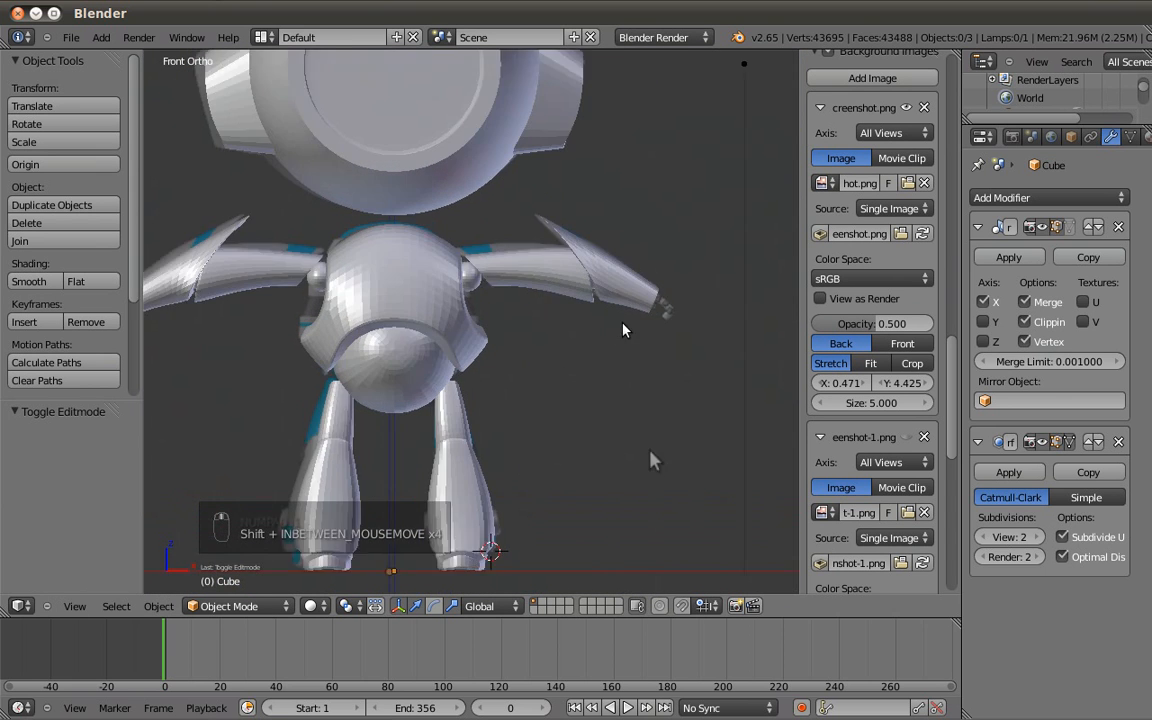
pyautogui.keyDown('shift'); pyautogui.moveTo(440, 247); pyautogui.dragTo(609, 247, button='middle'); pyautogui.keyUp('shift')
pyautogui.press('KP_1')
pyautogui.press('KP_1')
pyautogui.scroll(-4, 609, 247)
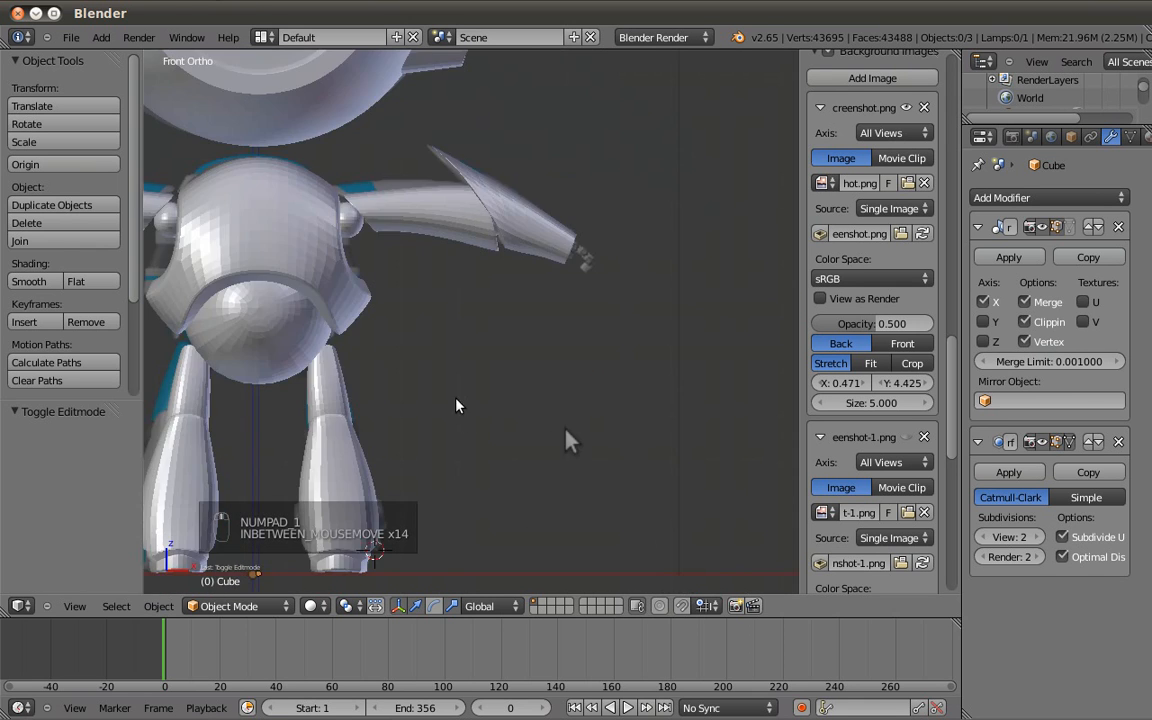
pyautogui.keyDown('shift'); pyautogui.moveTo(426, 482); pyautogui.dragTo(465, 342, button='middle'); pyautogui.keyUp('shift')
pyautogui.scroll(3, 463, 350)
# Place the 3D cursor in empty space beside the robot and add an 8-vertex circle there within the mesh.
pyautogui.press('Tab')
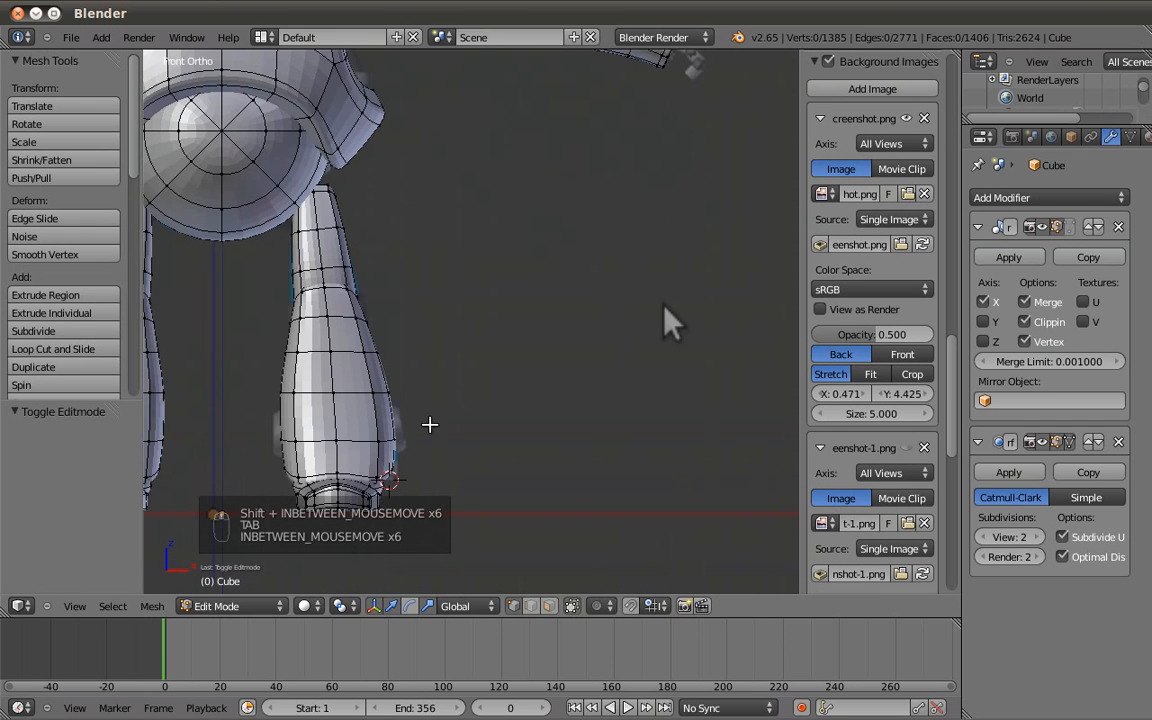
pyautogui.keyDown('shift'); pyautogui.moveTo(664, 306); pyautogui.dragTo(766, 383, button='middle'); pyautogui.keyUp('shift')
pyautogui.scroll(-3, 648, 303)
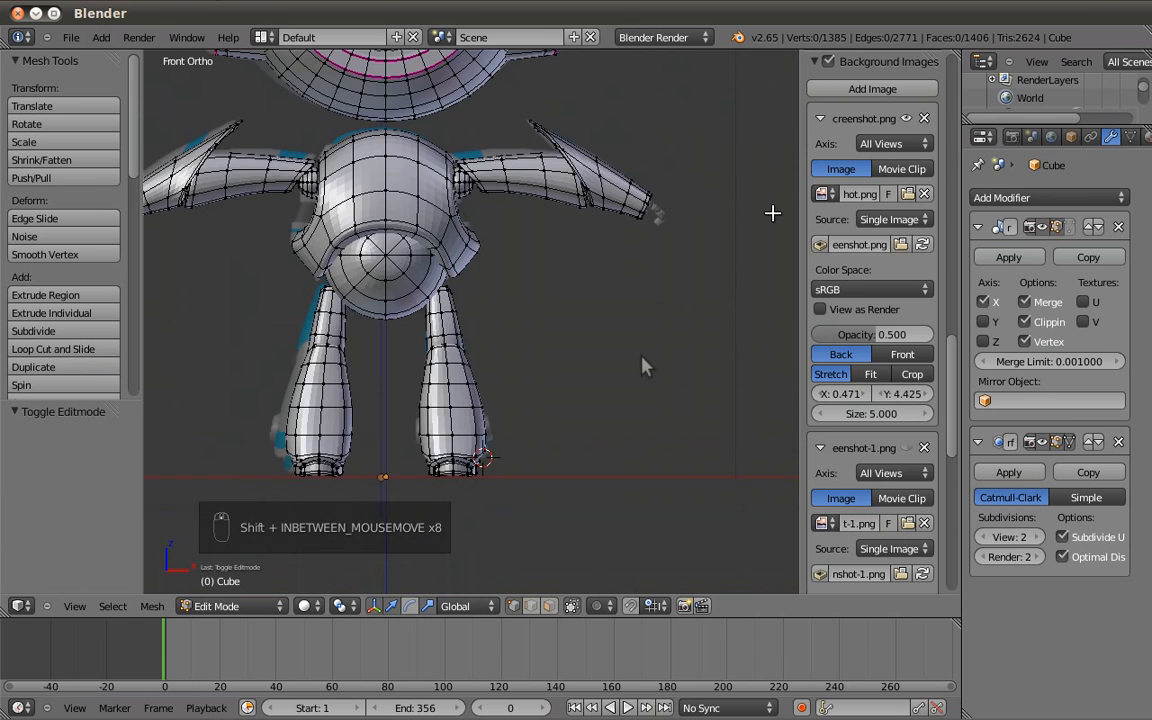
pyautogui.click(772, 213)
pyautogui.scroll(-2, 753, 224)
pyautogui.scroll(-2, 753, 224)
pyautogui.keyDown('shift'); pyautogui.moveTo(753, 224); pyautogui.dragTo(570, 292, button='middle'); pyautogui.keyUp('shift')
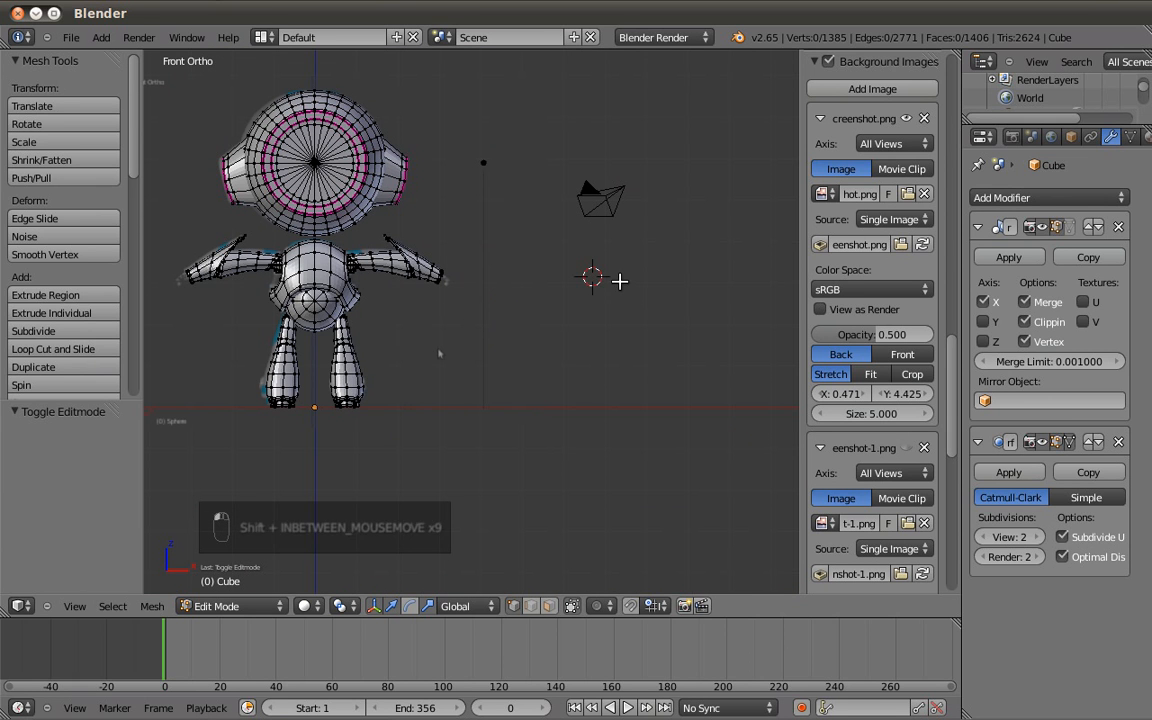
pyautogui.hotkey('shift', 'a')
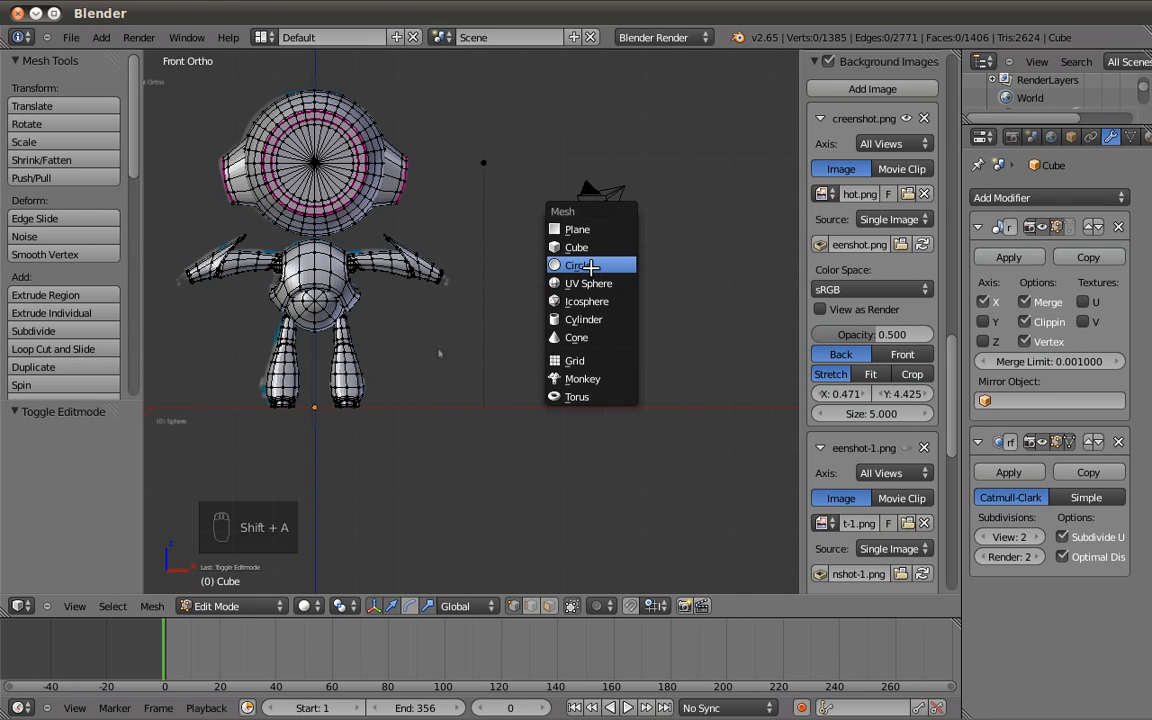
pyautogui.click(579, 265)
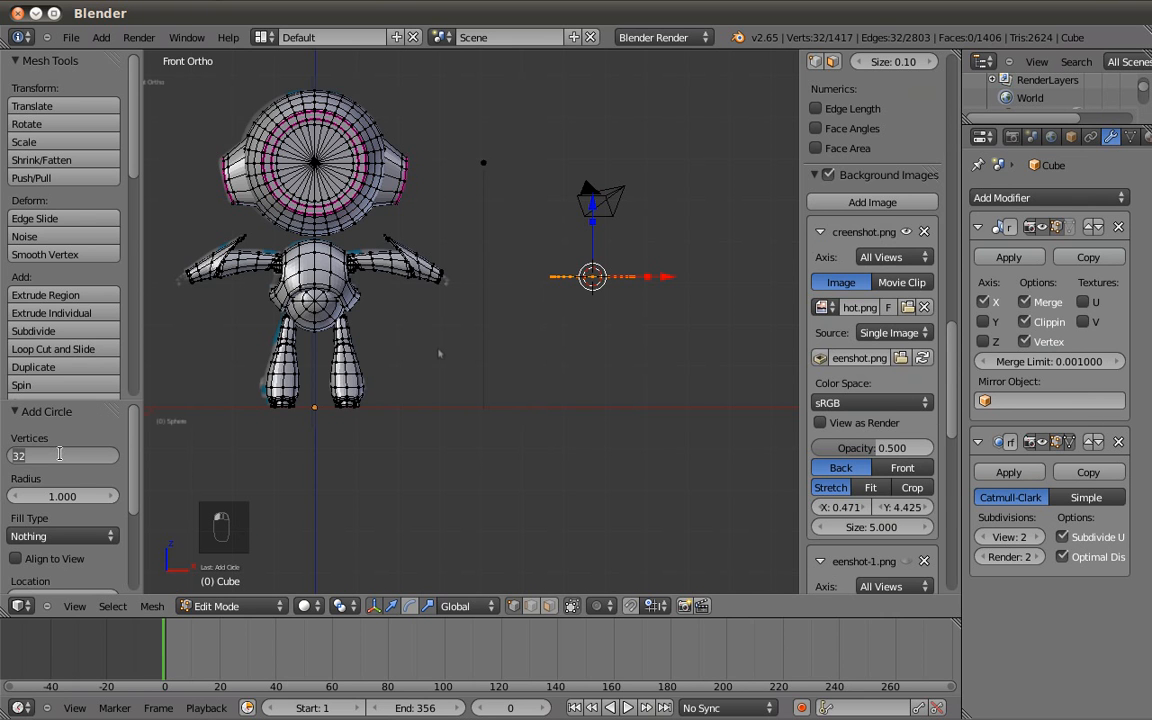
pyautogui.moveTo(622, 300); pyautogui.dragTo(640, 393, button='middle')
pyautogui.press('KP_1')
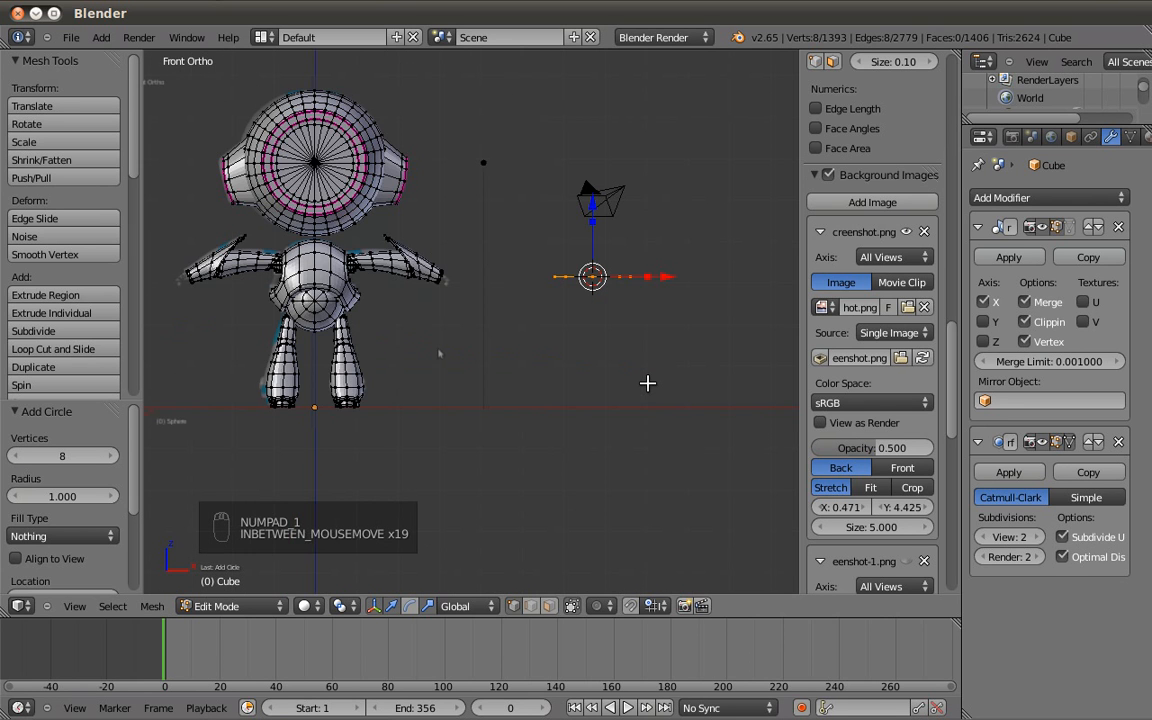
# Rotate the new circle by 90 degrees in front view and scale it to about 0.512.
pyautogui.press('r')
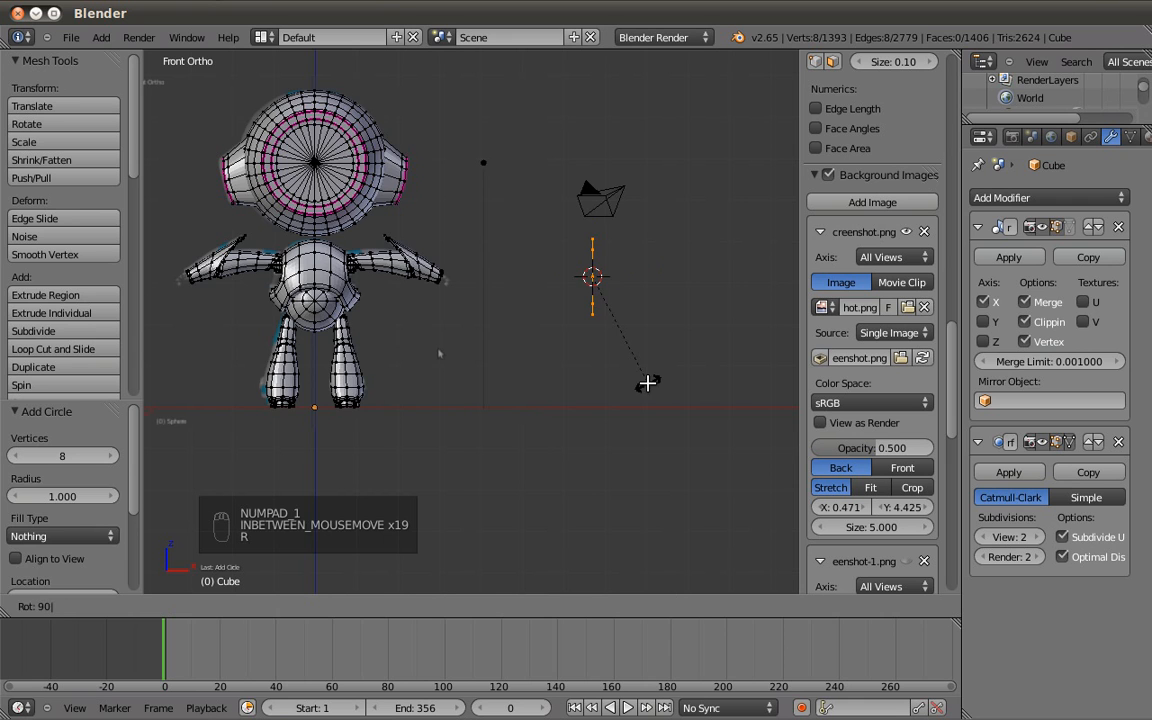
pyautogui.press('Return')
pyautogui.scroll(3, 430, 360)
pyautogui.keyDown('shift'); pyautogui.moveTo(411, 380); pyautogui.dragTo(275, 380, button='middle'); pyautogui.keyUp('shift')
pyautogui.press('s')
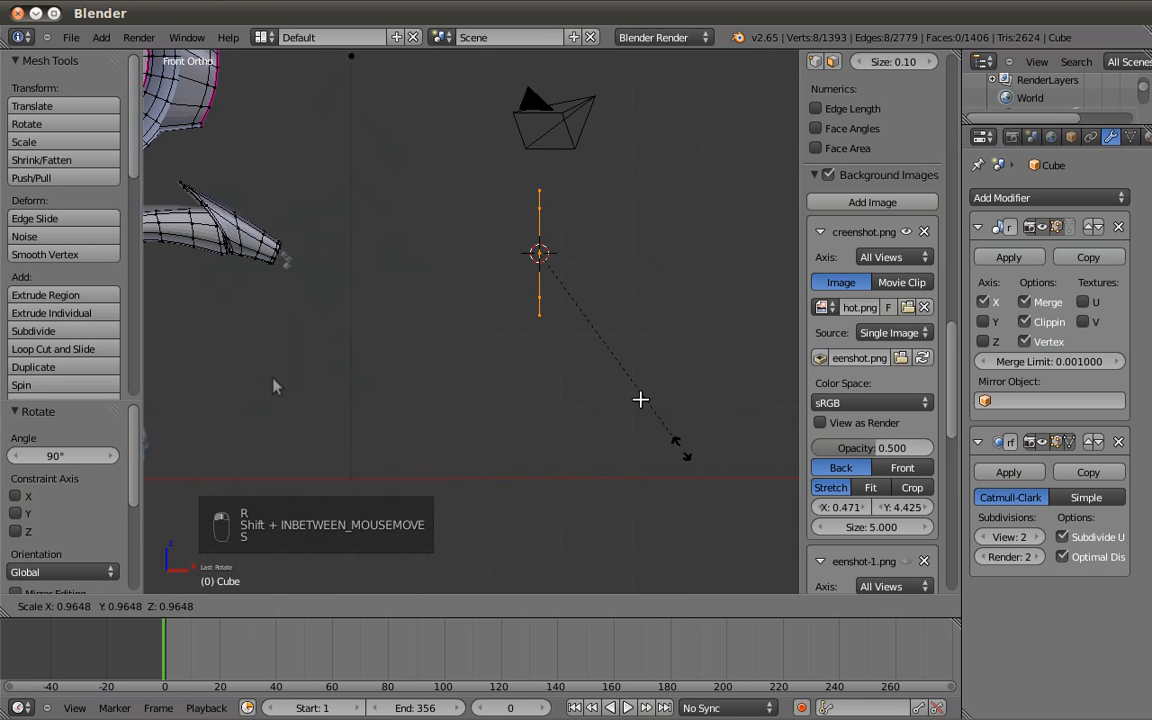
pyautogui.click(548, 361)
# Move the circle below the robot's feet, by about -5.746 in X and -4.313 in Z.
pyautogui.keyDown('shift'); pyautogui.moveTo(276, 386); pyautogui.dragTo(390, 315, button='middle'); pyautogui.keyUp('shift')
pyautogui.press('g')
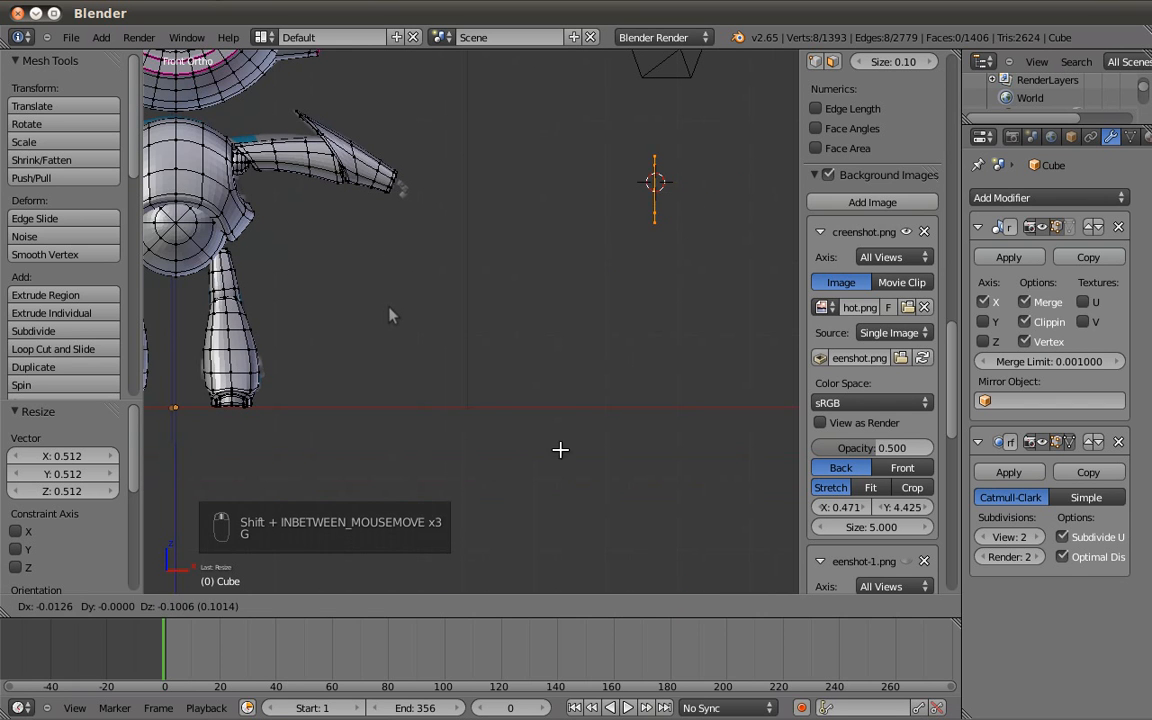
pyautogui.click(285, 512)
pyautogui.keyDown('shift'); pyautogui.moveTo(293, 434); pyautogui.dragTo(564, 257, button='middle'); pyautogui.keyUp('shift')
pyautogui.scroll(4, 498, 370)
pyautogui.keyDown('shift'); pyautogui.moveTo(571, 351); pyautogui.dragTo(556, 384, button='middle'); pyautogui.keyUp('shift')
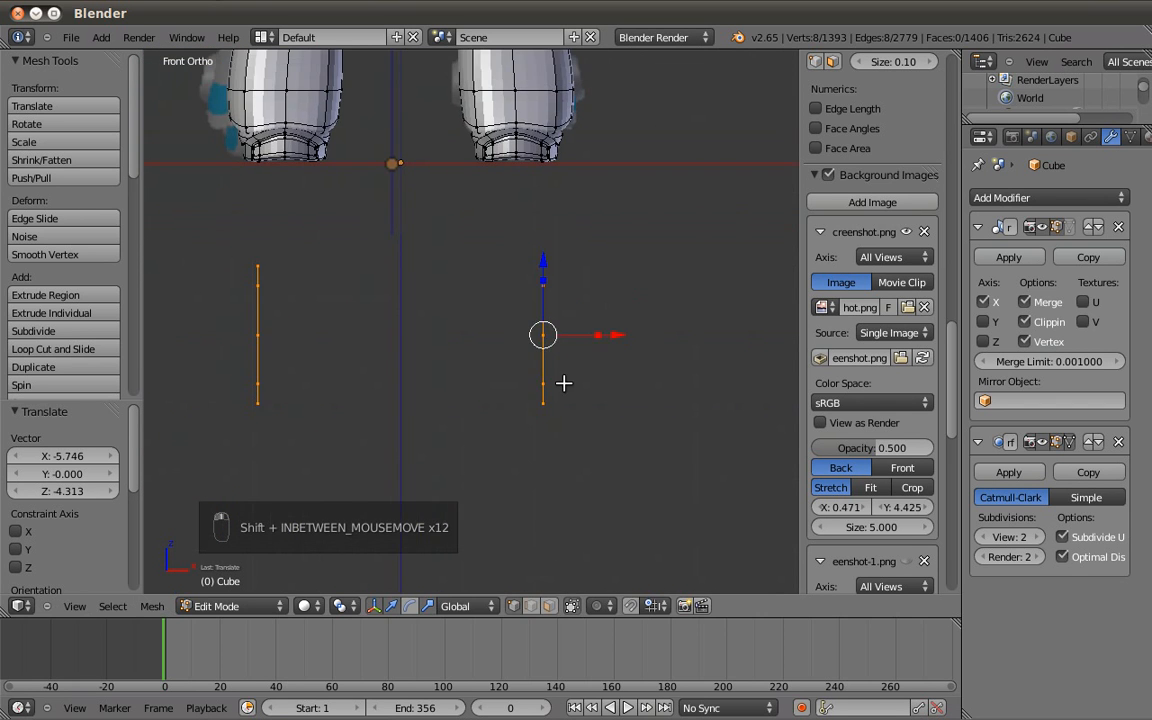
# Extrude the circle about 0.70 along X to the mirror centre line, forming a tube.
pyautogui.scroll(2, 624, 349)
pyautogui.moveTo(640, 352); pyautogui.dragTo(358, 368)
pyautogui.press('e')
pyautogui.rightClick(585, 354)
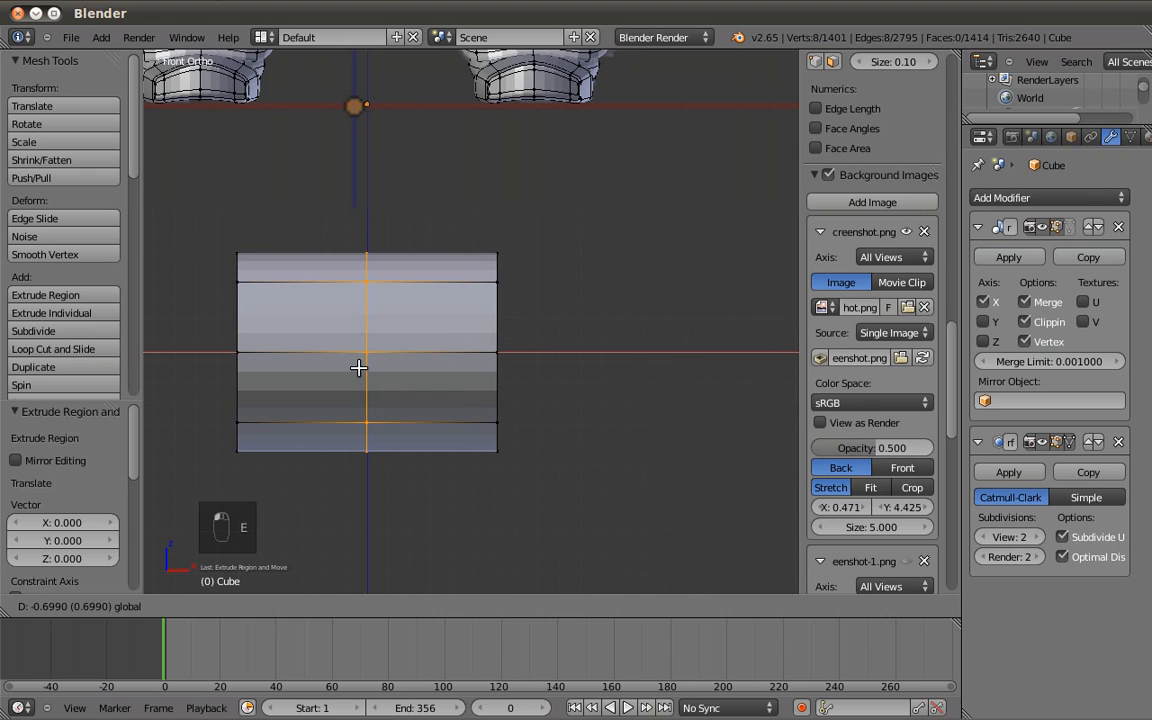
# Extrude the tube's outer end loop in place, and extrude it again about 0.093 outward along X.
pyautogui.click(469, 313)
pyautogui.press('a')
pyautogui.press('e')
pyautogui.rightClick(585, 353)
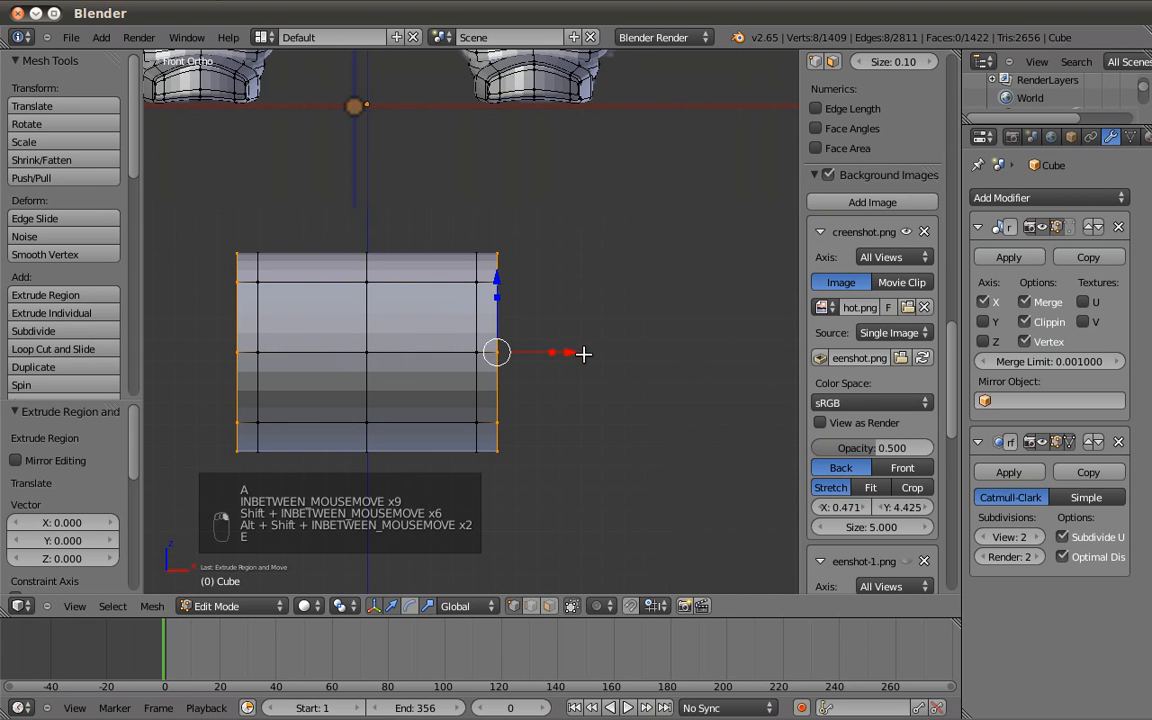
pyautogui.press('e')
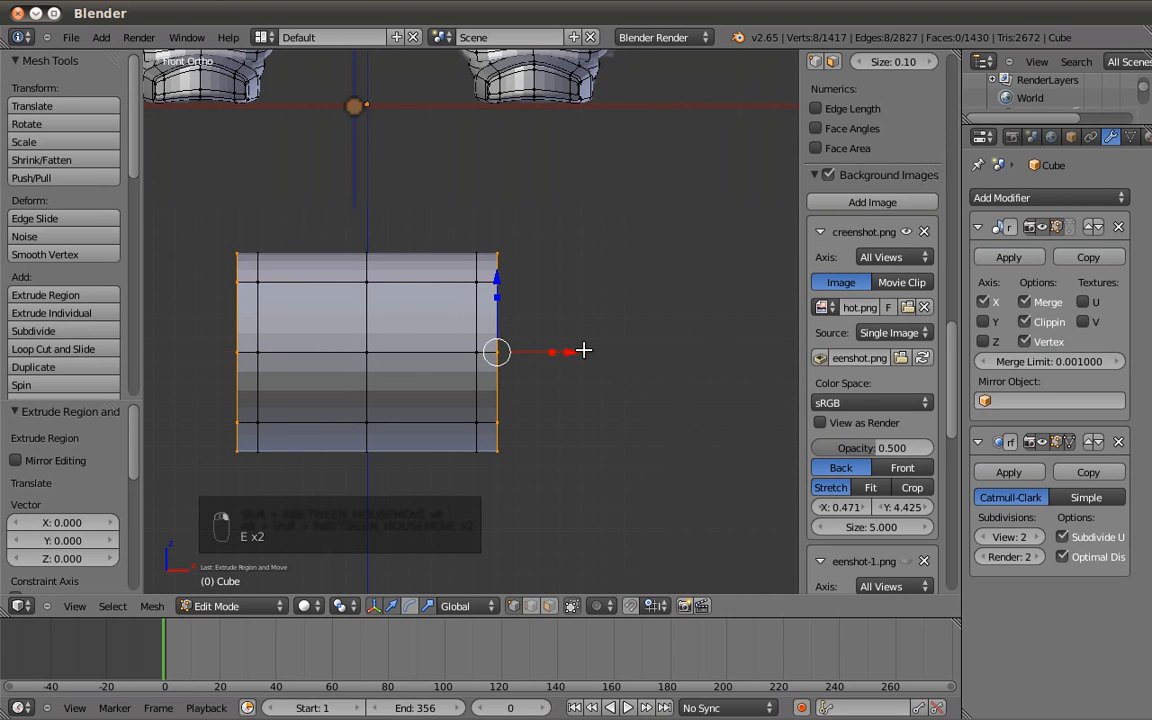
pyautogui.click(596, 348)
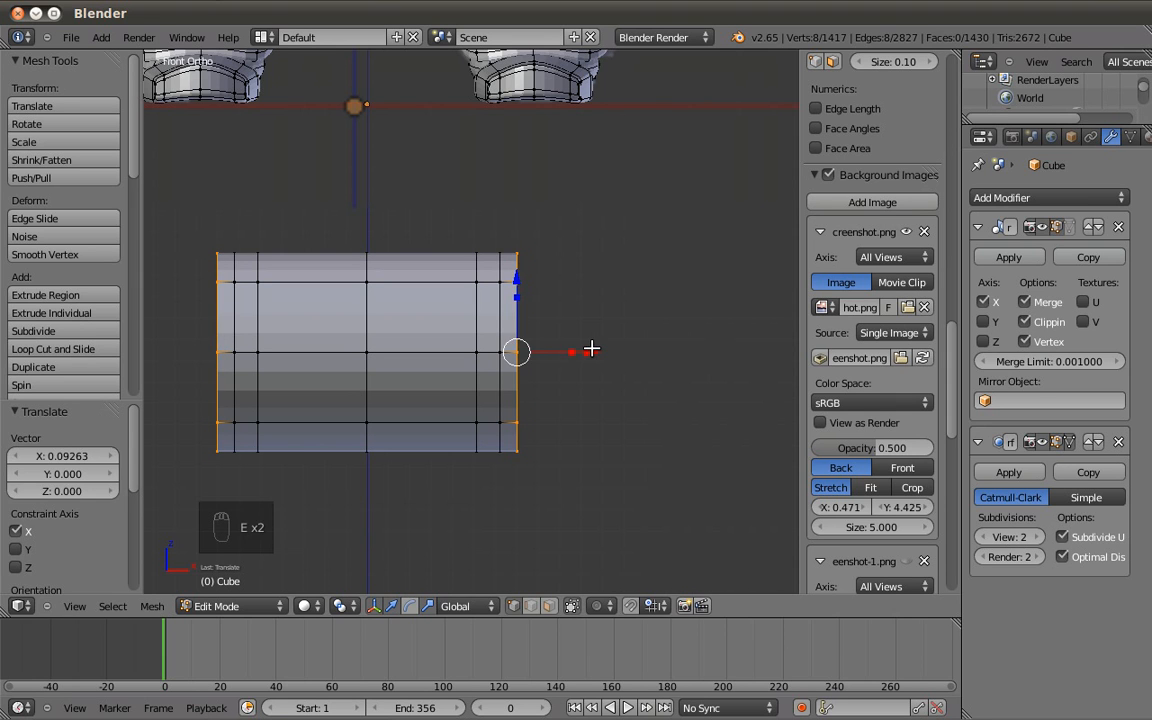
# Extrude the tube's end loop about 0.152 outward along X and scale it to about 0.77 to form a tapered rim.
pyautogui.press('e')
pyautogui.rightClick(585, 350)
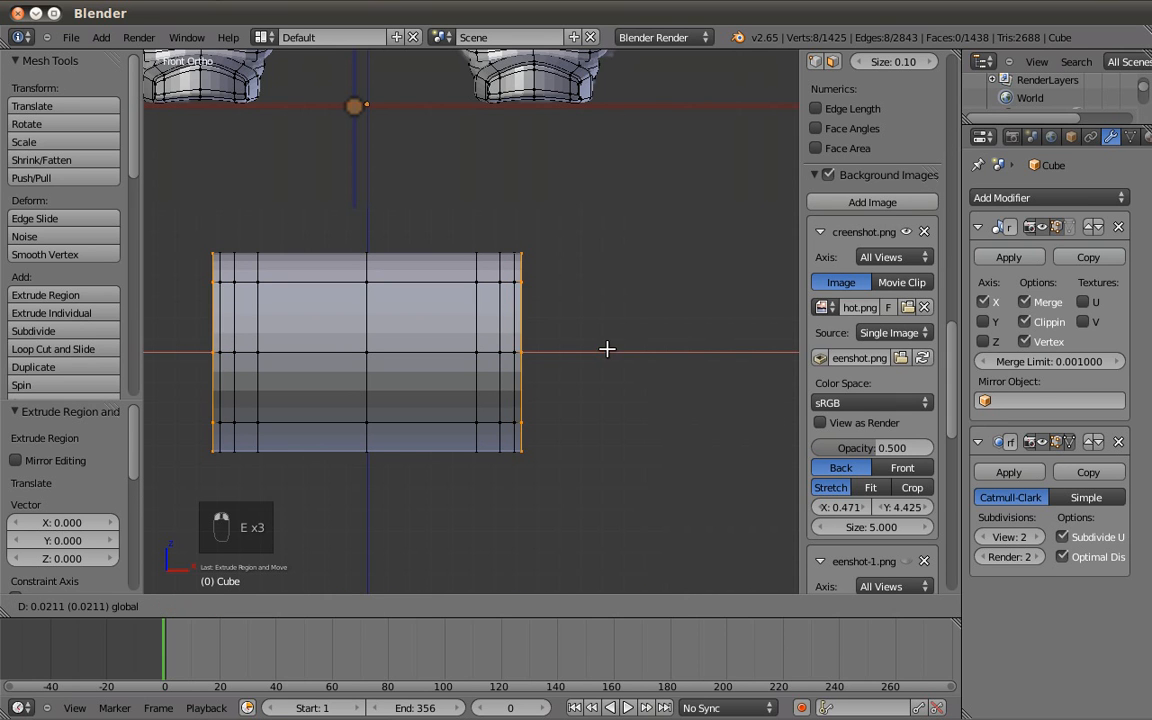
pyautogui.click(630, 352)
pyautogui.press('s')
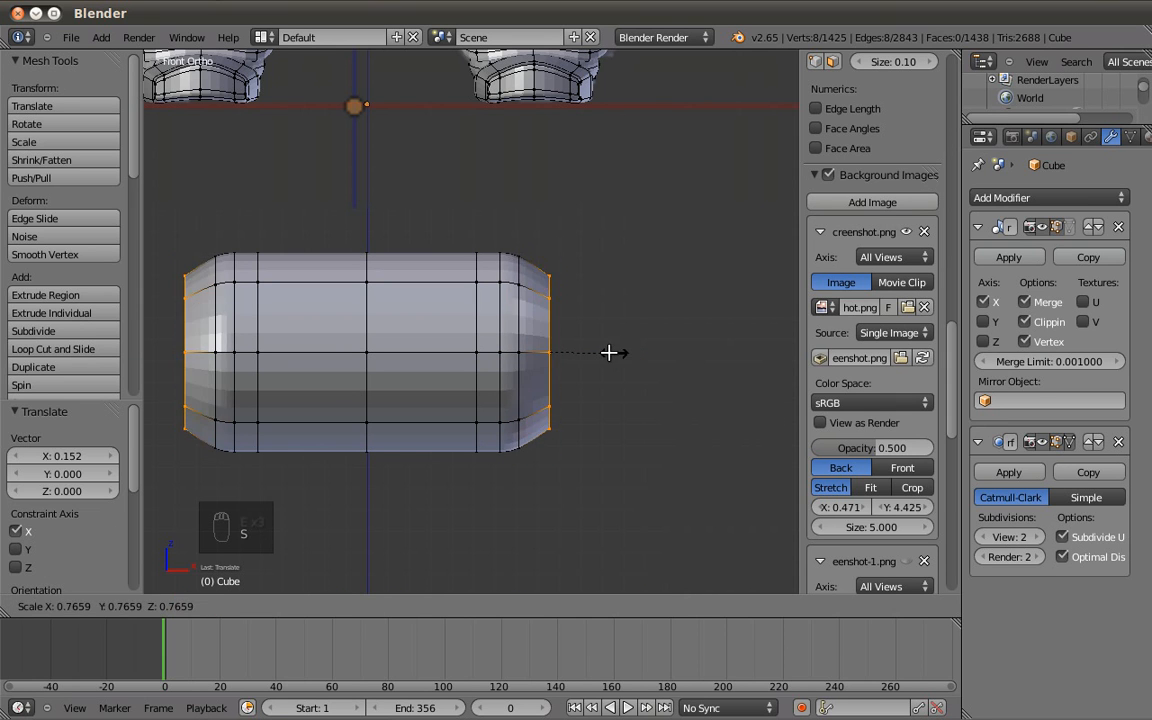
pyautogui.click(612, 352)
# Extrude the tapered end loop in place and merge the last ring at its center to cap the tube.
pyautogui.press('e')
pyautogui.rightClick(622, 357)
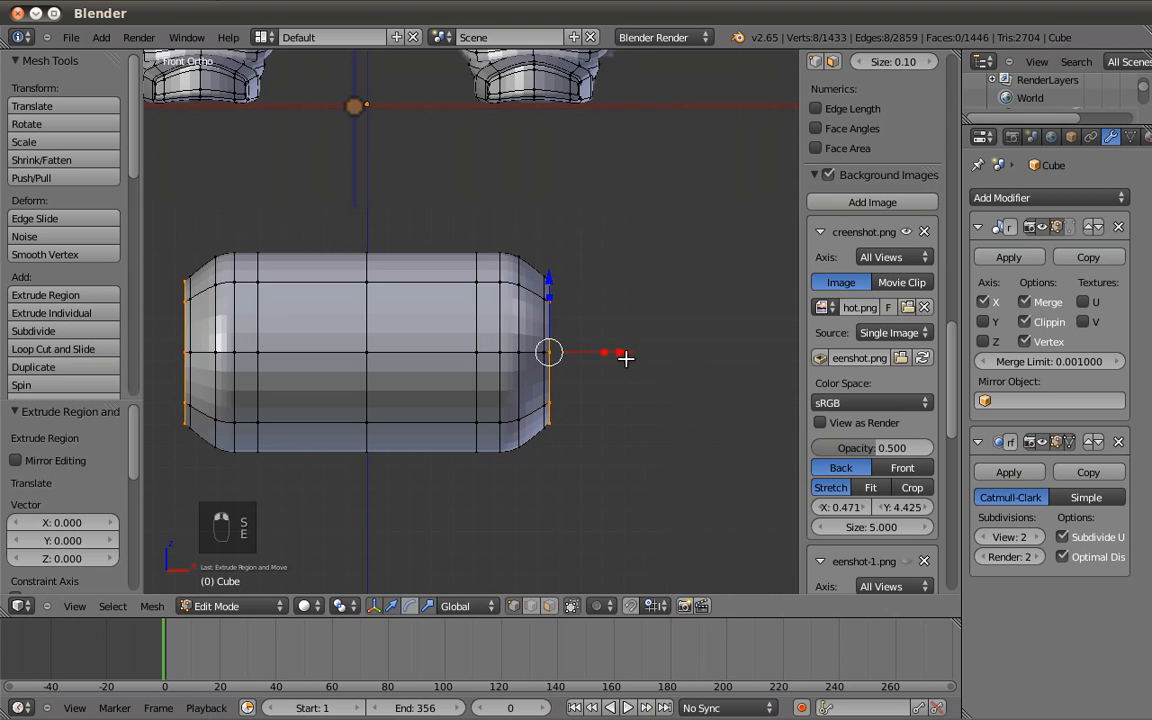
pyautogui.press('e')
pyautogui.click(625, 357)
pyautogui.hotkey('alt', 'm')
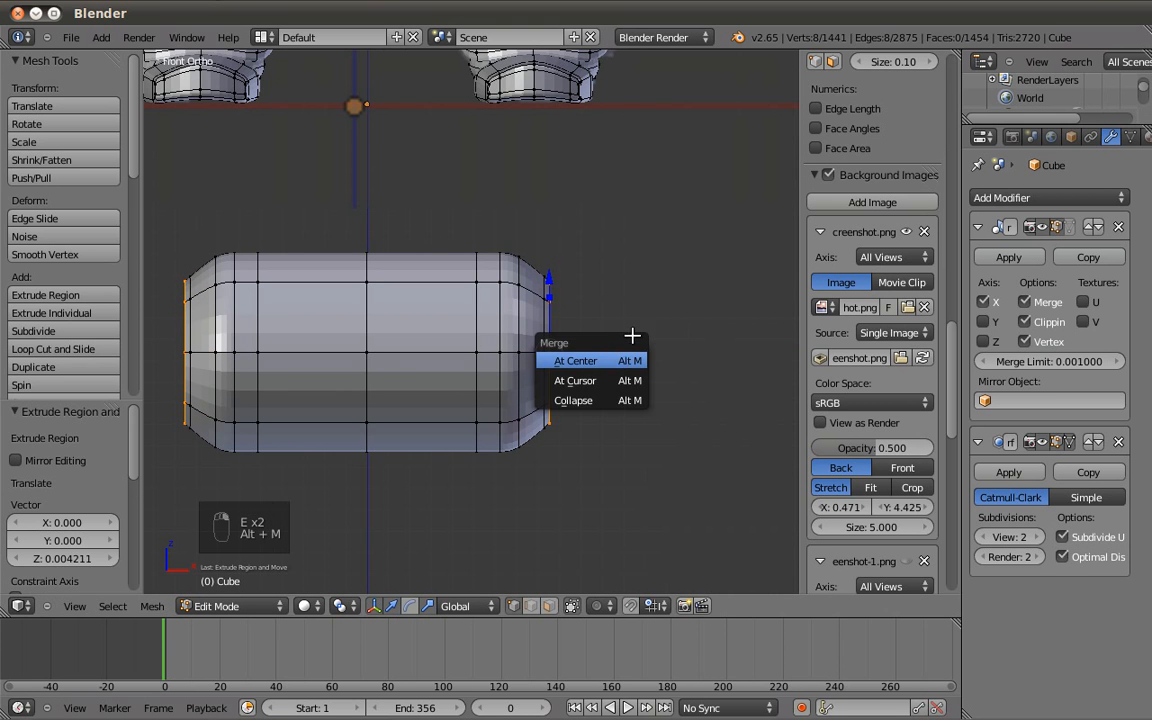
pyautogui.click(628, 355)
# Set the mean crease to 1 on the edge loop where the tube's taper begins, and check the result in Object Mode.
pyautogui.moveTo(566, 321); pyautogui.dragTo(512, 347, button='middle')
pyautogui.press('a')
pyautogui.keyDown('alt'); pyautogui.keyDown('shift'); pyautogui.rightClick(436, 311); pyautogui.keyUp('shift'); pyautogui.keyUp('alt')
pyautogui.scroll(10, 875, 174)
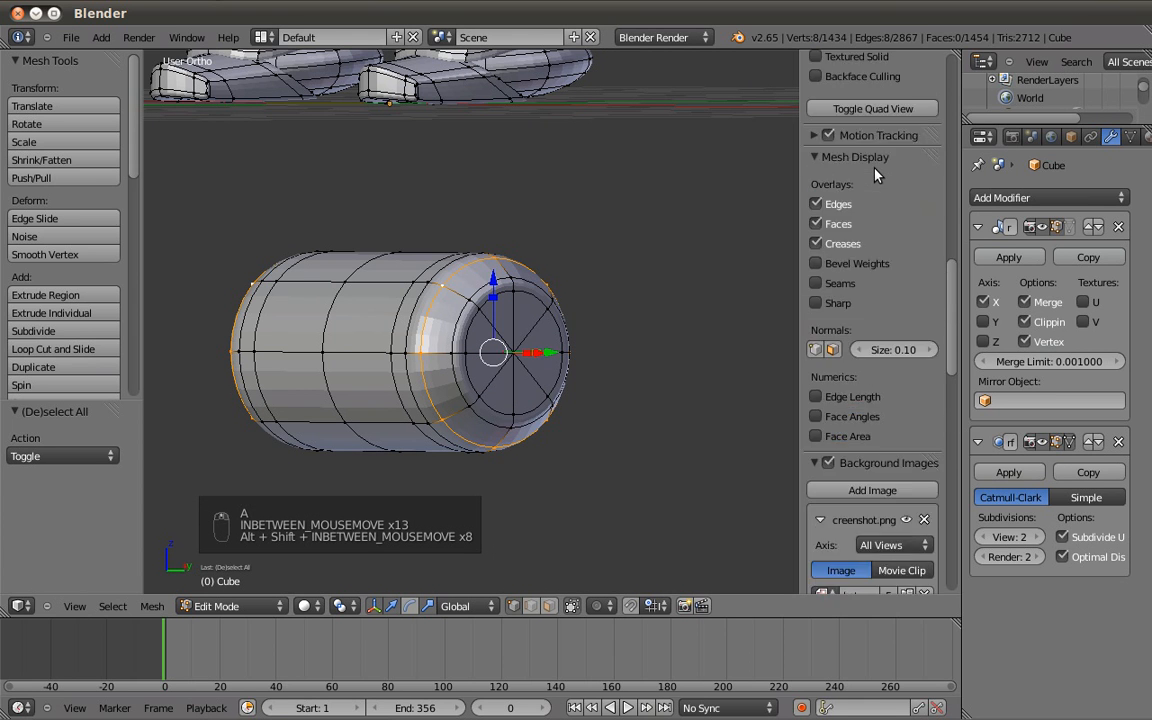
pyautogui.scroll(12, 875, 174)
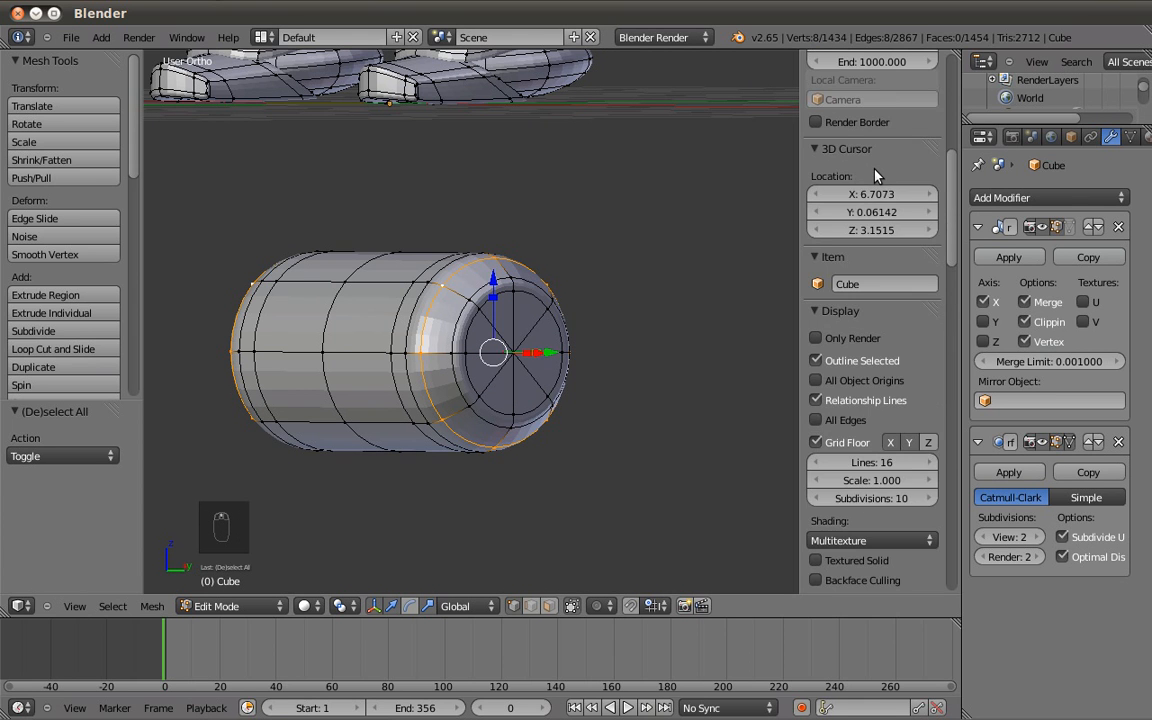
pyautogui.scroll(4, 875, 174)
pyautogui.click(877, 187)
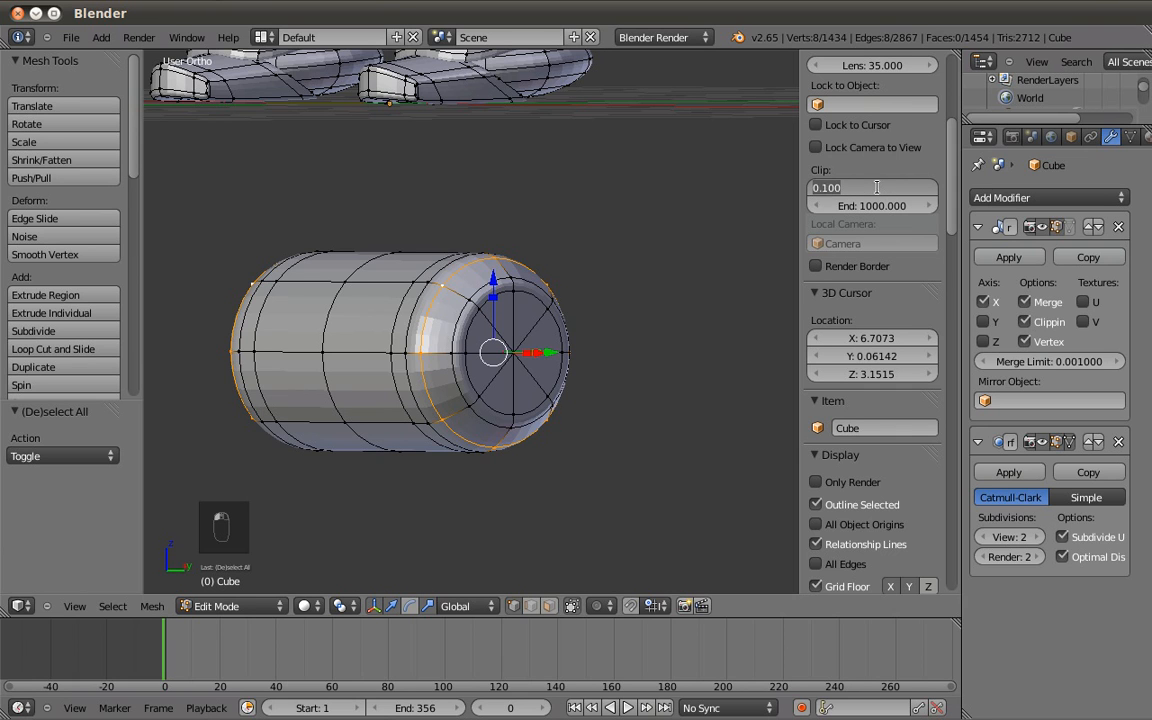
pyautogui.press('Escape')
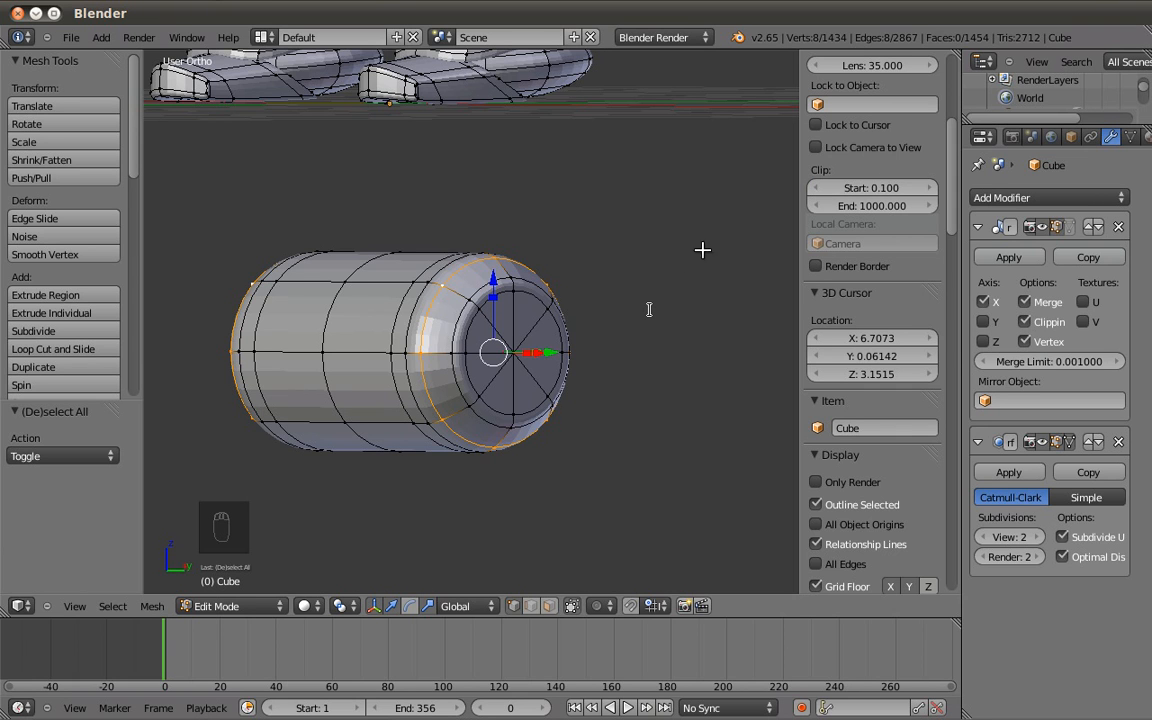
pyautogui.scroll(8, 893, 203)
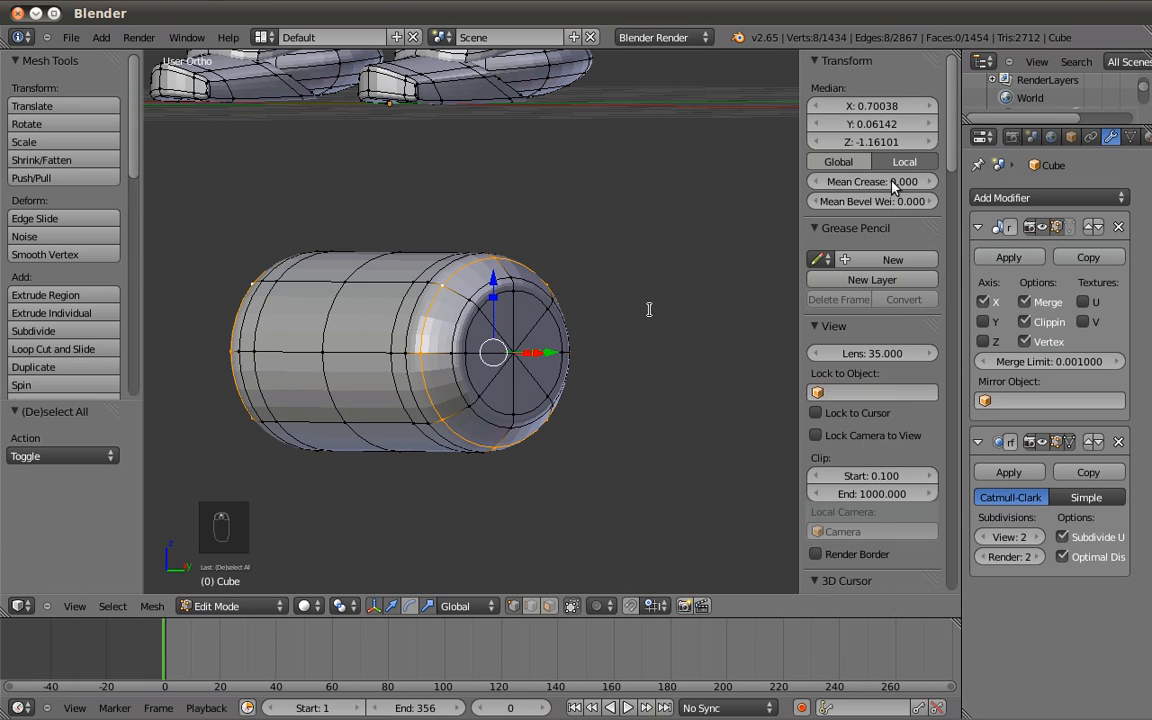
pyautogui.press('Return')
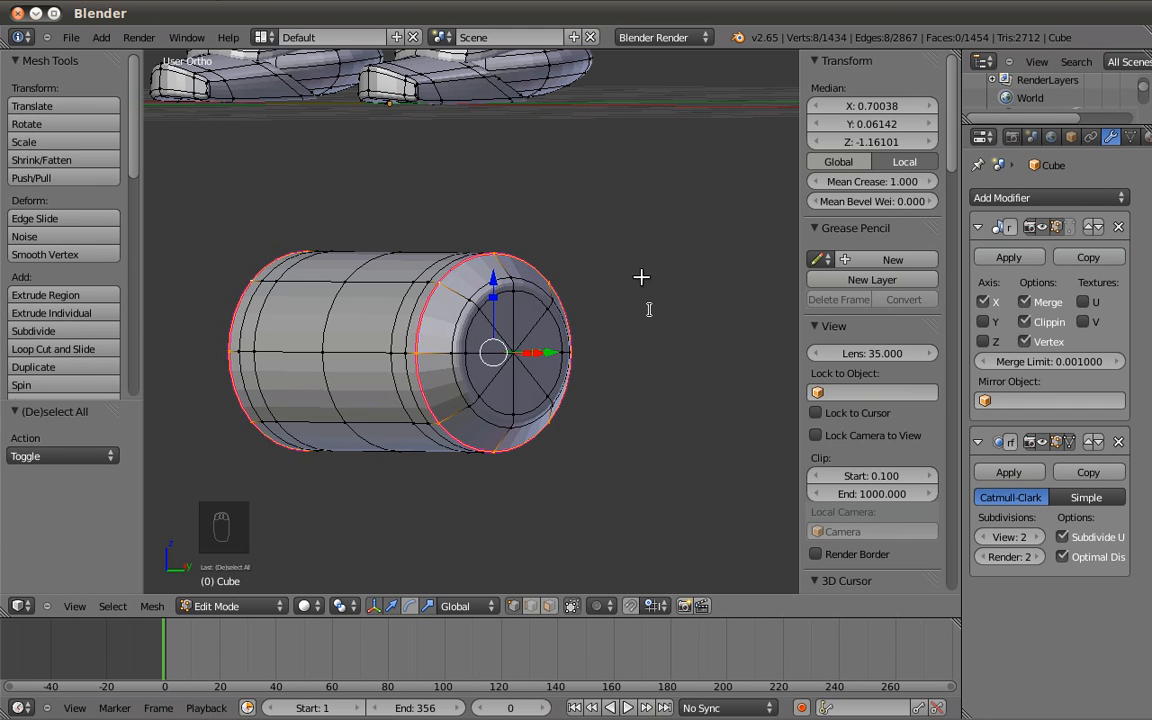
pyautogui.press('Tab')
pyautogui.scroll(-3, 581, 298)
pyautogui.moveTo(583, 298); pyautogui.dragTo(650, 334, button='middle')
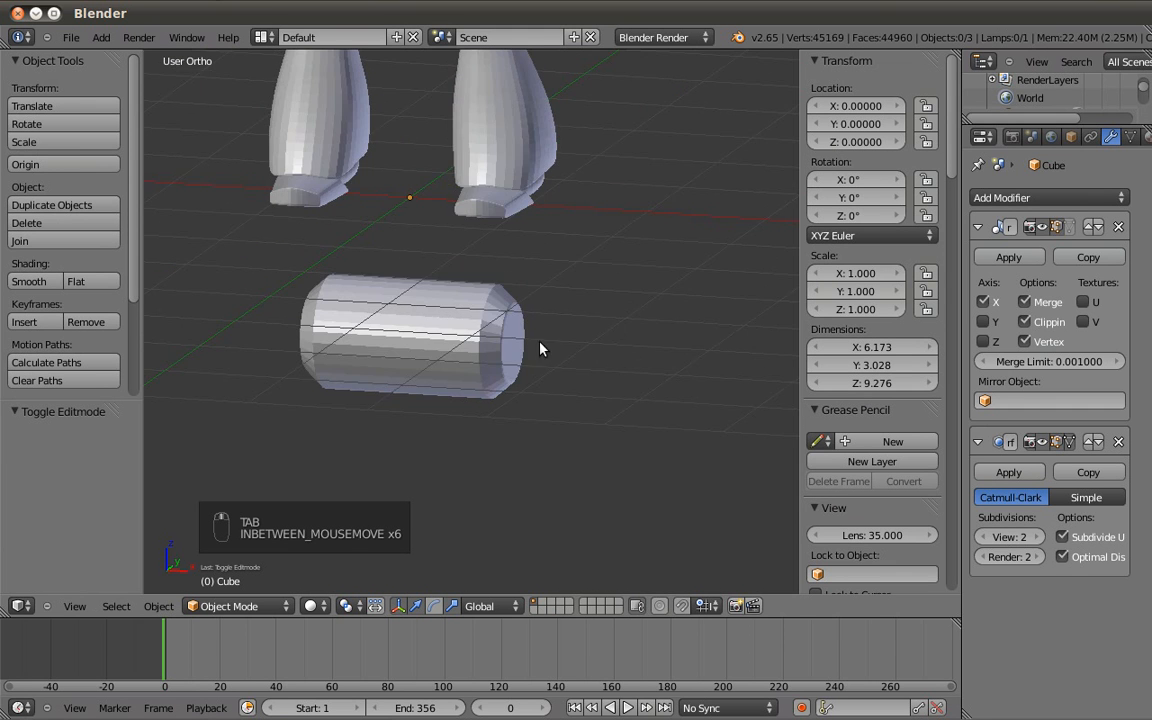
# Set the mean crease to 1 on the edge loop around the tube's flat end cap.
pyautogui.scroll(5, 600, 334)
pyautogui.press('Tab')
pyautogui.scroll(2, 600, 343)
pyautogui.press('a')
pyautogui.keyDown('alt'); pyautogui.rightClick(622, 336); pyautogui.keyUp('alt')
pyautogui.press('KP_1')
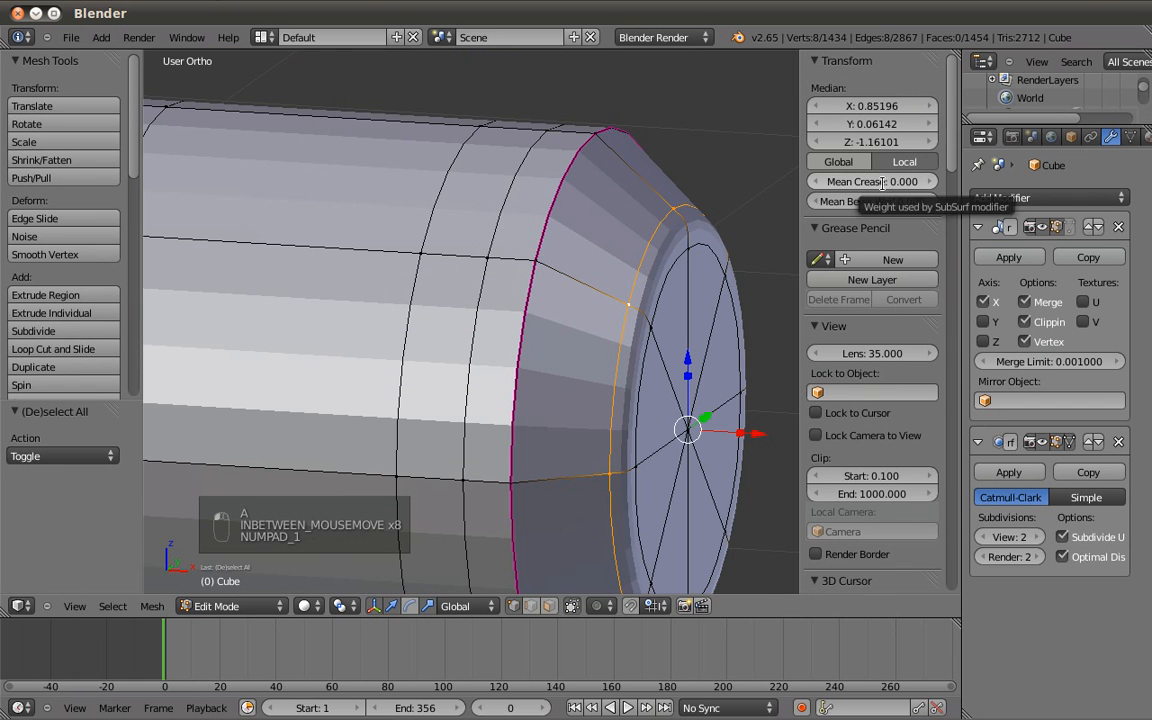
pyautogui.click(884, 185)
pyautogui.write('1')
pyautogui.press('Return')
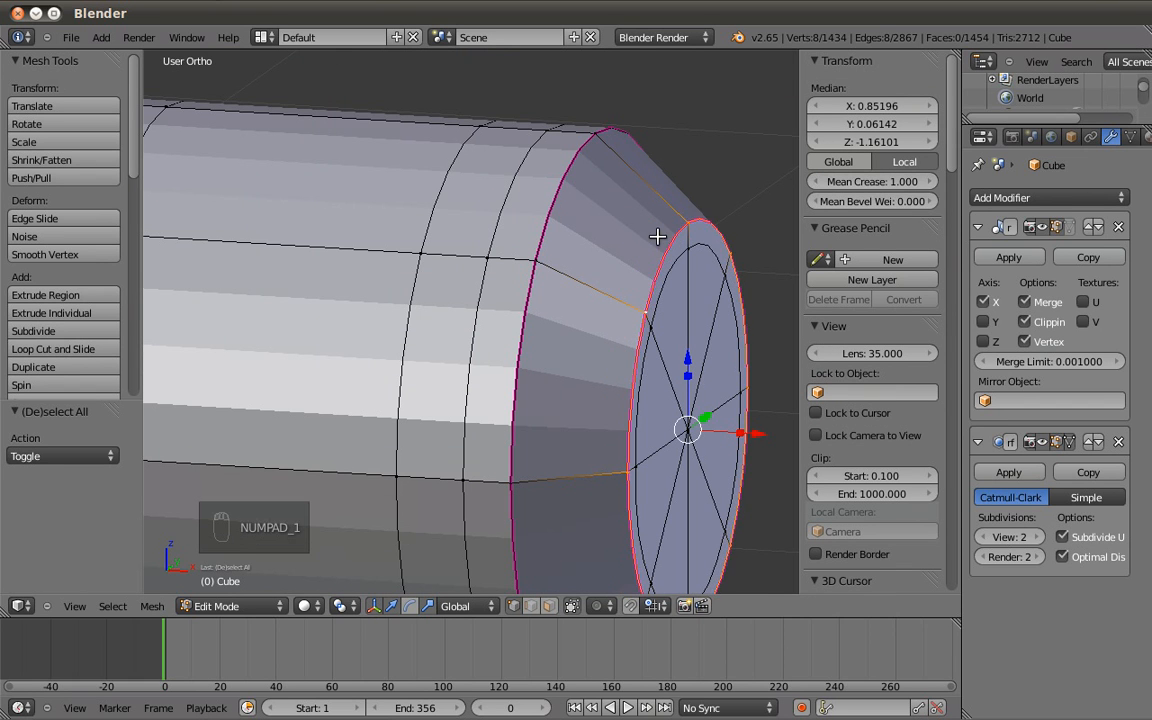
# Select the whole linked tube in front view and separate it from the robot mesh as its own object.
pyautogui.scroll(-9, 657, 237)
pyautogui.press('KP_1')
pyautogui.press('Tab')
pyautogui.scroll(-3, 600, 280)
pyautogui.keyDown('shift'); pyautogui.moveTo(453, 345); pyautogui.dragTo(469, 350, button='middle'); pyautogui.keyUp('shift')
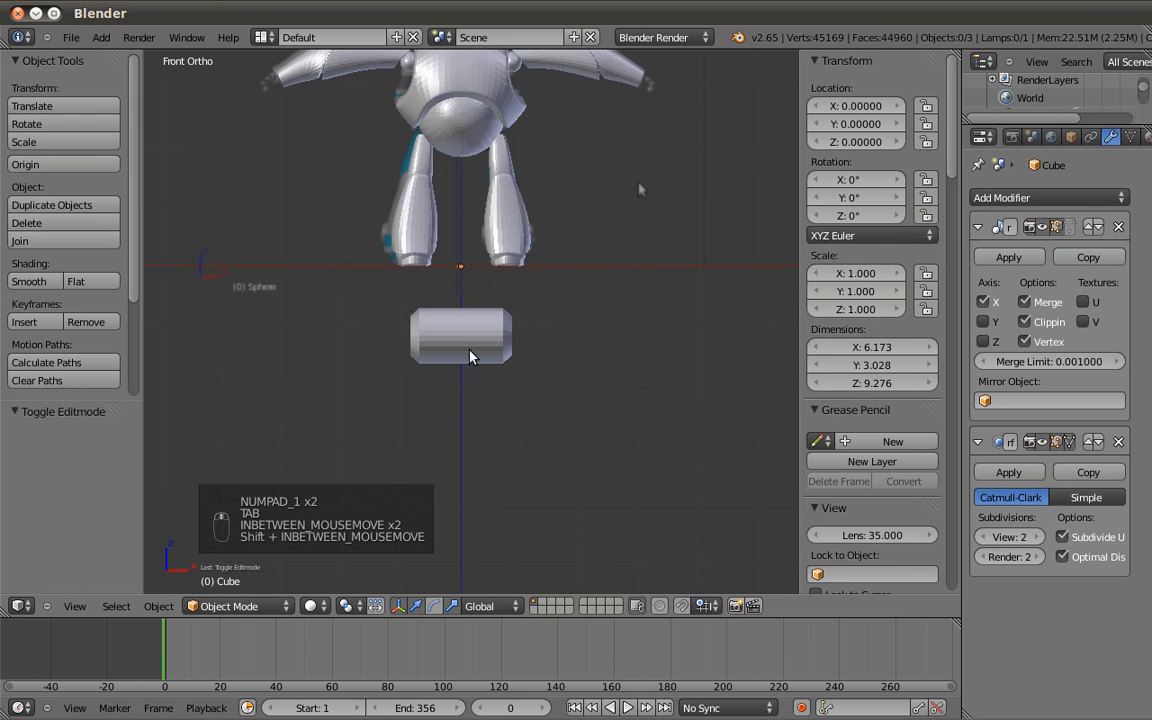
pyautogui.press('Tab')
pyautogui.press('l')
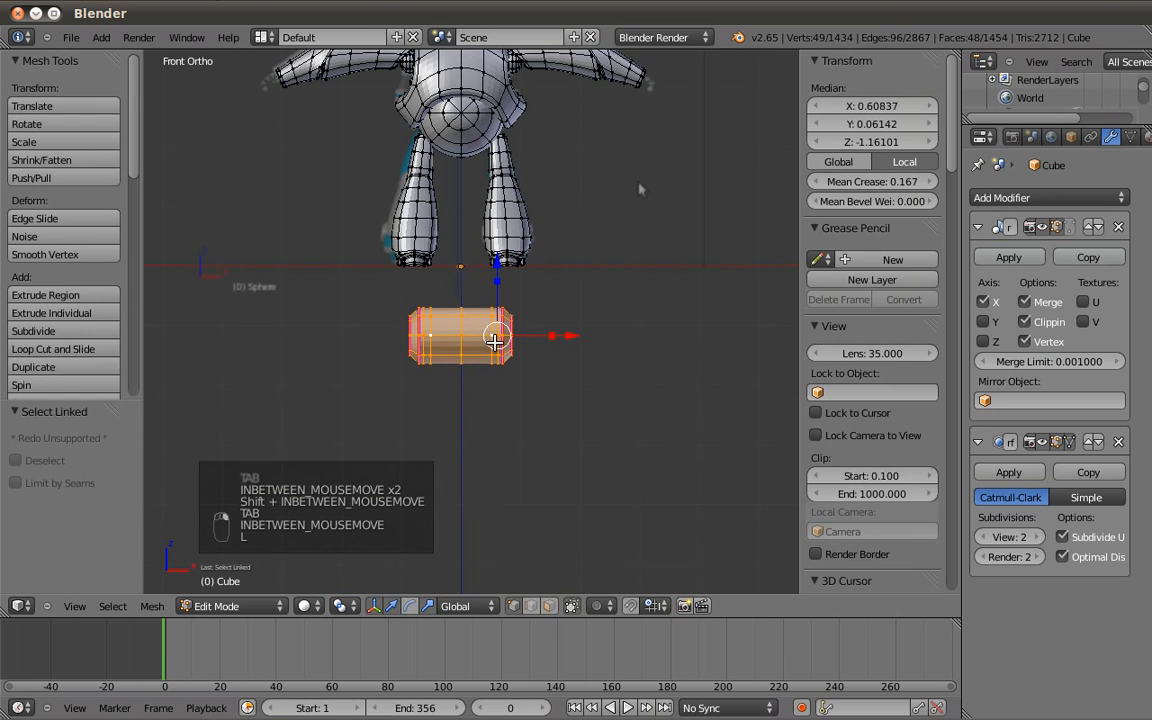
pyautogui.press('p')
pyautogui.click(496, 340)
pyautogui.press('Tab')
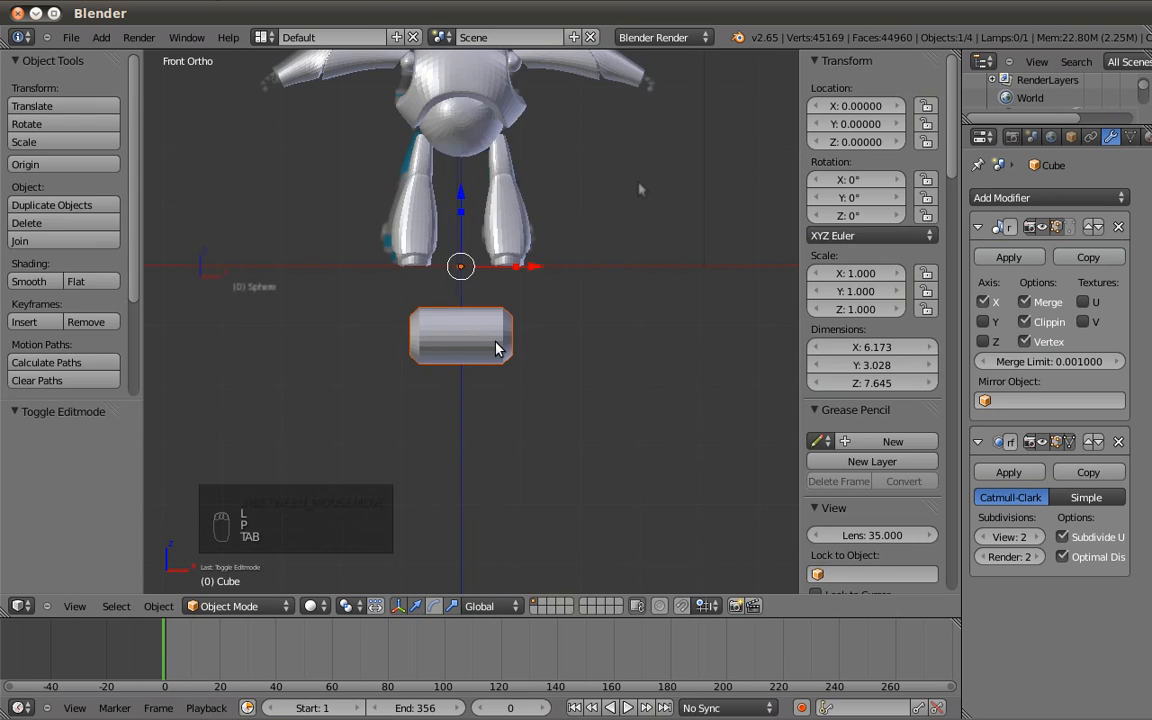
# Apply the Mirror modifier on the separated tube object and show the scene in wireframe.
pyautogui.rightClick(496, 348)
pyautogui.press('z')
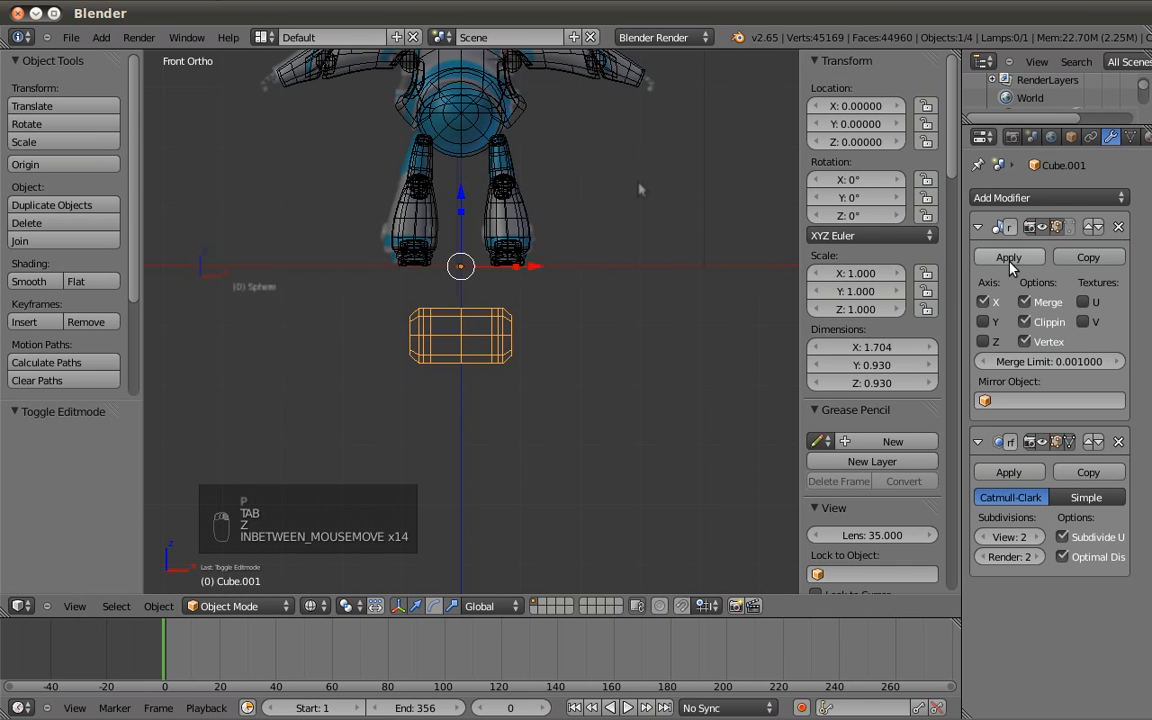
pyautogui.click(1009, 260)
# Move the tube about 0.946 in X and 1.797 in Z onto the lower leg, and scale it to about 0.499.
pyautogui.scroll(4, 391, 411)
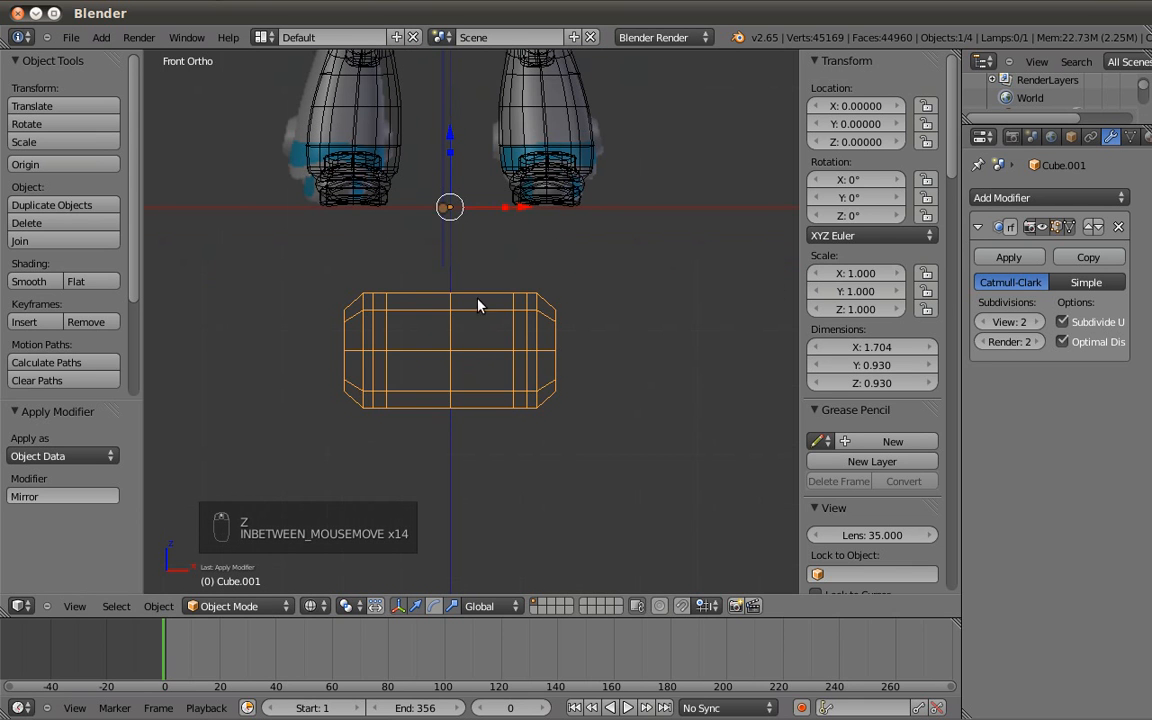
pyautogui.press('g')
pyautogui.click(525, 162)
pyautogui.keyDown('shift'); pyautogui.moveTo(718, 180); pyautogui.dragTo(666, 341, button='middle'); pyautogui.keyUp('shift')
pyautogui.scroll(1, 670, 344)
pyautogui.press('s')
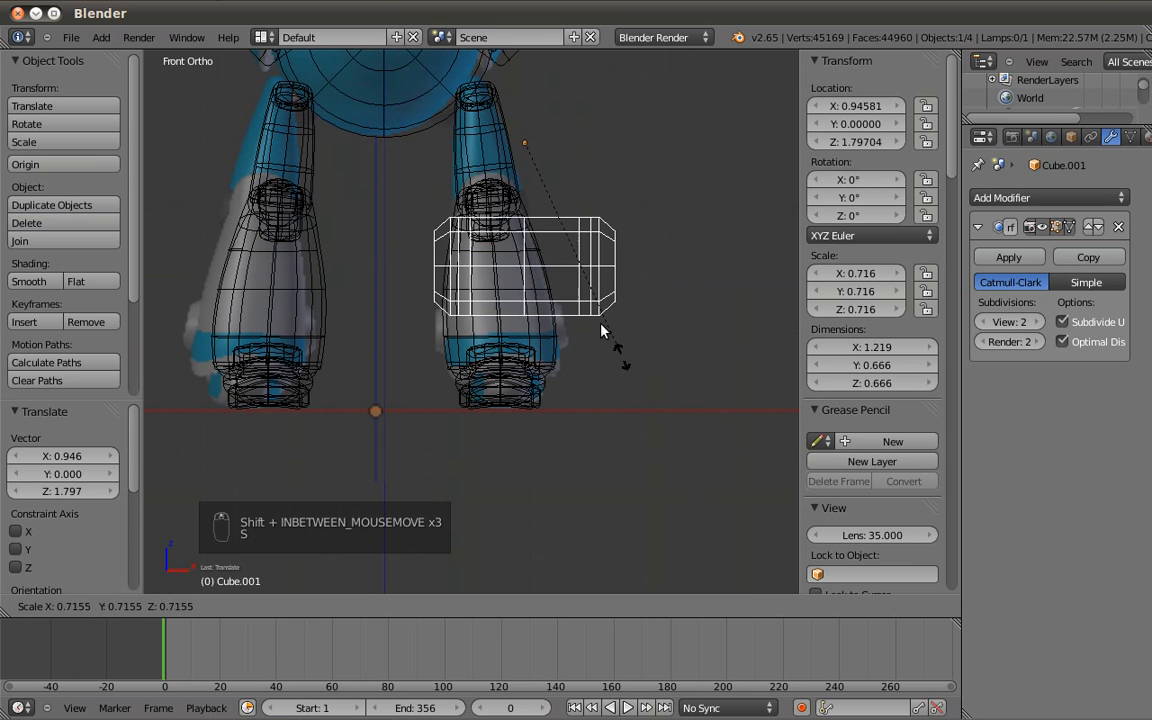
pyautogui.click(589, 300)
# Align the tube with the lower leg by moving it about -0.164 in X, -0.624 in Z and 0.017 in Y.
pyautogui.press('g')
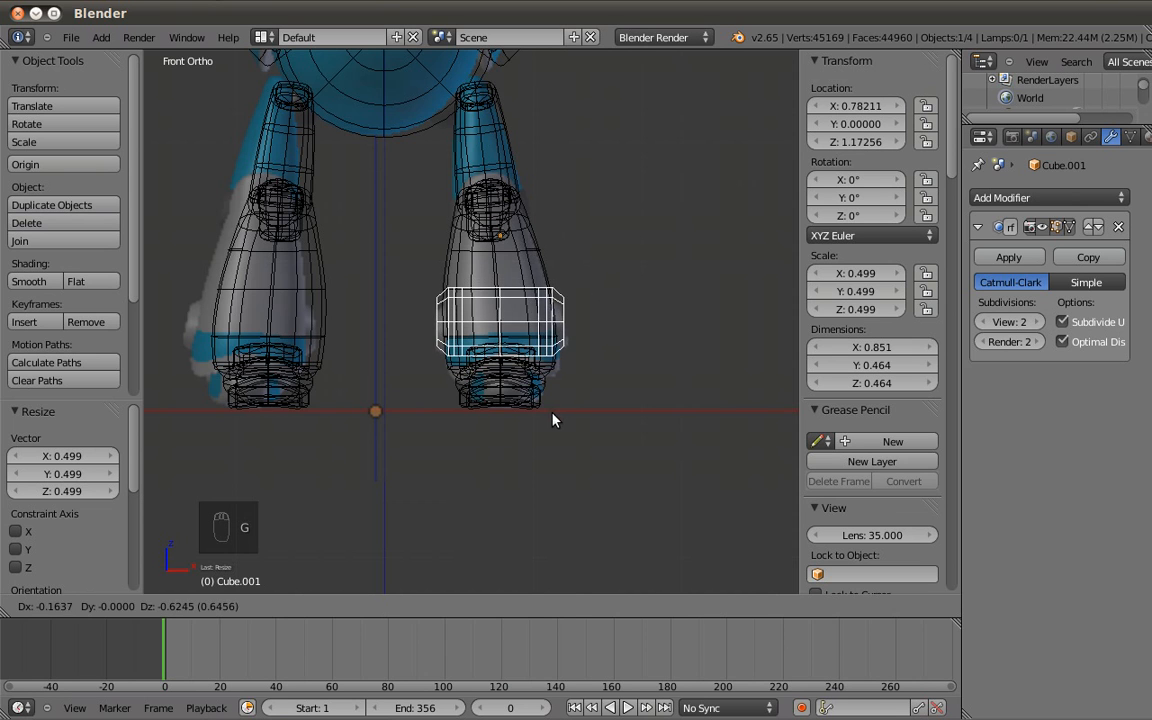
pyautogui.click(548, 418)
pyautogui.press('z')
pyautogui.press('KP_3')
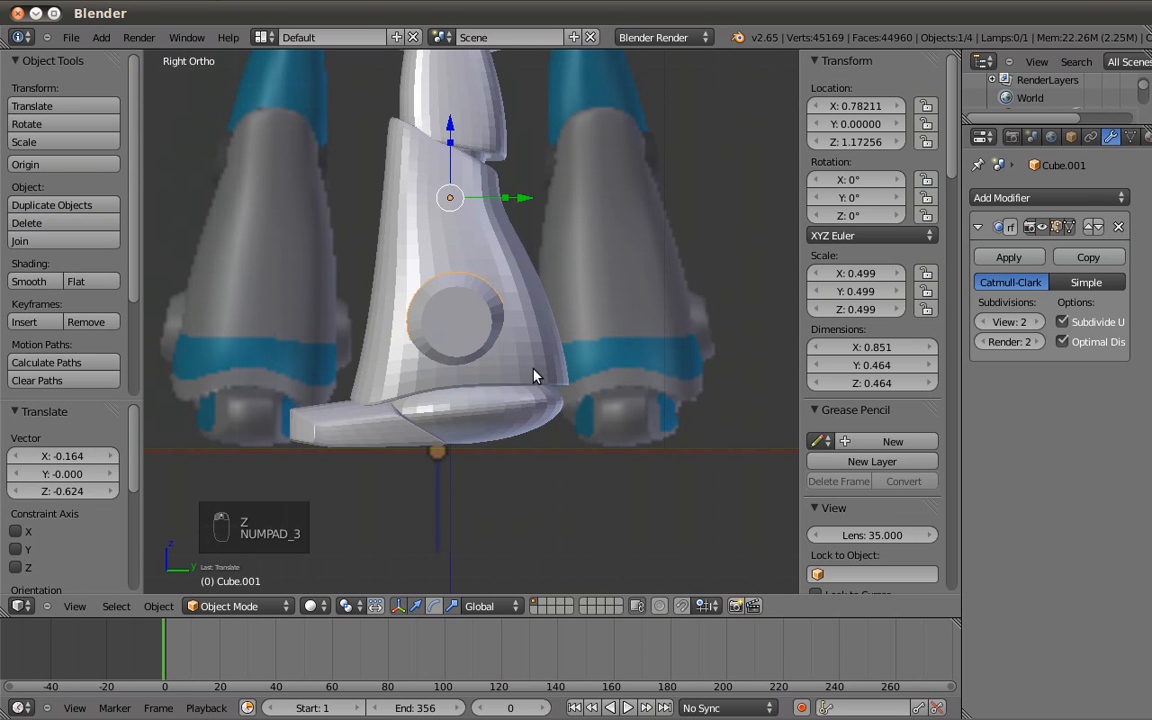
pyautogui.moveTo(533, 203); pyautogui.dragTo(535, 201)
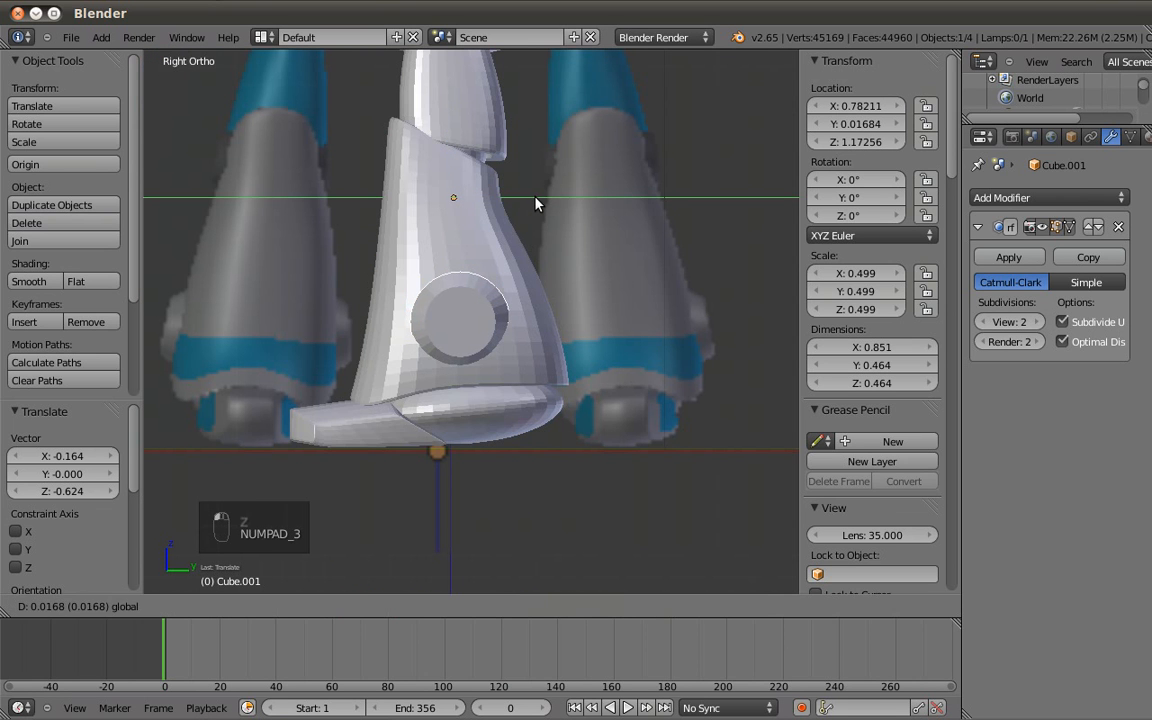
pyautogui.press('KP_1')
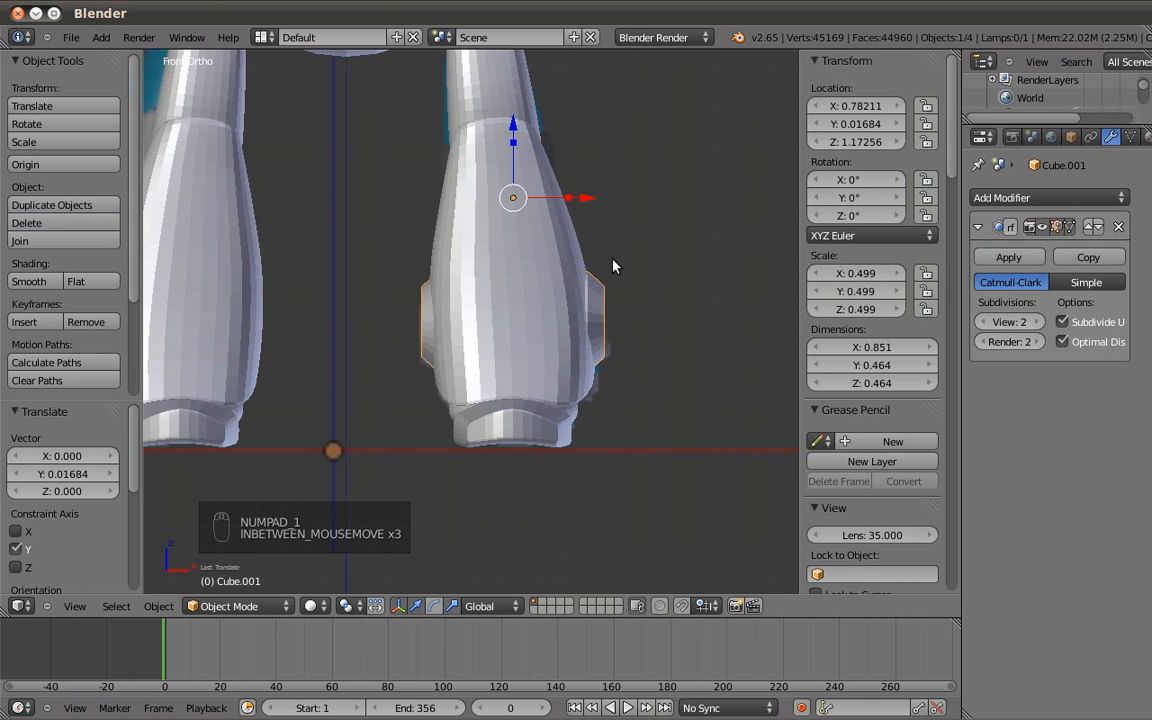
pyautogui.moveTo(590, 203); pyautogui.dragTo(589, 205)
# Scale the tube's mesh by about 1.021 overall and stretch it by about 1.143 along X.
pyautogui.press('Tab')
pyautogui.press('z')
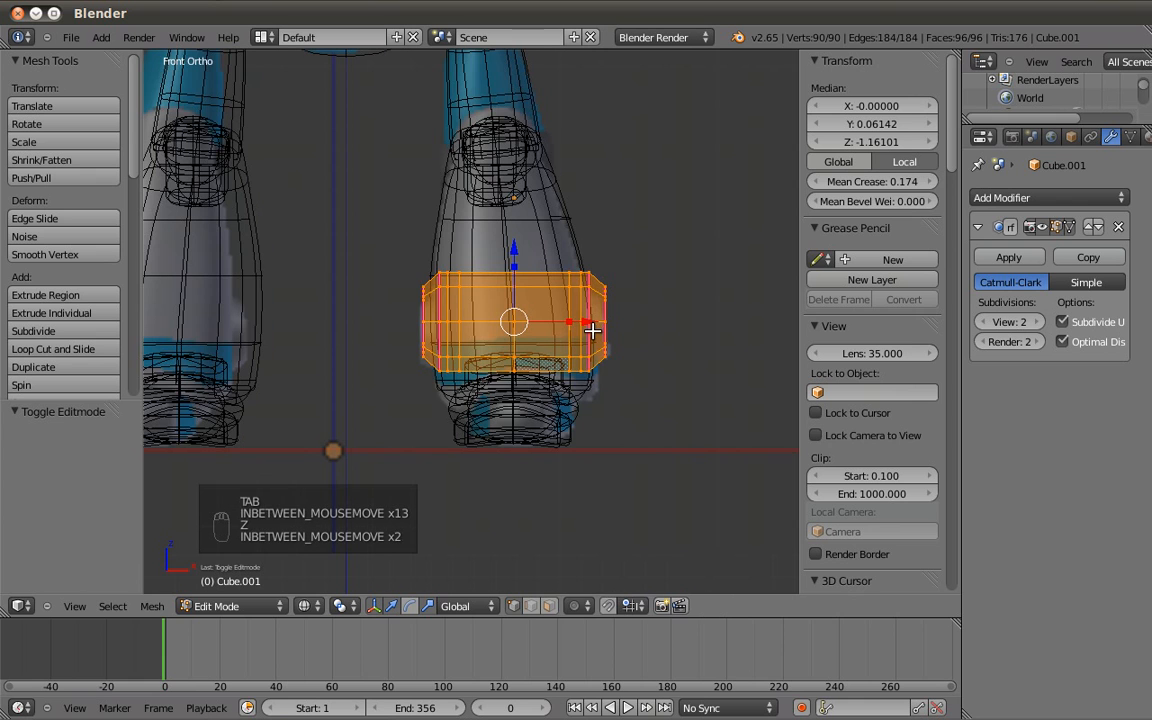
pyautogui.press('r')
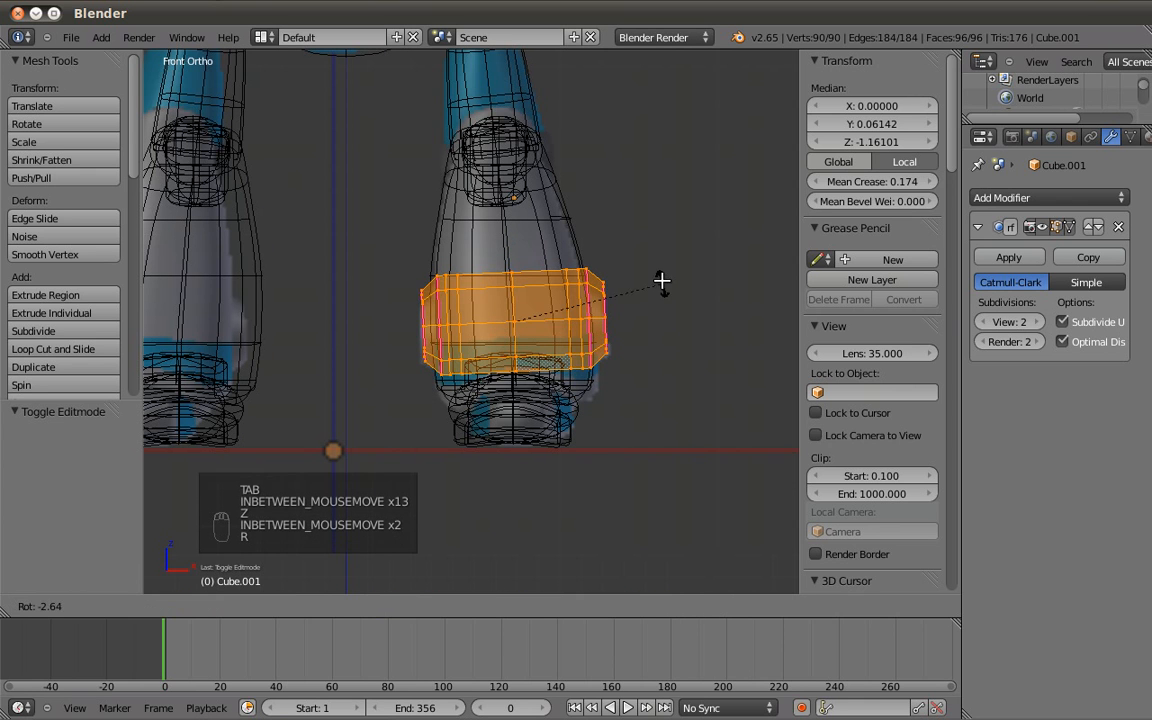
pyautogui.rightClick(686, 311)
pyautogui.press('s')
pyautogui.click(589, 321)
pyautogui.press('s')
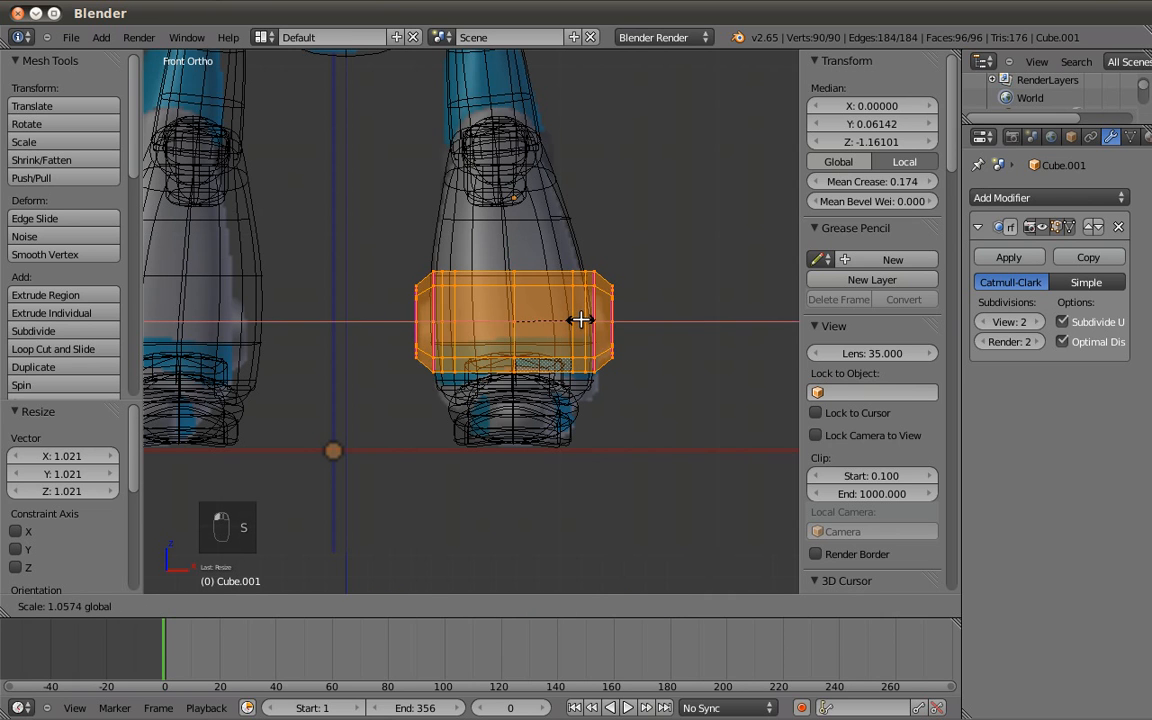
pyautogui.click(598, 321)
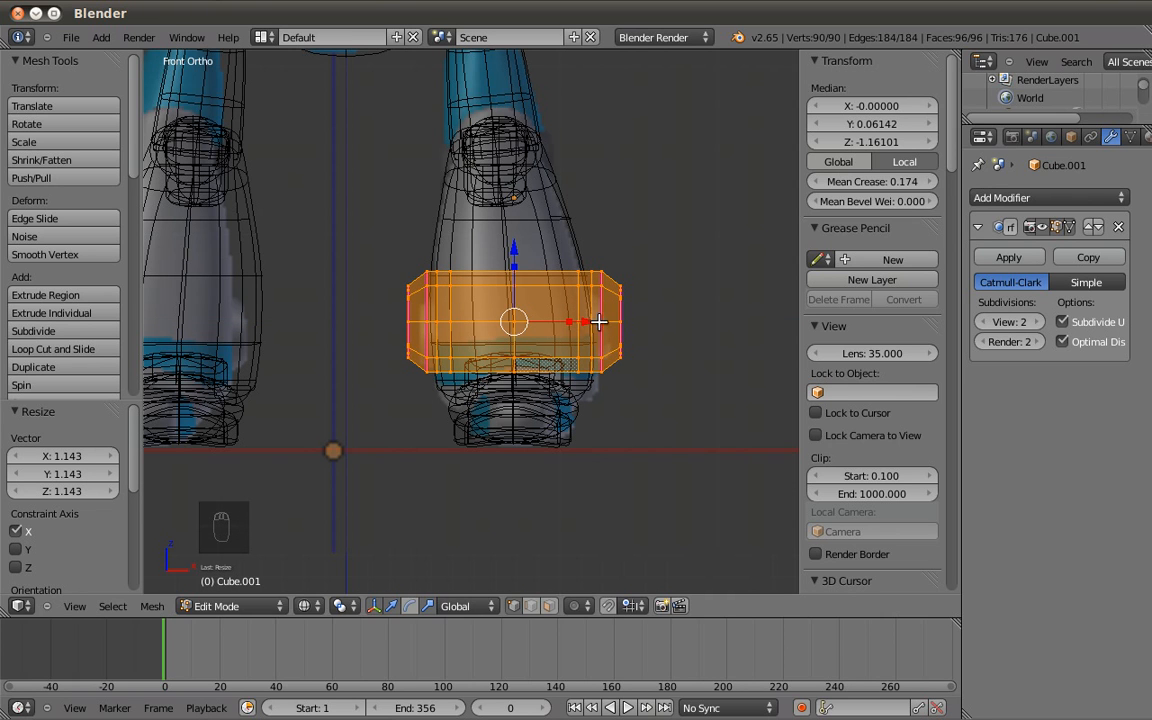
# Shift the tube's mesh slightly toward negative X and rotate it by about -0.8° in front view.
pyautogui.press('g')
pyautogui.press('x')
pyautogui.click(590, 319)
pyautogui.press('r')
pyautogui.click(646, 284)
pyautogui.press('z')
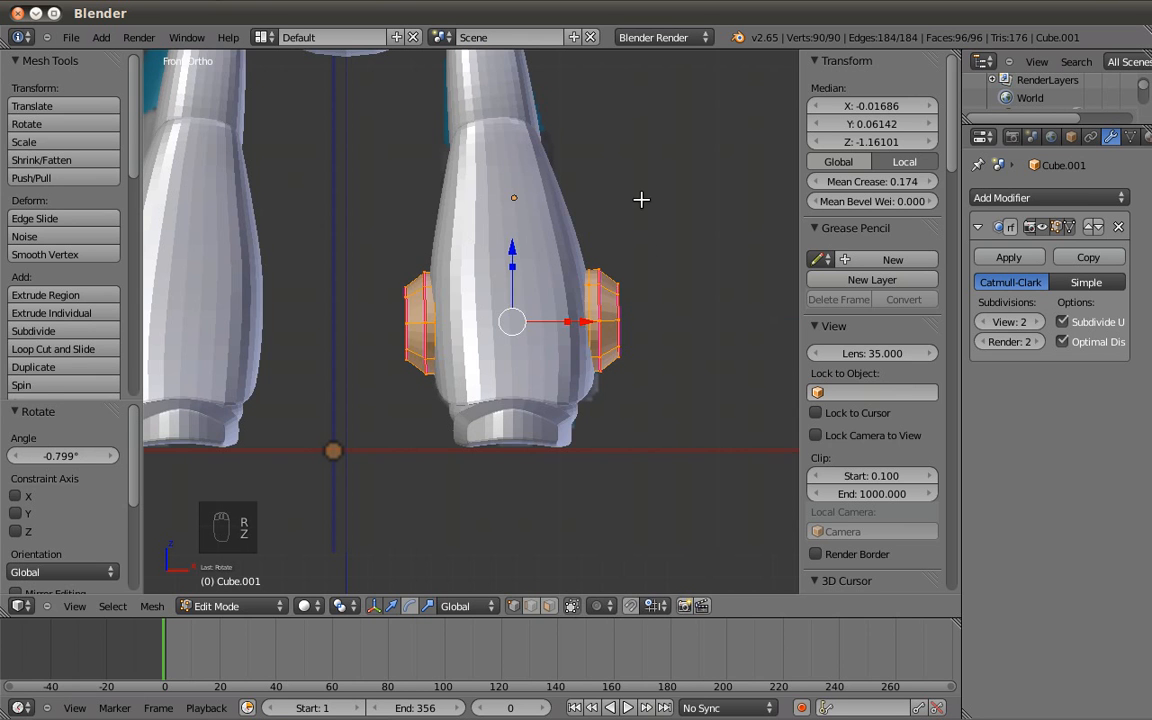
# Scale the tube's mesh to about 0.939 and rotate it by about another -1.8°.
pyautogui.press('s')
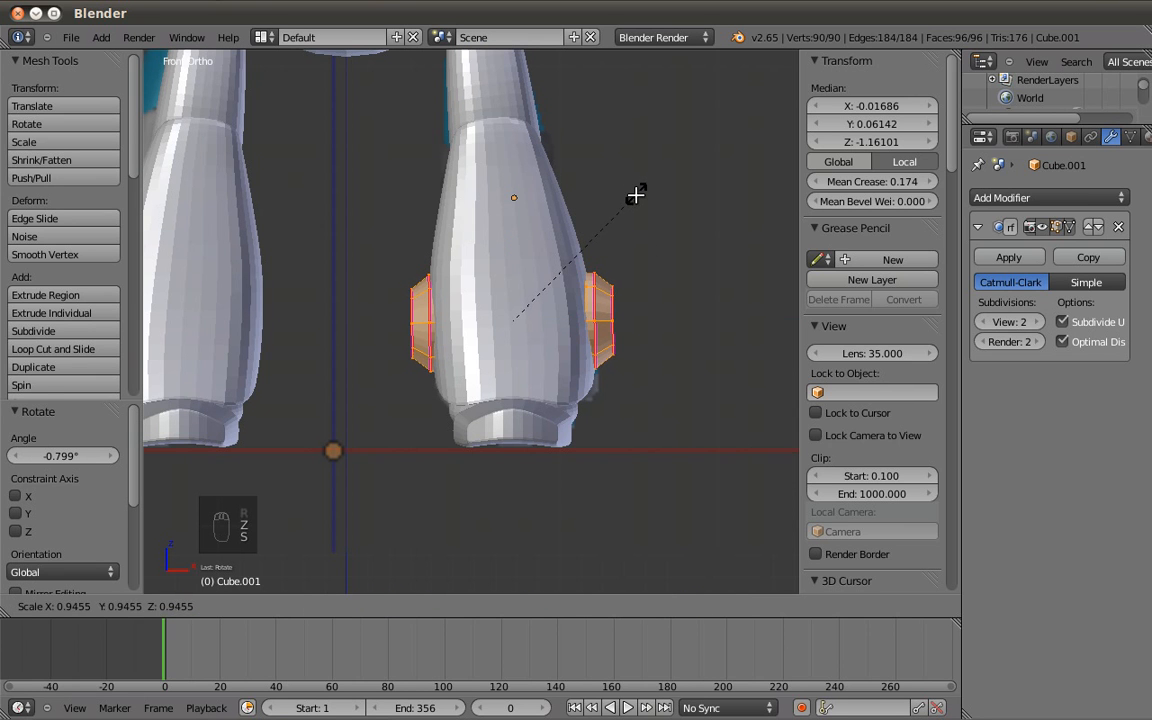
pyautogui.click(636, 195)
pyautogui.press('r')
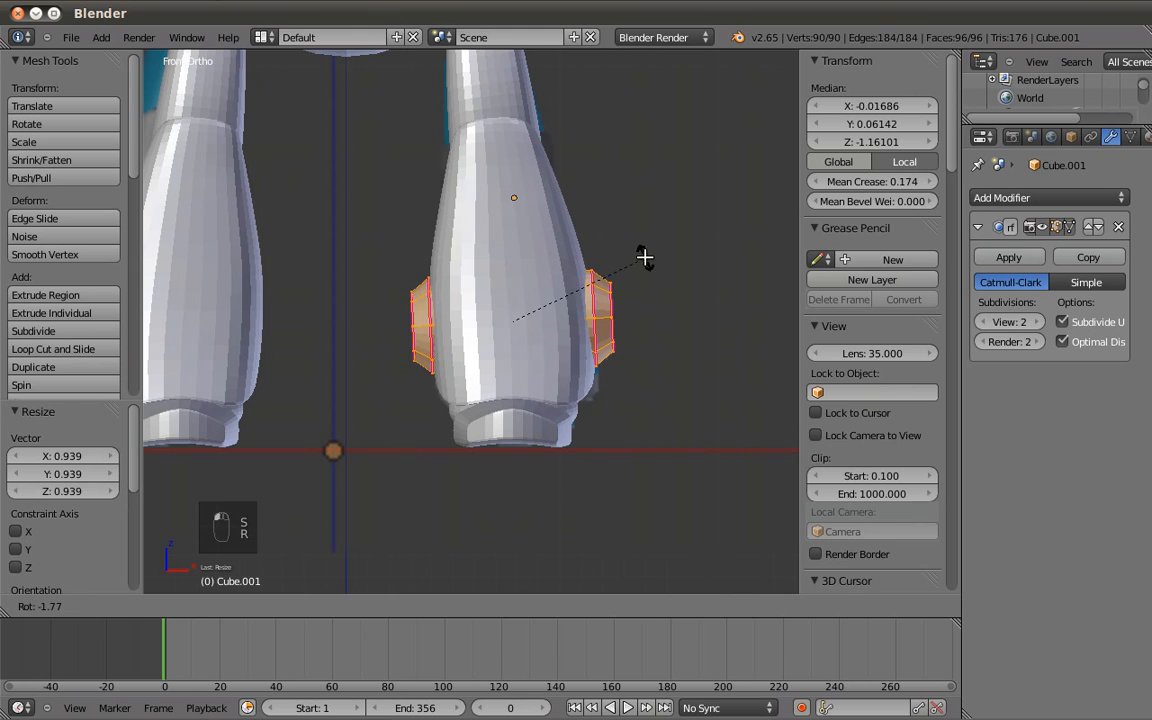
pyautogui.click(640, 259)
# Join the tube object into the mirrored robot body so both legs carry it, and inspect the legs in solid shading.
pyautogui.press('Tab')
pyautogui.press('z')
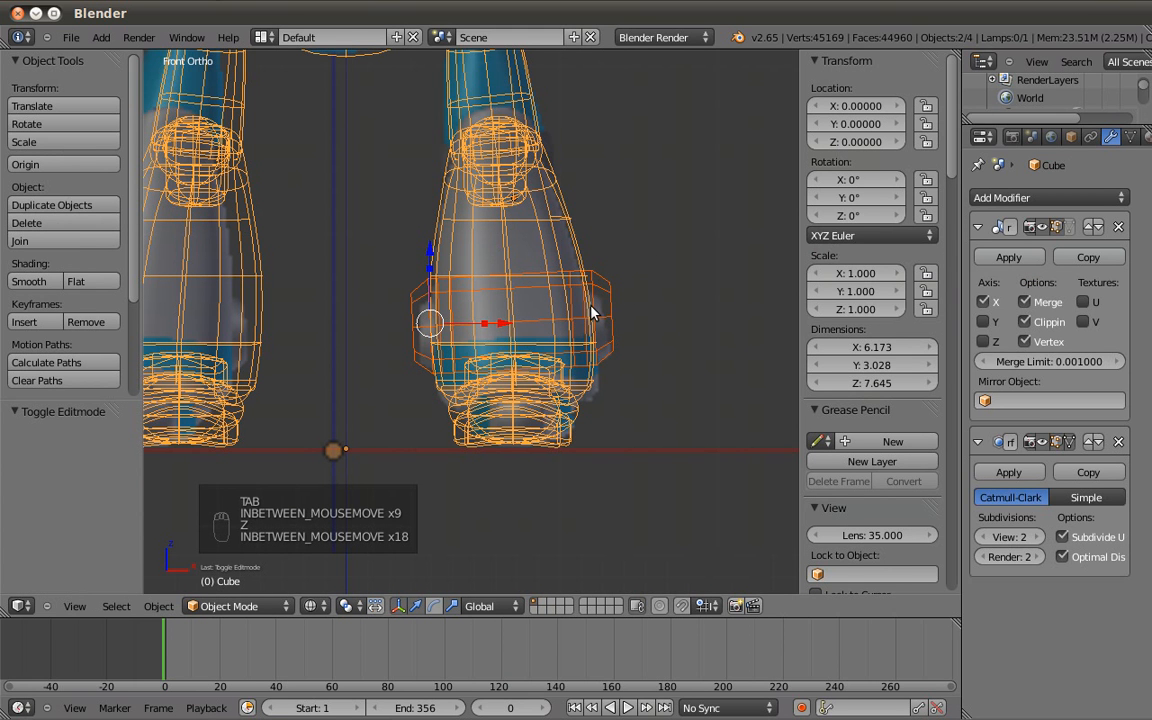
pyautogui.hotkey('ctrl', 'j')
pyautogui.press('z')
pyautogui.scroll(-2, 502, 333)
pyautogui.press('a')
pyautogui.moveTo(502, 333); pyautogui.dragTo(572, 352, button='middle')
pyautogui.scroll(-2, 627, 352)
pyautogui.press('KP_1')
pyautogui.press('Tab')
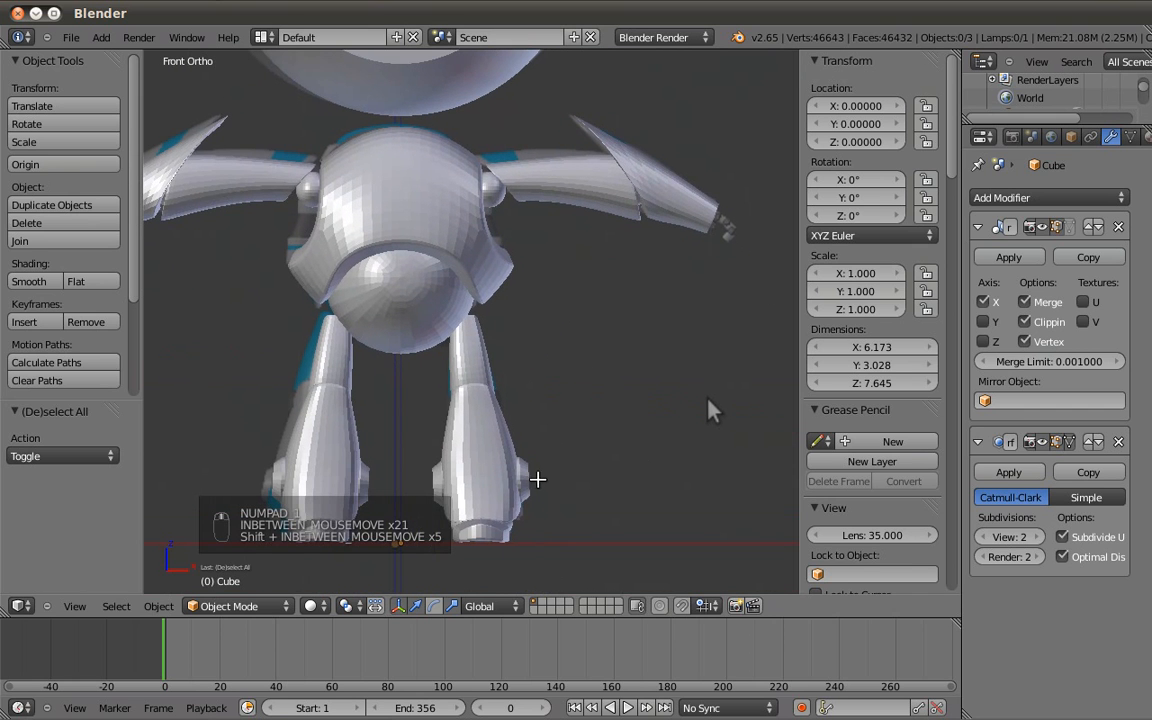
# Duplicate the lower-leg tube, offset the copy about 2.357 in X and 1.764 in Z, and scale it to about 0.385.
pyautogui.press('Tab')
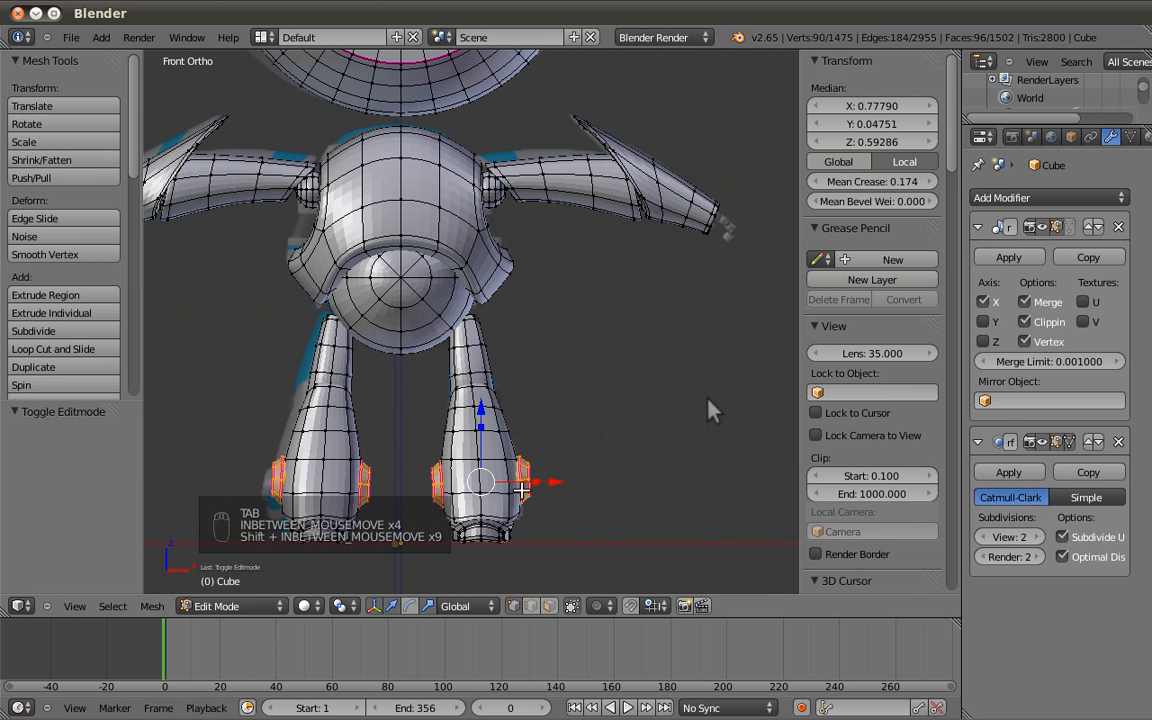
pyautogui.hotkey('shift', 'd')
pyautogui.click(749, 304)
pyautogui.keyDown('shift'); pyautogui.moveTo(620, 321); pyautogui.dragTo(488, 303, button='middle'); pyautogui.keyUp('shift')
pyautogui.scroll(3, 689, 373)
pyautogui.keyDown('shift'); pyautogui.moveTo(689, 373); pyautogui.dragTo(545, 406, button='middle'); pyautogui.keyUp('shift')
pyautogui.scroll(3, 483, 365)
pyautogui.press('s')
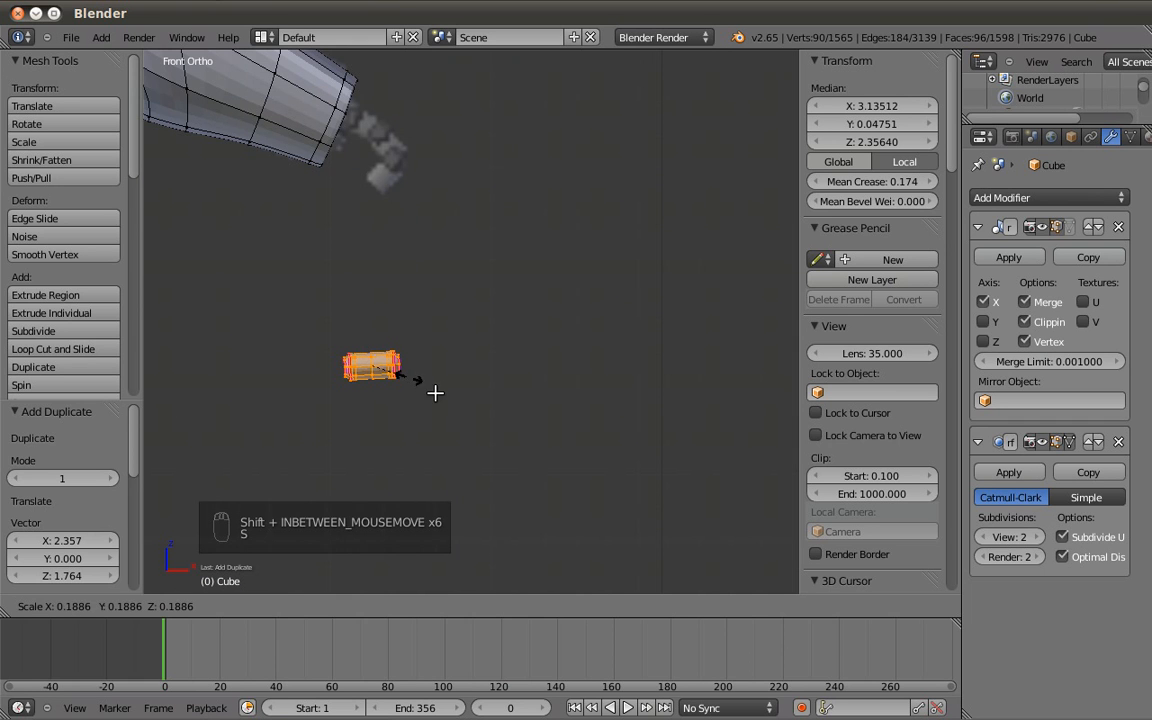
pyautogui.click(433, 383)
pyautogui.scroll(4, 512, 378)
pyautogui.keyDown('shift'); pyautogui.moveTo(324, 391); pyautogui.dragTo(401, 395, button='middle'); pyautogui.keyUp('shift')
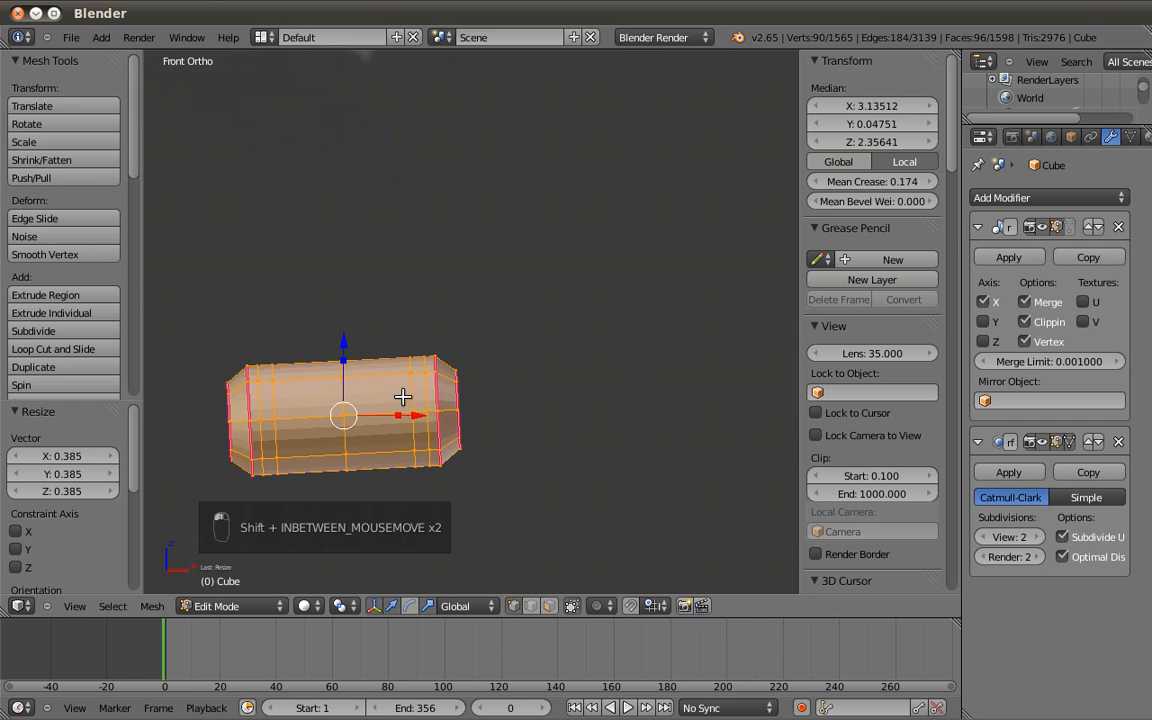
# Try to compress the duplicated tube along X and undo that scaling.
pyautogui.press('s')
pyautogui.press('x')
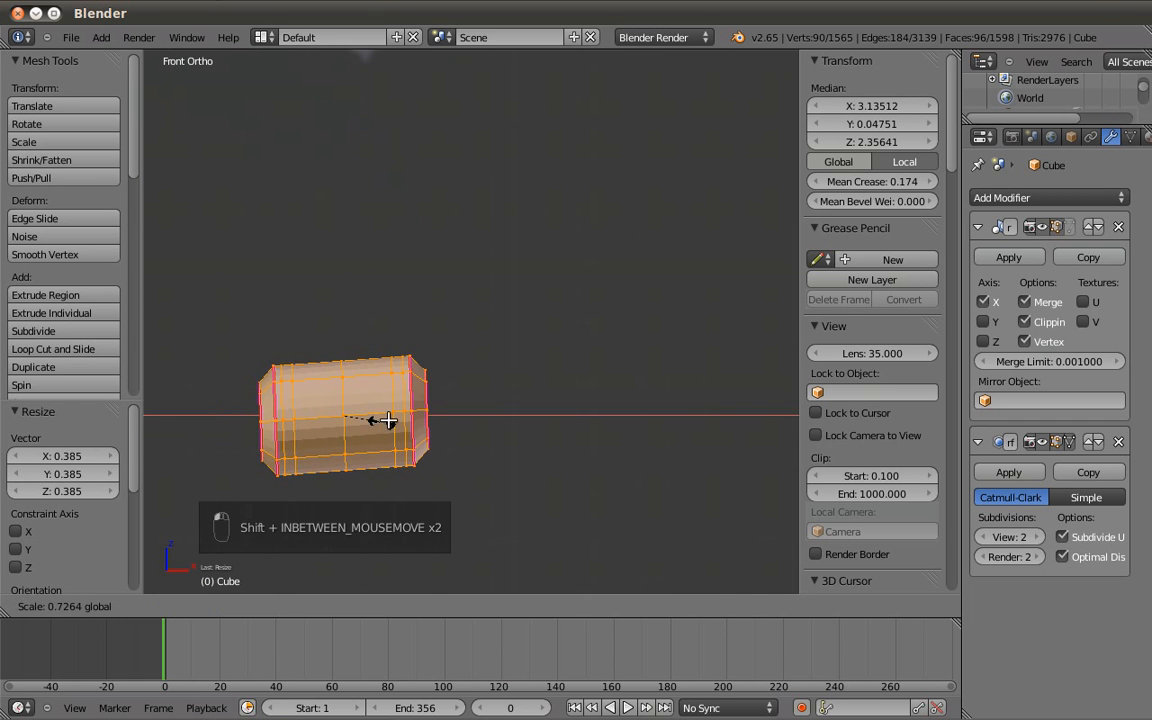
pyautogui.click(386, 420)
pyautogui.hotkey('ctrl', 'z')
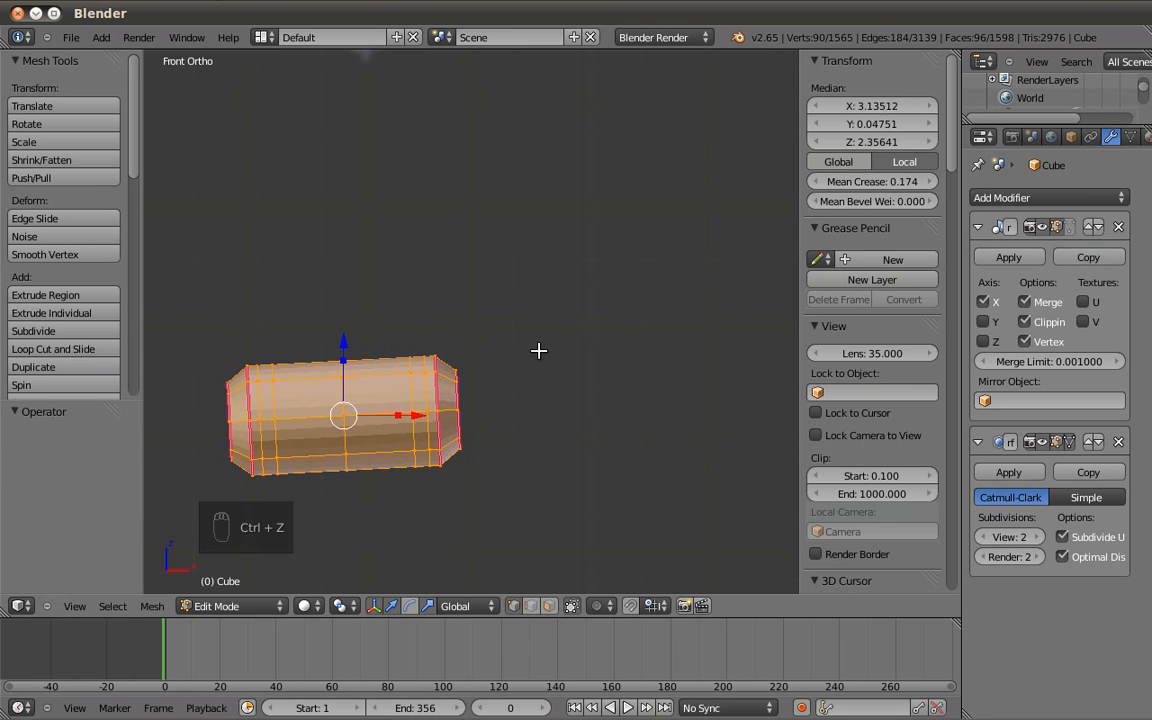
# Rotate the duplicated tube until it lies level in front view, and scale it to about 0.742 along X.
pyautogui.press('r')
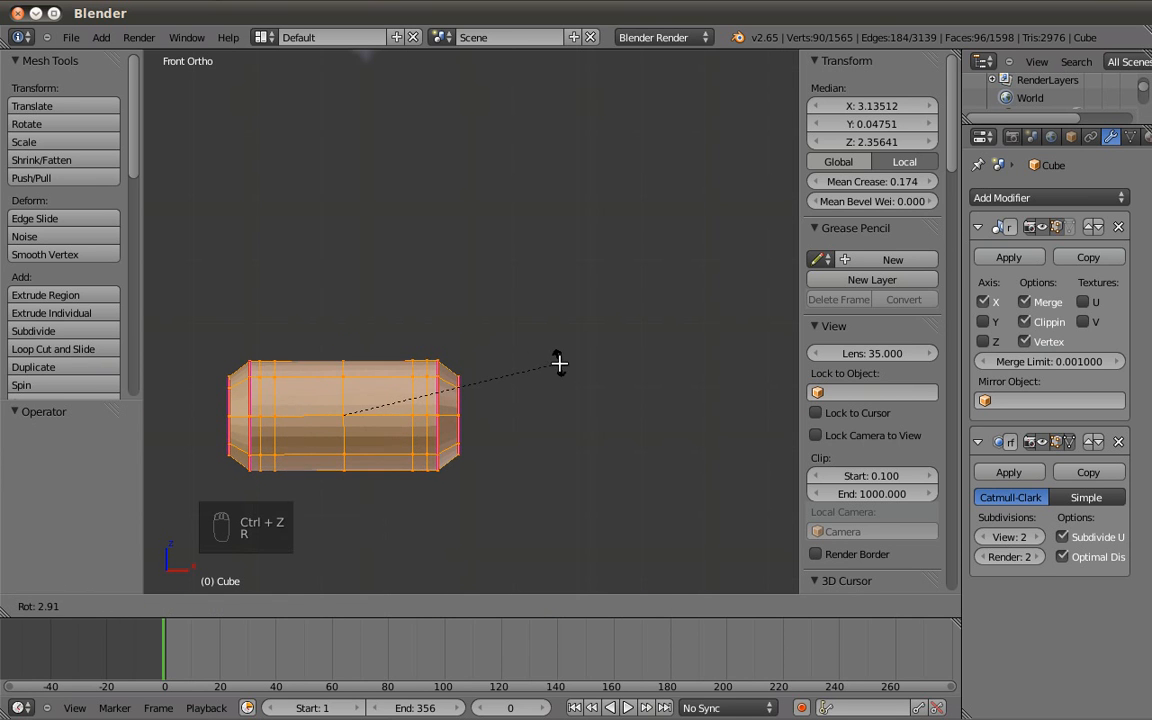
pyautogui.click(503, 384)
pyautogui.press('r')
pyautogui.click(409, 414)
pyautogui.press('s')
pyautogui.press('x')
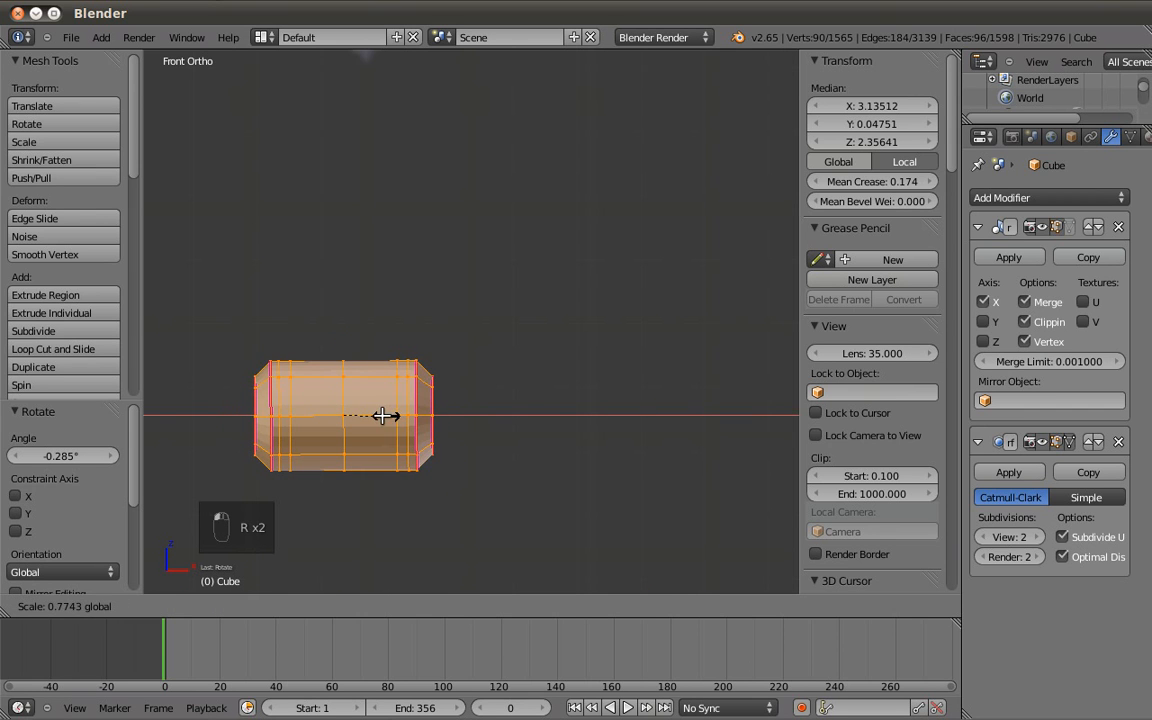
pyautogui.click(400, 355)
pyautogui.scroll(-4, 403, 354)
pyautogui.keyDown('shift'); pyautogui.moveTo(438, 344); pyautogui.dragTo(551, 298, button='middle'); pyautogui.keyUp('shift')
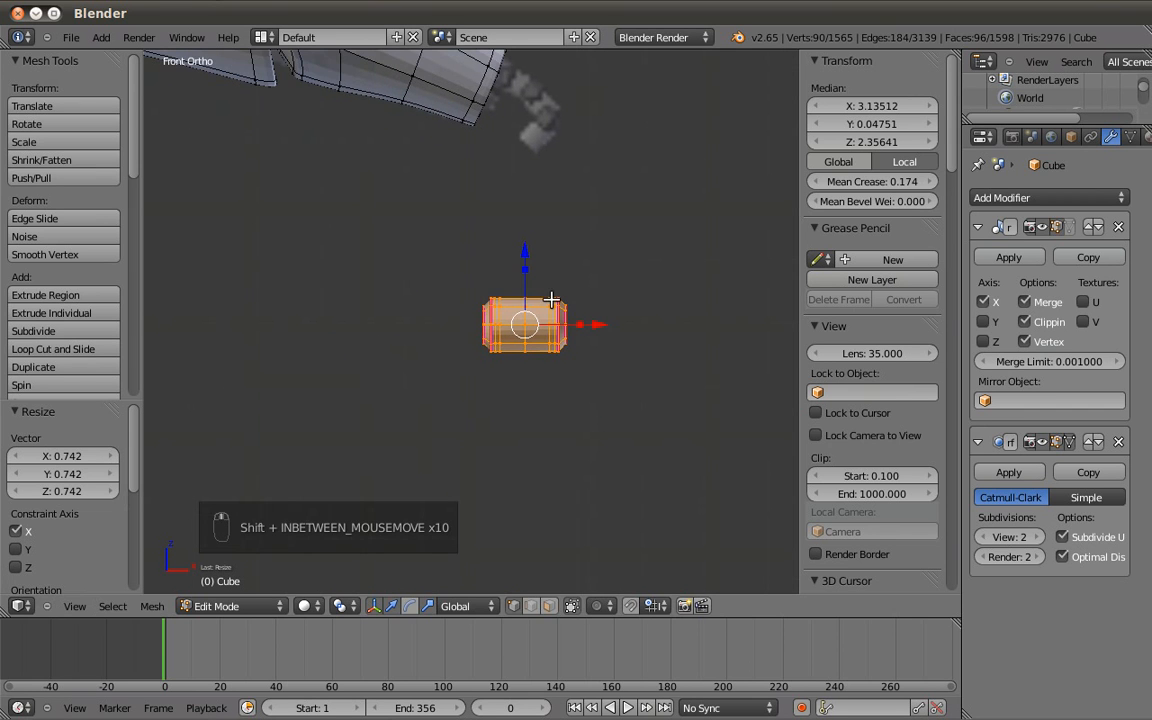
# Move the duplicated tube farther outward along X, away from the arm.
pyautogui.press('Tab')
pyautogui.scroll(-3, 541, 291)
pyautogui.scroll(3, 537, 265)
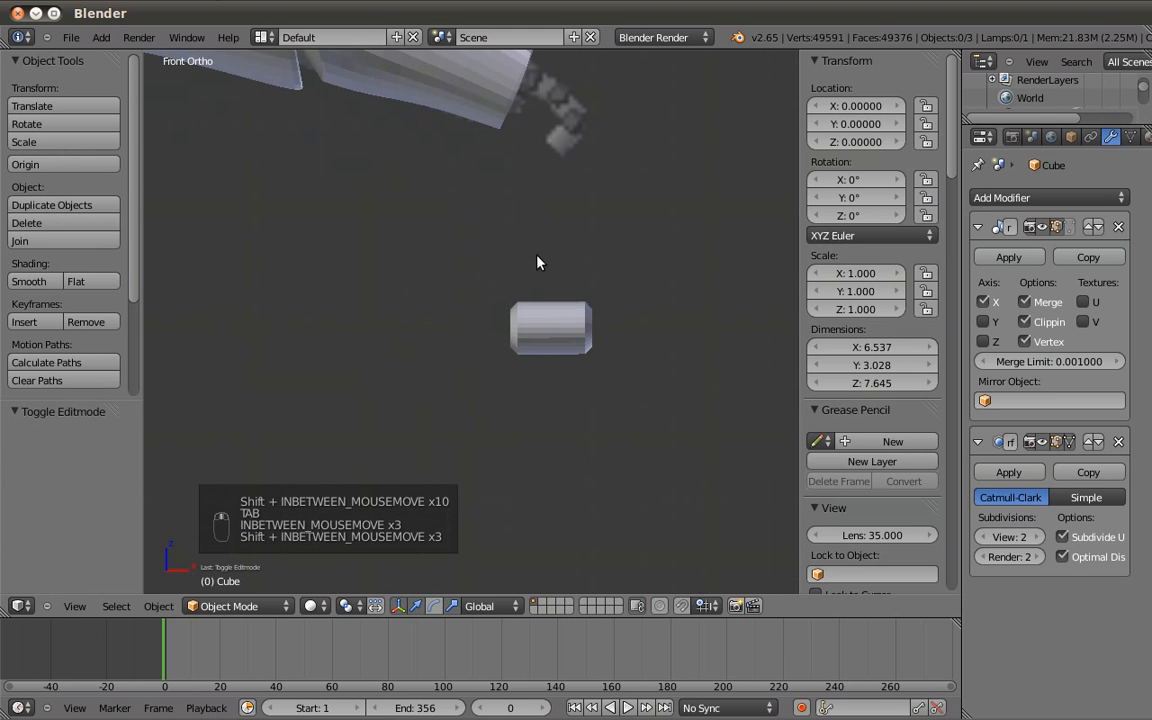
pyautogui.press('Tab')
pyautogui.keyDown('shift'); pyautogui.moveTo(541, 270); pyautogui.dragTo(437, 249, button='middle'); pyautogui.keyUp('shift')
pyautogui.scroll(-3, 432, 290)
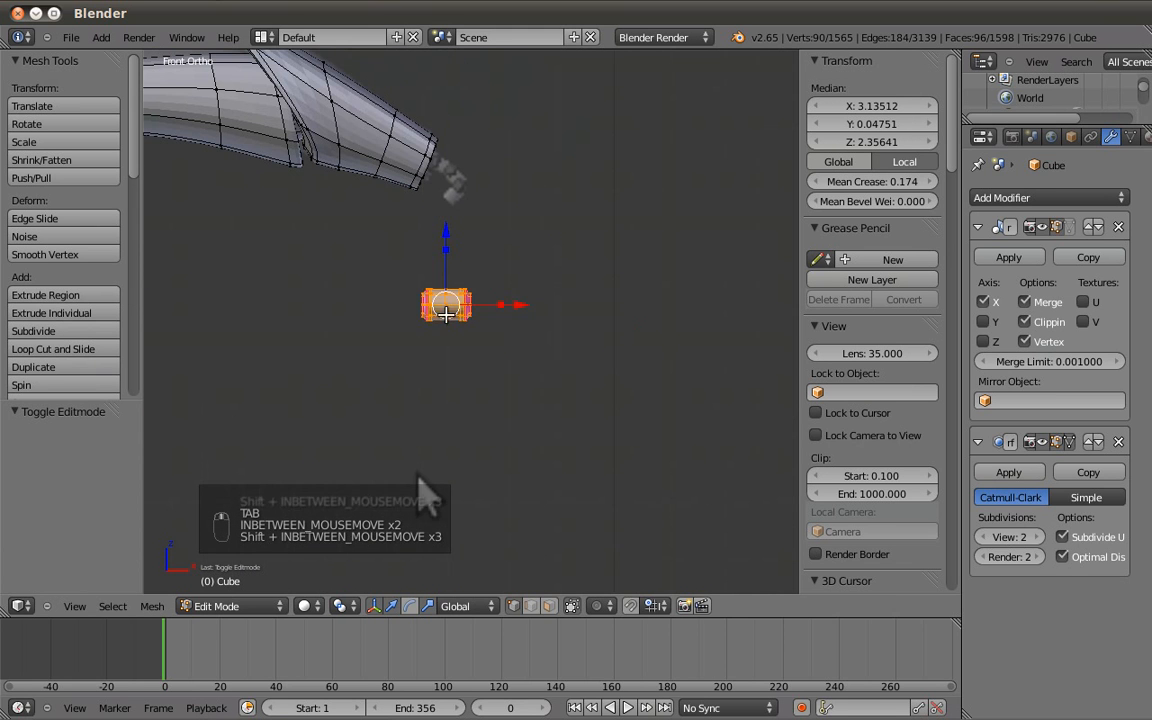
pyautogui.press('g')
pyautogui.click(634, 326)
pyautogui.keyDown('shift'); pyautogui.moveTo(622, 287); pyautogui.dragTo(452, 226, button='middle'); pyautogui.keyUp('shift')
pyautogui.scroll(4, 589, 185)
# Select three vertices on each side of the tube's upper surface and duplicate the two edge strips about 0.054 above along Z.
pyautogui.press('a')
pyautogui.keyDown('shift'); pyautogui.moveTo(525, 168); pyautogui.dragTo(523, 335, button='middle'); pyautogui.keyUp('shift')
pyautogui.scroll(6, 514, 334)
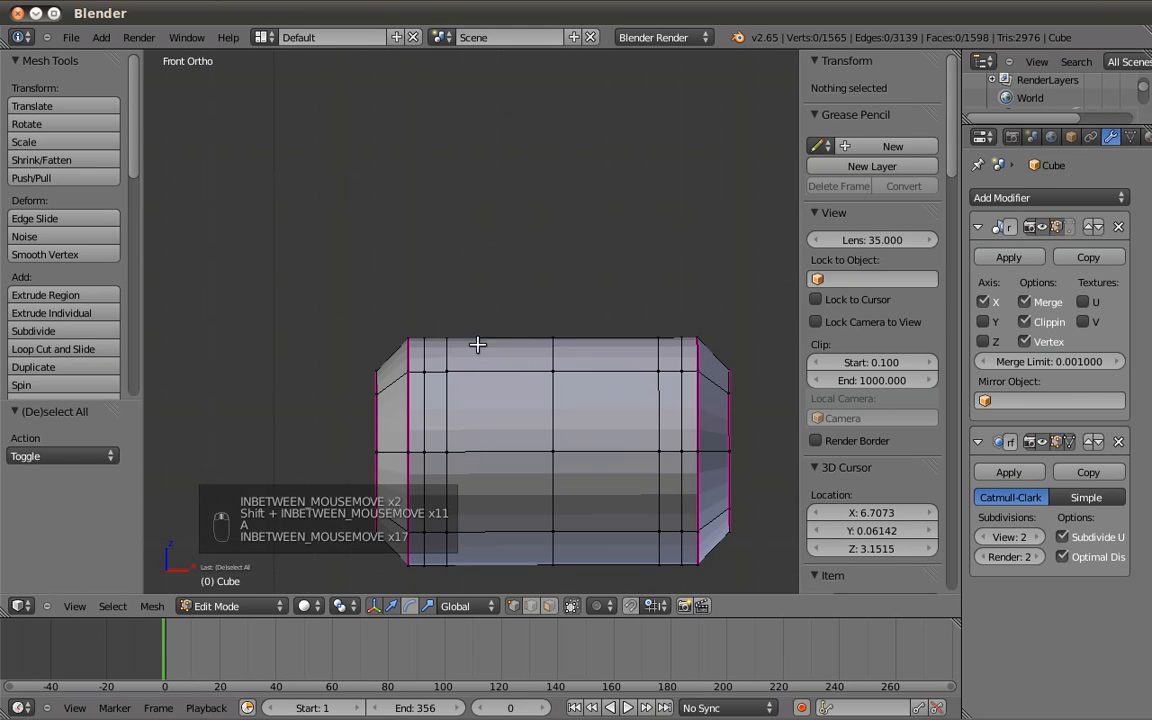
pyautogui.rightClick(447, 371)
pyautogui.keyDown('shift'); pyautogui.rightClick(553, 371); pyautogui.keyUp('shift')
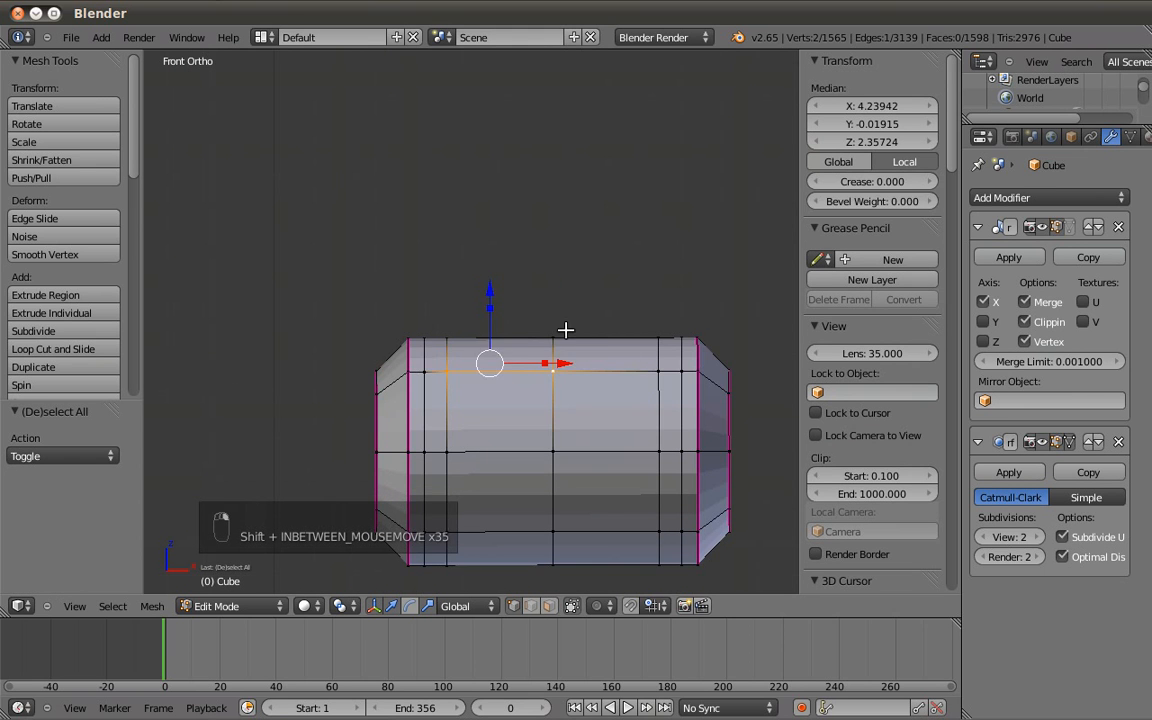
pyautogui.keyDown('shift'); pyautogui.rightClick(658, 371); pyautogui.keyUp('shift')
pyautogui.moveTo(579, 402); pyautogui.dragTo(479, 353, button='middle')
pyautogui.keyDown('shift'); pyautogui.rightClick(447, 332); pyautogui.keyUp('shift')
pyautogui.keyDown('shift'); pyautogui.rightClick(548, 322); pyautogui.keyUp('shift')
pyautogui.keyDown('shift'); pyautogui.rightClick(655, 309); pyautogui.keyUp('shift')
pyautogui.press('KP_1')
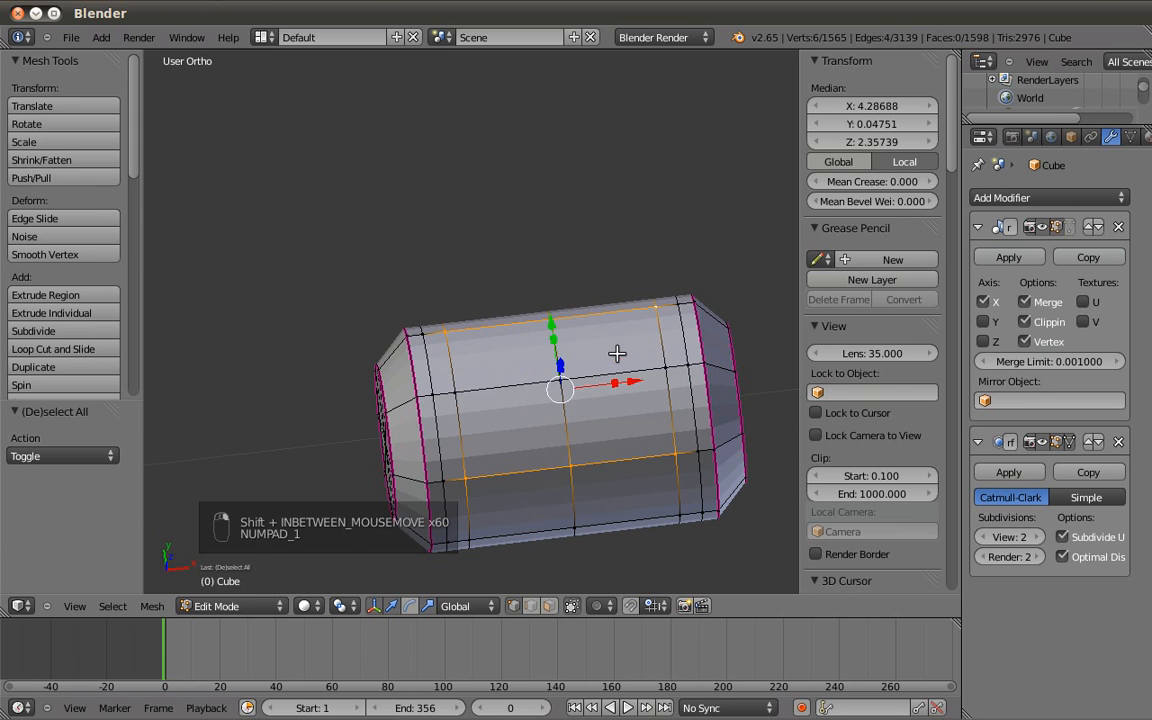
pyautogui.hotkey('shift', 'd')
pyautogui.click(590, 287)
# Try to fill one face across the four end vertices of the duplicated strips, and undo that face.
pyautogui.moveTo(643, 424); pyautogui.dragTo(643, 437, button='middle')
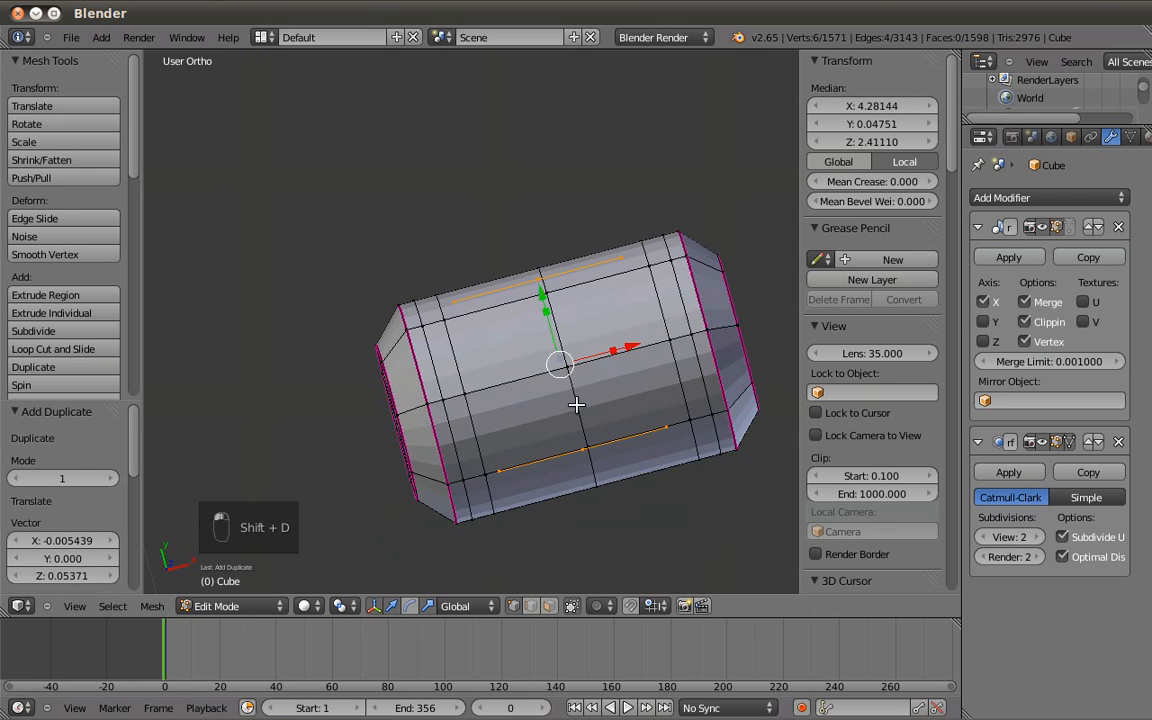
pyautogui.press('b')
pyautogui.press('b')
pyautogui.moveTo(552, 376); pyautogui.dragTo(640, 490)
pyautogui.moveTo(640, 490); pyautogui.dragTo(640, 490, button='middle')
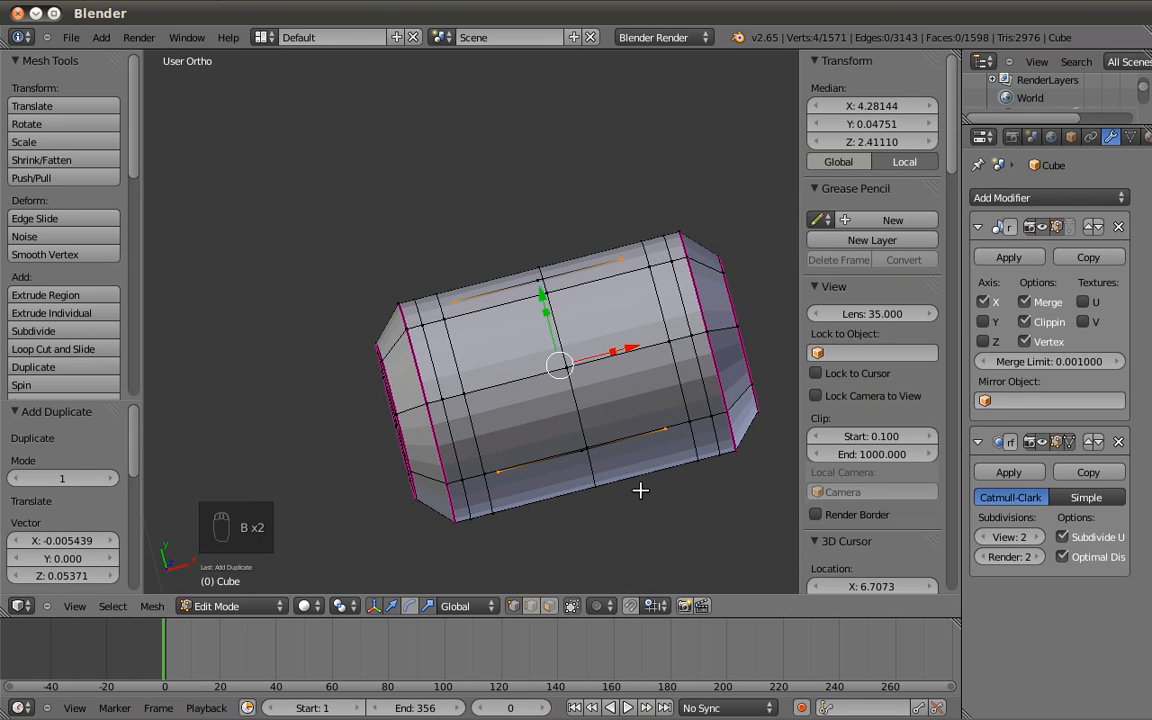
pyautogui.press('f')
pyautogui.moveTo(556, 362); pyautogui.dragTo(447, 426, button='middle')
pyautogui.hotkey('ctrl', 'z')
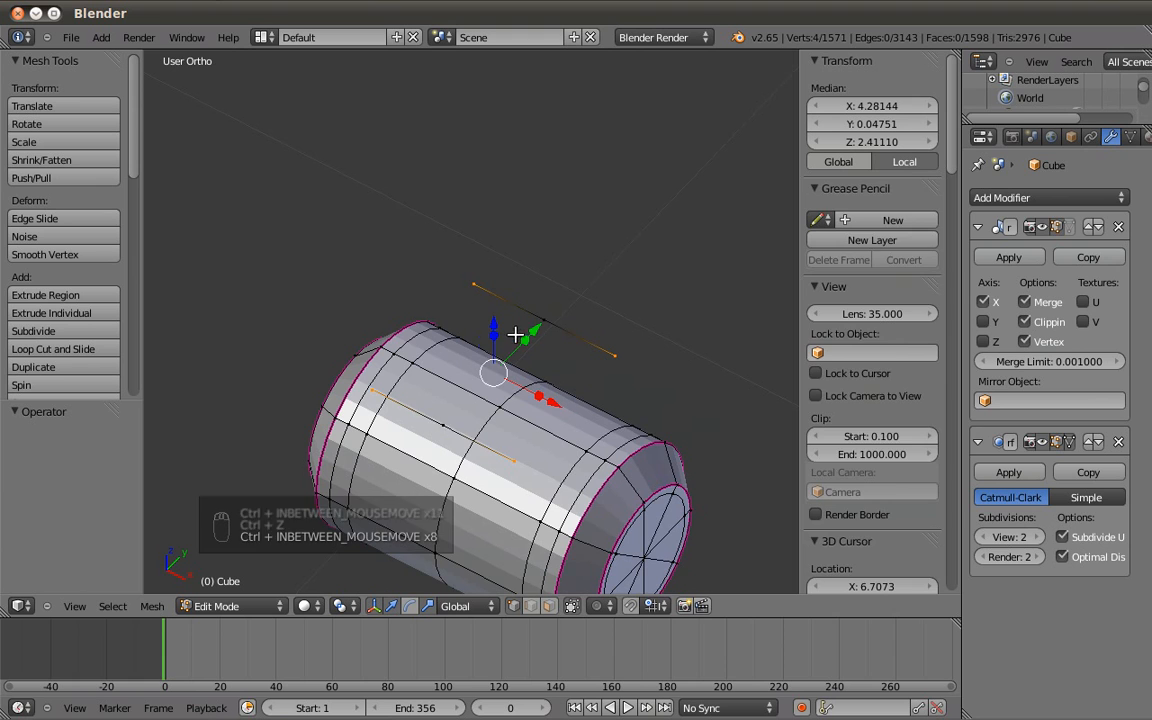
# Connect the two floating edge strips with an edge across each pair of matching end vertices.
pyautogui.keyDown('shift'); pyautogui.rightClick(444, 425); pyautogui.keyUp('shift')
pyautogui.keyDown('shift'); pyautogui.rightClick(538, 318); pyautogui.keyUp('shift')
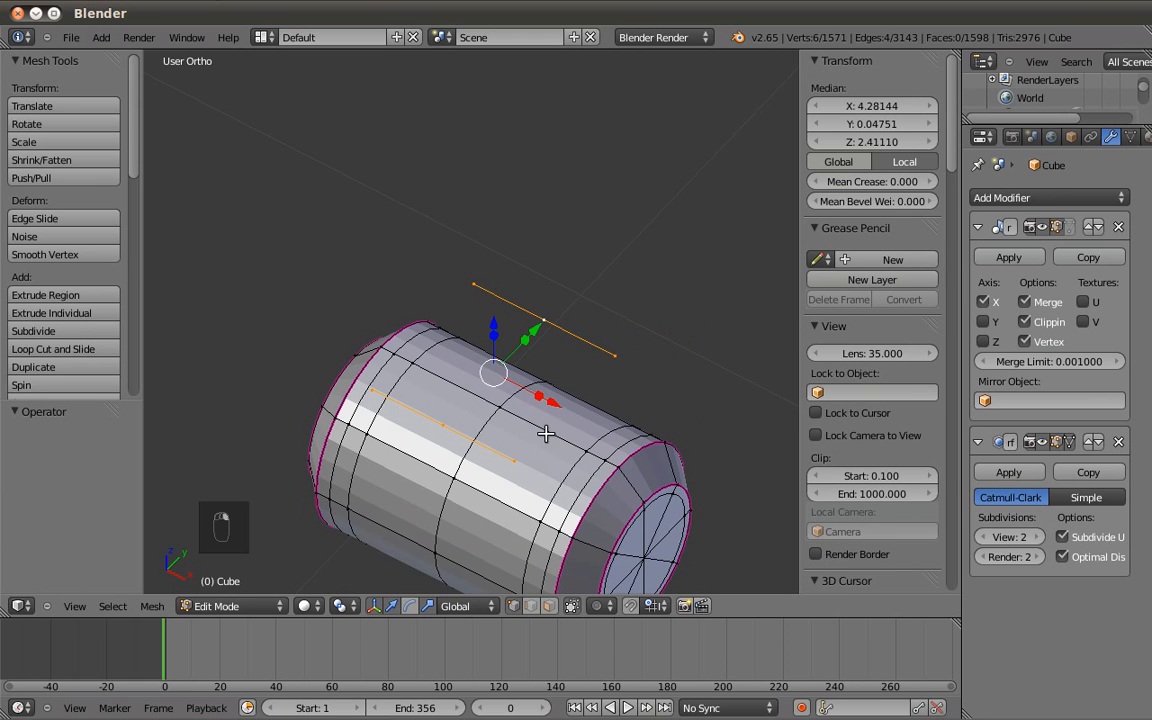
pyautogui.rightClick(613, 357)
pyautogui.keyDown('shift'); pyautogui.rightClick(506, 462); pyautogui.keyUp('shift')
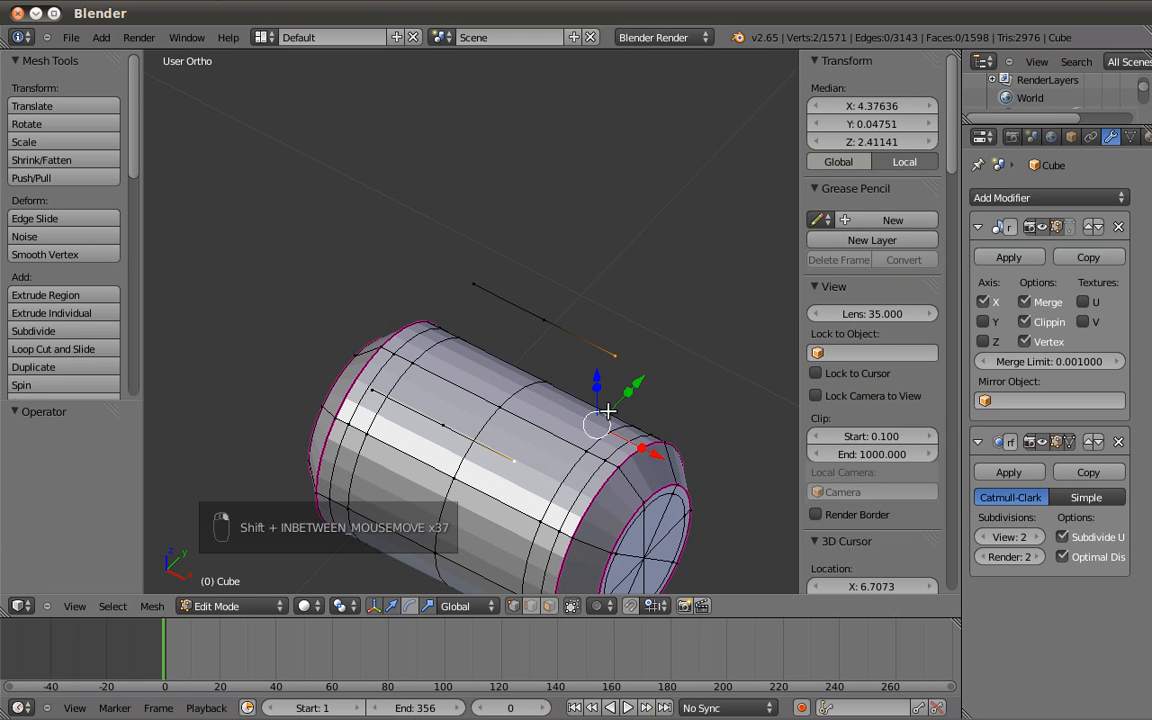
pyautogui.press('f')
pyautogui.press('a')
pyautogui.rightClick(336, 352)
pyautogui.keyDown('shift'); pyautogui.rightClick(465, 289); pyautogui.keyUp('shift')
pyautogui.press('f')
# Fill the outline above the tube with two quad faces that meet at the strips' middle vertices.
pyautogui.keyDown('shift'); pyautogui.rightClick(455, 416); pyautogui.keyUp('shift')
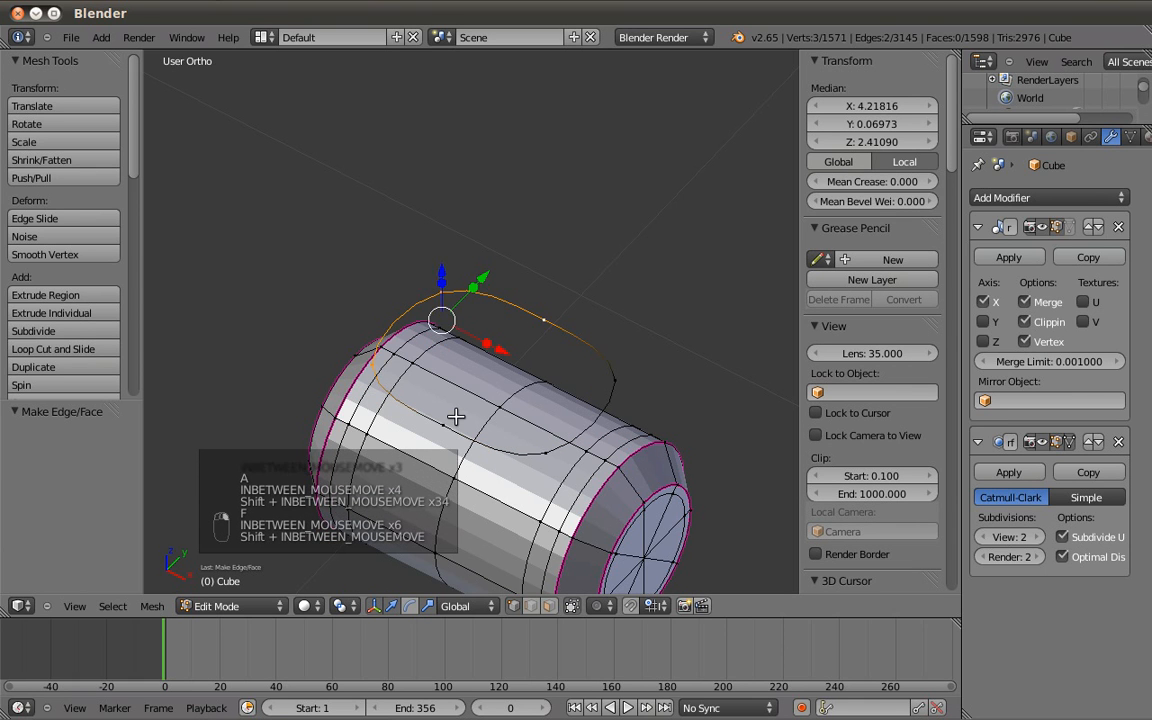
pyautogui.keyDown('shift'); pyautogui.rightClick(456, 416); pyautogui.keyUp('shift')
pyautogui.press('f')
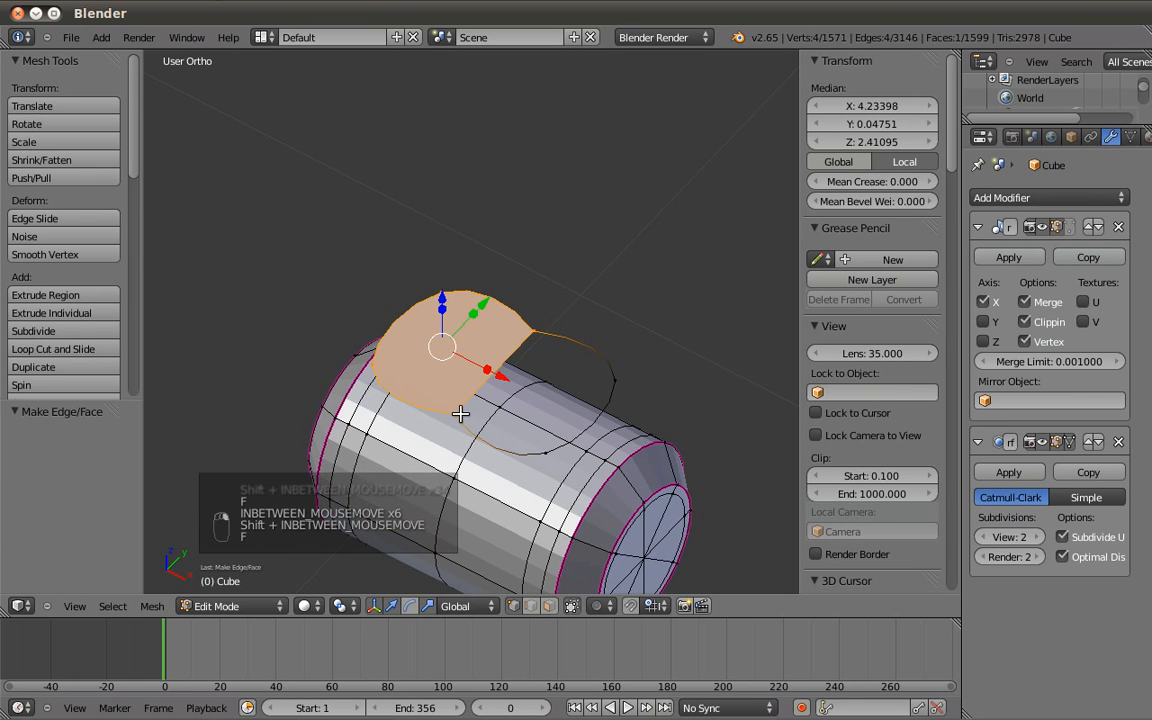
pyautogui.rightClick(522, 335)
pyautogui.keyDown('shift'); pyautogui.rightClick(457, 413); pyautogui.keyUp('shift')
pyautogui.keyDown('shift'); pyautogui.rightClick(619, 381); pyautogui.keyUp('shift')
pyautogui.keyDown('shift'); pyautogui.rightClick(542, 453); pyautogui.keyUp('shift')
pyautogui.press('f')
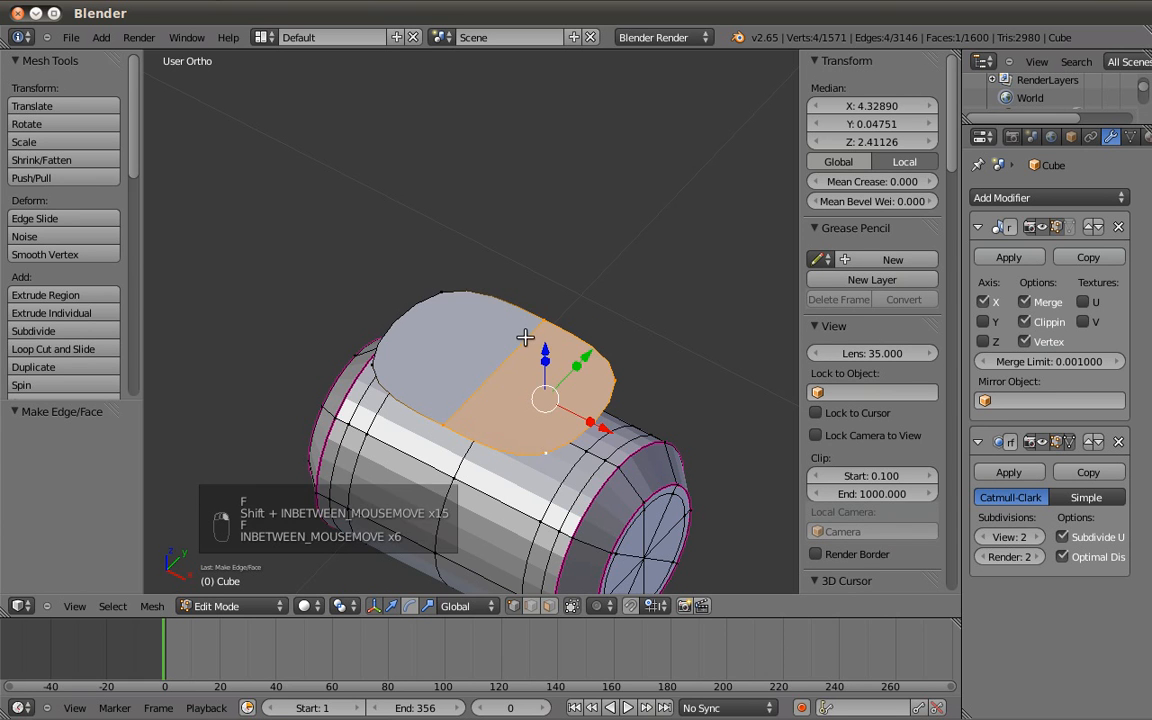
# Add a centred loop cut running lengthwise along X through both faces of the floating patch.
pyautogui.press('a')
pyautogui.hotkey('ctrl', 'r')
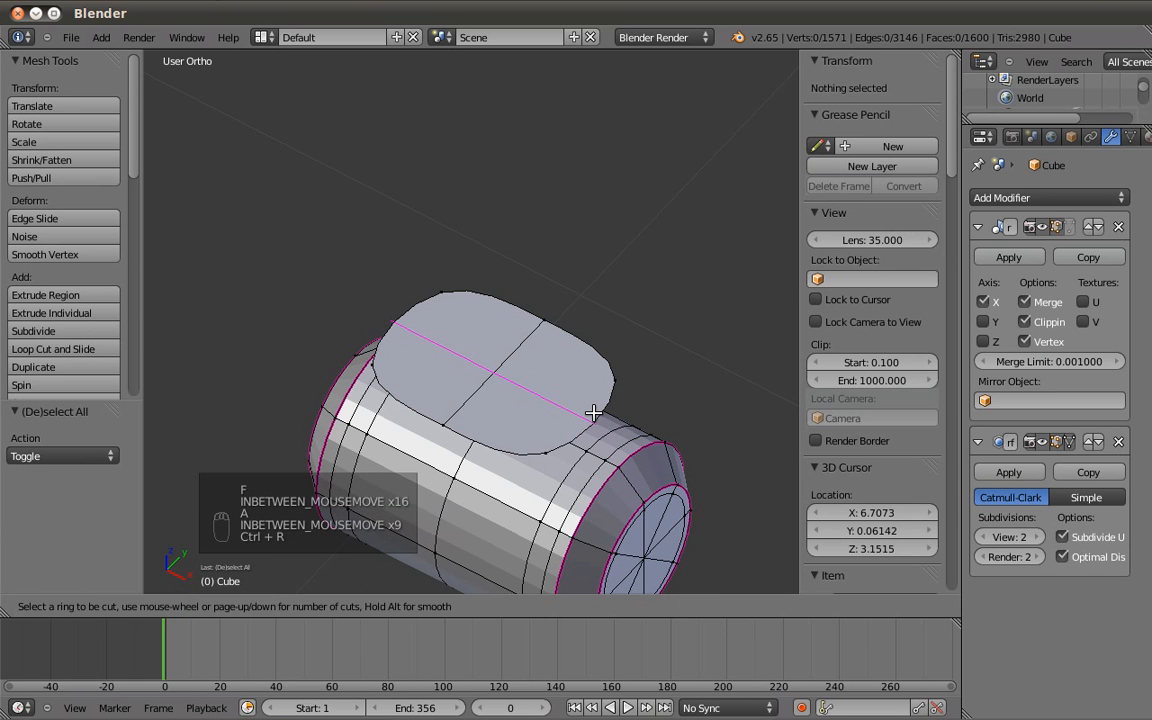
pyautogui.click(586, 415)
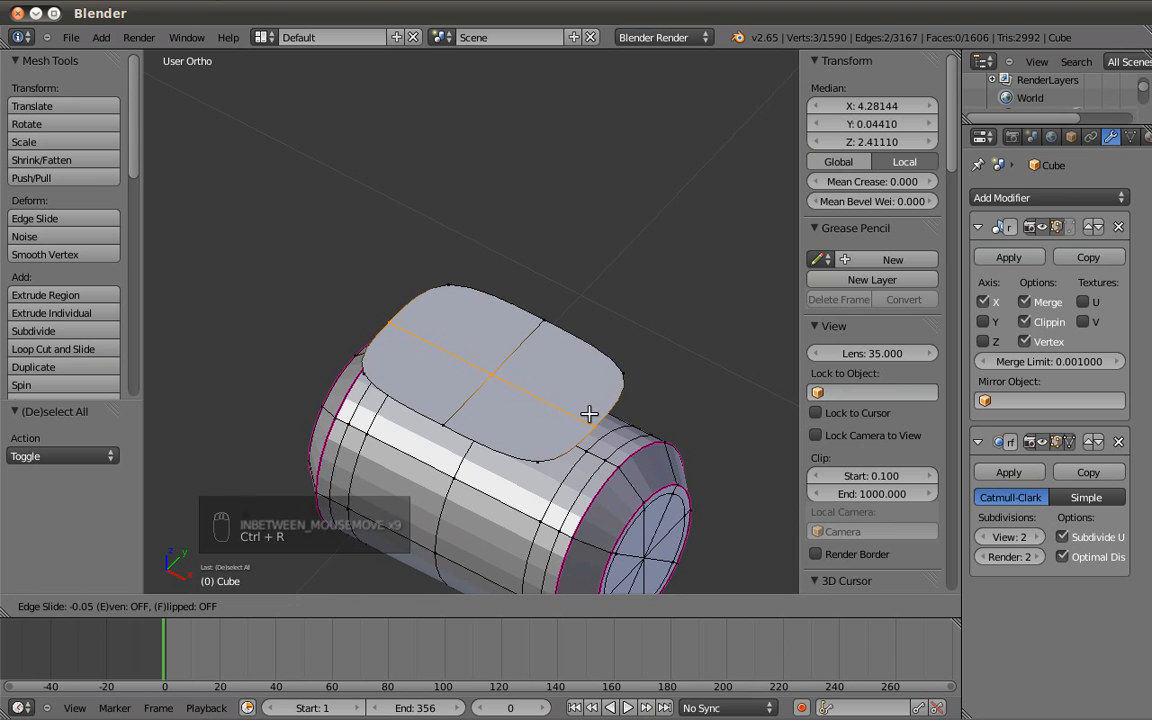
pyautogui.rightClick(595, 374)
# Select the patch's eight-vertex outer border and extrude it upward about 0.012 along Z.
pyautogui.press('a')
pyautogui.rightClick(611, 398)
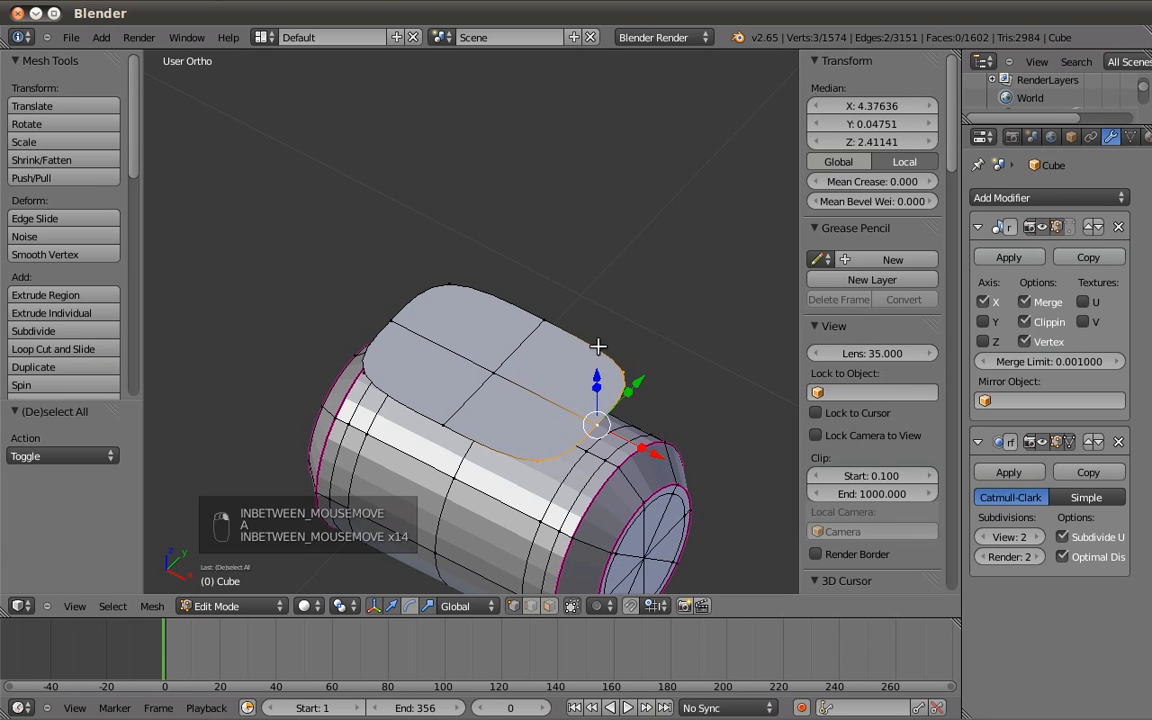
pyautogui.keyDown('alt'); pyautogui.rightClick(391, 280); pyautogui.keyUp('alt')
pyautogui.keyDown('alt'); pyautogui.keyDown('shift'); pyautogui.rightClick(452, 433); pyautogui.keyUp('shift'); pyautogui.keyUp('alt')
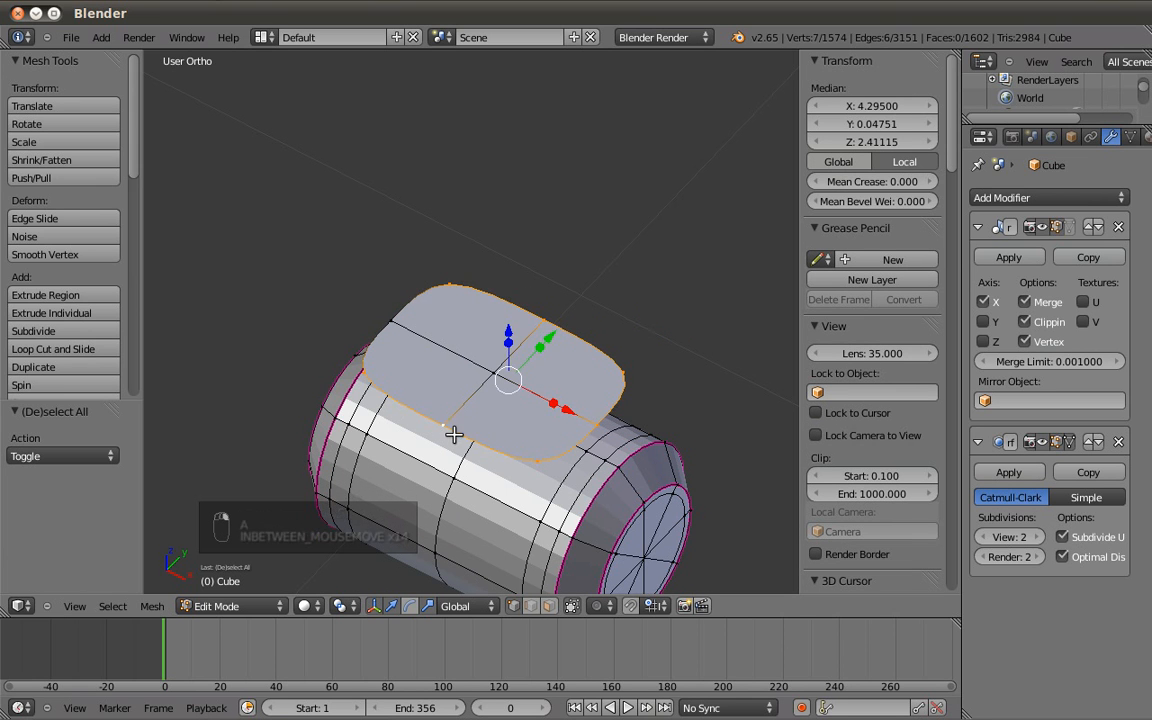
pyautogui.keyDown('shift'); pyautogui.rightClick(418, 290); pyautogui.keyUp('shift')
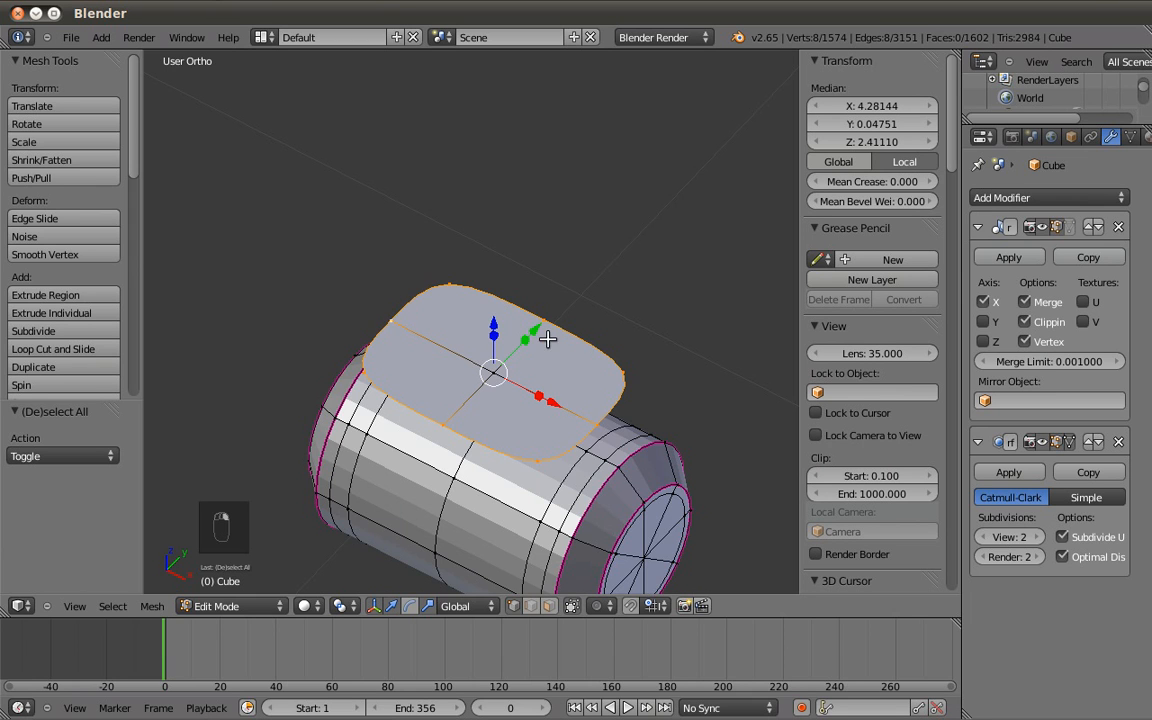
pyautogui.press('KP_1')
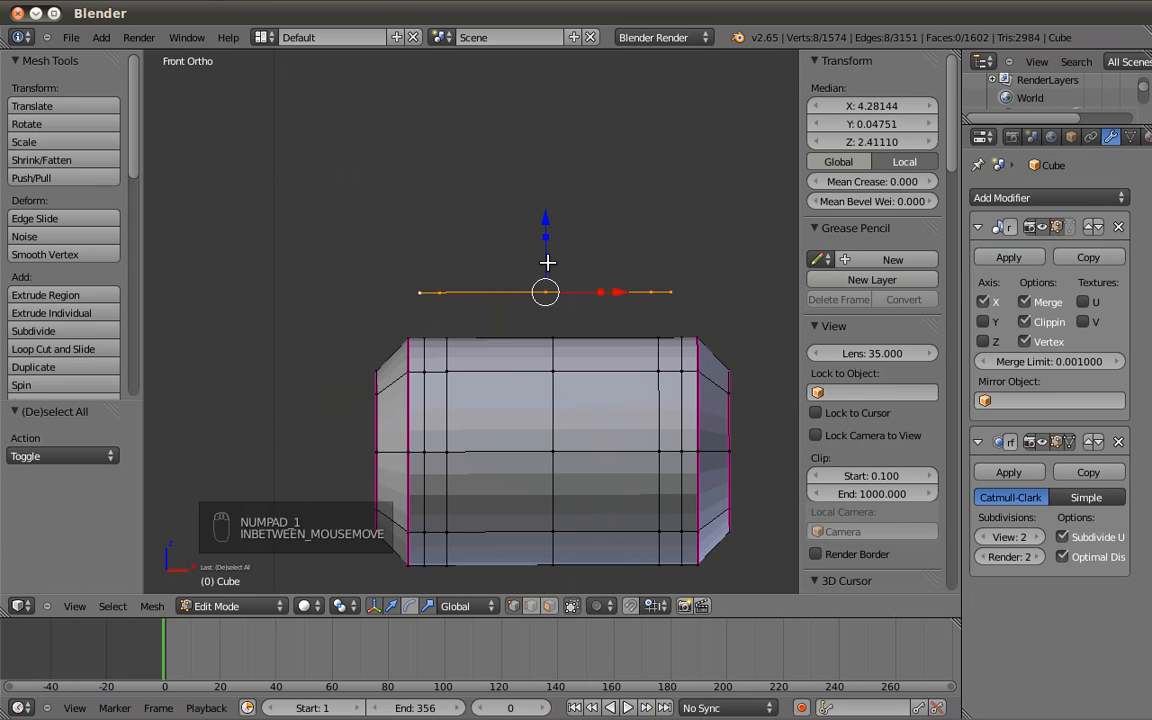
pyautogui.press('e')
pyautogui.click(547, 246)
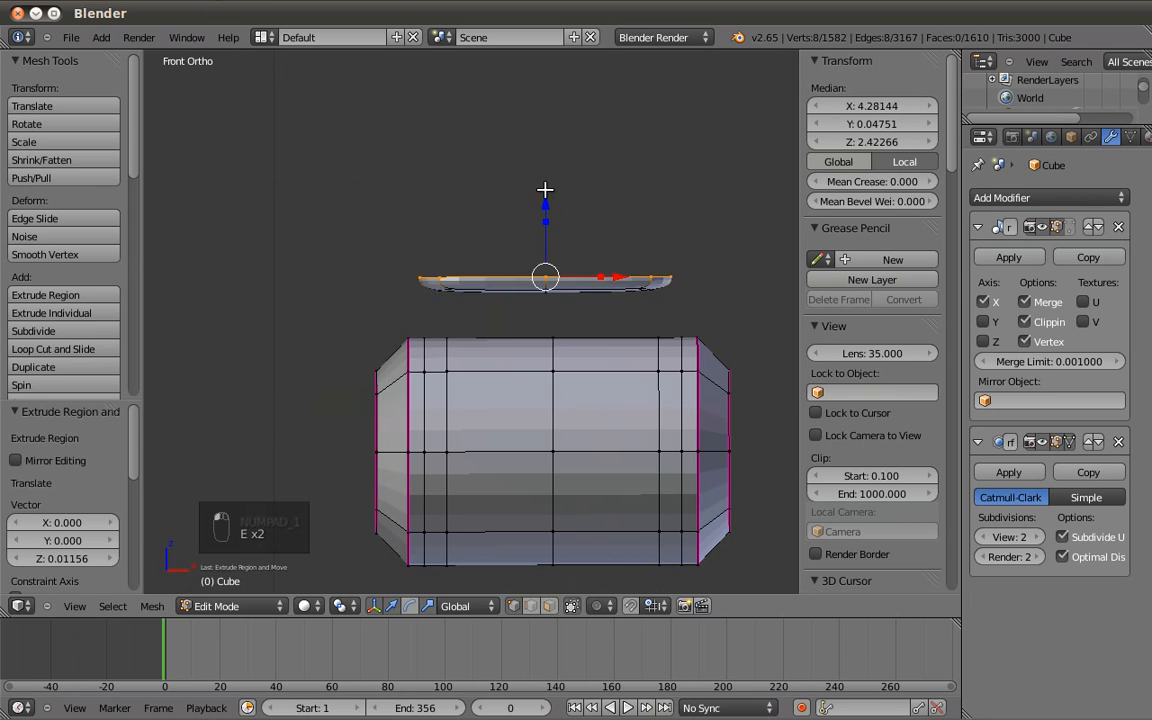
# Extrude the border again and raise the new loop about 0.109 along Z to form tall walls.
pyautogui.press('e')
pyautogui.click(541, 314)
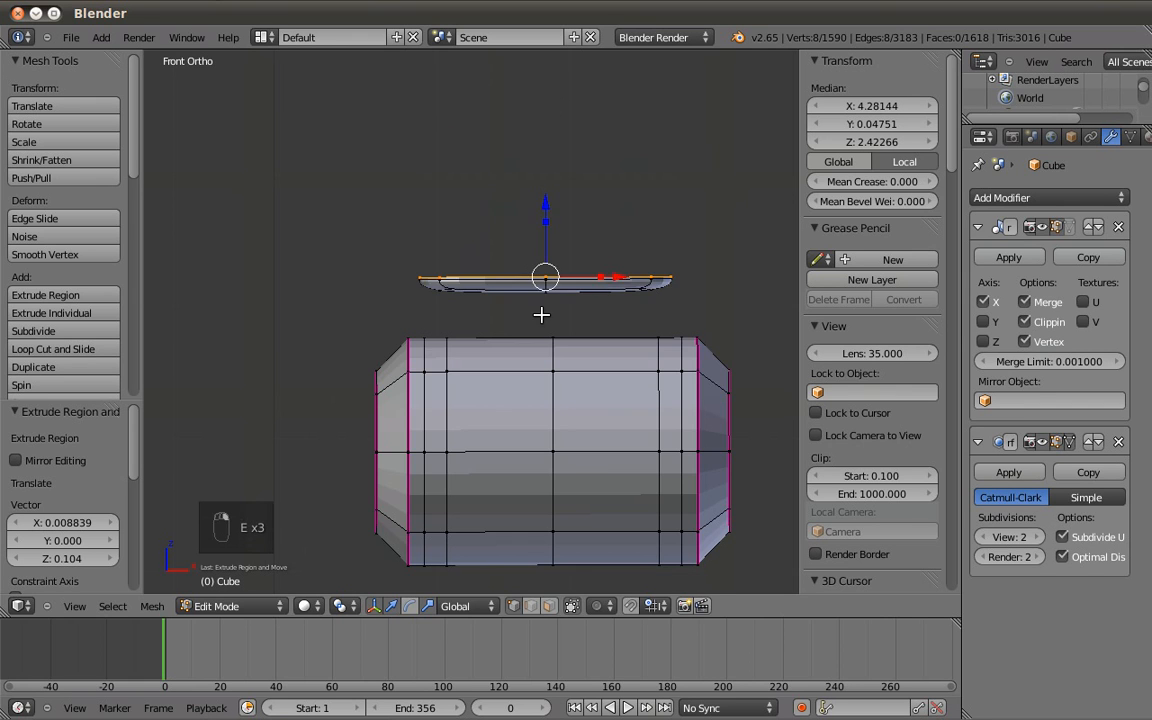
pyautogui.keyDown('shift'); pyautogui.moveTo(561, 98); pyautogui.dragTo(542, 325, button='middle'); pyautogui.keyUp('shift')
pyautogui.moveTo(528, 424); pyautogui.dragTo(537, 271)
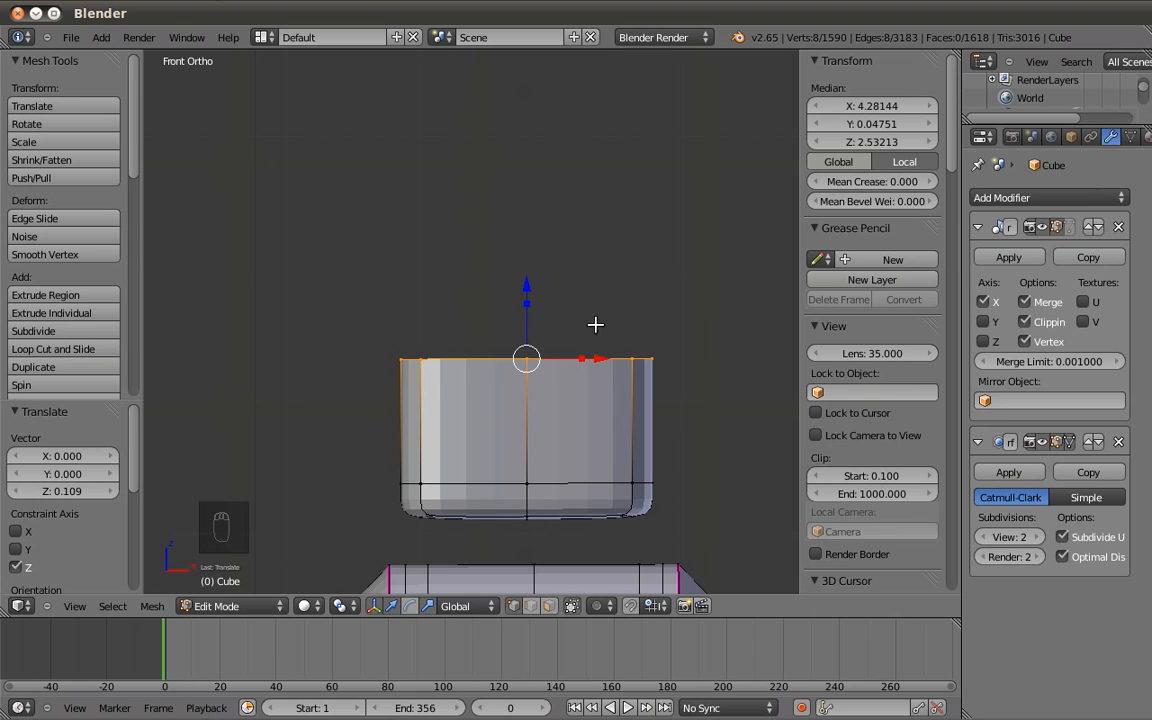
# Extrude the upper rim twice in place, scale the last loop inward, and raise it slightly along Z.
pyautogui.press('e')
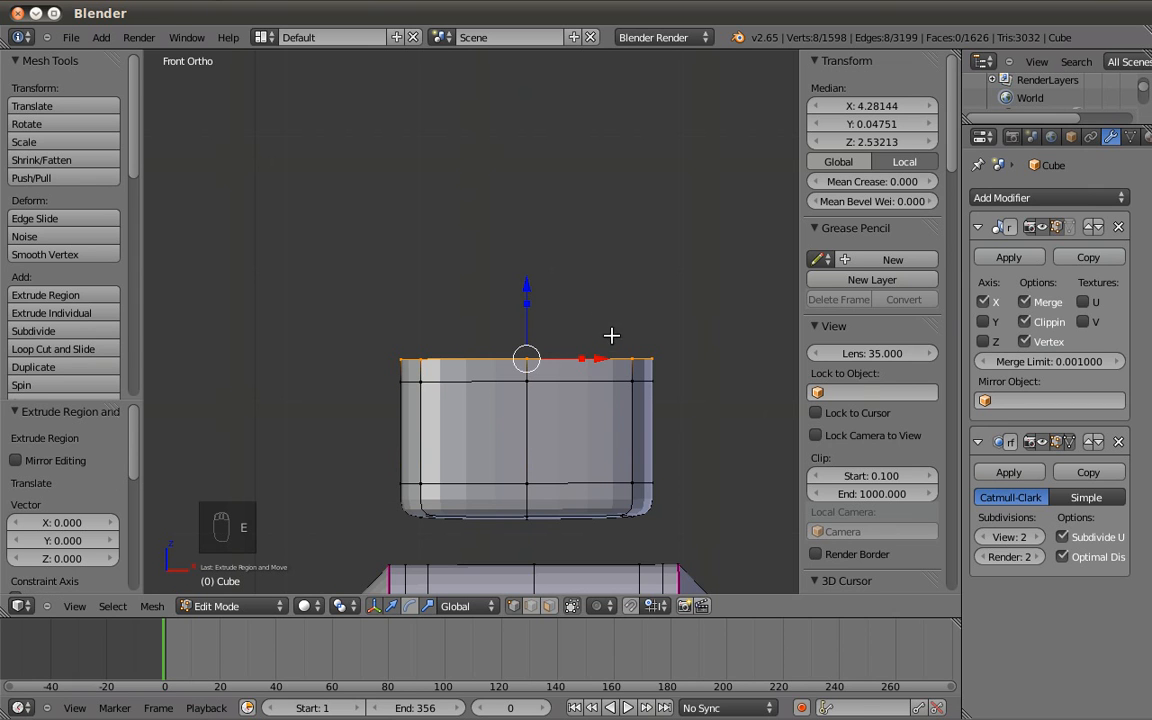
pyautogui.press('e')
pyautogui.click(689, 485)
pyautogui.press('s')
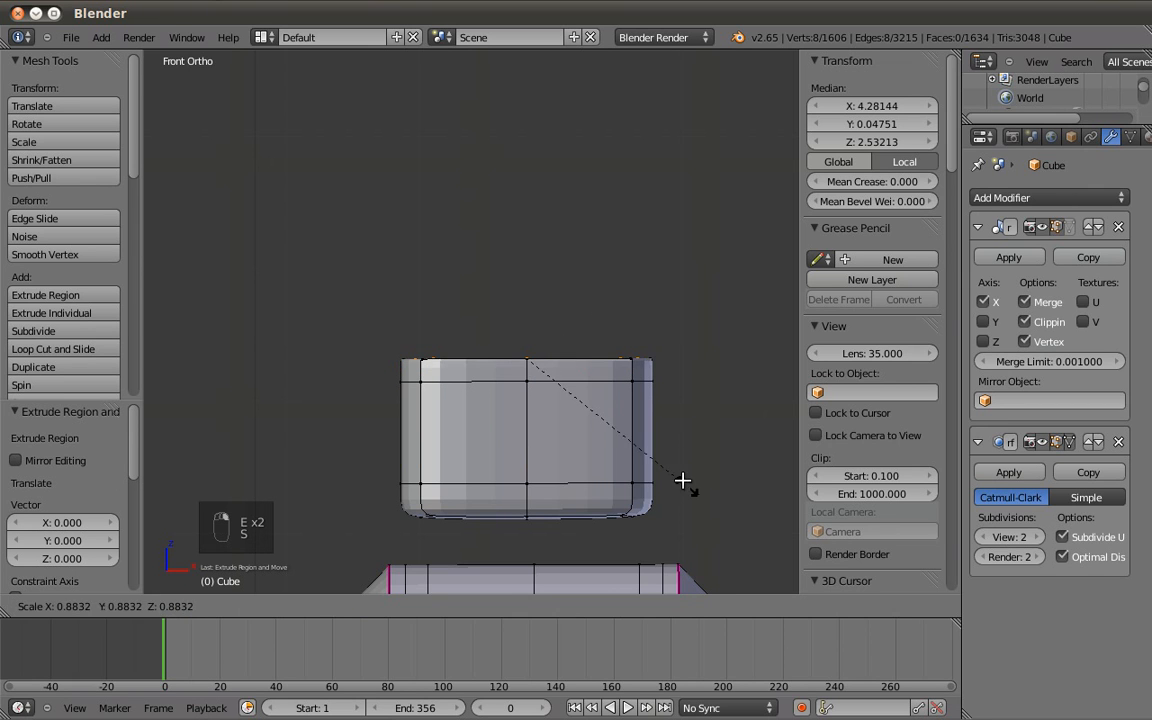
pyautogui.click(672, 462)
pyautogui.moveTo(532, 287); pyautogui.dragTo(527, 267)
# Select four inner-rim vertices around the opening's half toward positive X and fill them with a face.
pyautogui.moveTo(530, 340); pyautogui.dragTo(489, 426, button='middle')
pyautogui.press('a')
pyautogui.rightClick(530, 488)
pyautogui.keyDown('shift'); pyautogui.rightClick(565, 455); pyautogui.keyUp('shift')
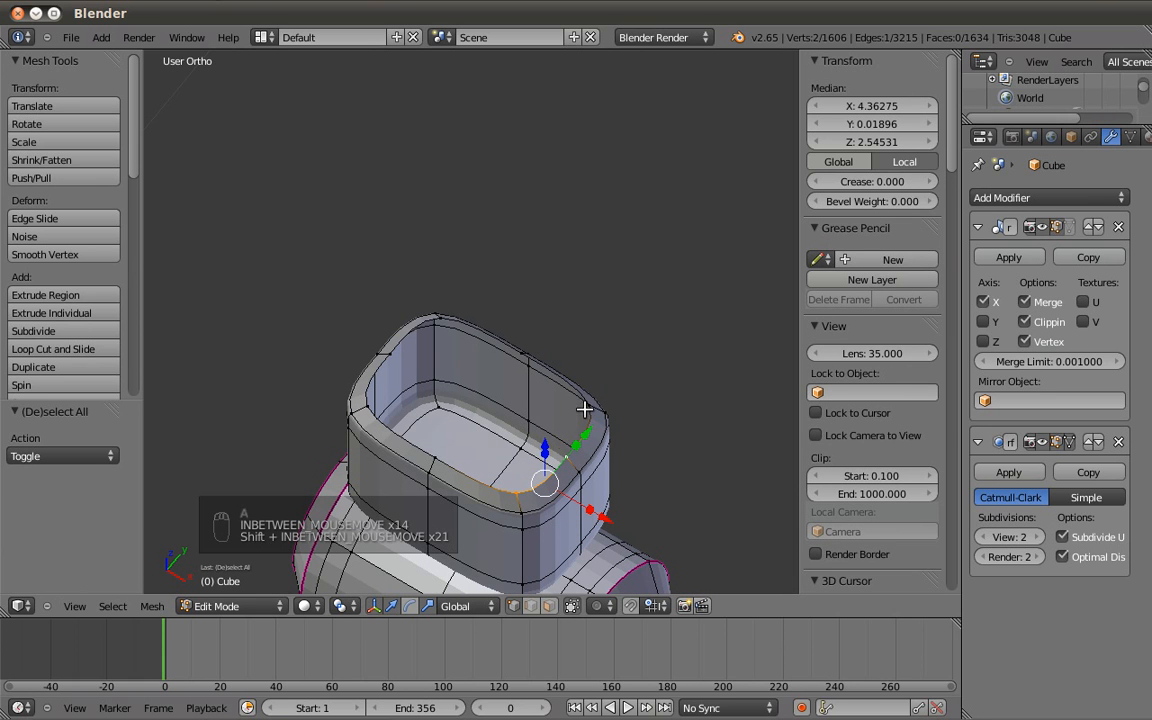
pyautogui.keyDown('shift'); pyautogui.rightClick(567, 449); pyautogui.keyUp('shift')
pyautogui.keyDown('shift'); pyautogui.rightClick(591, 404); pyautogui.keyUp('shift')
pyautogui.keyDown('shift'); pyautogui.rightClick(523, 353); pyautogui.keyUp('shift')
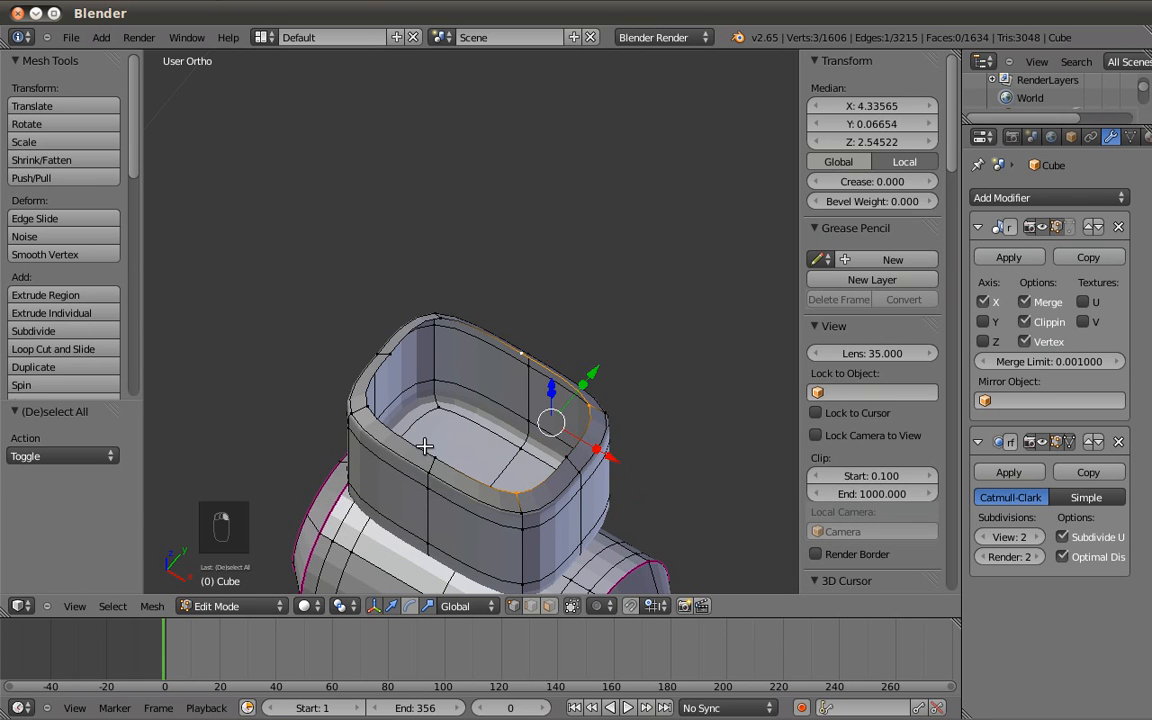
pyautogui.keyDown('shift'); pyautogui.rightClick(437, 457); pyautogui.keyUp('shift')
pyautogui.press('f')
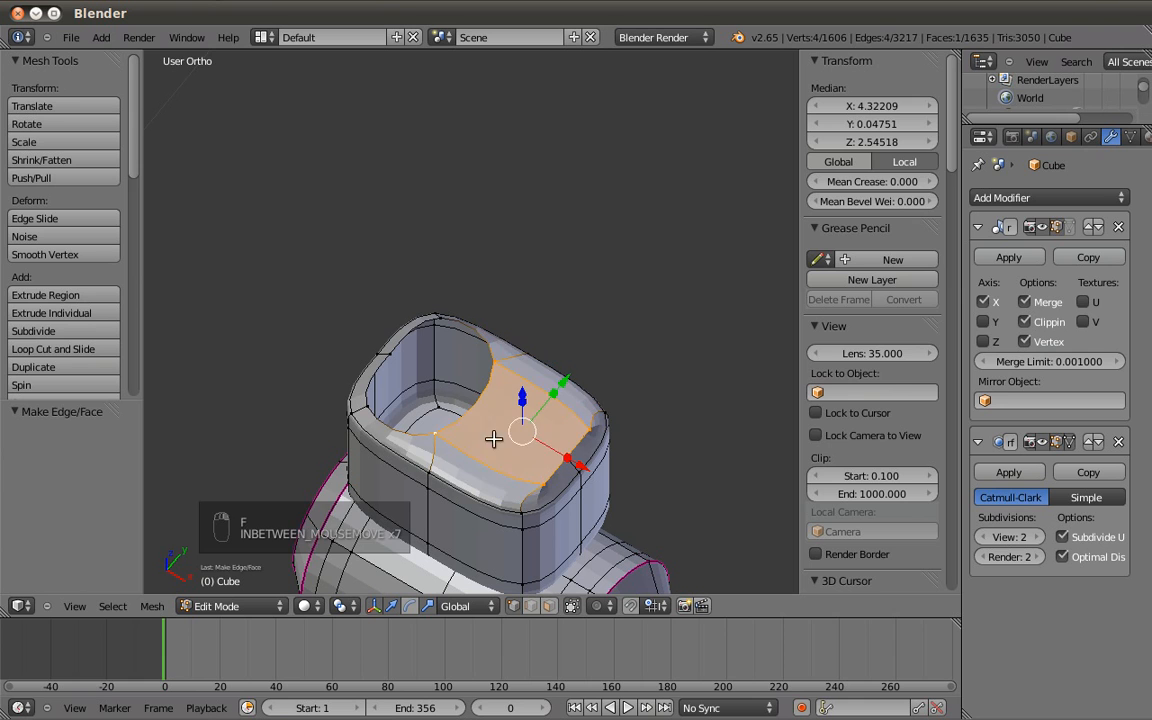
# Select the four inner-rim vertices around the opening's half toward negative X and fill them with a face.
pyautogui.press('a')
pyautogui.rightClick(435, 432)
pyautogui.keyDown('shift'); pyautogui.rightClick(370, 408); pyautogui.keyUp('shift')
pyautogui.keyDown('shift'); pyautogui.rightClick(436, 322); pyautogui.keyUp('shift')
pyautogui.keyDown('shift'); pyautogui.rightClick(507, 369); pyautogui.keyUp('shift')
pyautogui.press('f')
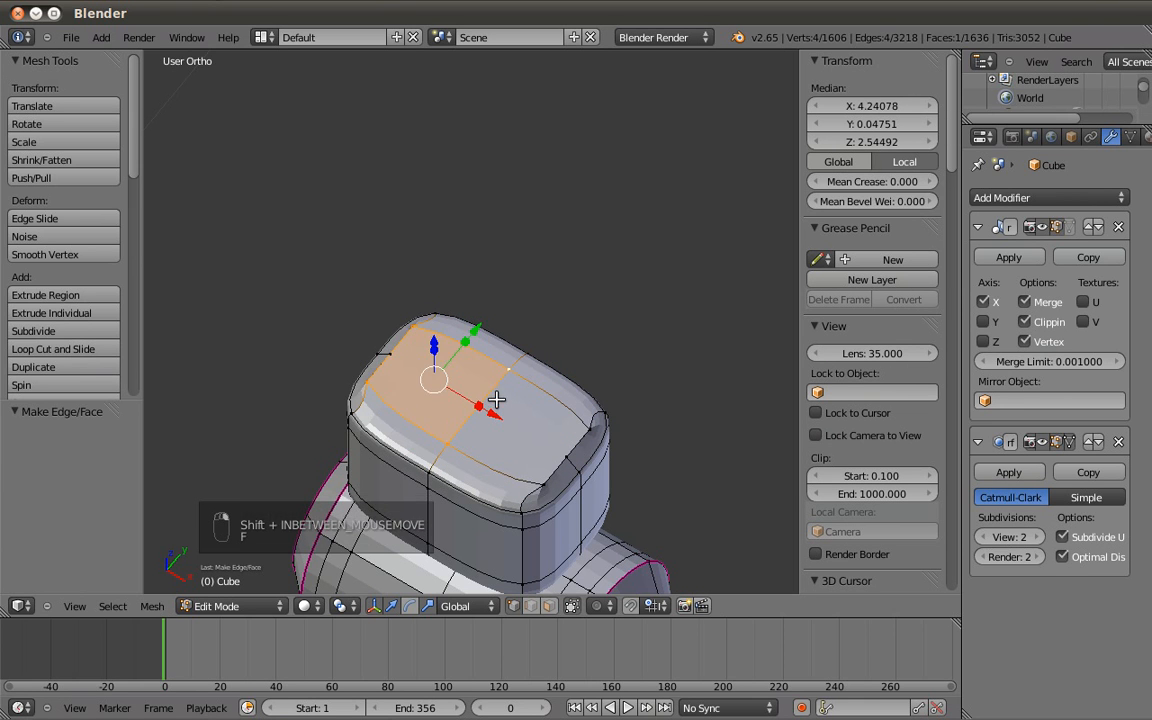
# Add a centred loop cut along X across the two top faces and scale the new edges slightly inward.
pyautogui.press('a')
pyautogui.hotkey('ctrl', 'r')
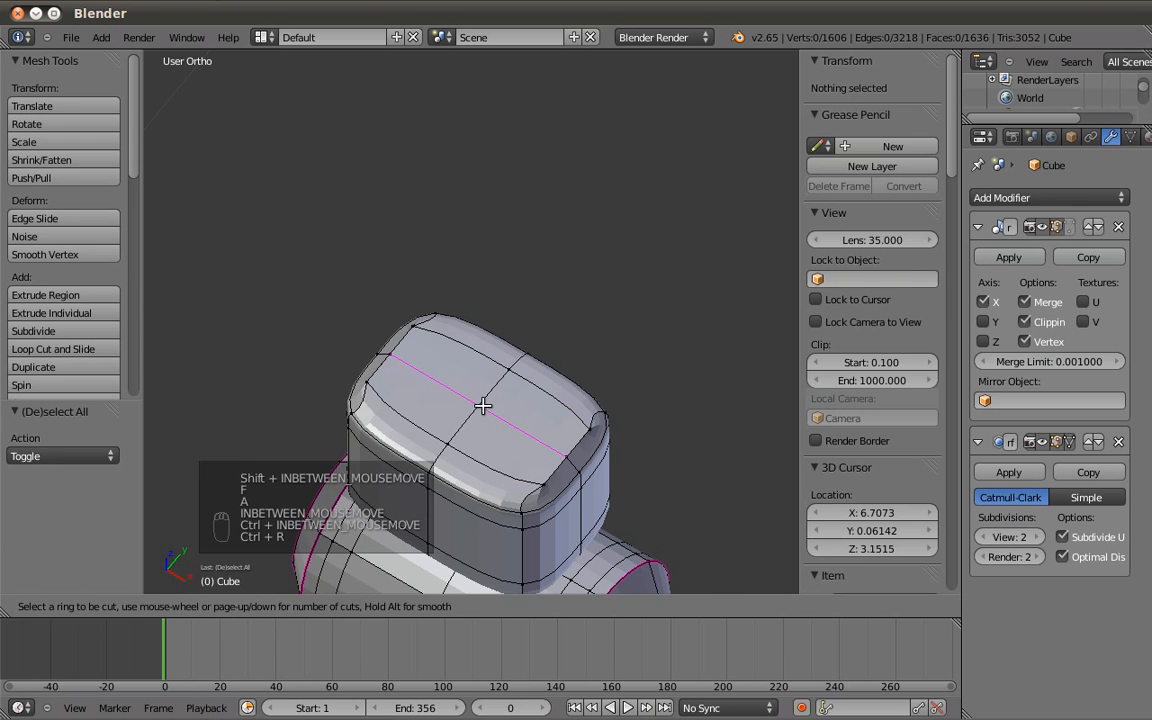
pyautogui.click(483, 405)
pyautogui.rightClick(530, 434)
pyautogui.press('s')
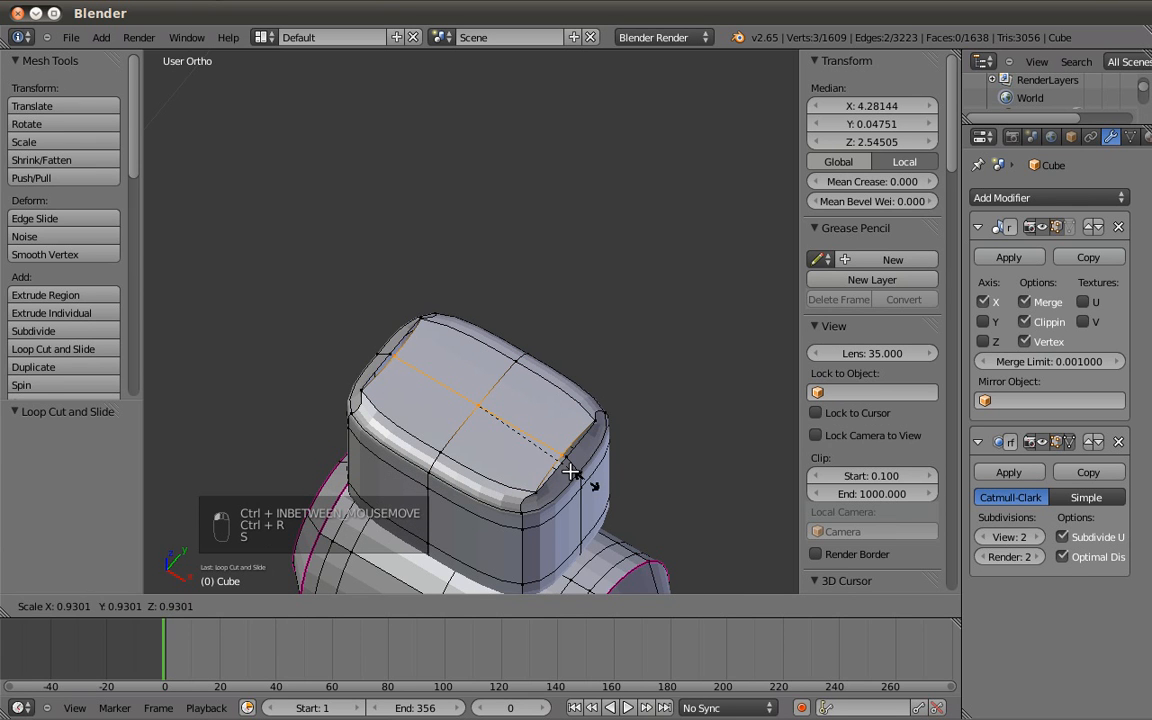
pyautogui.click(570, 466)
# Merge the loop cut's positive-X end vertex with the adjacent rim midpoint, using At First.
pyautogui.press('a')
pyautogui.rightClick(568, 460)
pyautogui.keyDown('shift'); pyautogui.rightClick(560, 460); pyautogui.keyUp('shift')
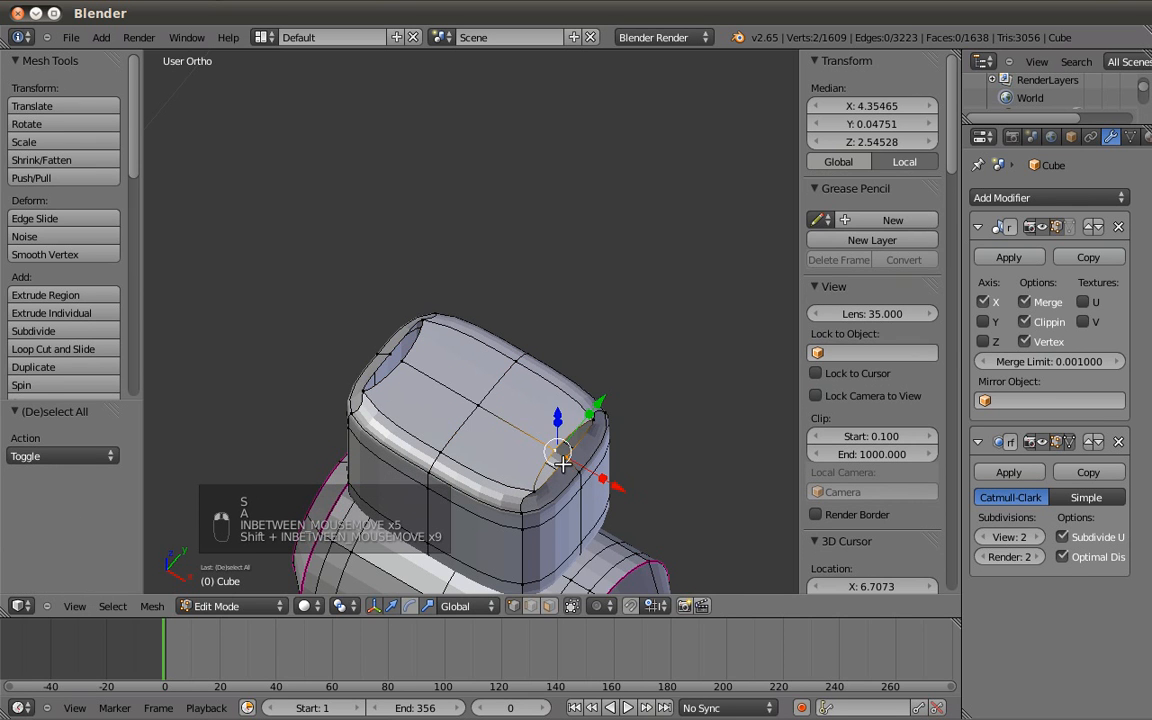
pyautogui.hotkey('alt', 'm')
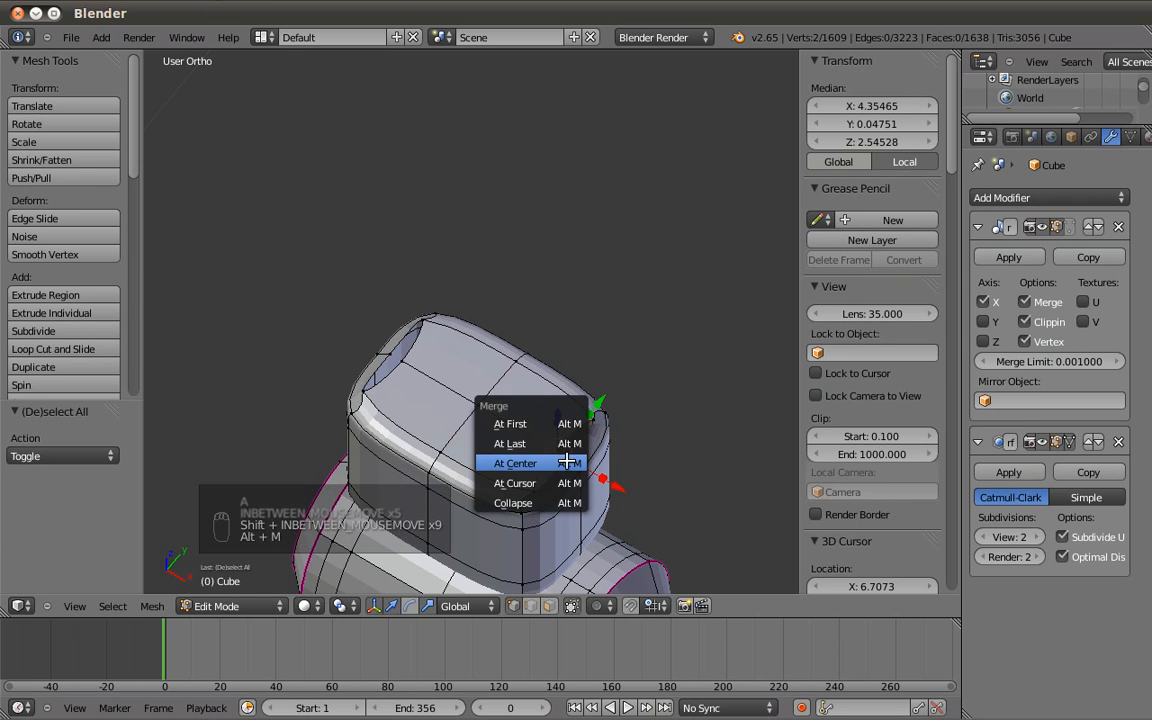
pyautogui.click(537, 424)
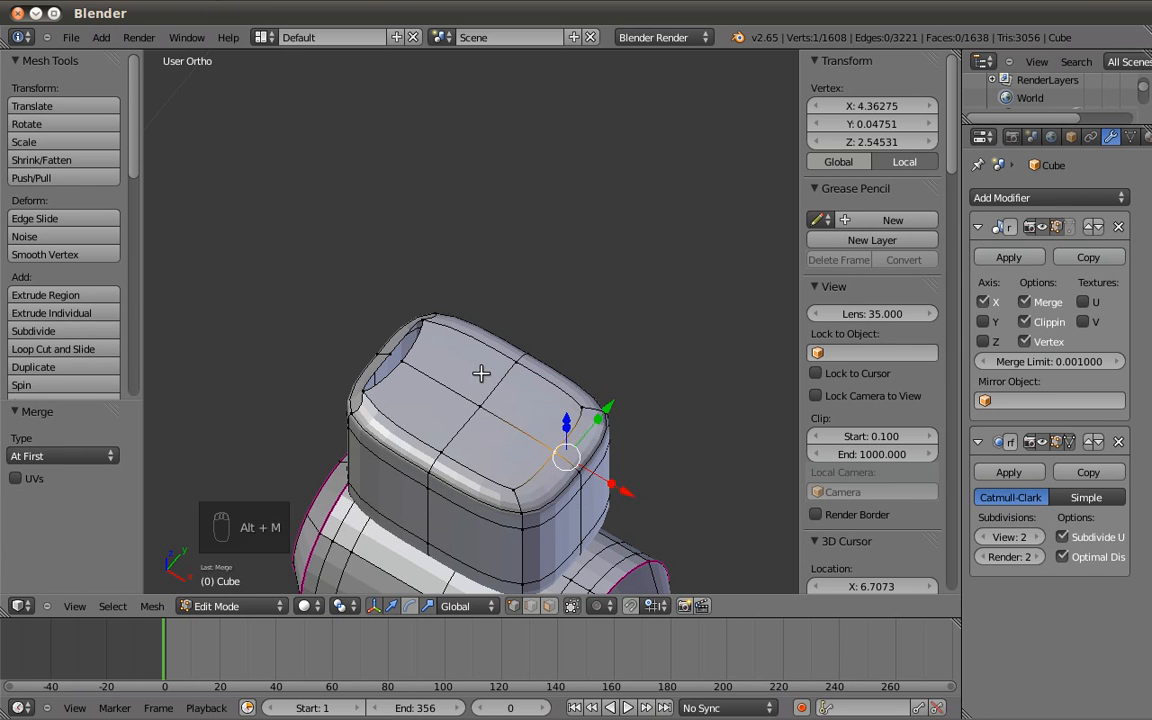
# Merge the loop cut's negative-X end vertex with the adjacent rim midpoint, using At Last, and clear the selection.
pyautogui.rightClick(398, 365)
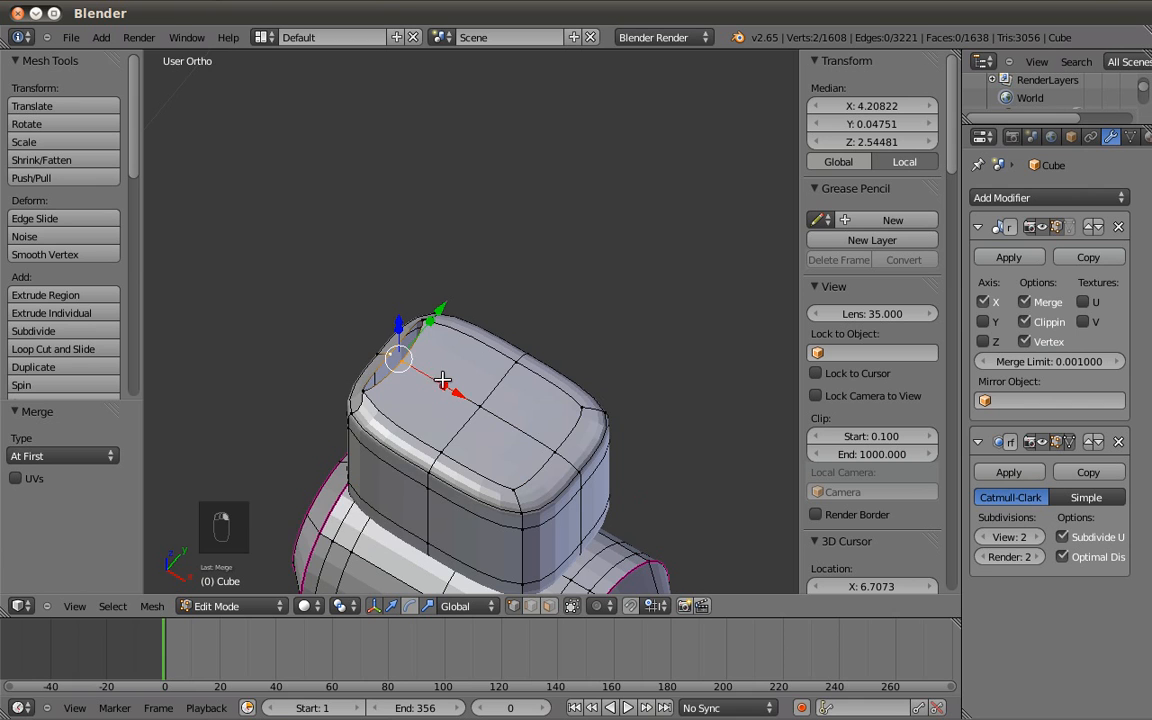
pyautogui.hotkey('alt', 'm')
pyautogui.hotkey('alt', 'm')
pyautogui.click(401, 401)
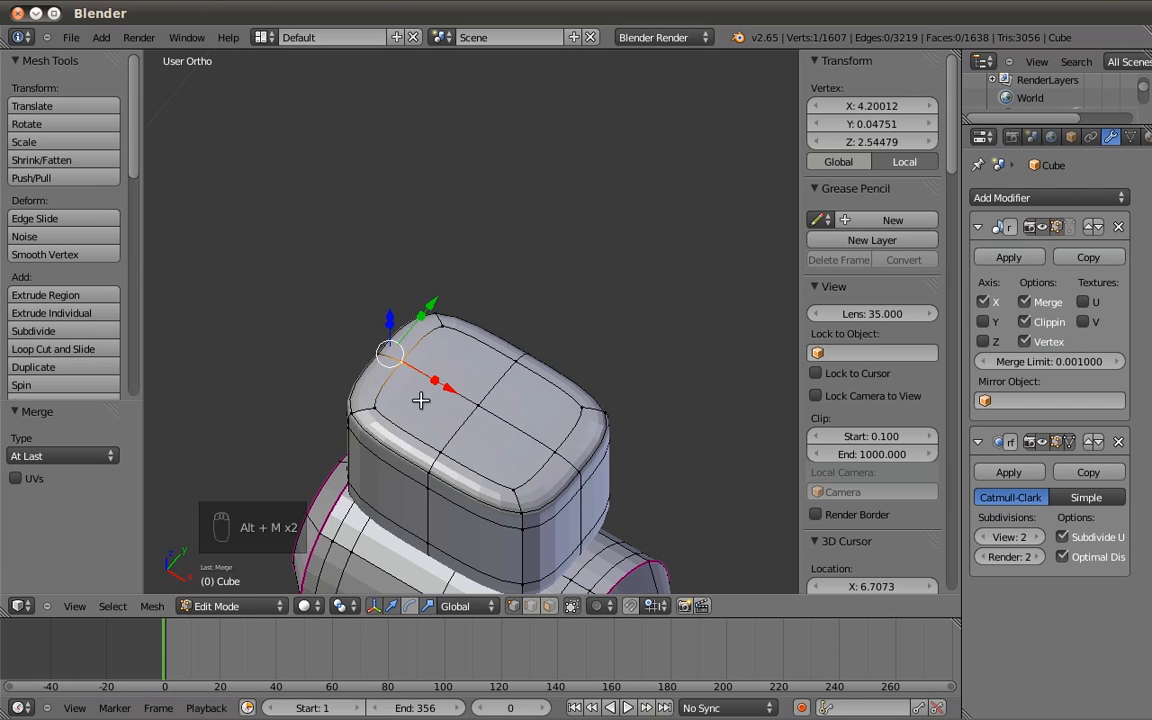
pyautogui.press('a')
# Add two vertical loop cuts around the rounded block in front view, one on each side of its centre line.
pyautogui.press('KP_1')
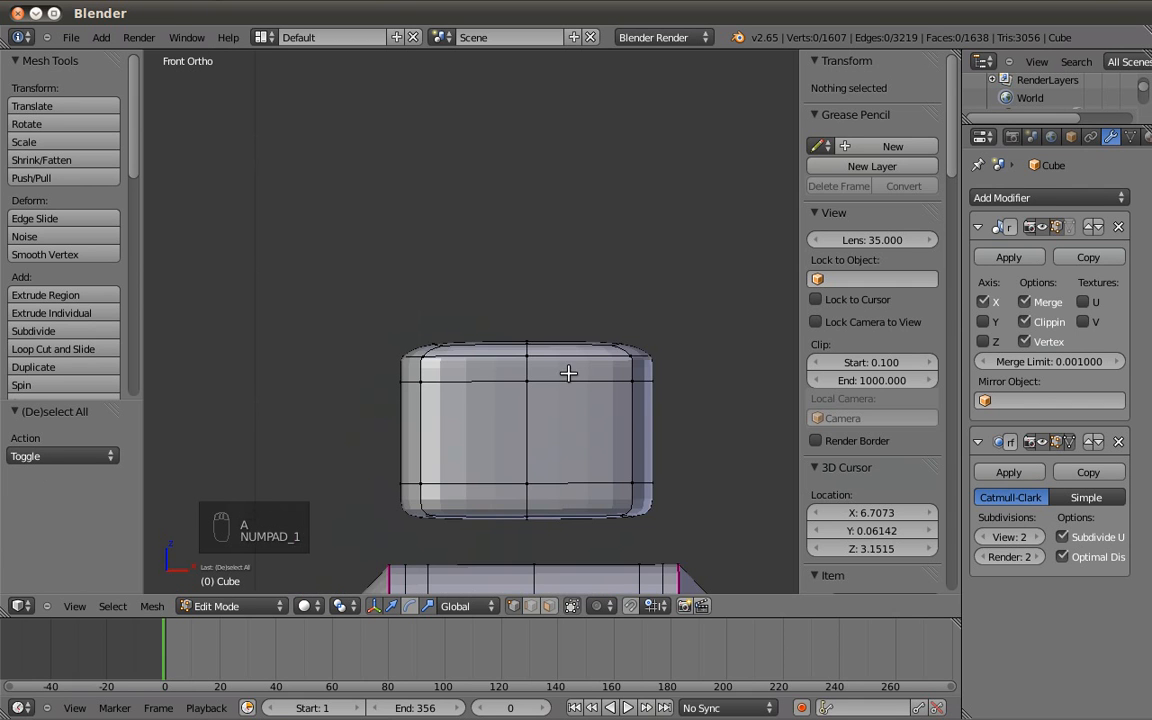
pyautogui.hotkey('ctrl', 'r')
pyautogui.click(589, 352)
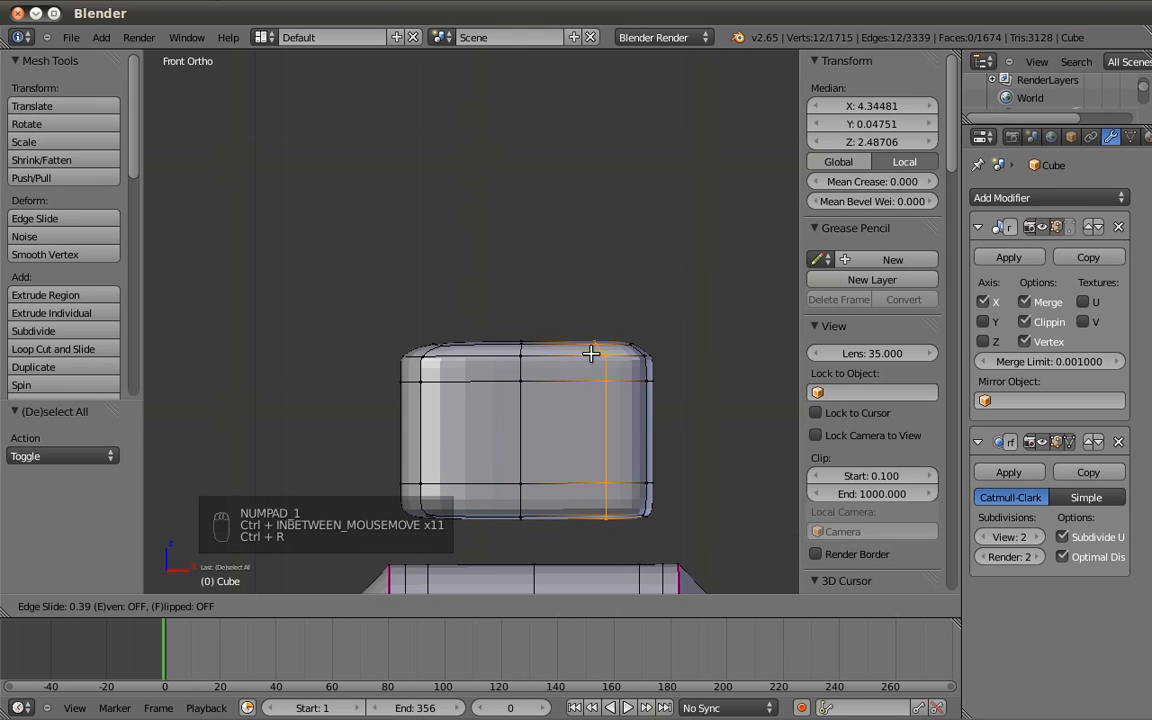
pyautogui.click(471, 338)
pyautogui.hotkey('ctrl', 'r')
pyautogui.click(453, 330)
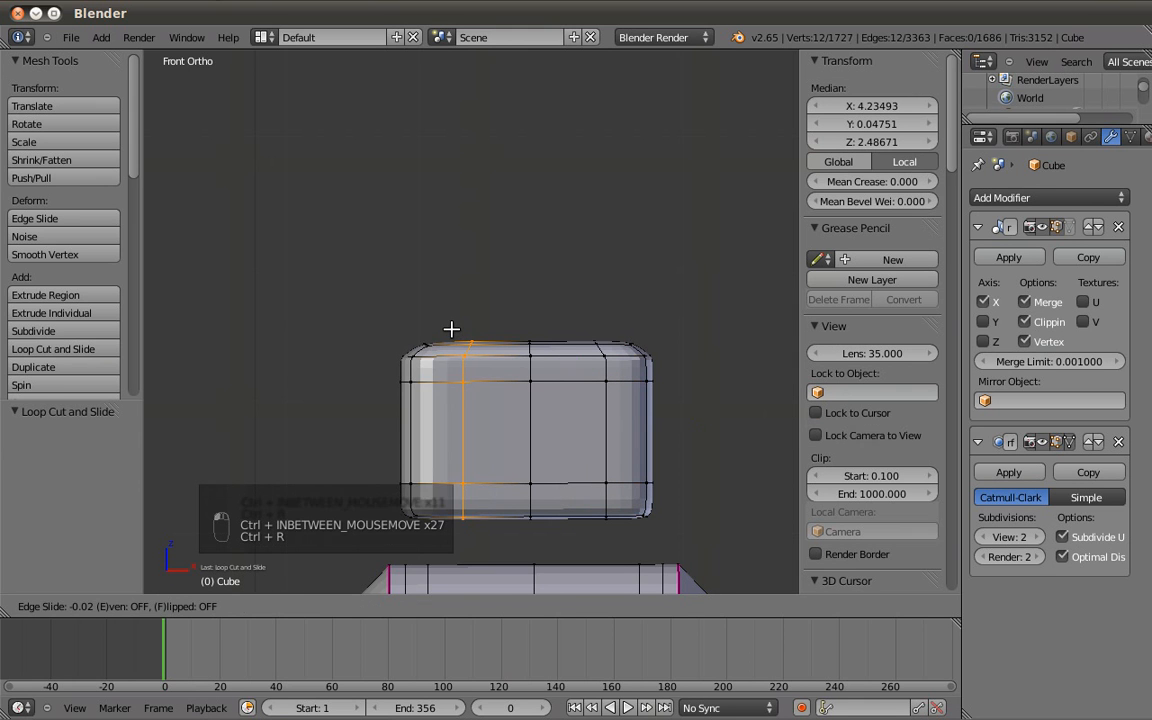
pyautogui.click(560, 312)
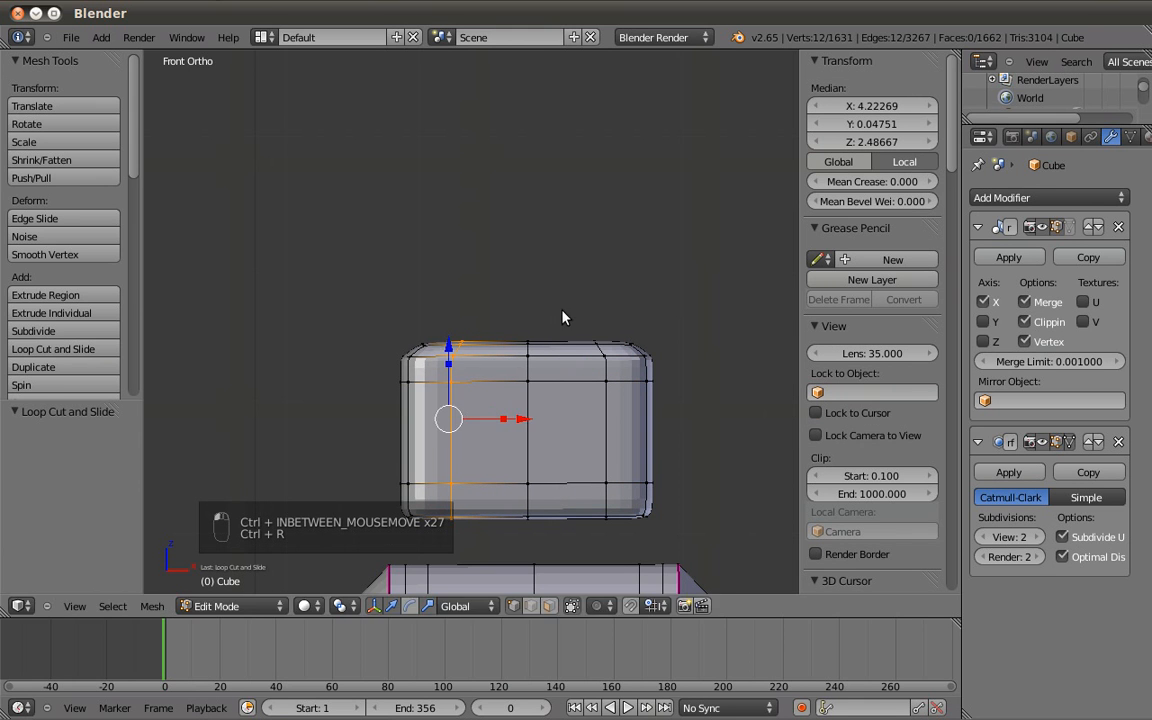
# Select the whole rounded block and lower it about 0.023 along Z onto the tube.
pyautogui.press('Tab')
pyautogui.moveTo(566, 316); pyautogui.dragTo(591, 360, button='middle')
pyautogui.press('a')
pyautogui.press('KP_1')
pyautogui.press('Tab')
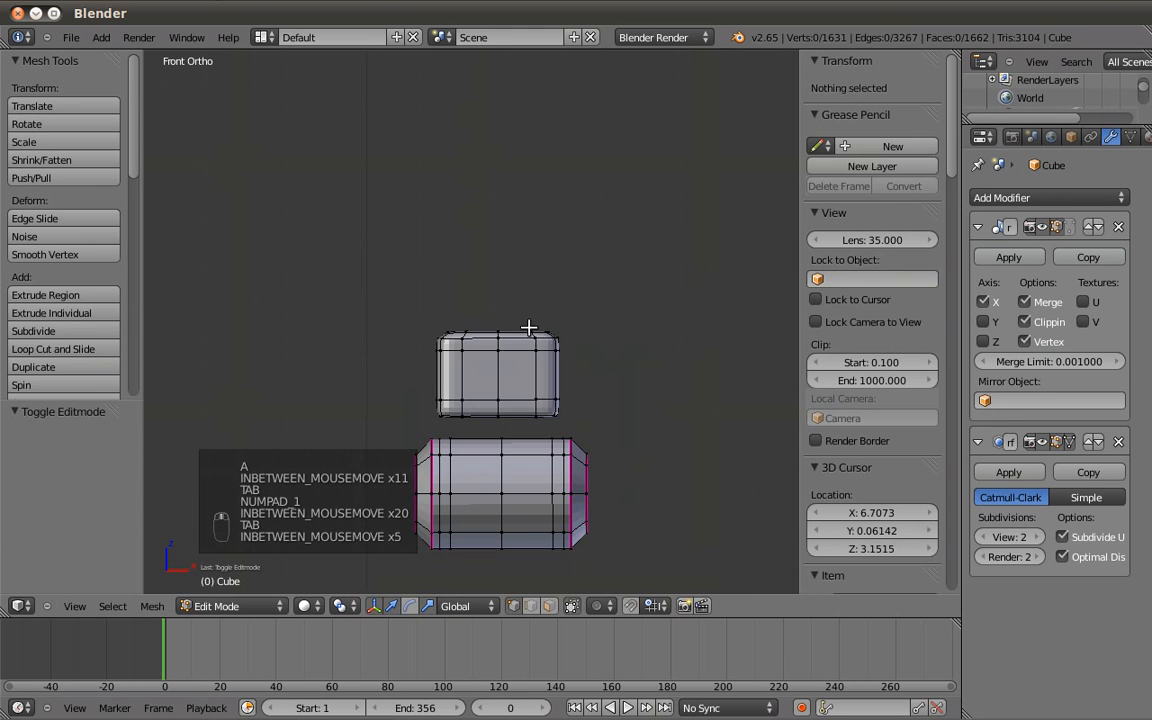
pyautogui.press('l')
pyautogui.moveTo(501, 302)
pyautogui.mouseDown()
pyautogui.moveTo(496, 265)
pyautogui.moveTo(499, 309)
pyautogui.mouseUp()
pyautogui.keyDown('shift'); pyautogui.scroll(-5, 491, 193); pyautogui.keyUp('shift')
pyautogui.press('KP_3')
pyautogui.press('KP_1')
pyautogui.scroll(-7, 519, 121)
pyautogui.keyDown('shift'); pyautogui.scroll(-8, 514, 116); pyautogui.keyUp('shift')
# Duplicate the rounded block and move the copy about 0.331 down along Z to below the tube.
pyautogui.hotkey('shift', 'd')
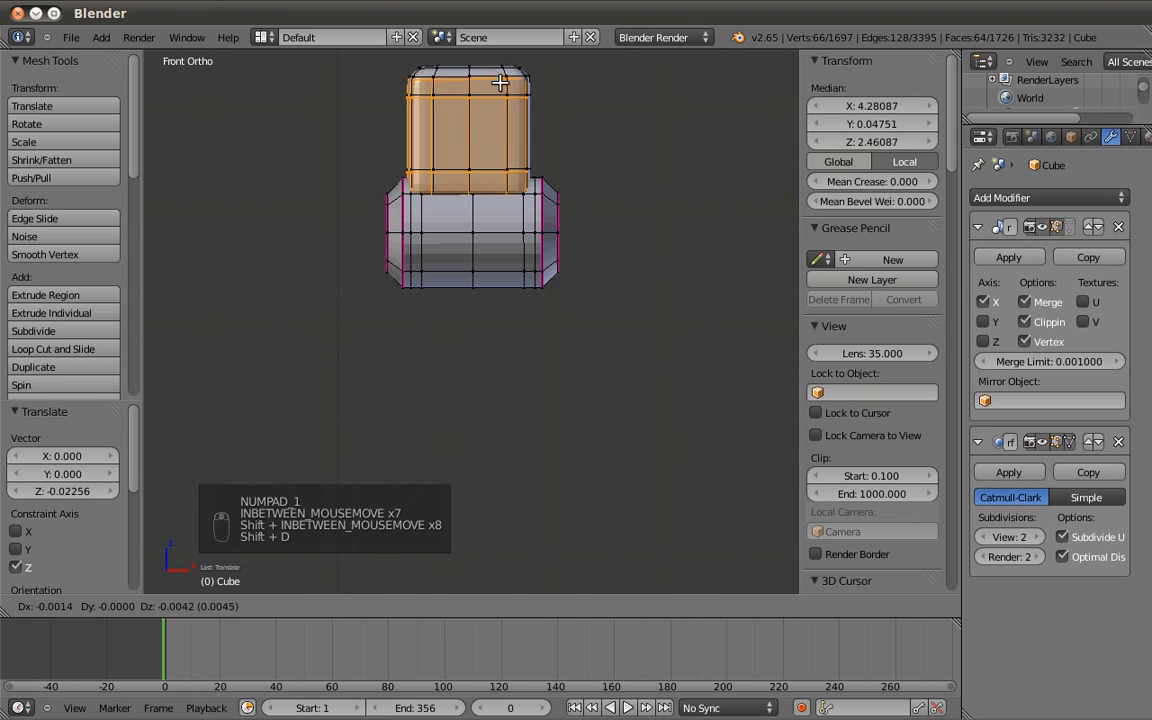
pyautogui.click(496, 82)
pyautogui.scroll(-3, 489, 85)
pyautogui.press('g')
pyautogui.press('z')
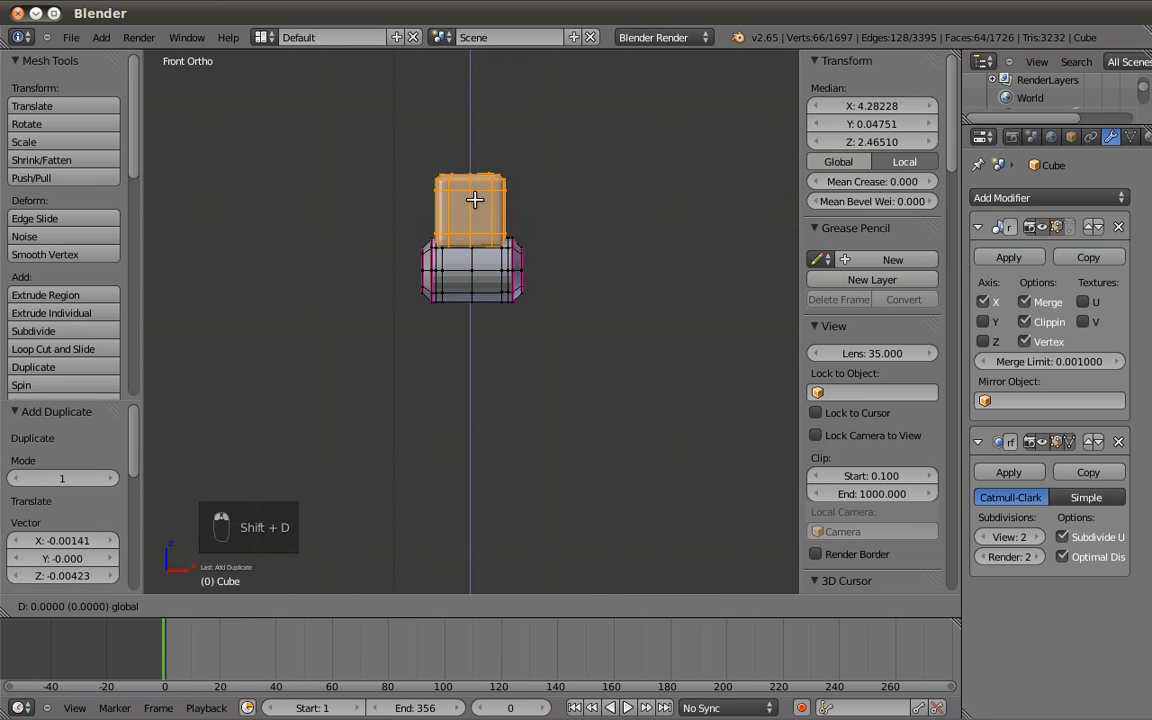
pyautogui.click(468, 258)
# Rotate the lower block about -42.9° in right view and shift it about 0.079 in Y and 0.041 in Z against the tube.
pyautogui.press('KP_3')
pyautogui.scroll(1, 520, 388)
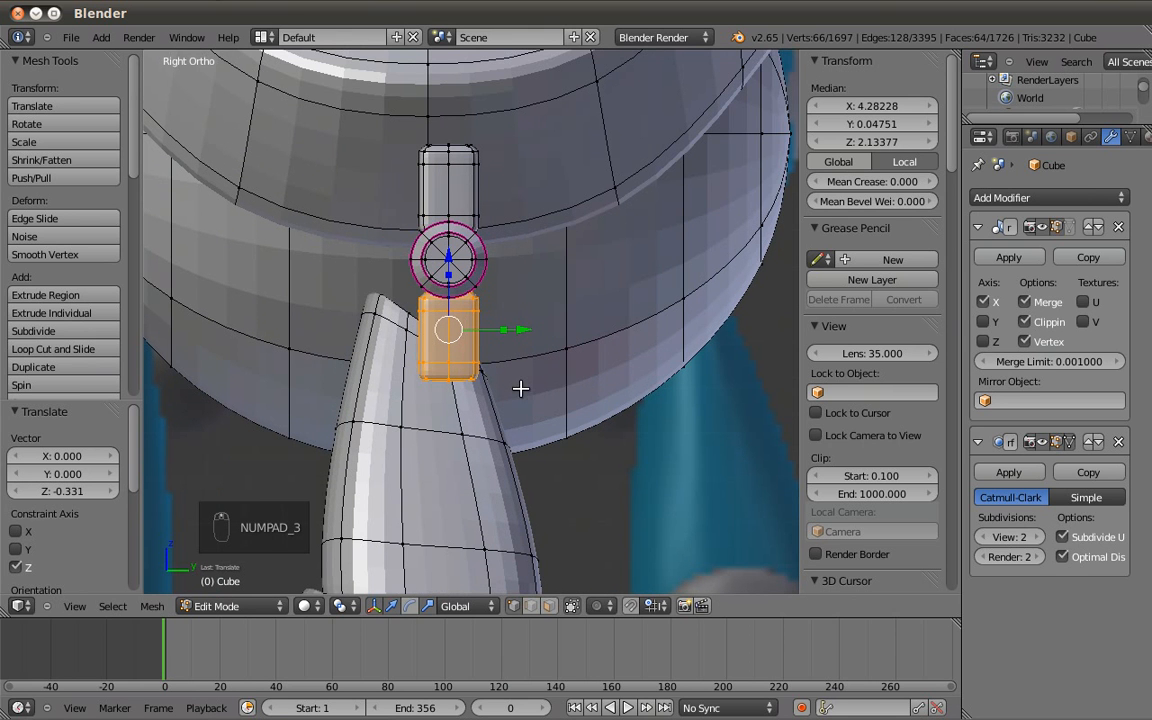
pyautogui.press('r')
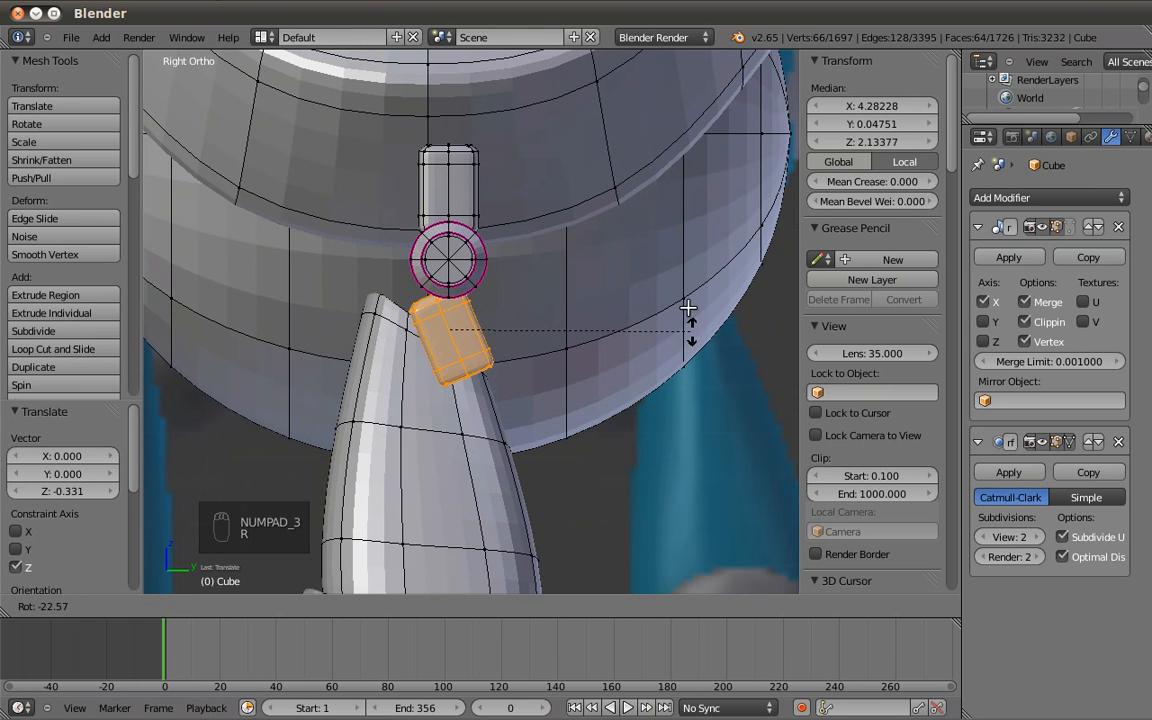
pyautogui.click(553, 359)
pyautogui.press('g')
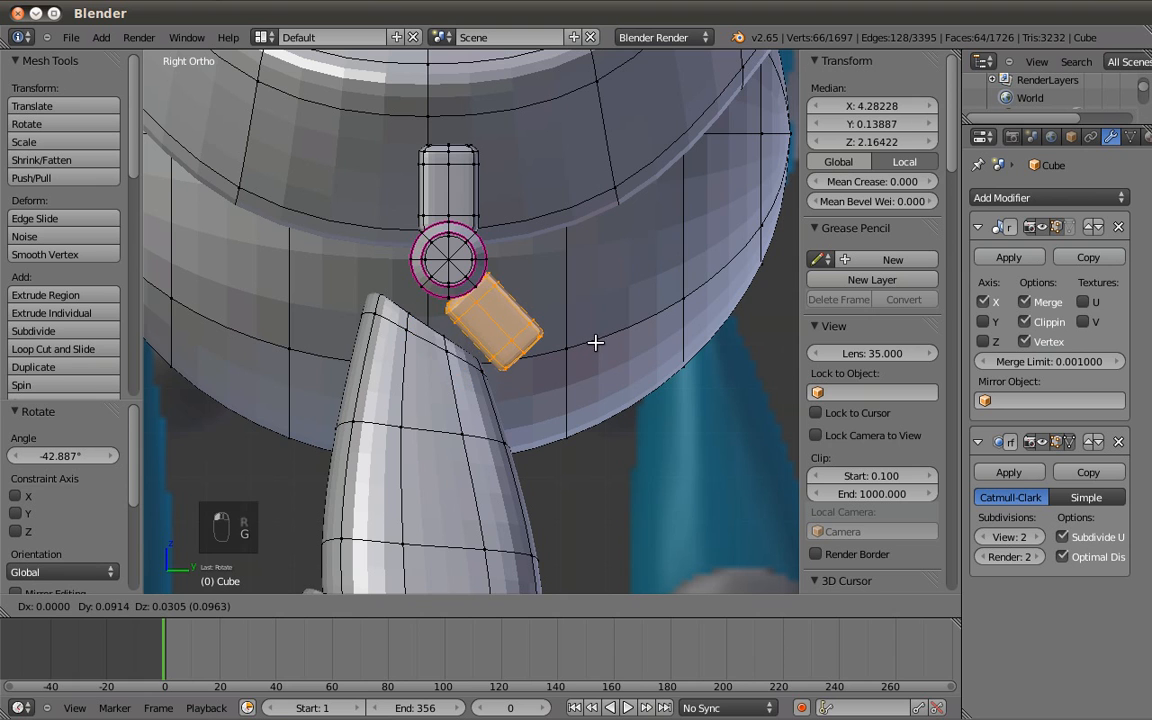
pyautogui.click(589, 342)
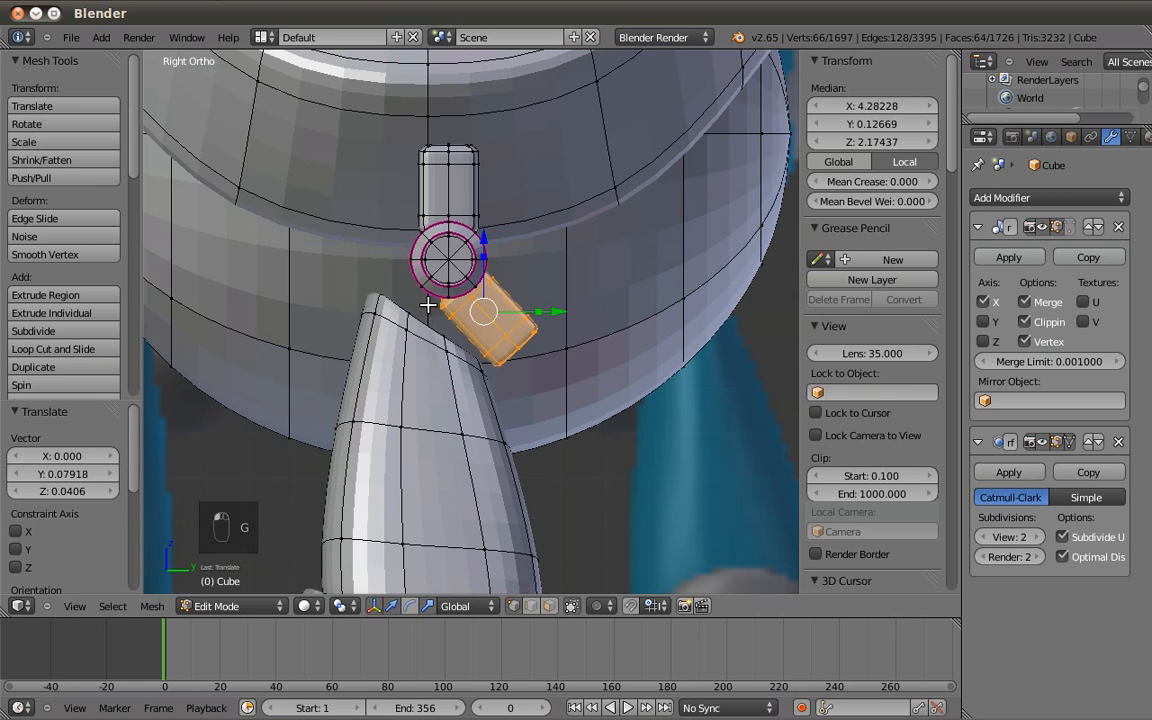
# Duplicate the tube and place the copy at the angled block's lower end, about 0.195 in Y and -0.225 in Z away.
pyautogui.press('a')
pyautogui.press('l')
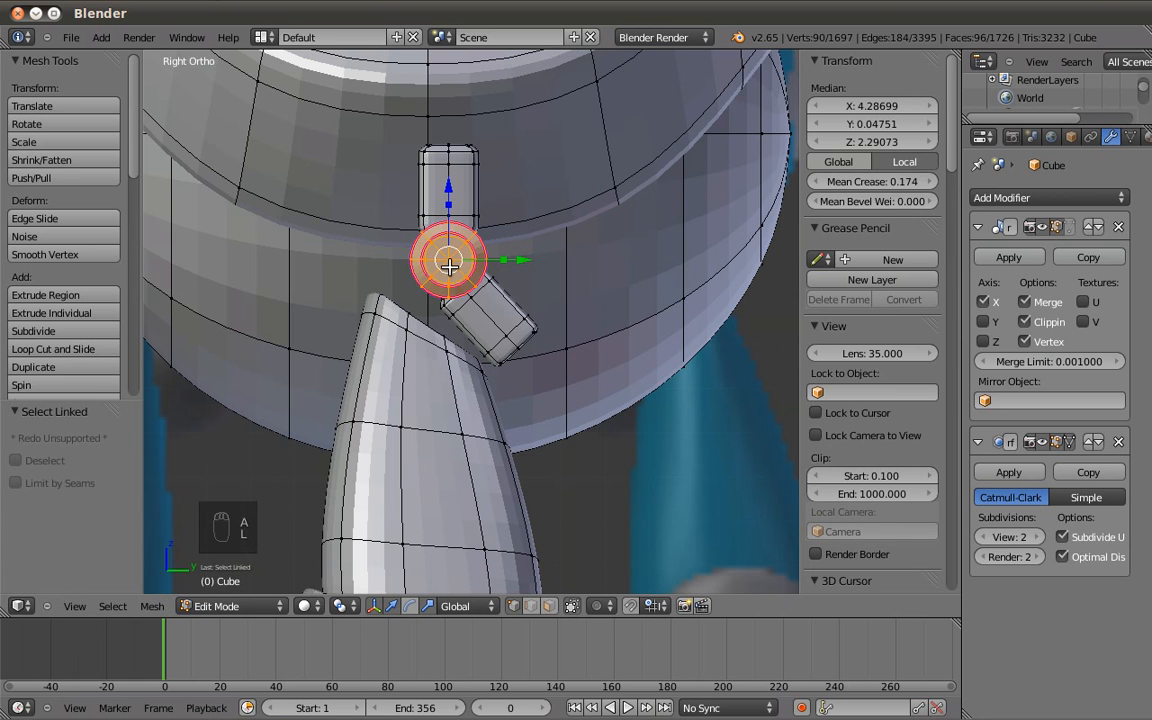
pyautogui.hotkey('shift', 'd')
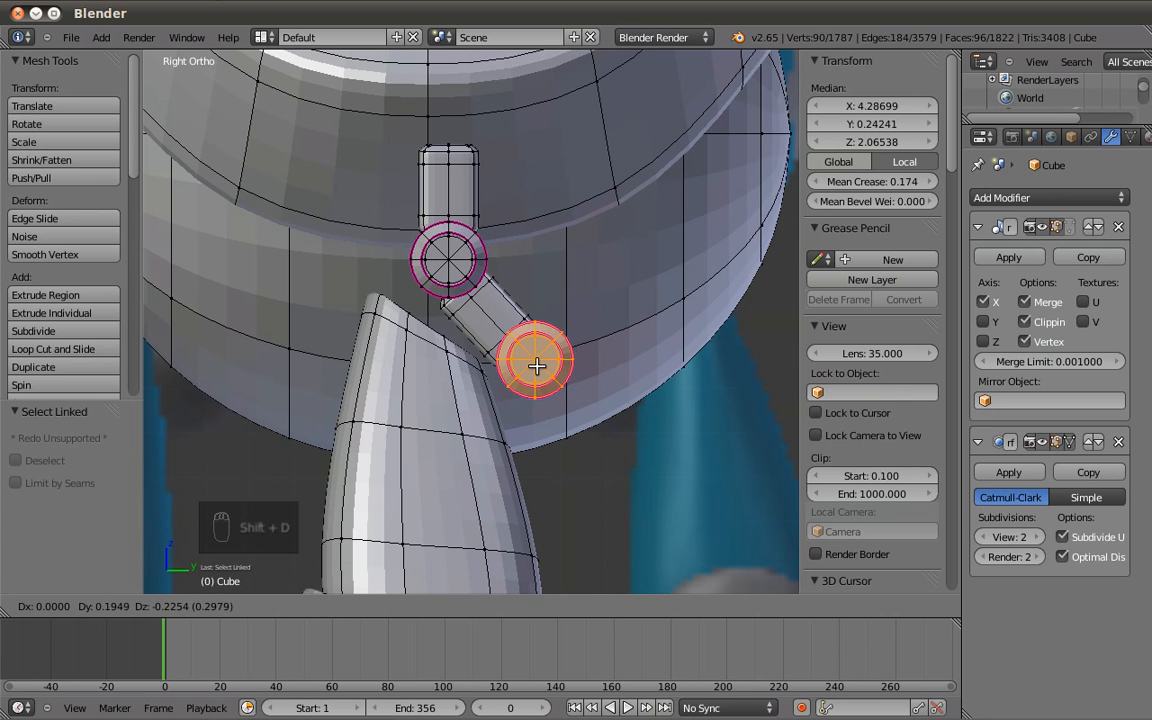
pyautogui.click(535, 360)
pyautogui.press('a')
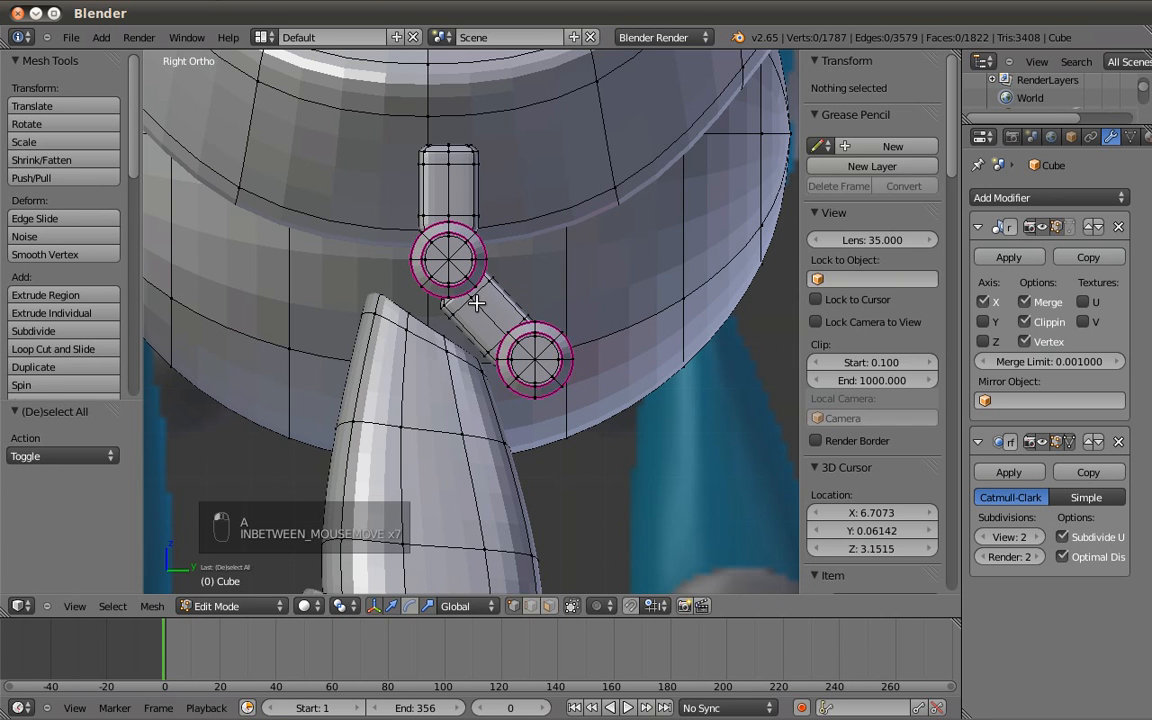
# Duplicate the angled block about 0.280 in Y and -0.148 in Z away, and rotate the copy about -84.1°.
pyautogui.press('l')
pyautogui.hotkey('shift', 'd')
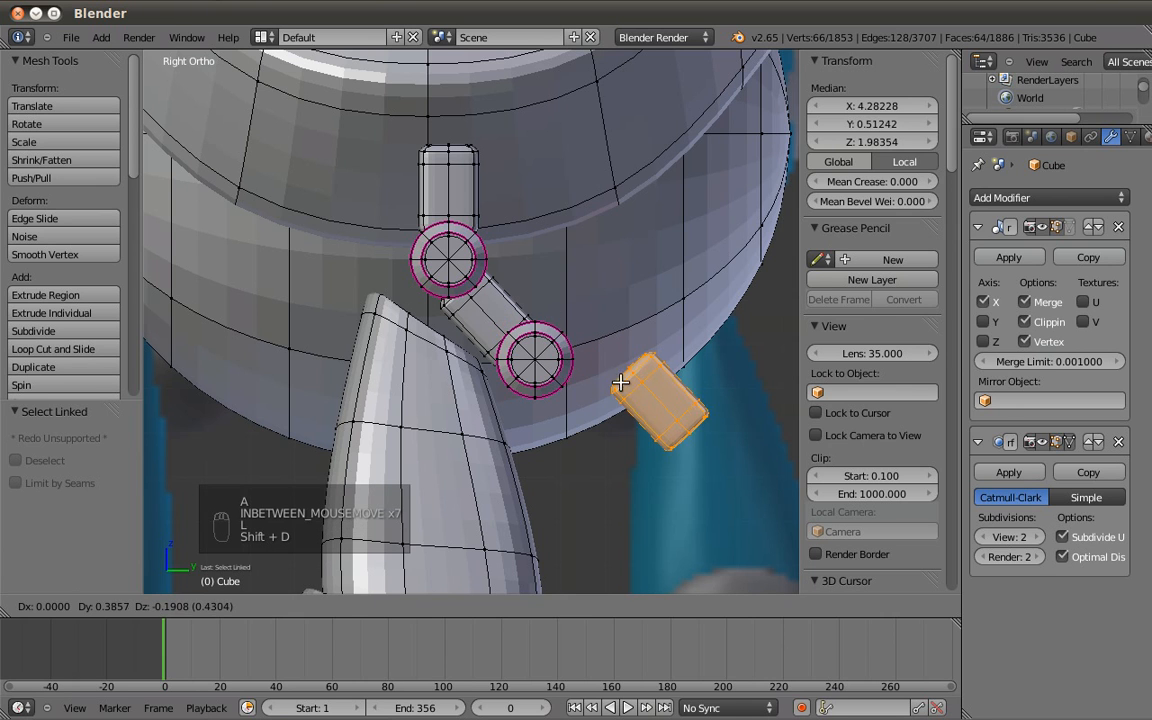
pyautogui.click(653, 341)
pyautogui.press('r')
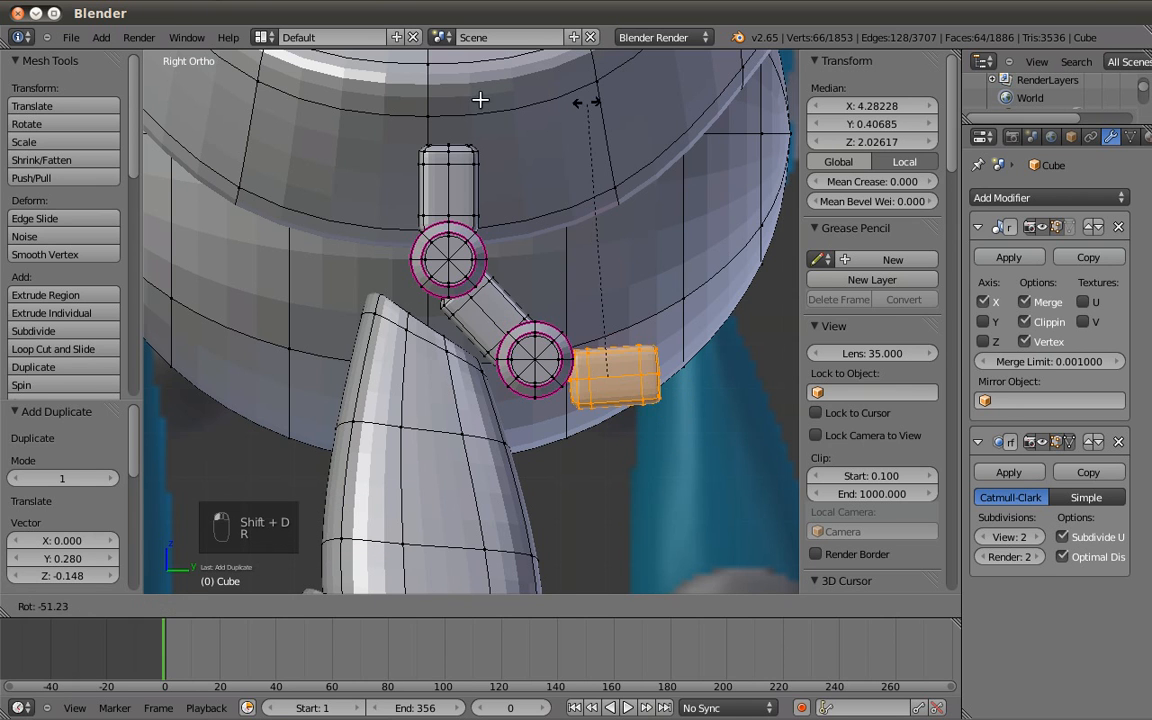
pyautogui.click(414, 122)
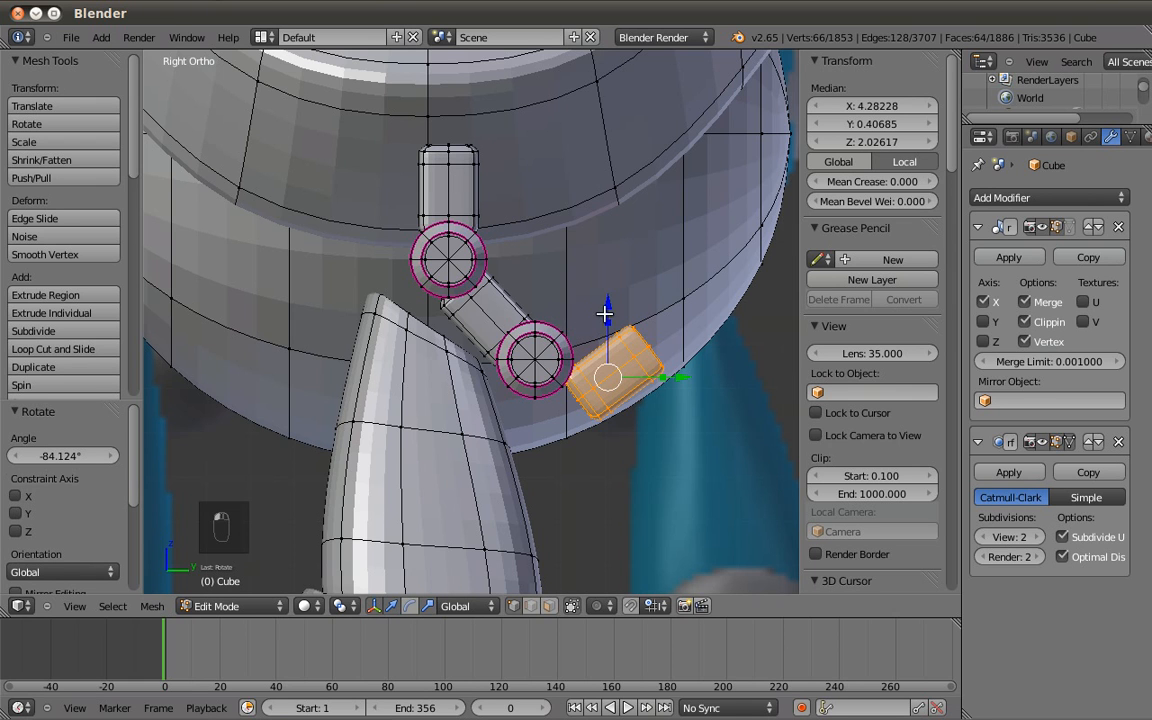
# Move the new block about -0.054 in Y and 0.112 in Z so it meets the lower tube.
pyautogui.scroll(1, 557, 285)
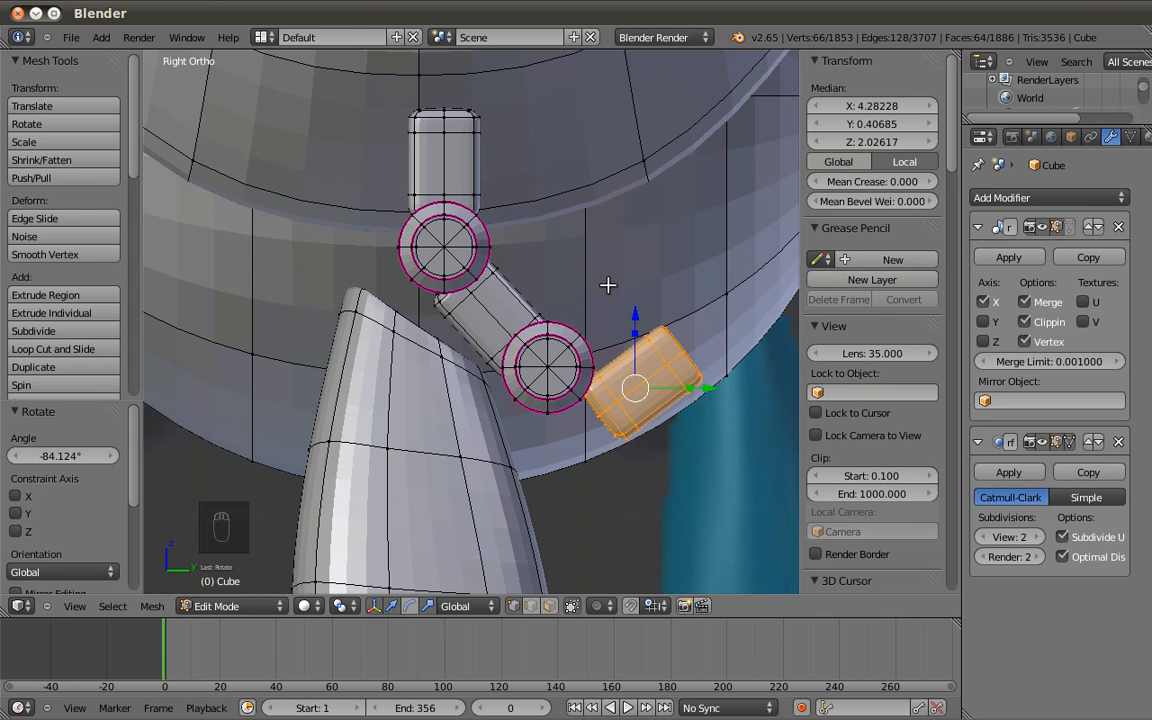
pyautogui.press('g')
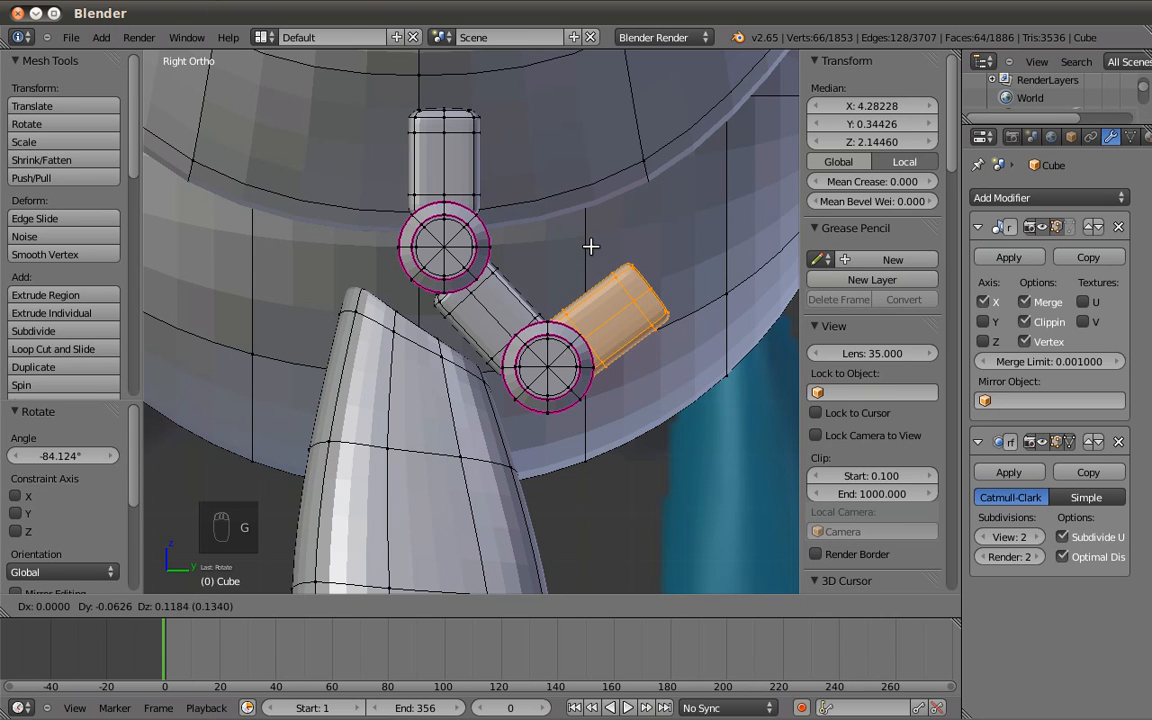
pyautogui.click(591, 246)
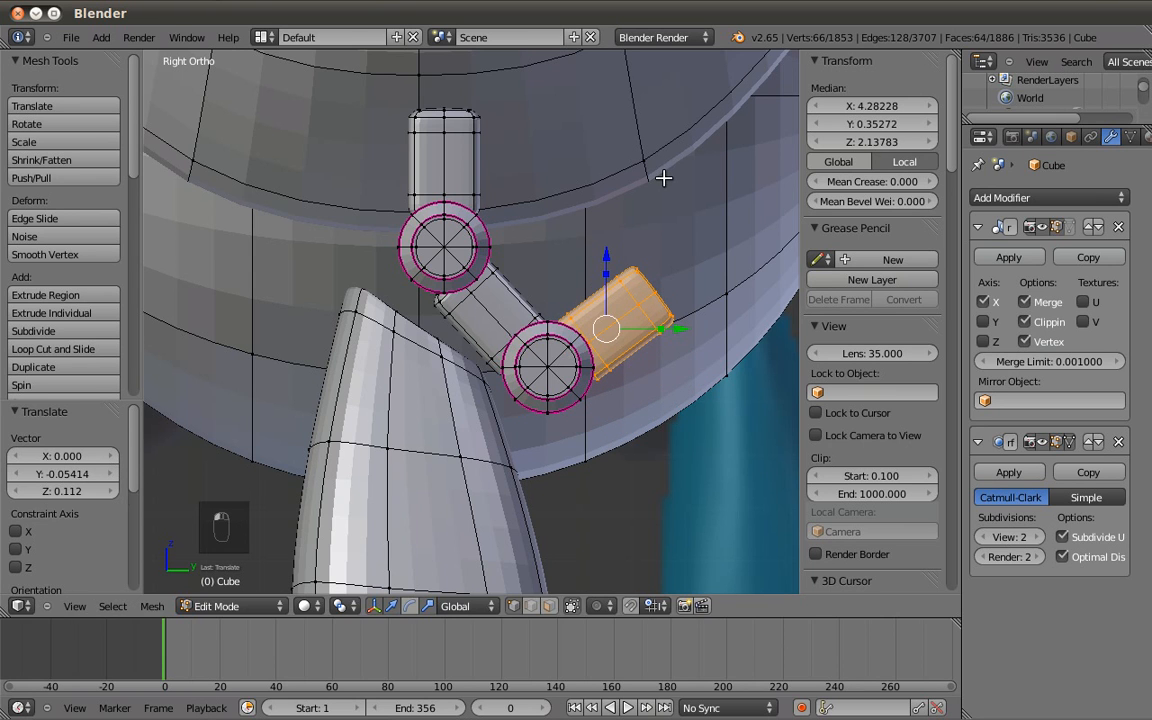
pyautogui.press('s')
pyautogui.rightClick(702, 340)
# Box-select all blocks and tubes of the finger in front view and duplicate them about 0.285 along positive X.
pyautogui.moveTo(605, 405); pyautogui.dragTo(594, 411, button='middle')
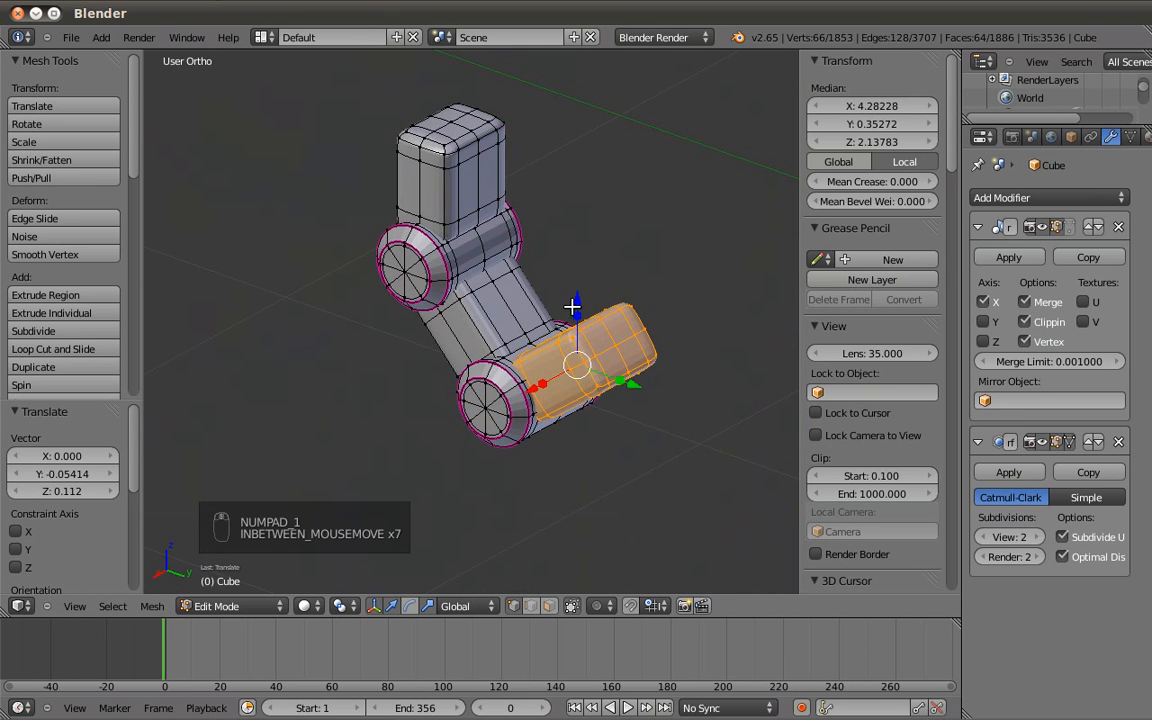
pyautogui.press('KP_1')
pyautogui.press('KP_3')
pyautogui.keyDown('shift'); pyautogui.moveTo(586, 309); pyautogui.dragTo(587, 312, button='middle'); pyautogui.keyUp('shift')
pyautogui.press('KP_1')
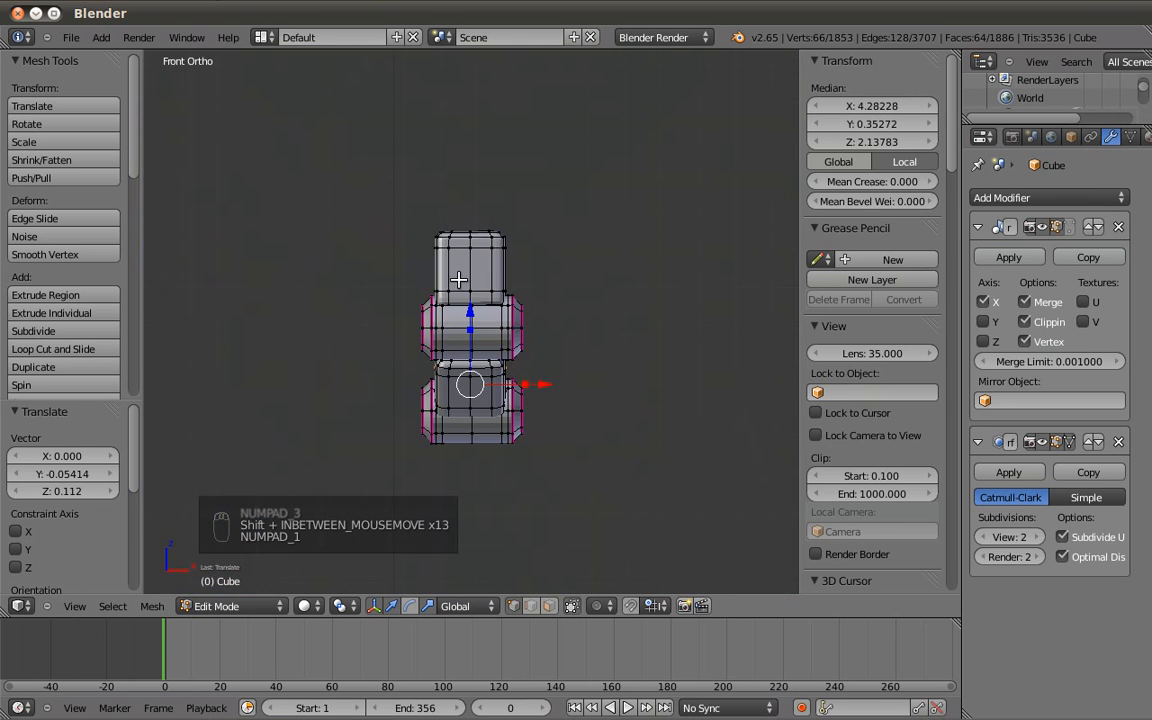
pyautogui.press('z')
pyautogui.press('a')
pyautogui.press('b')
pyautogui.moveTo(386, 180); pyautogui.dragTo(617, 501)
pyautogui.press('z')
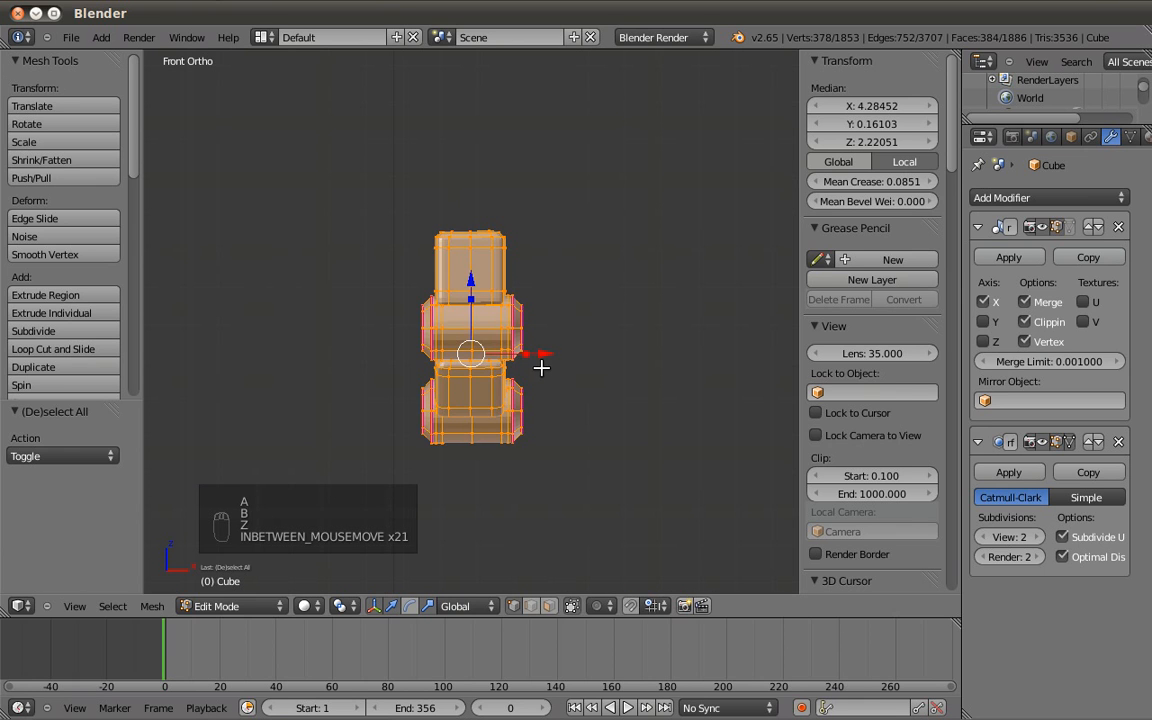
pyautogui.hotkey('shift', 'd')
pyautogui.press('x')
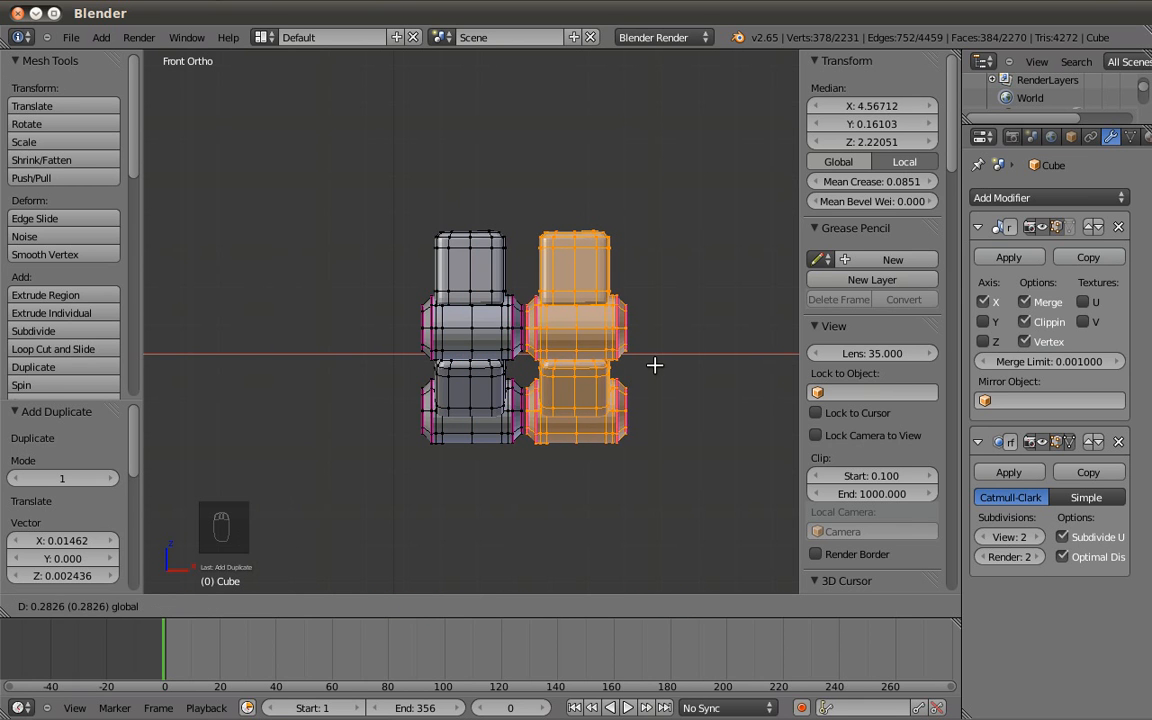
pyautogui.click(654, 365)
# Duplicate the second finger in place and move the copy -0.555 along X to the first finger's other side.
pyautogui.hotkey('shift', 'd')
pyautogui.rightClick(645, 352)
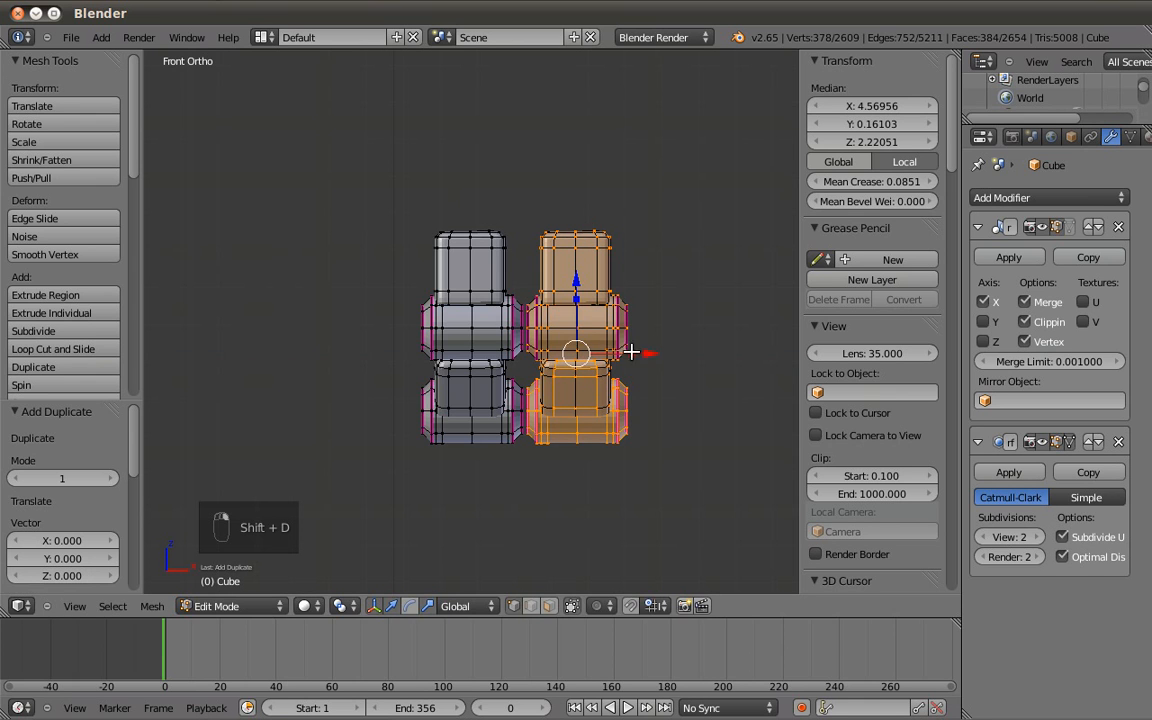
pyautogui.press('g')
pyautogui.press('x')
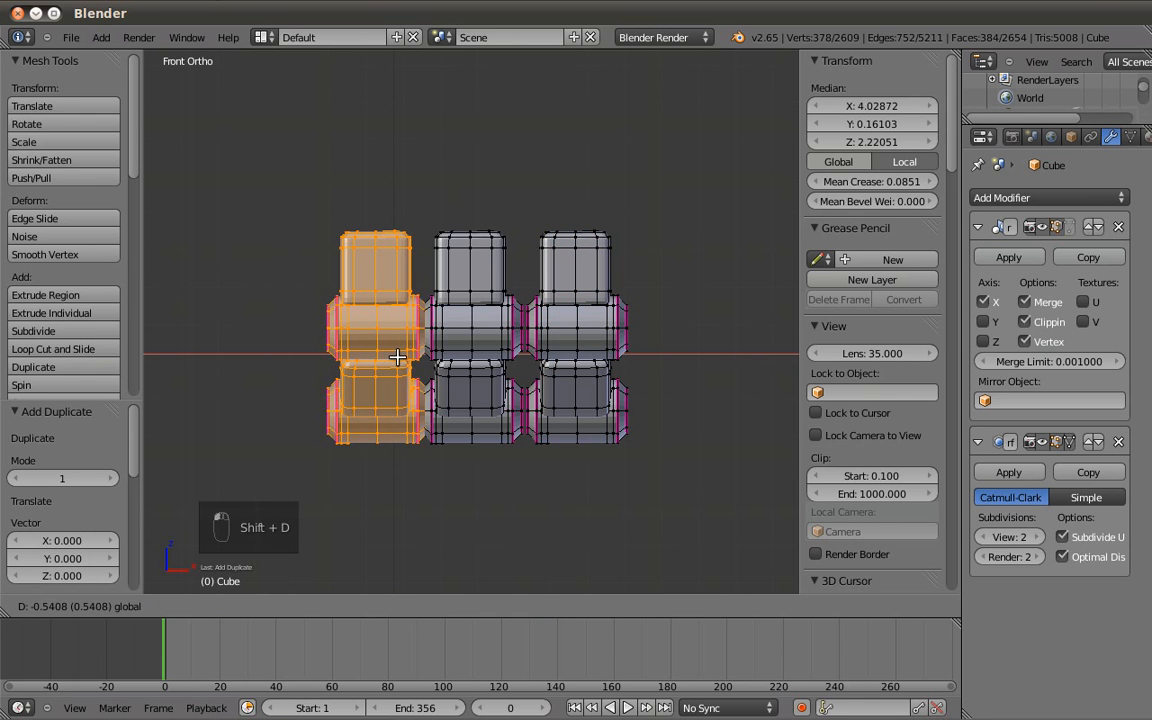
pyautogui.click(397, 357)
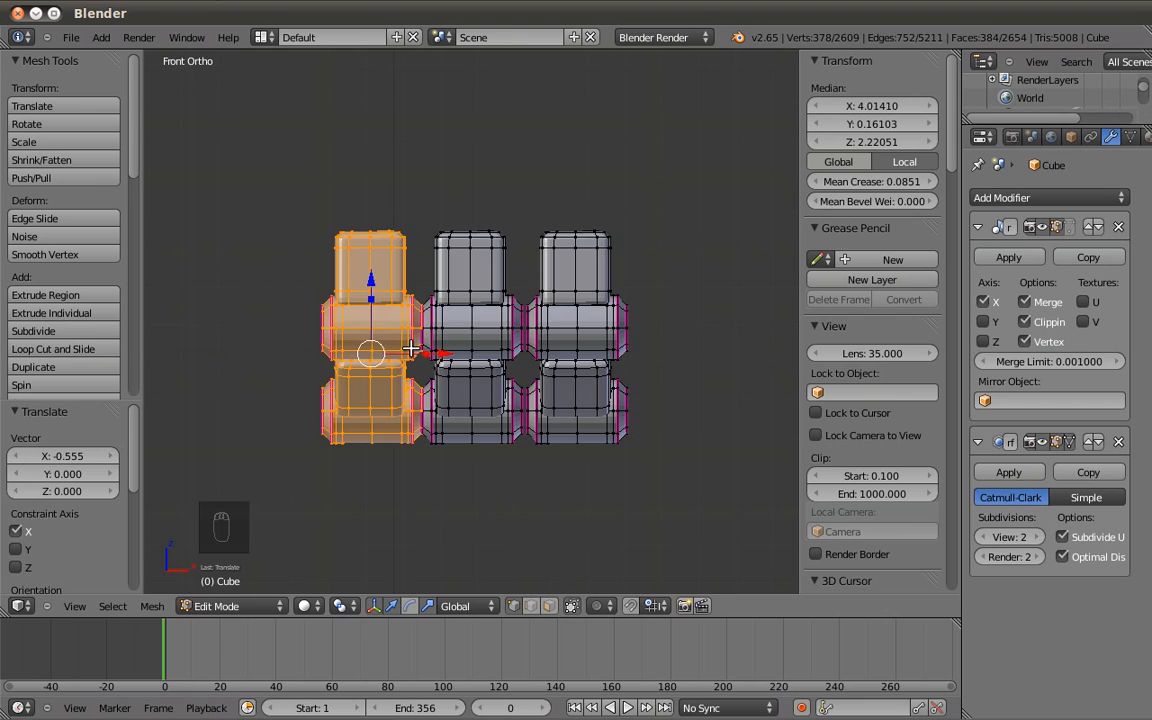
# Box-select all blocks and tubes of the three fingers in wireframe and rotate them -90° in top view.
pyautogui.scroll(-5, 391, 255)
pyautogui.press('z')
pyautogui.press('b')
pyautogui.moveTo(355, 226); pyautogui.dragTo(626, 457)
pyautogui.press('KP_7')
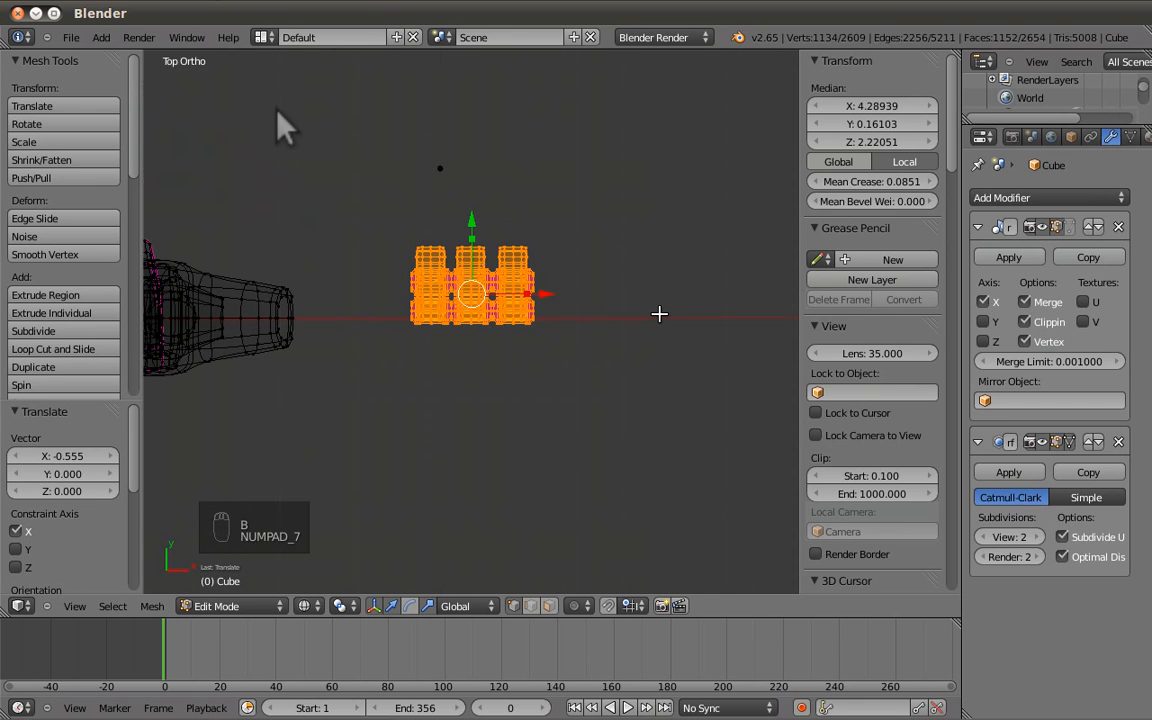
pyautogui.write('r90')
pyautogui.click(592, 281)
# Rotate the fingers about -84.7° in front view and move them about -0.944 in X and 0.775 in Z to the forearm's end.
pyautogui.press('KP_1')
pyautogui.press('z')
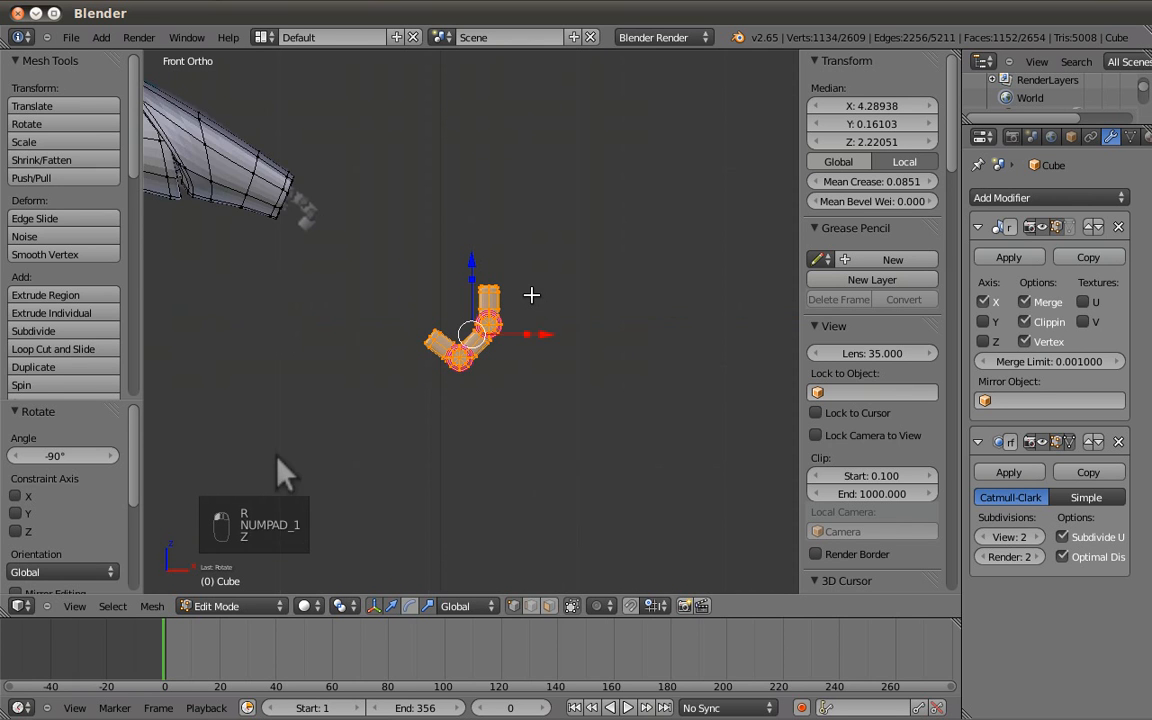
pyautogui.scroll(3, 592, 295)
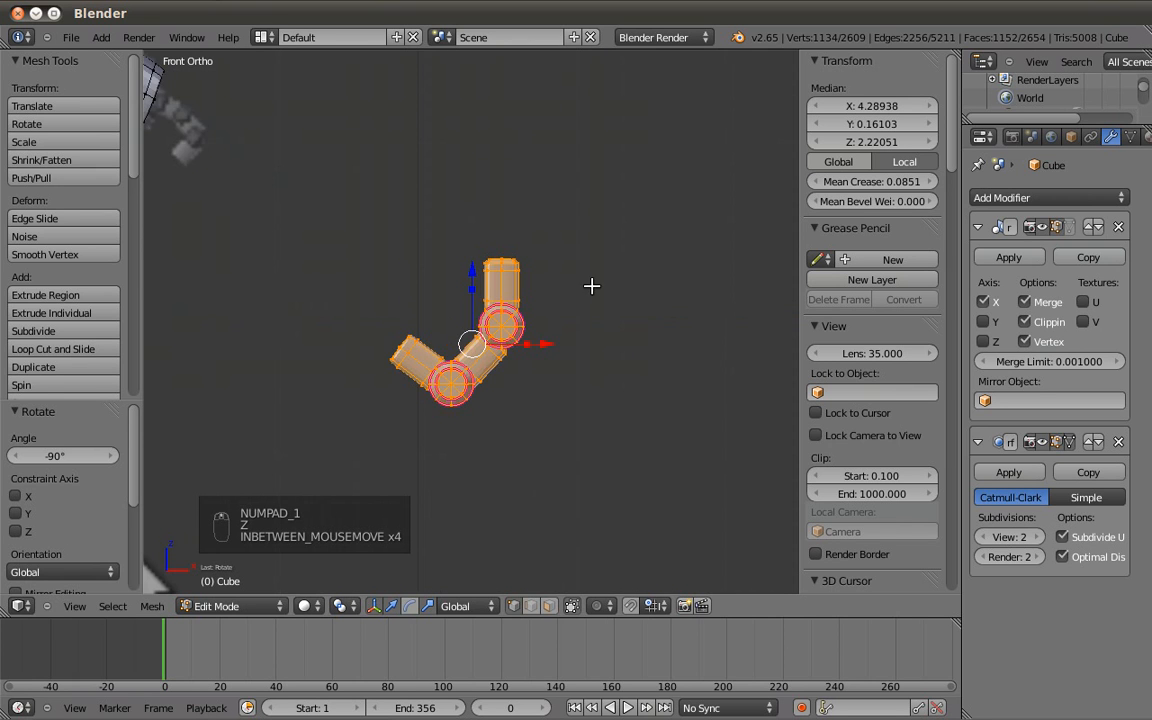
pyautogui.press('r')
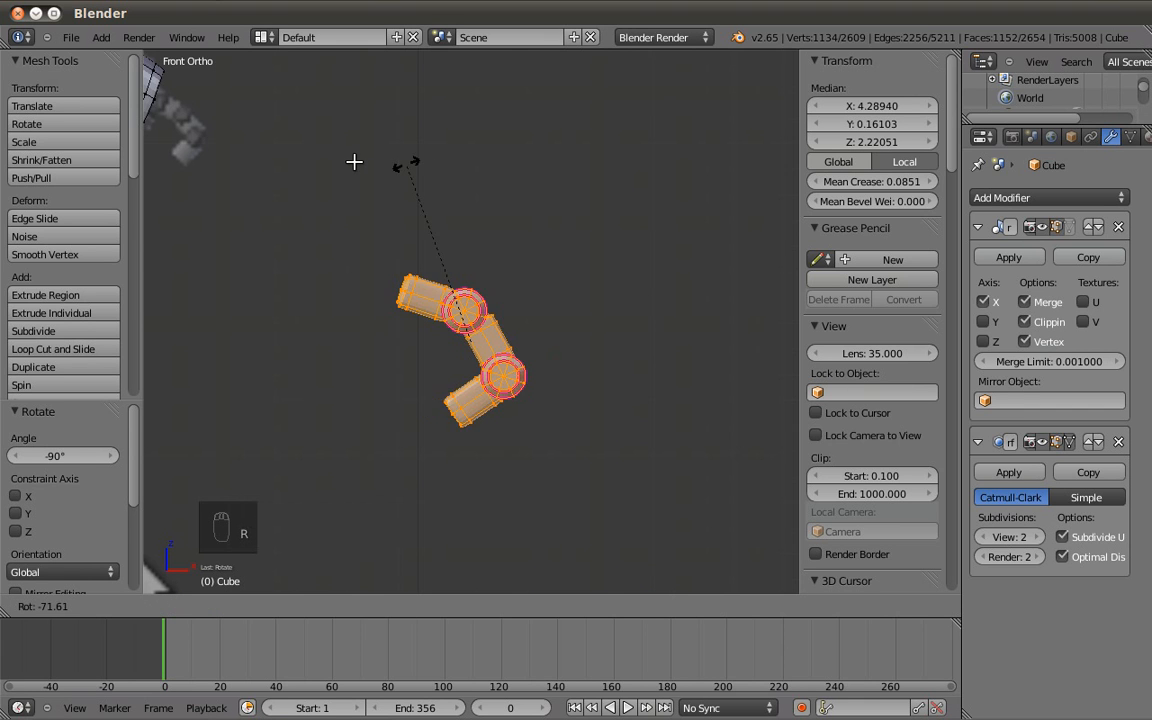
pyautogui.click(354, 163)
pyautogui.keyDown('shift'); pyautogui.moveTo(405, 244); pyautogui.dragTo(668, 460, button='middle'); pyautogui.keyUp('shift')
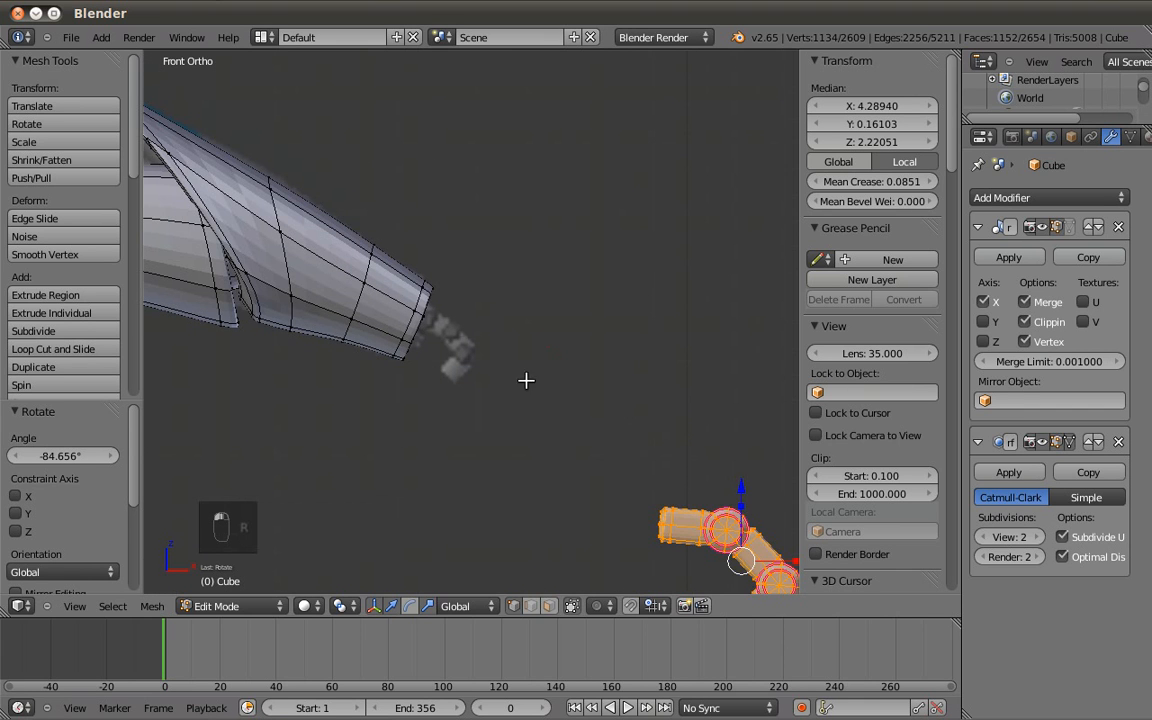
pyautogui.press('g')
pyautogui.click(427, 267)
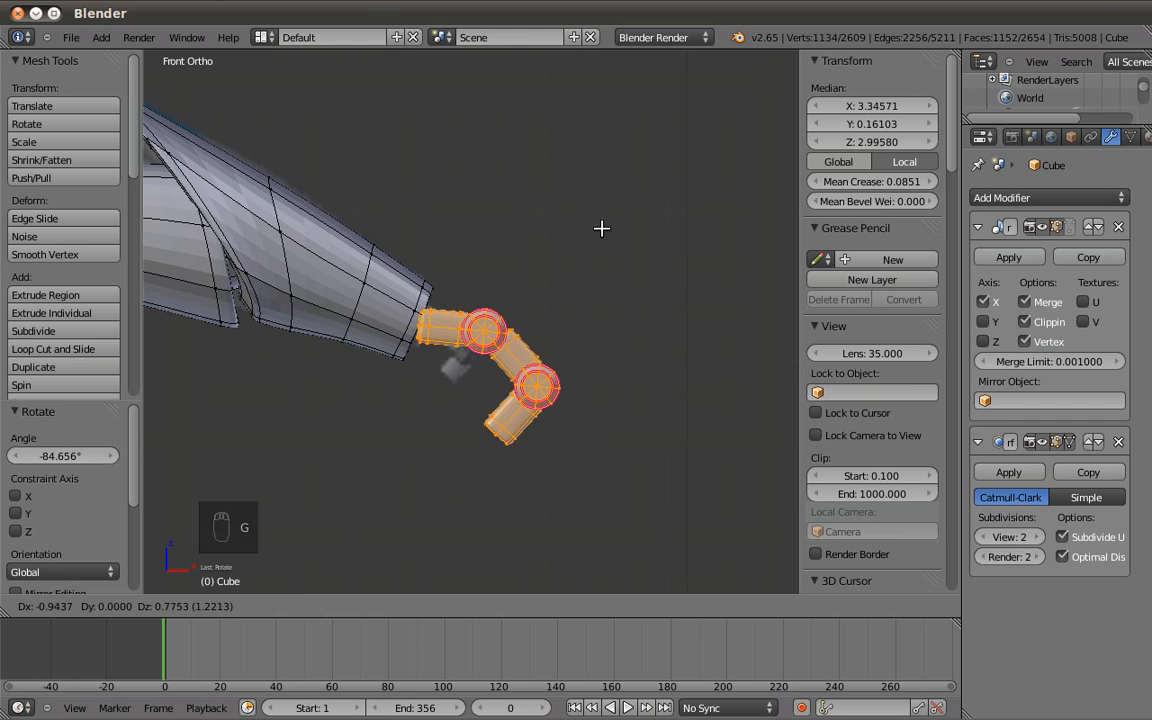
# Scale the fingers down by about 0.606 and again by 0.777, and shift them about -0.075 X, -0.138 Y and 0.023 Z.
pyautogui.press('s')
pyautogui.click(627, 357)
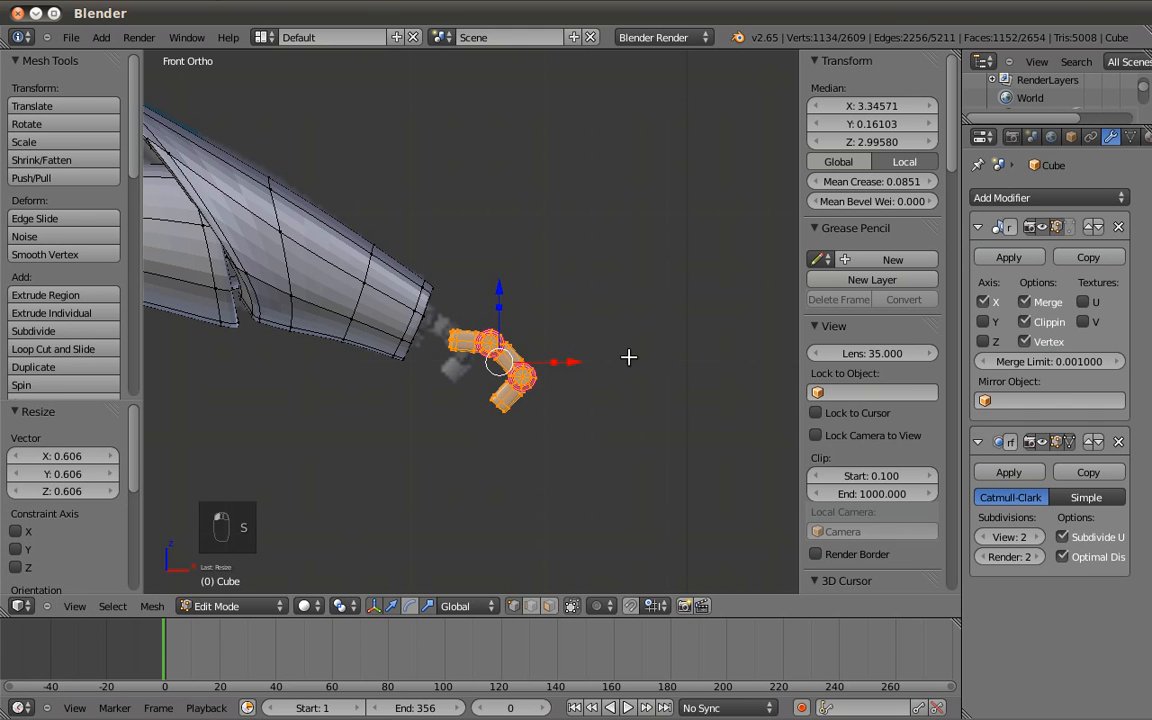
pyautogui.press('KP_3')
pyautogui.moveTo(606, 397); pyautogui.dragTo(637, 290, button='middle')
pyautogui.press('s')
pyautogui.click(568, 306)
pyautogui.press('g')
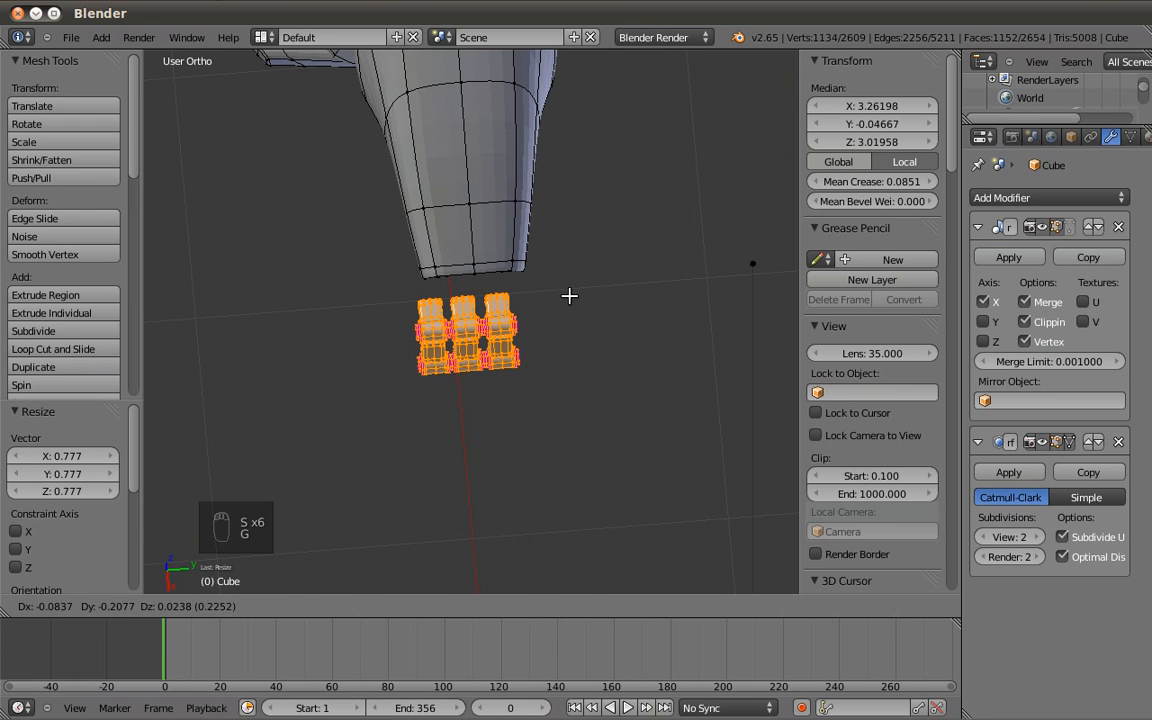
pyautogui.click(573, 296)
# Rotate the fingers about 18.3° in front view and move them closer to the forearm opening.
pyautogui.press('KP_1')
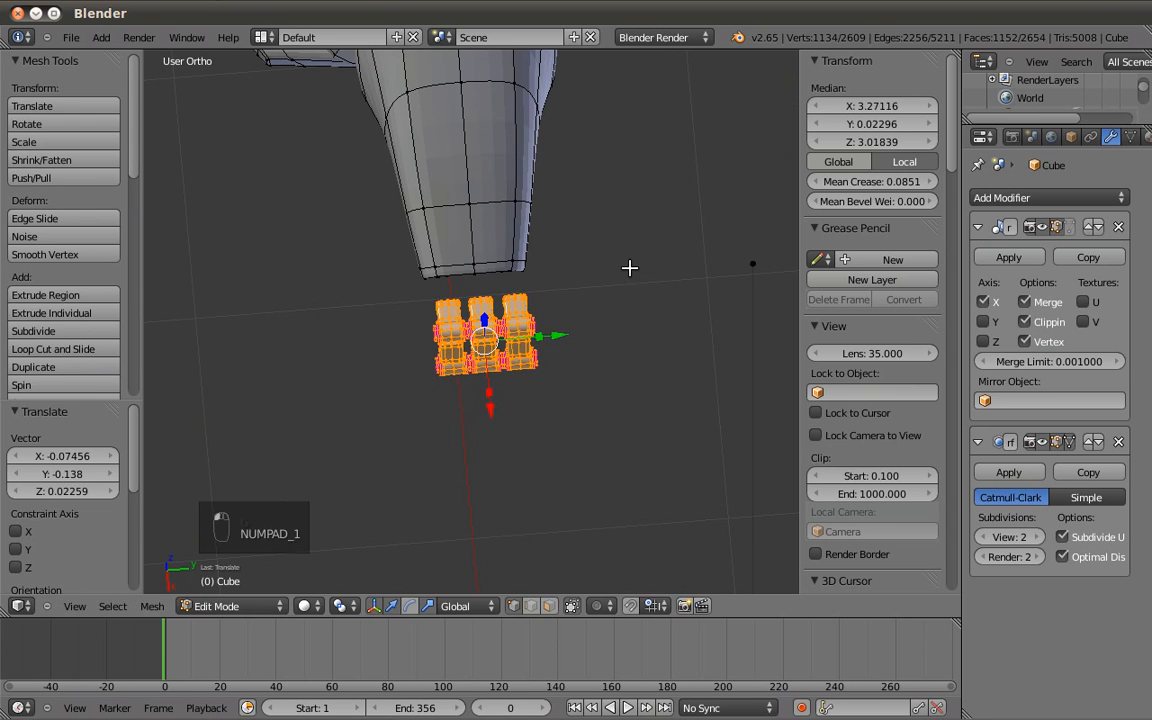
pyautogui.scroll(4, 591, 303)
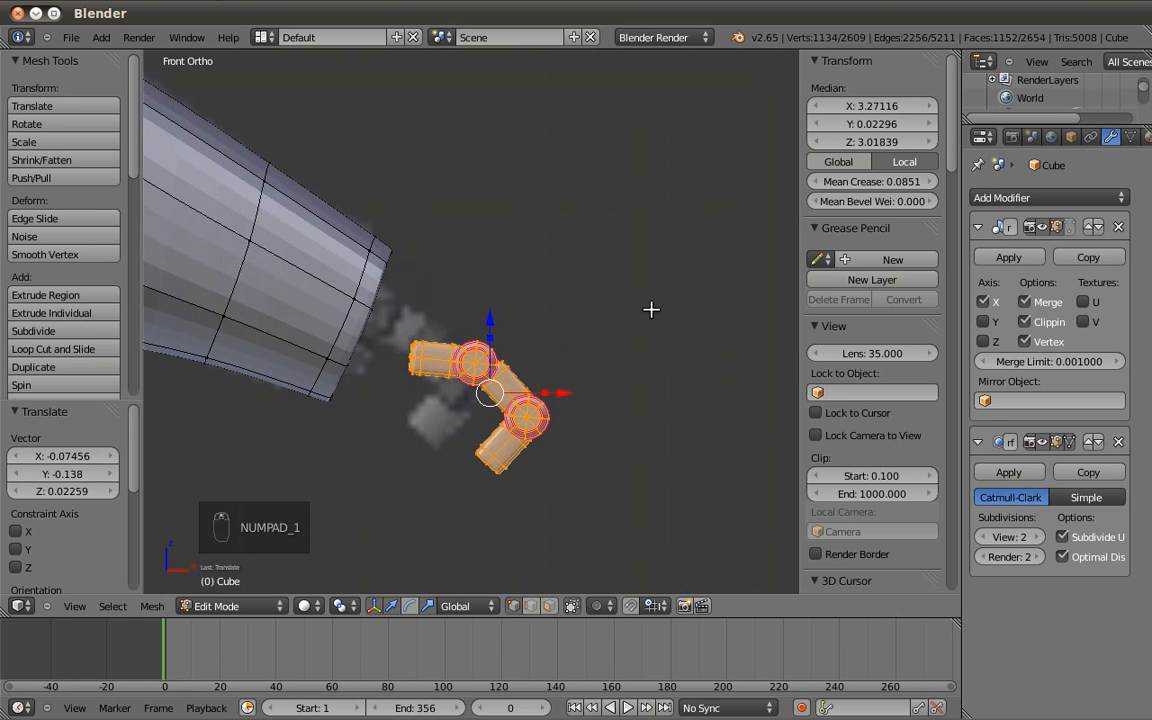
pyautogui.press('r')
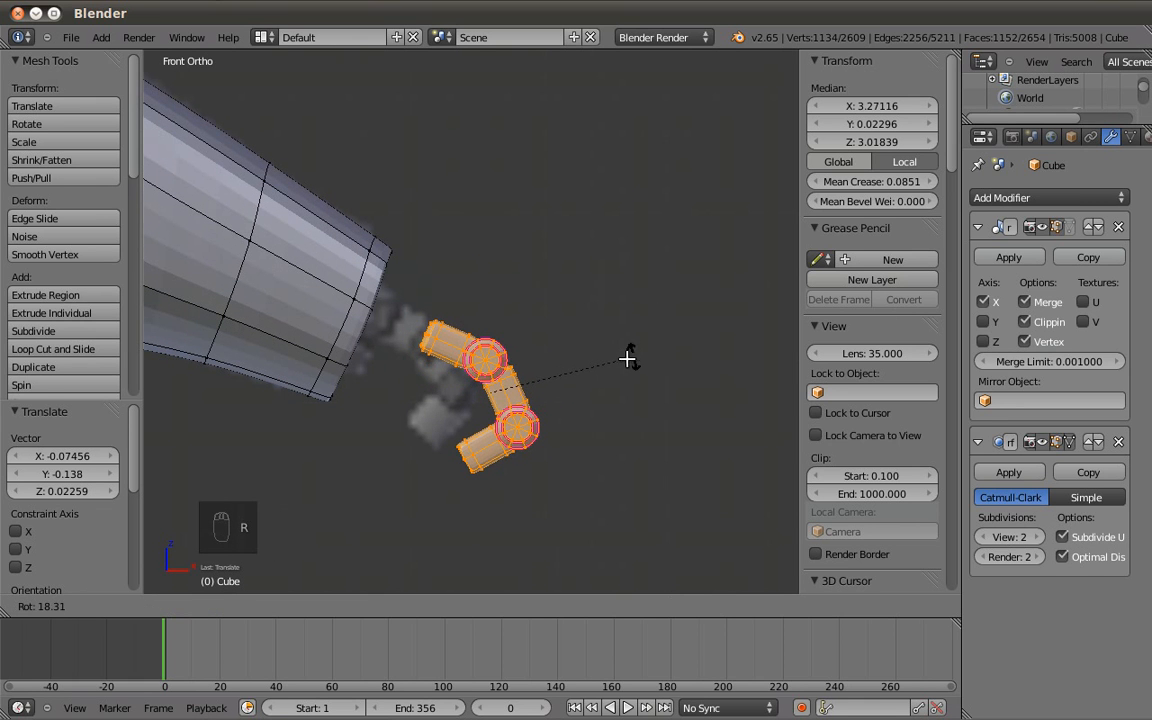
pyautogui.click(620, 352)
pyautogui.press('g')
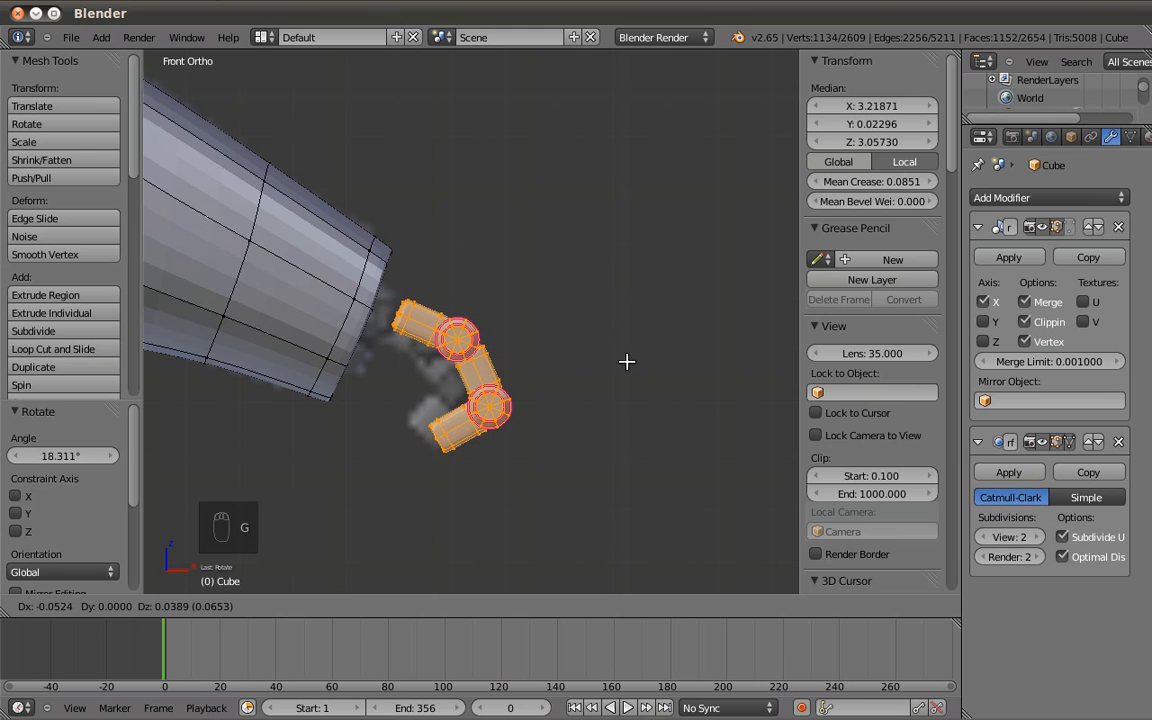
pyautogui.click(685, 360)
# Fine-tune the fingers' angle and position beside the wrist in front view, and deselect everything.
pyautogui.press('r')
pyautogui.click(652, 355)
pyautogui.press('g')
pyautogui.click(548, 311)
pyautogui.moveTo(548, 311); pyautogui.dragTo(466, 301, button='middle')
pyautogui.press('a')
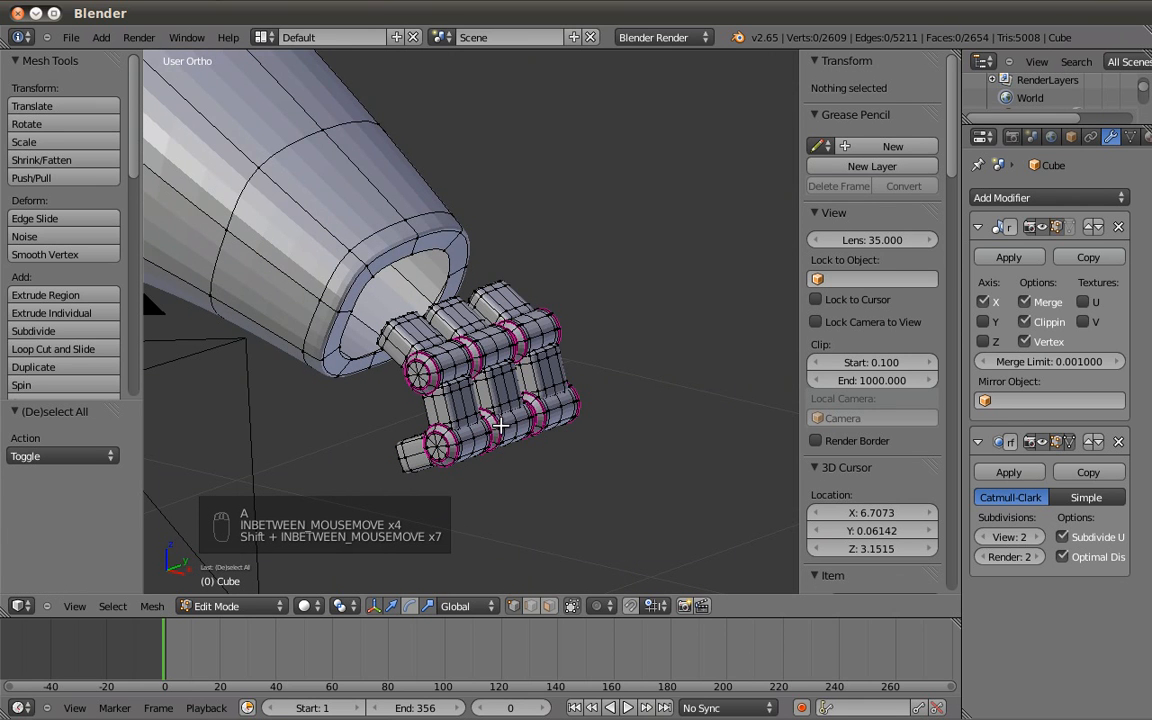
# Select the middle finger's upper block and duplicate it about 0.034 in X and 0.399 in Z away in front view.
pyautogui.moveTo(496, 413); pyautogui.dragTo(462, 345, button='middle')
pyautogui.press('l')
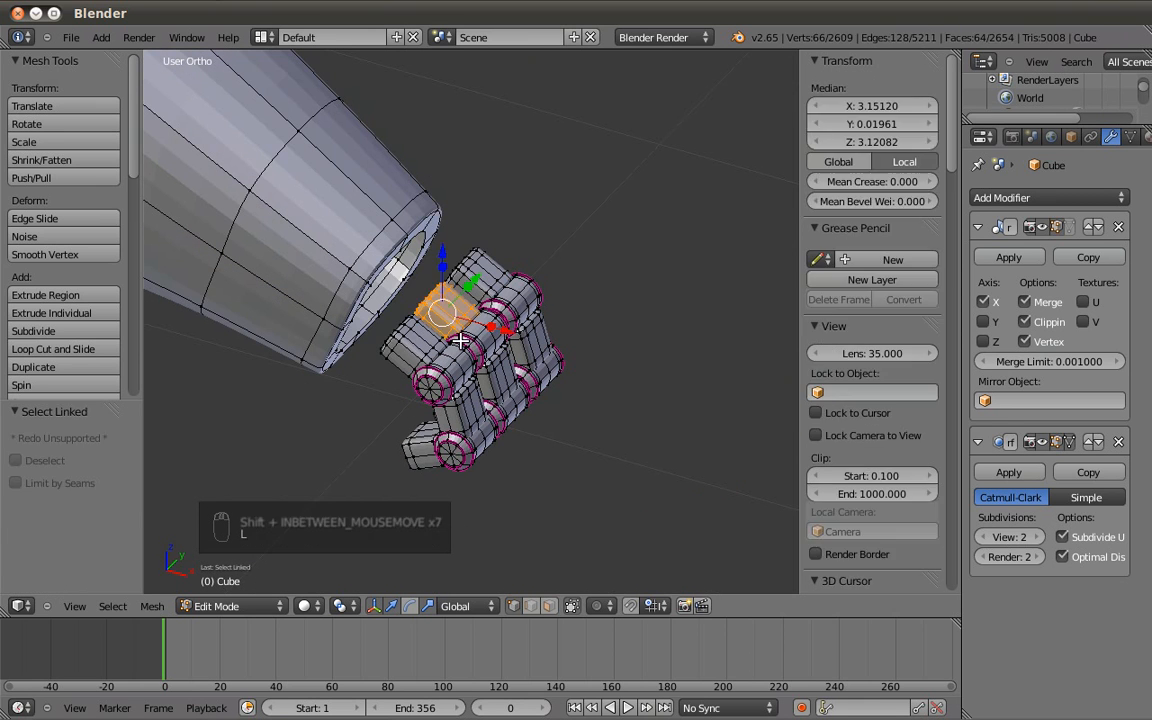
pyautogui.press('KP_1')
pyautogui.keyDown('shift'); pyautogui.moveTo(481, 319); pyautogui.dragTo(581, 369, button='middle'); pyautogui.keyUp('shift')
pyautogui.hotkey('shift', 'd')
pyautogui.click(602, 285)
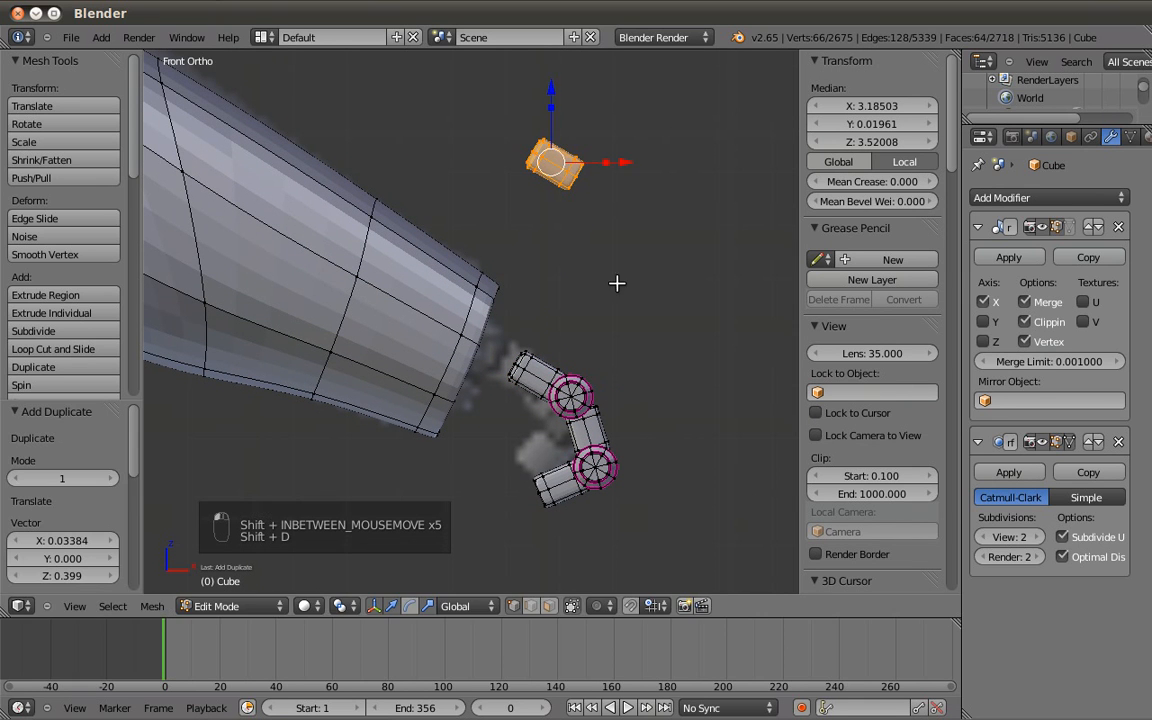
# Rotate the duplicated block about -27.6° and scale it up by about 2.408.
pyautogui.press('r')
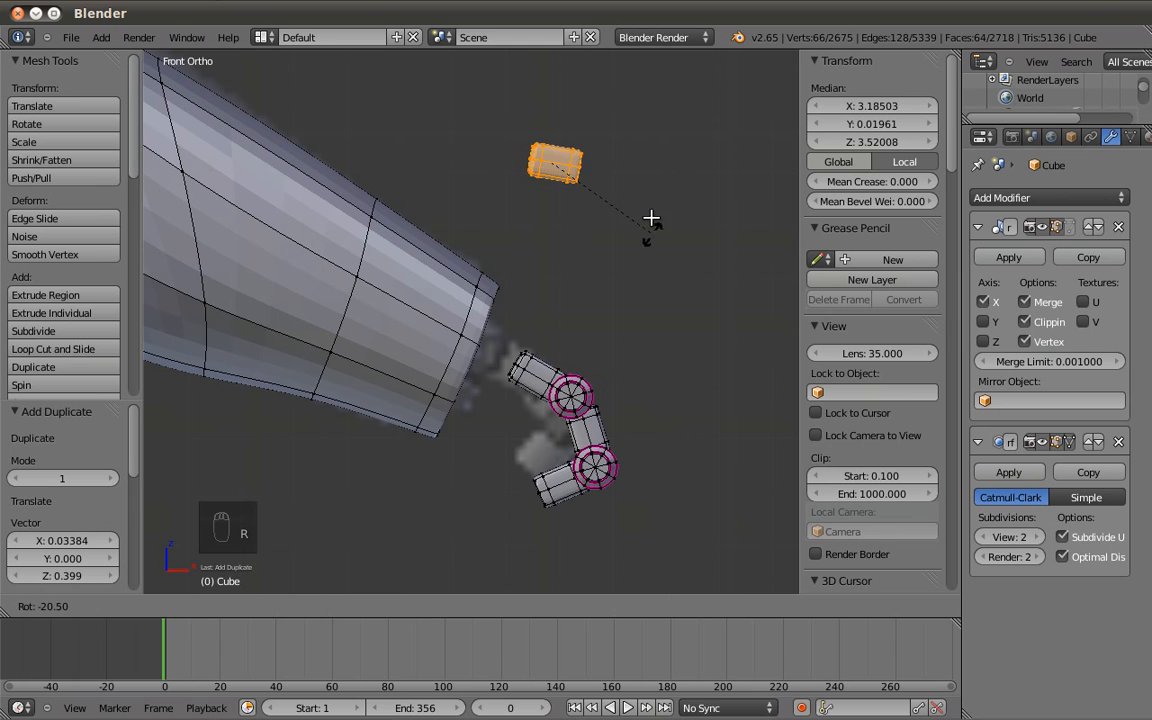
pyautogui.click(651, 216)
pyautogui.press('s')
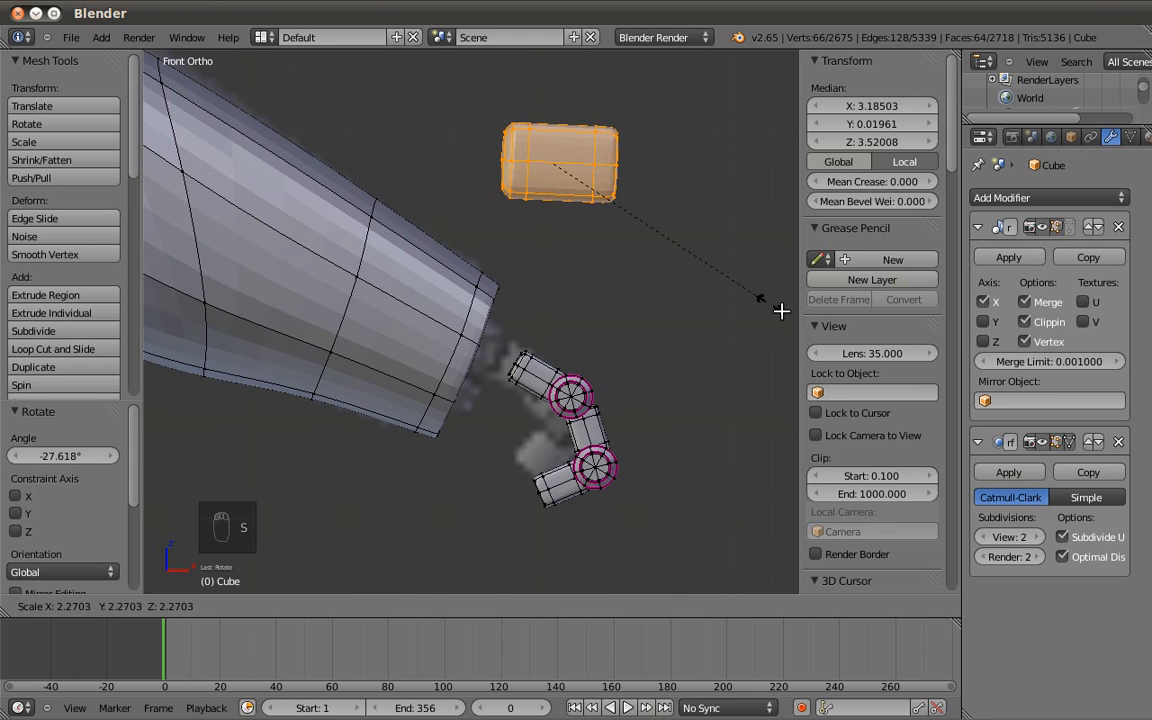
pyautogui.click(700, 280)
# Select the block's forearm-side end, scale it about 1.373 in Z, and move it about -0.074 along X to taper the palm.
pyautogui.press('z')
pyautogui.press('b')
pyautogui.moveTo(620, 290); pyautogui.dragTo(514, 78, button='middle')
pyautogui.press('s')
pyautogui.press('z')
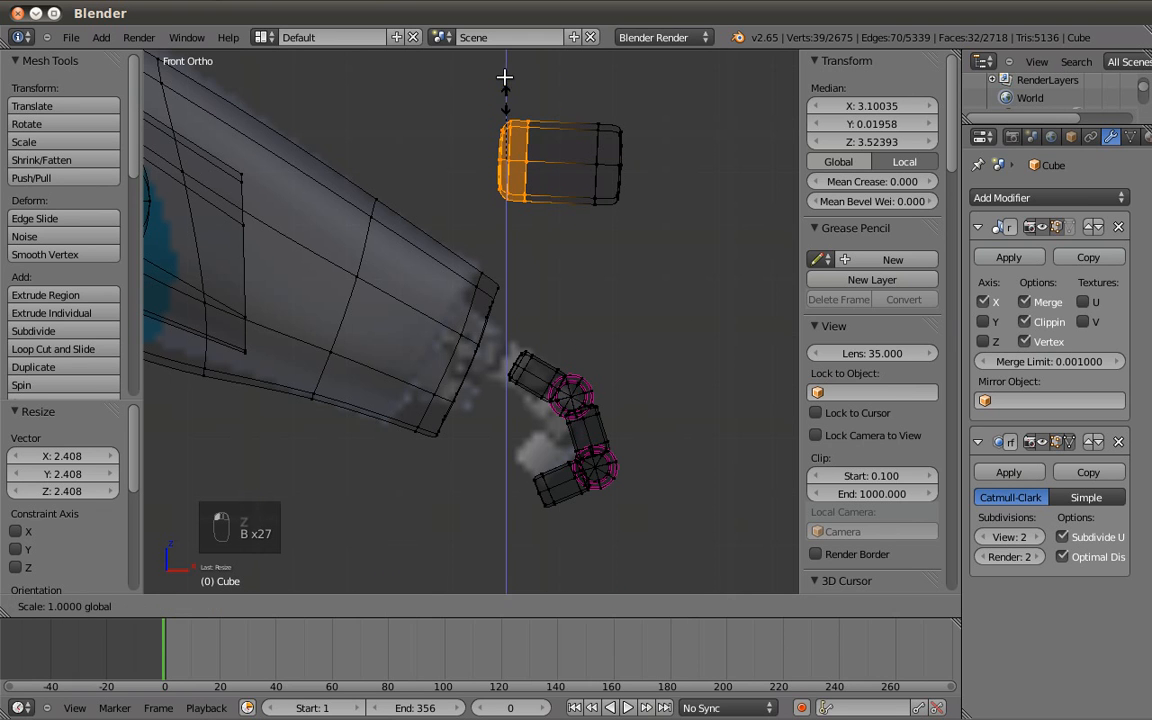
pyautogui.click(507, 75)
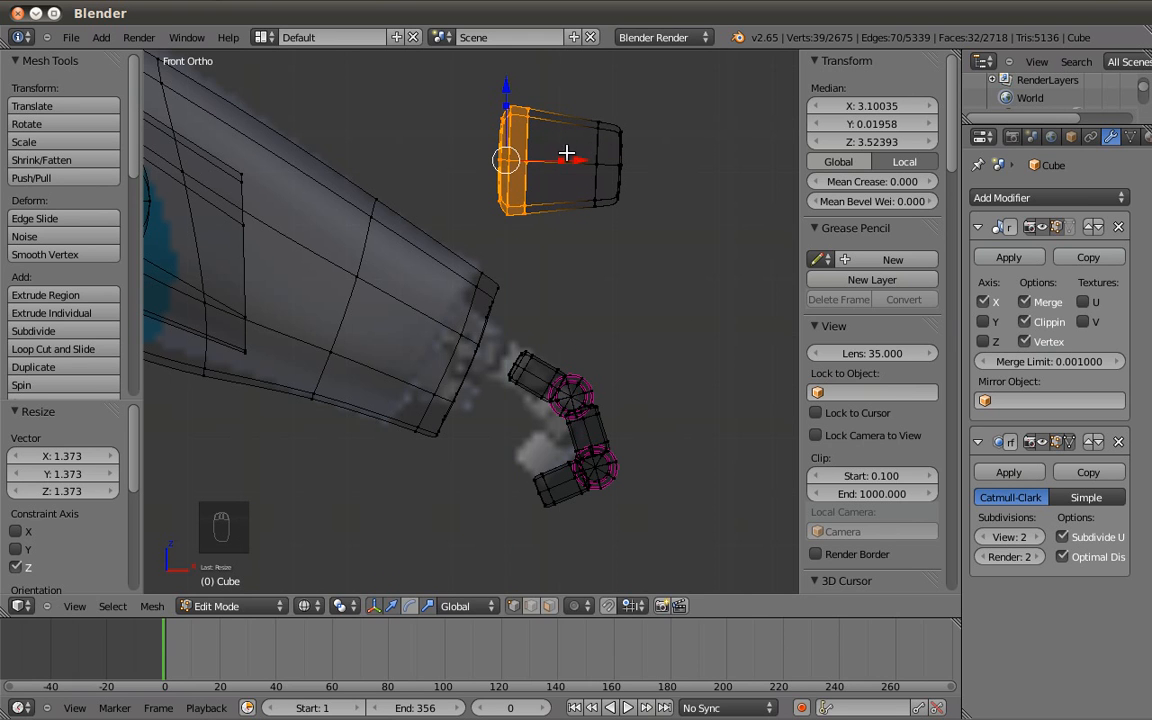
pyautogui.press('g')
pyautogui.press('x')
pyautogui.click(567, 205)
# Select the whole palm block and widen it by about 1.437 along Y.
pyautogui.moveTo(584, 327)
pyautogui.mouseDown(button='middle')
pyautogui.moveTo(571, 354)
pyautogui.moveTo(599, 327)
pyautogui.moveTo(540, 314)
pyautogui.moveTo(511, 423)
pyautogui.mouseUp(button='middle')
pyautogui.press('z')
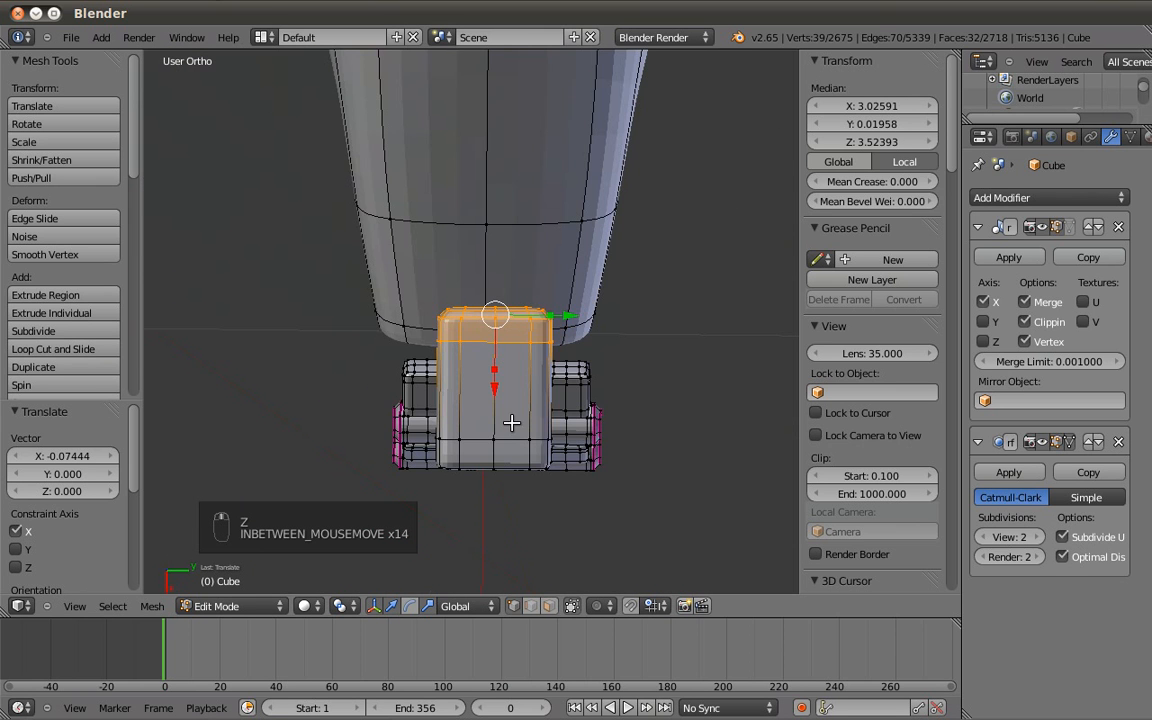
pyautogui.press('l')
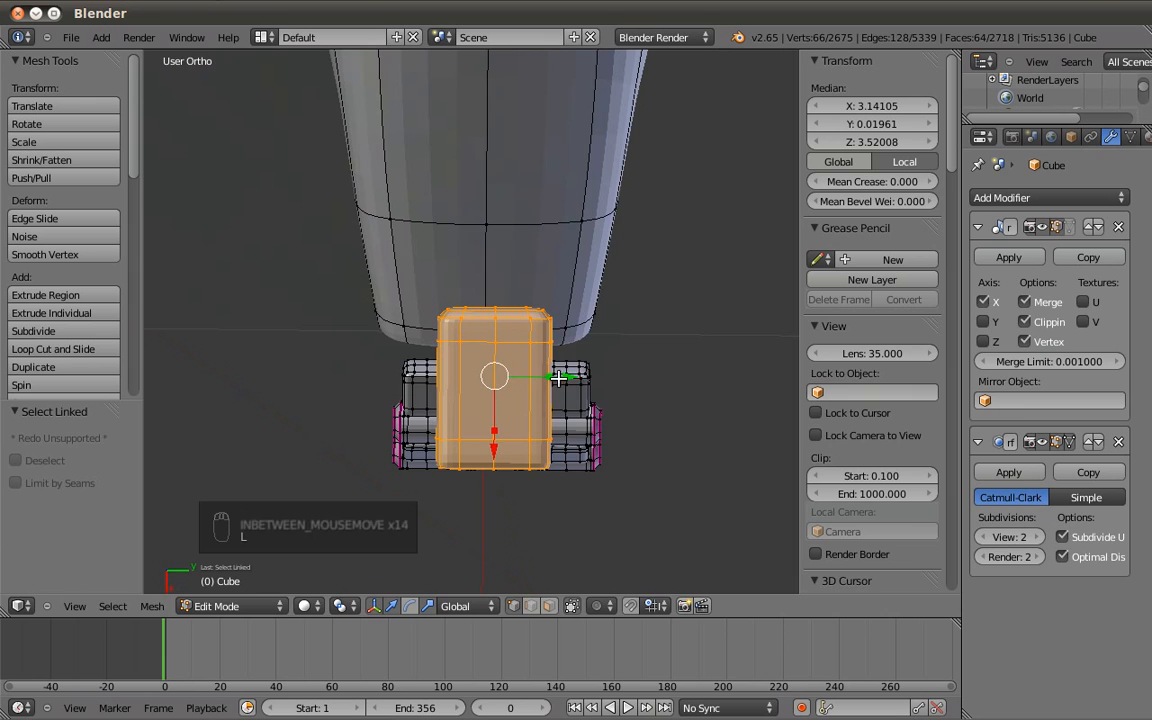
pyautogui.press('s')
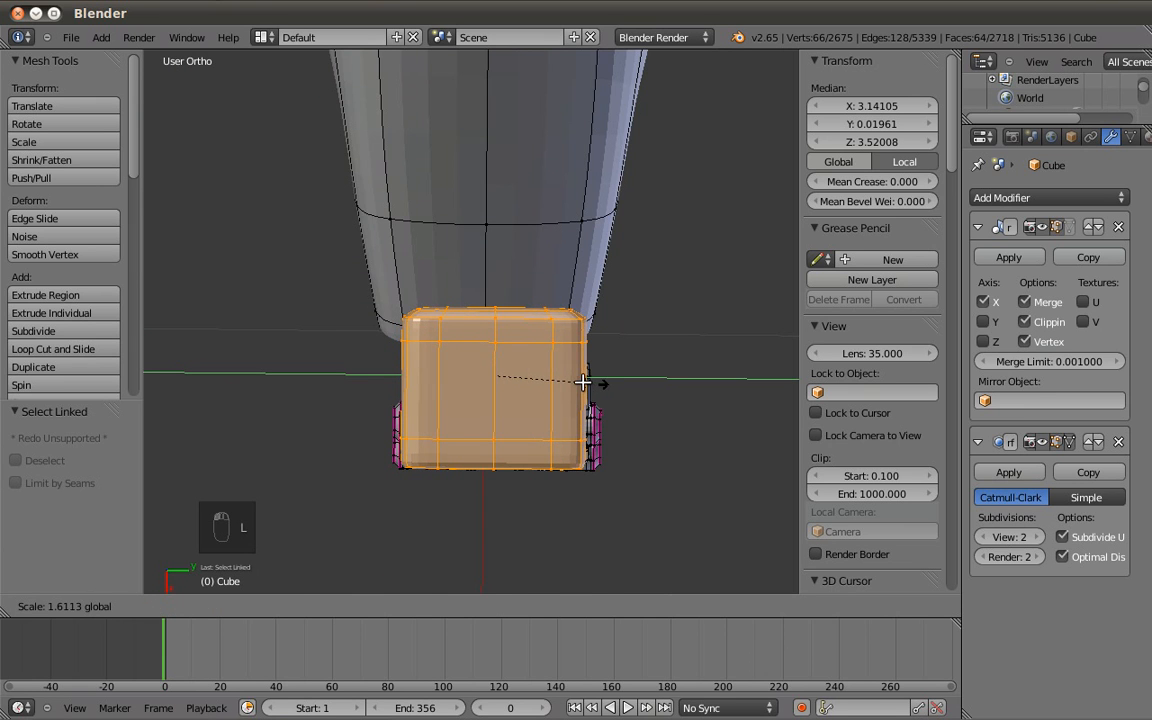
pyautogui.click(562, 340)
# Move the palm block about -0.17 in X and -0.32 in Z into the forearm opening, rotating it about 28.2° in front view.
pyautogui.press('KP_1')
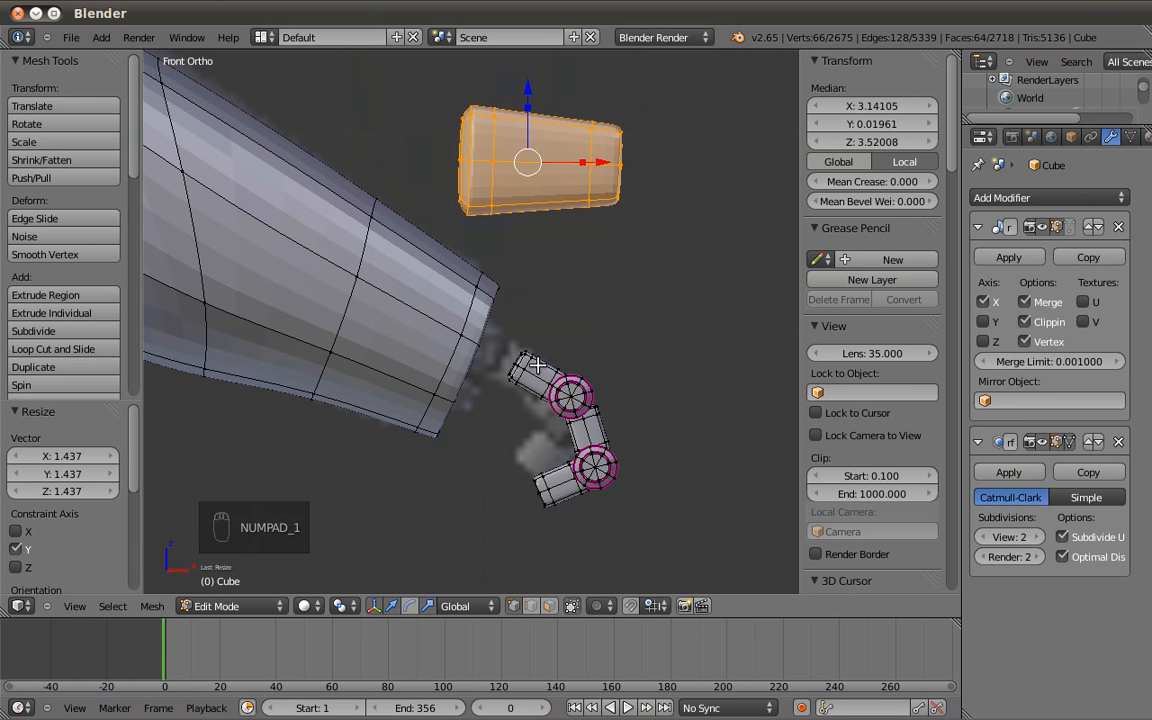
pyautogui.press('g')
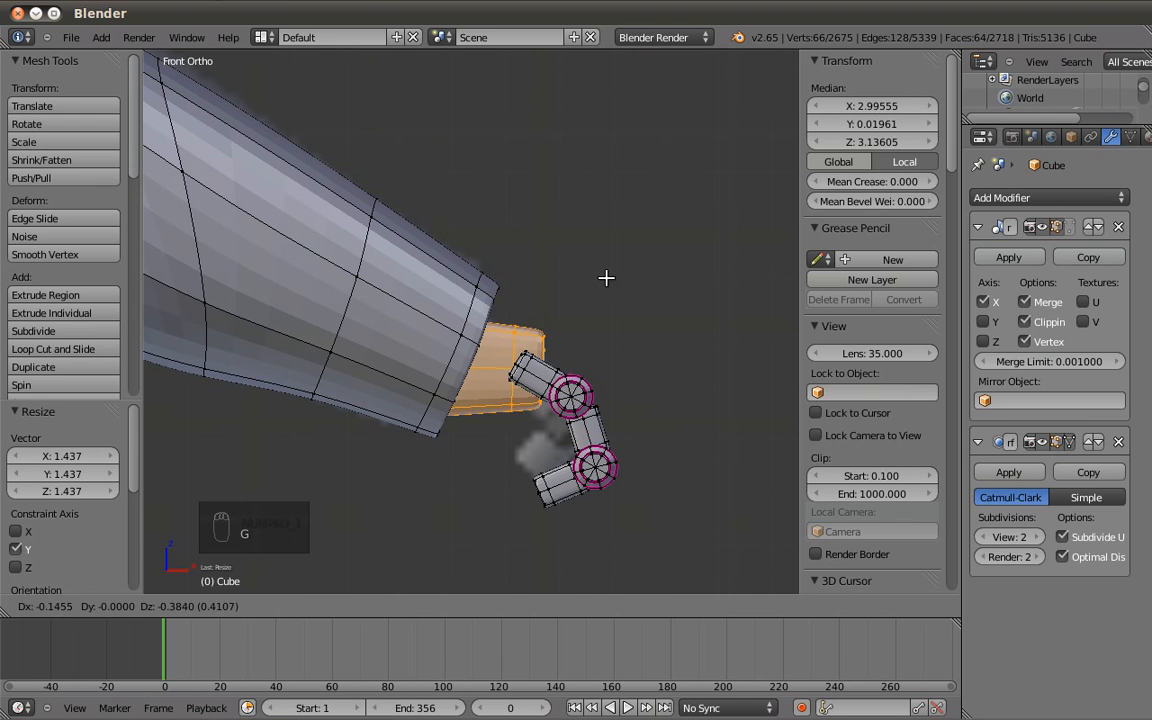
pyautogui.click(578, 252)
pyautogui.press('r')
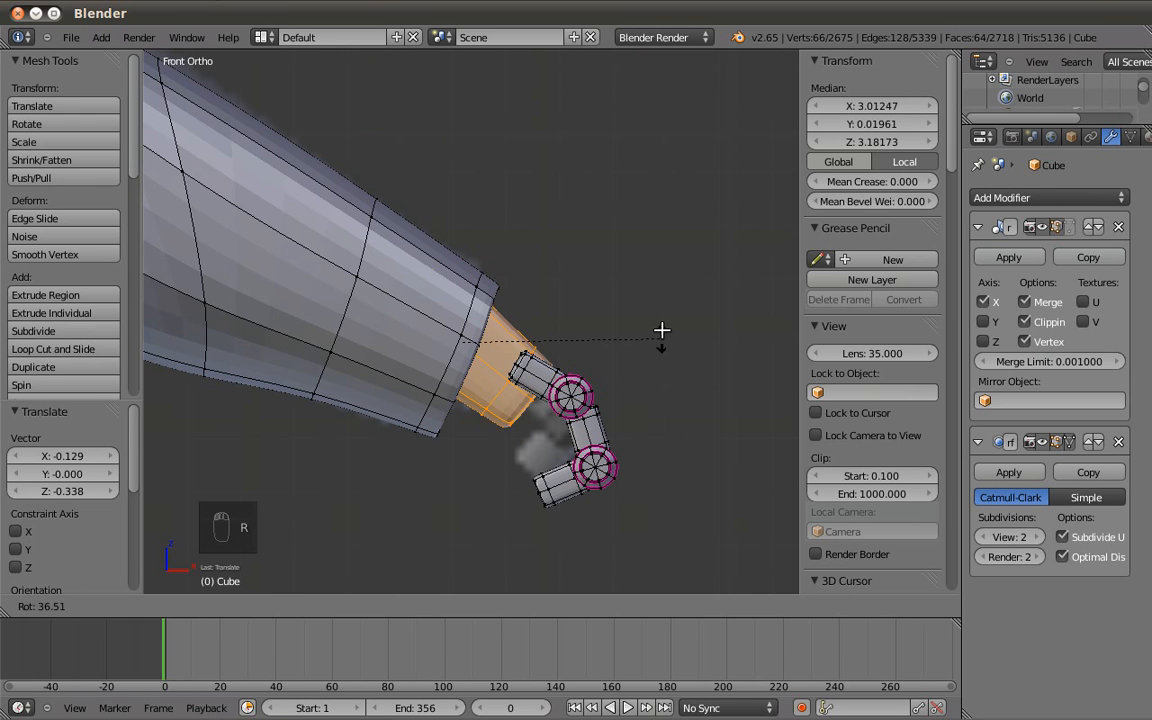
pyautogui.click(625, 300)
pyautogui.press('g')
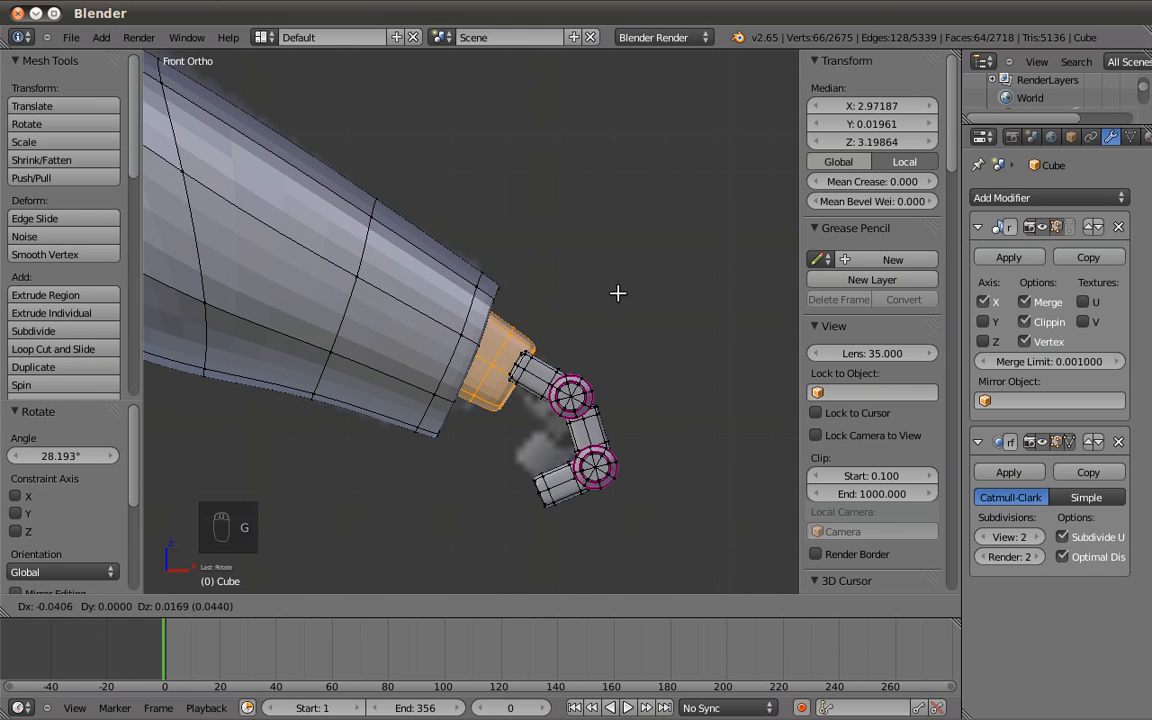
pyautogui.click(615, 291)
# Nudge the palm block about 0.003 along Y, deselect it, and inspect the hand in Object Mode.
pyautogui.moveTo(476, 411); pyautogui.dragTo(452, 420, button='middle')
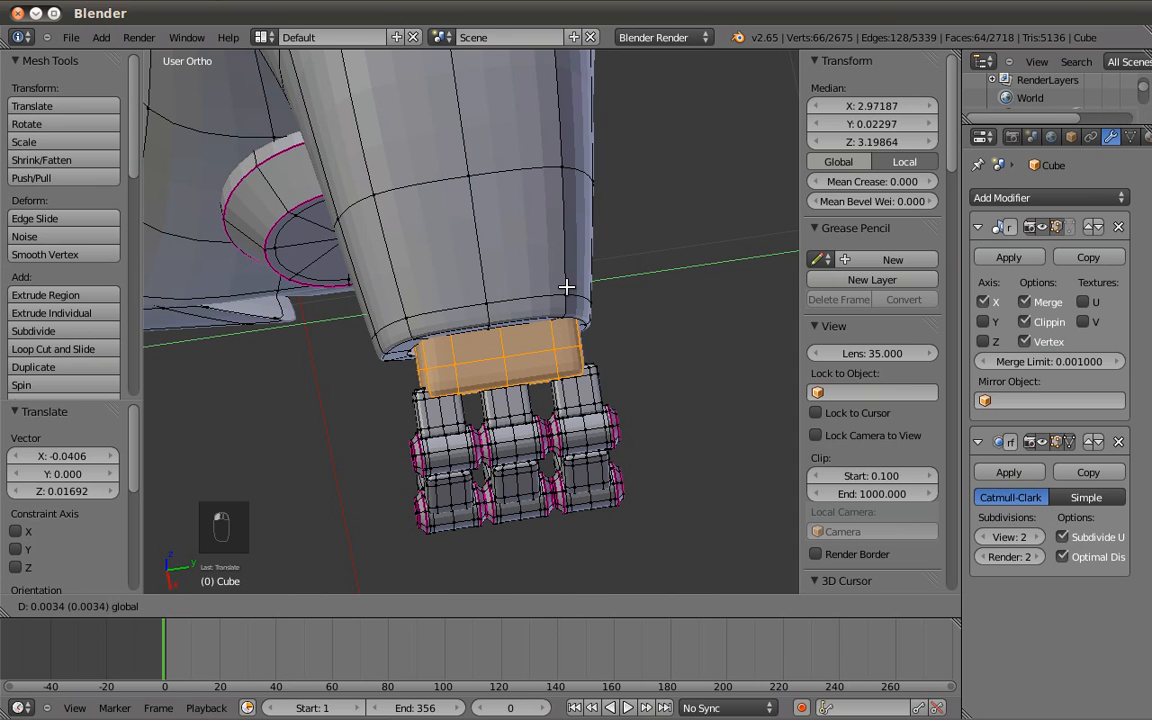
pyautogui.press('a')
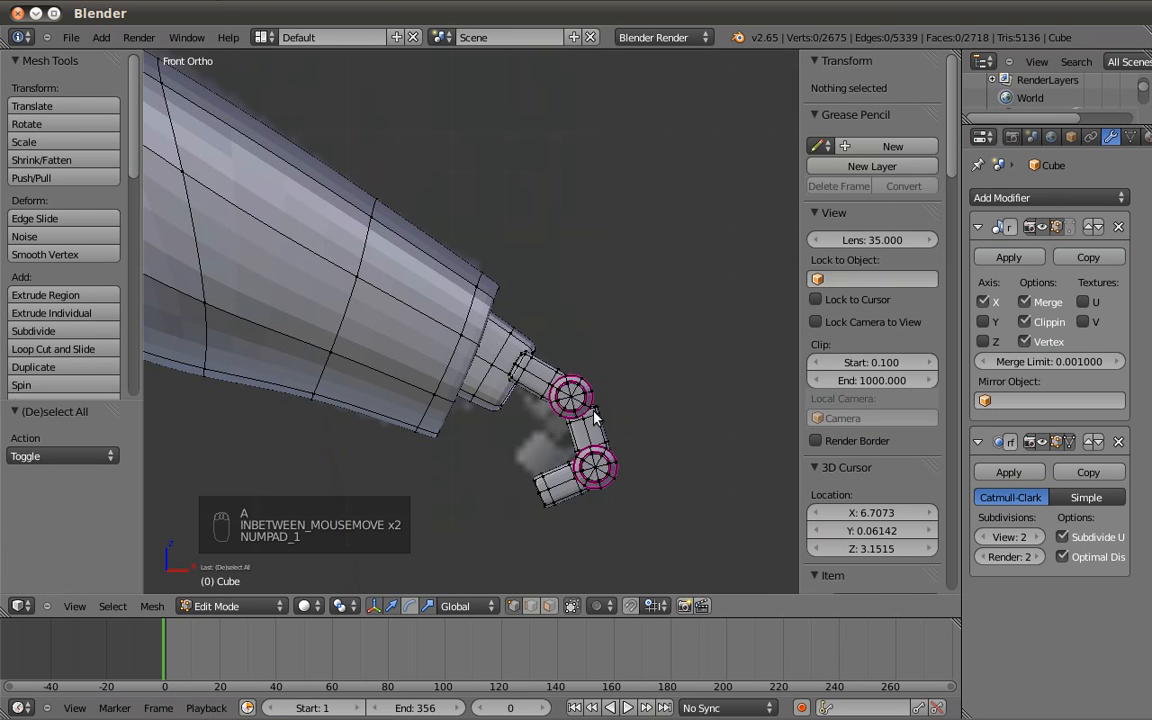
pyautogui.press('Tab')
pyautogui.moveTo(502, 412); pyautogui.dragTo(522, 383, button='middle')
pyautogui.scroll(5, 531, 380)
pyautogui.press('Tab')
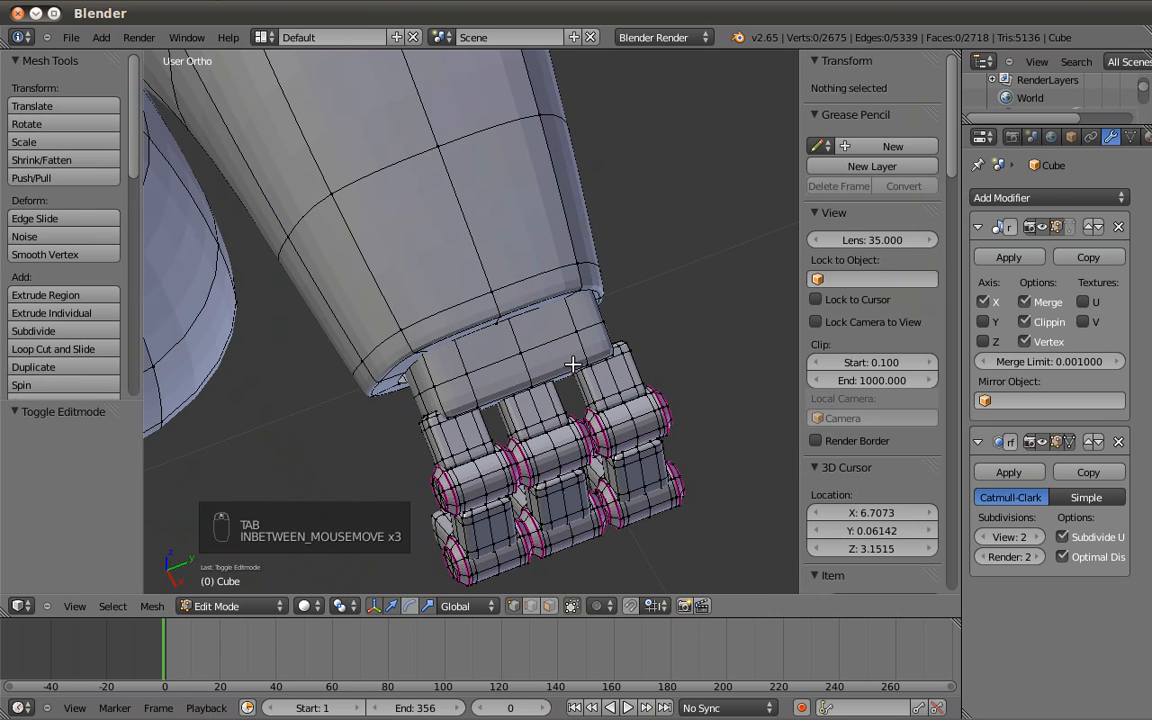
# Select the palm block, move it about 0.022 along Y, and scale it about 1.092 along Y.
pyautogui.press('l')
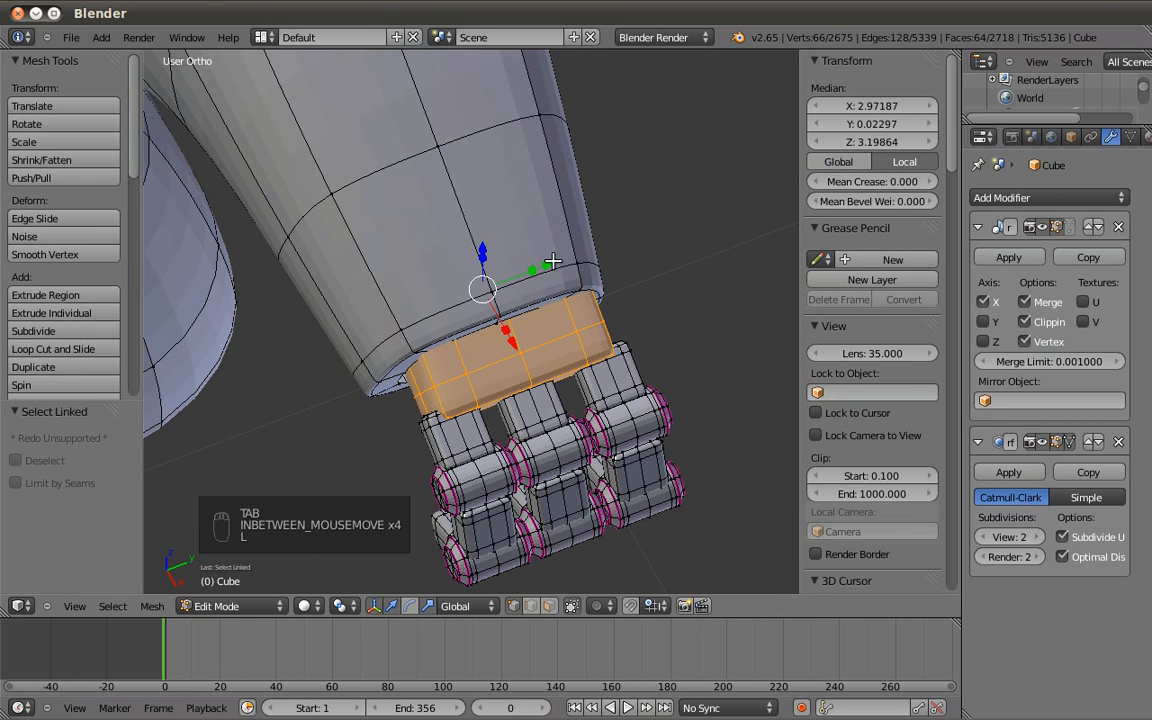
pyautogui.press('g')
pyautogui.press('y')
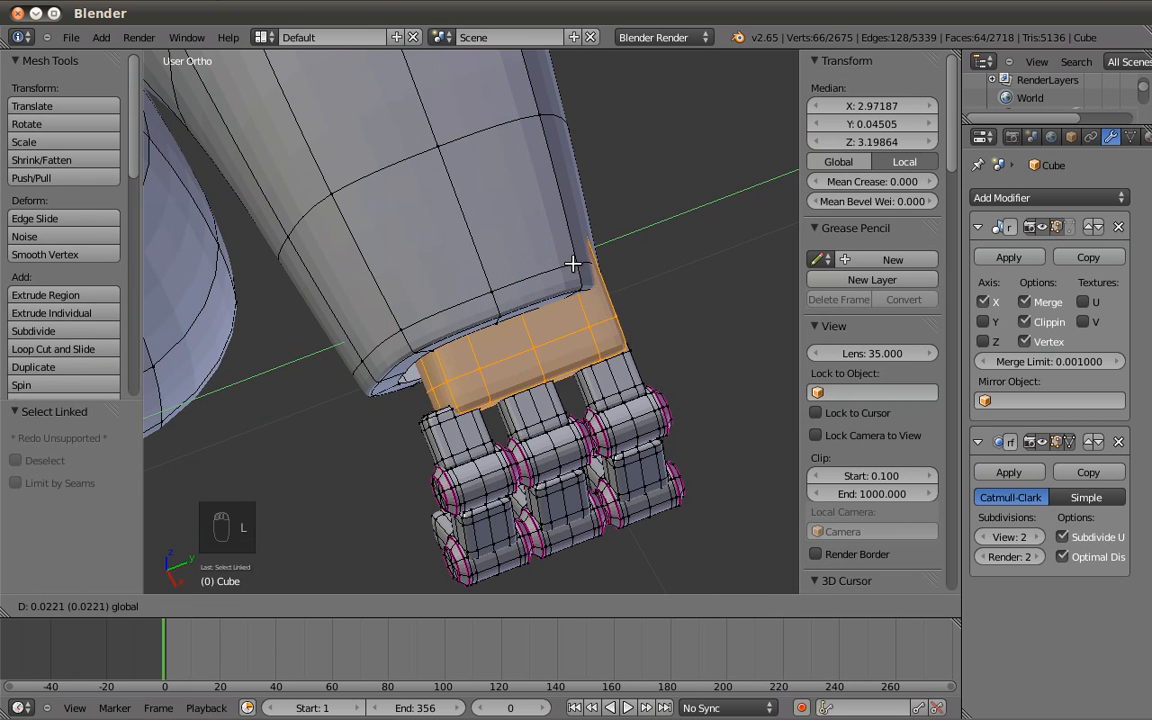
pyautogui.click(573, 263)
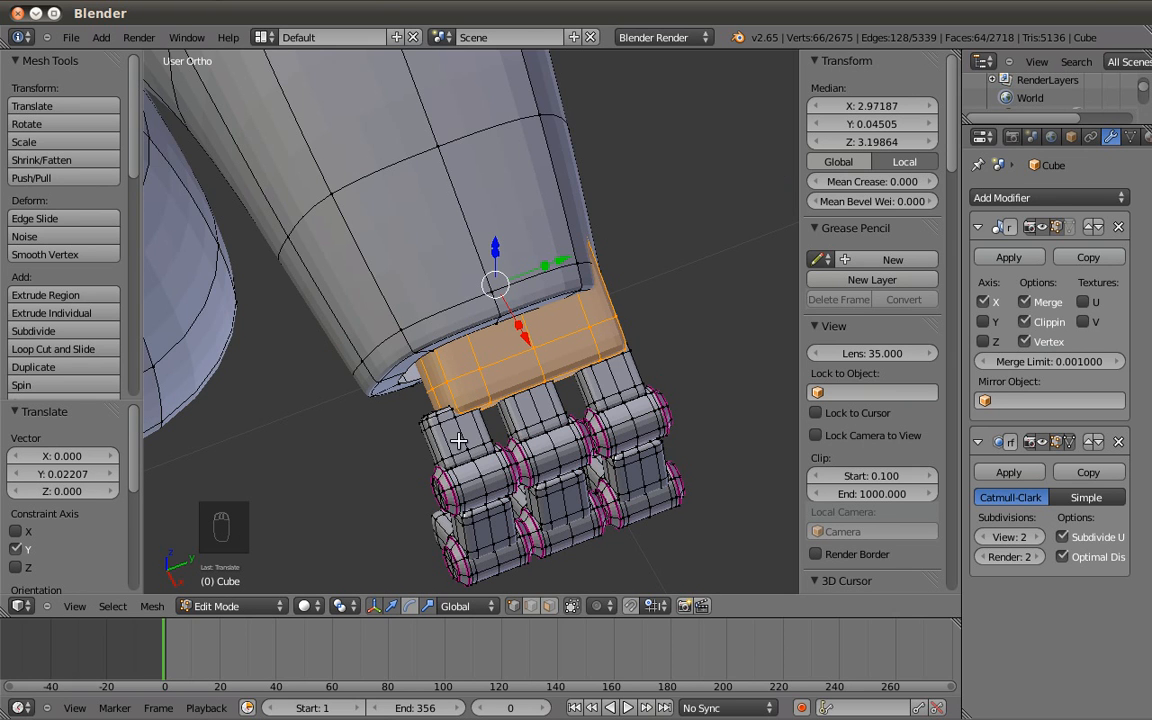
pyautogui.press('s')
pyautogui.press('y')
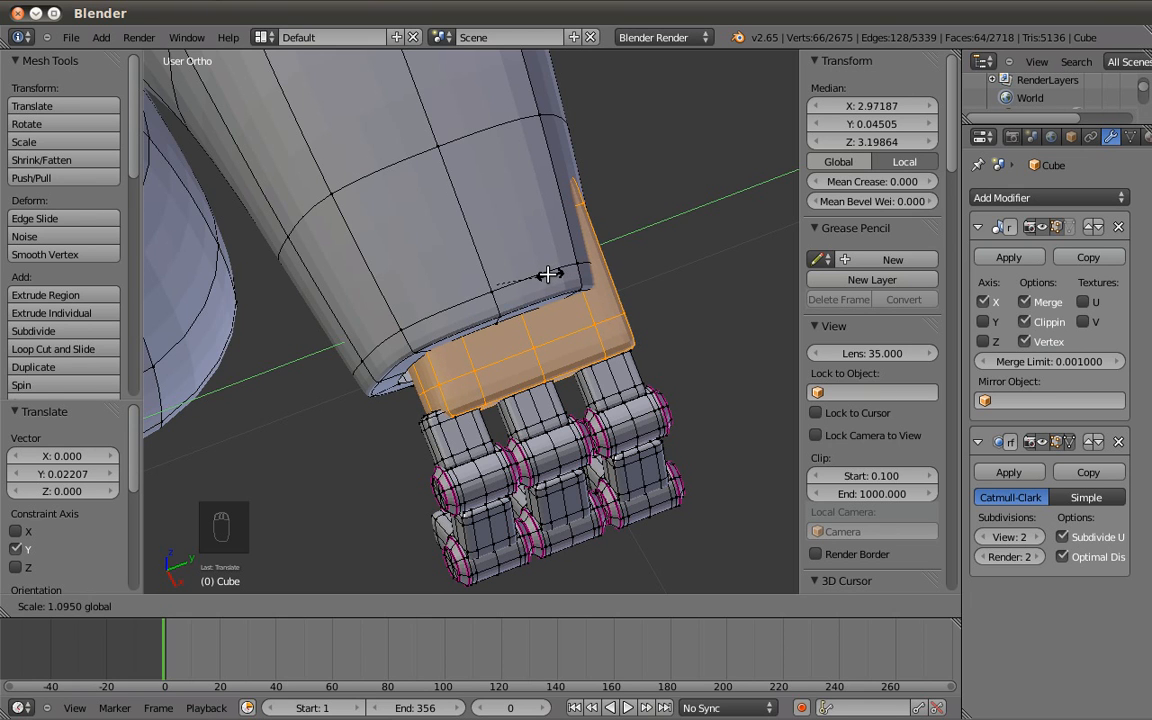
pyautogui.click(556, 264)
# Move the palm block about -0.031 along Y to center it over the three fingers, and deselect it.
pyautogui.press('g')
pyautogui.press('y')
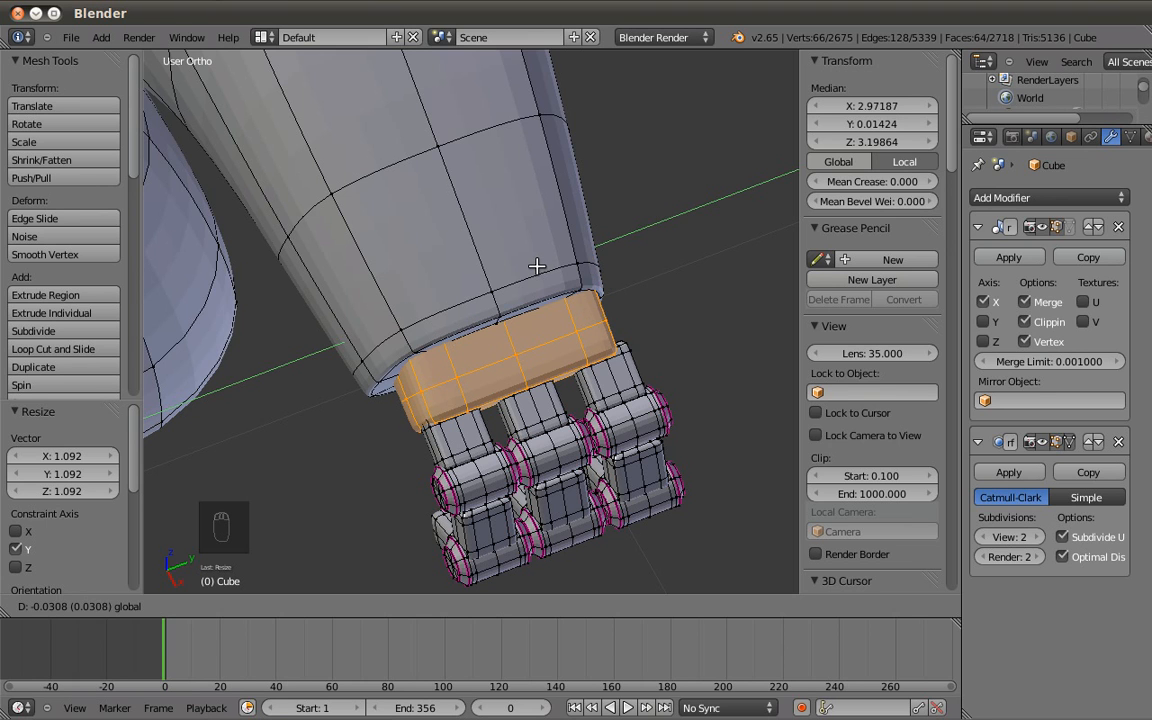
pyautogui.click(563, 357)
pyautogui.press('a')
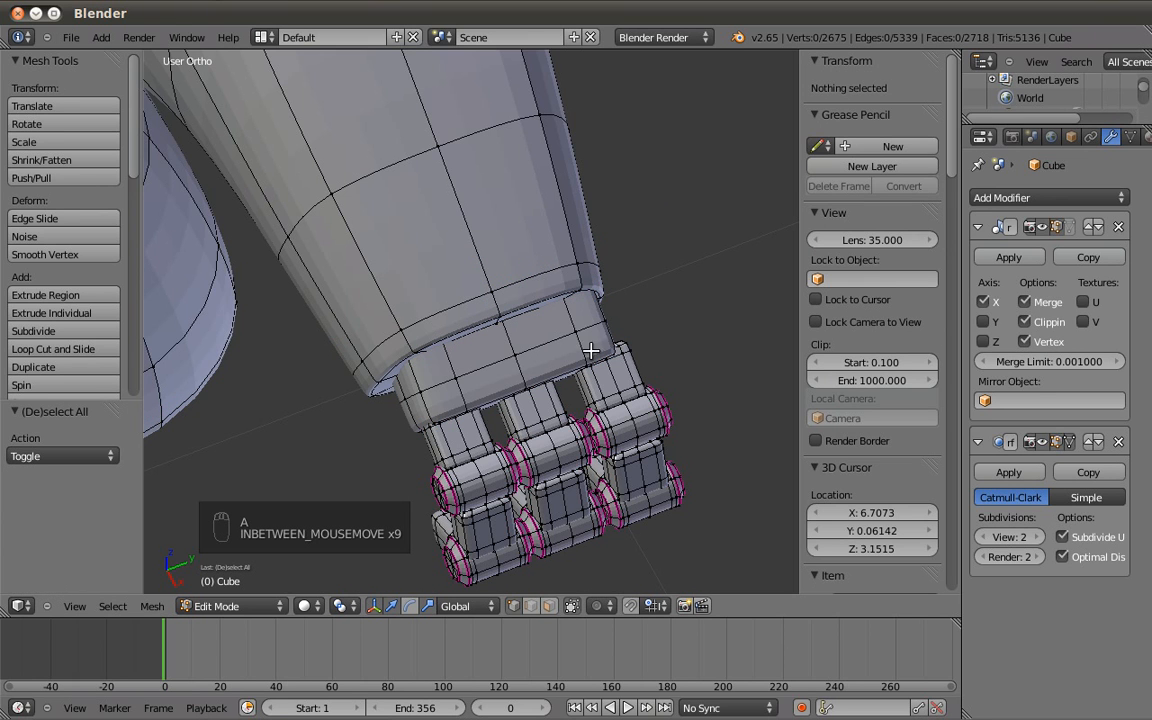
# Select the palm block, nudge it about 0.002 along Y, and deselect it.
pyautogui.press('l')
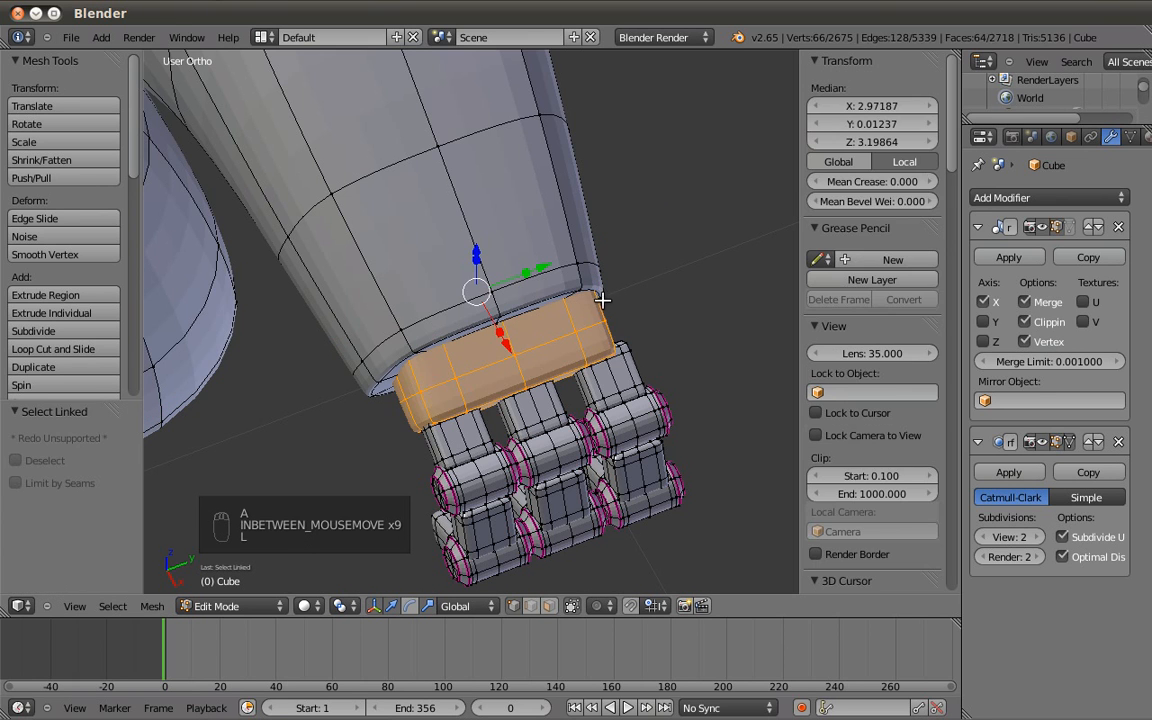
pyautogui.click(552, 266)
pyautogui.click(552, 266)
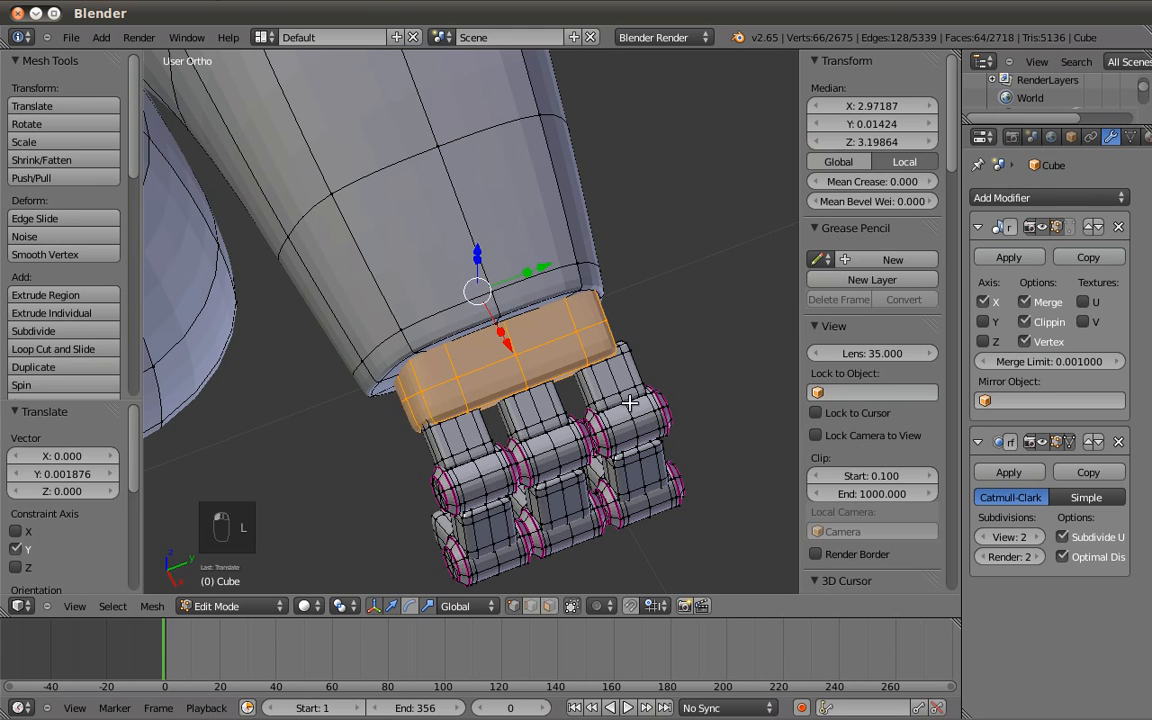
pyautogui.press('a')
# Select every linked part of all three fingers, including the hidden joints, shift them slightly toward negative Y, and deselect them.
pyautogui.moveTo(563, 362); pyautogui.dragTo(600, 457, button='middle')
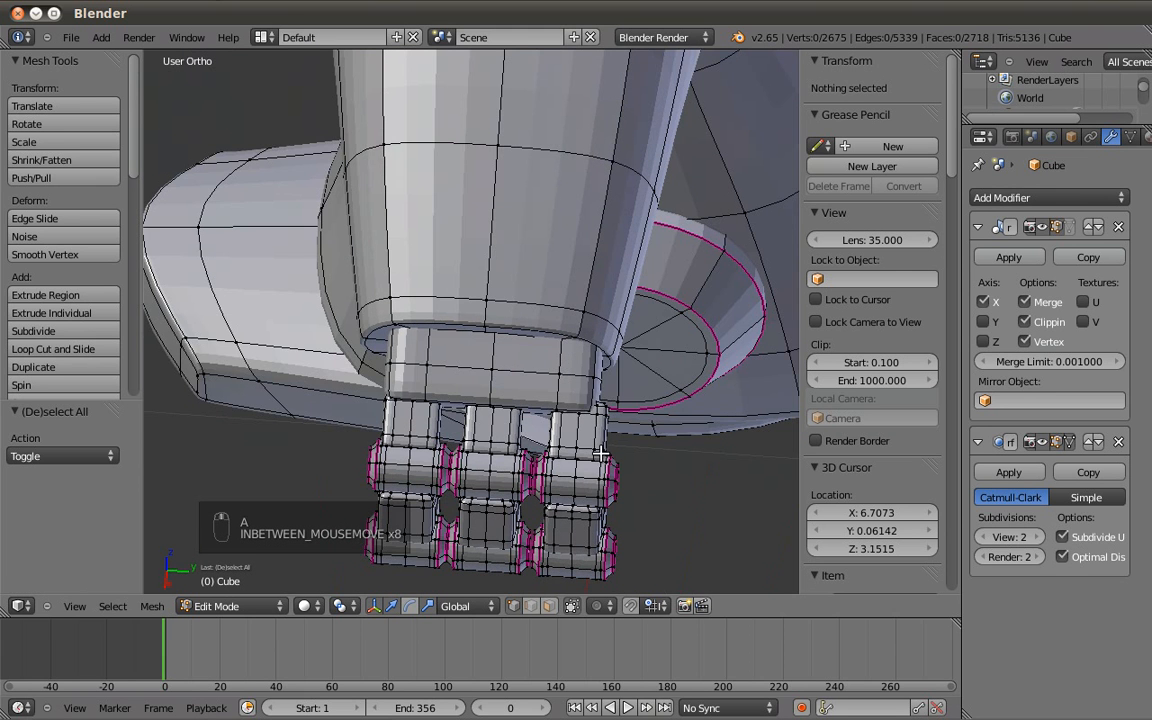
pyautogui.press('l')
pyautogui.press('l')
pyautogui.press('l')
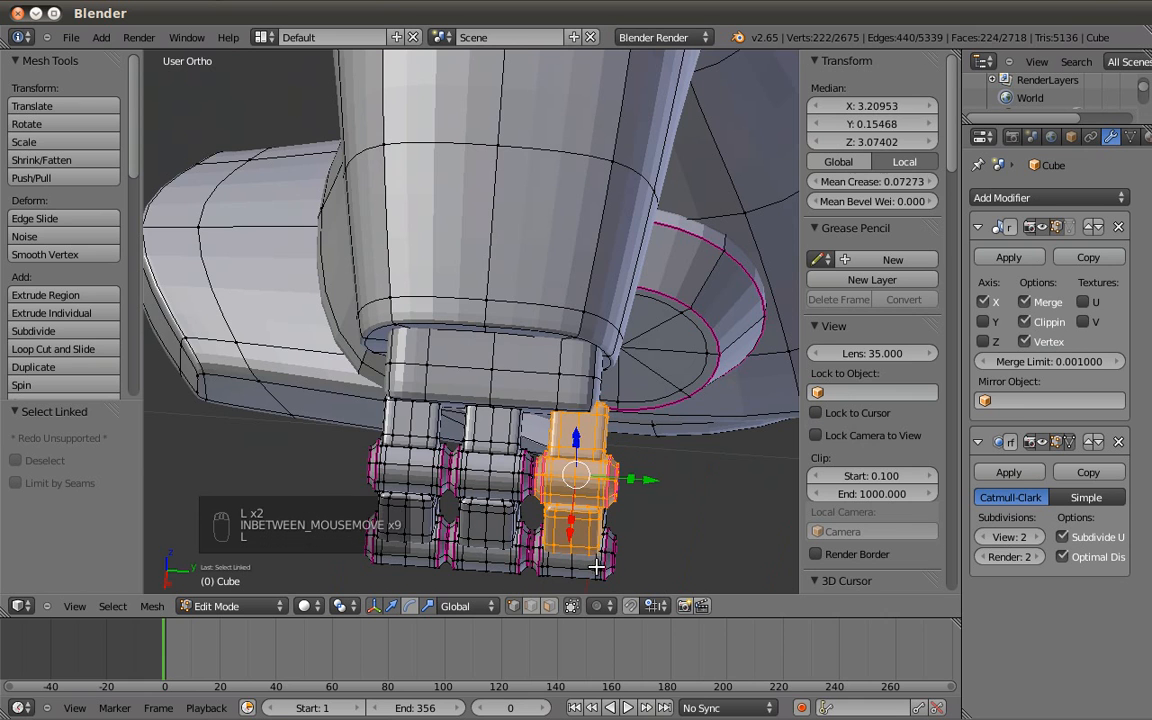
pyautogui.press('l')
pyautogui.hotkey('shift', 'z')
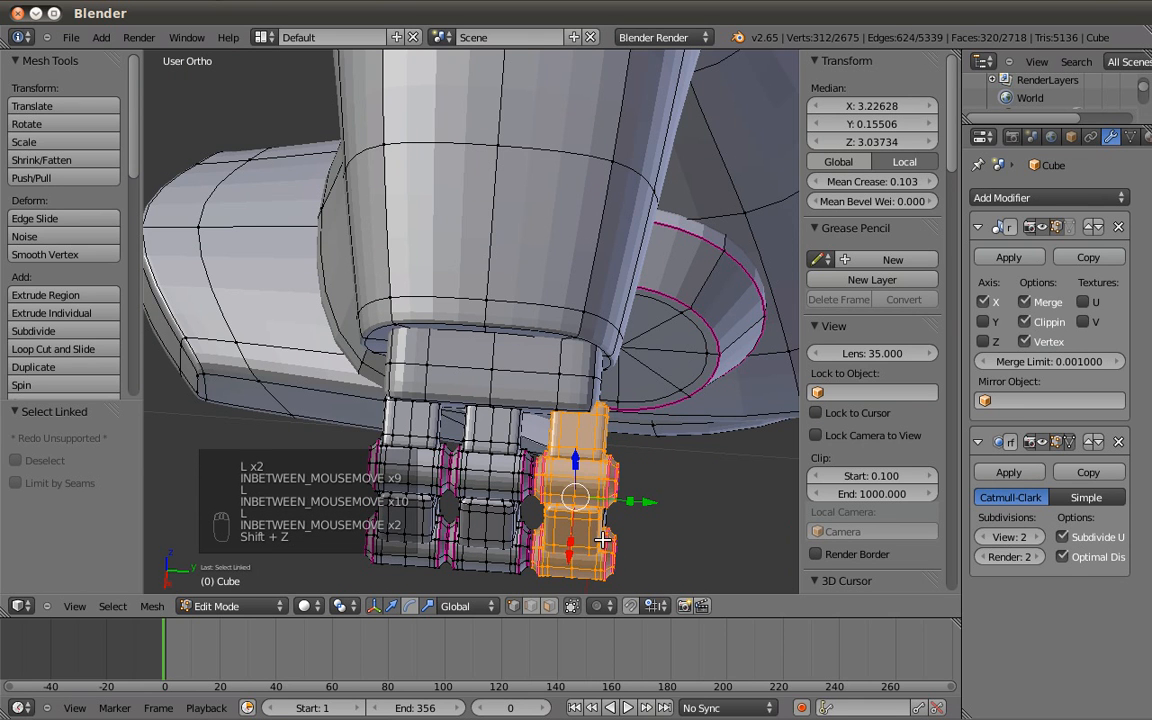
pyautogui.press('z')
pyautogui.press('l')
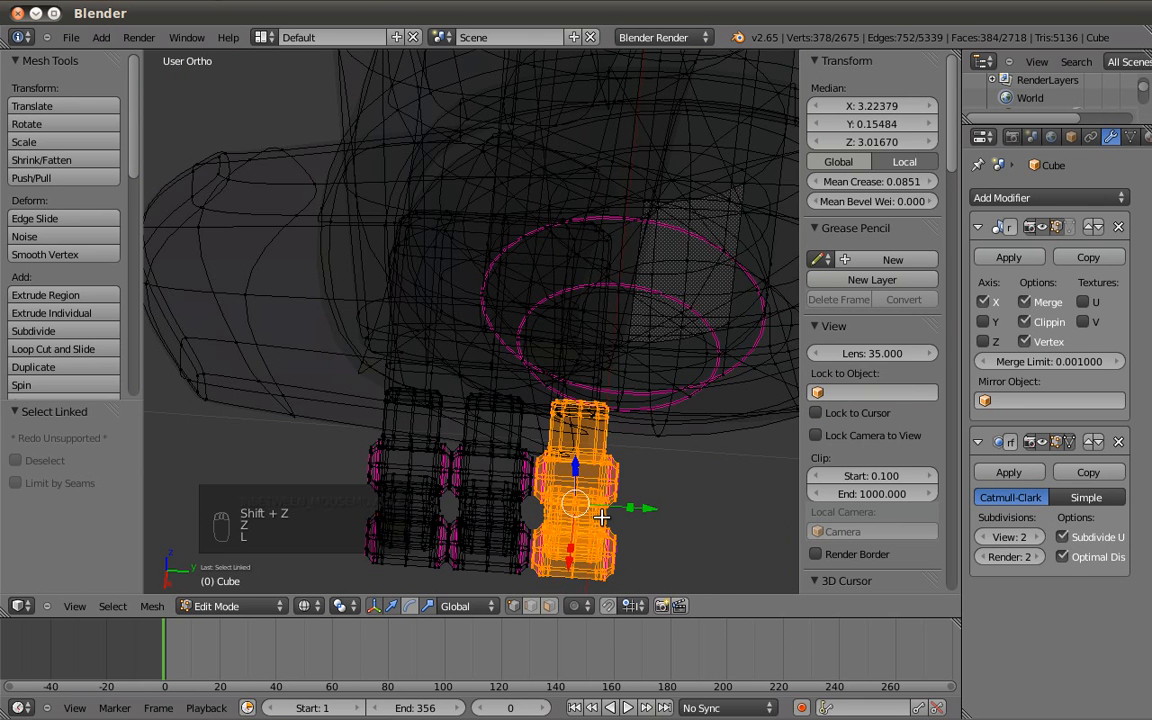
pyautogui.press('z')
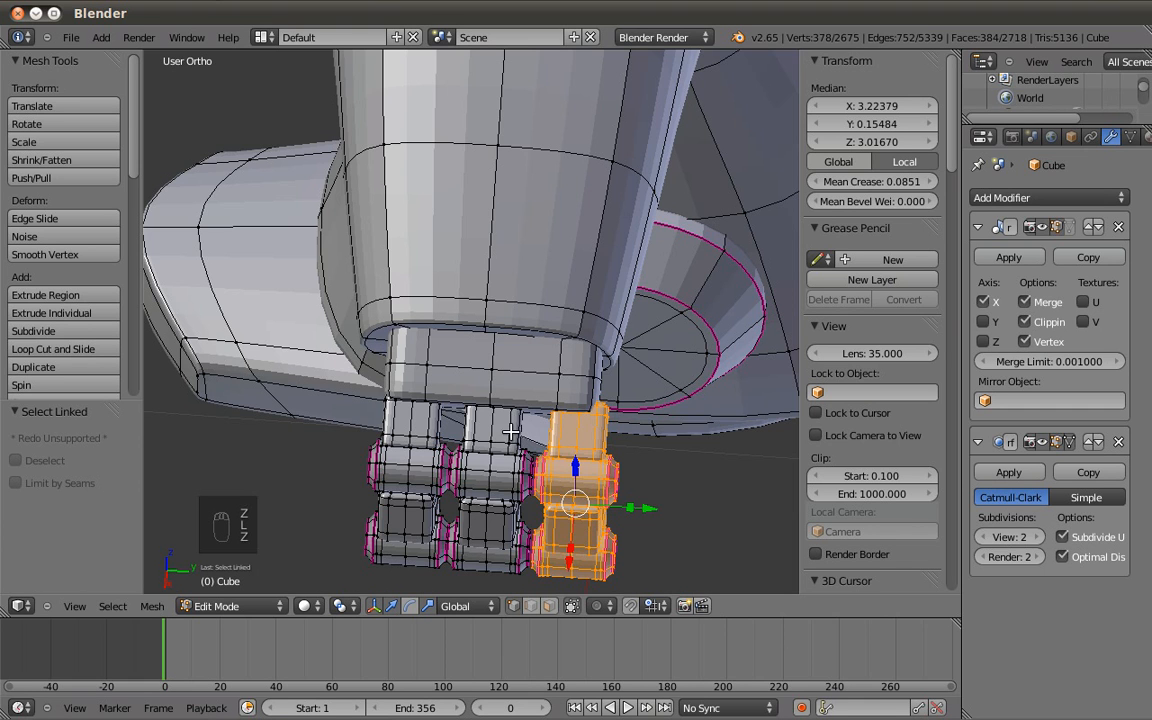
pyautogui.press('l')
pyautogui.press('l')
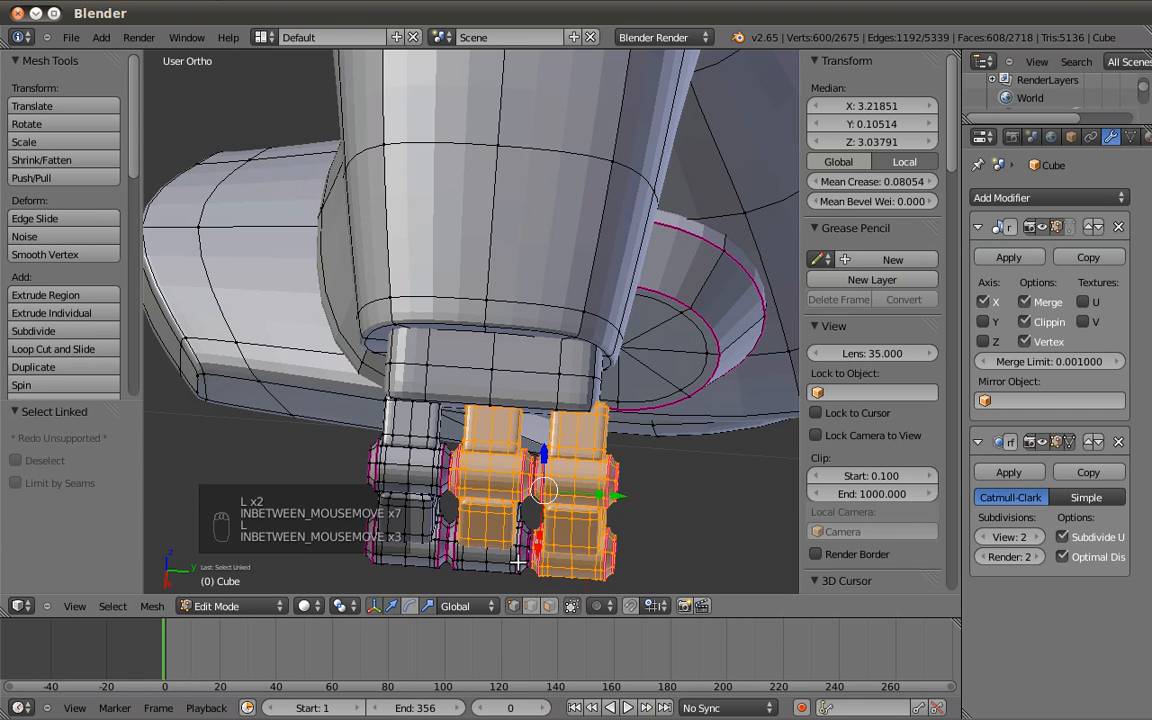
pyautogui.press('z')
pyautogui.press('l')
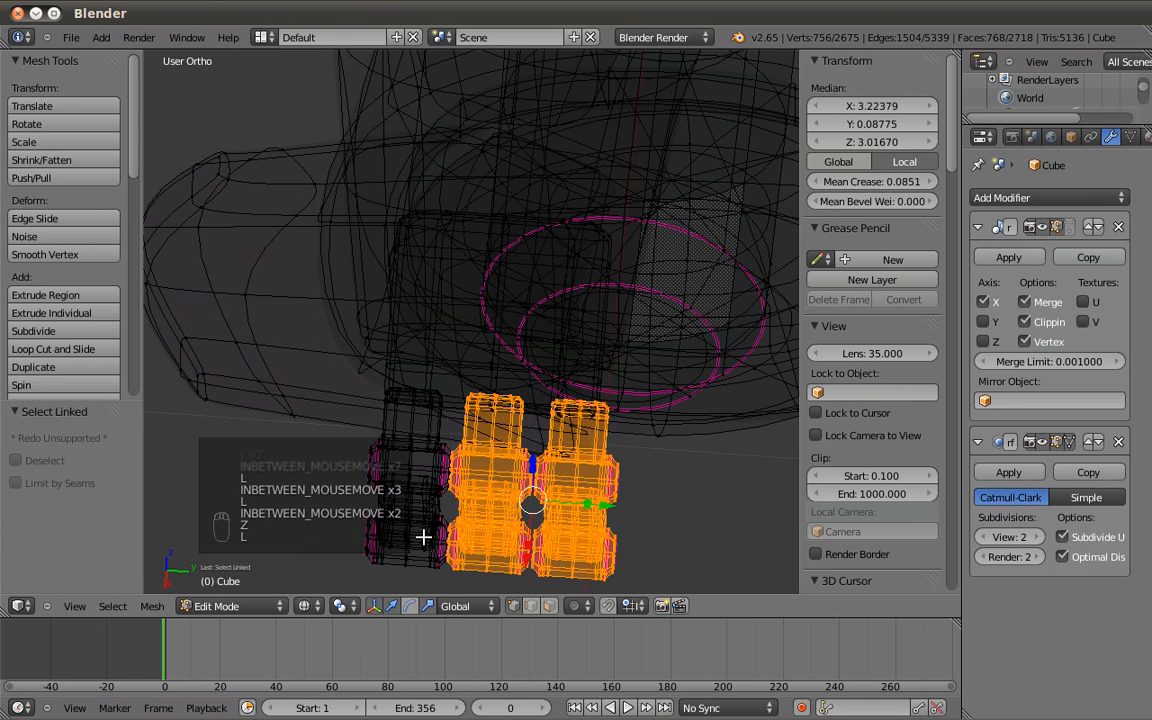
pyautogui.press('l')
pyautogui.press('l')
pyautogui.press('l')
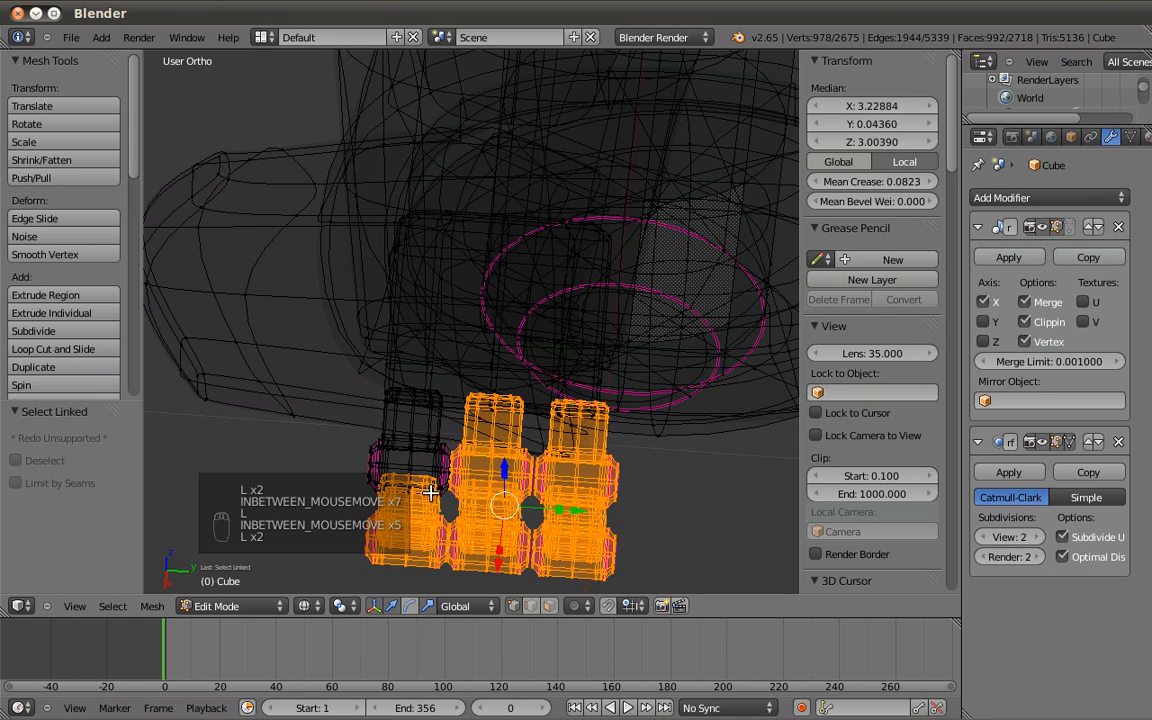
pyautogui.press('l')
pyautogui.press('l')
pyautogui.press('z')
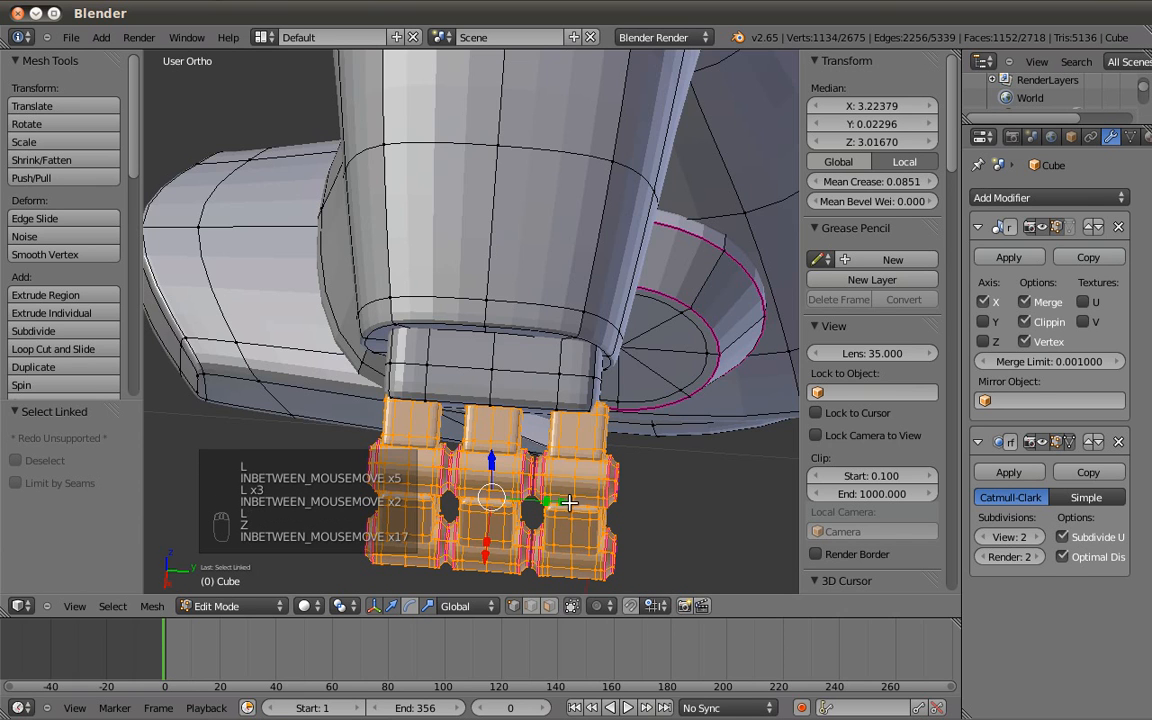
pyautogui.press('g')
pyautogui.press('y')
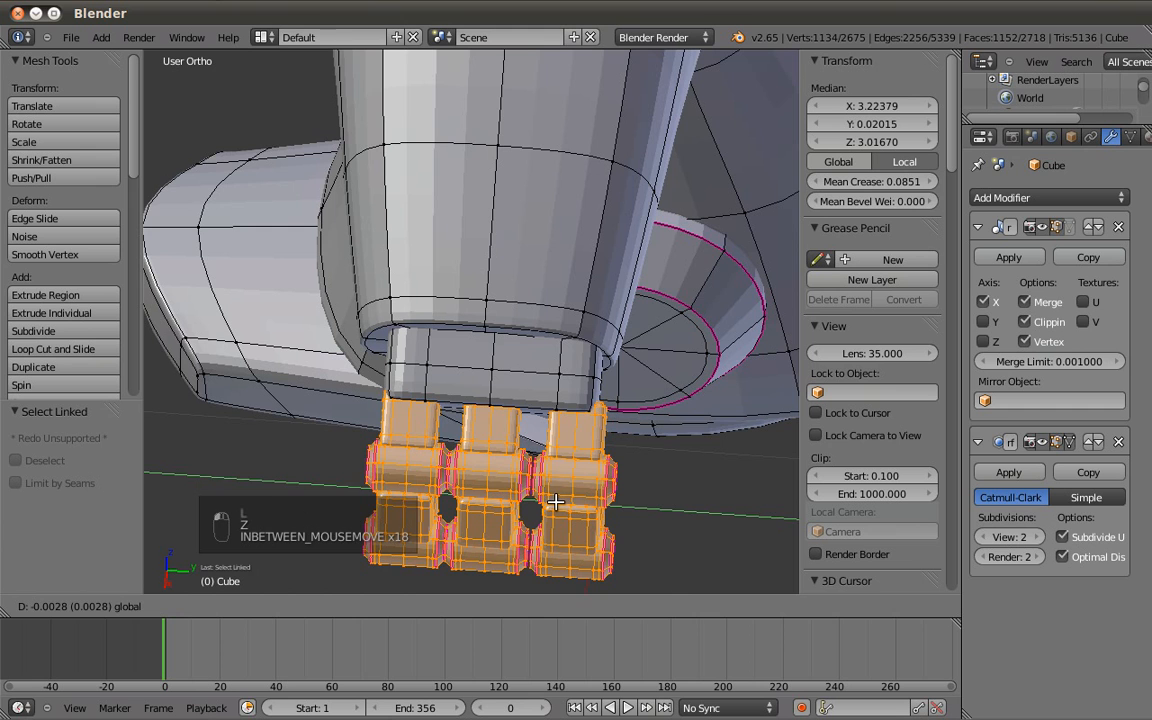
pyautogui.click(590, 499)
pyautogui.moveTo(590, 499); pyautogui.dragTo(481, 471, button='middle')
pyautogui.press('a')
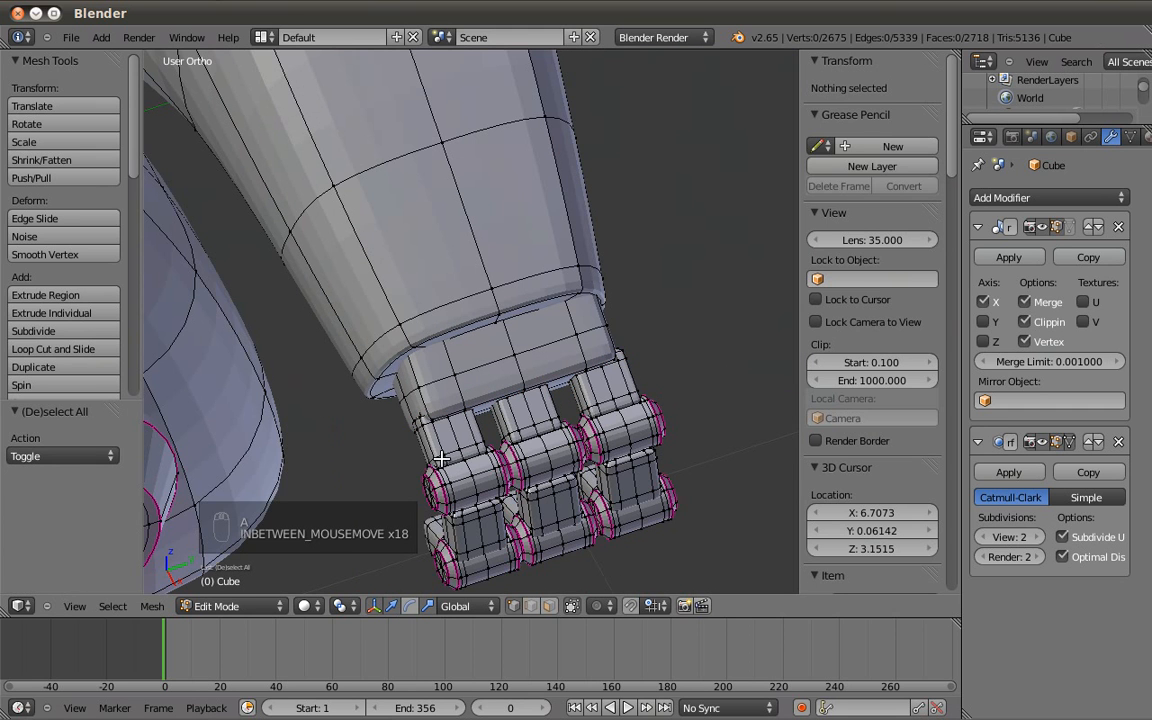
# Select all linked parts of the outermost negative-Y finger and duplicate it in top view, offset about 0.031 in X and -0.299 in Y.
pyautogui.press('l')
pyautogui.press('l')
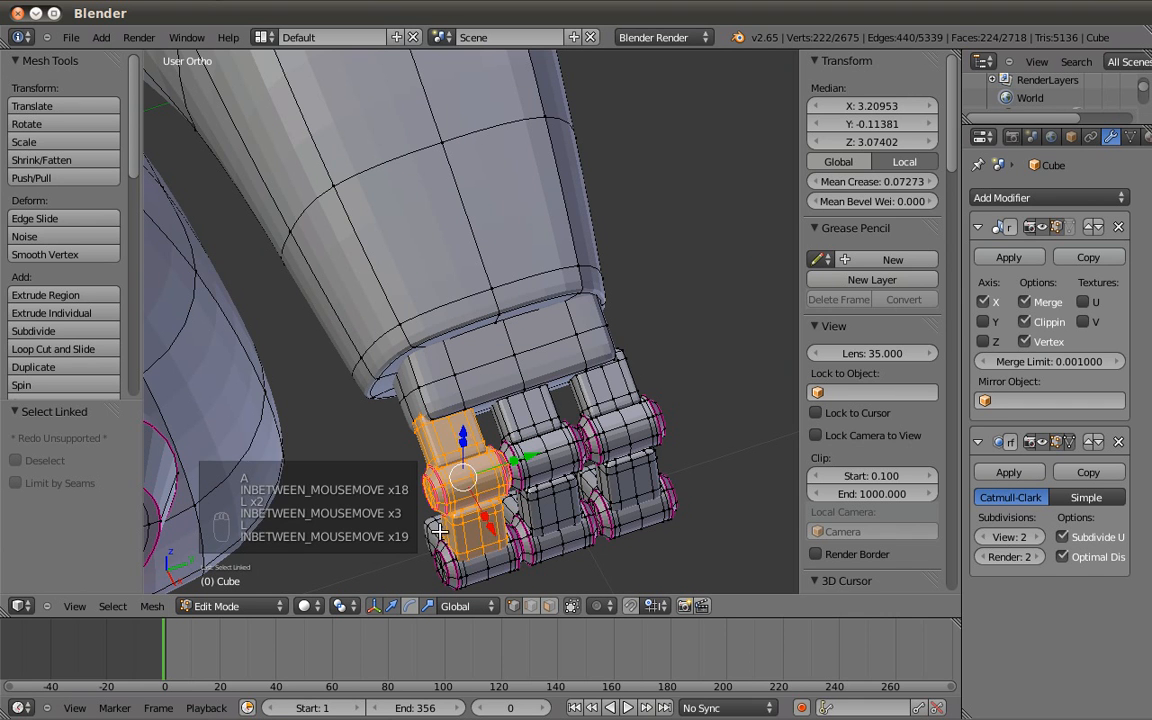
pyautogui.press('l')
pyautogui.press('l')
pyautogui.keyDown('shift'); pyautogui.moveTo(442, 525); pyautogui.dragTo(520, 497, button='middle'); pyautogui.keyUp('shift')
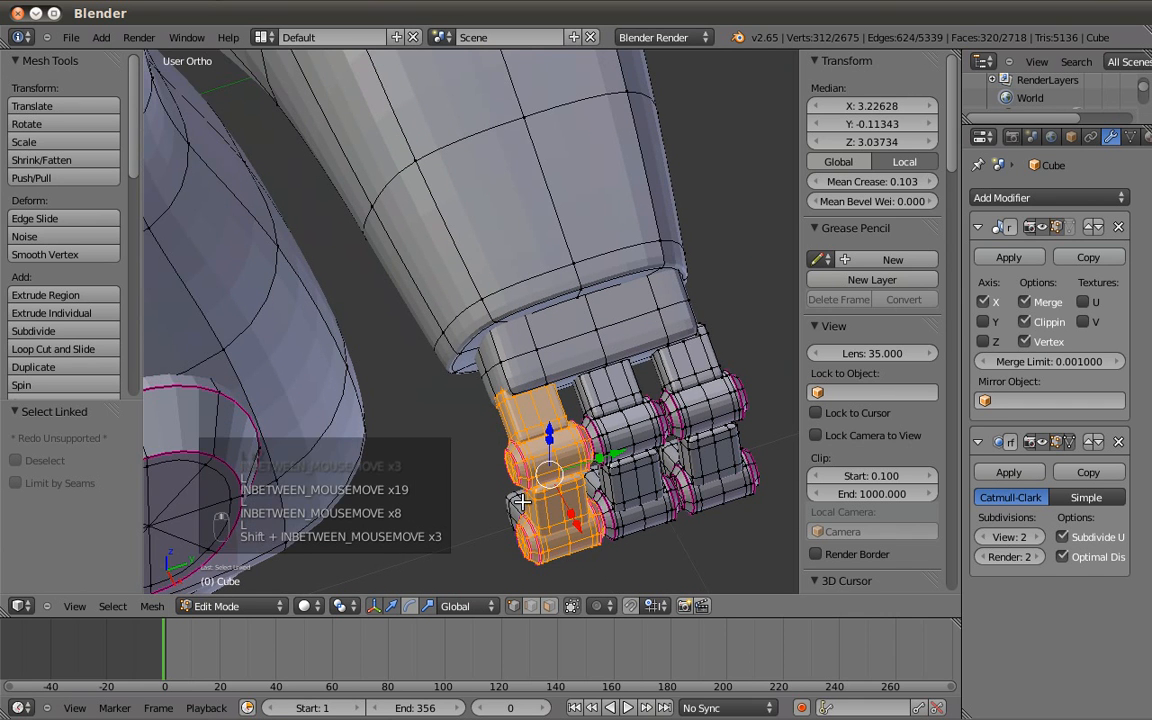
pyautogui.press('l')
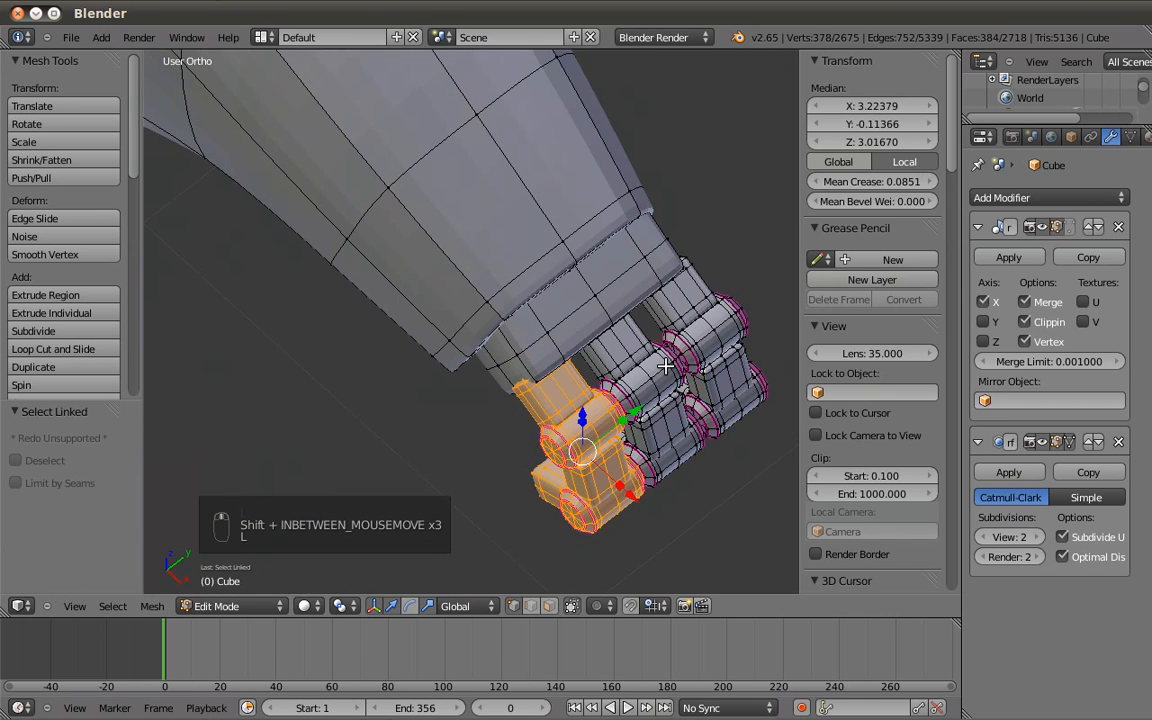
pyautogui.press('KP_7')
pyautogui.hotkey('shift', 'd')
pyautogui.click(666, 242)
# Rotate the duplicated finger about 46.5° in top view and move it about -0.089 in X and 0.134 in Y.
pyautogui.press('r')
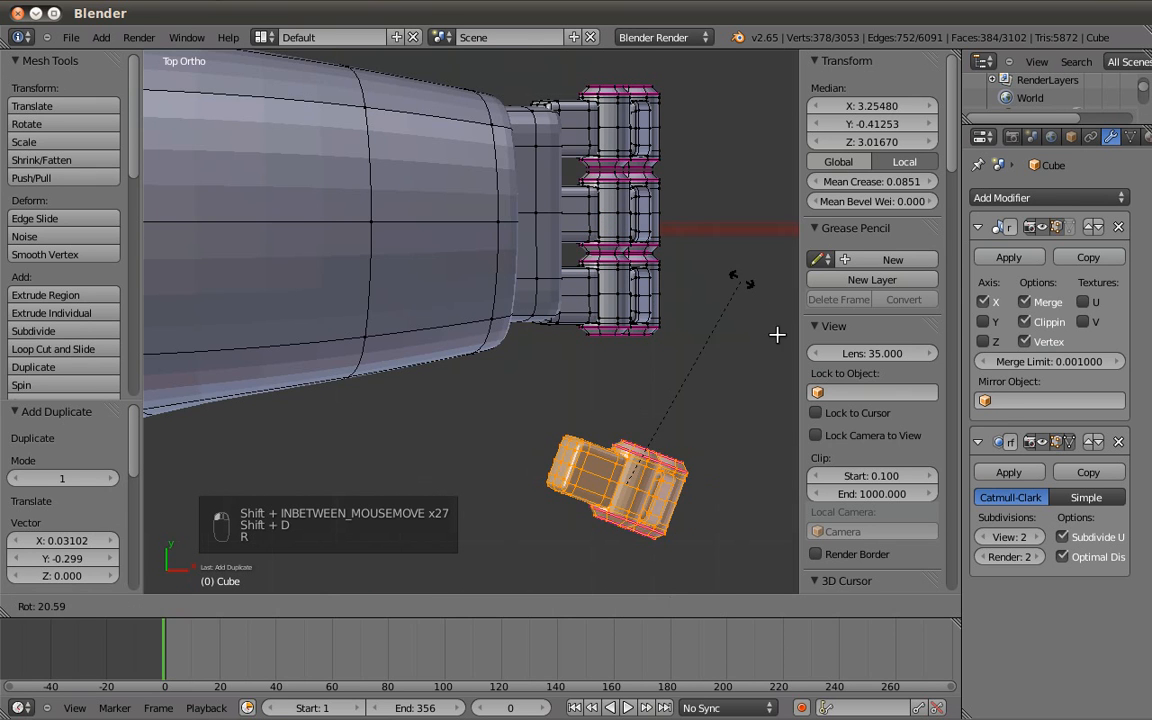
pyautogui.click(758, 360)
pyautogui.press('g')
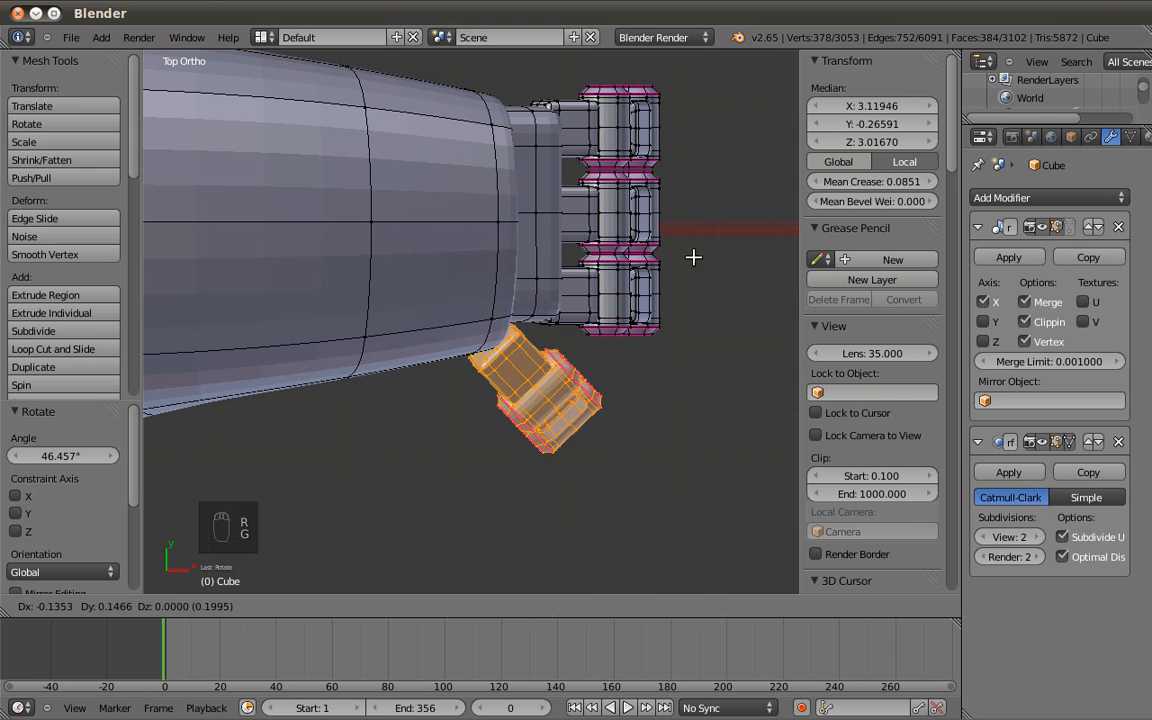
pyautogui.click(729, 310)
# Rotate the thumb copy another 15.2° or so in top view and move it against the side of the palm block.
pyautogui.press('r')
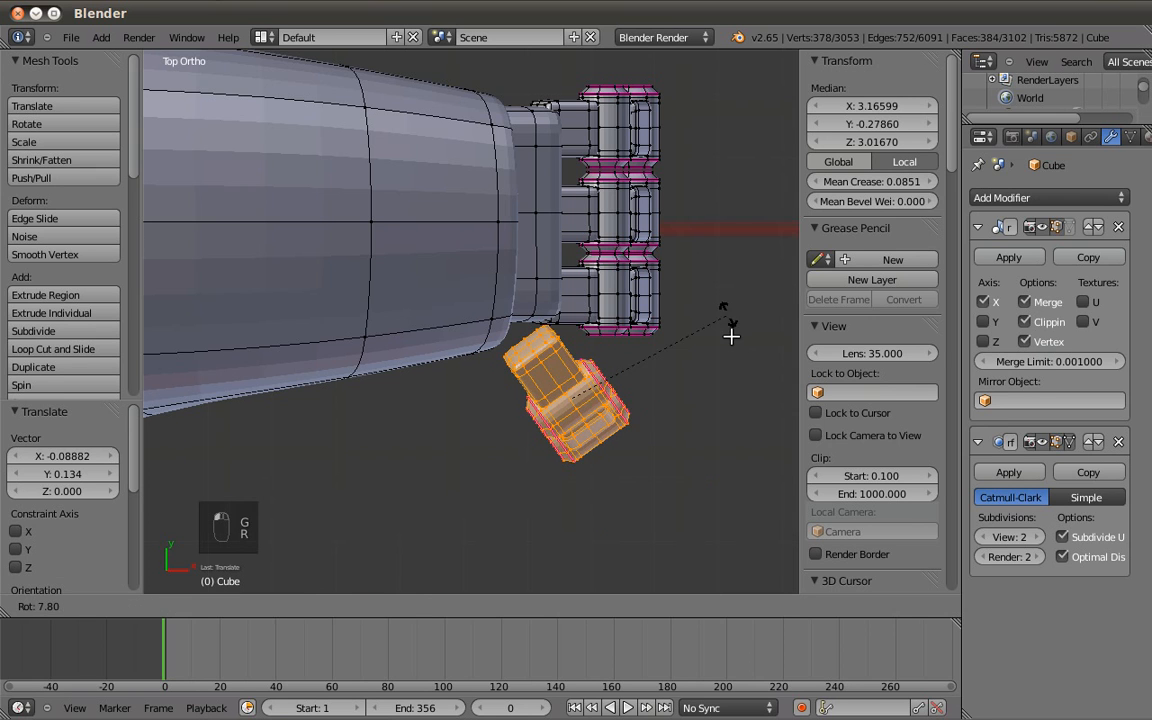
pyautogui.click(710, 320)
pyautogui.press('g')
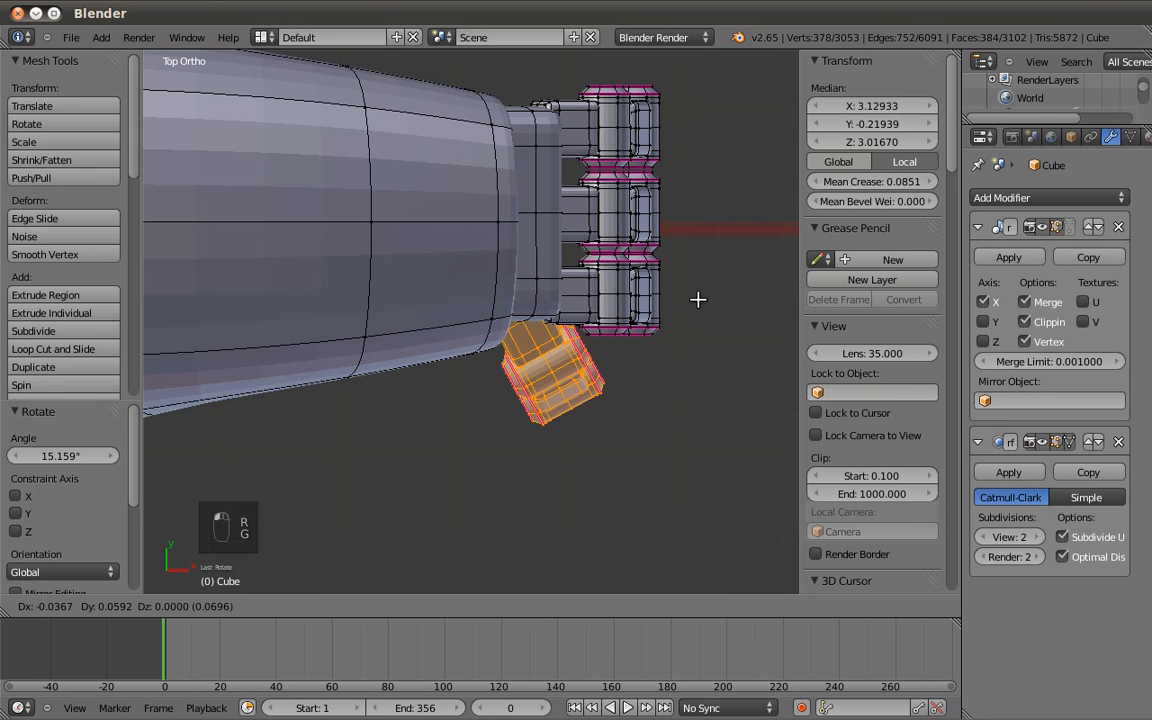
pyautogui.click(692, 302)
# Check the thumb's placement in Object Mode and scale it uniformly to about 0.832.
pyautogui.press('Tab')
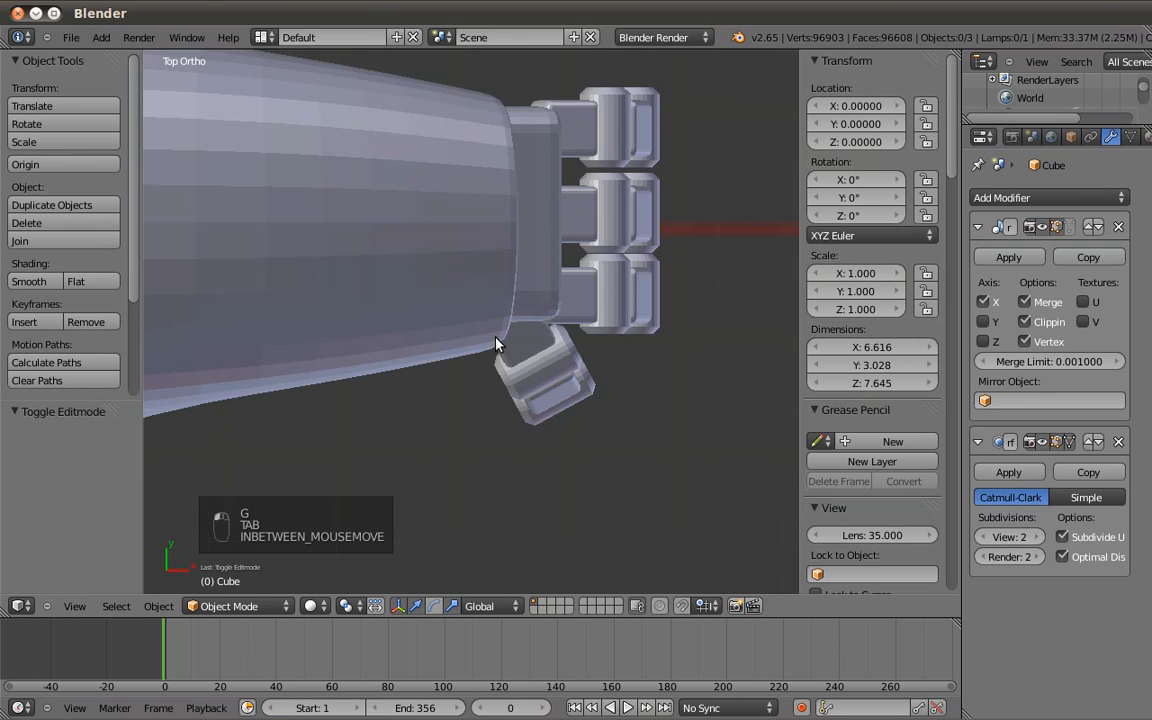
pyautogui.press('KP_1')
pyautogui.moveTo(588, 428); pyautogui.dragTo(485, 472, button='middle')
pyautogui.press('Tab')
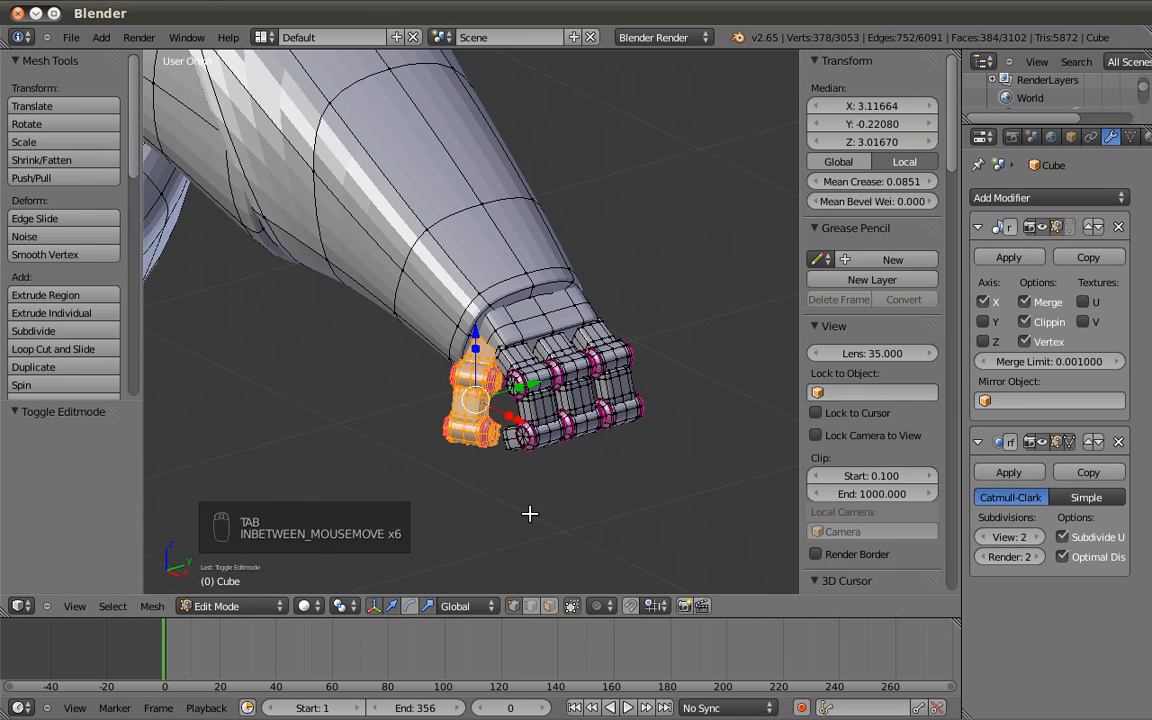
pyautogui.press('s')
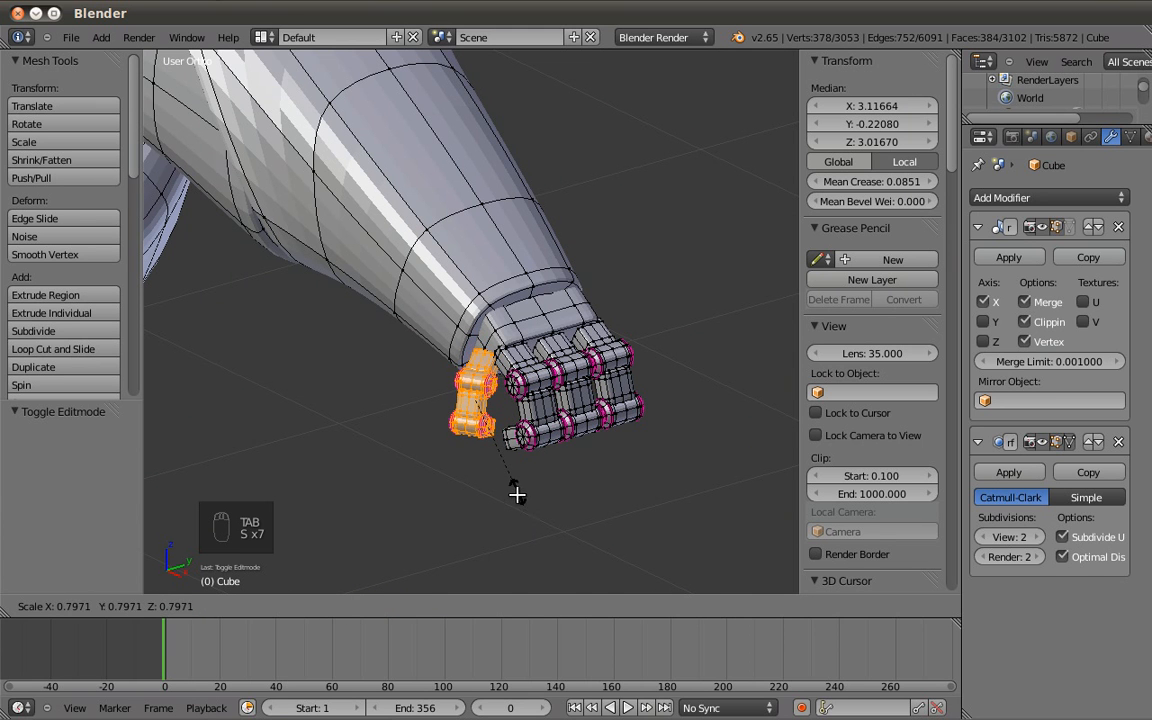
pyautogui.click(483, 328)
# Raise the thumb about 0.0155 along Z in side view.
pyautogui.press('KP_3')
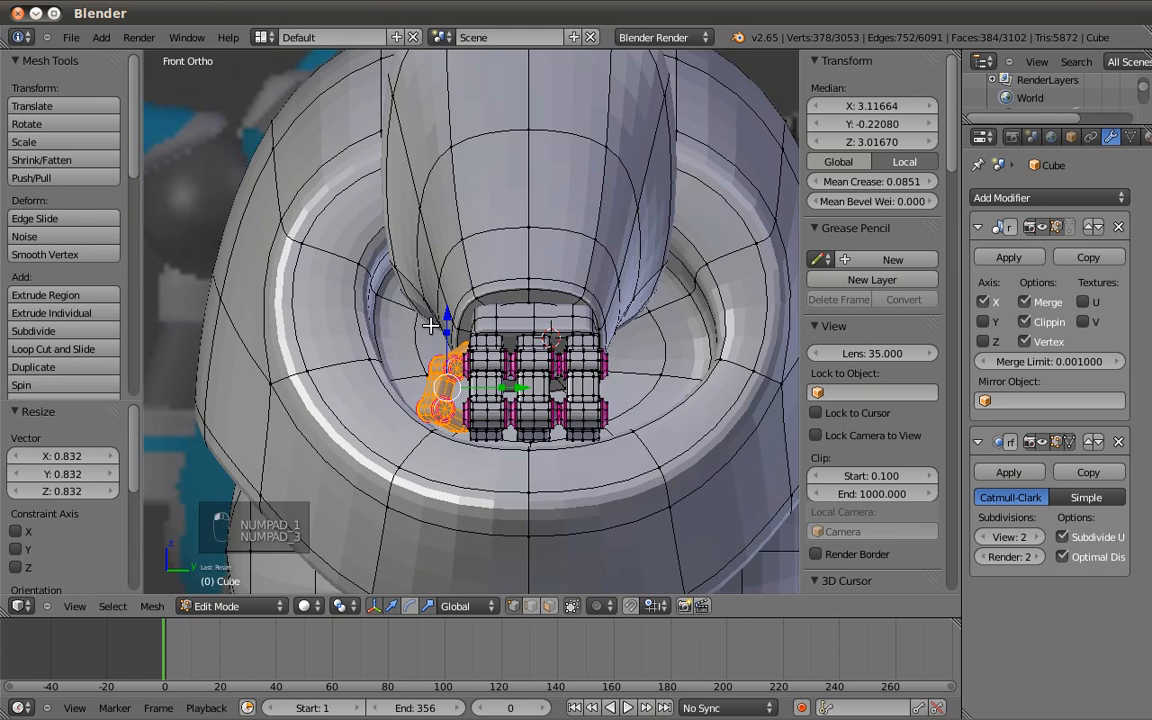
pyautogui.scroll(3, 428, 331)
pyautogui.press('g')
pyautogui.press('z')
pyautogui.click(428, 333)
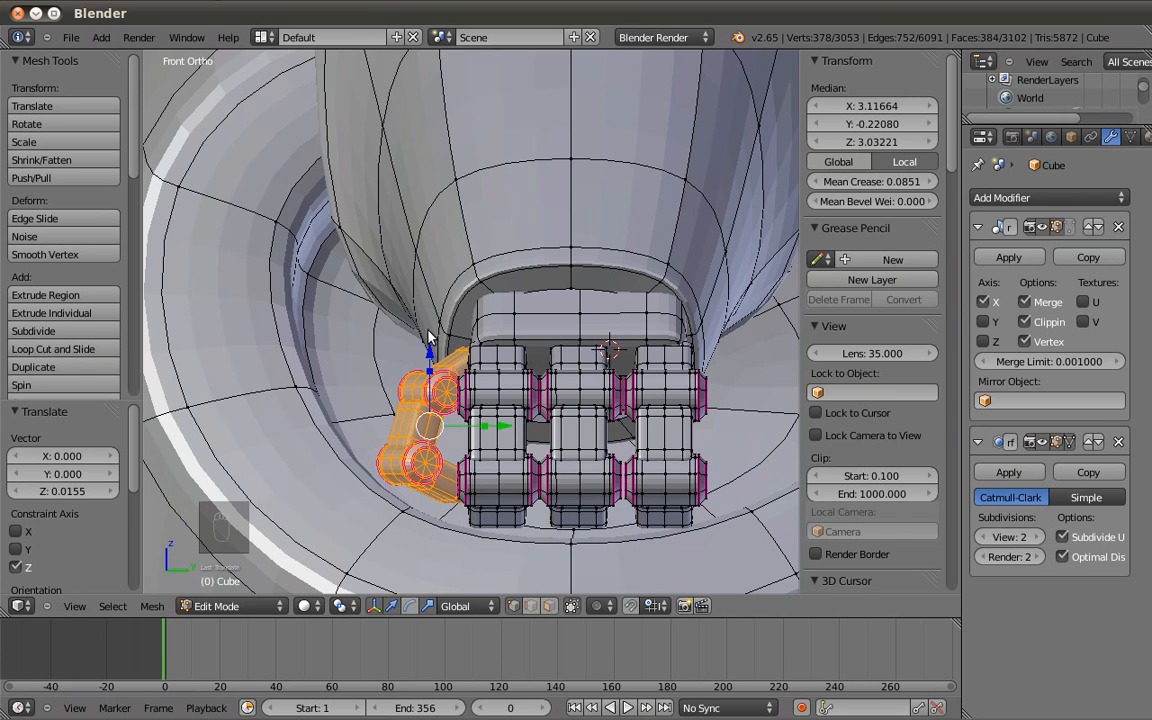
# Examine the whole robot in Object Mode from the front, side and back, comparing the front wireframe with the reference image.
pyautogui.press('Tab')
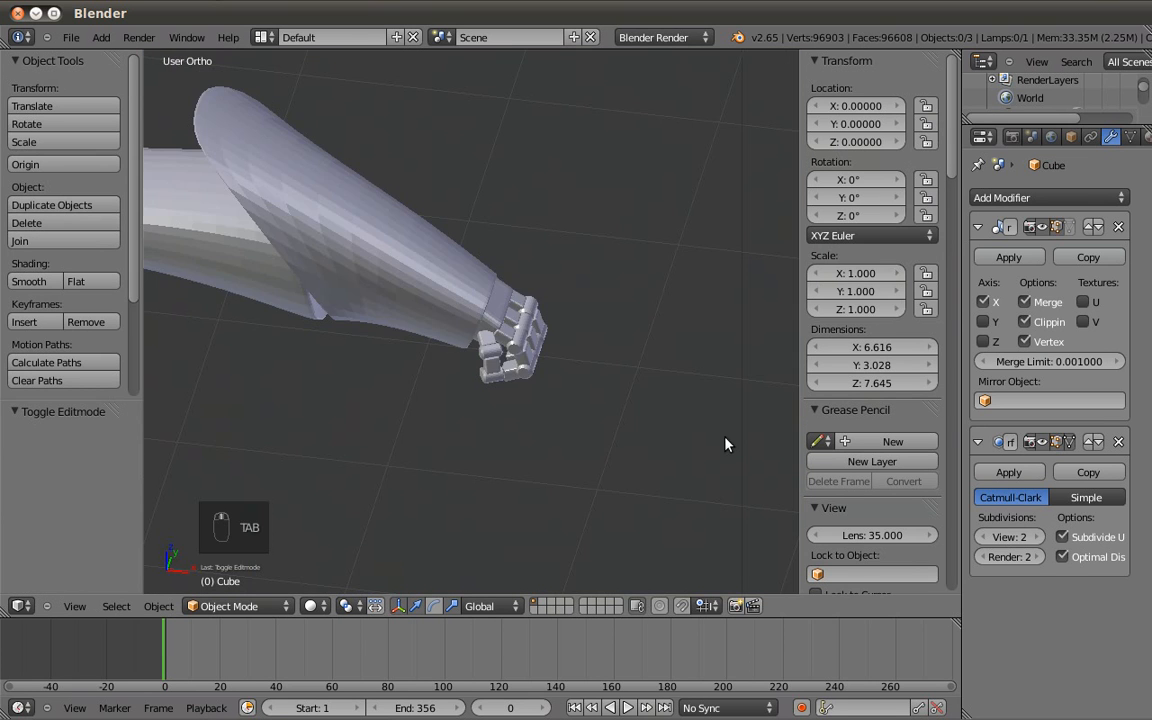
pyautogui.press('KP_1')
pyautogui.scroll(-5, 450, 345)
pyautogui.keyDown('shift'); pyautogui.moveTo(404, 360); pyautogui.dragTo(745, 334, button='middle'); pyautogui.keyUp('shift')
pyautogui.scroll(-3, 528, 333)
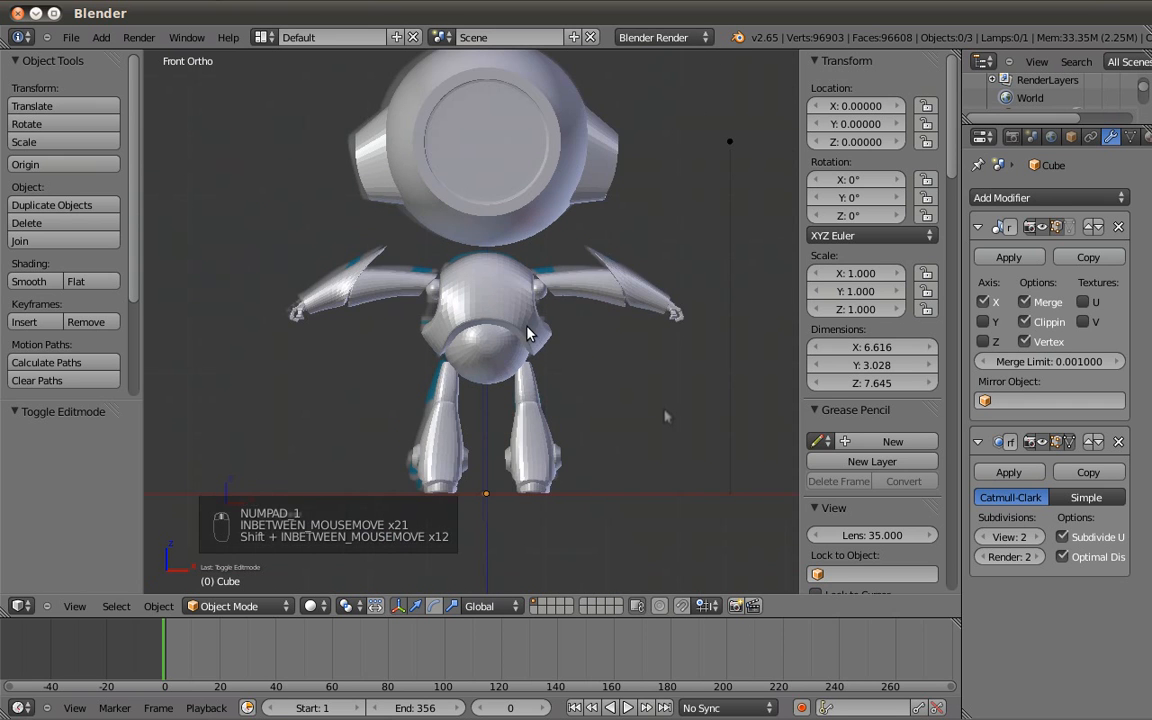
pyautogui.press('z')
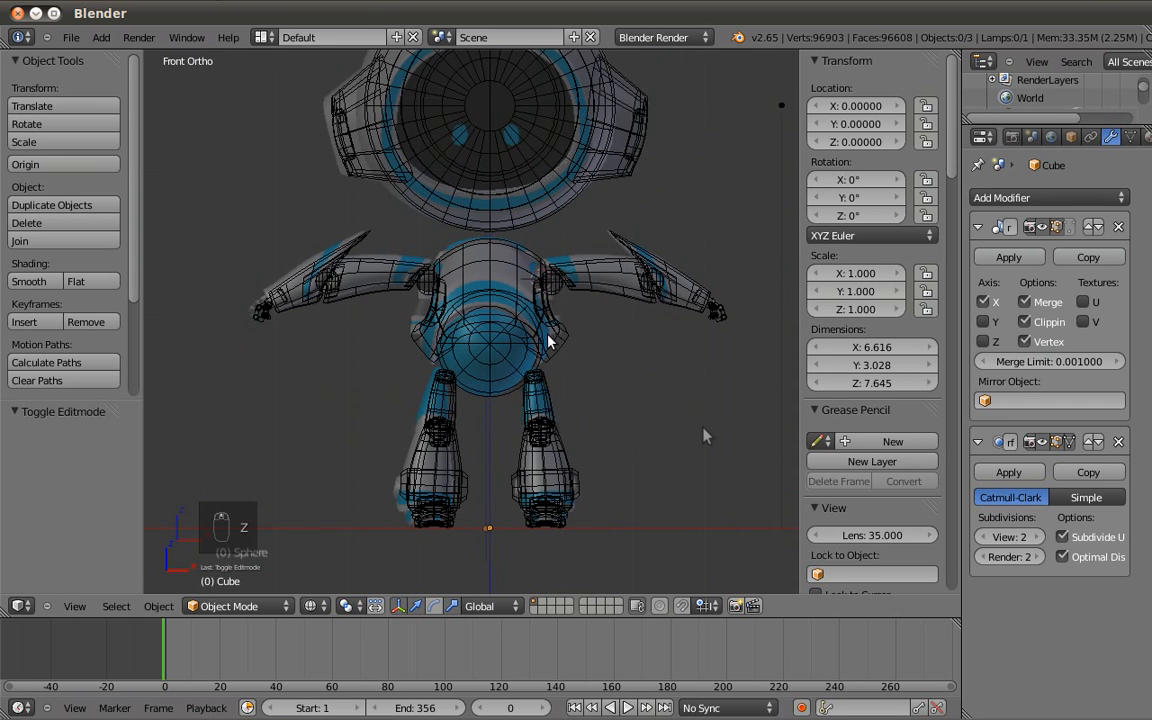
pyautogui.press('KP_3')
pyautogui.press('z')
pyautogui.moveTo(480, 346)
pyautogui.mouseDown(button='middle')
pyautogui.moveTo(310, 352)
pyautogui.moveTo(334, 363)
pyautogui.moveTo(291, 363)
pyautogui.mouseUp(button='middle')
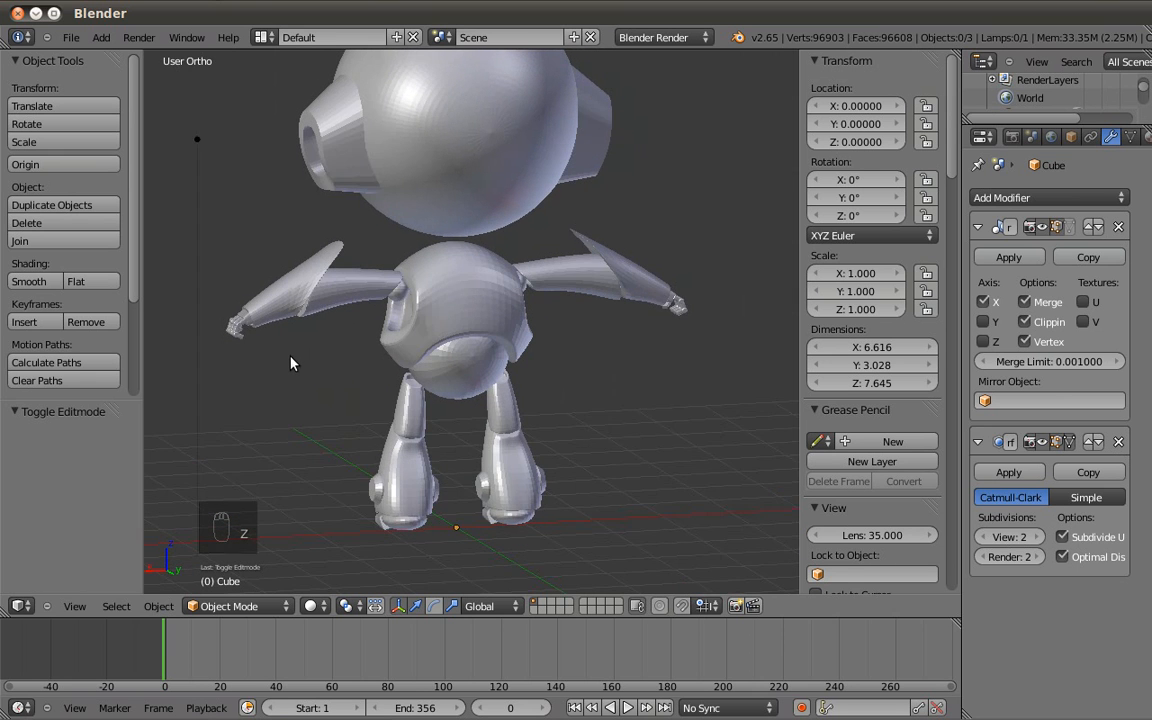
pyautogui.moveTo(527, 381); pyautogui.dragTo(502, 323, button='middle')
pyautogui.press('KP_3')
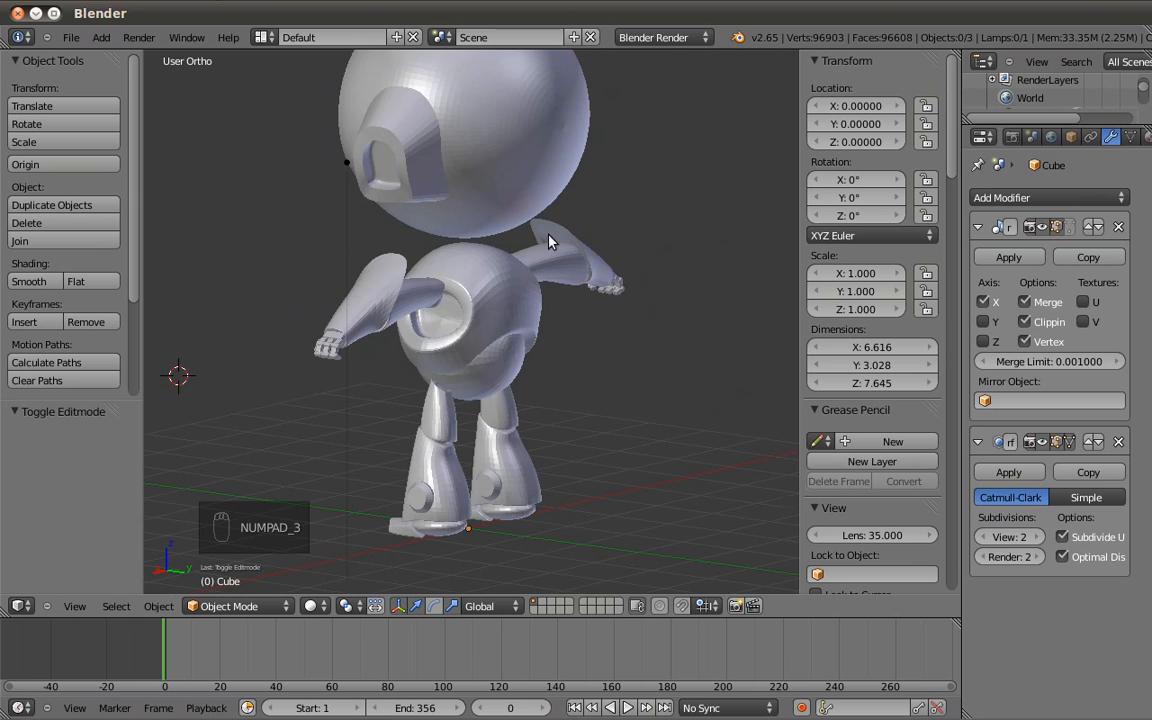
pyautogui.scroll(2, 555, 295)
pyautogui.keyDown('shift'); pyautogui.moveTo(595, 302); pyautogui.dragTo(427, 224, button='middle'); pyautogui.keyUp('shift')
# In Edit Mode, clear the selection and select the two central faces on the lower half of the torso's back.
pyautogui.press('Tab')
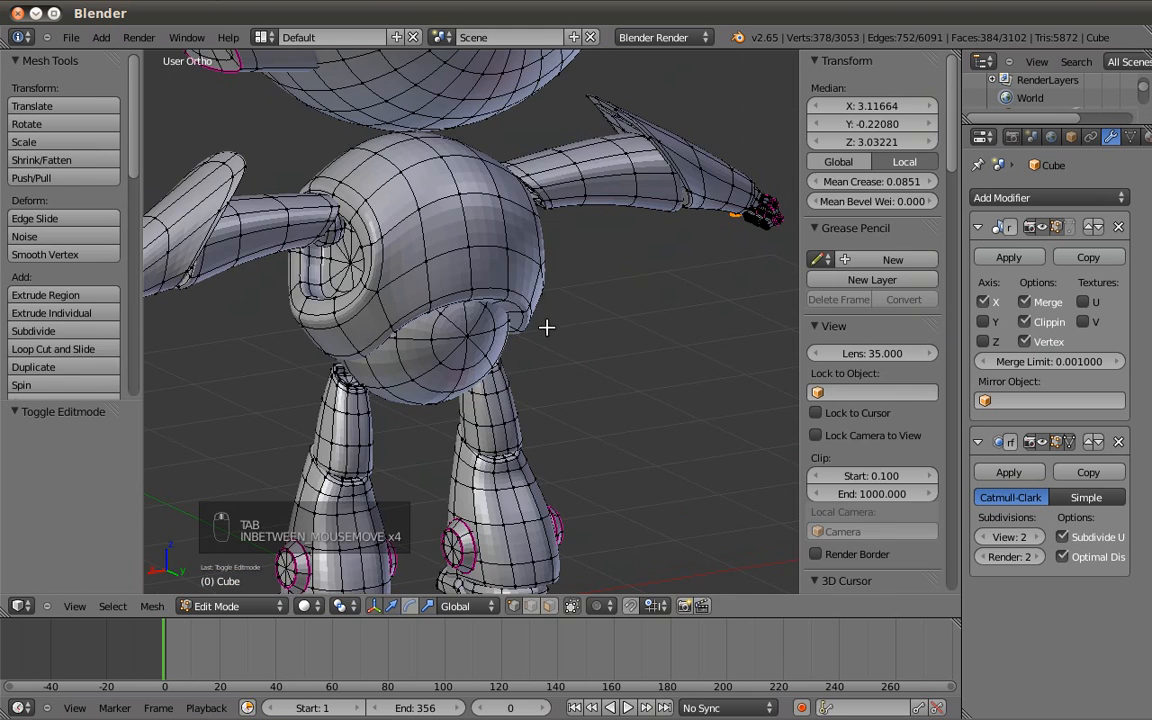
pyautogui.press('a')
pyautogui.scroll(2, 415, 225)
pyautogui.keyDown('shift'); pyautogui.moveTo(415, 225); pyautogui.dragTo(421, 245, button='middle'); pyautogui.keyUp('shift')
pyautogui.keyDown('shift'); pyautogui.rightClick(477, 281); pyautogui.keyUp('shift')
pyautogui.keyDown('shift'); pyautogui.rightClick(488, 336); pyautogui.keyUp('shift')
pyautogui.keyDown('shift'); pyautogui.rightClick(536, 321); pyautogui.keyUp('shift')
pyautogui.keyDown('shift'); pyautogui.rightClick(524, 260); pyautogui.keyUp('shift')
pyautogui.keyDown('shift'); pyautogui.rightClick(540, 372); pyautogui.keyUp('shift')
pyautogui.keyDown('shift'); pyautogui.rightClick(490, 388); pyautogui.keyUp('shift')
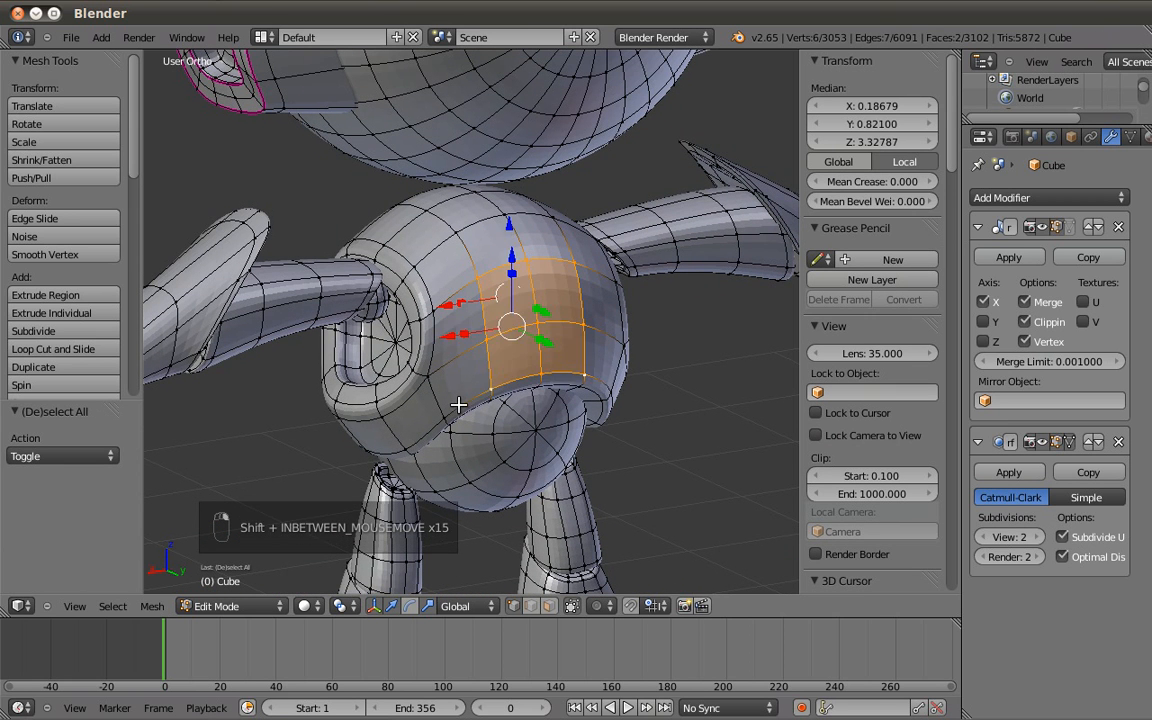
# Extend the selection with the neighbouring outer and upper vertices until it covers six faces of the torso's back.
pyautogui.moveTo(553, 373); pyautogui.dragTo(453, 375, button='middle')
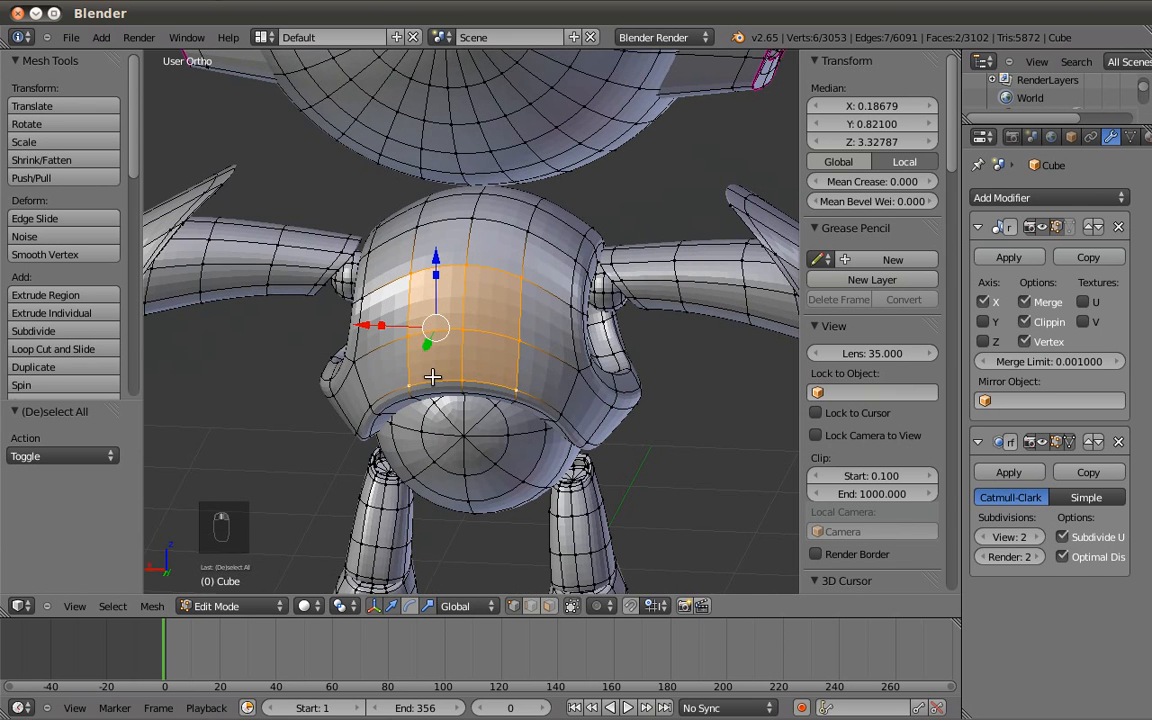
pyautogui.keyDown('shift'); pyautogui.rightClick(356, 347); pyautogui.keyUp('shift')
pyautogui.keyDown('shift'); pyautogui.rightClick(360, 306); pyautogui.keyUp('shift')
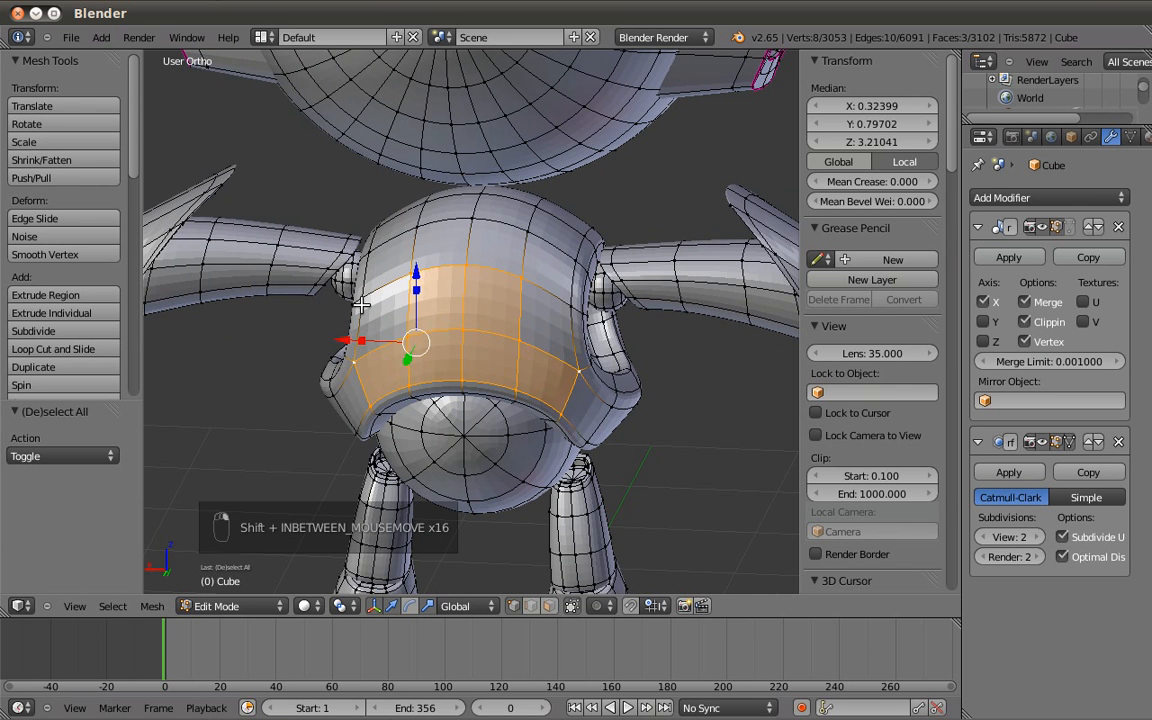
pyautogui.keyDown('shift'); pyautogui.rightClick(372, 256); pyautogui.keyUp('shift')
pyautogui.keyDown('shift'); pyautogui.rightClick(400, 236); pyautogui.keyUp('shift')
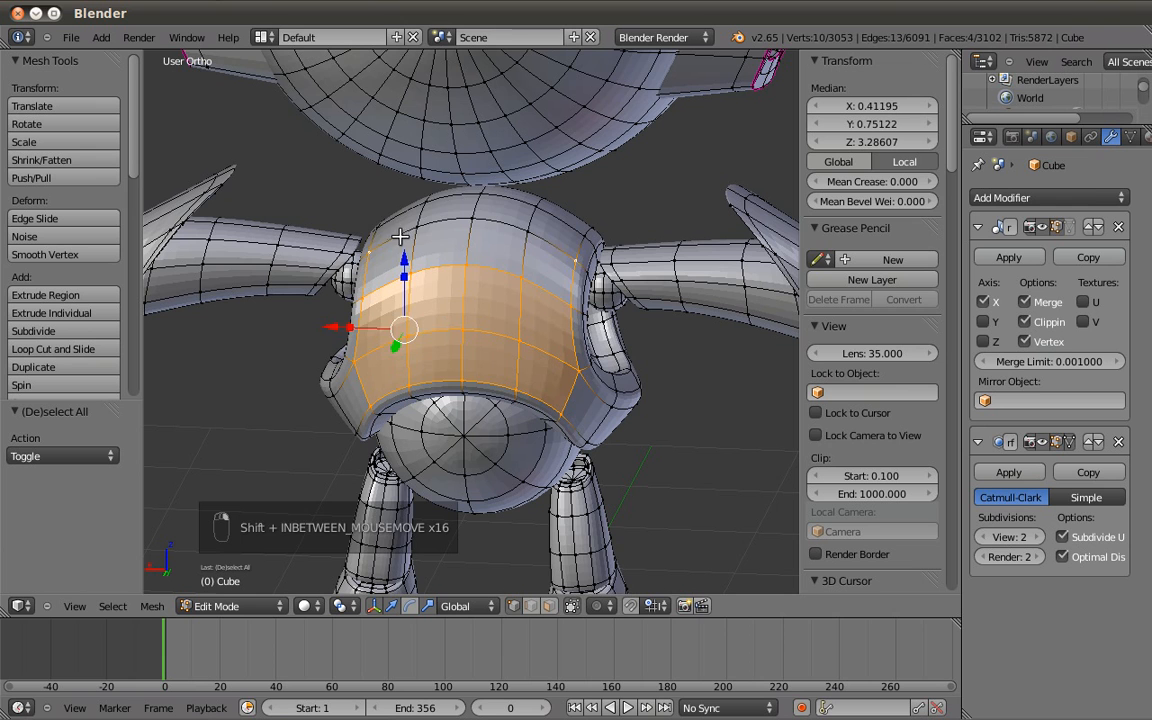
pyautogui.keyDown('shift'); pyautogui.rightClick(460, 218); pyautogui.keyUp('shift')
pyautogui.keyDown('shift'); pyautogui.rightClick(473, 220); pyautogui.keyUp('shift')
# Duplicate the selected back faces in side view and offset the copy about 0.182 along Y and 0.018 along Z.
pyautogui.moveTo(481, 288); pyautogui.dragTo(560, 342, button='middle')
pyautogui.press('KP_3')
pyautogui.hotkey('shift', 'd')
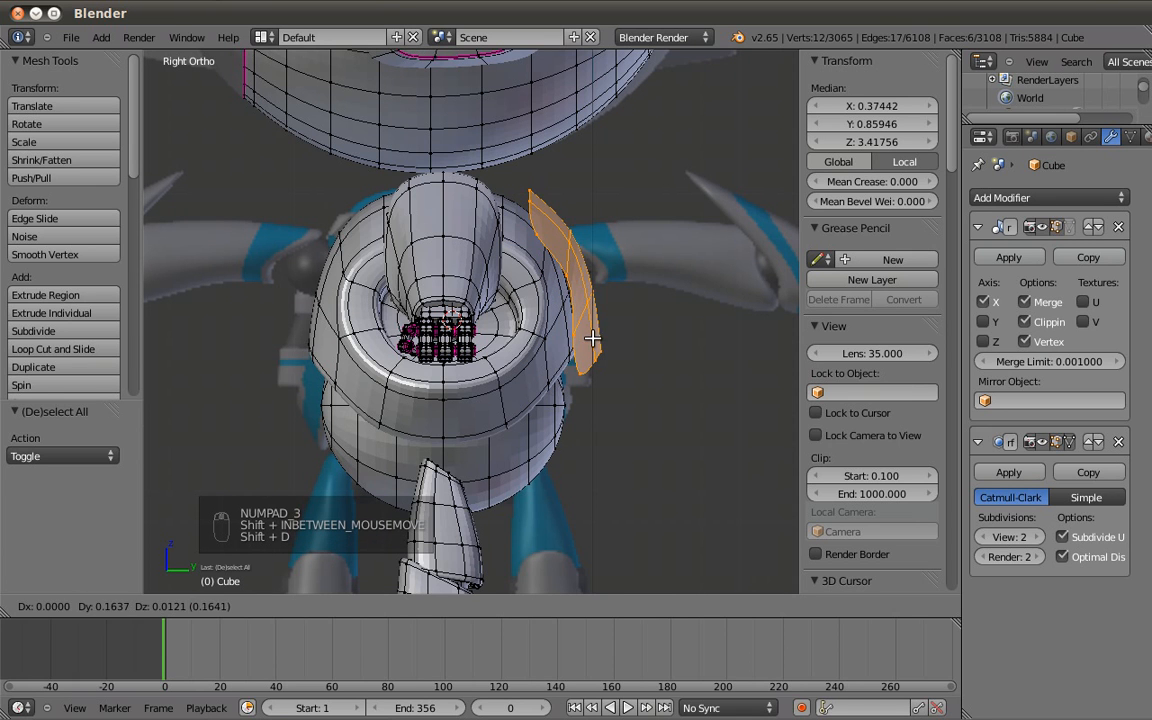
pyautogui.click(620, 289)
# Flatten the copied panel along Y and adjust its Y position so it sits close against the torso's back.
pyautogui.press('s')
pyautogui.press('y')
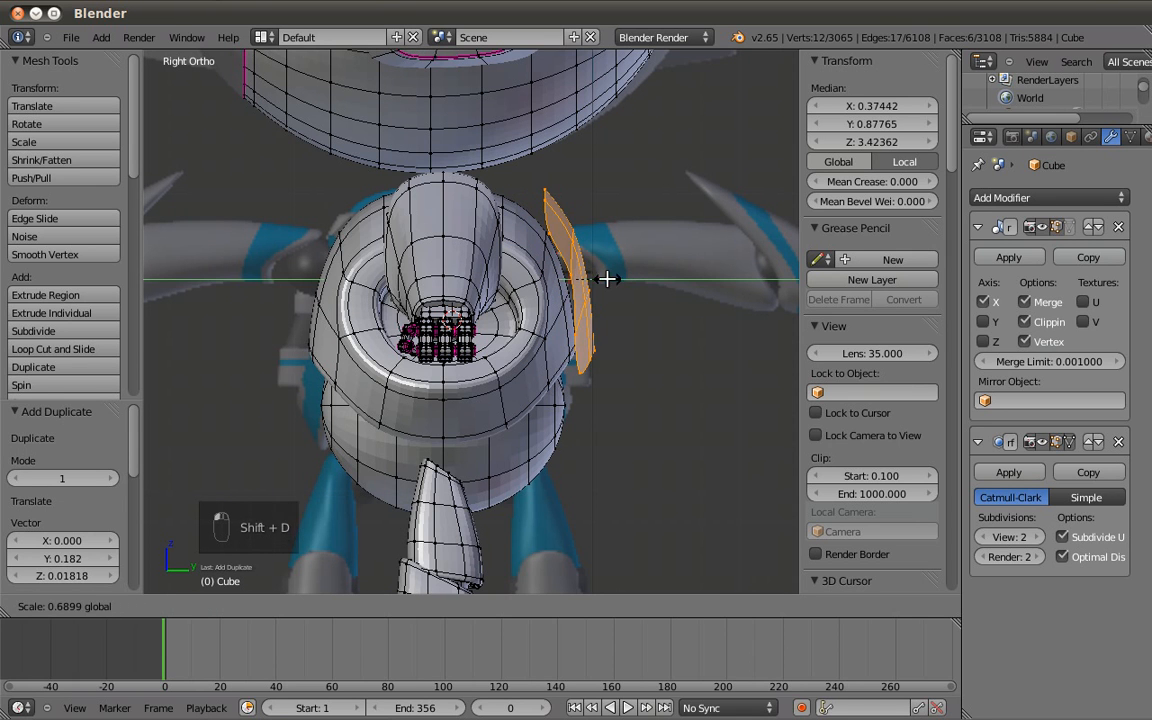
pyautogui.click(640, 279)
pyautogui.moveTo(638, 280); pyautogui.dragTo(643, 323)
pyautogui.moveTo(570, 332); pyautogui.dragTo(509, 341, button='middle')
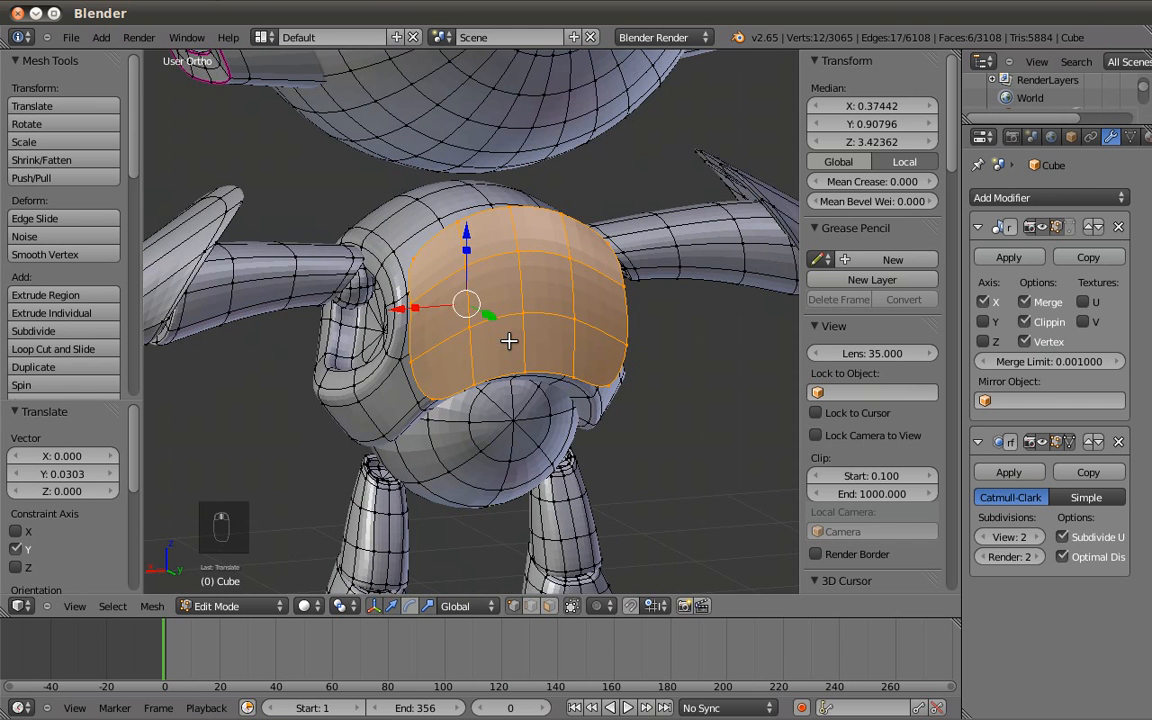
pyautogui.press('KP_1')
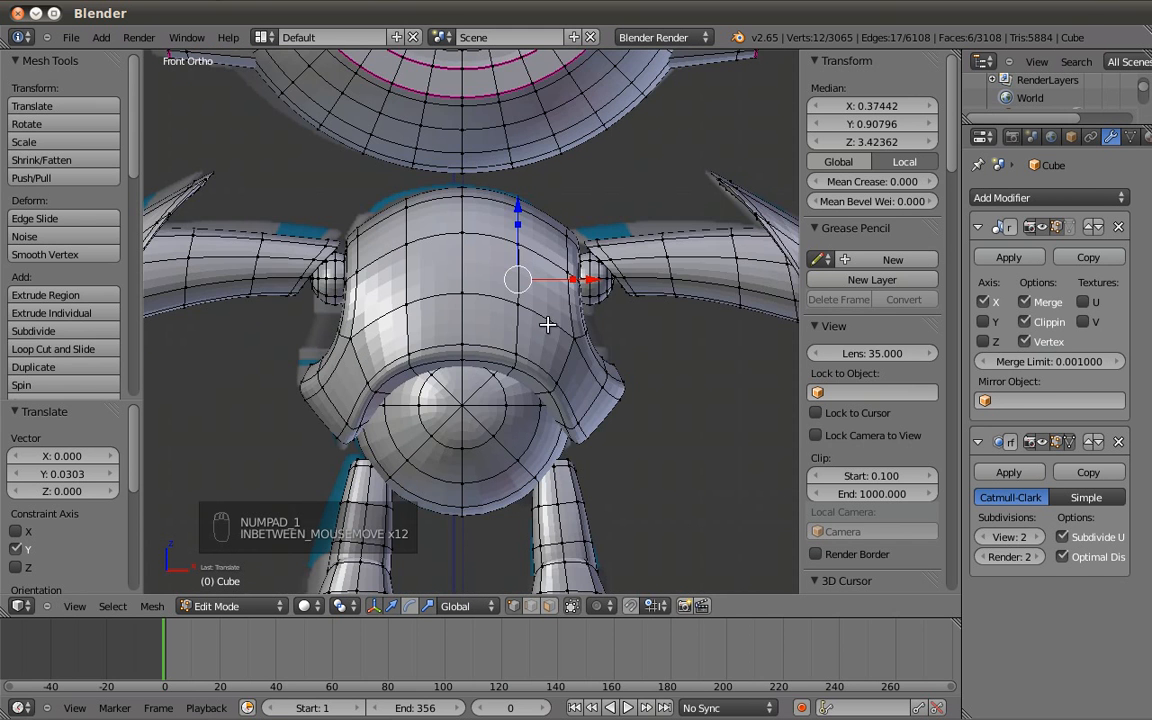
pyautogui.press('KP_3')
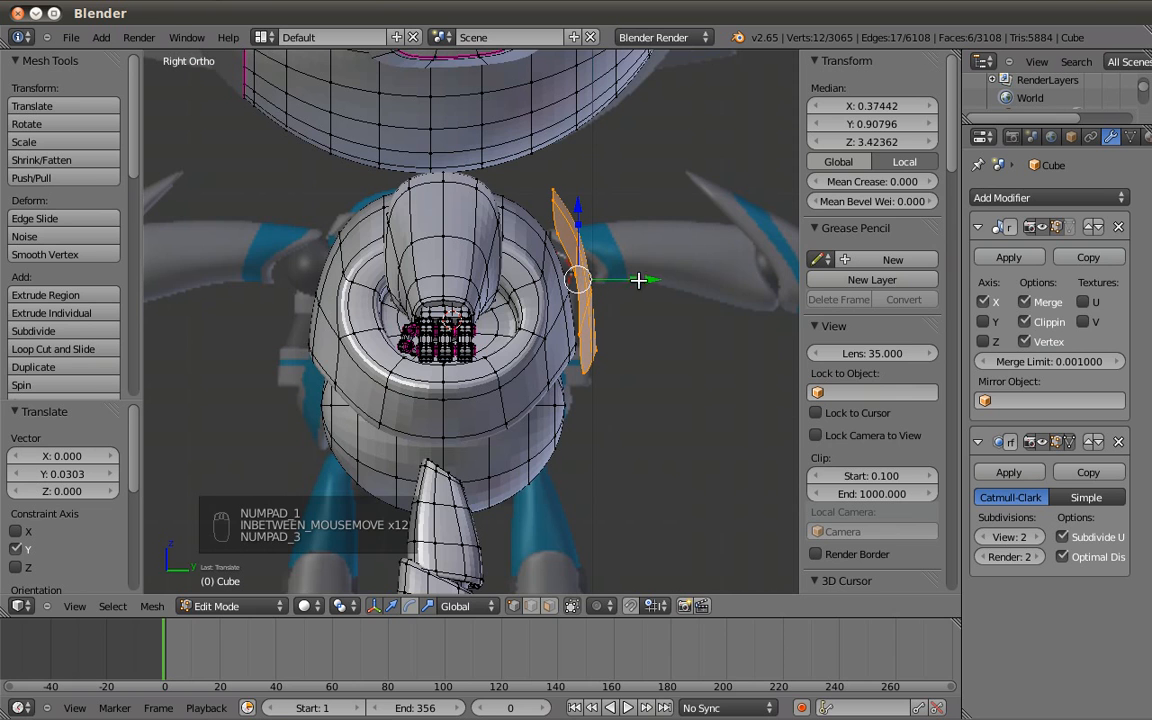
pyautogui.moveTo(654, 278); pyautogui.dragTo(643, 284)
# Extrude the panel and move the new faces about 0.64 backward along Y to form a thick backpack block.
pyautogui.keyDown('shift'); pyautogui.moveTo(643, 284); pyautogui.dragTo(560, 283, button='middle'); pyautogui.keyUp('shift')
pyautogui.press('e')
pyautogui.click(563, 284)
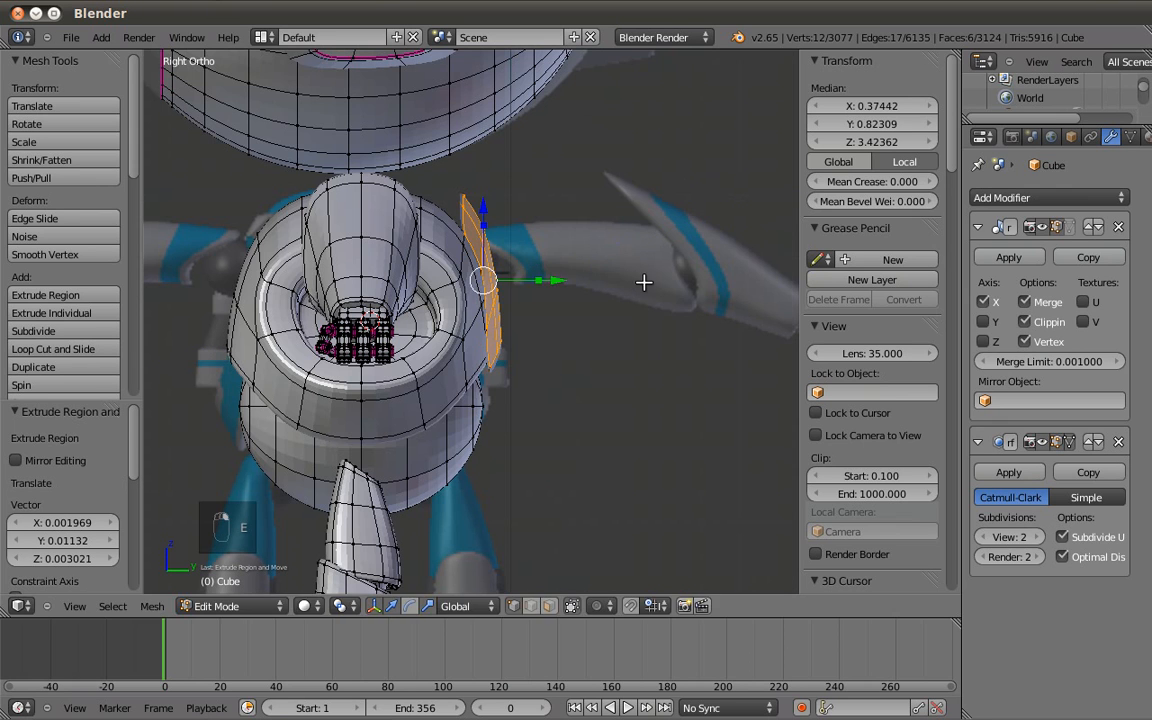
pyautogui.press('g')
pyautogui.press('y')
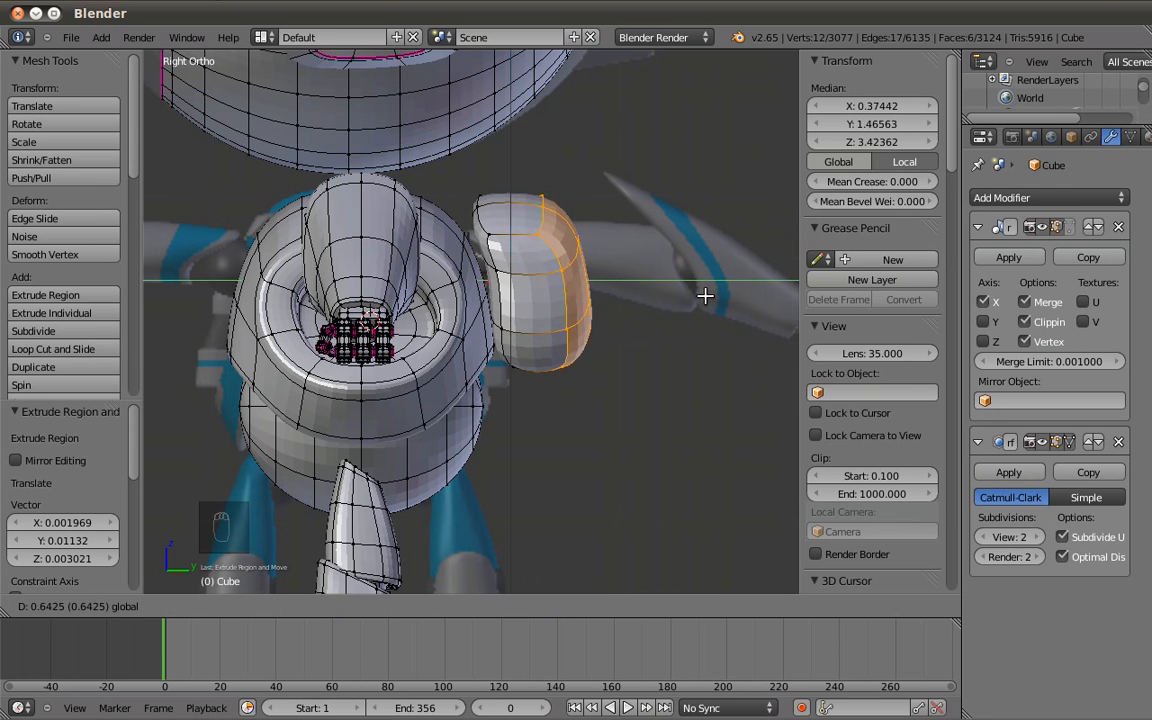
pyautogui.click(705, 302)
# Delete the three internal faces along the mirror centerline inside the backpack block.
pyautogui.press('Tab')
pyautogui.moveTo(560, 329); pyautogui.dragTo(463, 343, button='middle')
pyautogui.press('Tab')
pyautogui.press('z')
pyautogui.scroll(4, 527, 267)
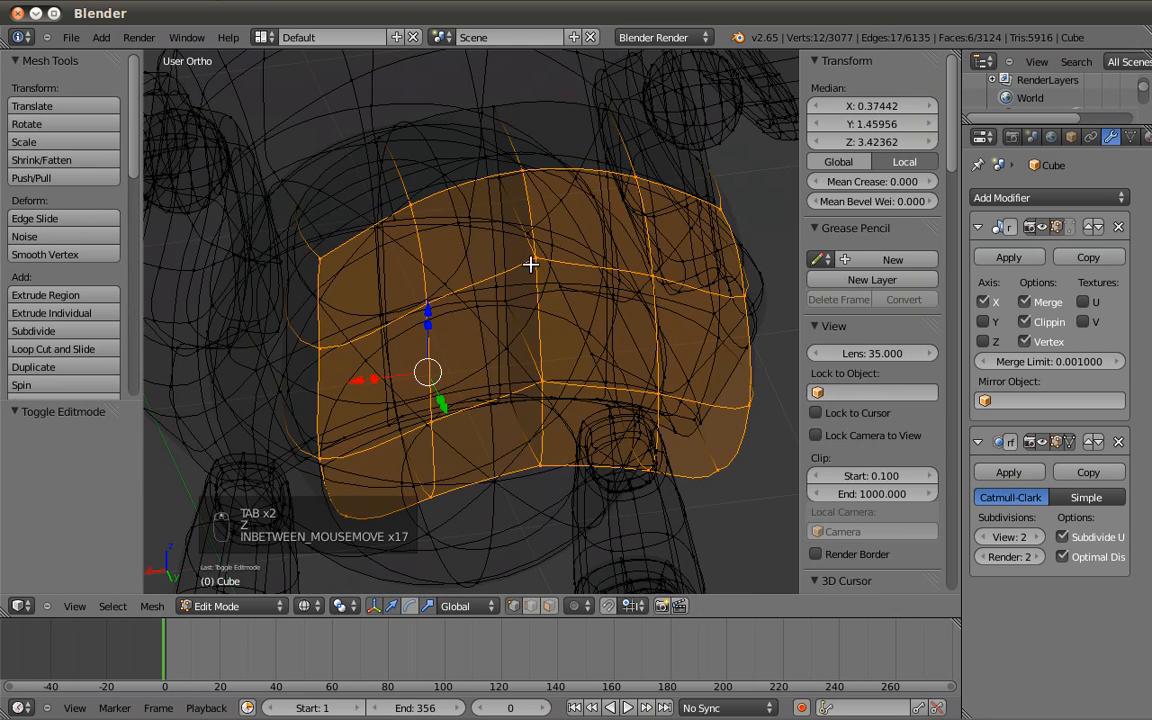
pyautogui.press('a')
pyautogui.scroll(3, 535, 222)
pyautogui.keyDown('alt'); pyautogui.rightClick(528, 216); pyautogui.keyUp('alt')
pyautogui.press('z')
pyautogui.press('z')
pyautogui.keyDown('alt'); pyautogui.keyDown('shift'); pyautogui.rightClick(499, 182); pyautogui.keyUp('shift'); pyautogui.keyUp('alt')
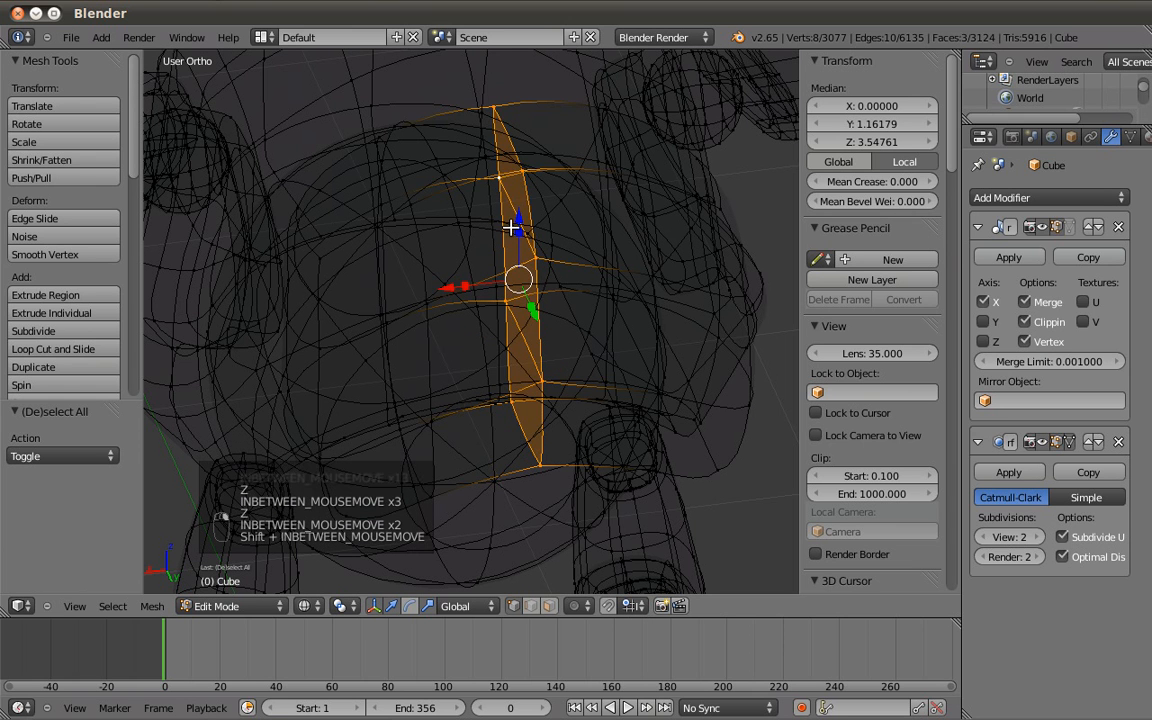
pyautogui.press('x')
pyautogui.press('f')
pyautogui.press('z')
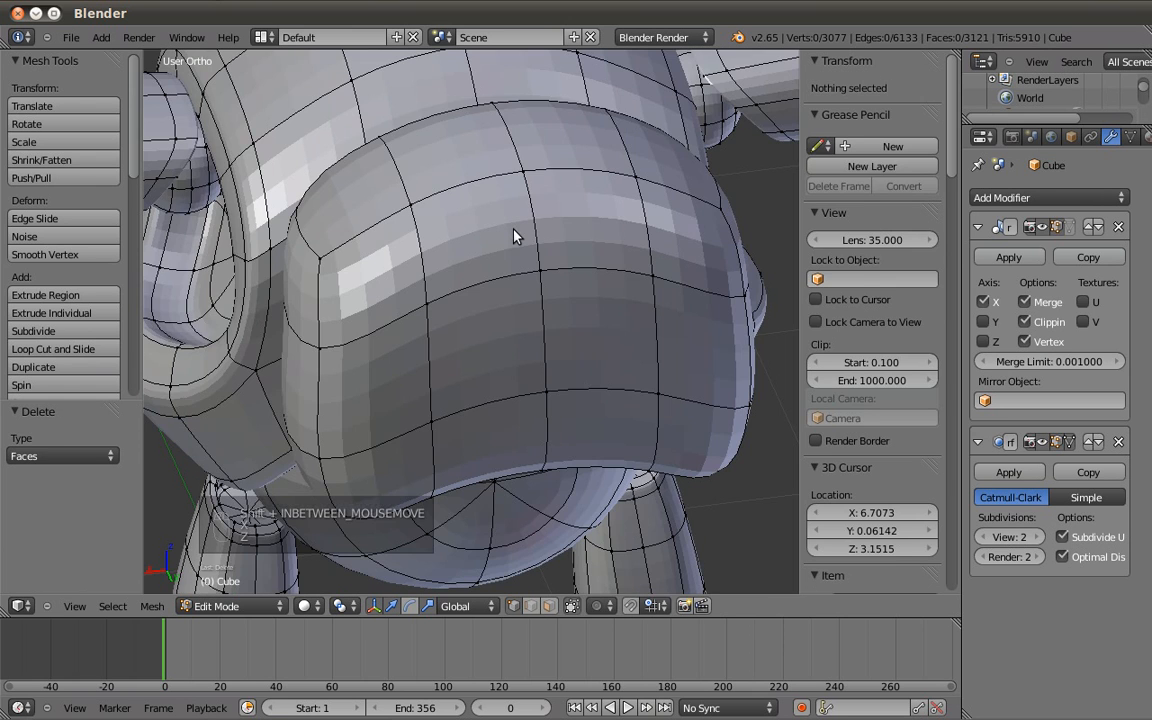
# Add a vertical loop cut around the backpack block and slide it toward the edge nearest the torso.
pyautogui.press('Tab')
pyautogui.moveTo(625, 255); pyautogui.dragTo(723, 206, button='middle')
pyautogui.press('KP_1')
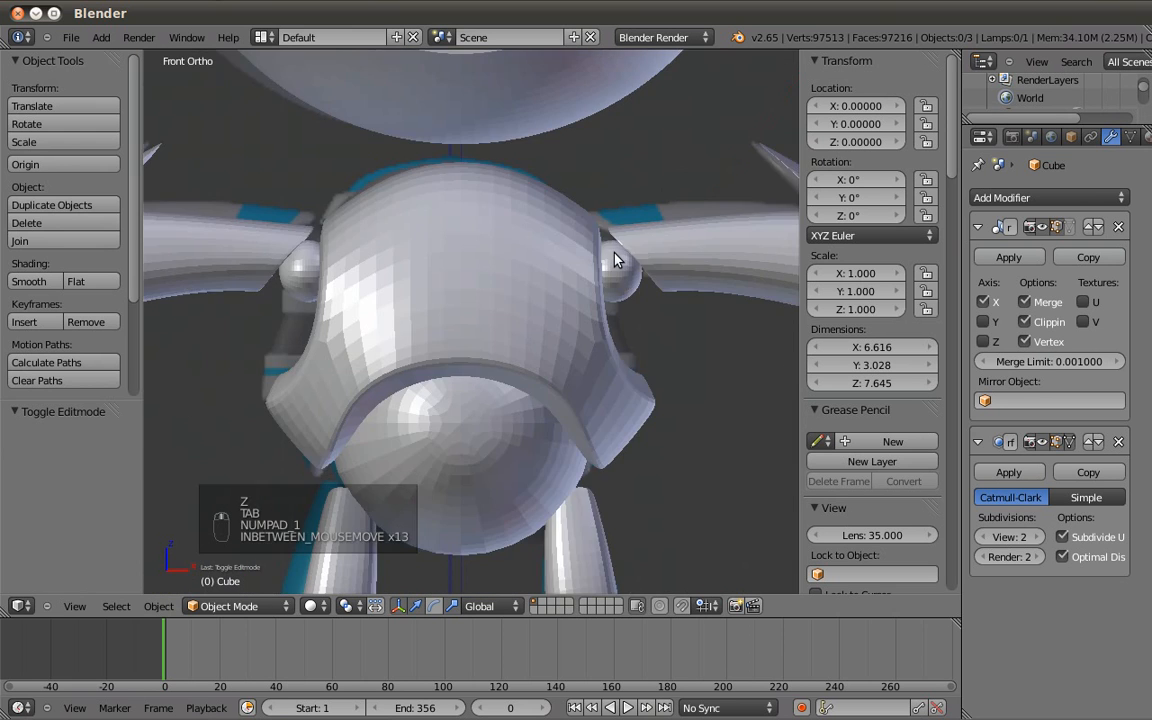
pyautogui.scroll(2, 616, 253)
pyautogui.press('KP_3')
pyautogui.keyDown('shift'); pyautogui.moveTo(622, 350); pyautogui.dragTo(617, 276, button='middle'); pyautogui.keyUp('shift')
pyautogui.press('Tab')
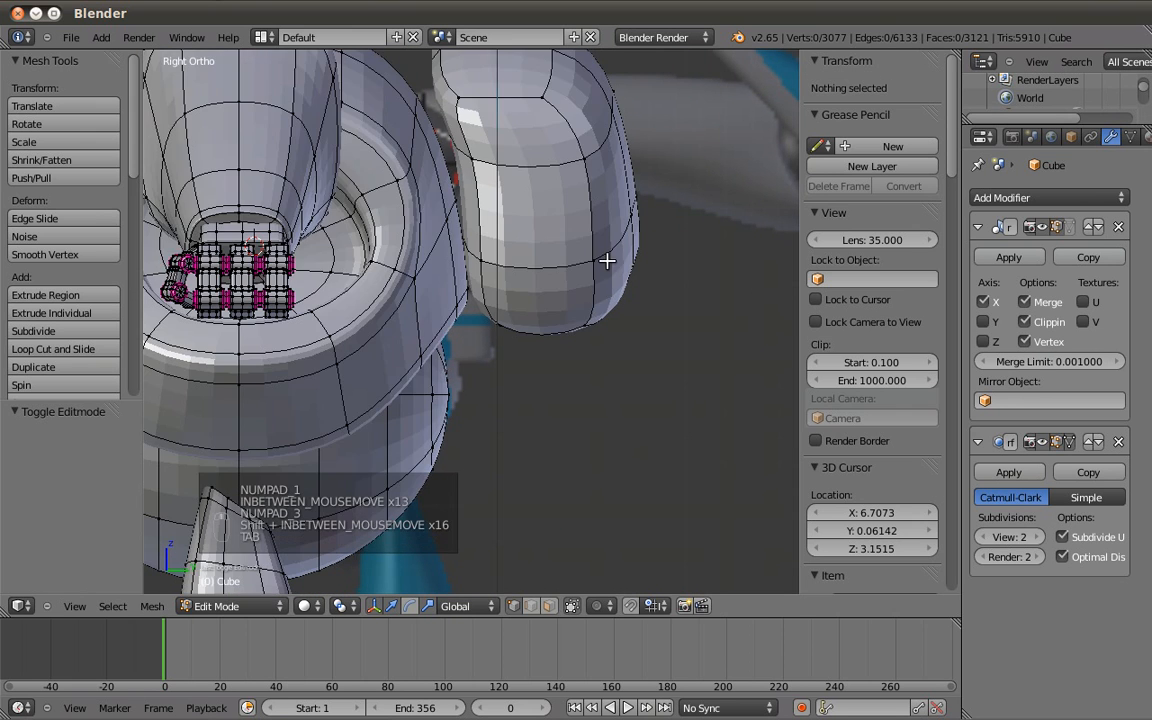
pyautogui.press('z')
pyautogui.hotkey('ctrl', 'r')
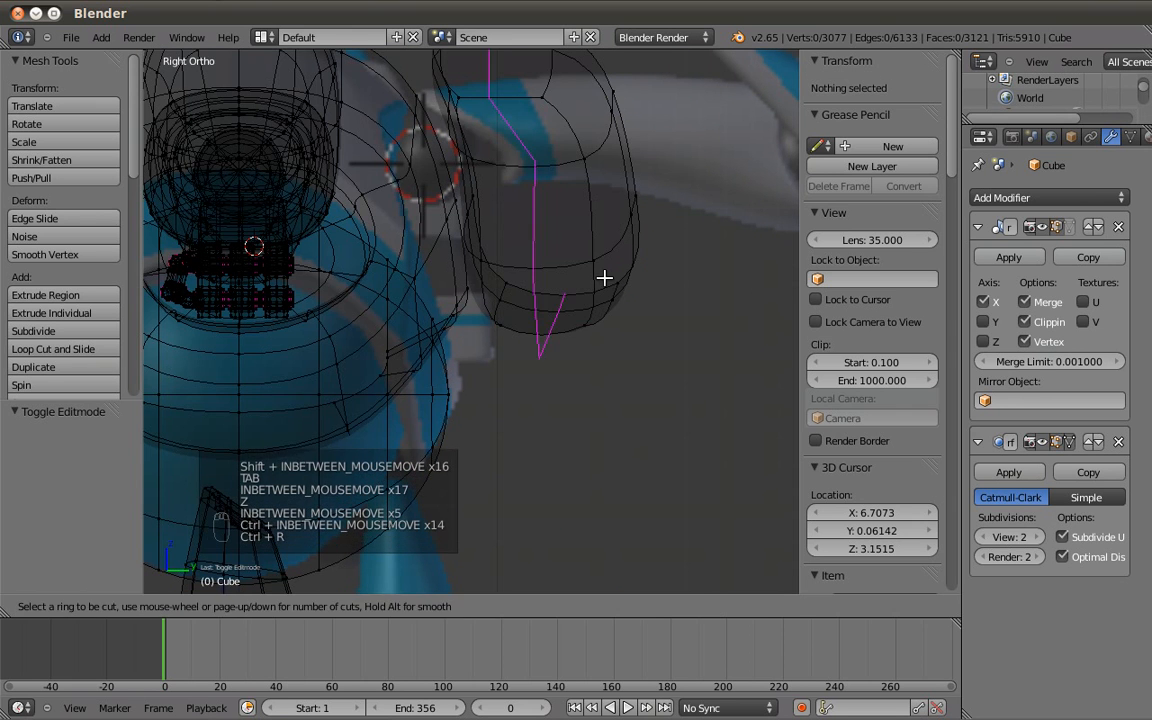
pyautogui.click(604, 277)
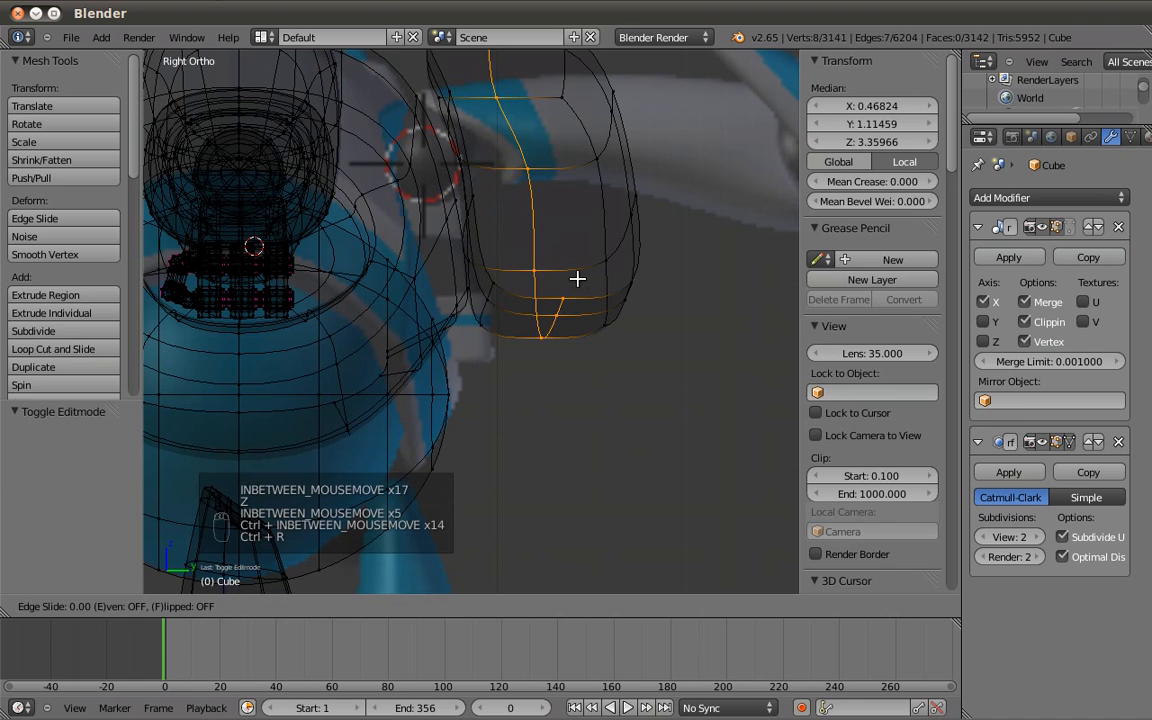
pyautogui.click(517, 277)
# Add a horizontal loop cut around the lower part of the backpack block and slide it close to the bottom edge.
pyautogui.press('z')
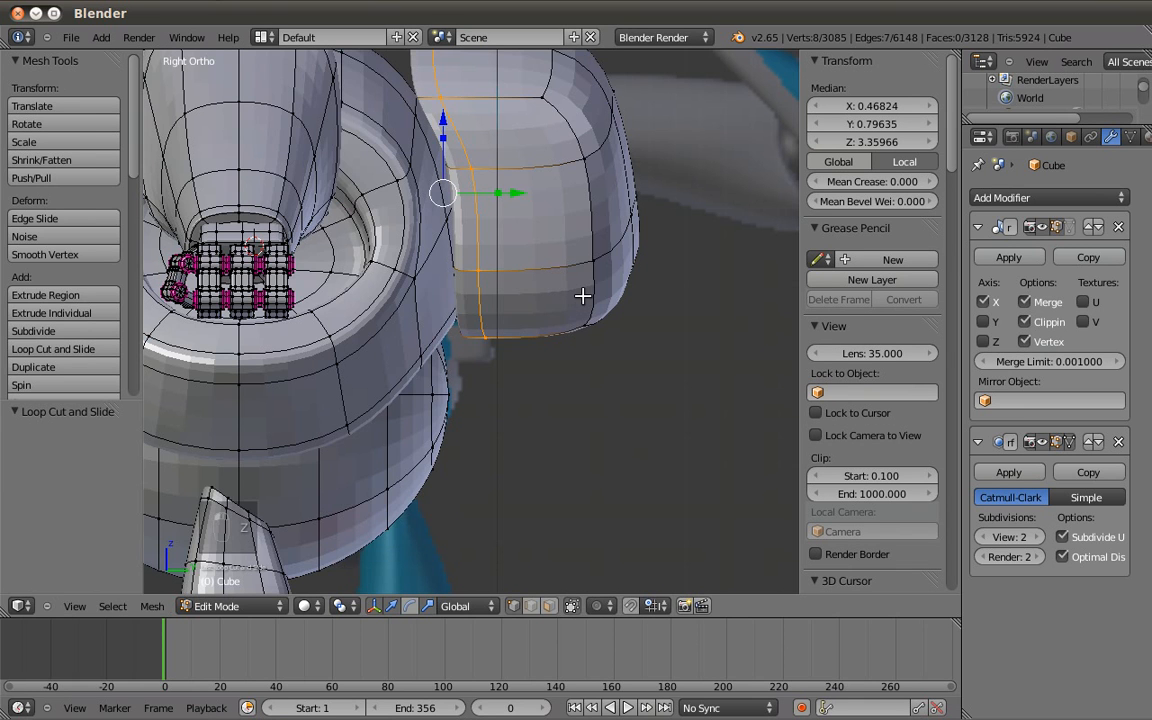
pyautogui.hotkey('ctrl', 'r')
pyautogui.click(594, 290)
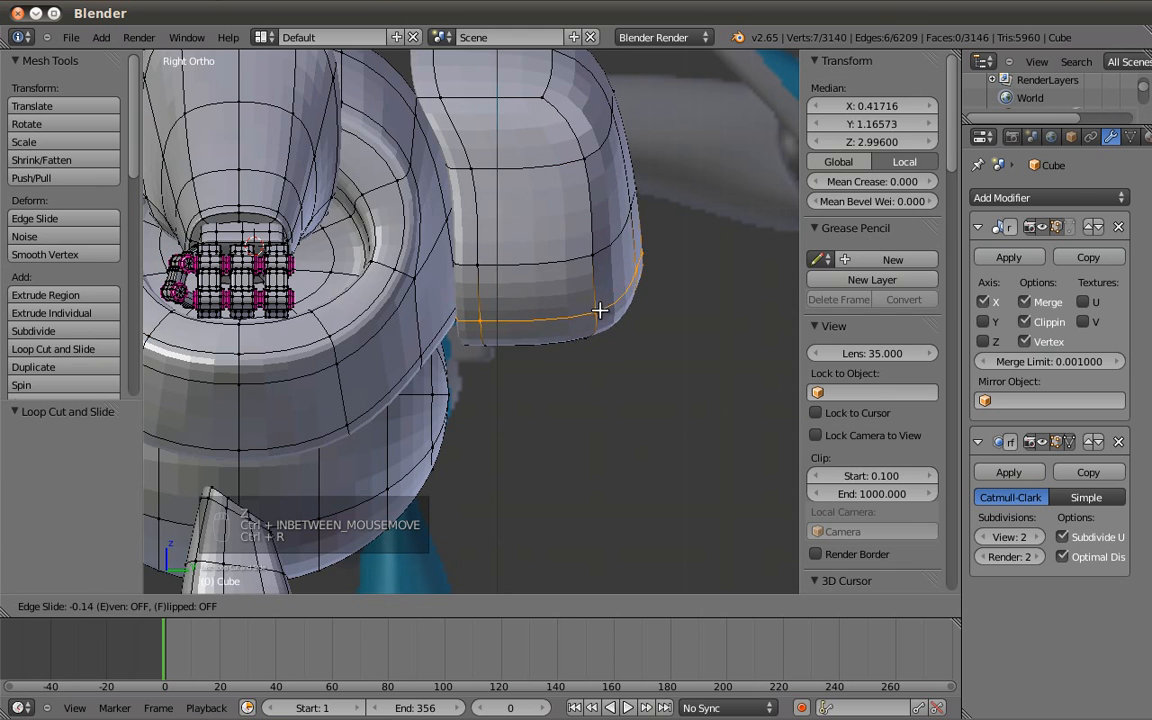
pyautogui.click(636, 258)
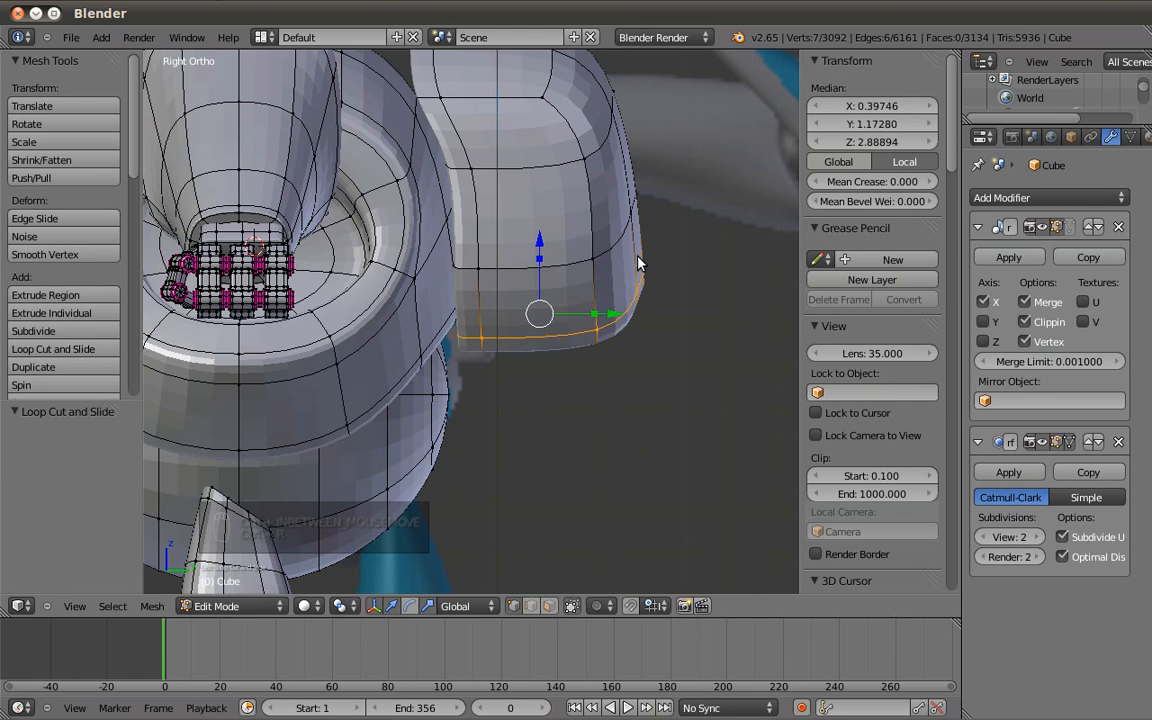
# Clear the selection and select the faces on the underside of the backpack block.
pyautogui.press('Tab')
pyautogui.scroll(-5, 636, 258)
pyautogui.moveTo(728, 514); pyautogui.dragTo(540, 237, button='middle')
pyautogui.scroll(6, 488, 352)
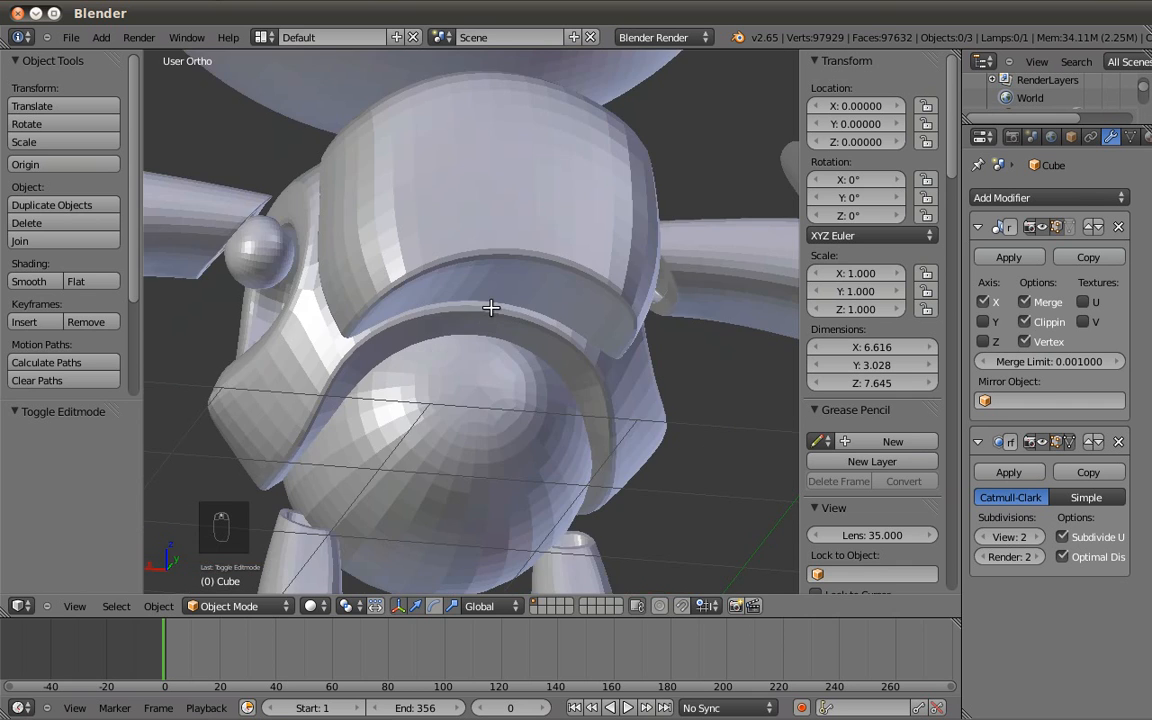
pyautogui.press('Tab')
pyautogui.press('a')
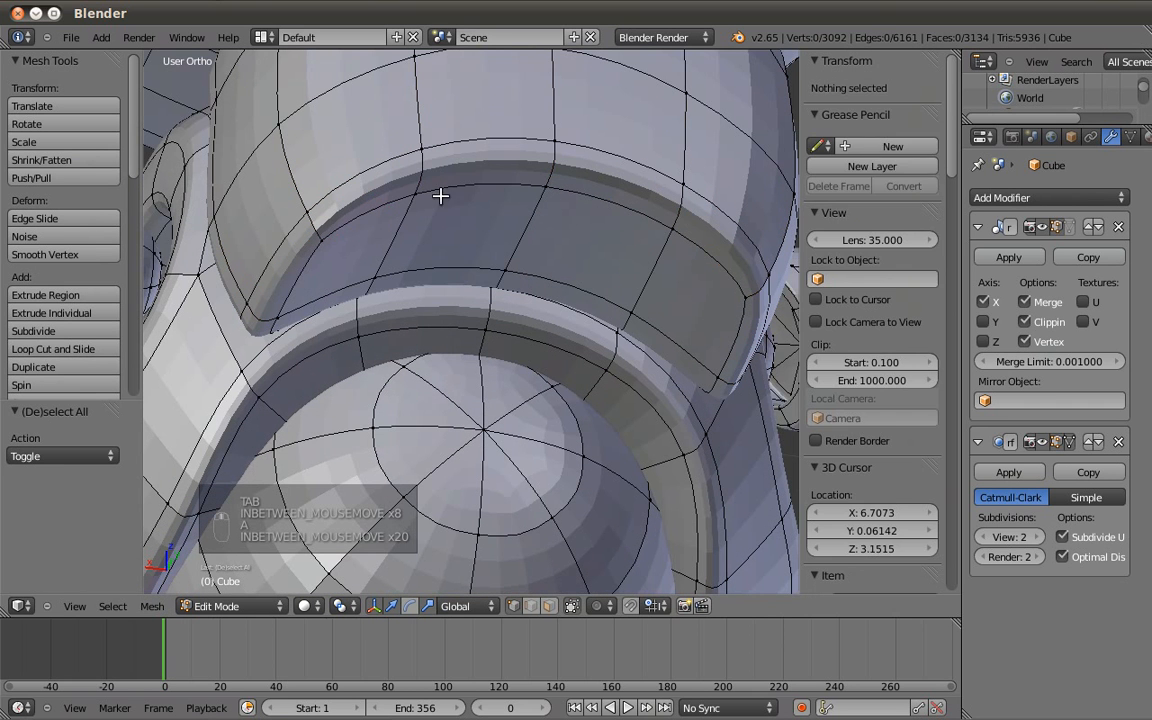
pyautogui.keyDown('alt'); pyautogui.rightClick(390, 213); pyautogui.keyUp('alt')
pyautogui.keyDown('alt'); pyautogui.keyDown('shift'); pyautogui.rightClick(462, 256); pyautogui.keyUp('shift'); pyautogui.keyUp('alt')
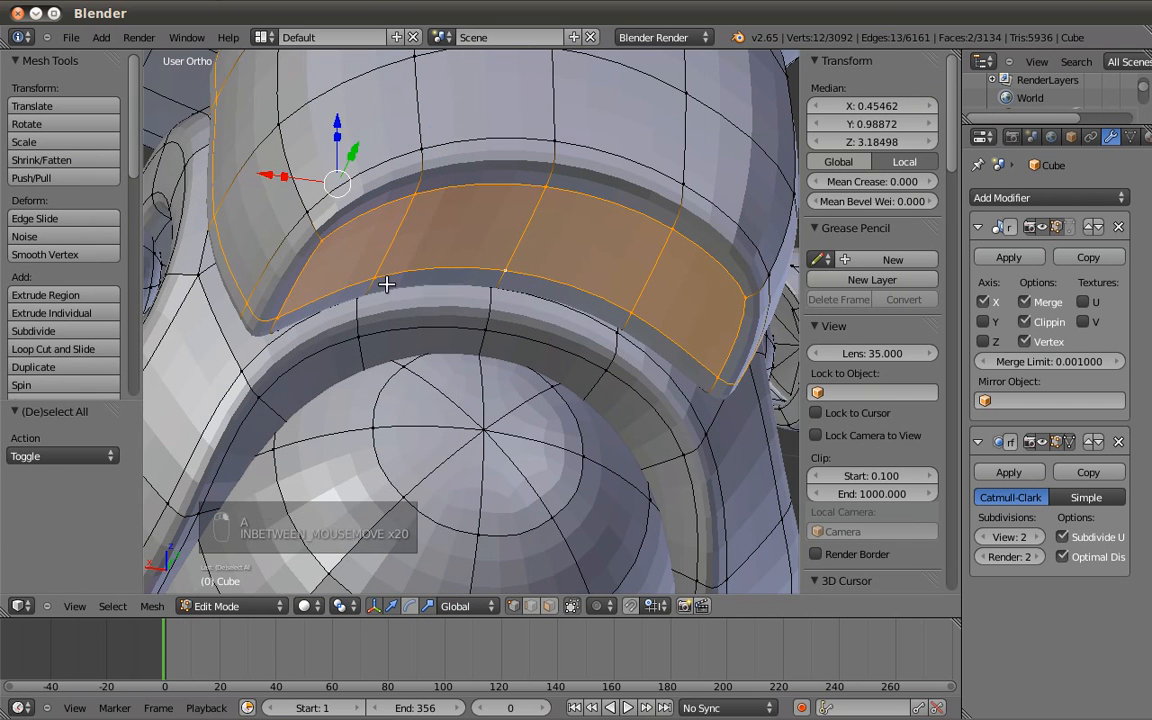
pyautogui.hotkey('ctrl', 'z')
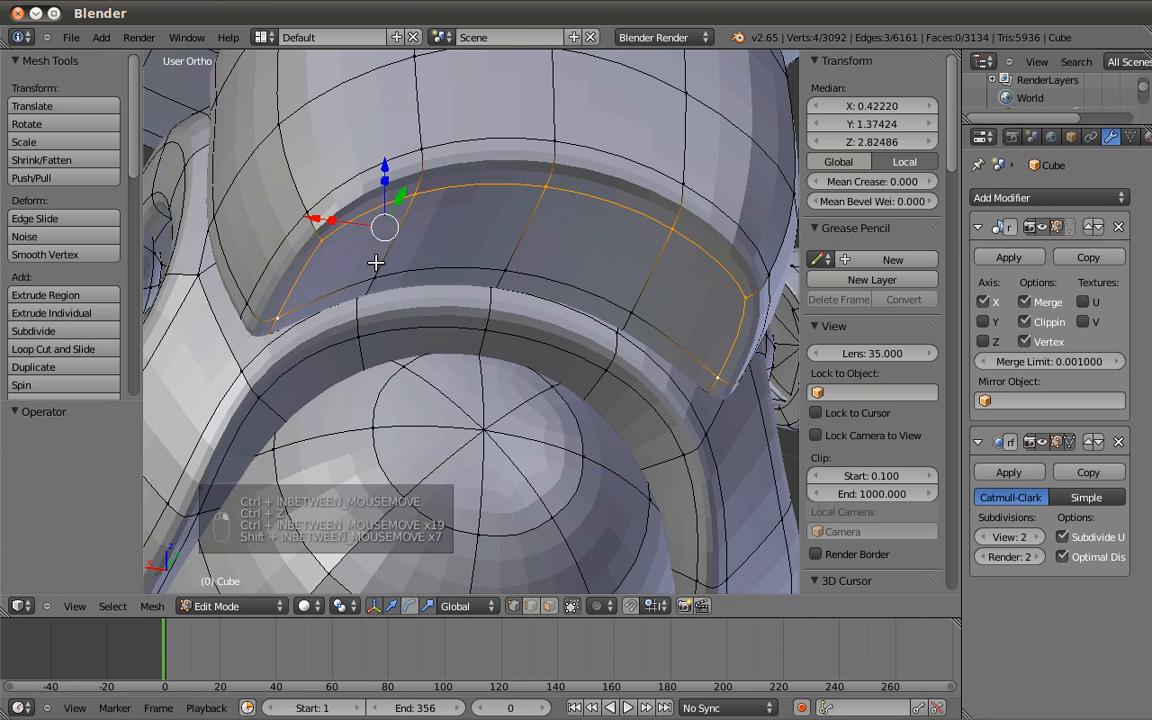
pyautogui.keyDown('shift'); pyautogui.rightClick(375, 277); pyautogui.keyUp('shift')
pyautogui.keyDown('shift'); pyautogui.rightClick(587, 246); pyautogui.keyUp('shift')
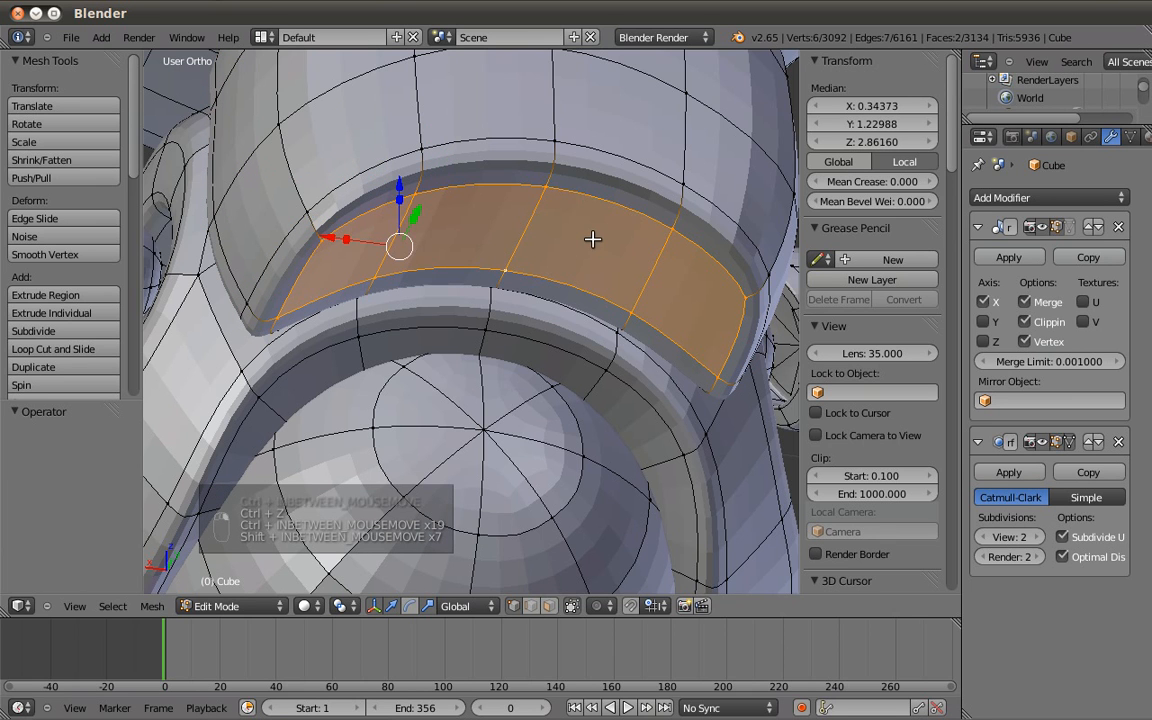
# Duplicate the underside faces and raise the copy about 0.095 along Z inside the backpack block.
pyautogui.press('KP_1')
pyautogui.press('z')
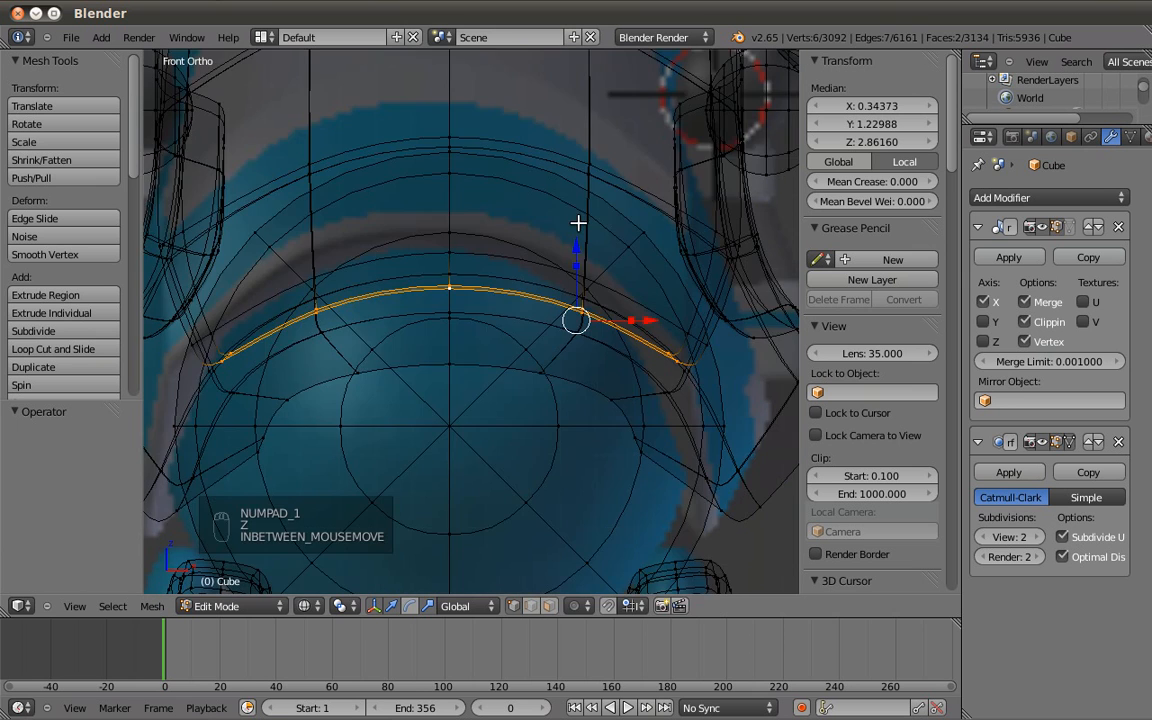
pyautogui.press('KP_3')
pyautogui.press('z')
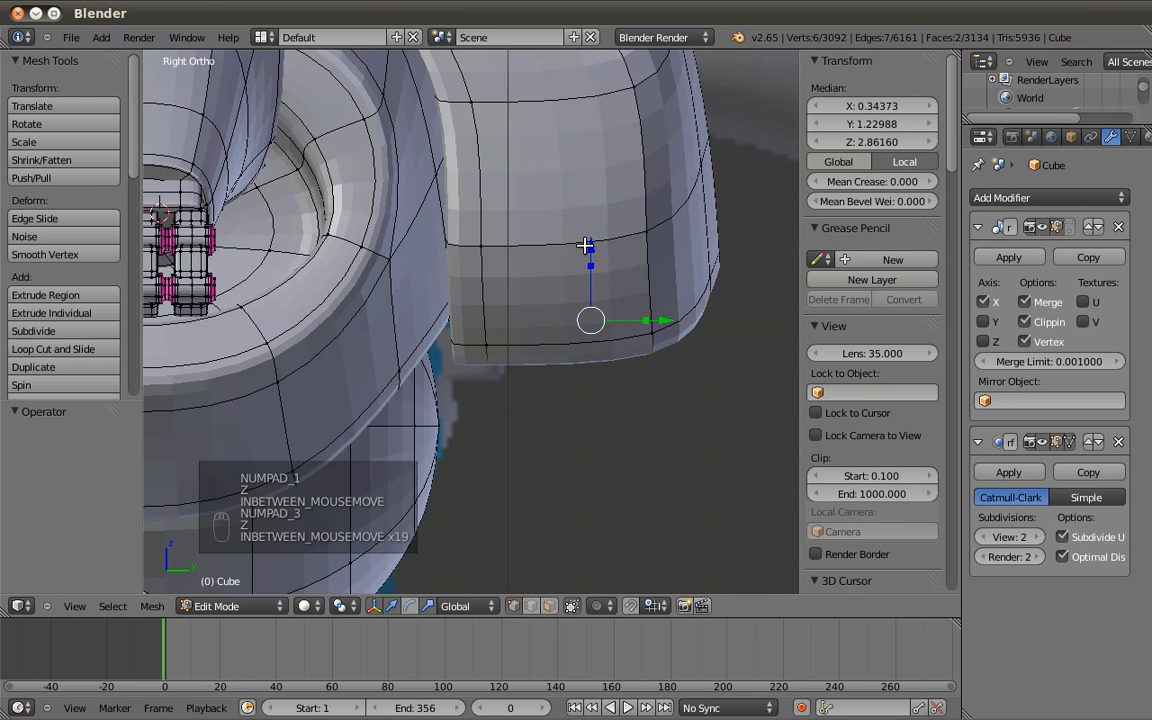
pyautogui.press('z')
pyautogui.hotkey('shift', 'd')
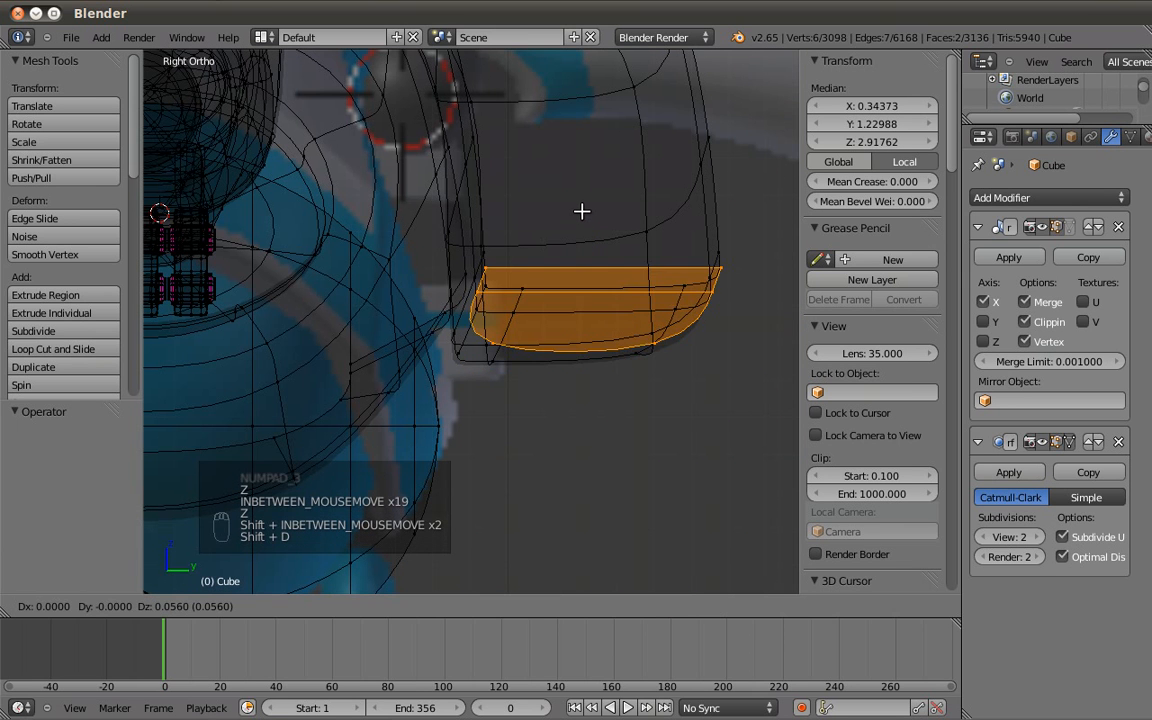
pyautogui.rightClick(593, 236)
pyautogui.moveTo(590, 237); pyautogui.dragTo(567, 168)
# Scale the copied underside faces uniformly to about 0.875 and shift them slightly along Y toward the torso.
pyautogui.press('z')
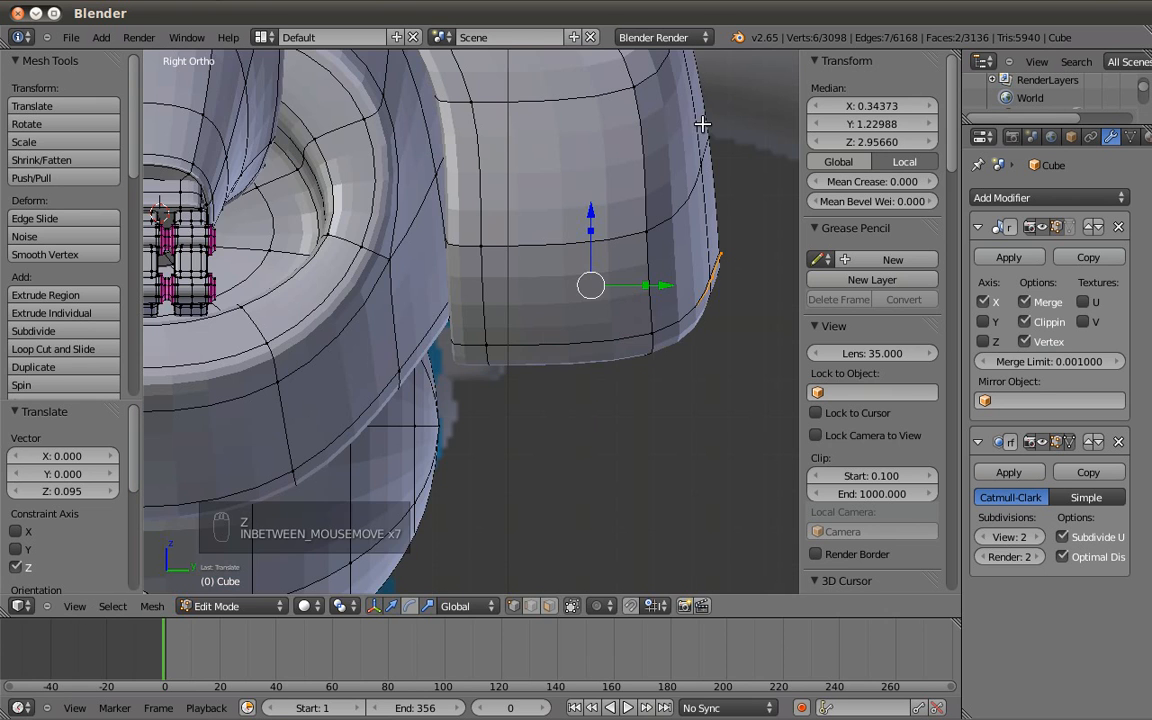
pyautogui.press('s')
pyautogui.click(548, 216)
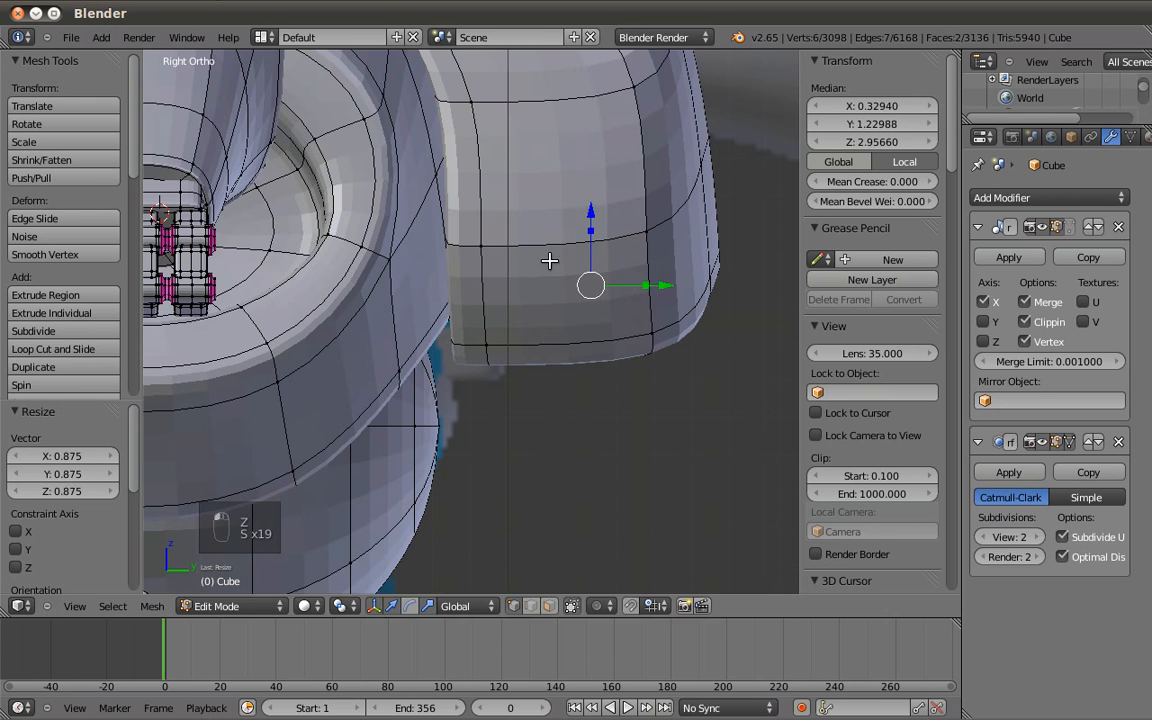
pyautogui.press('z')
pyautogui.keyDown('shift'); pyautogui.moveTo(677, 281); pyautogui.dragTo(663, 268, button='middle'); pyautogui.keyUp('shift')
pyautogui.moveTo(663, 268); pyautogui.dragTo(579, 122)
# Extrude the copied faces once in place and again about 0.29 downward so they protrude below the backpack block.
pyautogui.press('e')
pyautogui.rightClick(581, 121)
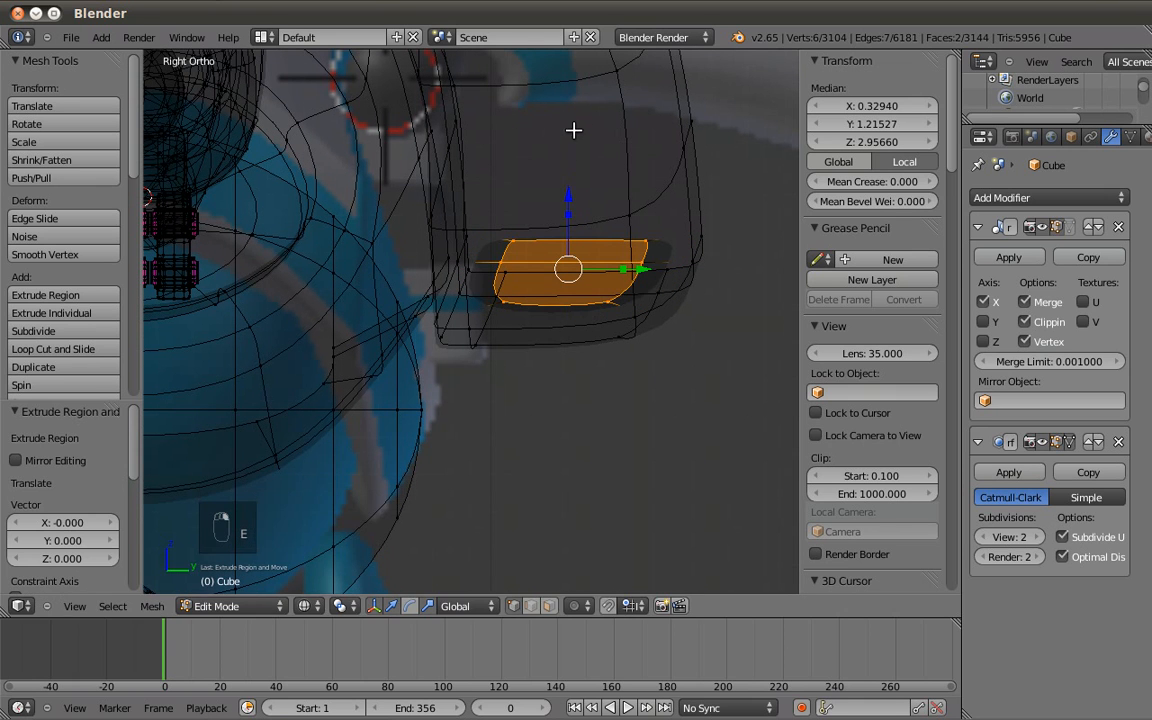
pyautogui.press('e')
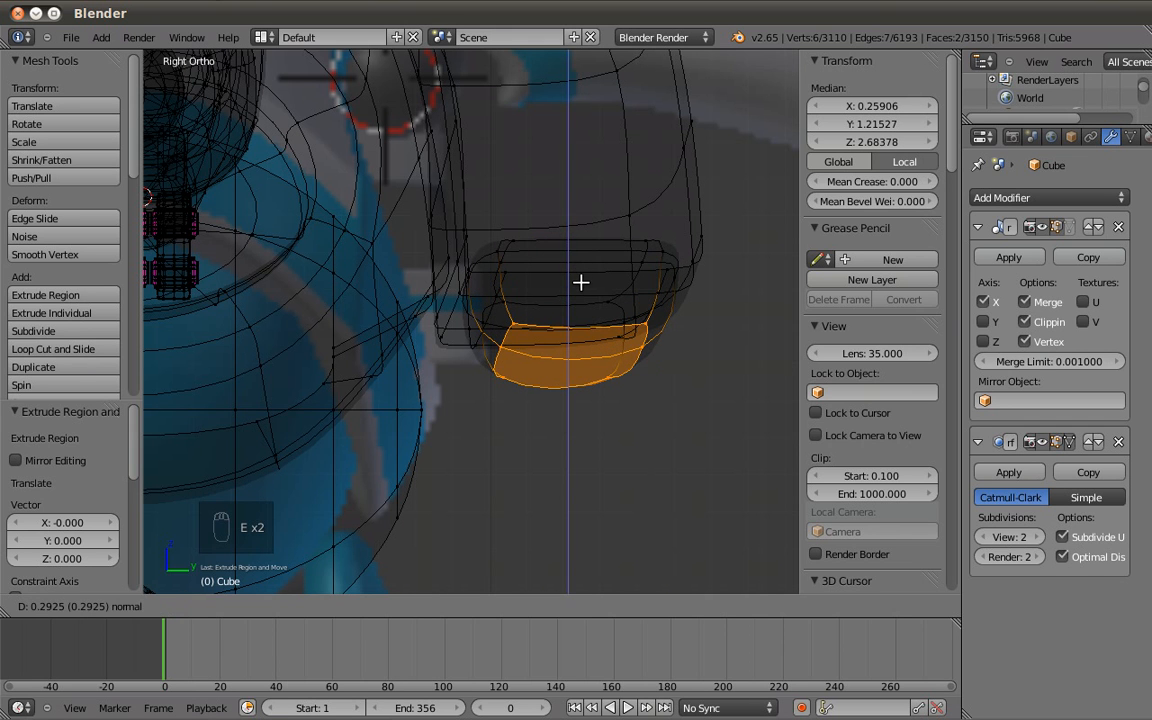
pyautogui.click(581, 280)
# Add a vertical loop cut around the piece beneath the backpack block, slid close to the mirror seam.
pyautogui.press('z')
pyautogui.press('Tab')
pyautogui.moveTo(567, 355); pyautogui.dragTo(546, 285, button='middle')
pyautogui.press('Tab')
pyautogui.press('z')
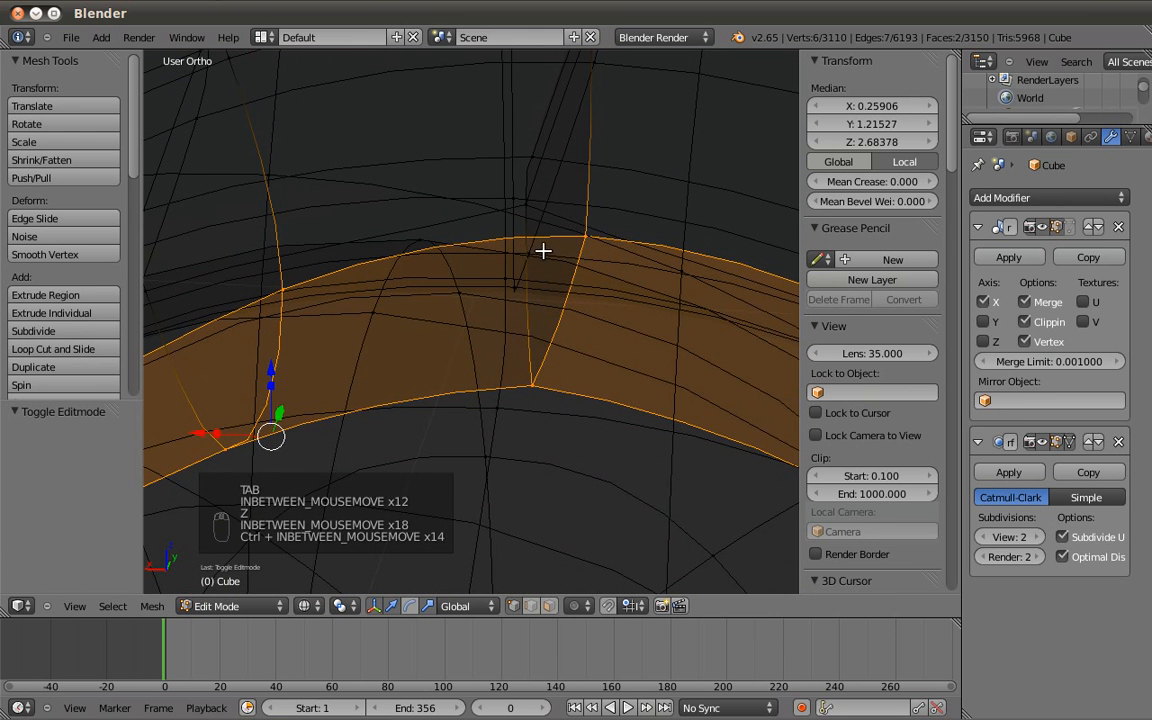
pyautogui.keyDown('ctrl'); pyautogui.moveTo(543, 237); pyautogui.dragTo(540, 234, button='middle'); pyautogui.keyUp('ctrl')
pyautogui.hotkey('ctrl', 'r')
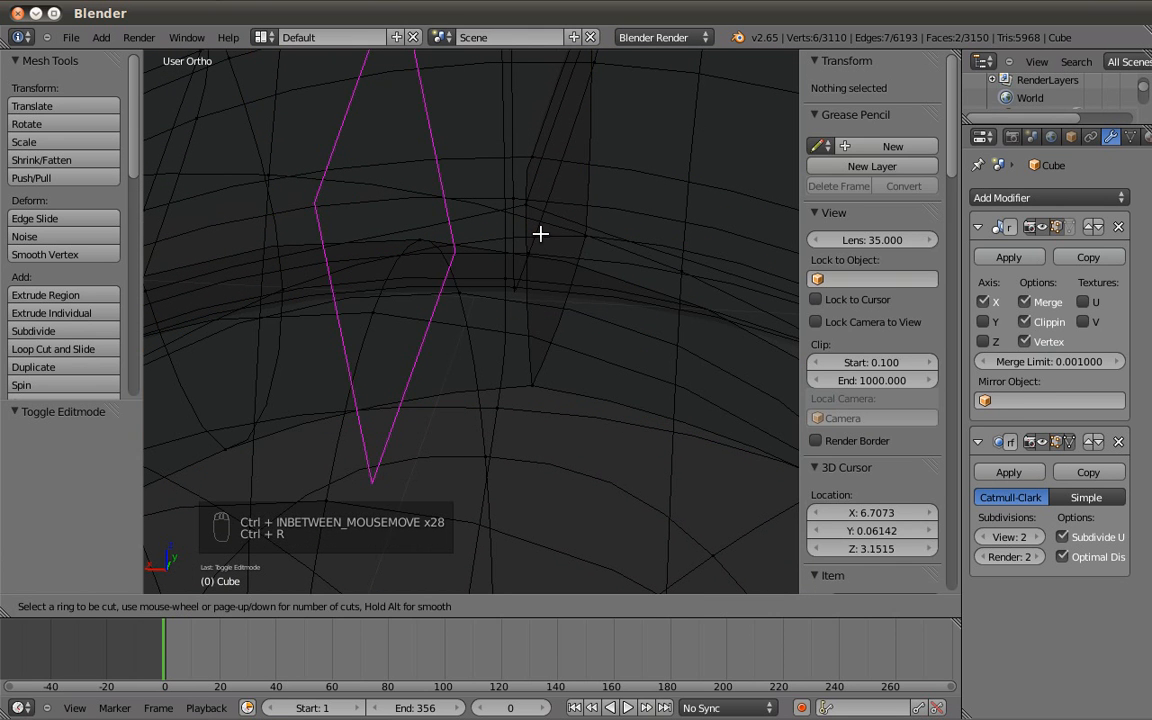
pyautogui.click(540, 233)
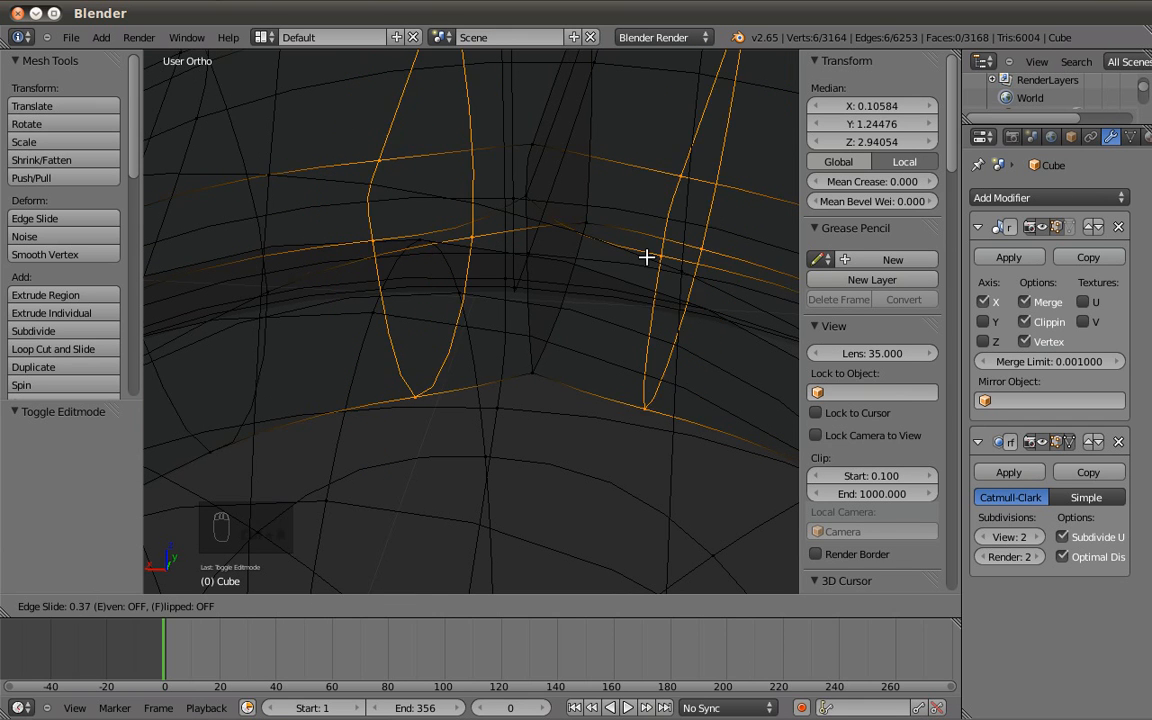
pyautogui.click(617, 342)
pyautogui.press('z')
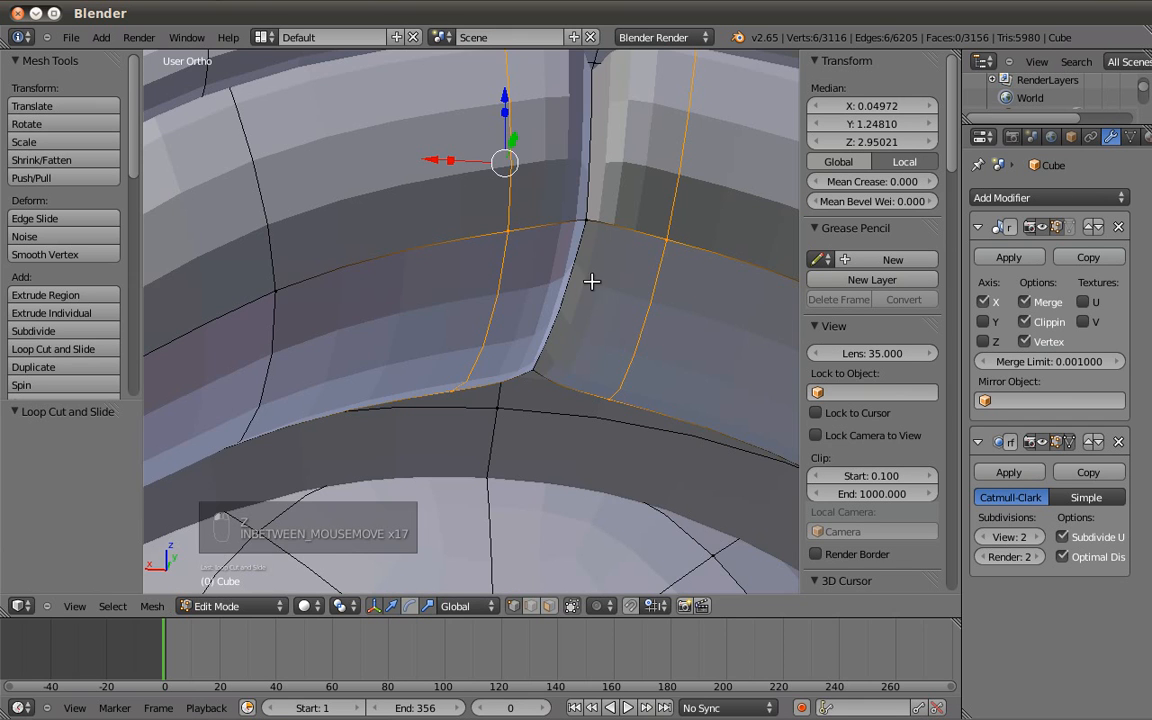
# Select the inner faces lying along the mirror seam of the lower piece and delete them.
pyautogui.keyDown('shift'); pyautogui.rightClick(684, 399); pyautogui.keyUp('shift')
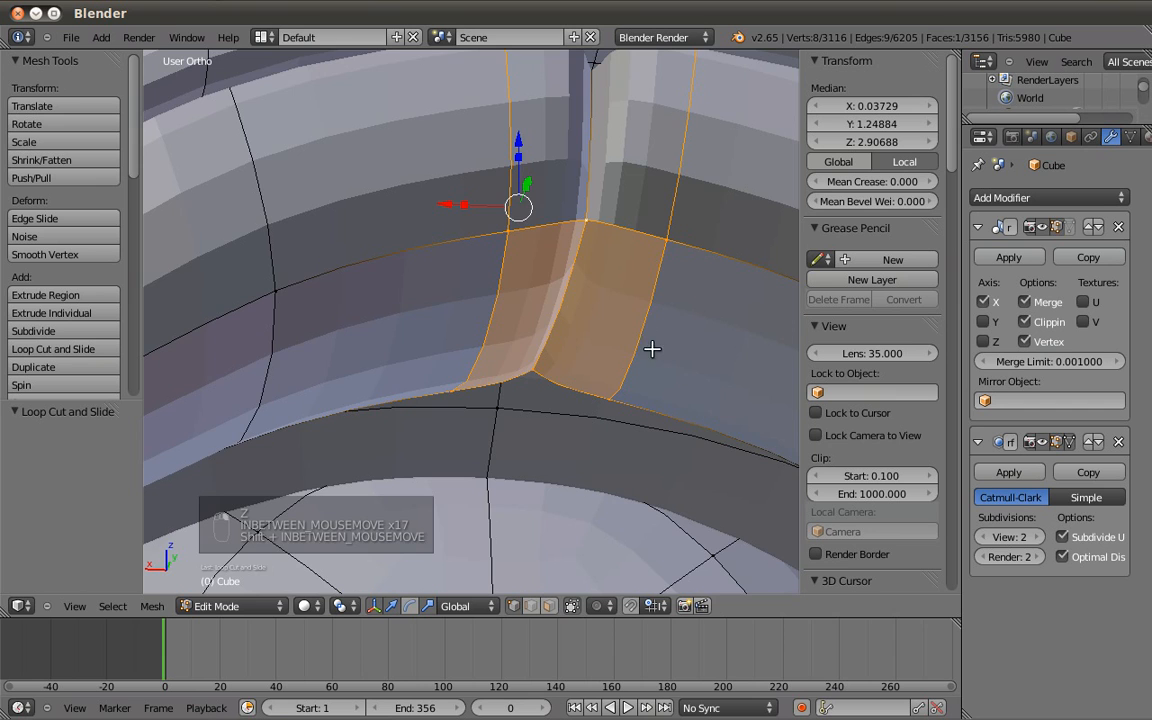
pyautogui.press('z')
pyautogui.keyDown('alt'); pyautogui.keyDown('shift'); pyautogui.rightClick(550, 150); pyautogui.keyUp('shift'); pyautogui.keyUp('alt')
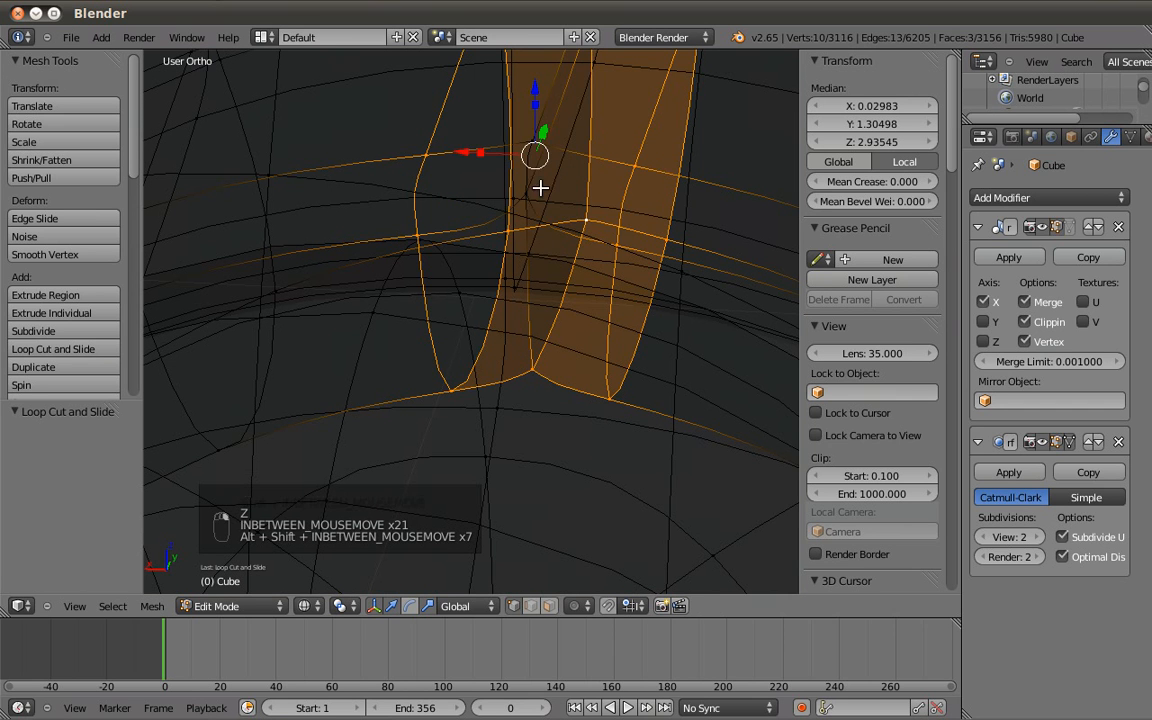
pyautogui.keyDown('alt'); pyautogui.keyDown('shift'); pyautogui.rightClick(525, 166); pyautogui.keyUp('shift'); pyautogui.keyUp('alt')
pyautogui.press('z')
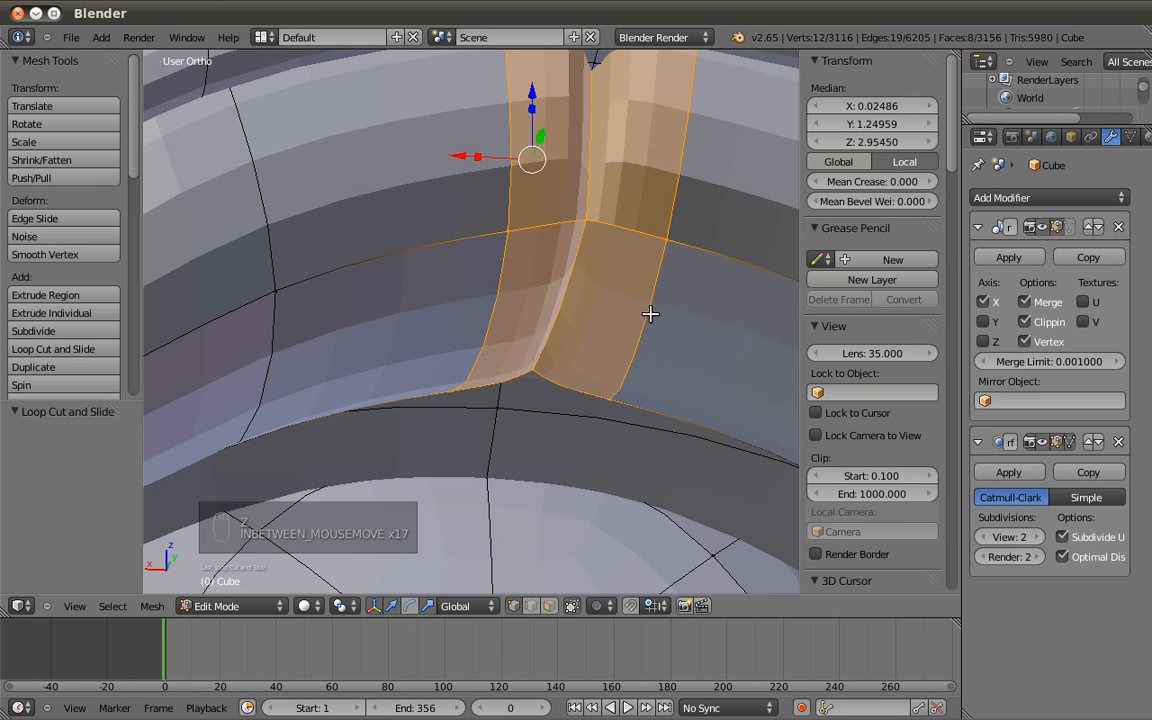
pyautogui.keyDown('alt'); pyautogui.keyDown('shift'); pyautogui.rightClick(493, 297); pyautogui.keyUp('shift'); pyautogui.keyUp('alt')
pyautogui.press('z')
pyautogui.press('x')
pyautogui.click(548, 297)
pyautogui.press('z')
# Select the lower piece's edge loop on the mirror seam and scale it down slightly.
pyautogui.scroll(-1, 573, 206)
pyautogui.keyDown('alt'); pyautogui.keyDown('shift'); pyautogui.rightClick(575, 206); pyautogui.keyUp('shift'); pyautogui.keyUp('alt')
pyautogui.press('s')
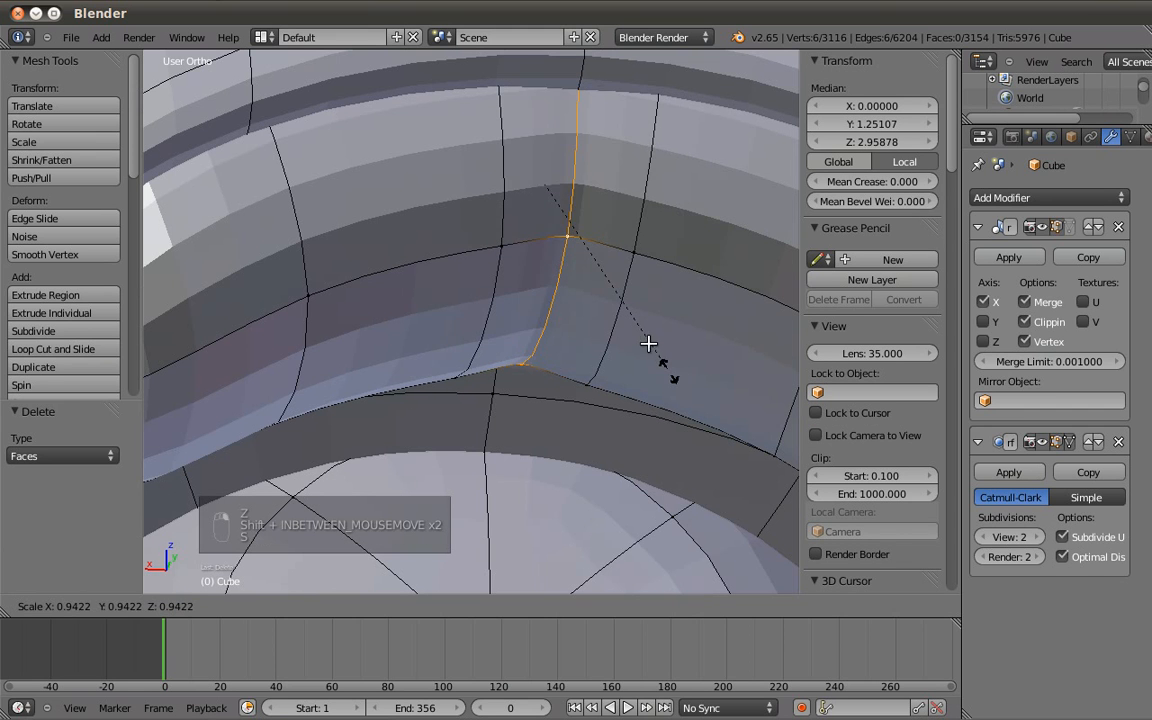
pyautogui.click(579, 297)
# Examine the smoothed lower piece and backpack block in object mode from the front and the side.
pyautogui.press('Tab')
pyautogui.scroll(-4, 579, 297)
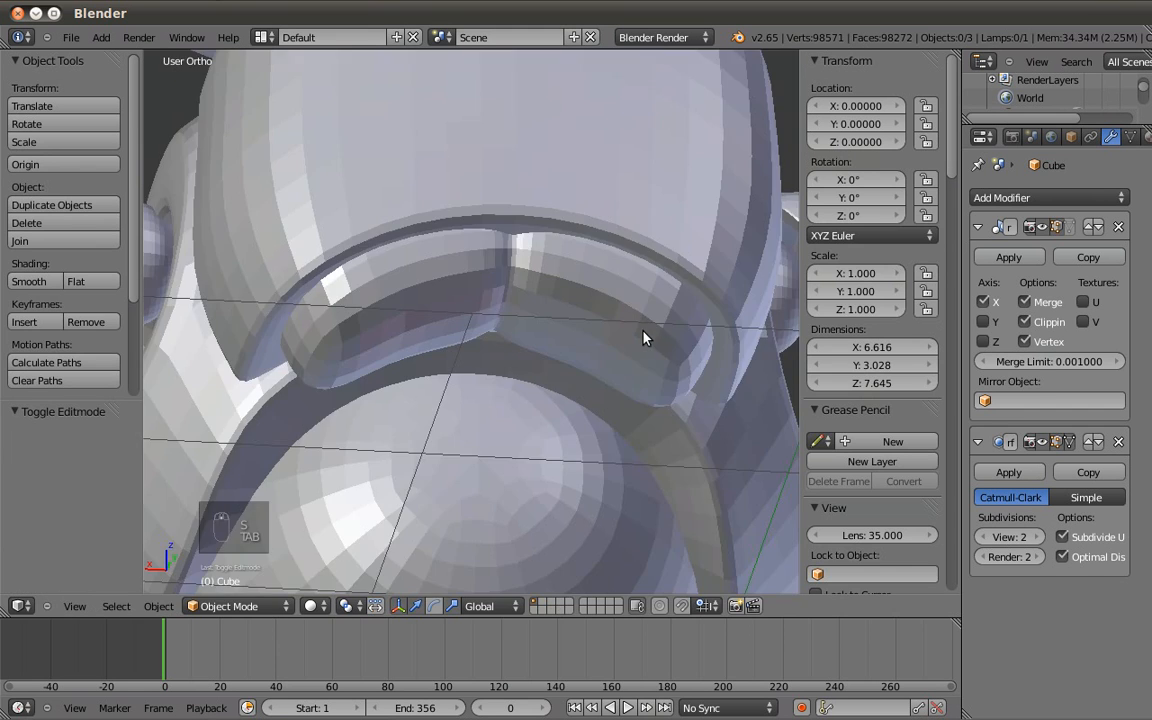
pyautogui.press('KP_1')
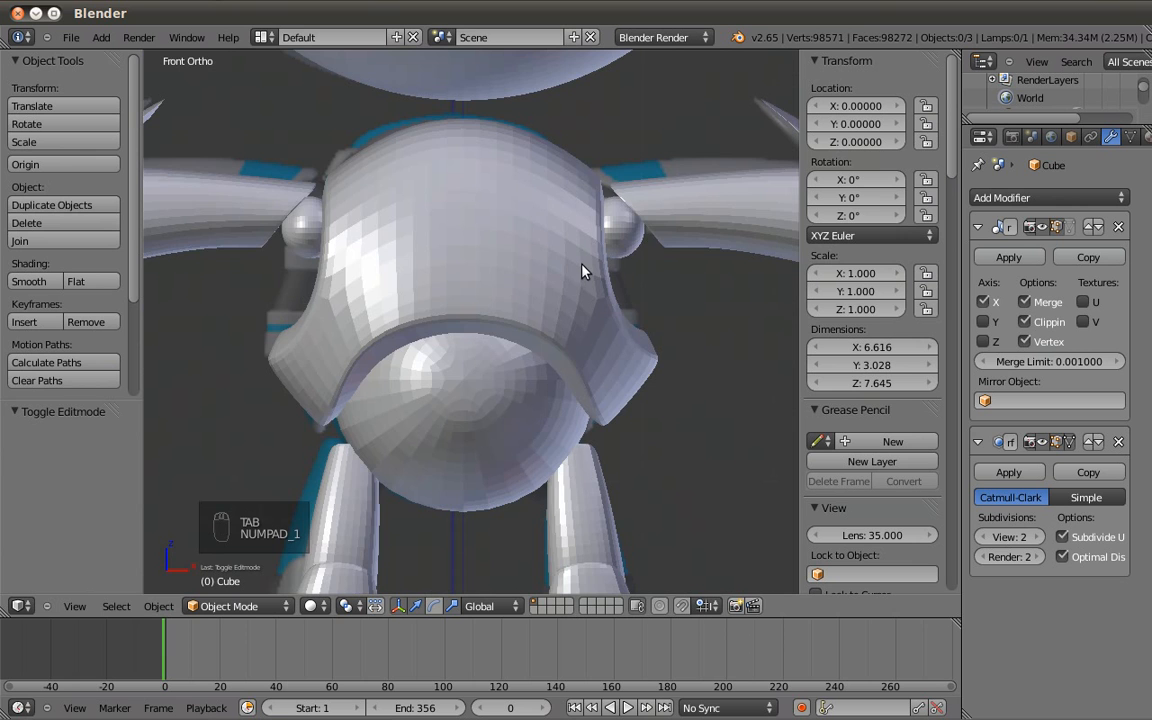
pyautogui.press('KP_3')
pyautogui.keyDown('shift'); pyautogui.moveTo(640, 326); pyautogui.dragTo(525, 333, button='middle'); pyautogui.keyUp('shift')
pyautogui.press('KP_3')
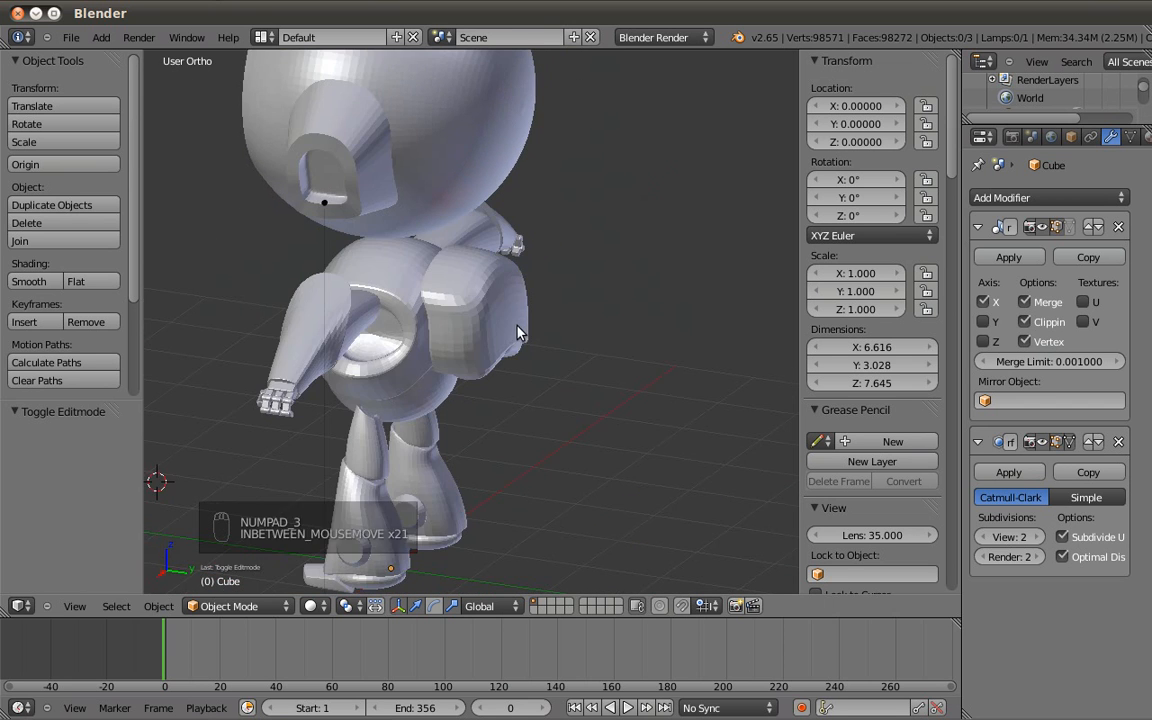
pyautogui.scroll(4, 517, 326)
pyautogui.press('Tab')
pyautogui.press('Tab')
pyautogui.press('z')
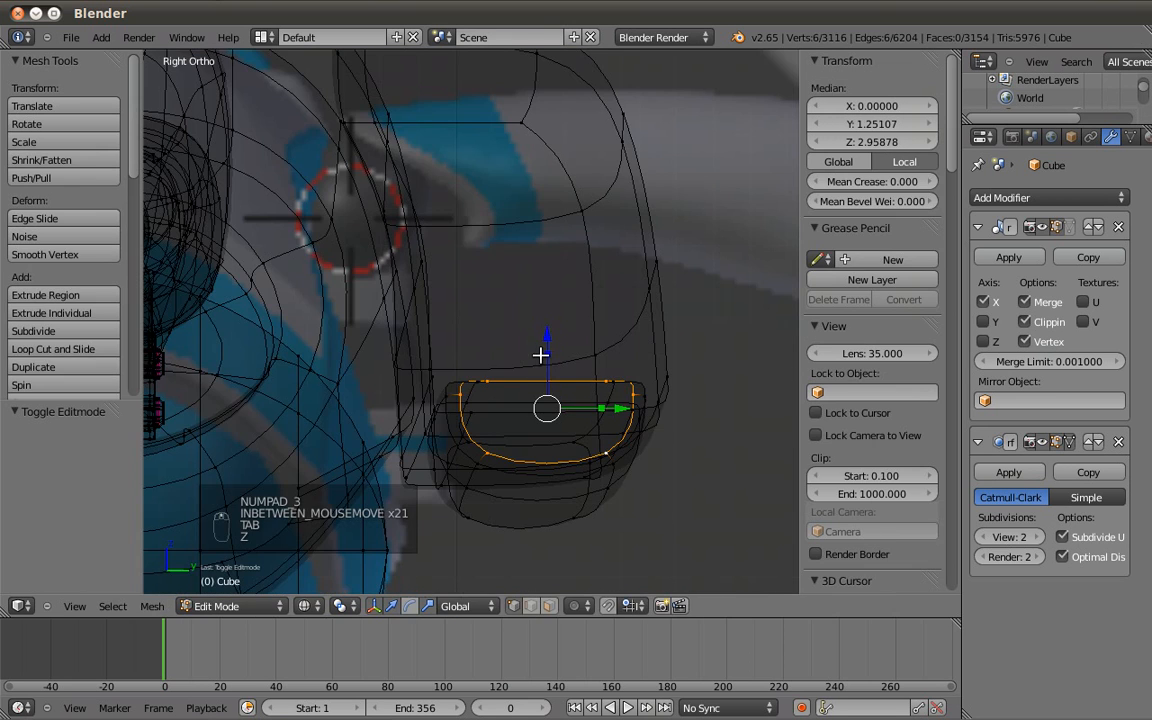
# Clear the selection and add a horizontal loop cut around the lower half of the backpack block.
pyautogui.press('z')
pyautogui.press('a')
pyautogui.press('z')
pyautogui.hotkey('ctrl', 'r')
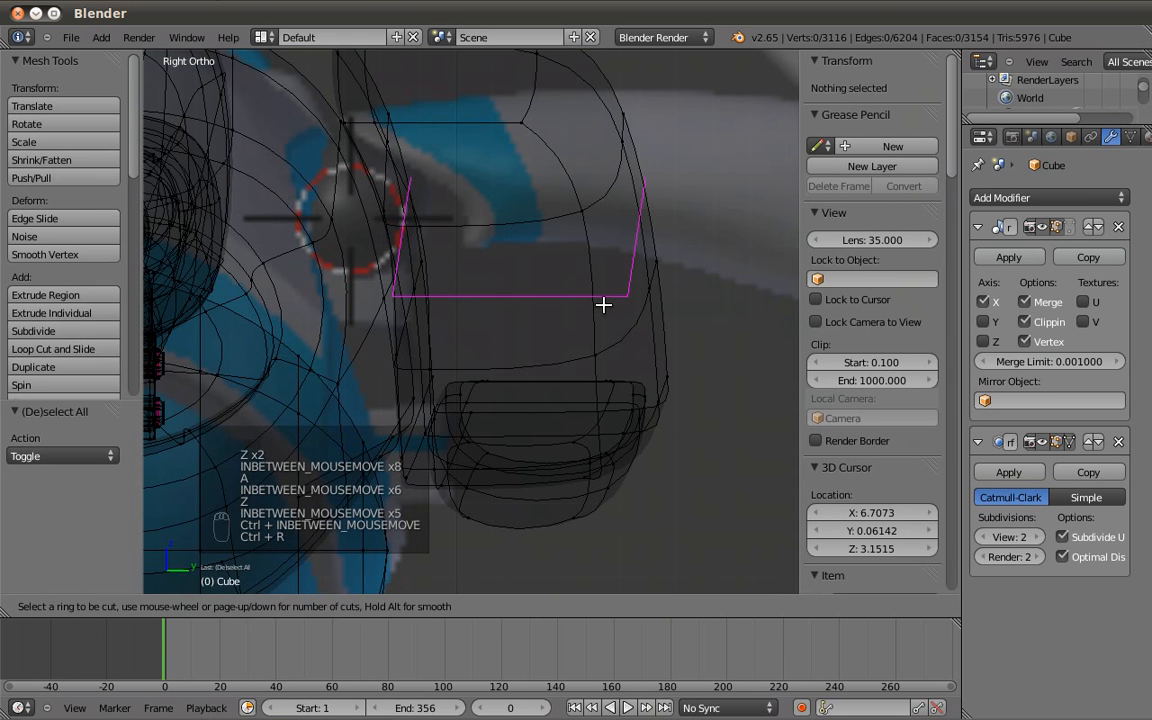
pyautogui.click(603, 308)
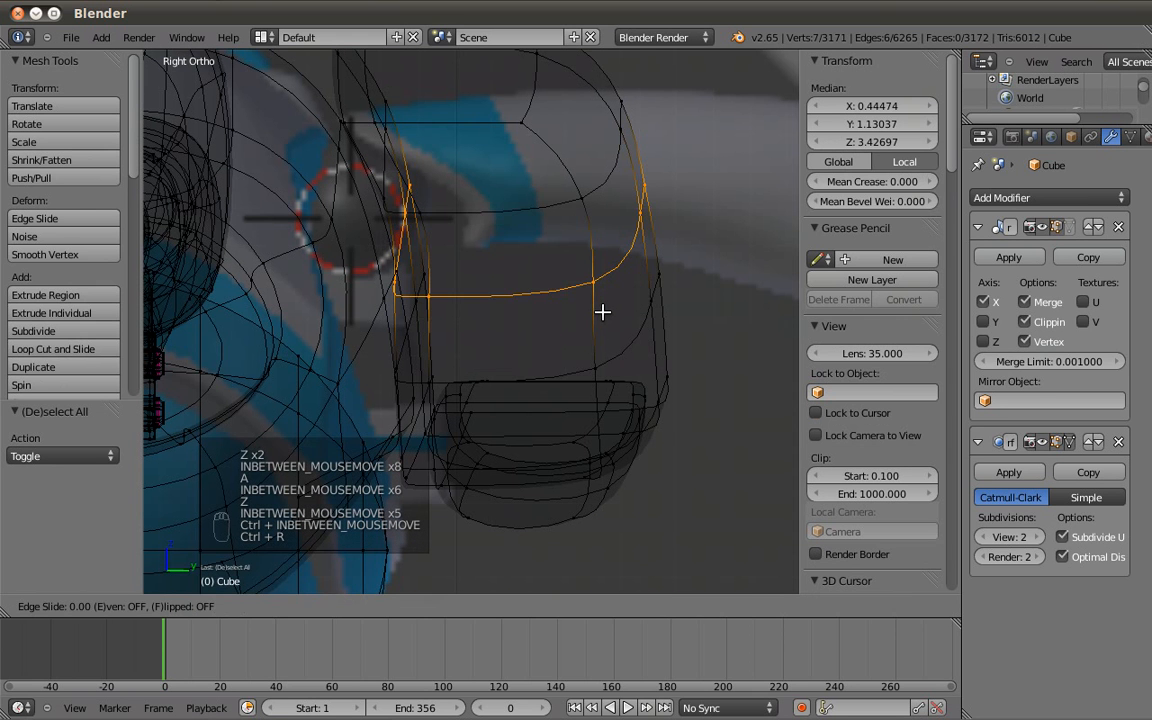
pyautogui.click(630, 356)
pyautogui.press('z')
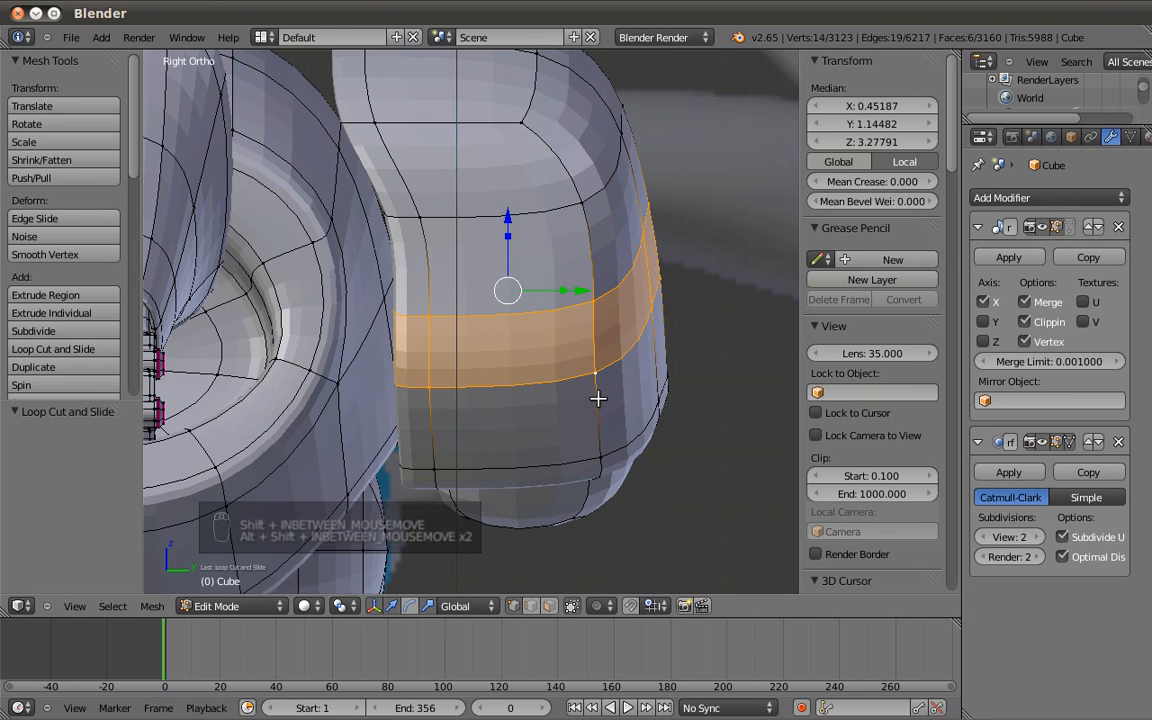
# Separate the selected horizontal face band of the backpack block into its own object.
pyautogui.press('p')
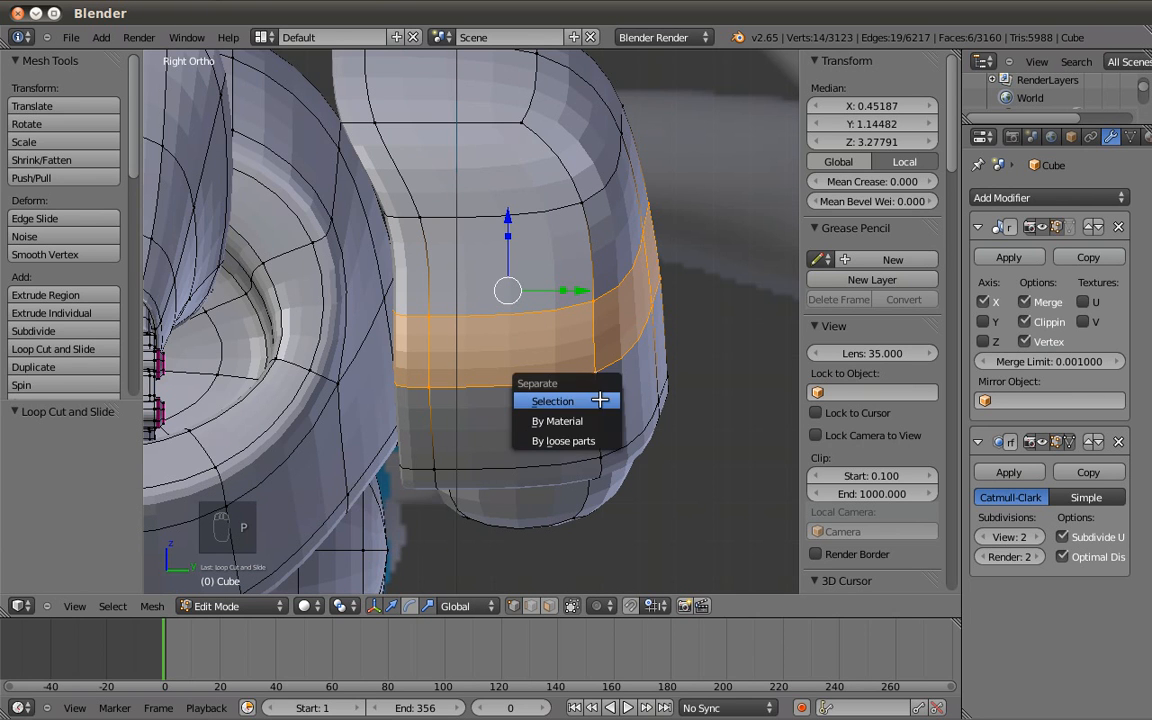
pyautogui.click(597, 401)
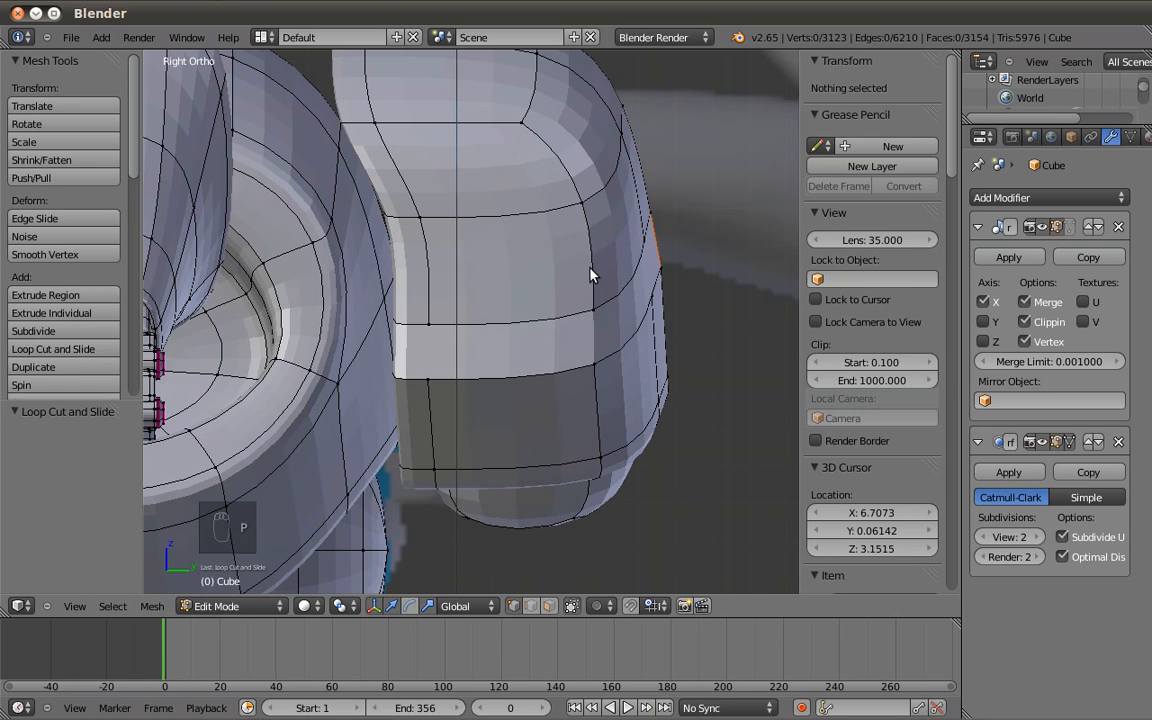
pyautogui.press('Tab')
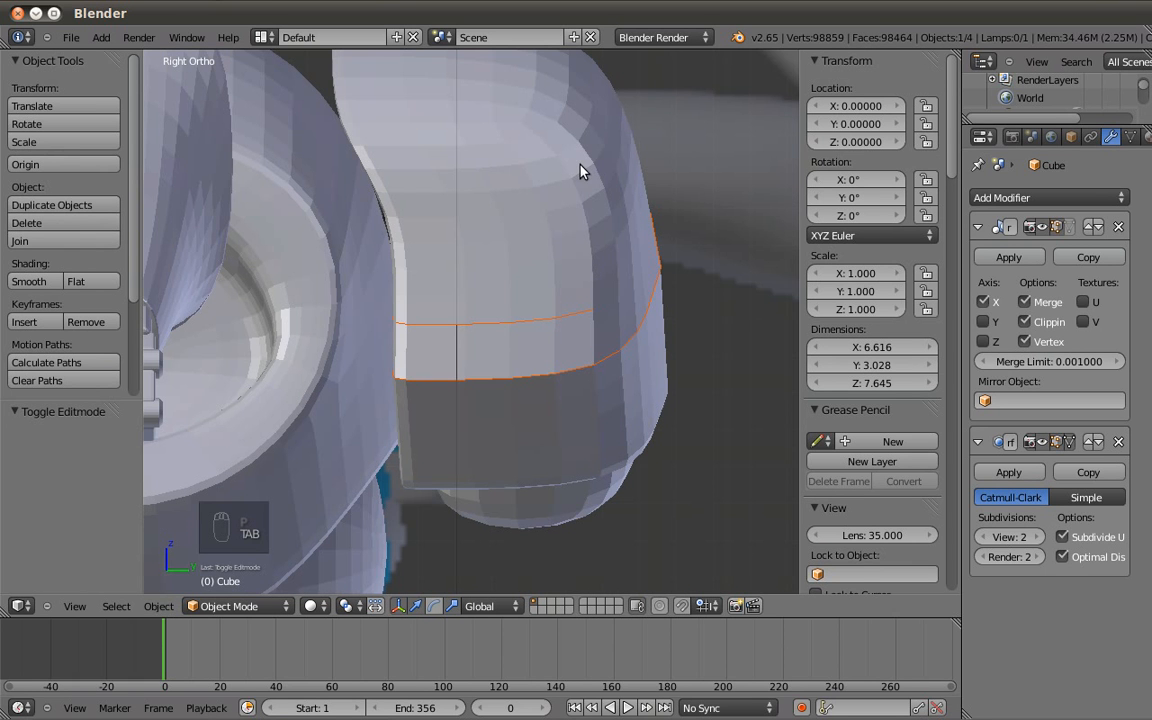
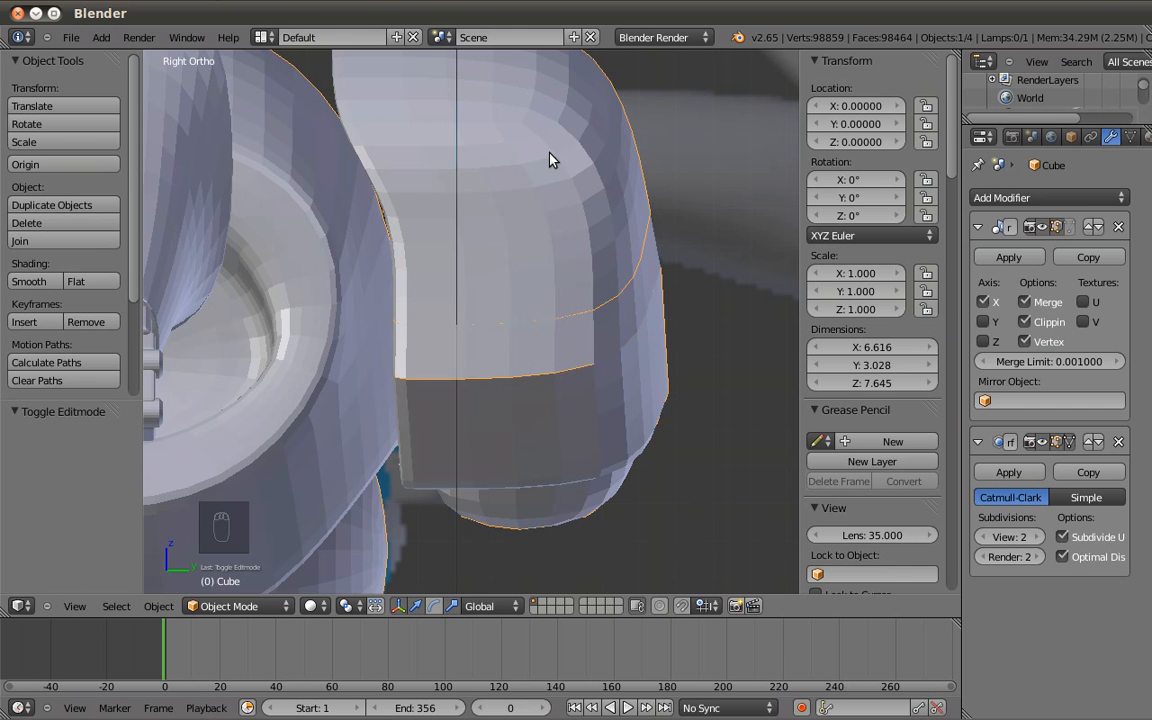
# Edit the main body mesh and select both open edge loops bordering the gap in the backpack block.
pyautogui.press('z')
pyautogui.press('z')
pyautogui.press('z')
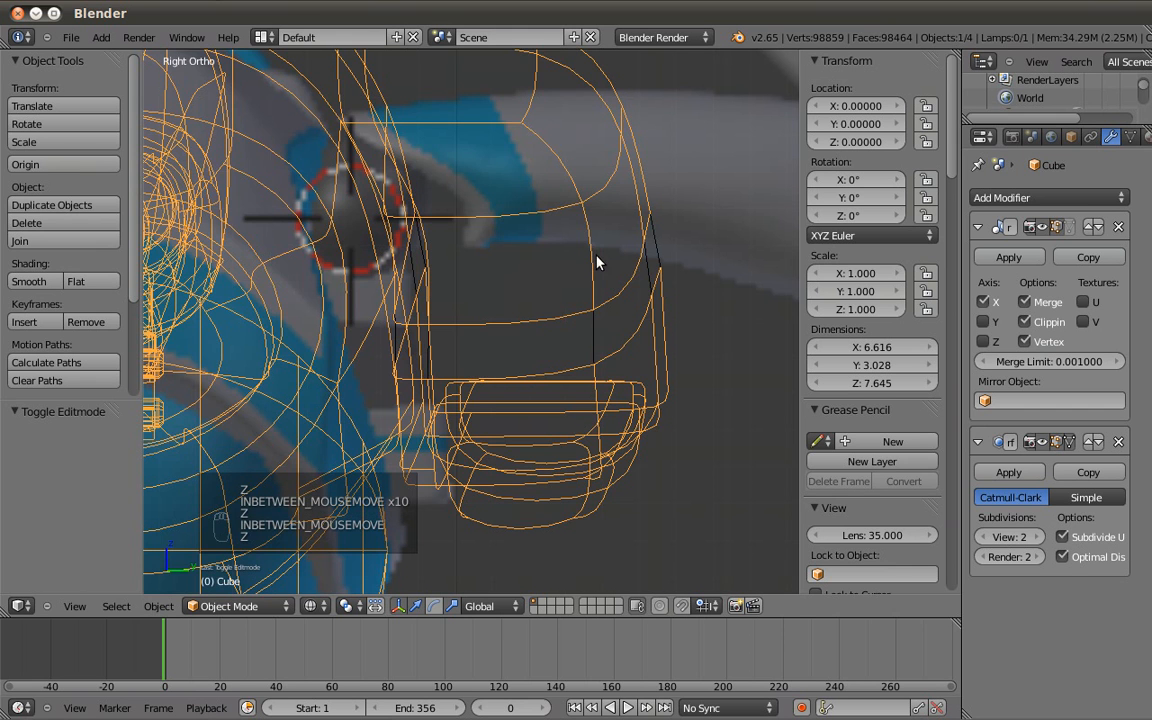
pyautogui.press('Tab')
pyautogui.keyDown('alt'); pyautogui.rightClick(556, 316); pyautogui.keyUp('alt')
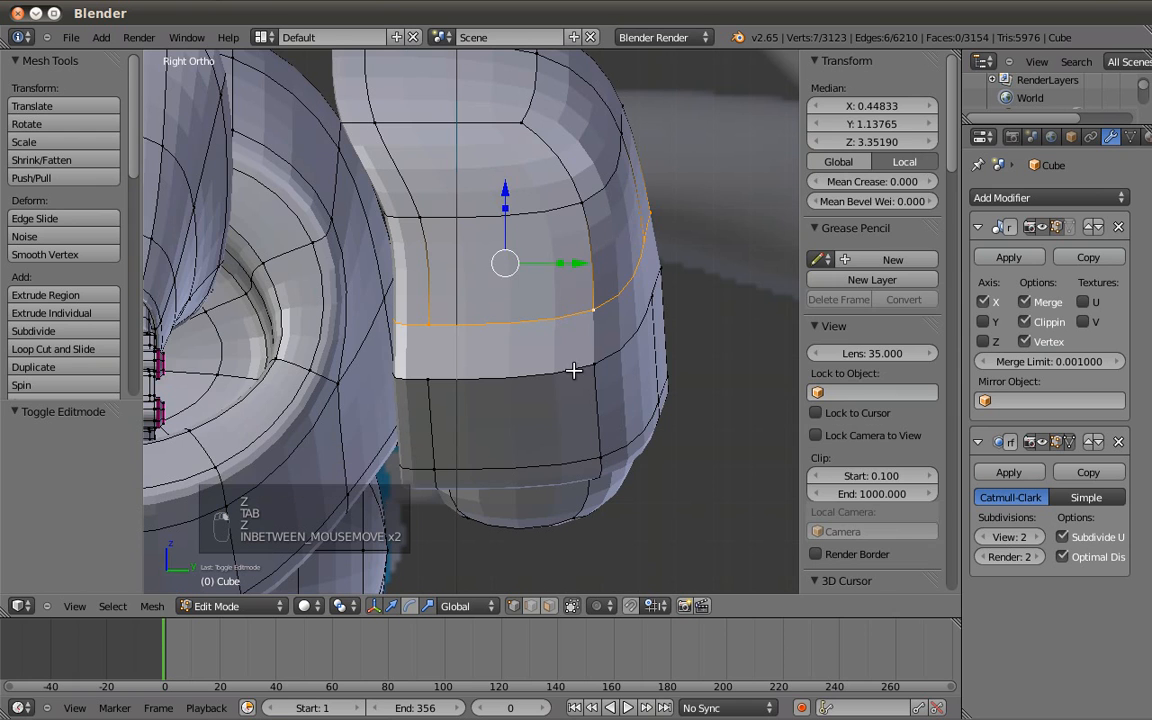
pyautogui.keyDown('alt'); pyautogui.keyDown('shift'); pyautogui.rightClick(560, 376); pyautogui.keyUp('shift'); pyautogui.keyUp('alt')
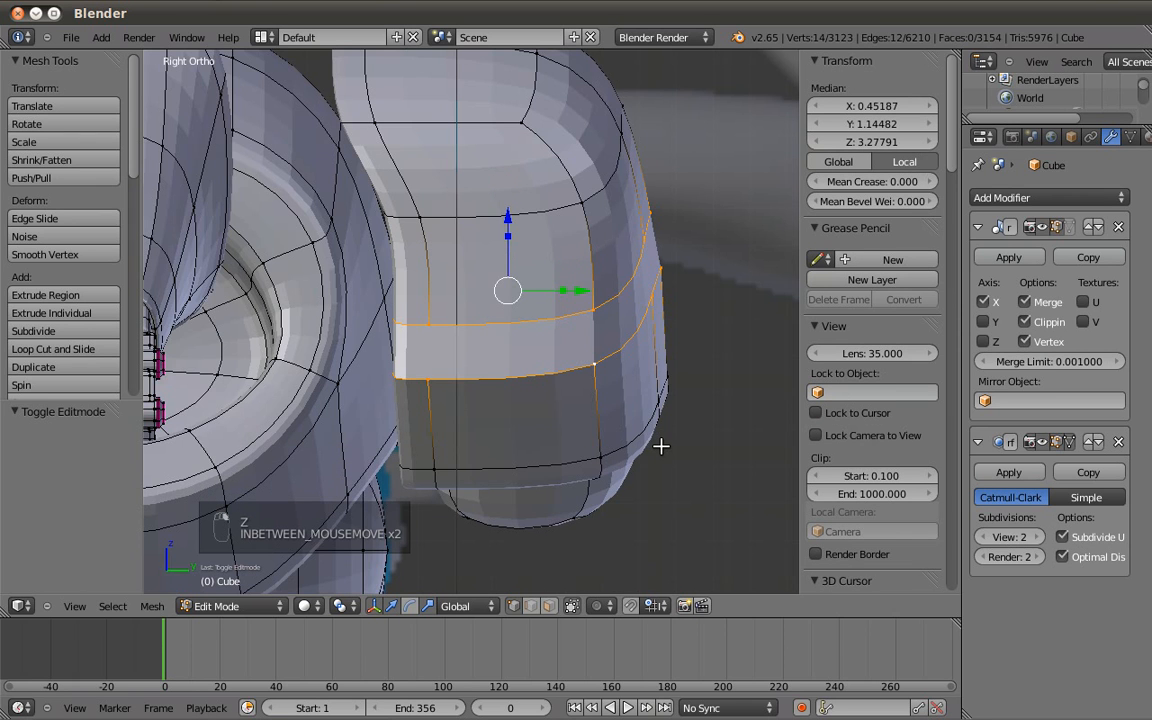
# Extrude the two gap edge loops in place twice and scale them uniformly to about 0.93.
pyautogui.press('e')
pyautogui.rightClick(706, 469)
pyautogui.press('e')
pyautogui.click(721, 475)
pyautogui.press('s')
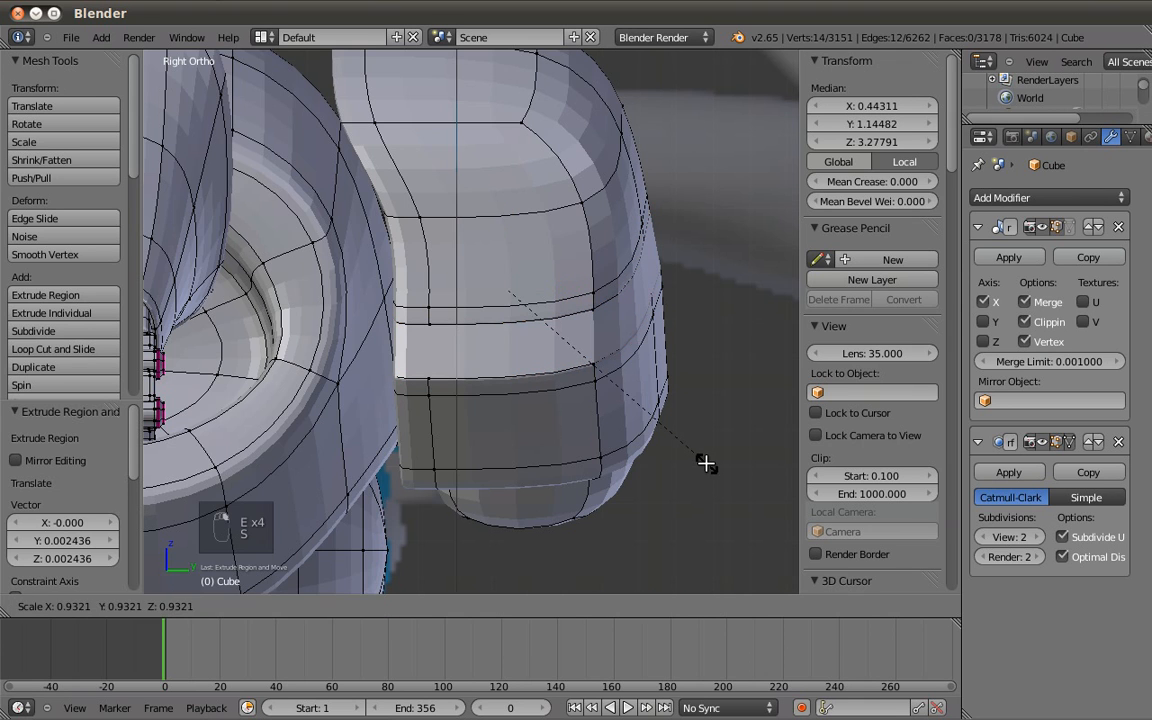
pyautogui.click(706, 463)
# Extrude the gap edge loops in place again and scale them inward uniformly to about 0.79.
pyautogui.press('z')
pyautogui.press('e')
pyautogui.rightClick(640, 414)
pyautogui.press('s')
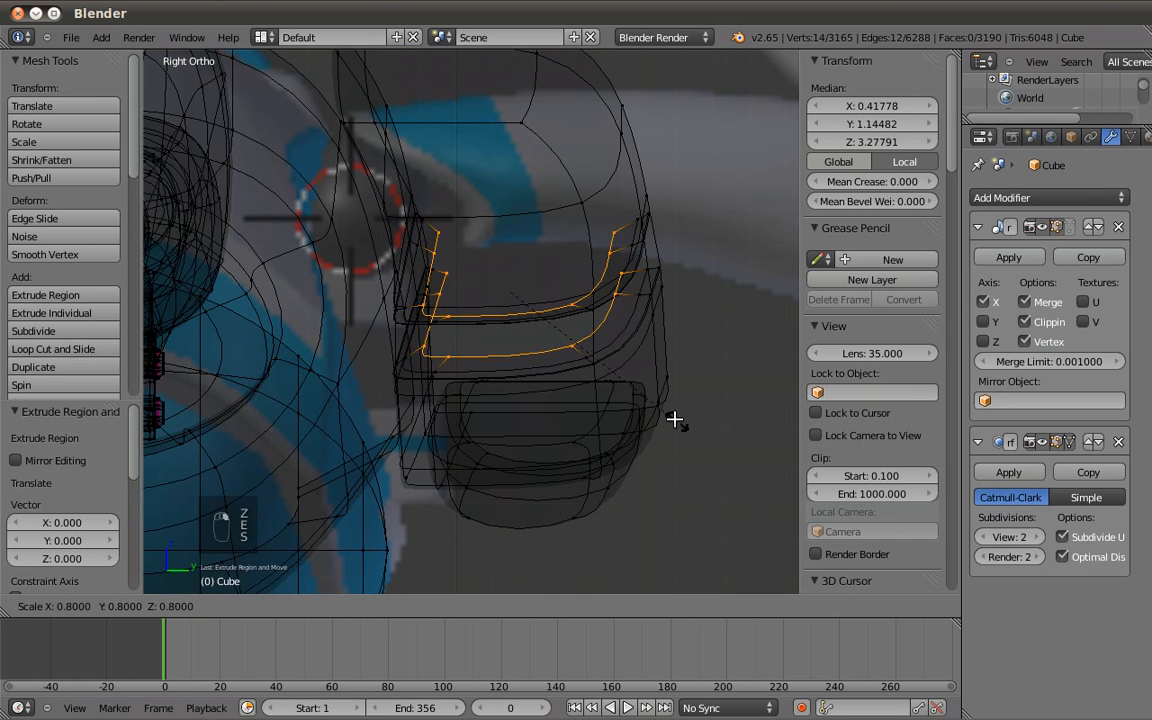
pyautogui.click(618, 374)
pyautogui.press('z')
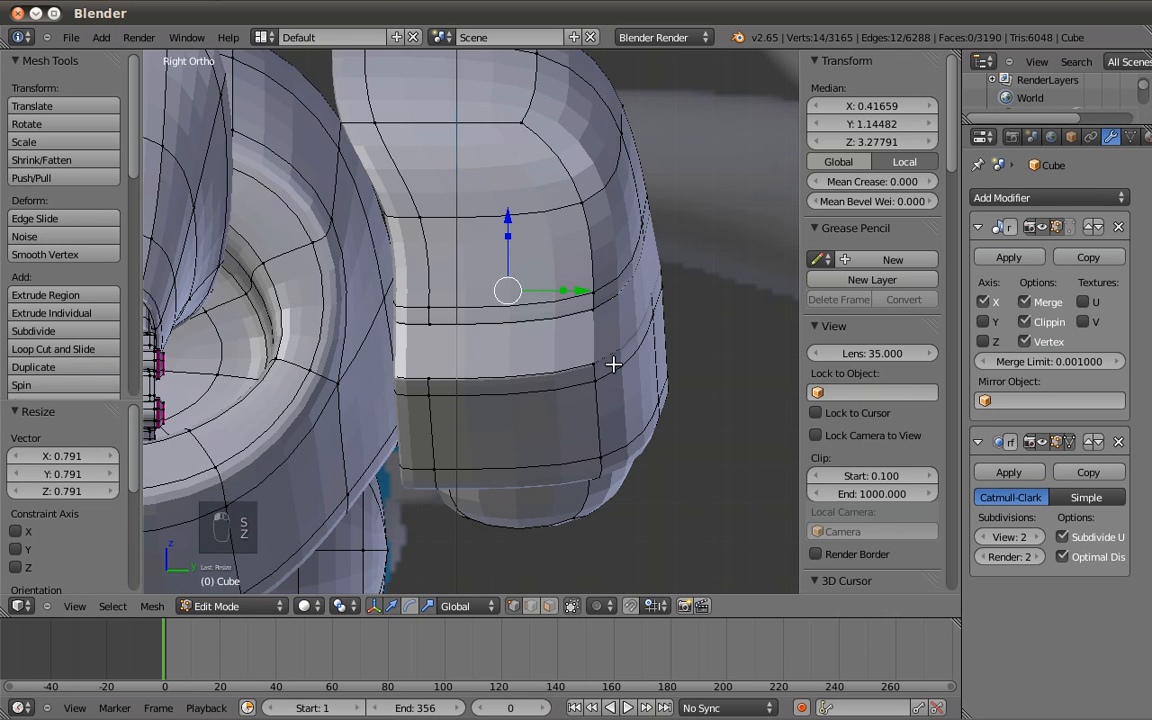
# Extrude the inner gap loops twice more in place and try to scale them apart along Z.
pyautogui.press('z')
pyautogui.press('e')
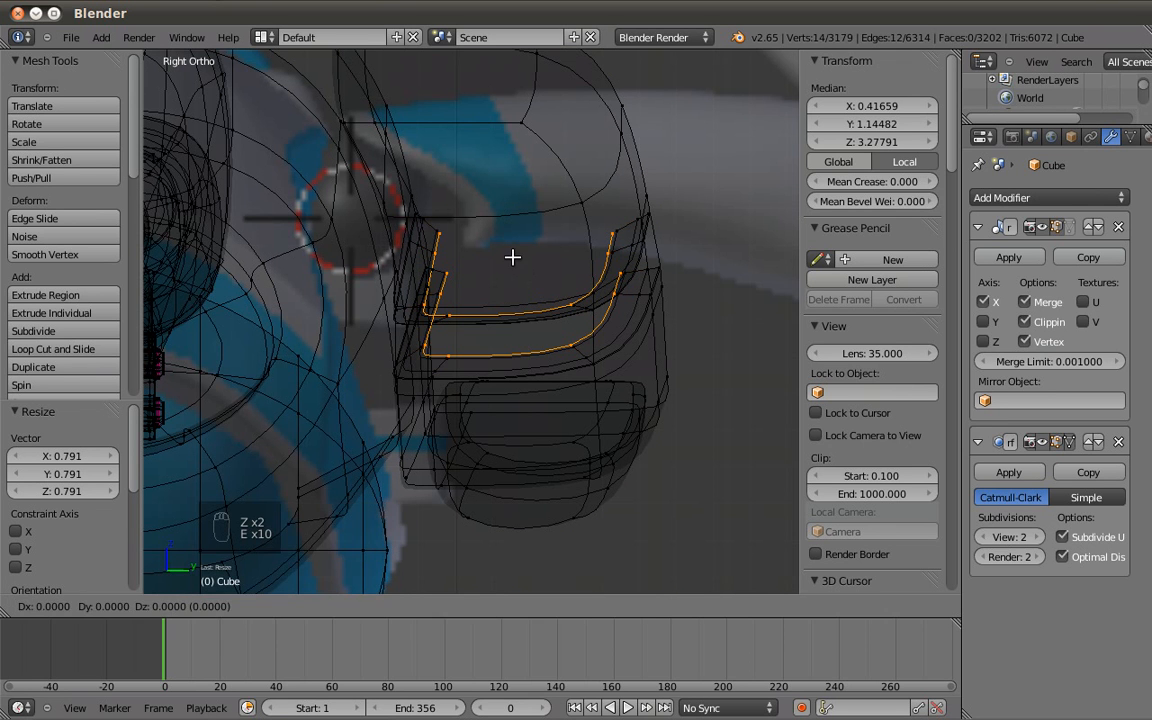
pyautogui.rightClick(508, 252)
pyautogui.press('e')
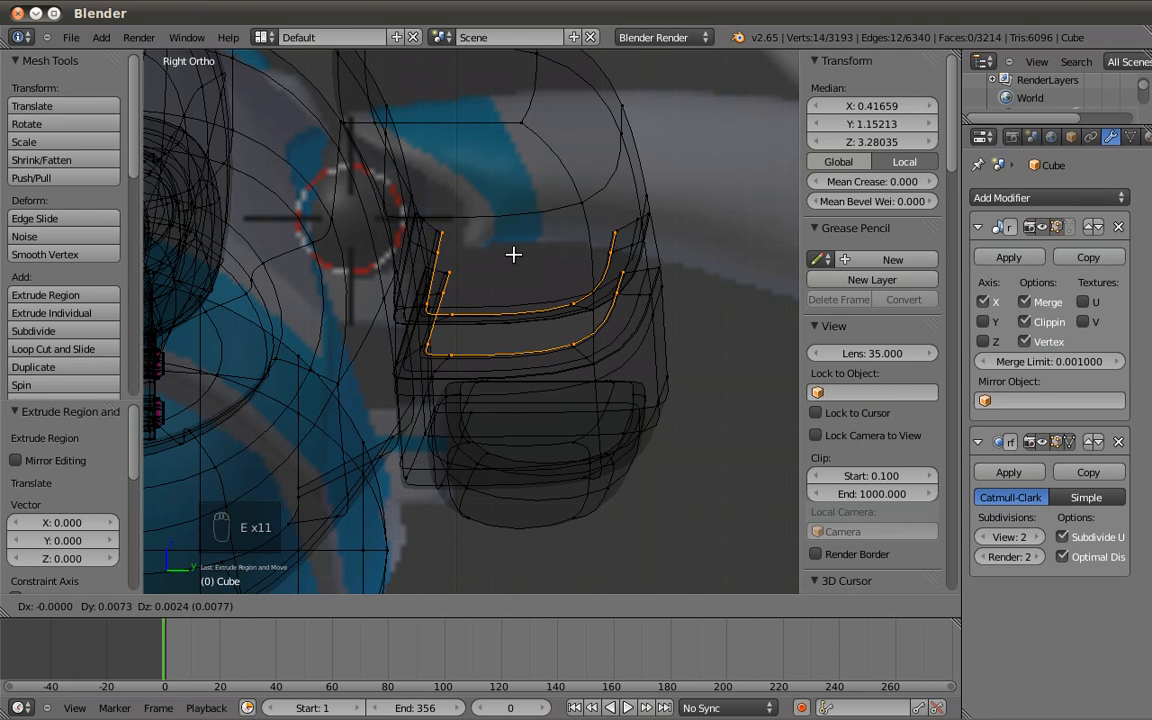
pyautogui.click(509, 243)
pyautogui.press('s')
pyautogui.press('z')
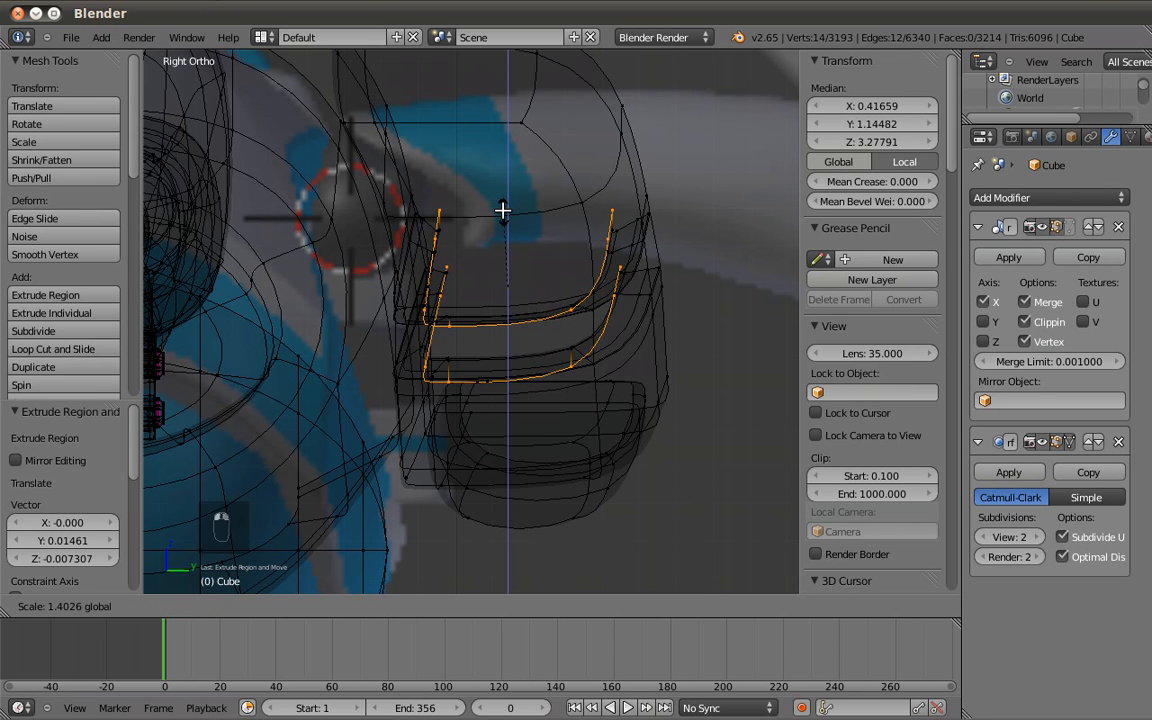
pyautogui.click(581, 323)
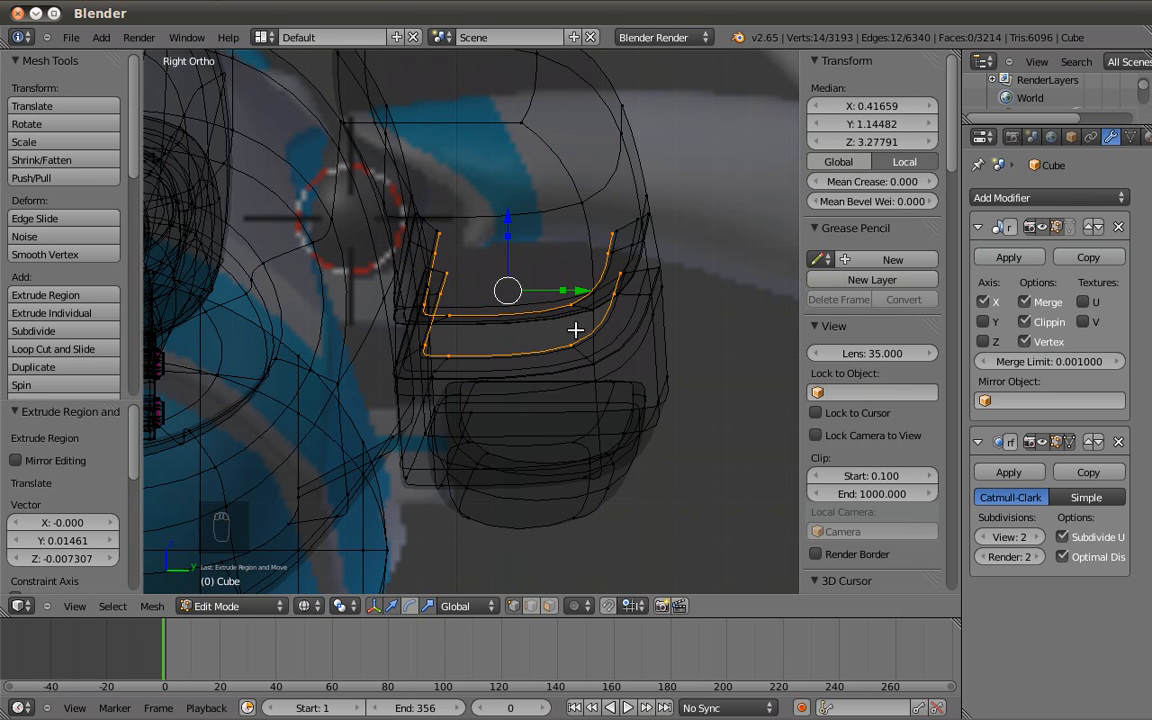
# Add the overlapping extruded edge loops along the gap's lower inner rim to the selection.
pyautogui.keyDown('alt'); pyautogui.keyDown('shift'); pyautogui.rightClick(513, 346); pyautogui.keyUp('shift'); pyautogui.keyUp('alt')
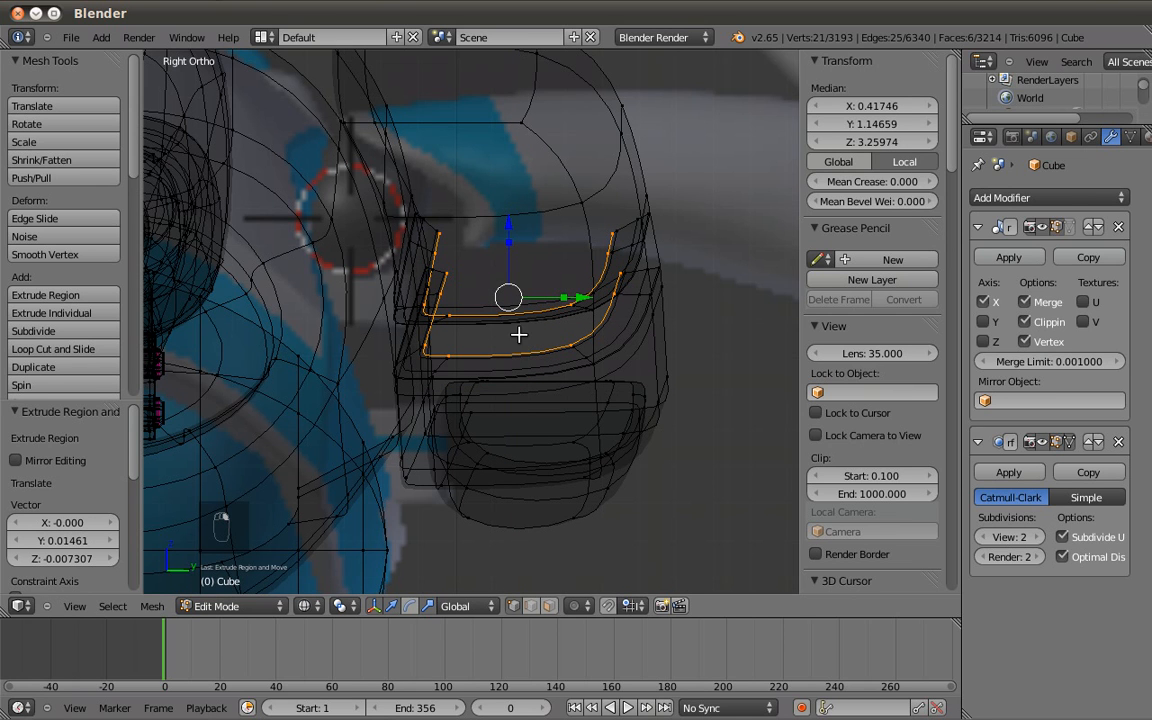
pyautogui.keyDown('alt'); pyautogui.keyDown('shift'); pyautogui.rightClick(522, 350); pyautogui.keyUp('shift'); pyautogui.keyUp('alt')
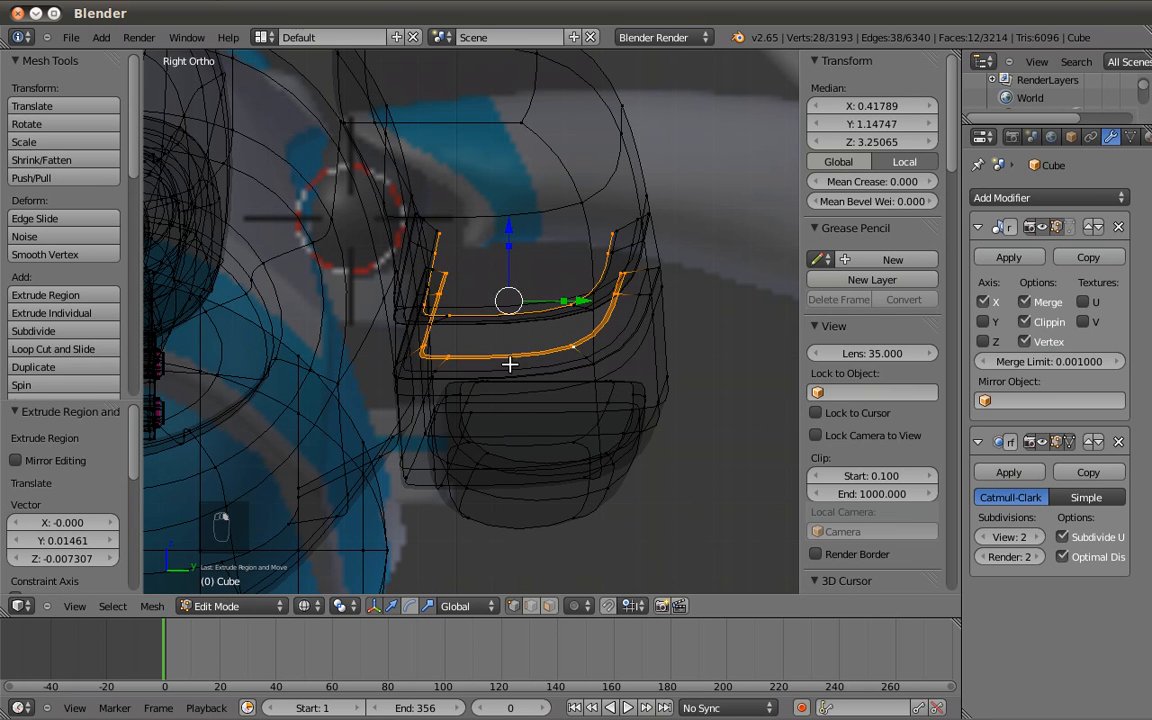
pyautogui.hotkey('ctrl', 'z')
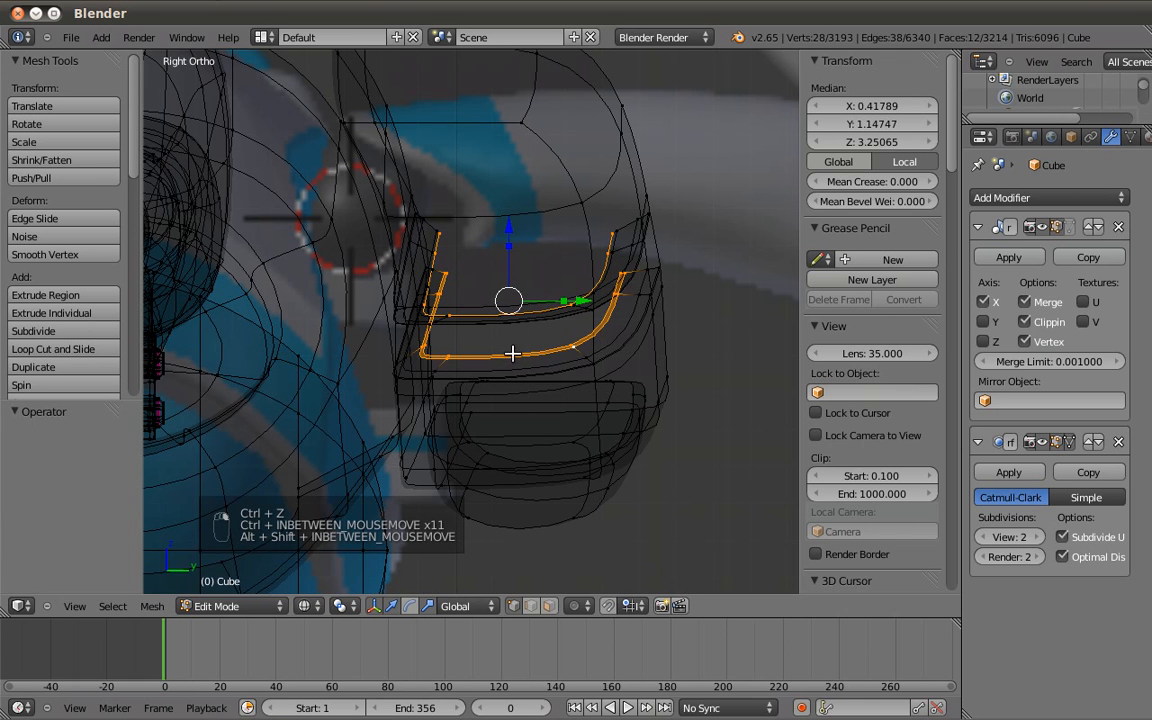
pyautogui.keyDown('alt'); pyautogui.keyDown('shift'); pyautogui.rightClick(518, 356); pyautogui.keyUp('shift'); pyautogui.keyUp('alt')
pyautogui.keyDown('alt'); pyautogui.keyDown('shift'); pyautogui.rightClick(519, 356); pyautogui.keyUp('shift'); pyautogui.keyUp('alt')
pyautogui.moveTo(589, 350); pyautogui.dragTo(412, 350, button='middle')
pyautogui.press('KP_3')
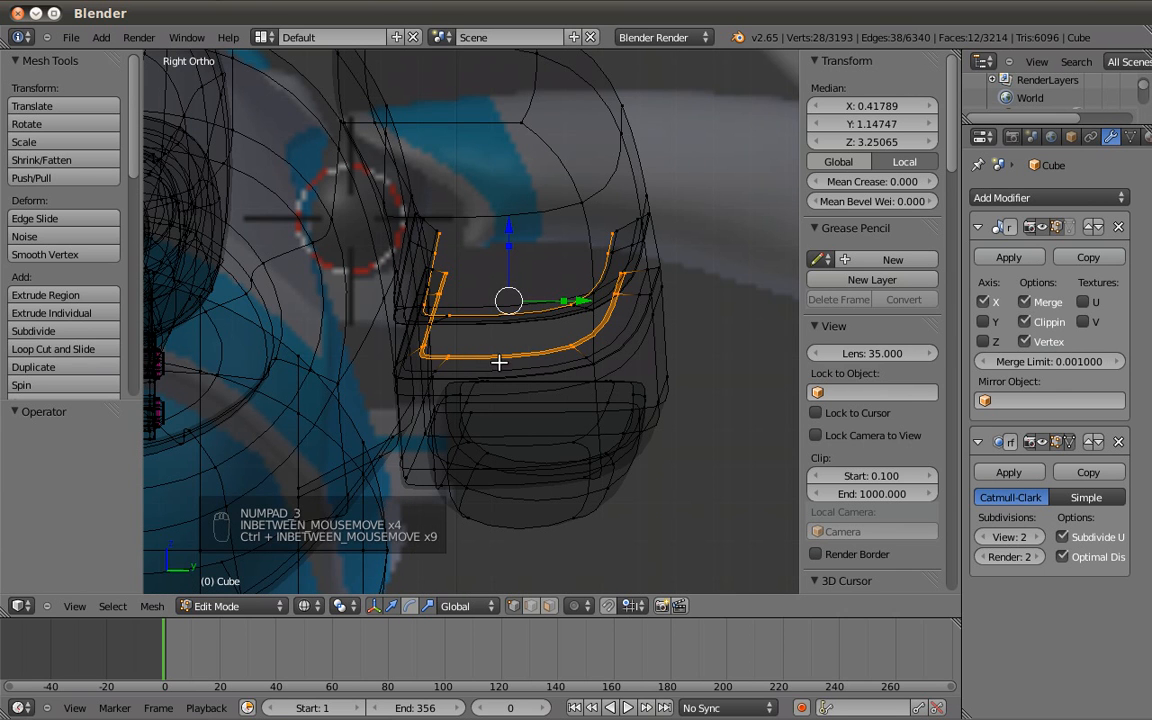
# Reduce the selection to the gap's upper inner edge loop and move it up about 0.11 along Z.
pyautogui.press('ctrl+KP_1')
pyautogui.press('z')
pyautogui.press('z')
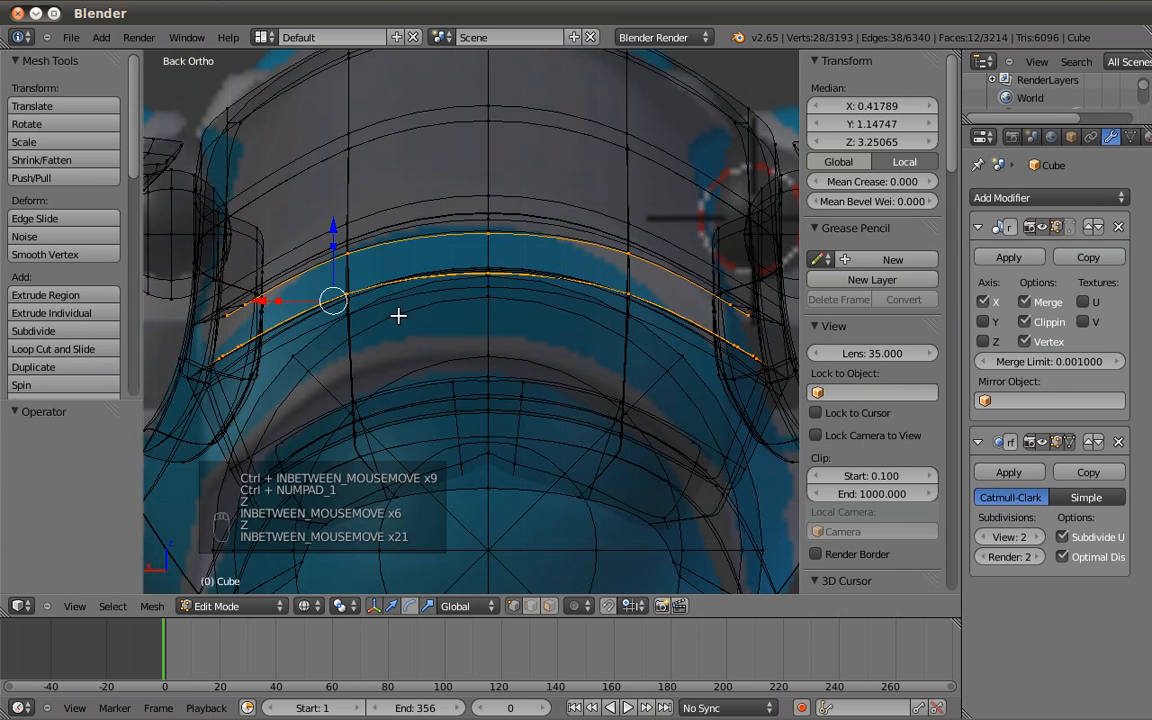
pyautogui.press('b')
pyautogui.moveTo(203, 338); pyautogui.dragTo(324, 404)
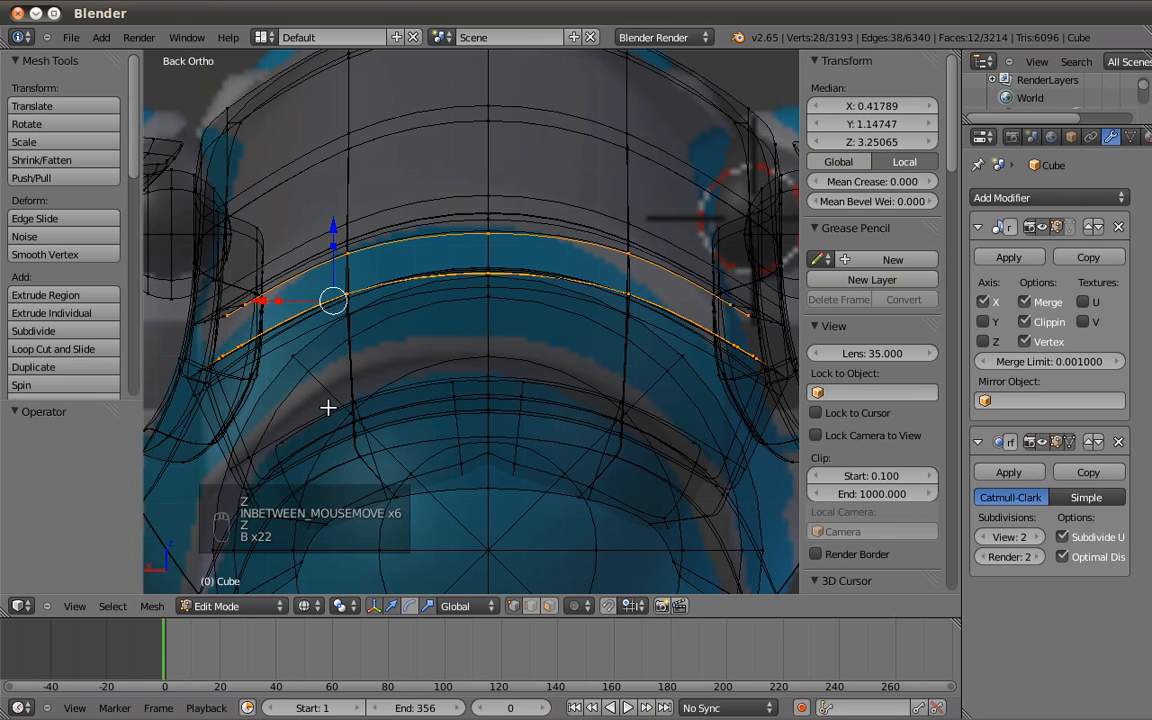
pyautogui.press('b')
pyautogui.moveTo(321, 273); pyautogui.dragTo(448, 360, button='middle')
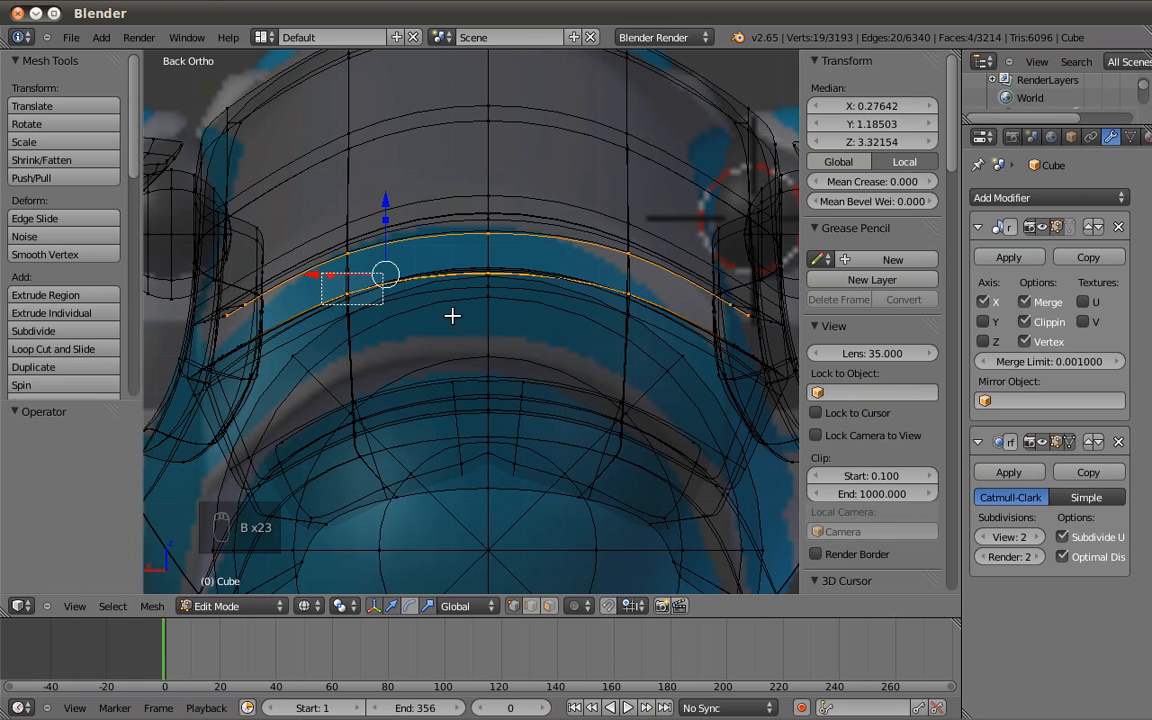
pyautogui.press('b')
pyautogui.moveTo(453, 264); pyautogui.dragTo(541, 328, button='middle')
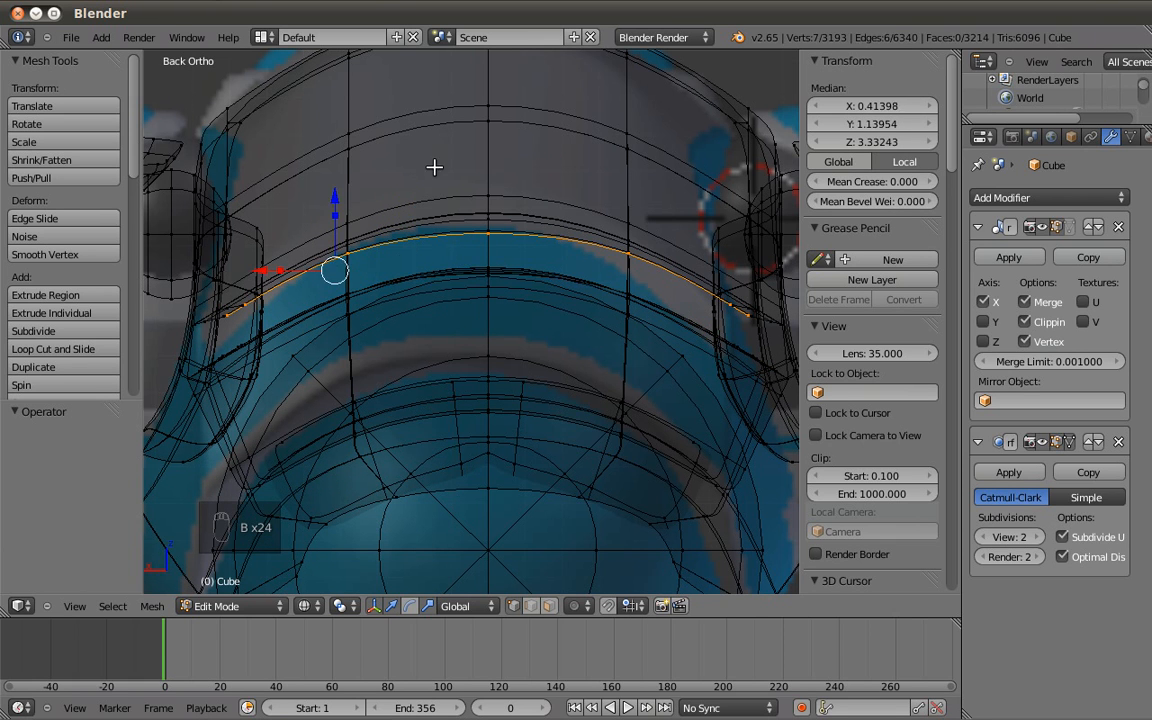
pyautogui.moveTo(336, 182); pyautogui.dragTo(340, 142)
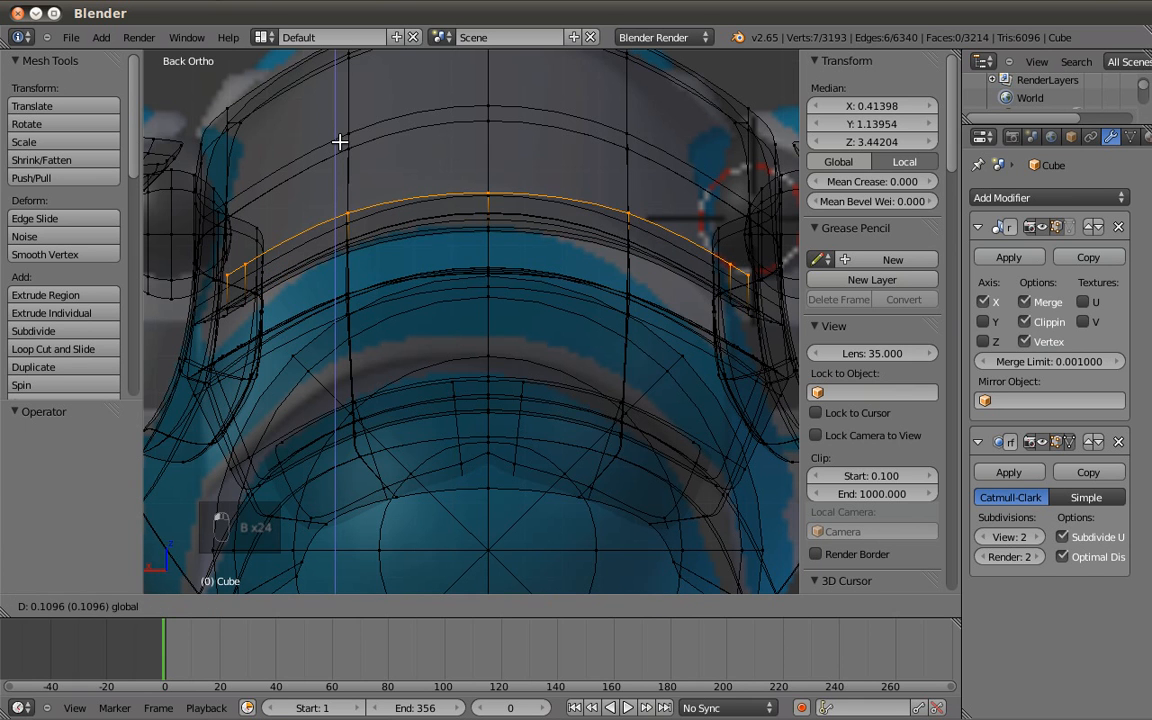
# Select the gap's lower inner edge loop and move it up about 0.07 along Z.
pyautogui.press('z')
pyautogui.moveTo(396, 227); pyautogui.dragTo(517, 309, button='middle')
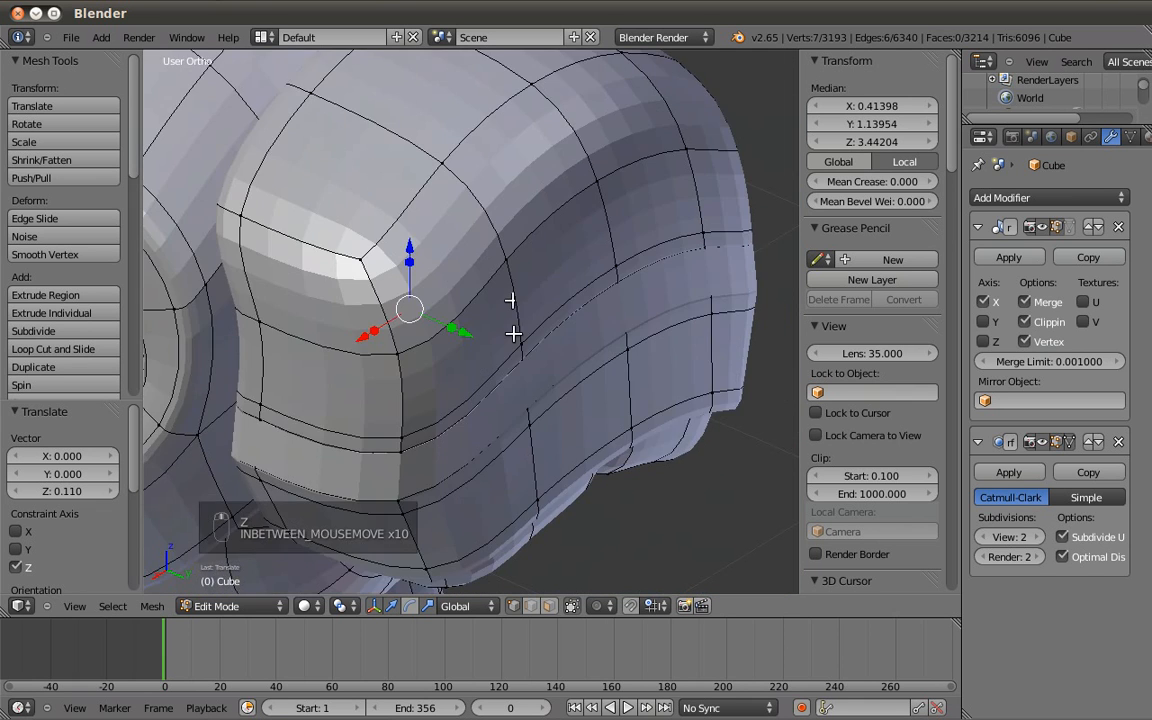
pyautogui.press('z')
pyautogui.press('a')
pyautogui.moveTo(594, 354); pyautogui.dragTo(650, 321, button='middle')
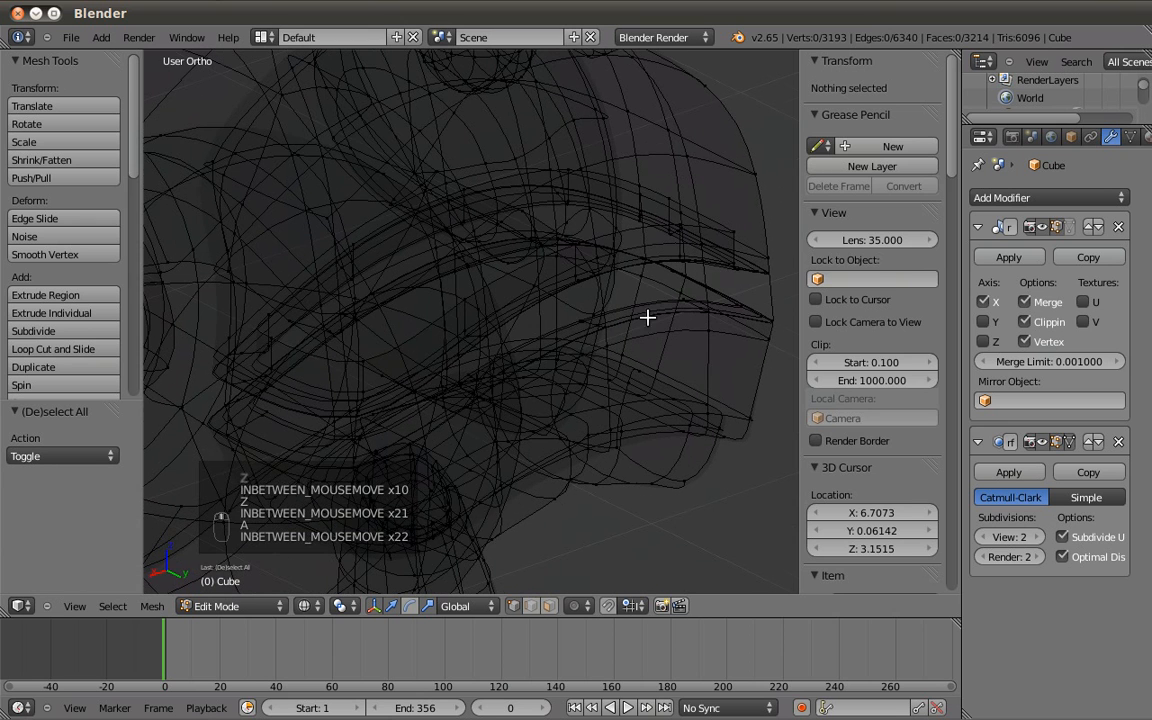
pyautogui.keyDown('alt'); pyautogui.keyDown('shift'); pyautogui.rightClick(654, 284); pyautogui.keyUp('shift'); pyautogui.keyUp('alt')
pyautogui.press('a')
pyautogui.keyDown('alt'); pyautogui.keyDown('shift'); pyautogui.rightClick(645, 294); pyautogui.keyUp('shift'); pyautogui.keyUp('alt')
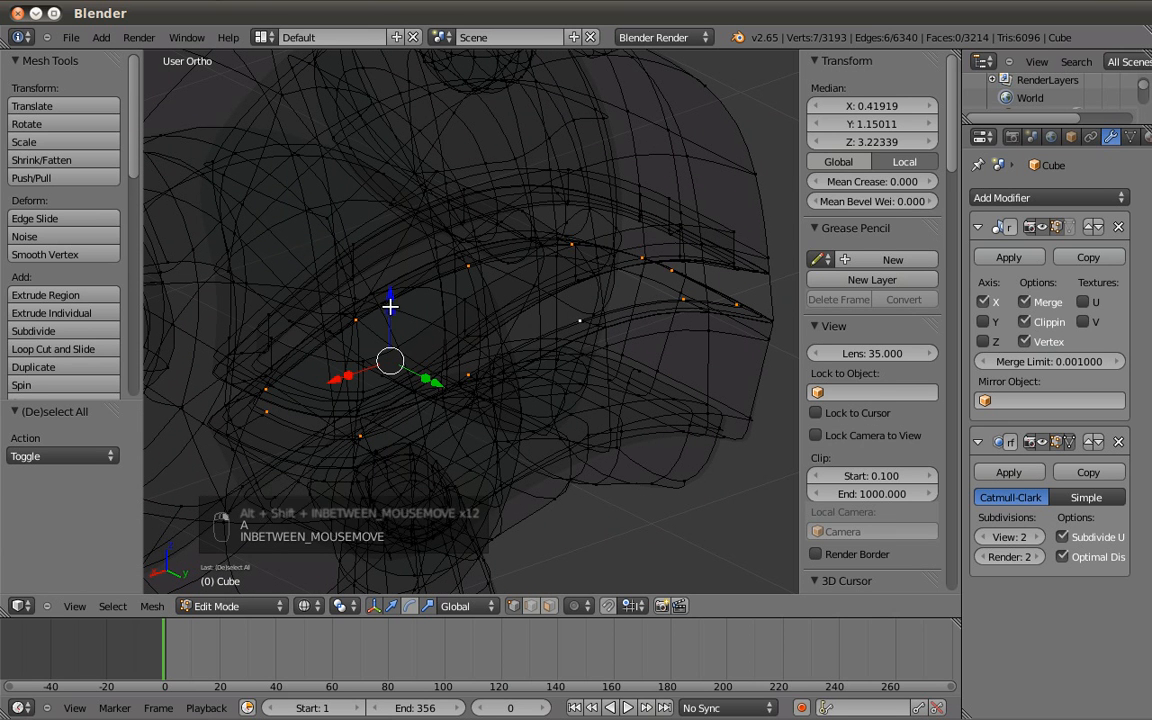
pyautogui.press('g')
pyautogui.press('z')
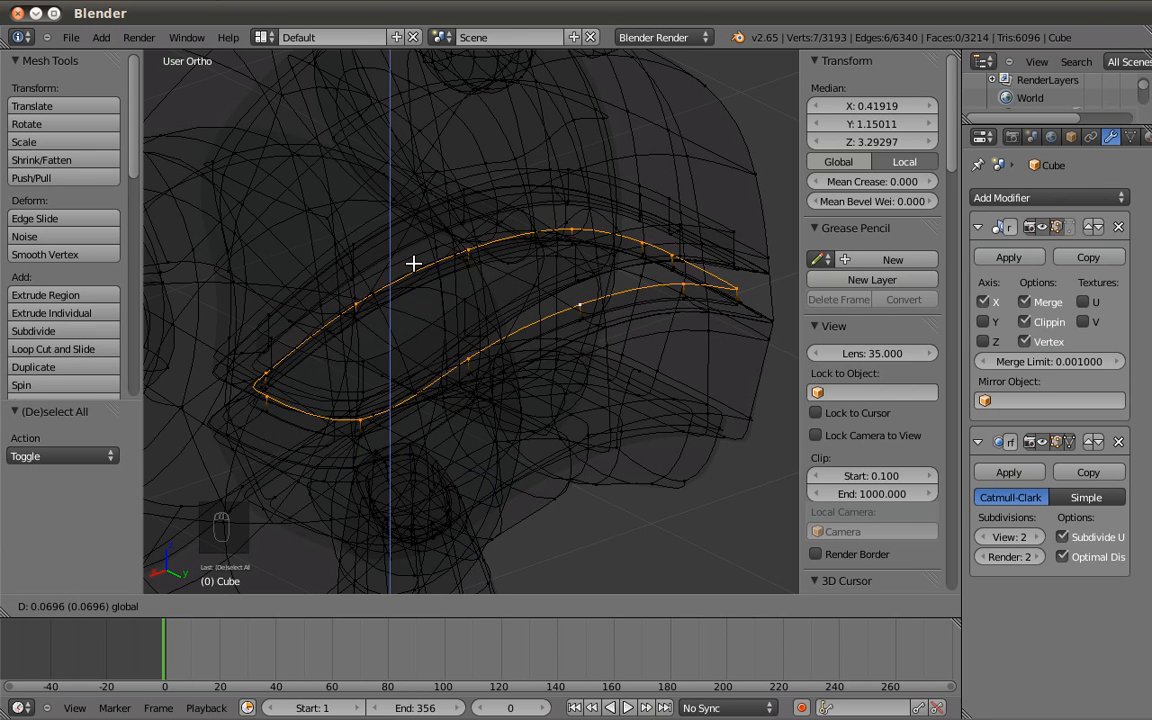
pyautogui.click(470, 280)
# Select the neighbouring inner edge loop at the gap's lower rim and shift it down along Z.
pyautogui.press('a')
pyautogui.keyDown('alt'); pyautogui.keyDown('shift'); pyautogui.rightClick(637, 298); pyautogui.keyUp('shift'); pyautogui.keyUp('alt')
pyautogui.press('a')
pyautogui.keyDown('alt'); pyautogui.keyDown('shift'); pyautogui.rightClick(638, 301); pyautogui.keyUp('shift'); pyautogui.keyUp('alt')
pyautogui.press('a')
pyautogui.keyDown('alt'); pyautogui.keyDown('shift'); pyautogui.rightClick(532, 344); pyautogui.keyUp('shift'); pyautogui.keyUp('alt')
pyautogui.moveTo(391, 304)
pyautogui.mouseDown()
pyautogui.moveTo(398, 347)
pyautogui.moveTo(588, 321)
pyautogui.mouseUp()
pyautogui.press('z')
pyautogui.press('z')
# Reselect the raised lower inner edge loop, nudge it slightly along Z and leave mesh editing.
pyautogui.press('a')
pyautogui.press('z')
pyautogui.press('z')
pyautogui.keyDown('alt'); pyautogui.keyDown('shift'); pyautogui.rightClick(634, 298); pyautogui.keyUp('shift'); pyautogui.keyUp('alt')
pyautogui.press('a')
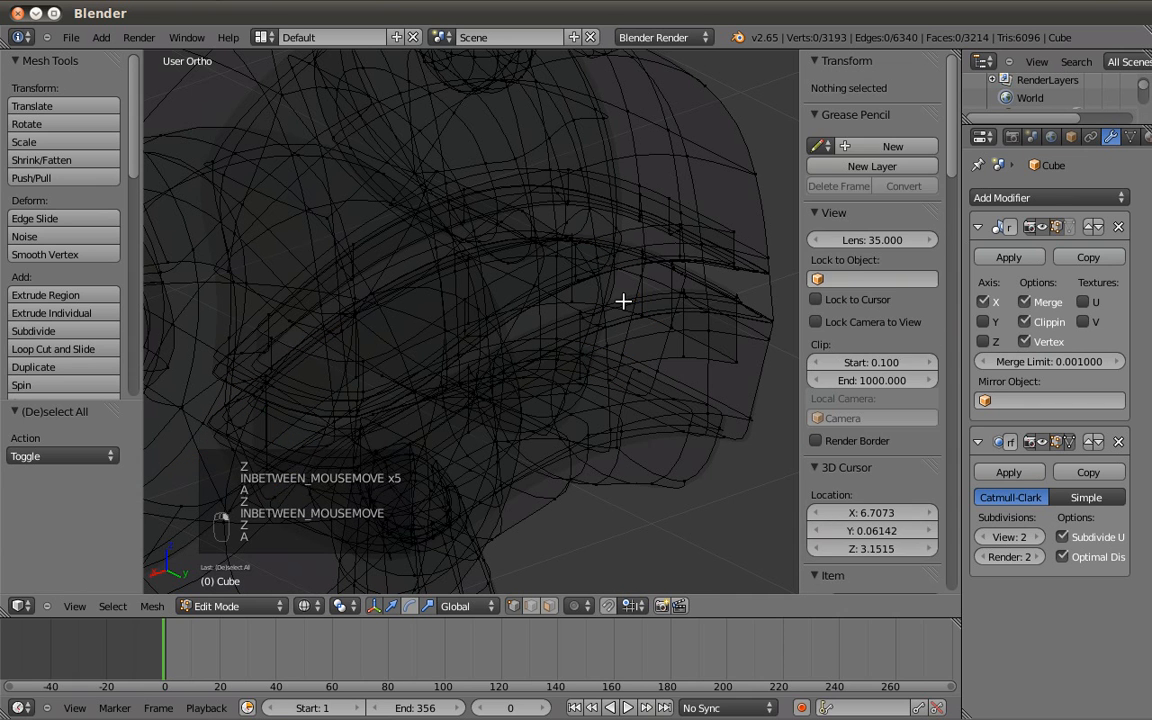
pyautogui.keyDown('alt'); pyautogui.keyDown('shift'); pyautogui.rightClick(621, 300); pyautogui.keyUp('shift'); pyautogui.keyUp('alt')
pyautogui.moveTo(390, 276); pyautogui.dragTo(394, 283)
pyautogui.press('Tab')
pyautogui.press('z')
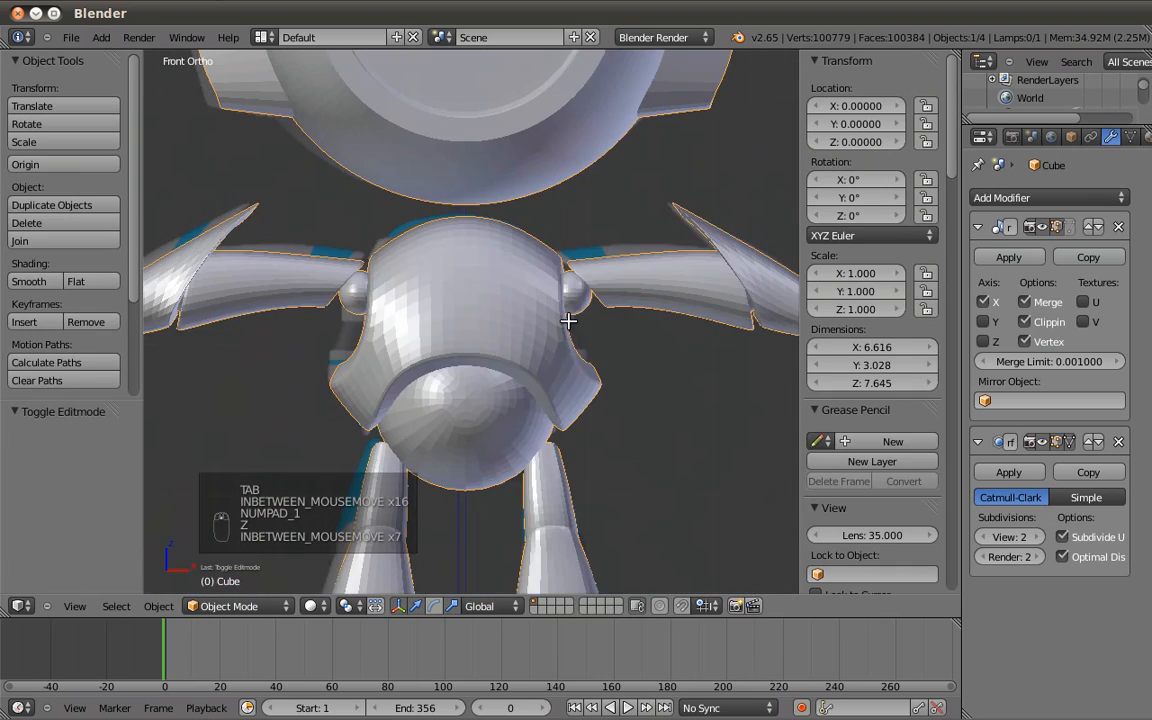
# Select the separate backpack band and scale its whole mesh down slightly to about 1.585 by 0.682 by 0.425.
pyautogui.press('Tab')
pyautogui.press('KP_3')
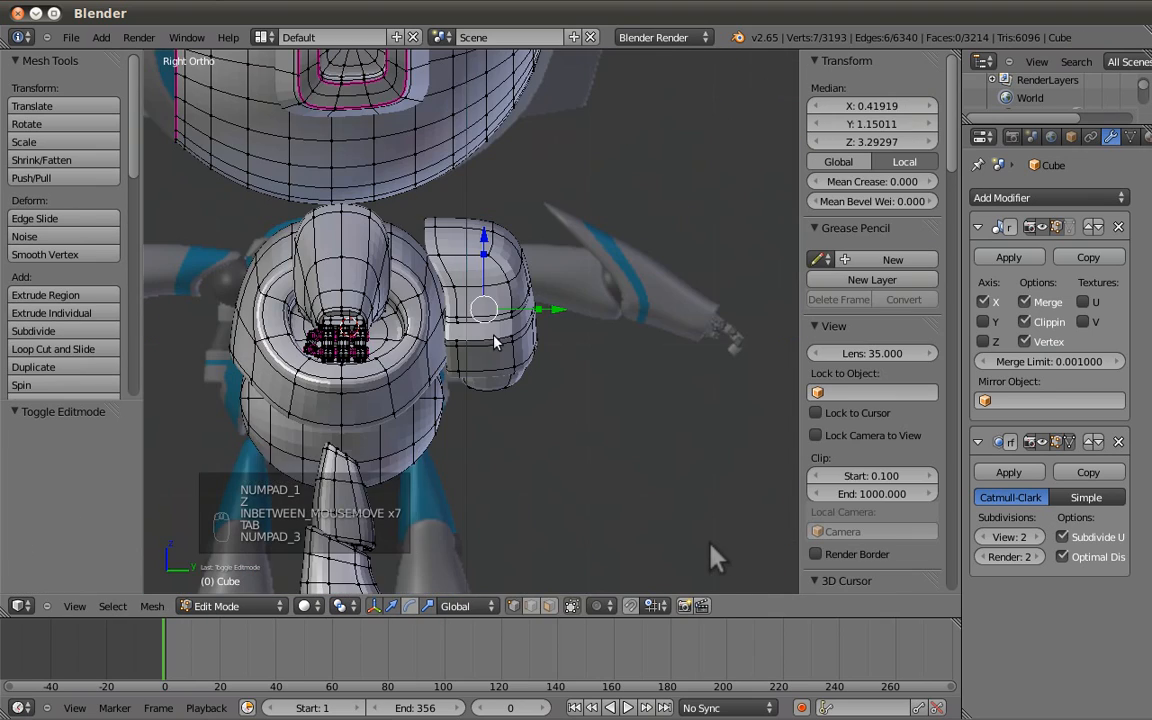
pyautogui.press('Tab')
pyautogui.scroll(5, 541, 340)
pyautogui.press('z')
pyautogui.rightClick(573, 338)
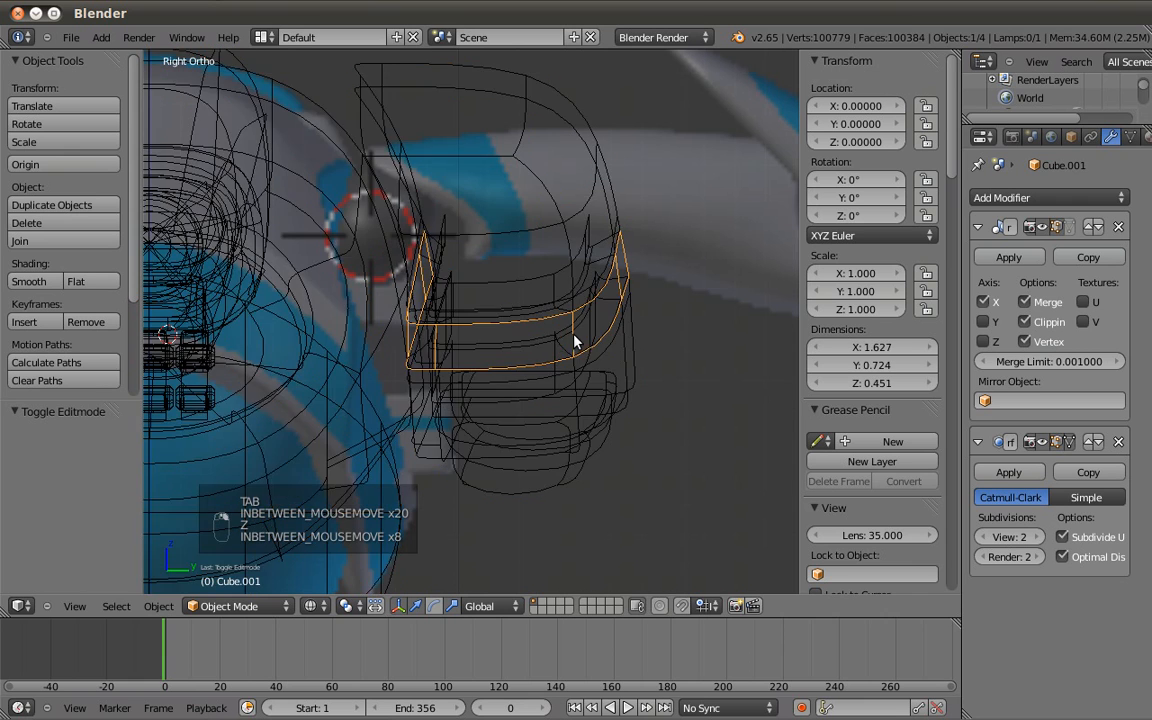
pyautogui.press('z')
pyautogui.press('Tab')
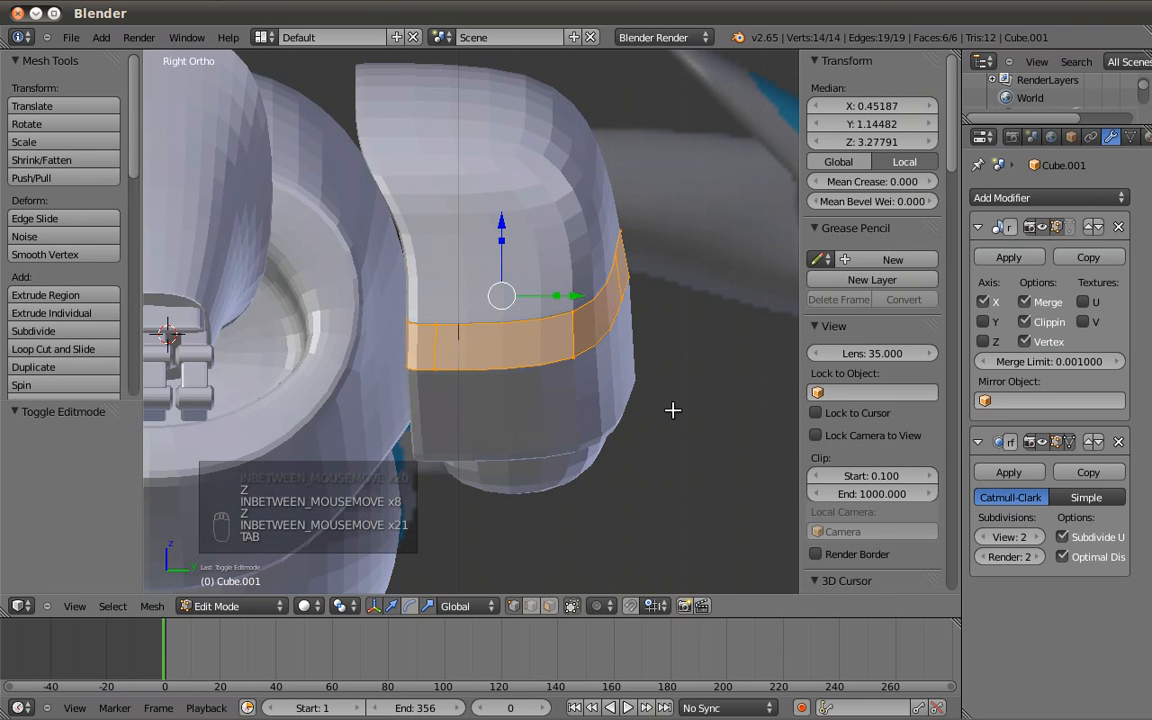
pyautogui.press('s')
pyautogui.click(665, 390)
pyautogui.press('Tab')
pyautogui.scroll(-5, 656, 337)
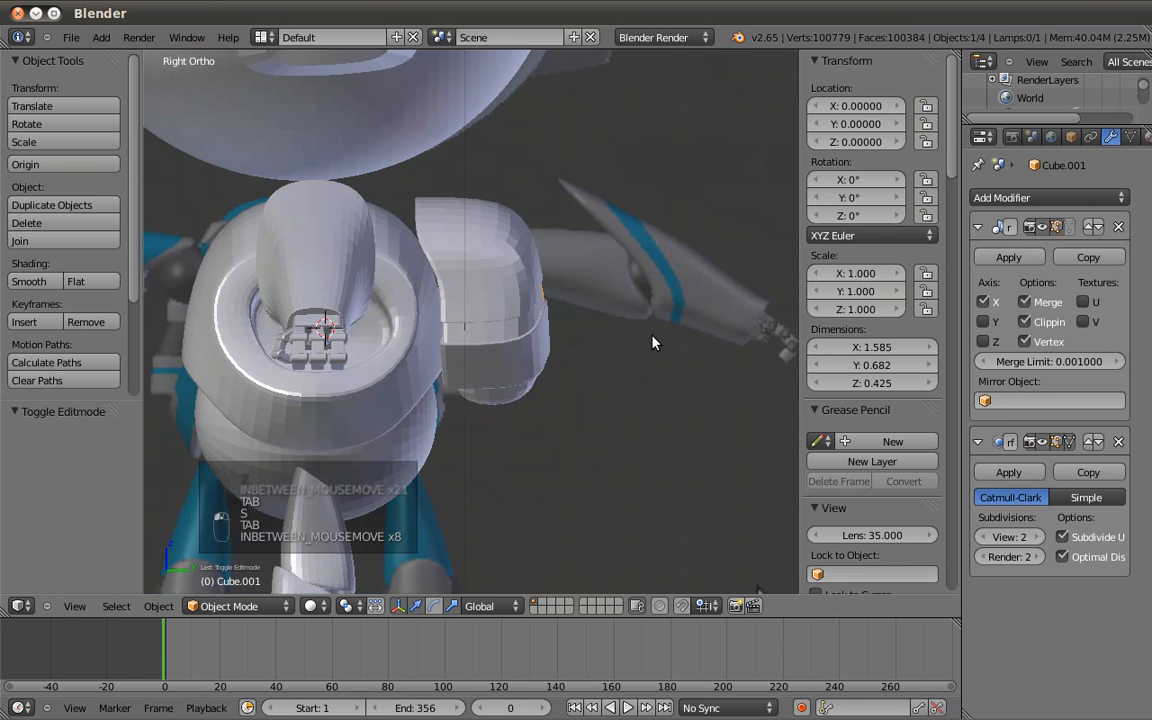
# Select the main robot body object and apply smooth shading to it.
pyautogui.press('KP_1')
pyautogui.moveTo(656, 334); pyautogui.dragTo(523, 371, button='middle')
pyautogui.press('KP_1')
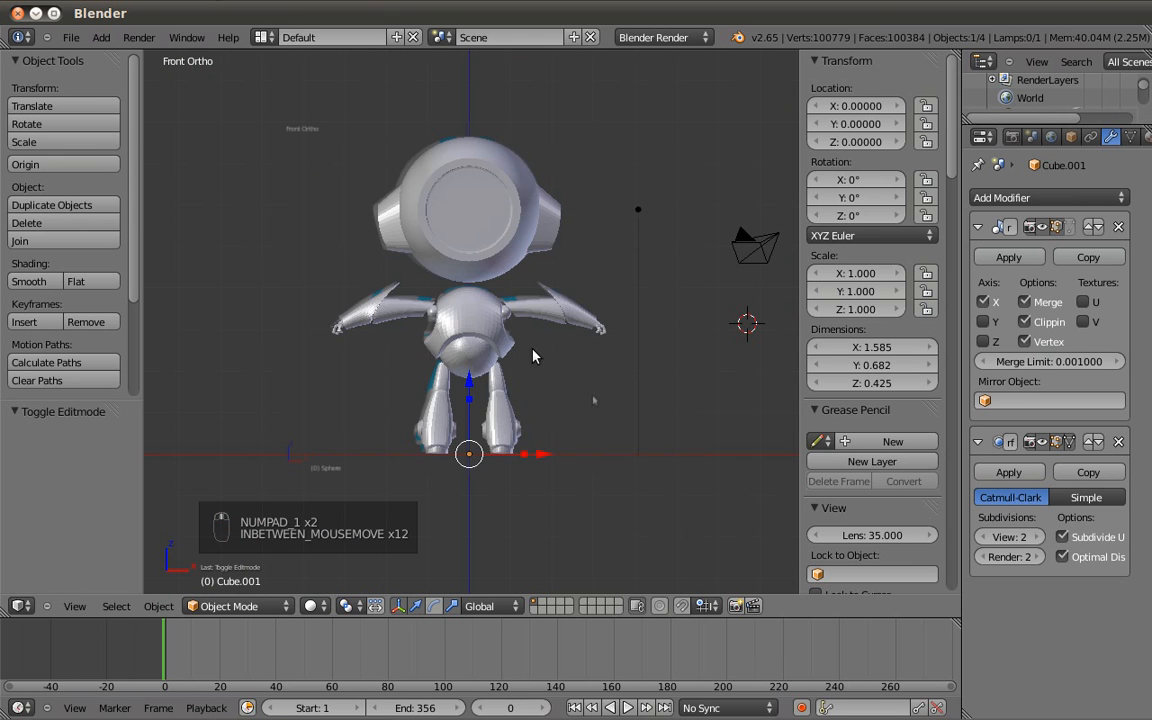
pyautogui.press('a')
pyautogui.press('z')
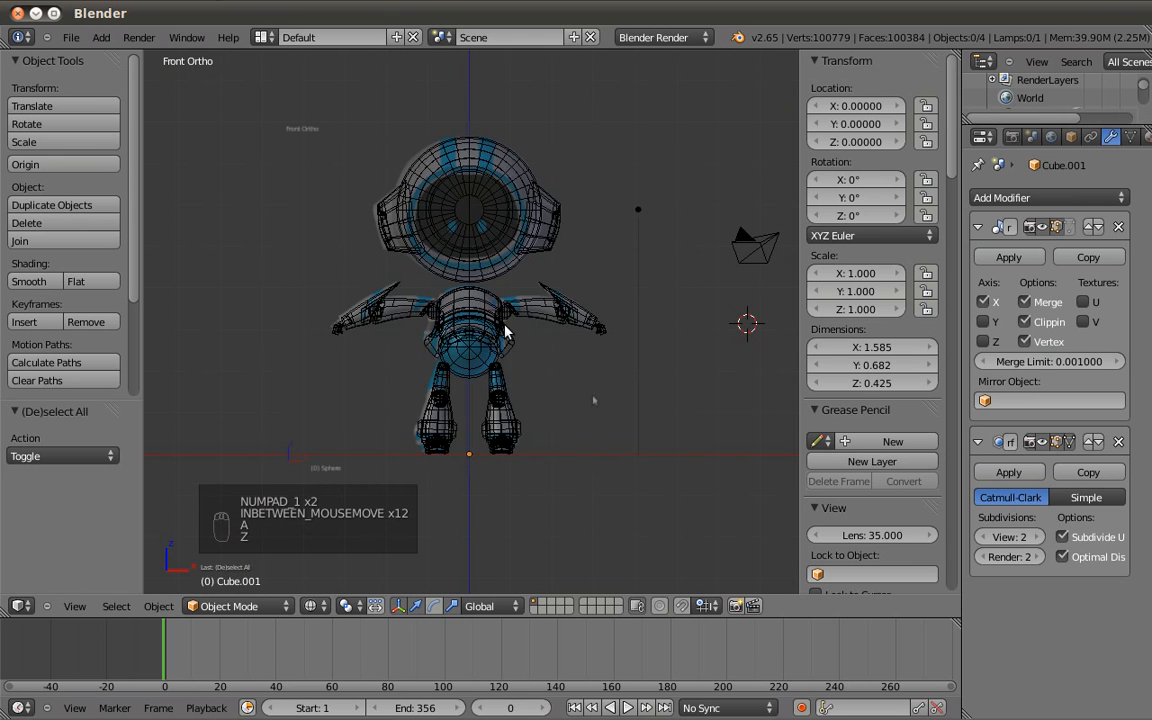
pyautogui.rightClick(505, 333)
pyautogui.press('z')
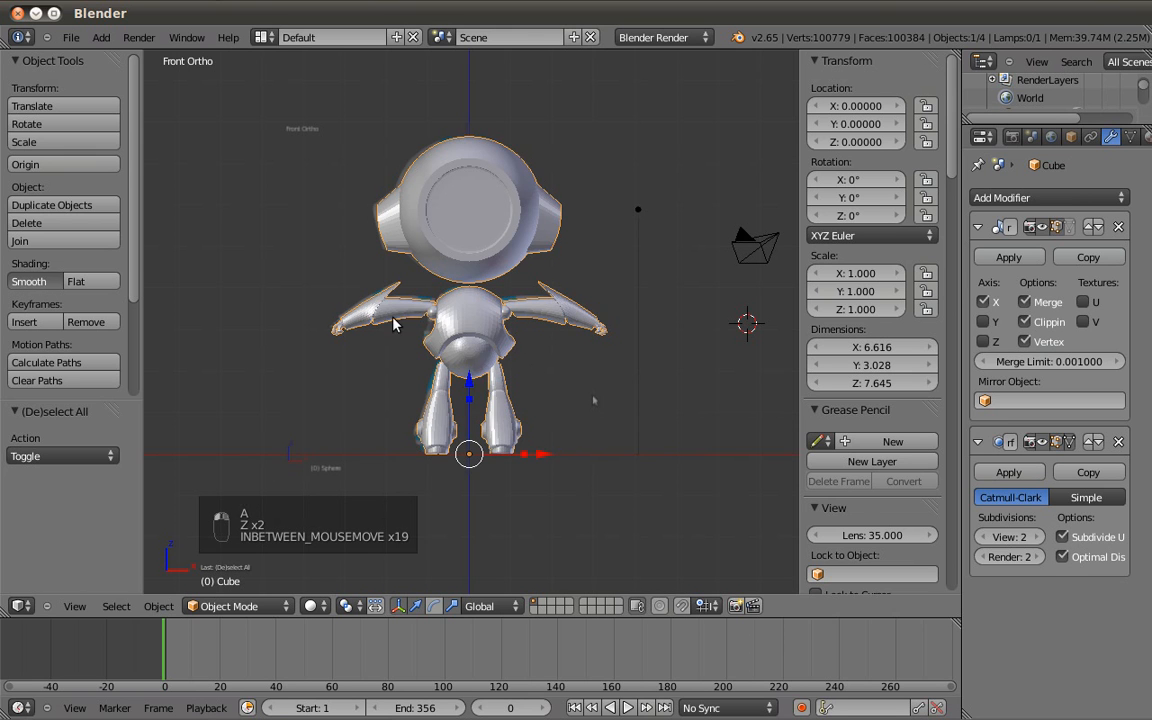
pyautogui.click(30, 282)
# Select all of the robot body's geometry and recalculate its normals.
pyautogui.scroll(3, 168, 333)
pyautogui.press('Tab')
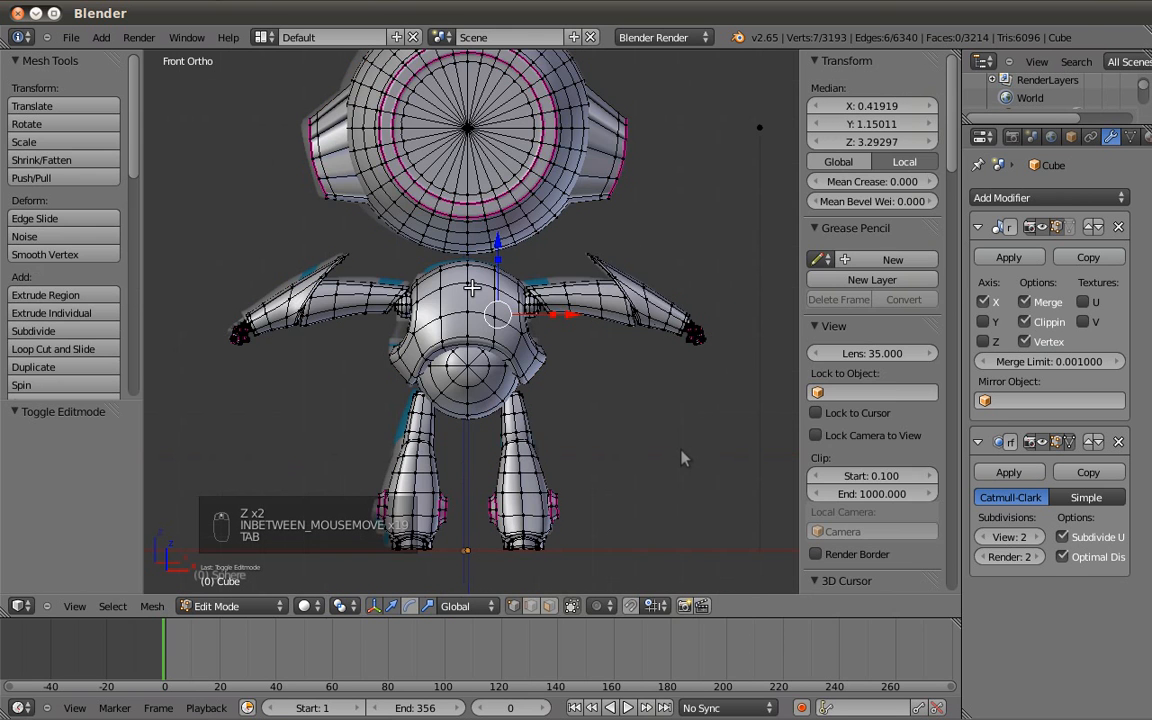
pyautogui.press('a')
pyautogui.press('a')
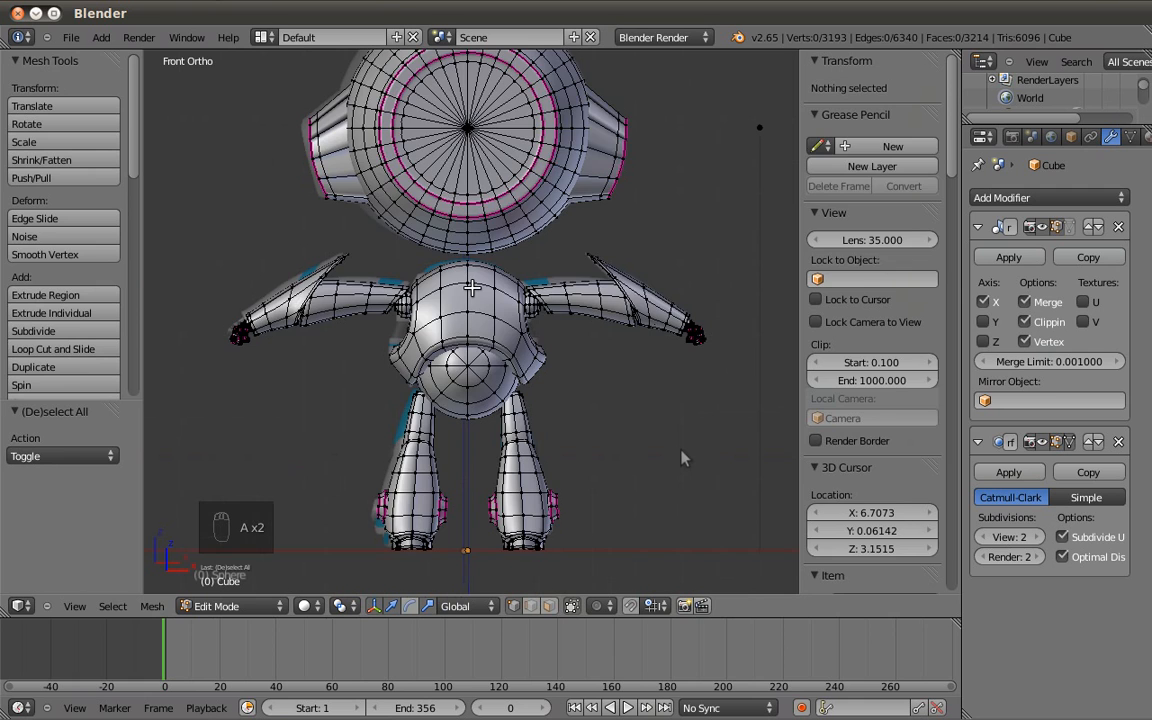
pyautogui.press('a')
pyautogui.scroll(-4, 22, 338)
pyautogui.scroll(-4, 22, 338)
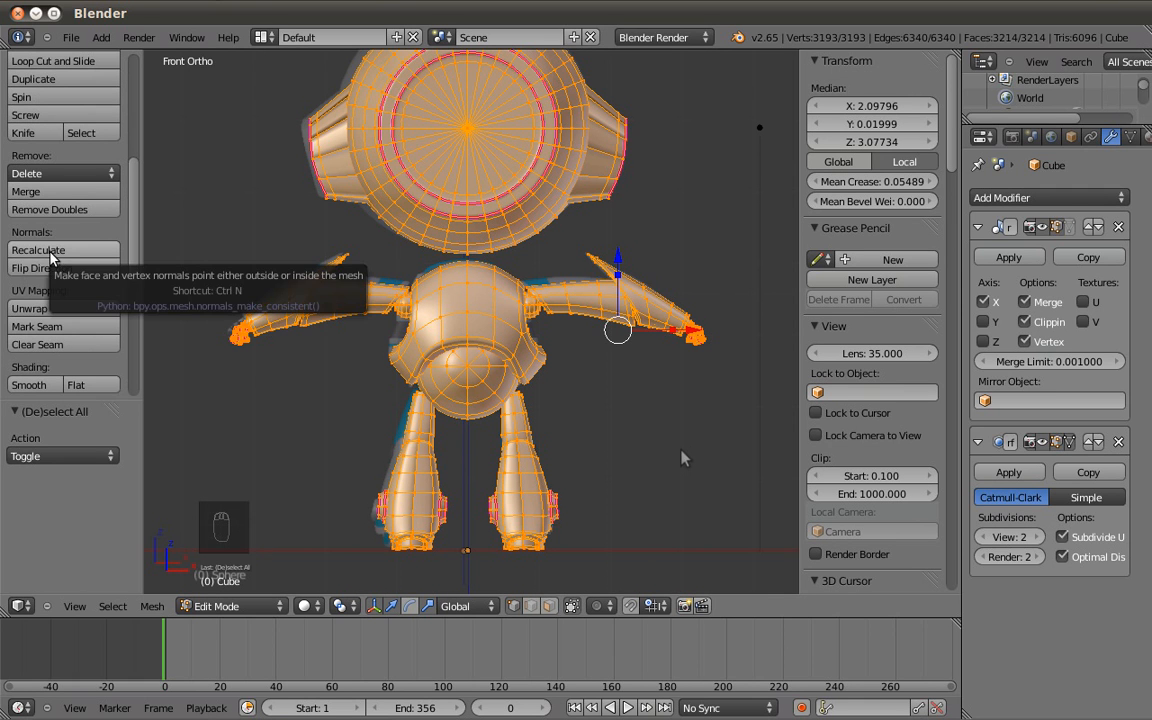
pyautogui.press('Tab')
pyautogui.keyDown('shift'); pyautogui.scroll(4, 643, 378); pyautogui.keyUp('shift')
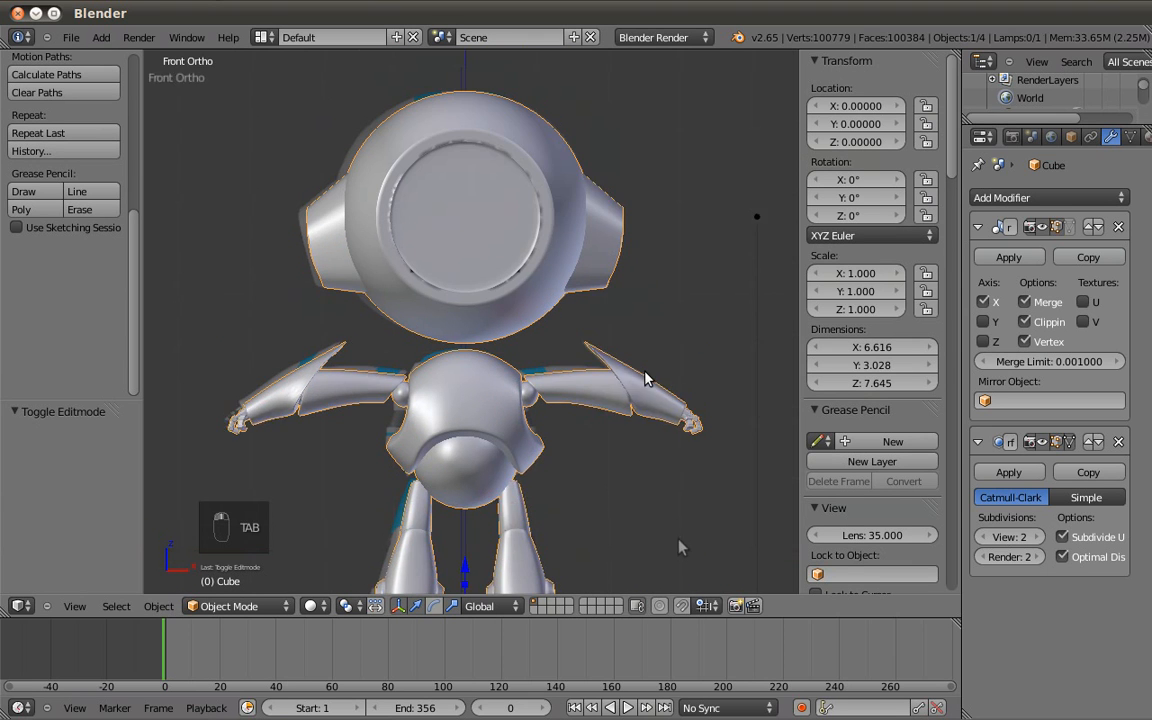
pyautogui.scroll(-2, 645, 378)
pyautogui.keyDown('shift'); pyautogui.scroll(-2, 645, 378); pyautogui.keyUp('shift')
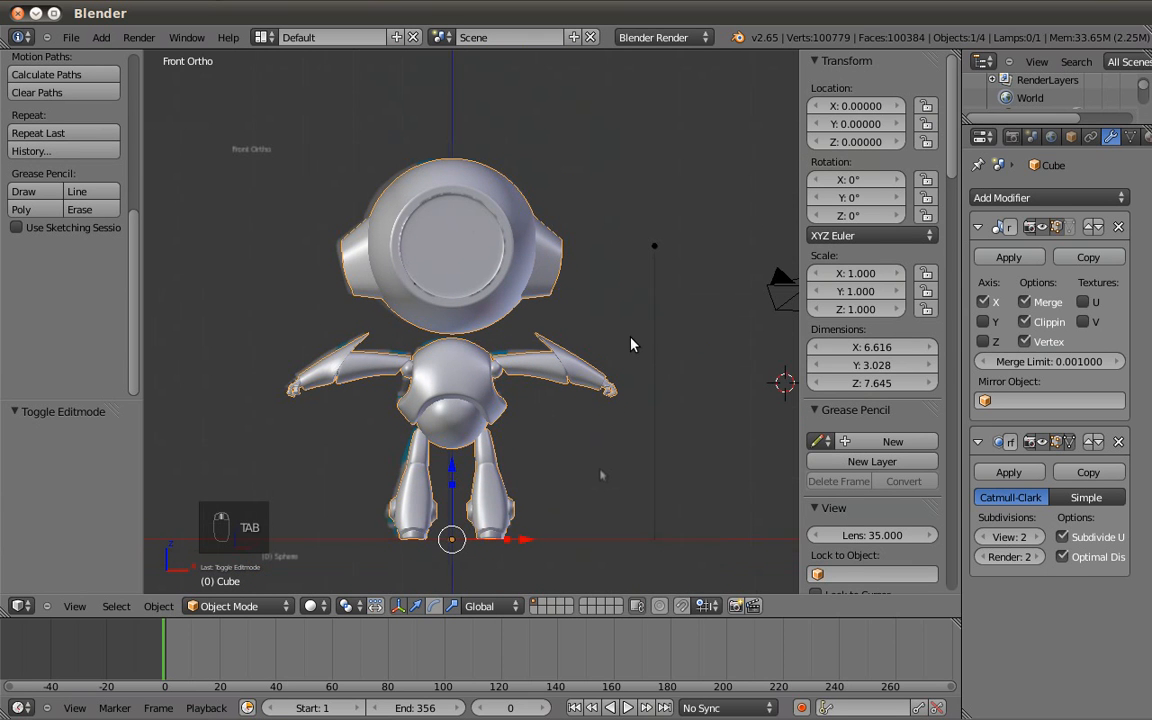
pyautogui.moveTo(904, 5)
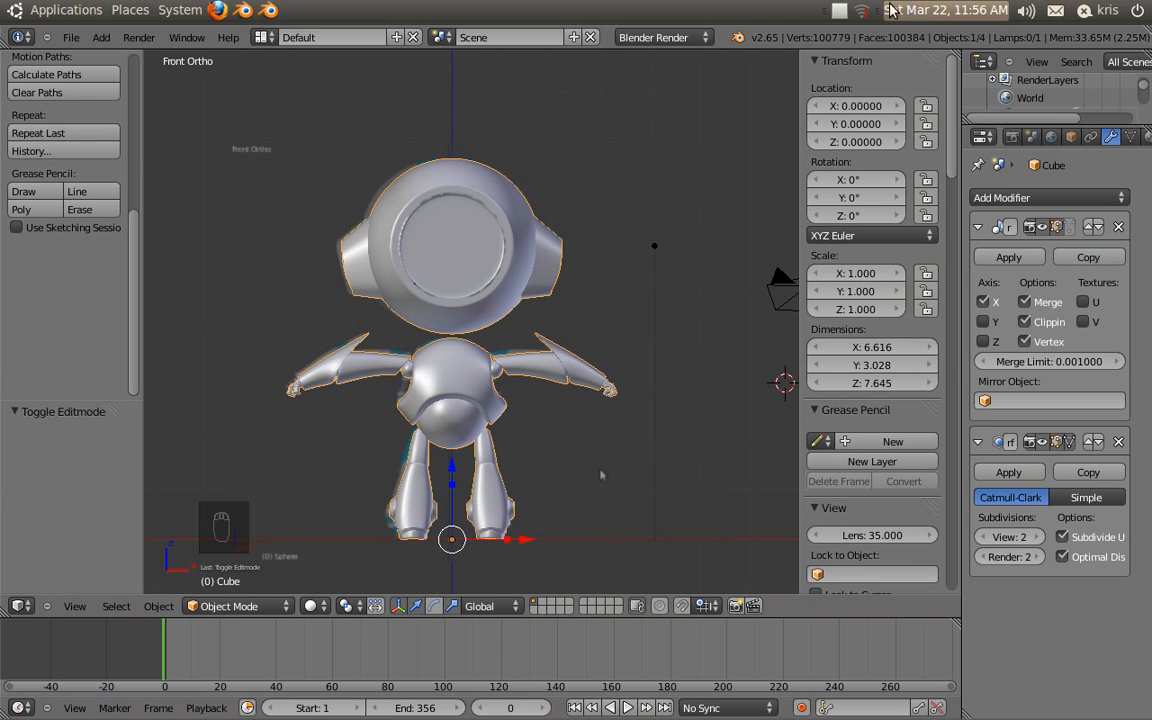